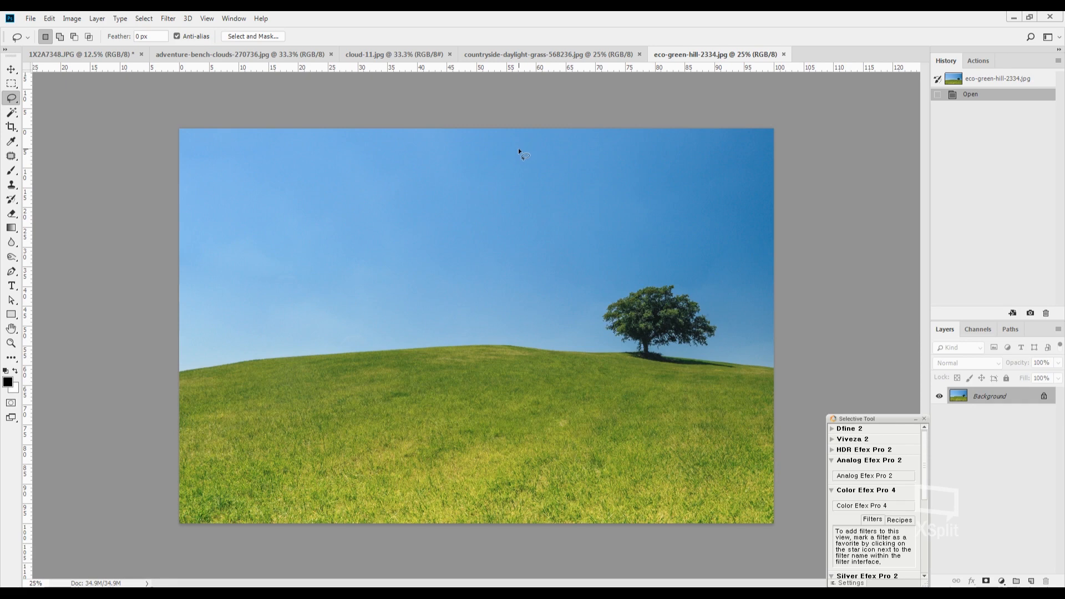
Step: Undock the four sky and landscape images from their tabs and arrange them as floating windows around 1X2A7348.JPG
drag(716, 55, 788, 119)
drag(555, 54, 444, 206)
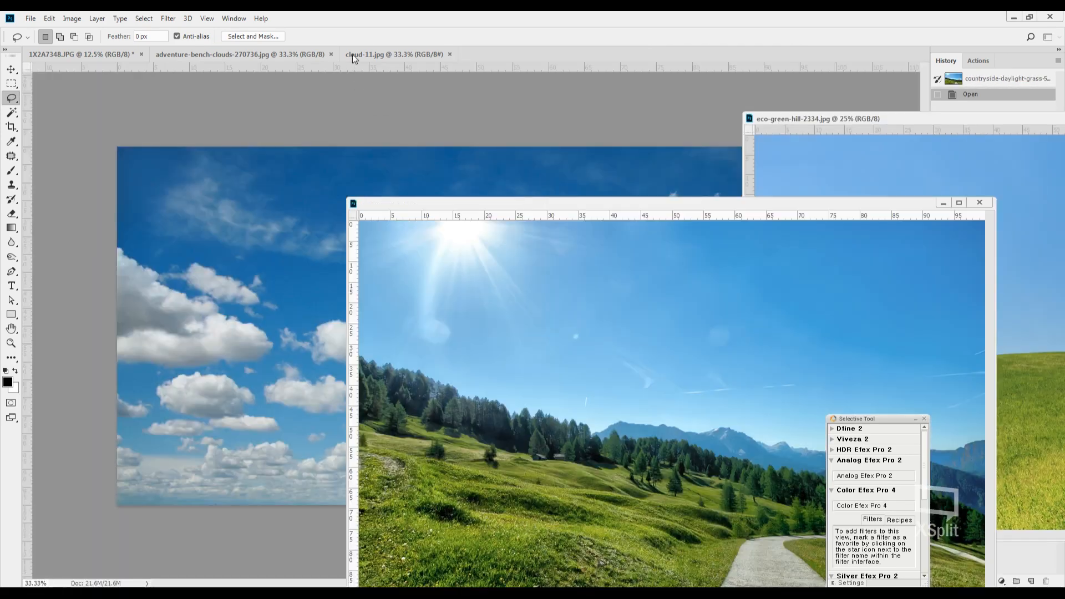
drag(388, 52, 302, 201)
drag(263, 55, 391, 370)
drag(430, 204, 228, 360)
drag(694, 204, 388, 385)
drag(813, 118, 814, 221)
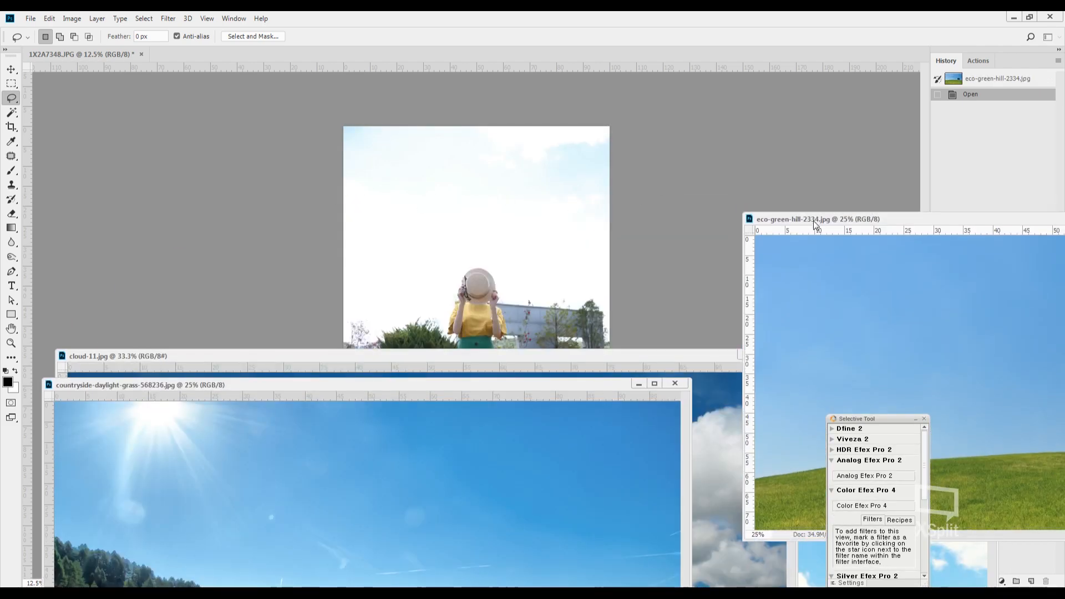
Step: Close the floating sky and landscape image windows, leaving 1X2A7348.JPG as the document to edit
click(708, 354)
drag(735, 352, 654, 341)
click(642, 340)
click(766, 350)
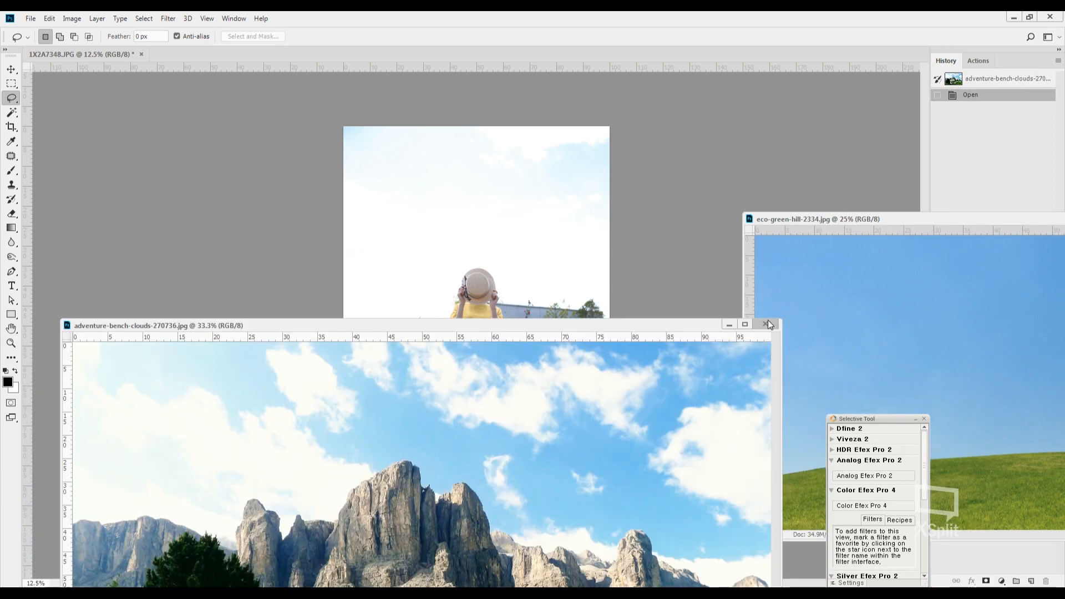
click(768, 321)
drag(857, 222, 399, 186)
click(887, 186)
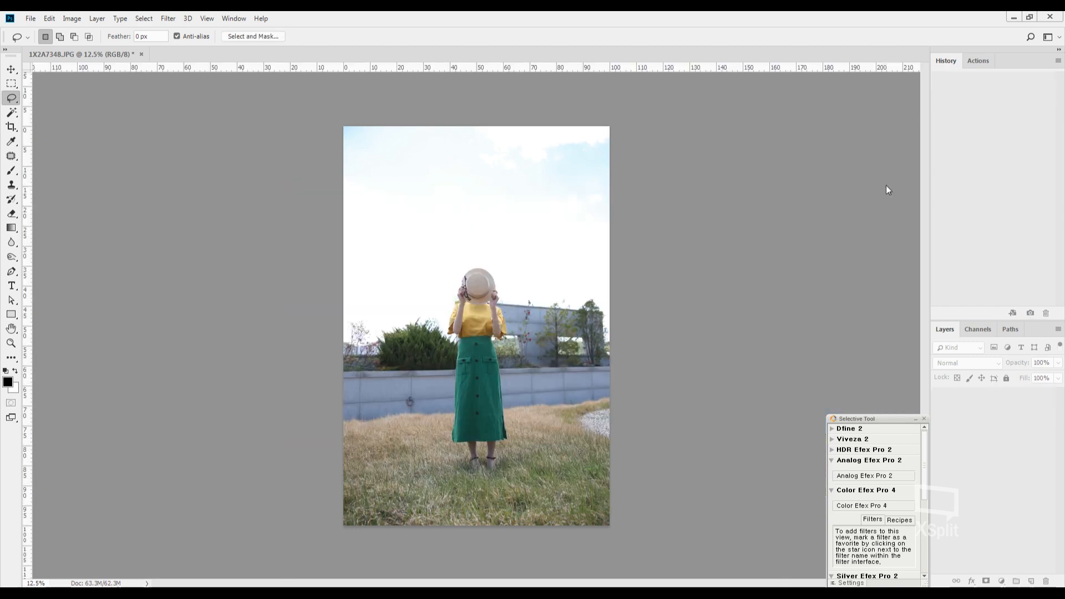
click(346, 551)
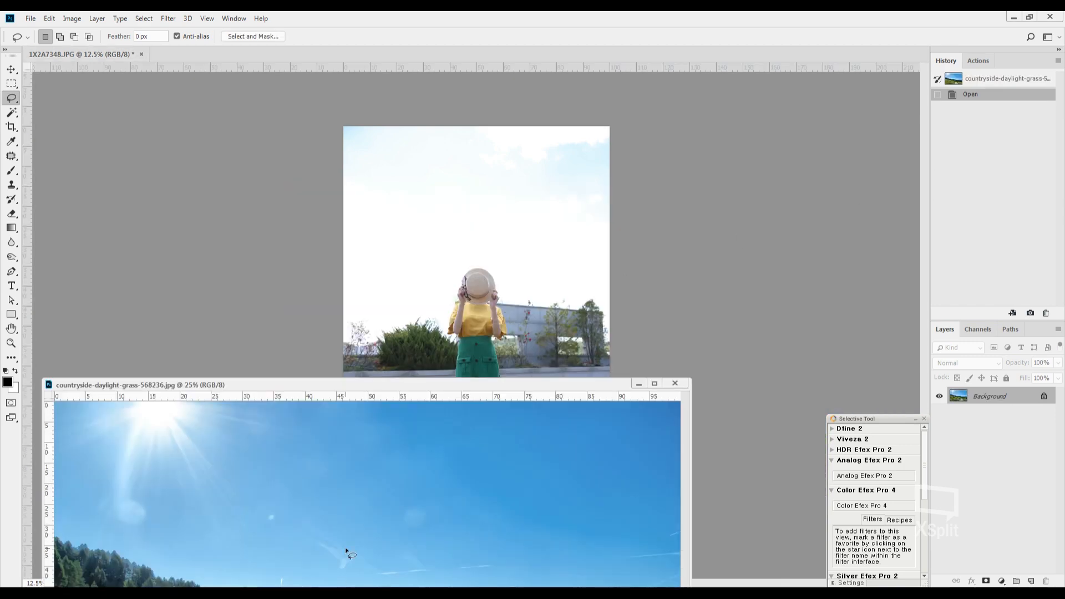
click(682, 385)
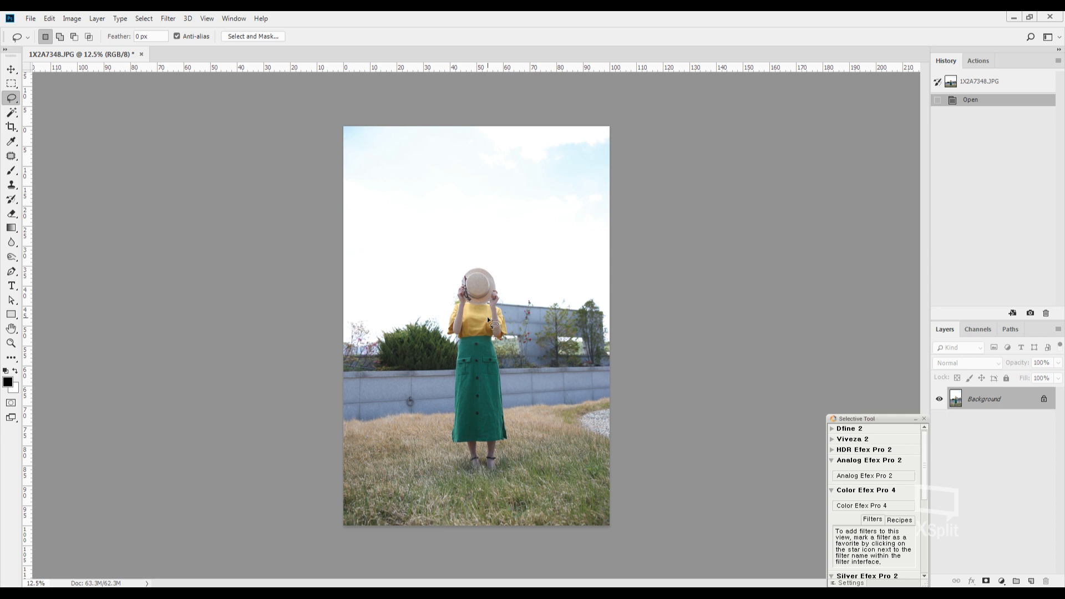
Step: Duplicate the background layer, add a new layer between the copy and the background, and fill it with black
key(ctrl+j)
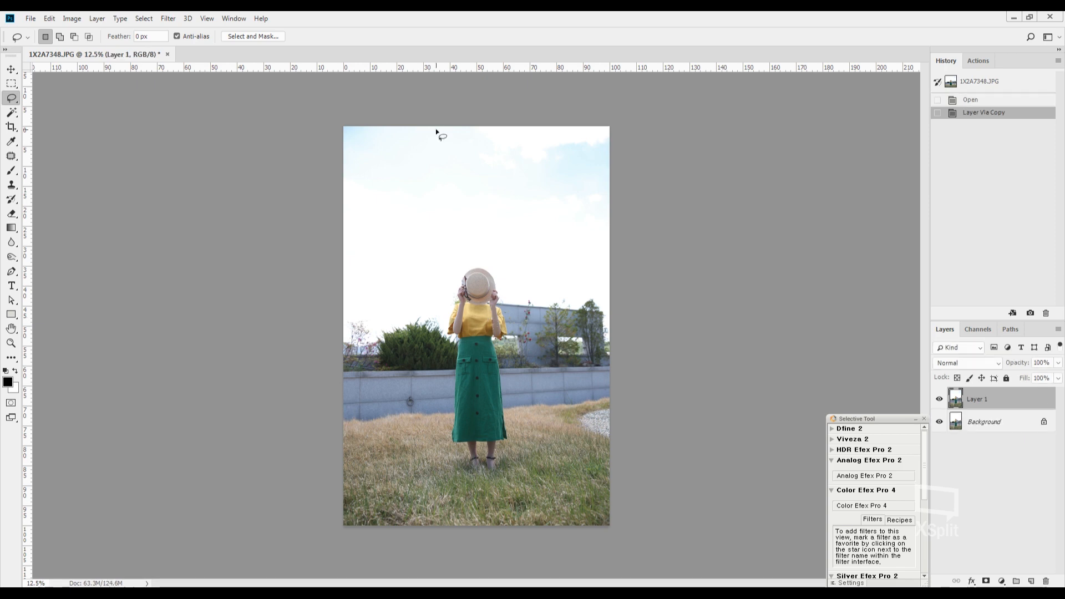
scroll(558, 385, up, 4)
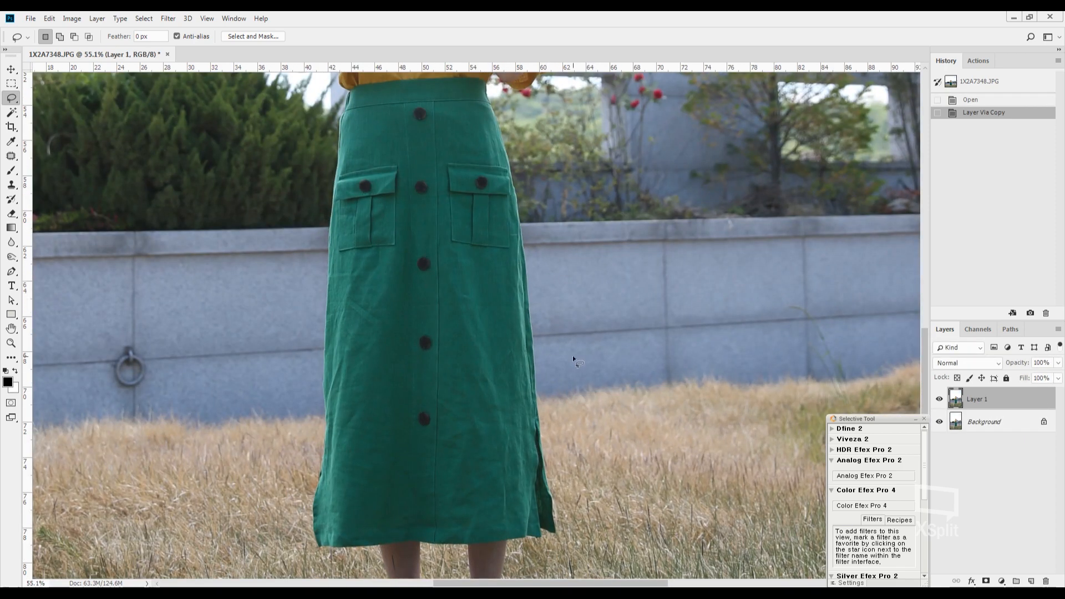
key(b)
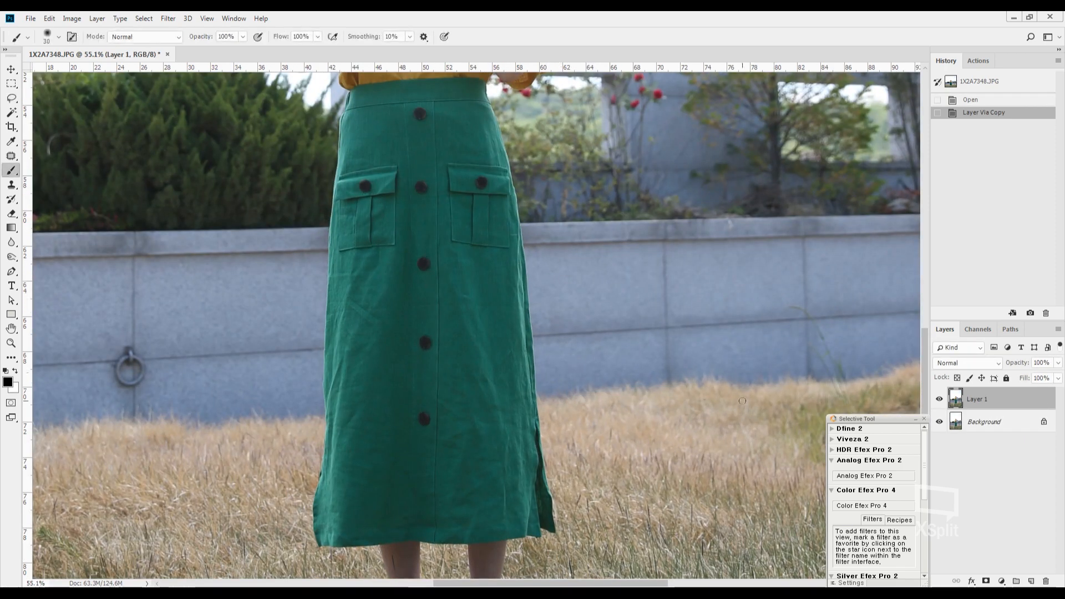
click(979, 425)
key(ctrl+shift+n)
key(Return)
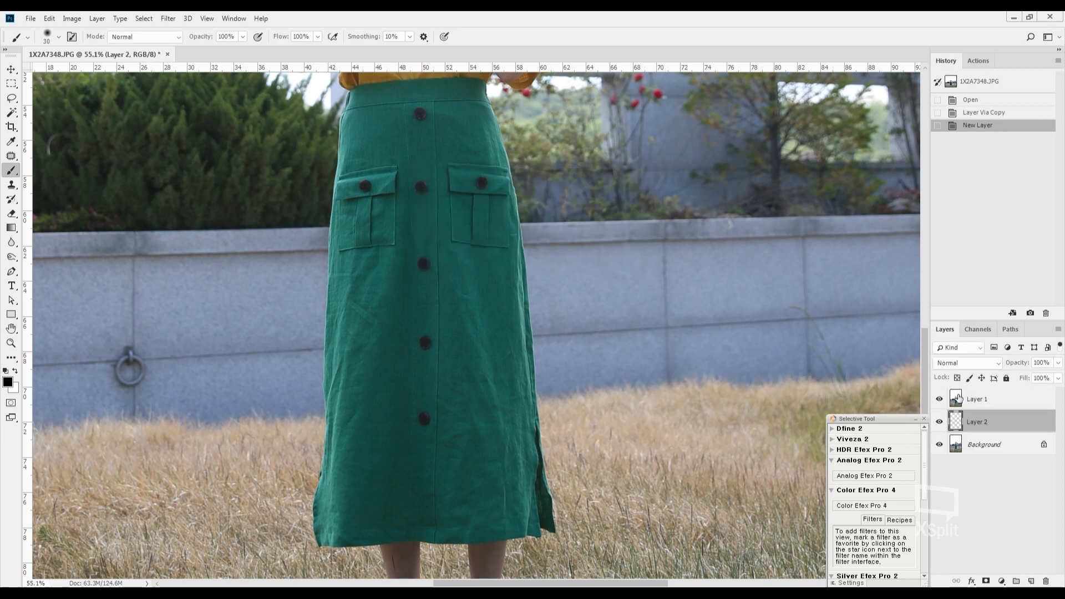
key(alt+BackSpace)
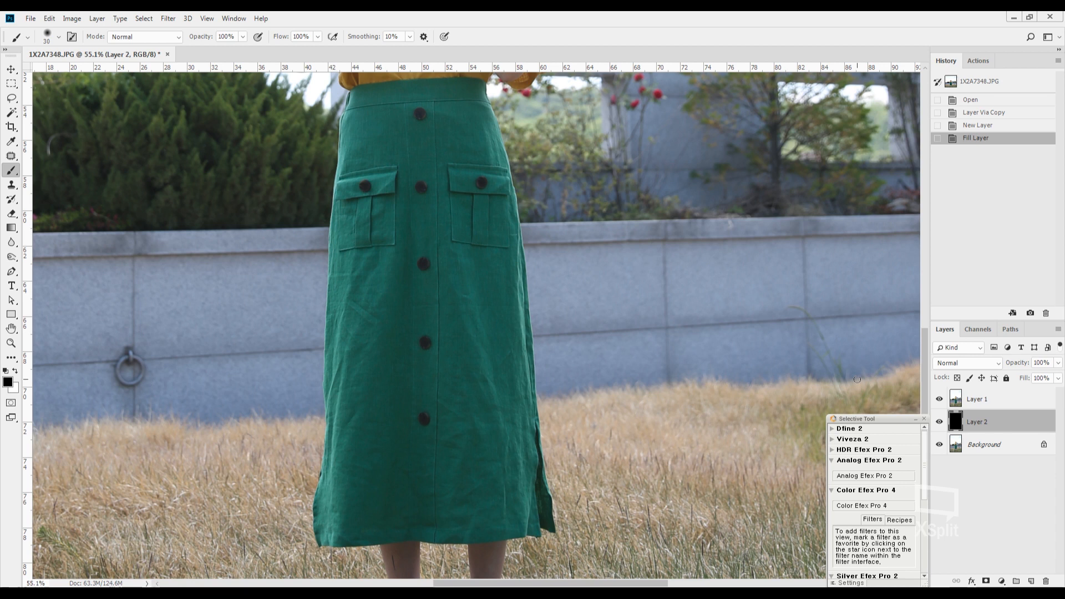
click(8, 382)
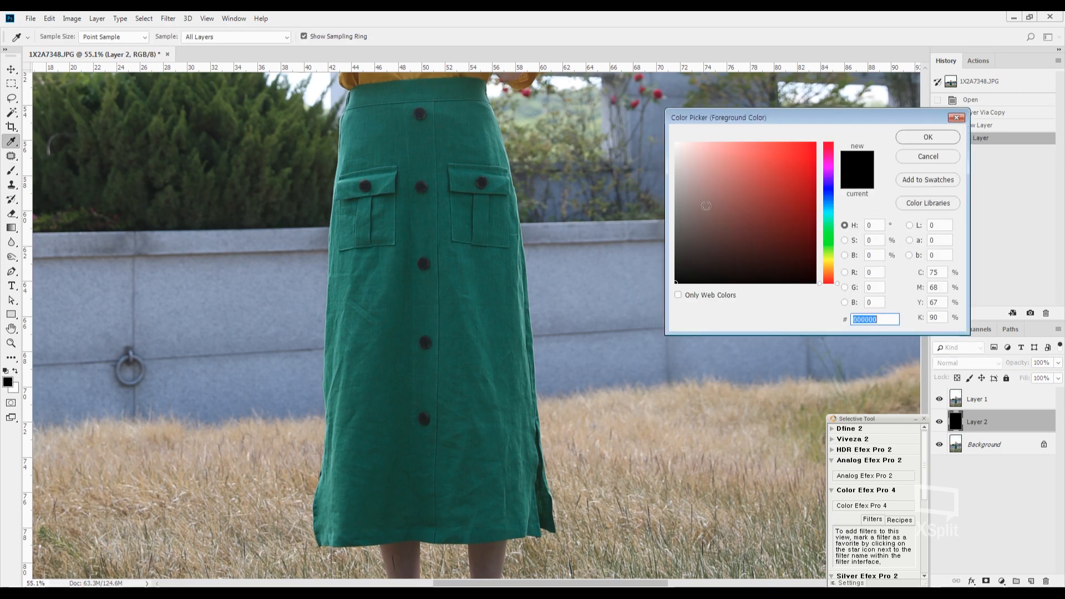
click(909, 157)
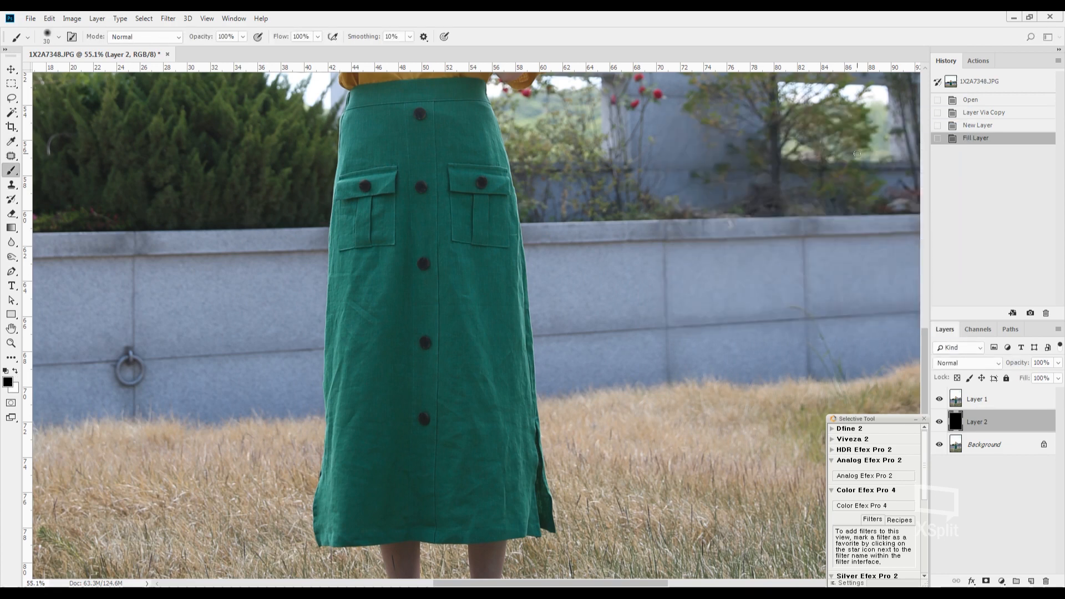
Step: Add a layer mask to the photo copy and brush a short black test stroke over the wall beside the skirt
click(999, 401)
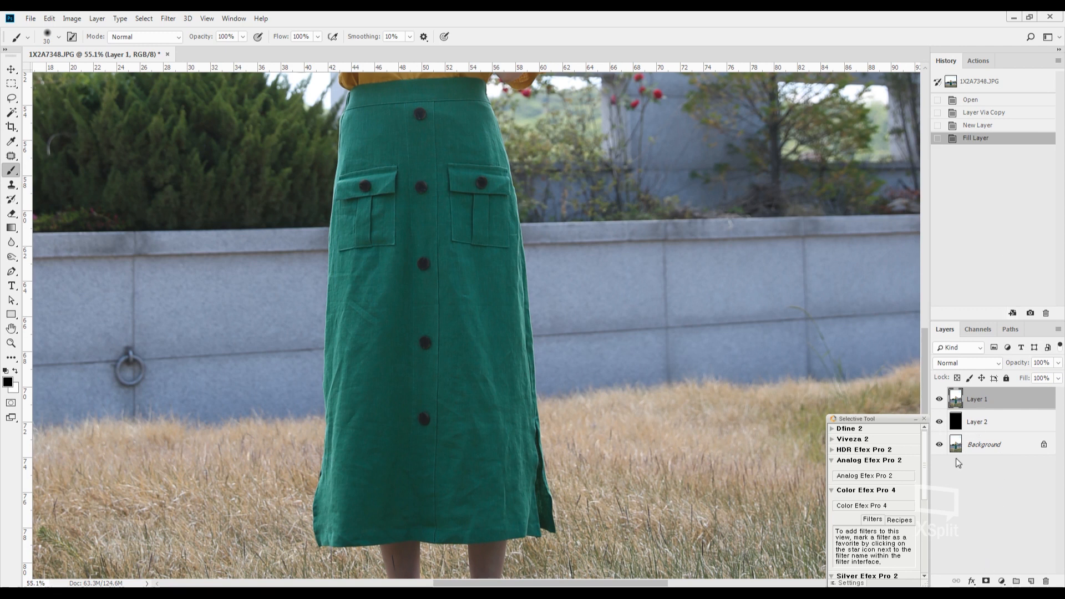
click(986, 582)
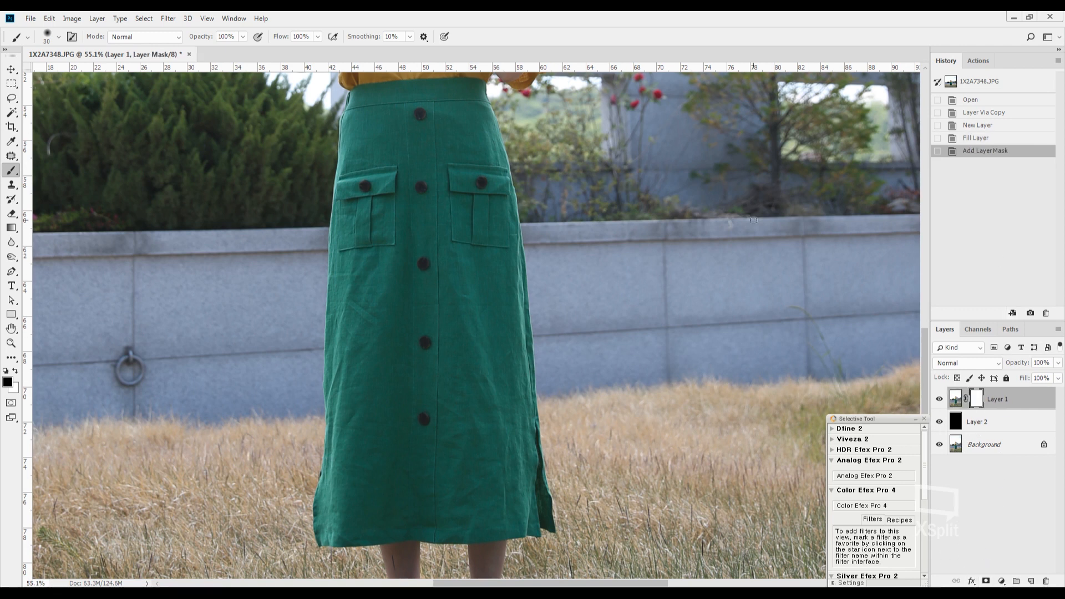
drag(671, 323, 646, 343)
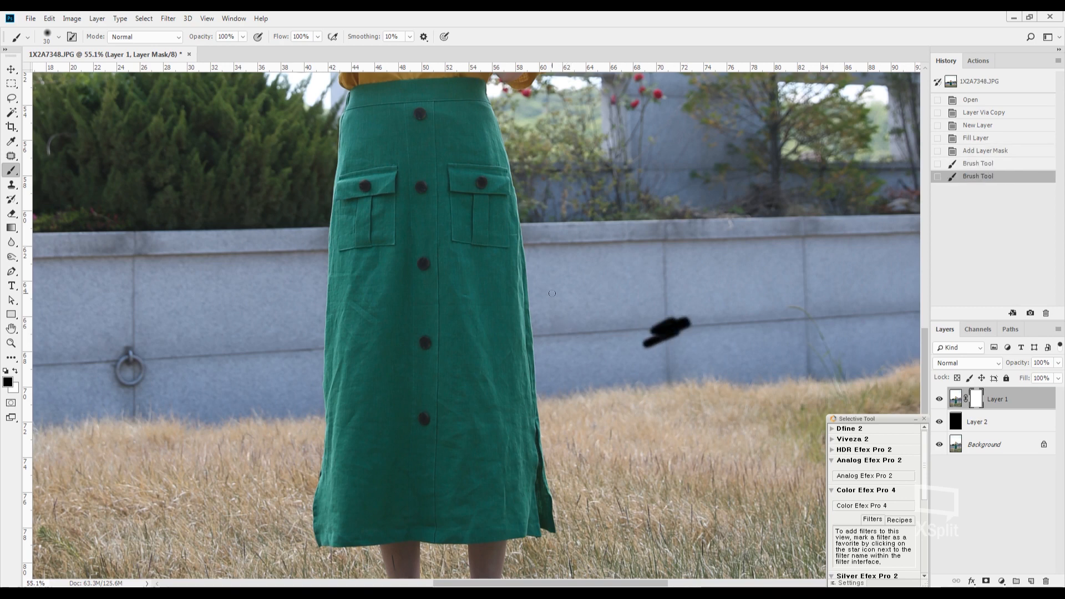
Step: Draw a rough lasso selection beside the woman and deselect it
key(ctrl+0)
scroll(388, 372, down, 2)
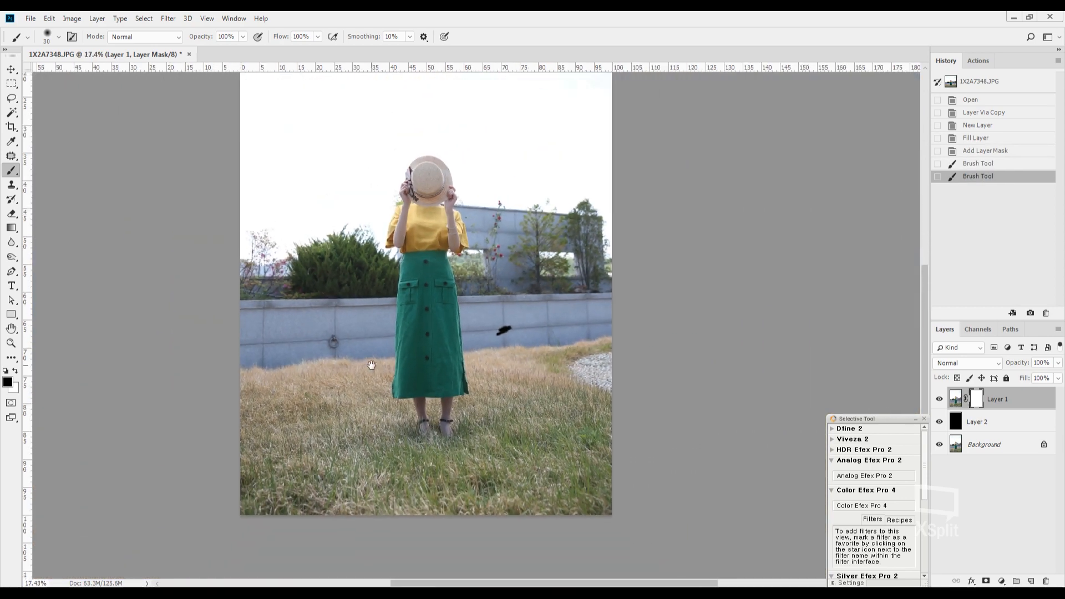
key(l)
mouse_move(302, 441)
mouse_down()
mouse_move(274, 383)
mouse_move(471, 375)
mouse_move(418, 393)
mouse_move(405, 179)
mouse_move(461, 195)
mouse_up()
key(ctrl+d)
Step: Reduce the brush to 10 px and paint the mask black along the undersides of the left-hand elbow and sleeve
drag(389, 254, 717, 225)
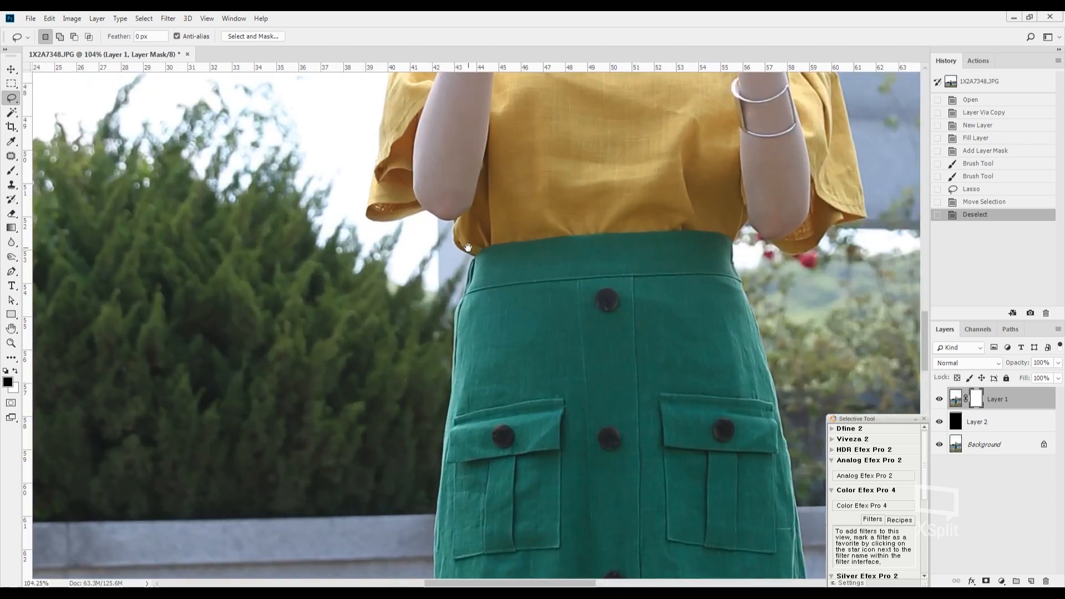
key(b)
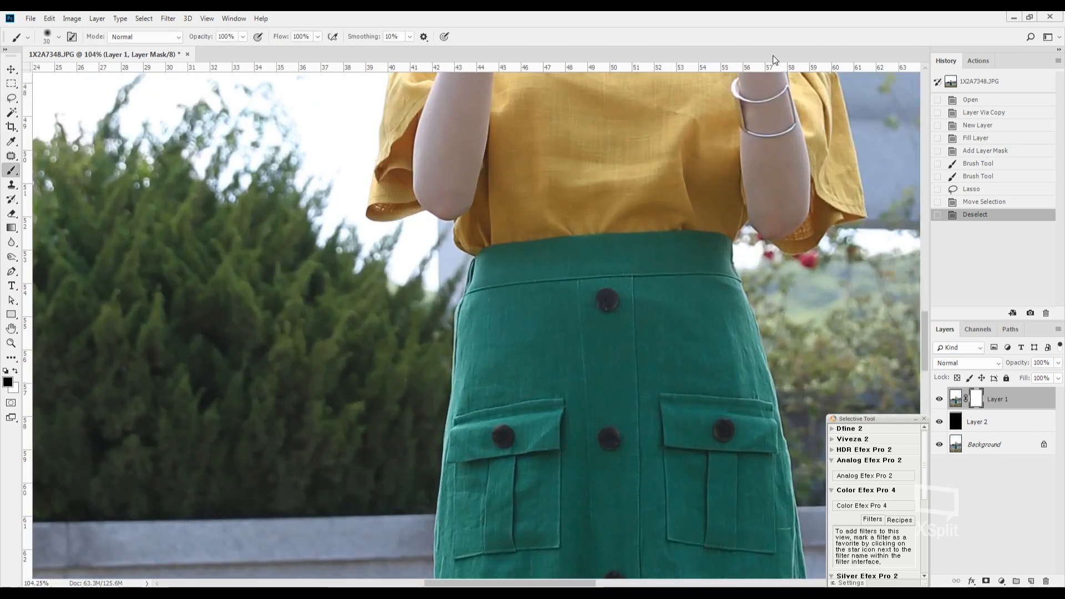
scroll(516, 286, up, 5)
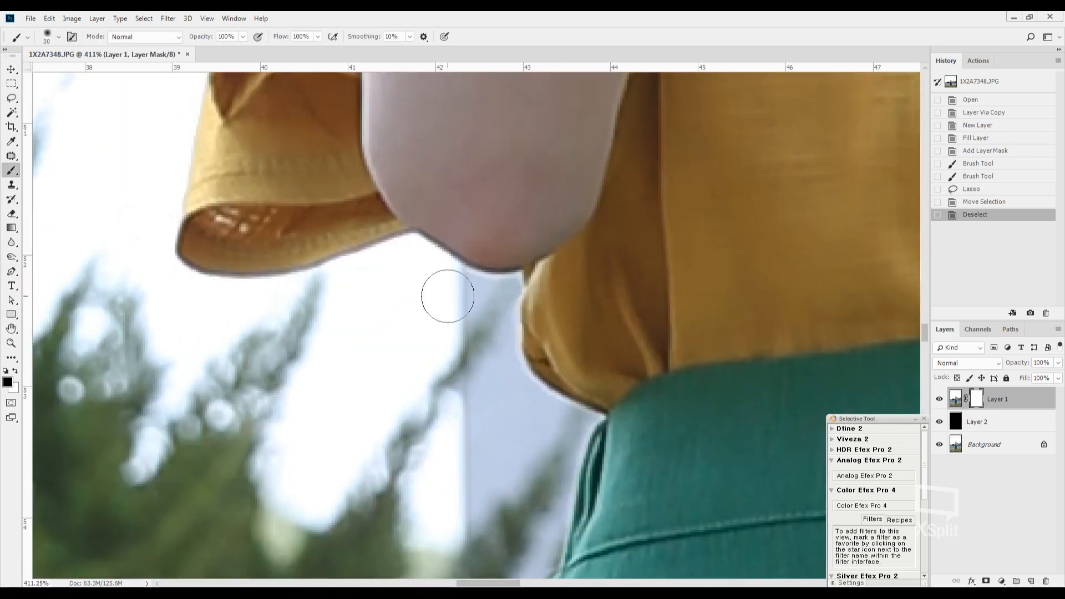
key(bracketleft)
key(bracketleft)
key(bracketleft)
mouse_move(456, 272)
mouse_down()
mouse_move(479, 289)
mouse_move(458, 273)
mouse_move(477, 286)
mouse_move(515, 278)
mouse_move(484, 287)
mouse_move(465, 279)
mouse_move(510, 279)
mouse_move(478, 280)
mouse_move(420, 245)
mouse_move(457, 275)
mouse_up()
click(511, 281)
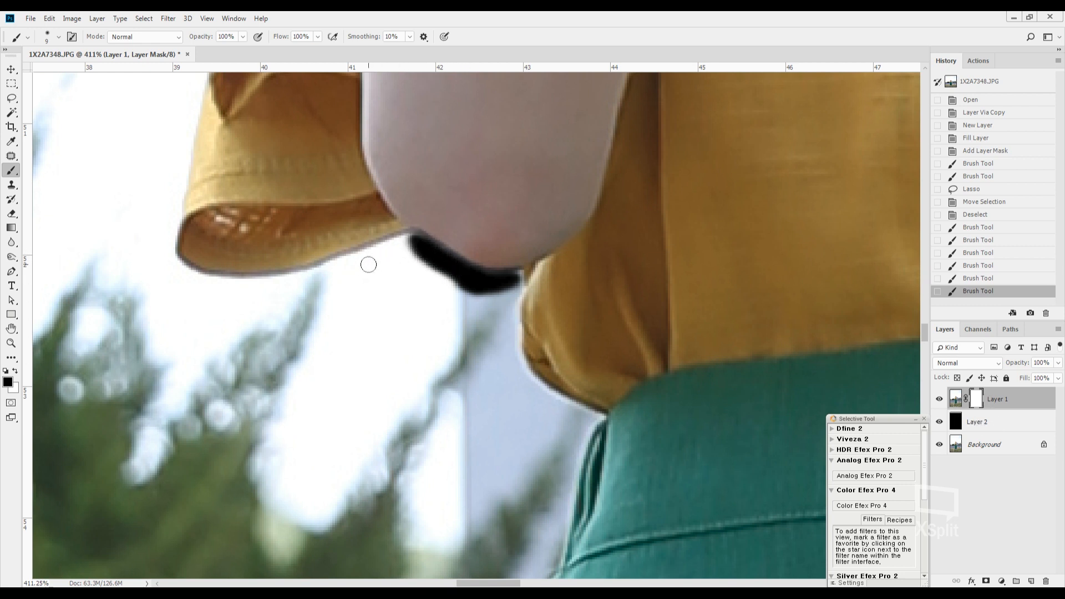
mouse_move(350, 265)
mouse_down()
mouse_move(407, 244)
mouse_move(263, 289)
mouse_move(352, 275)
mouse_move(360, 263)
mouse_move(236, 291)
mouse_up()
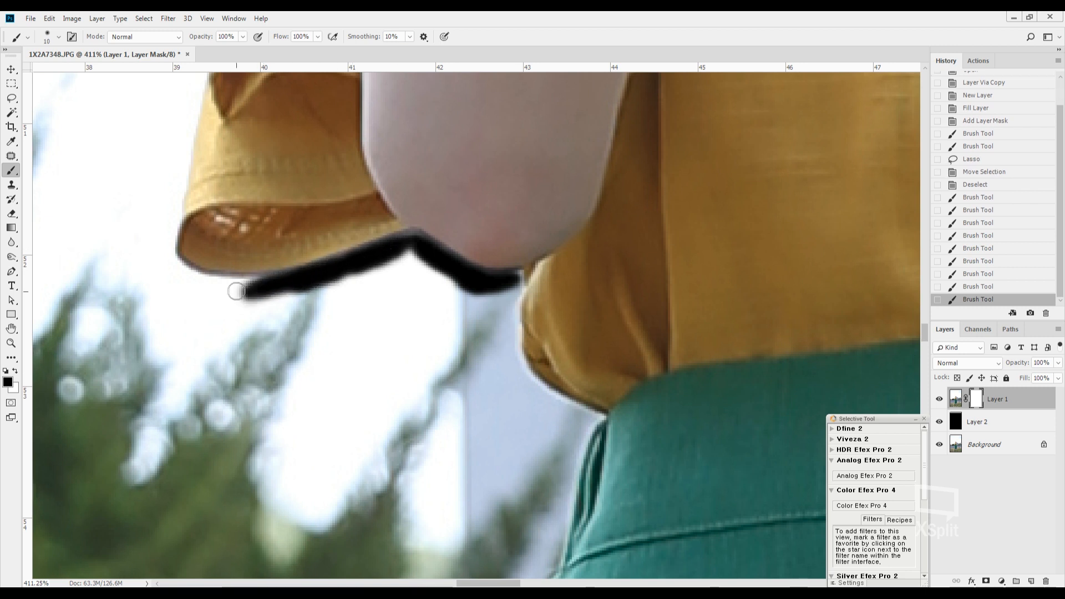
Step: Paint the mask black around the lower outer corner of the left-hand yellow sleeve
click(176, 187)
shift+click(164, 245)
shift+click(177, 293)
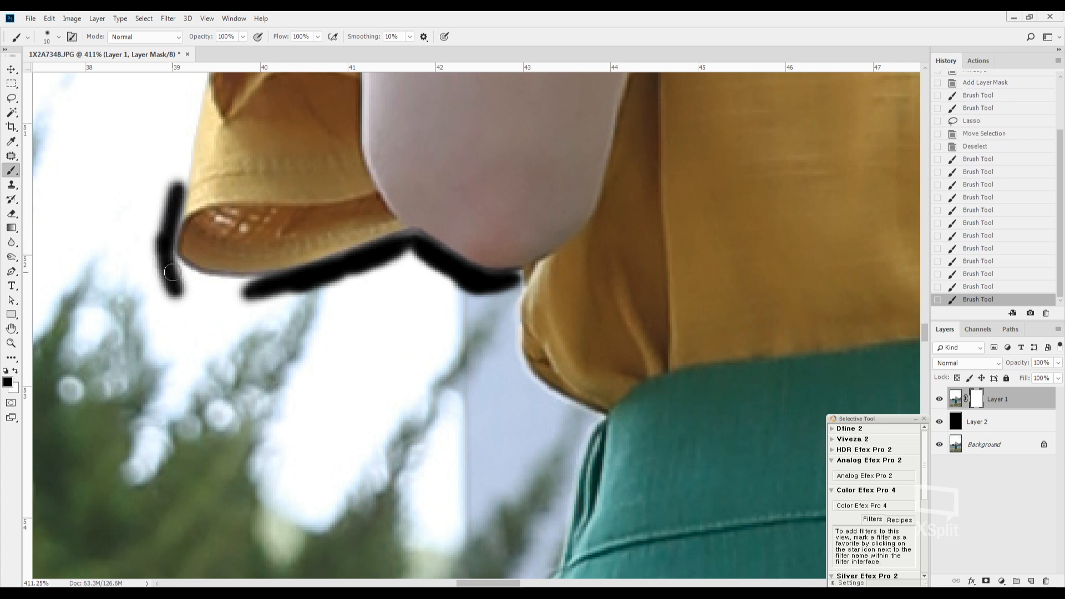
mouse_move(172, 272)
mouse_down()
mouse_move(176, 290)
mouse_move(176, 269)
mouse_move(269, 285)
mouse_move(179, 276)
mouse_move(267, 290)
mouse_move(167, 272)
mouse_move(163, 258)
mouse_up()
drag(180, 146, 200, 263)
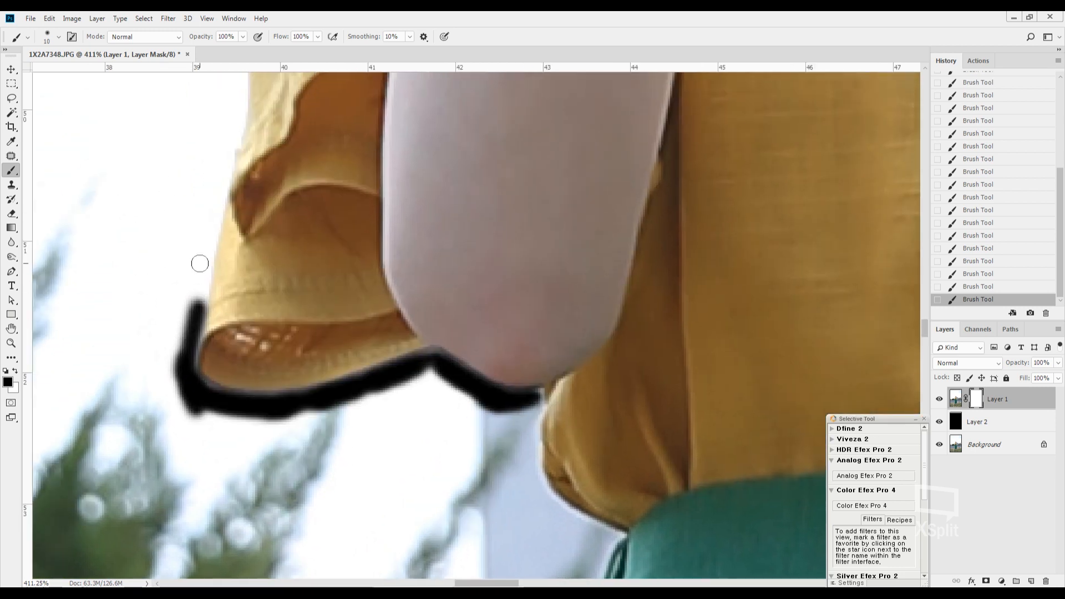
Step: Continue the black mask outline upward along the outer edge of the yellow sleeve
drag(185, 329, 239, 102)
scroll(236, 155, up, 3)
drag(233, 265, 248, 127)
scroll(253, 212, up, 3)
drag(253, 212, 267, 95)
scroll(262, 191, up, 3)
mouse_move(235, 239)
mouse_down()
mouse_move(306, 123)
mouse_move(313, 83)
mouse_up()
scroll(278, 119, down, 5)
scroll(286, 231, up, 3)
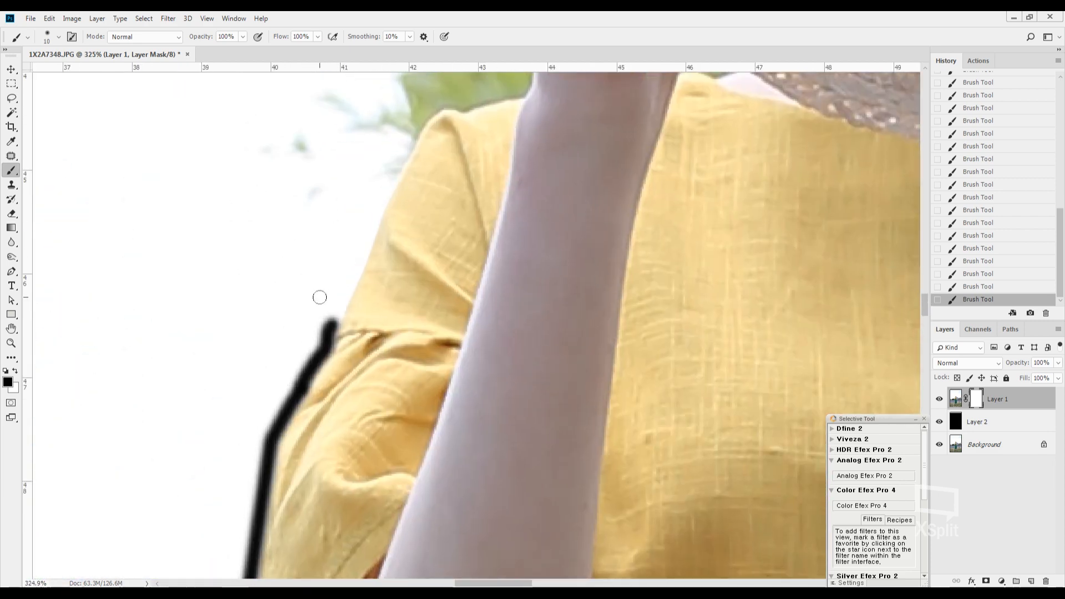
Step: Extend the black mask outline over the shoulder and along the wrist to the hand holding the hat
drag(322, 335, 332, 319)
mouse_move(359, 266)
mouse_down()
mouse_move(400, 154)
mouse_move(429, 111)
mouse_move(460, 94)
mouse_up()
mouse_move(459, 94)
mouse_down()
mouse_move(405, 186)
mouse_move(476, 172)
mouse_move(469, 106)
mouse_up()
drag(449, 120, 430, 249)
shift+click(427, 190)
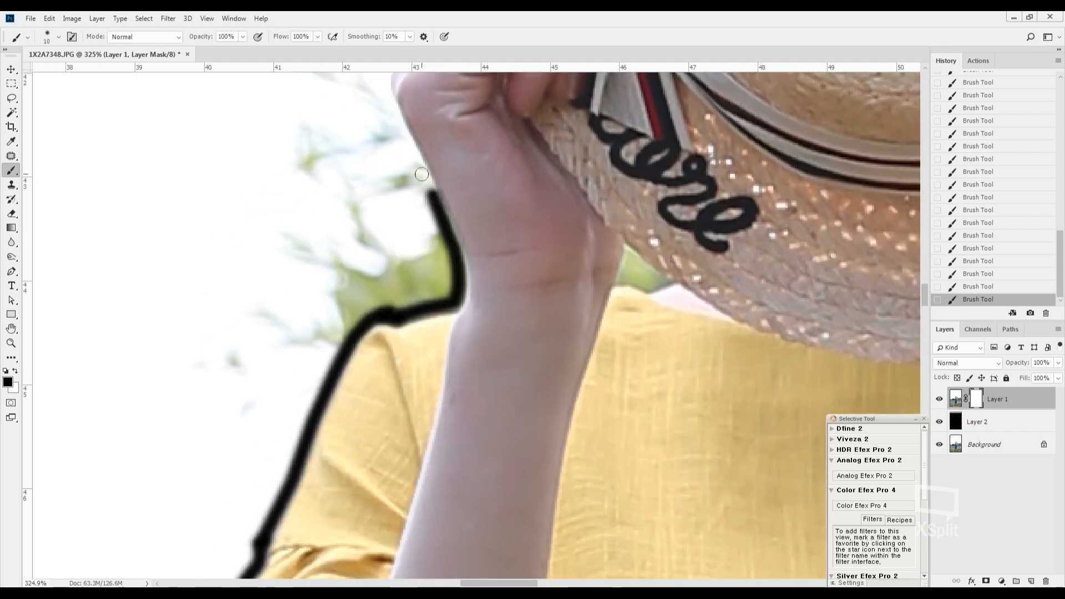
shift+click(411, 148)
shift+click(387, 106)
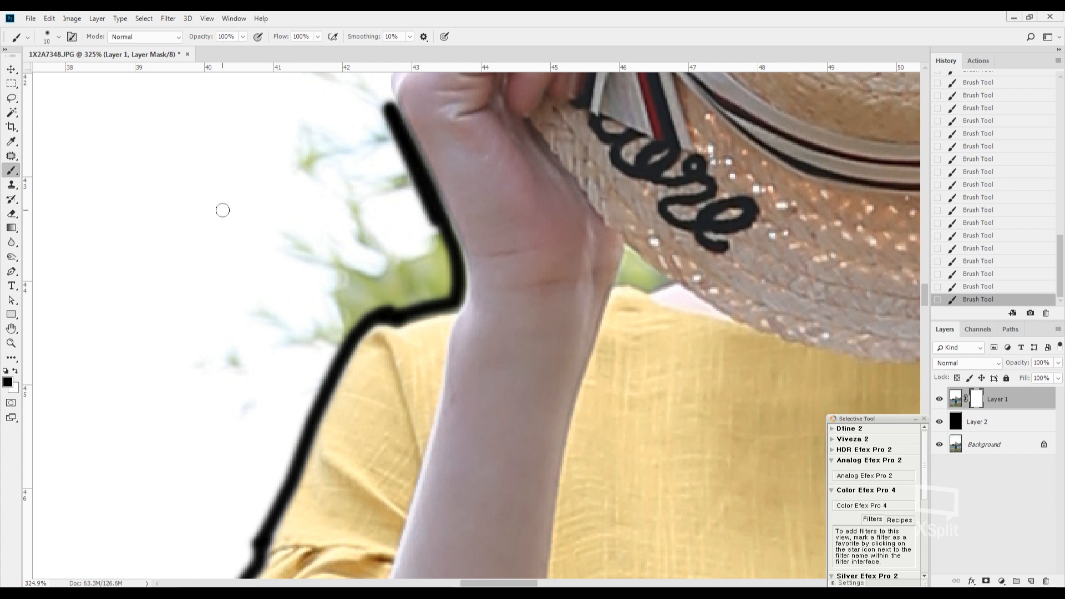
scroll(402, 303, down, 5)
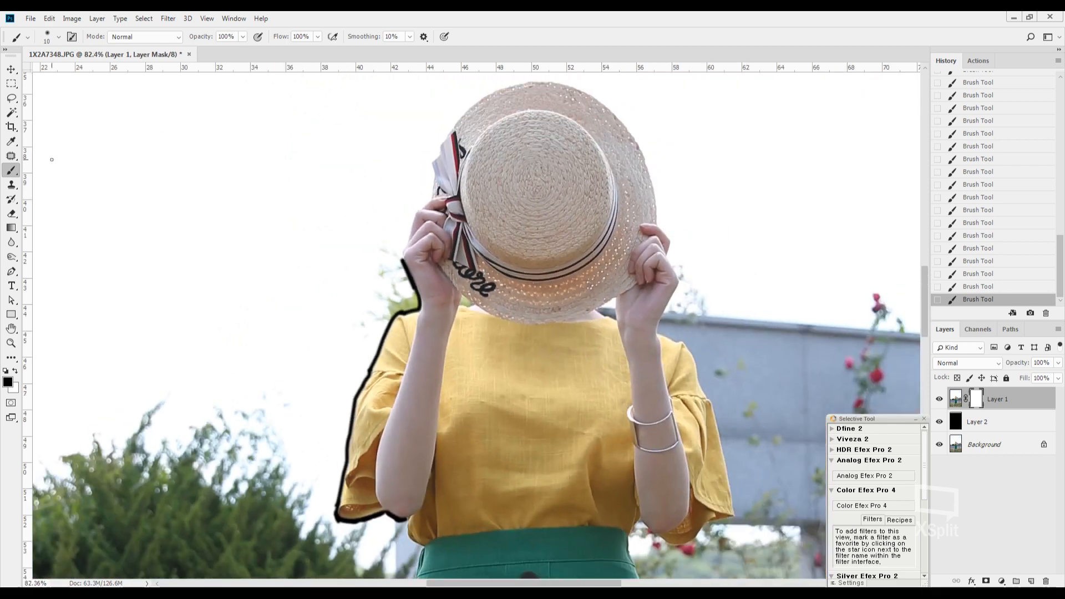
Step: Delete the masked photo copy and the black layer, keeping only the background
click(11, 99)
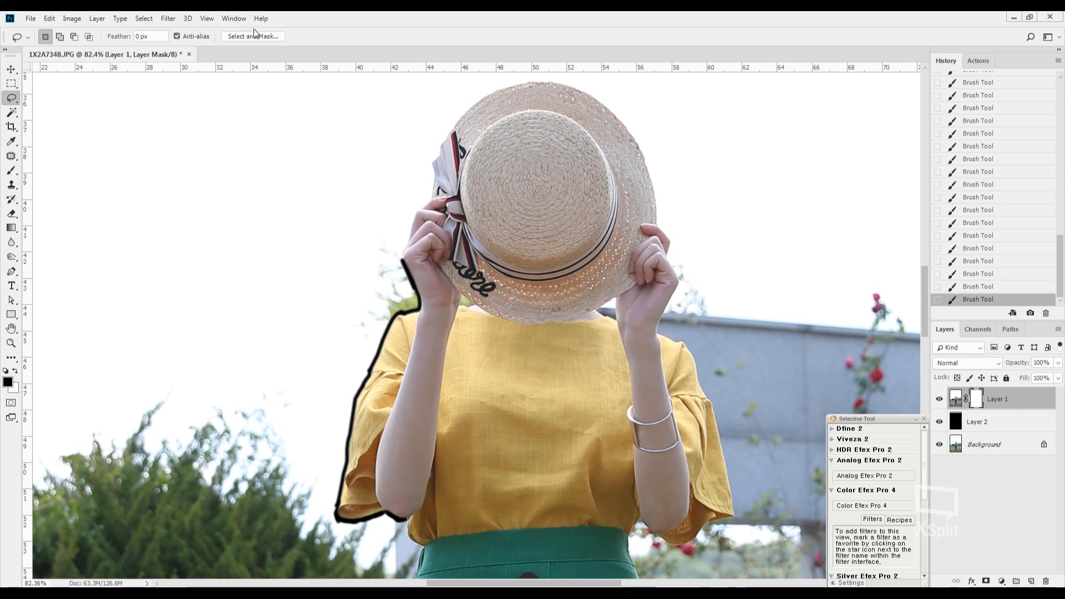
scroll(416, 383, down, 5)
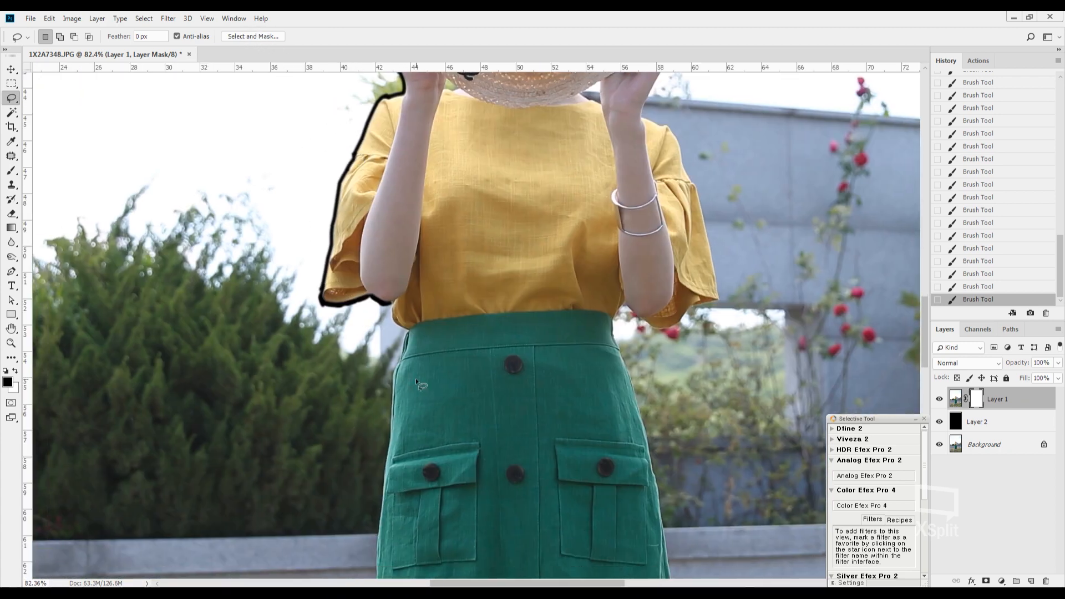
drag(1022, 400, 1047, 581)
drag(993, 398, 1047, 581)
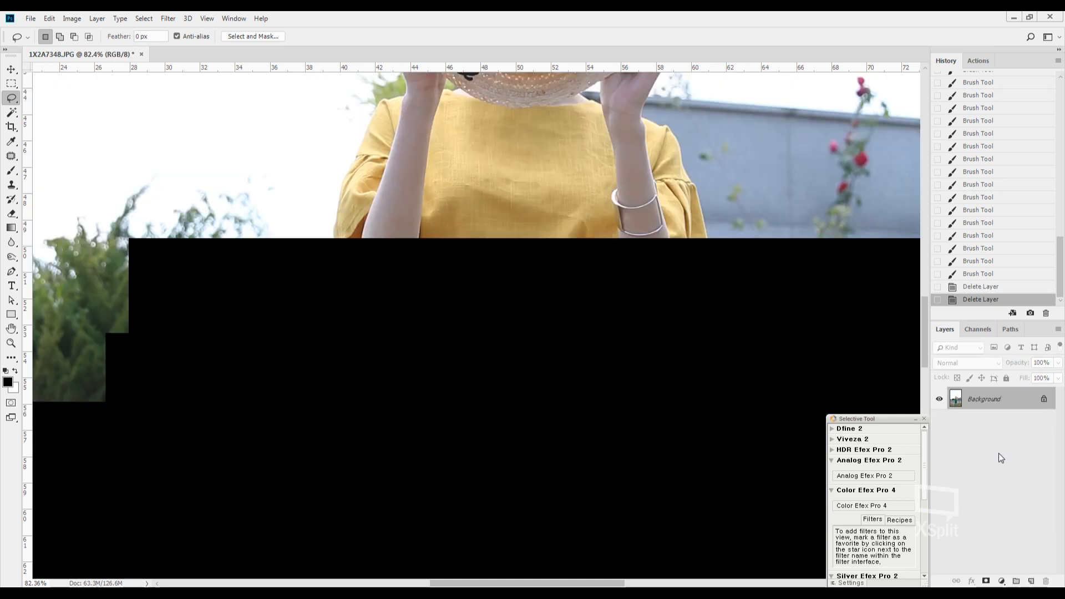
Step: Duplicate the background layer and open the copy in the Select and Mask workspace
key(ctrl+j)
scroll(364, 322, down, 3)
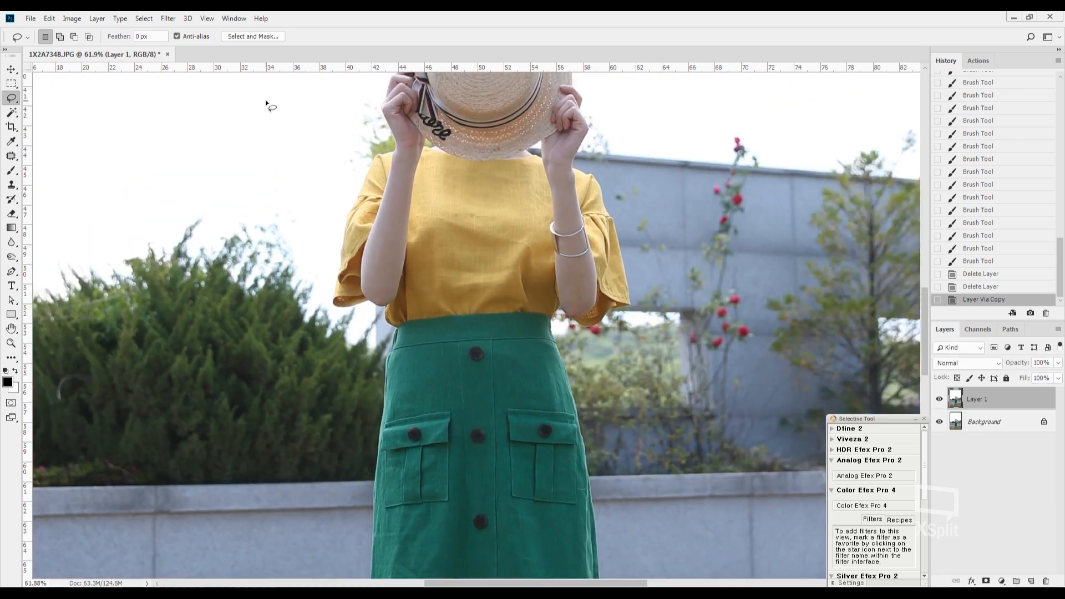
click(251, 36)
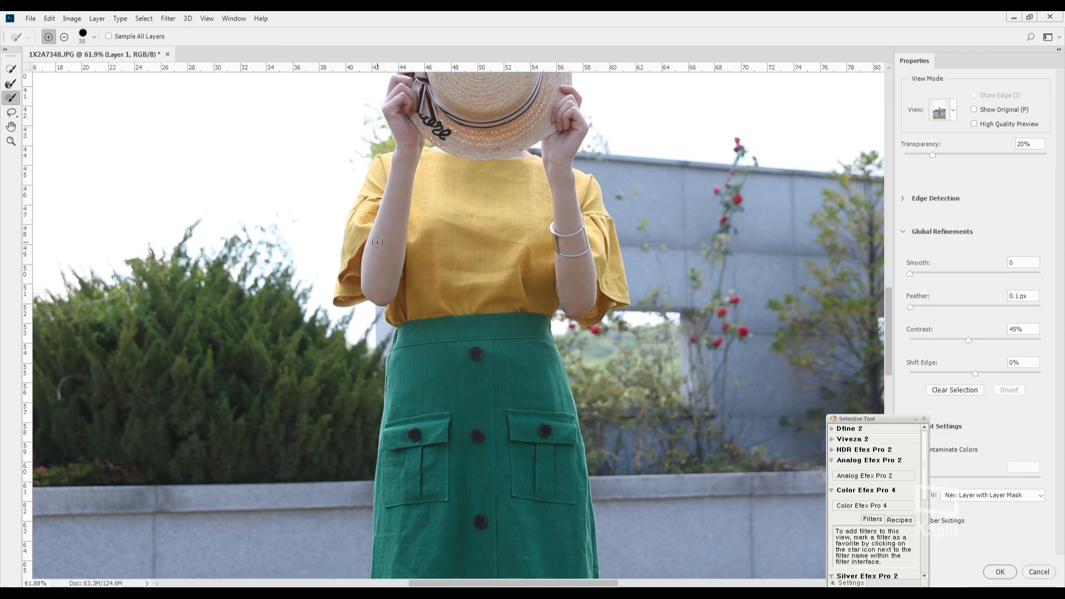
Step: Switch the Select and Mask preview from Onion Skin to the Overlay view
scroll(423, 221, down, 2)
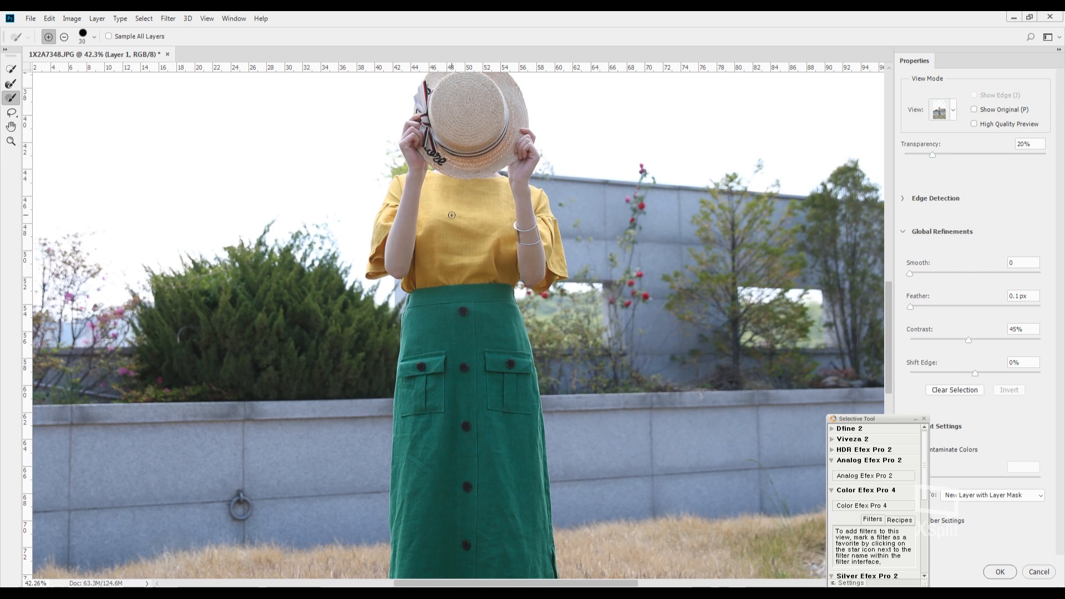
click(954, 110)
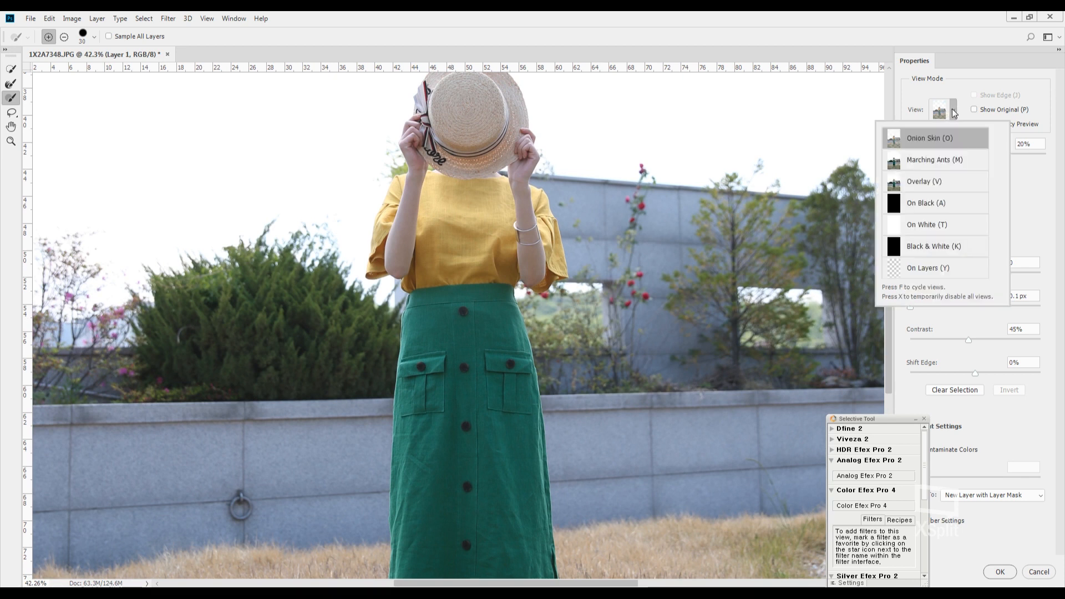
click(926, 182)
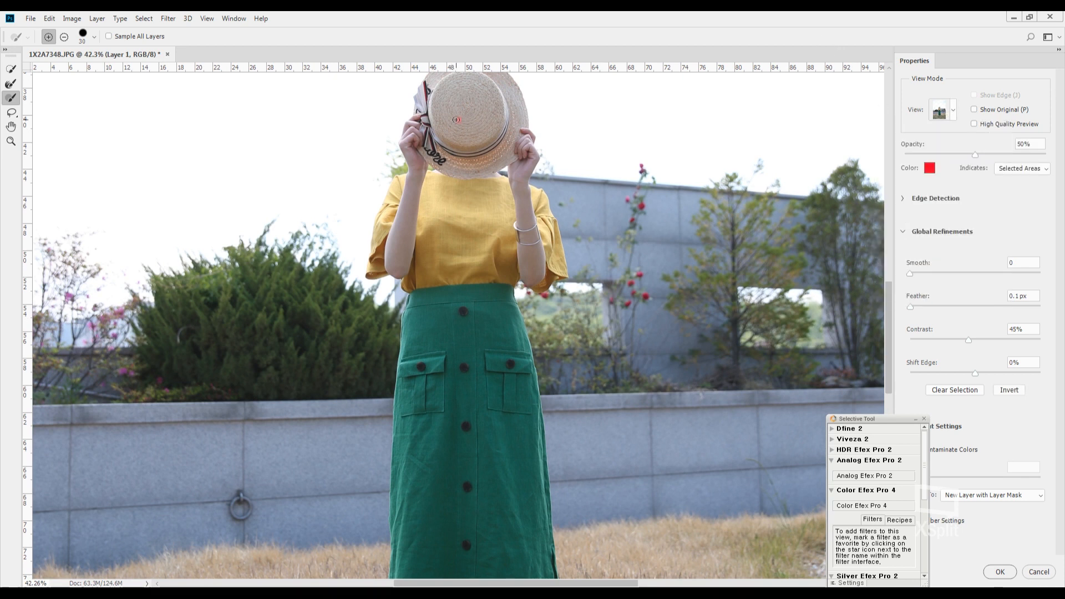
Step: Select the woman's hat, arms, yellow blouse and green skirt with the Quick Selection tool
key(w)
mouse_move(461, 122)
mouse_down()
mouse_move(473, 171)
mouse_move(426, 121)
mouse_move(401, 235)
mouse_move(411, 229)
mouse_move(399, 214)
mouse_move(387, 235)
mouse_move(400, 198)
mouse_move(429, 209)
mouse_move(440, 244)
mouse_move(480, 215)
mouse_move(525, 205)
mouse_move(537, 204)
mouse_move(545, 228)
mouse_up()
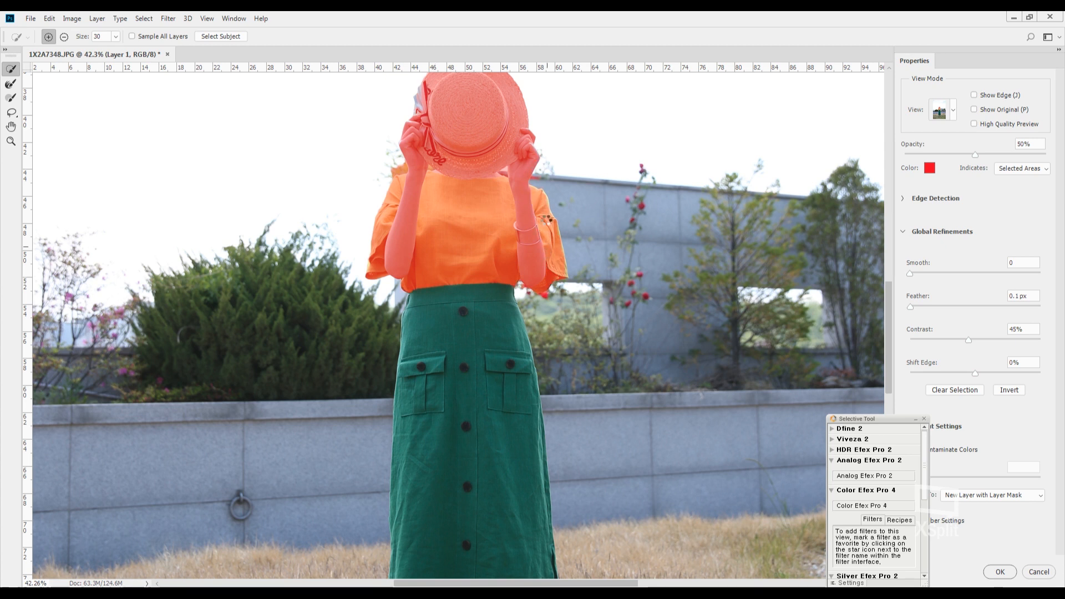
mouse_move(441, 353)
mouse_down()
mouse_move(490, 370)
mouse_move(509, 402)
mouse_move(508, 460)
mouse_move(465, 367)
mouse_up()
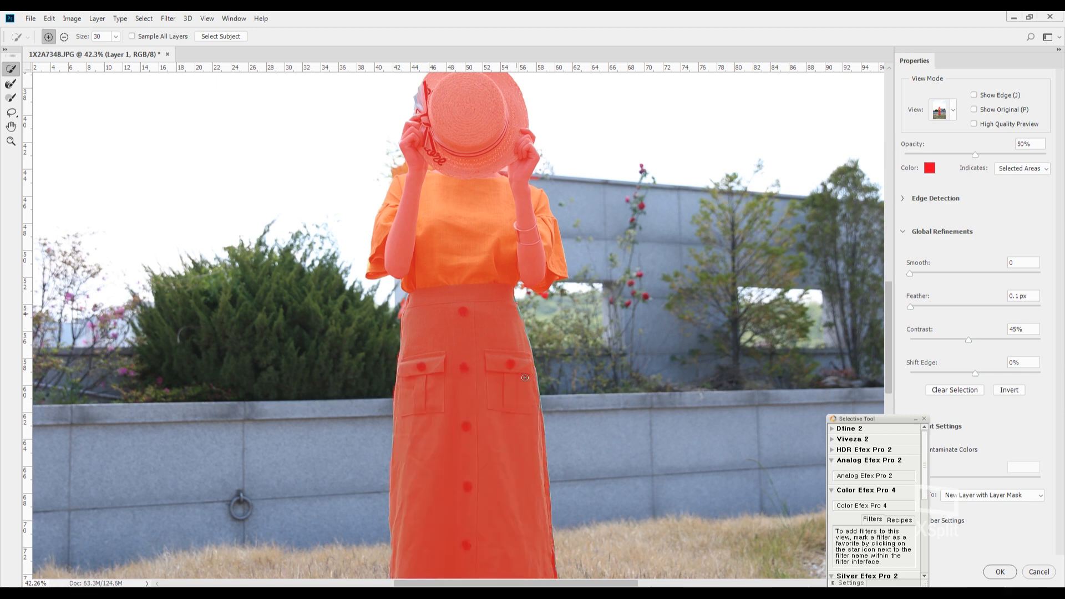
Step: Add the pale ribbon at the hat's edge to the selection using a Quick Selection brush of size 25
scroll(533, 367, up, 8)
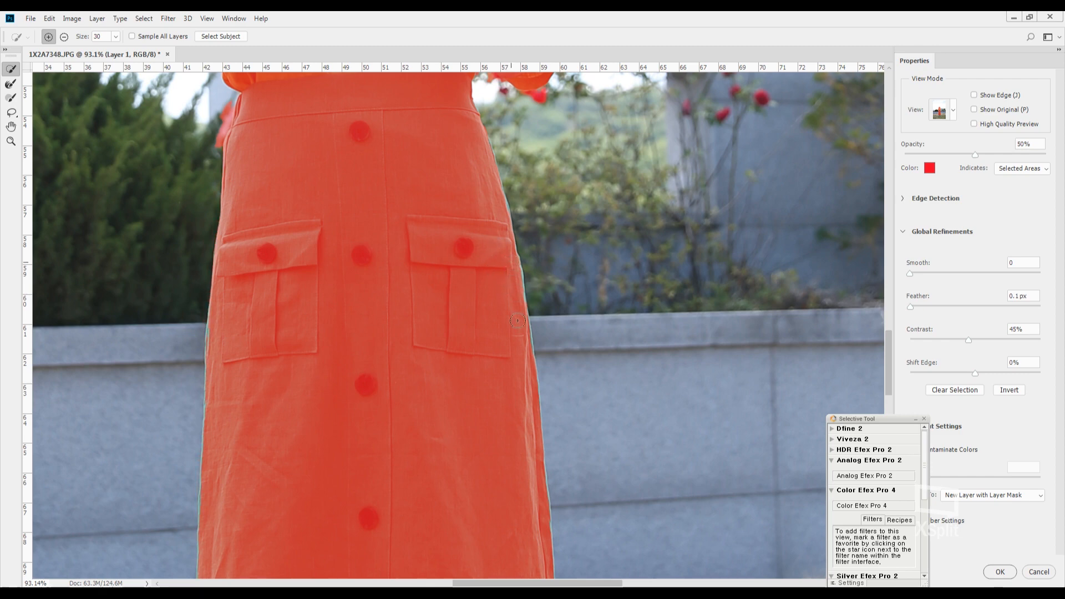
scroll(472, 233, up, 6)
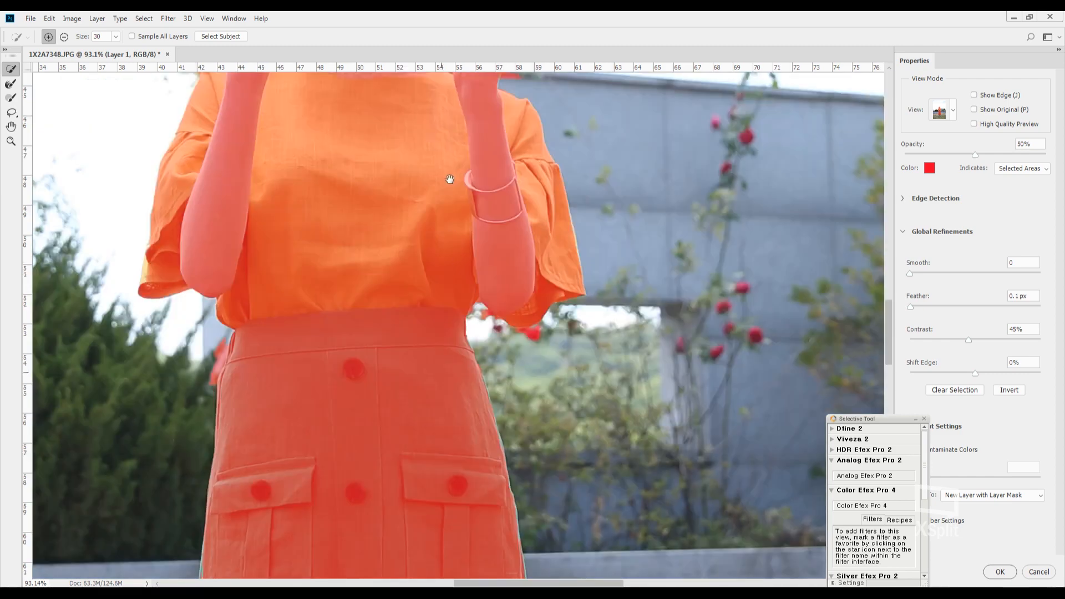
scroll(301, 166, up, 4)
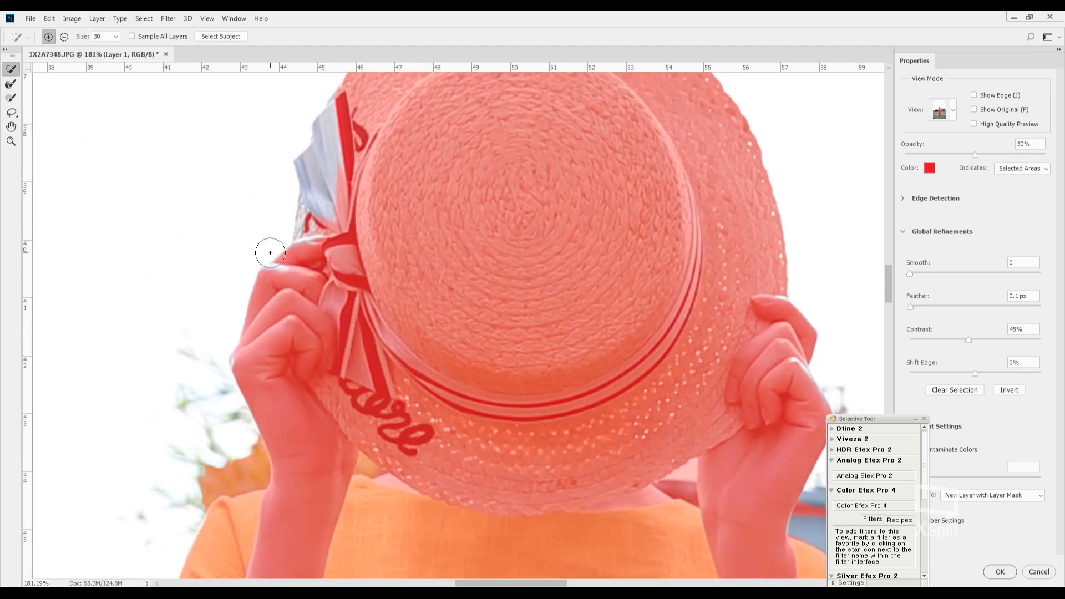
key(bracketleft)
key(bracketleft)
key(bracketright)
key(bracketright)
key(bracketright)
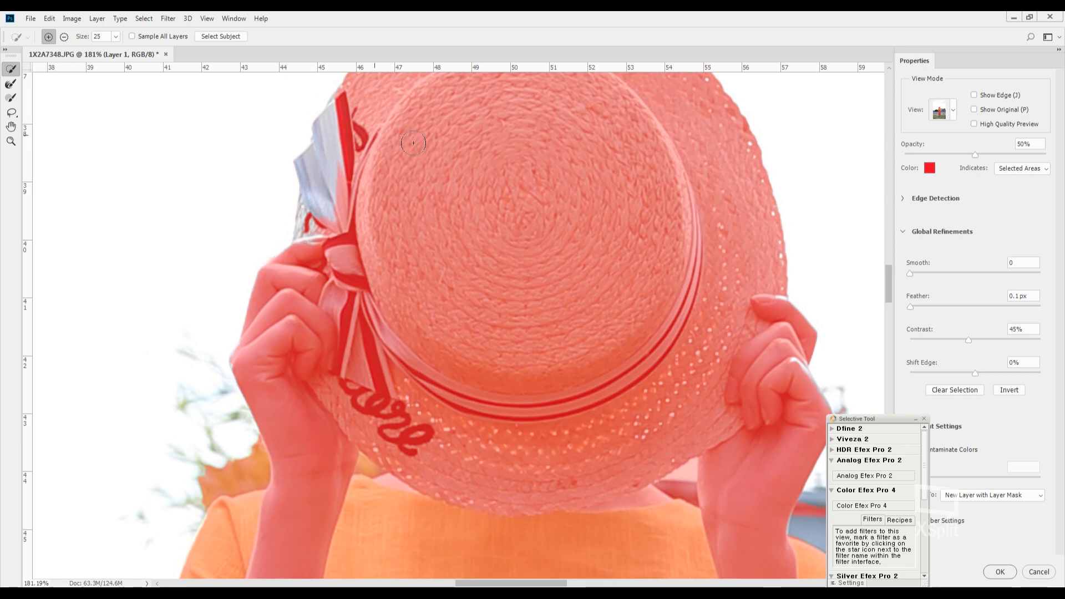
click(335, 145)
scroll(429, 241, down, 5)
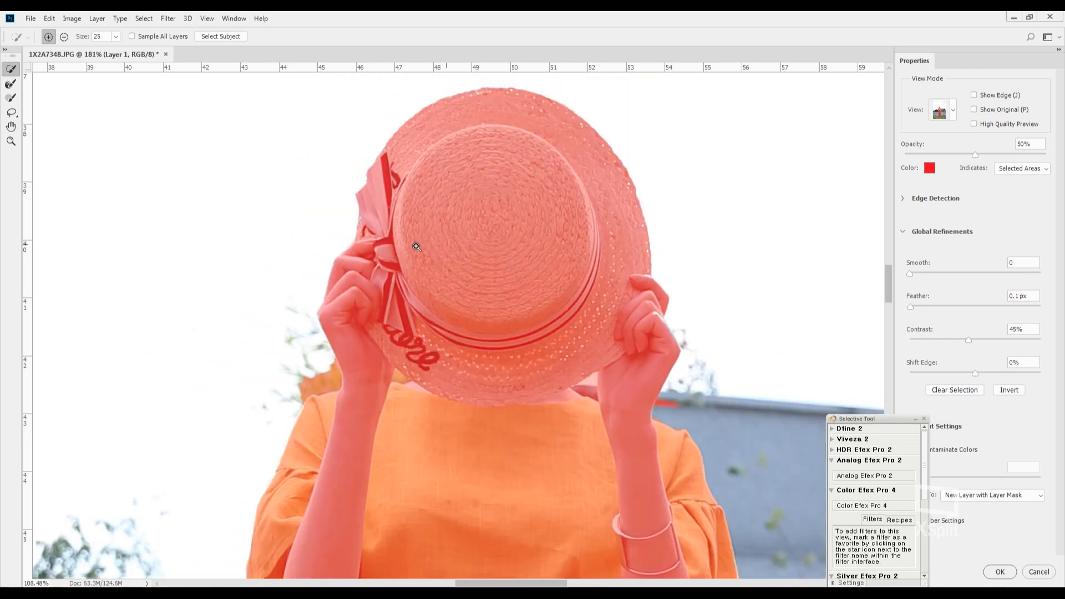
Step: Inspect the selection edges around the hand gripping the hat, the blouse sleeves and the skirt's waistband
scroll(611, 302, up, 5)
key(b)
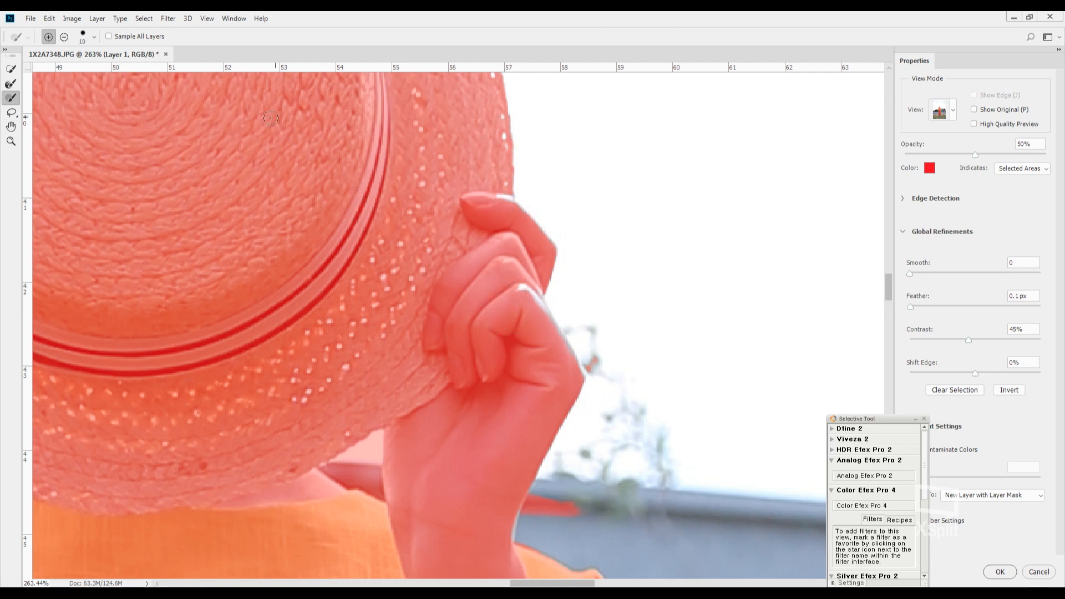
click(12, 71)
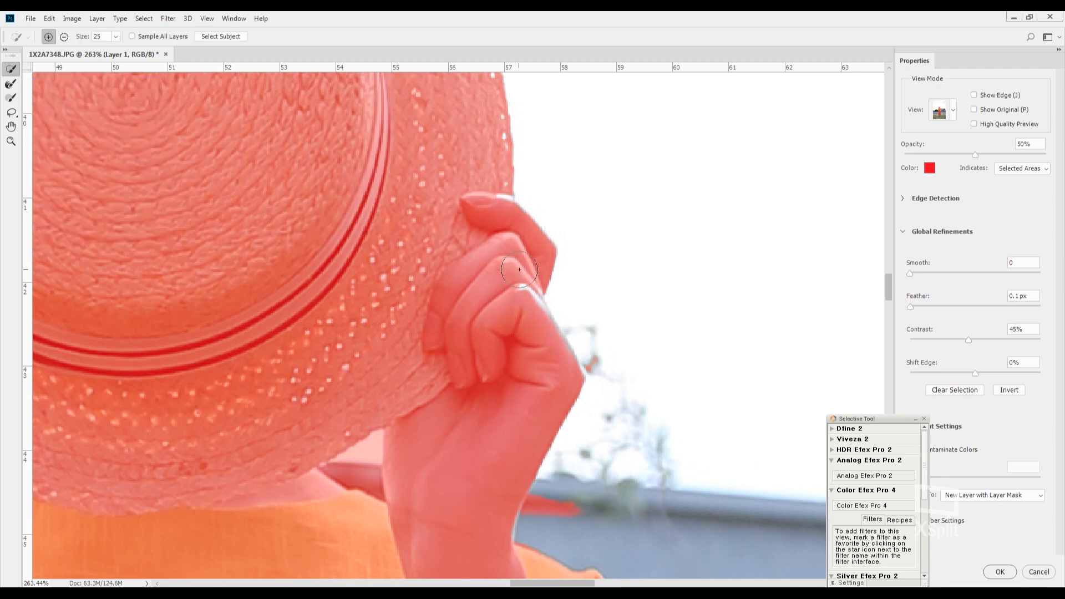
key(bracketleft)
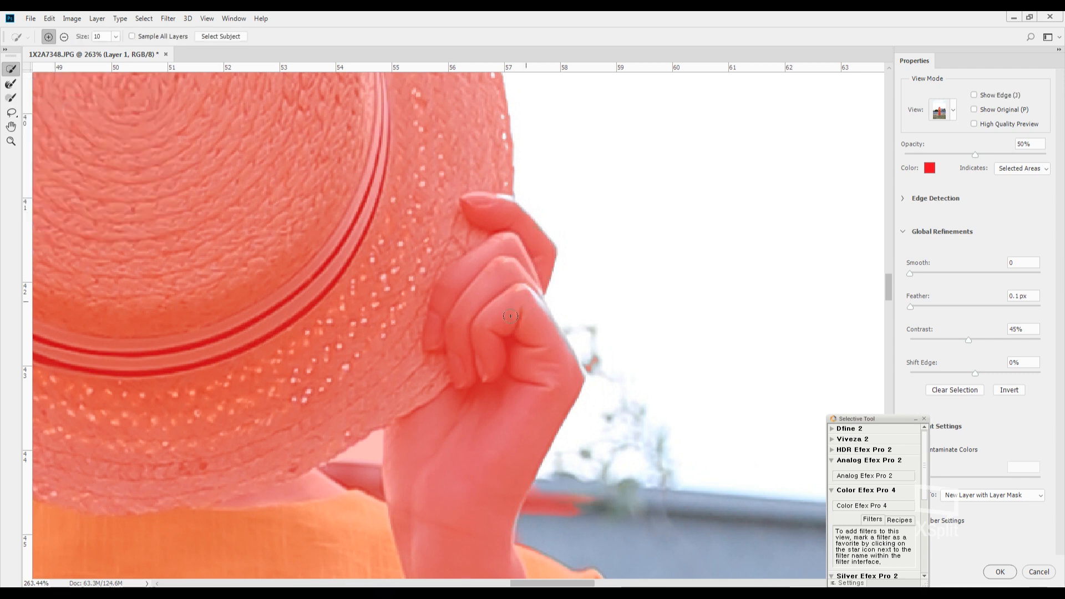
scroll(376, 376, down, 5)
scroll(409, 356, down, 5)
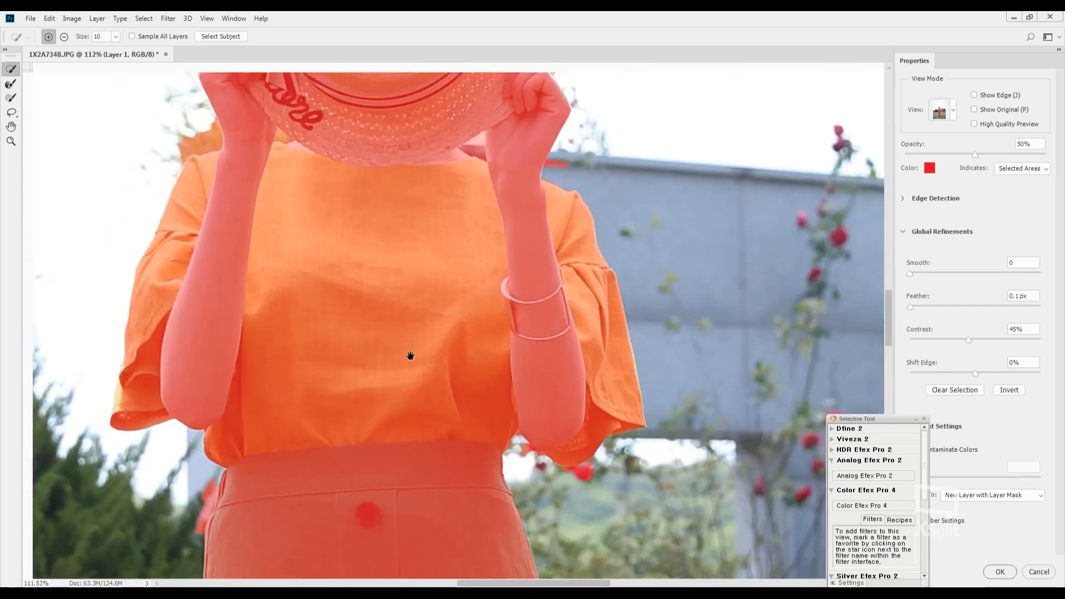
scroll(412, 330, up, 2)
scroll(412, 329, down, 3)
scroll(342, 256, up, 6)
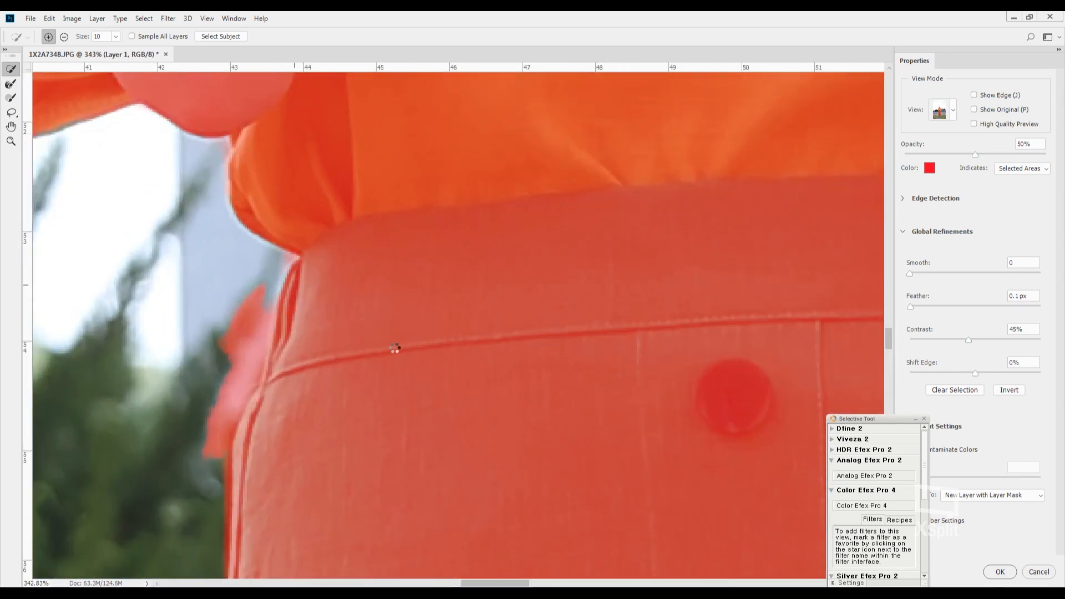
Step: Set the Quick Selection brush size to 175 and add the concrete wall and upper grass on both sides of the skirt
scroll(376, 88, down, 5)
key(ctrl+r)
scroll(422, 421, down, 1)
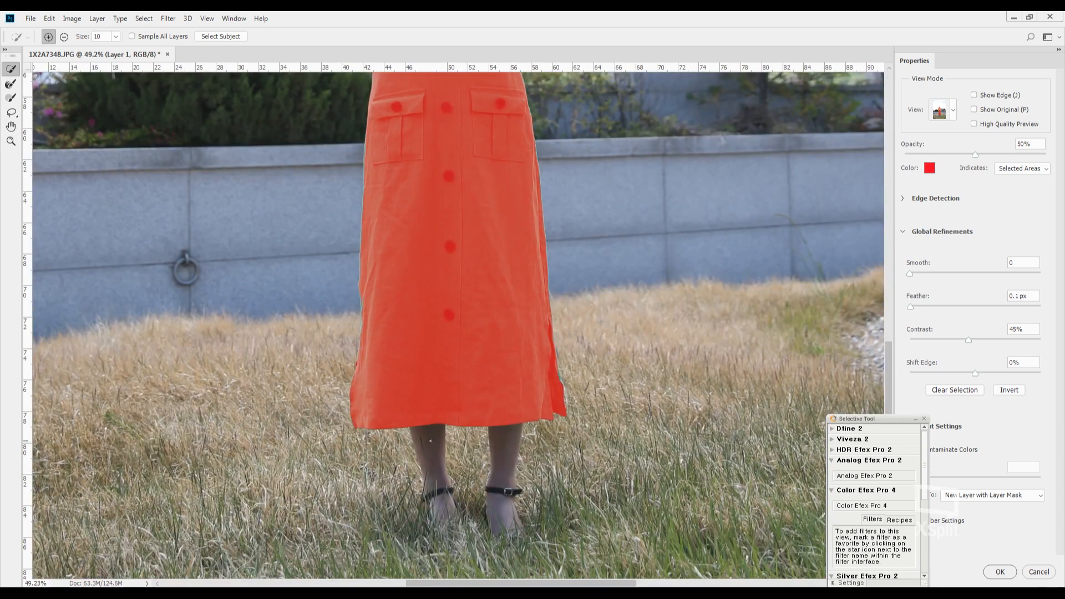
key(bracketright)
key(bracketright)
key(bracketright)
key(bracketright)
key(bracketright)
key(bracketright)
key(bracketright)
key(bracketright)
mouse_move(148, 415)
mouse_down()
mouse_move(124, 411)
mouse_move(267, 419)
mouse_move(178, 374)
mouse_move(106, 364)
mouse_move(222, 350)
mouse_up()
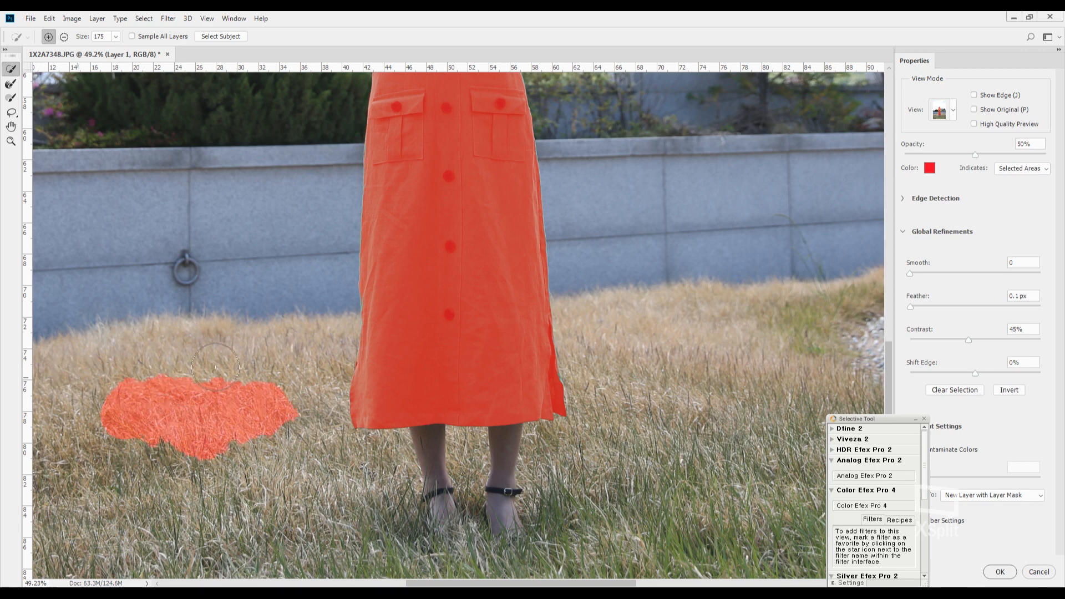
click(604, 317)
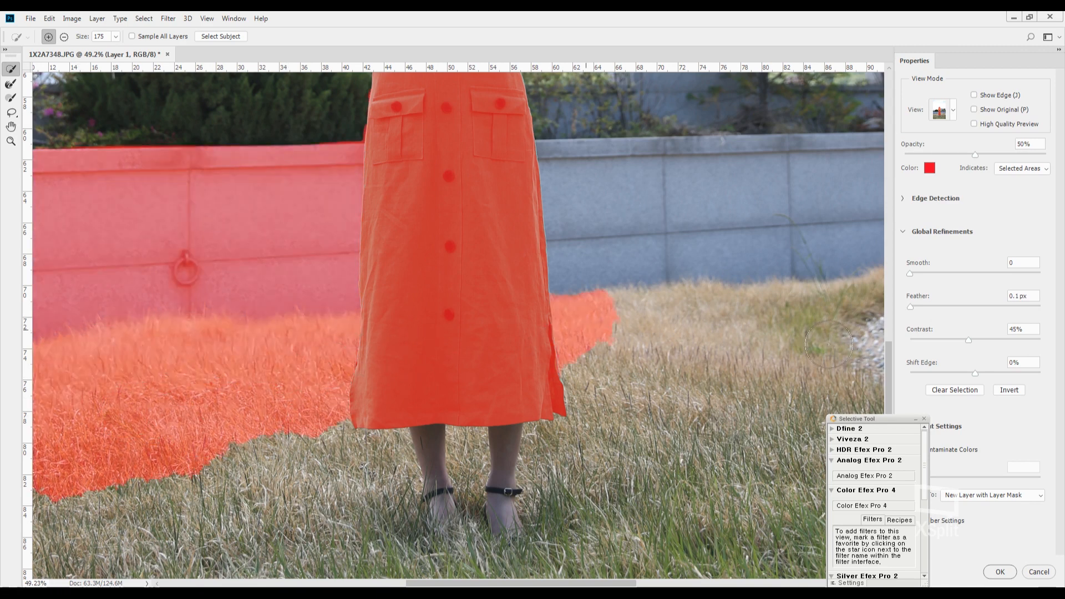
click(837, 369)
Step: Add the woman's legs and feet and the rest of the foreground grass to the selection, enlarging the brush to 600
drag(458, 451, 515, 291)
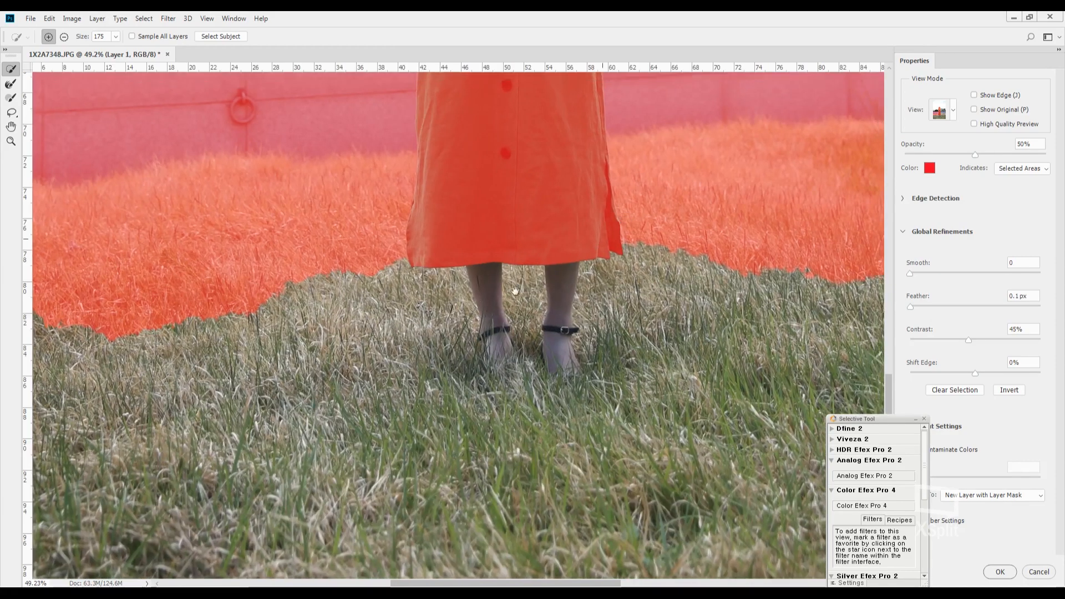
drag(185, 383, 396, 362)
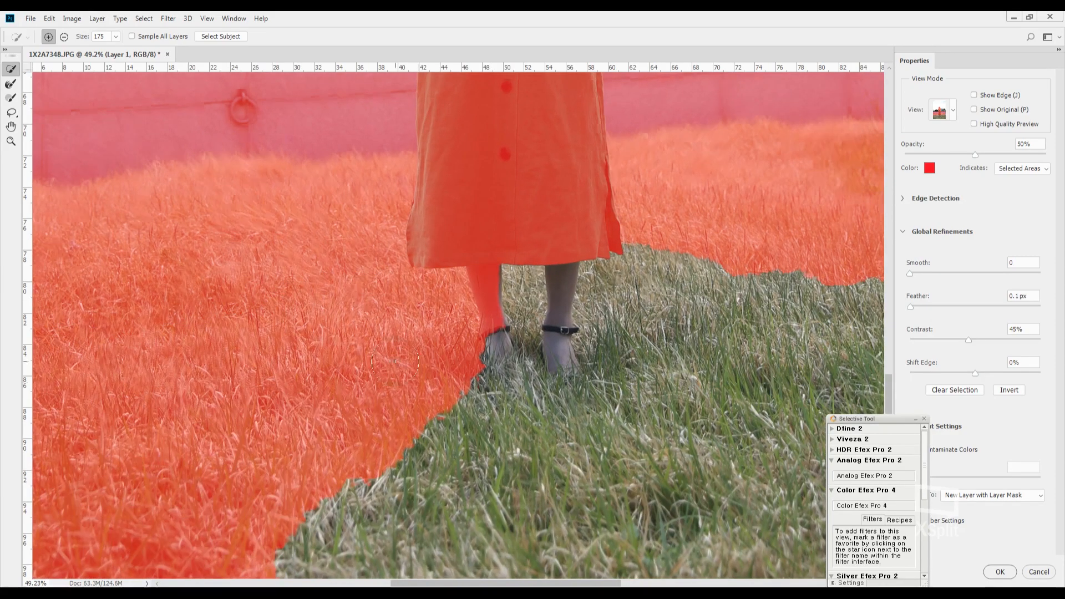
key(ctrl+minus)
key(ctrl+minus)
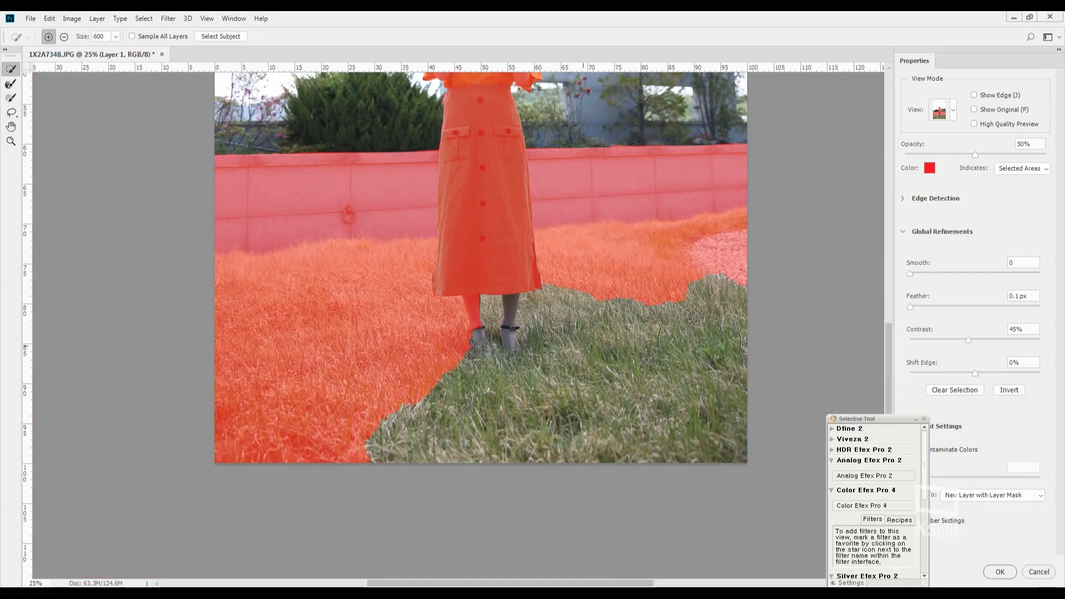
click(677, 389)
Step: Reduce the Quick Selection brush to 35 and add the missed lower corner of the left-hand yellow sleeve
drag(465, 220, 481, 481)
drag(475, 250, 526, 265)
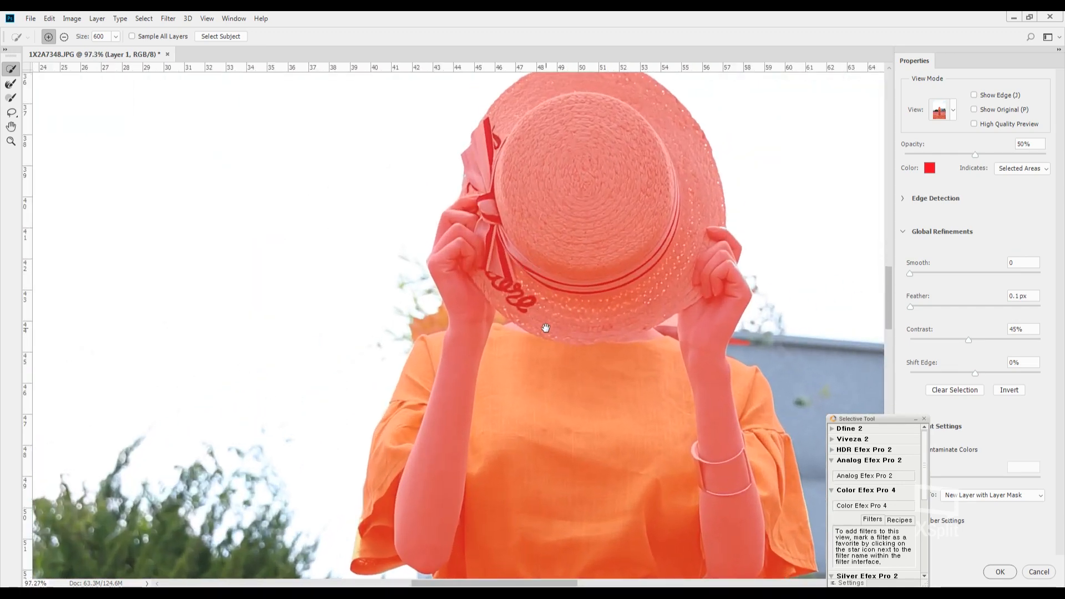
drag(547, 326, 409, 217)
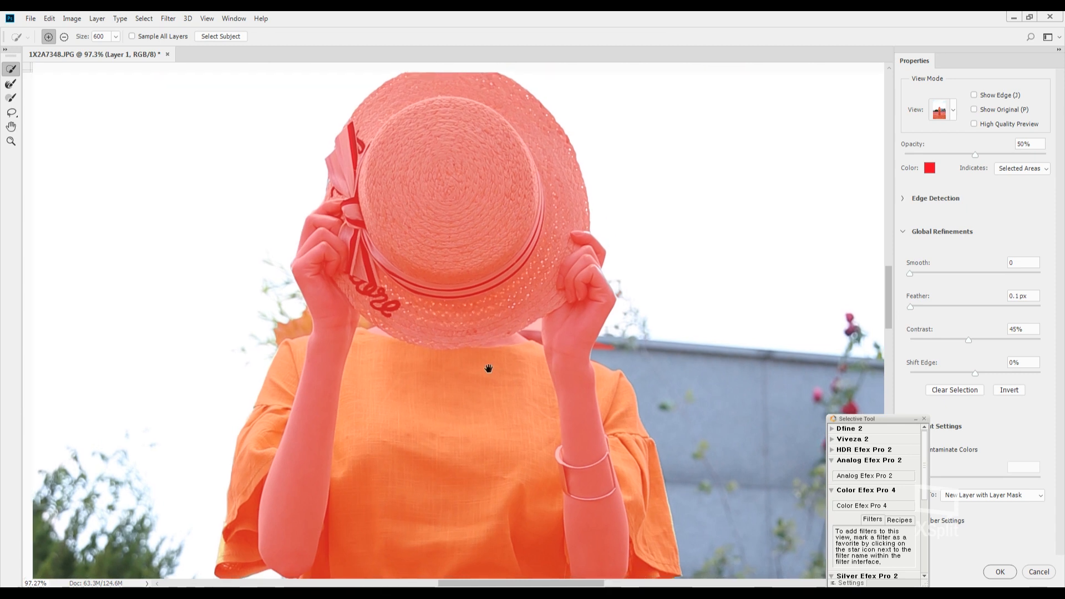
drag(488, 369, 462, 231)
drag(480, 349, 474, 328)
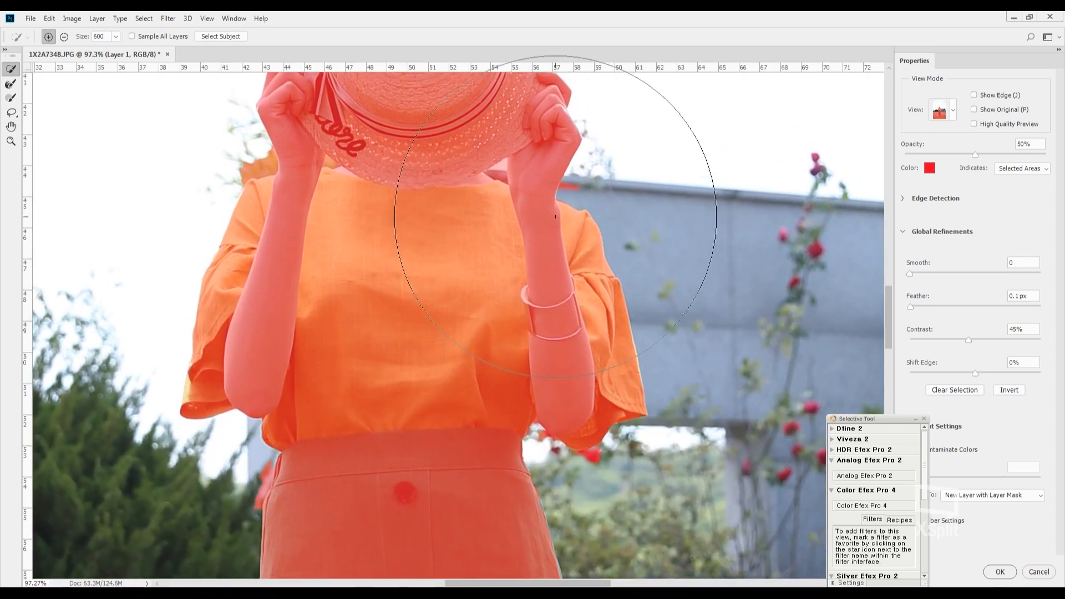
drag(399, 290, 503, 209)
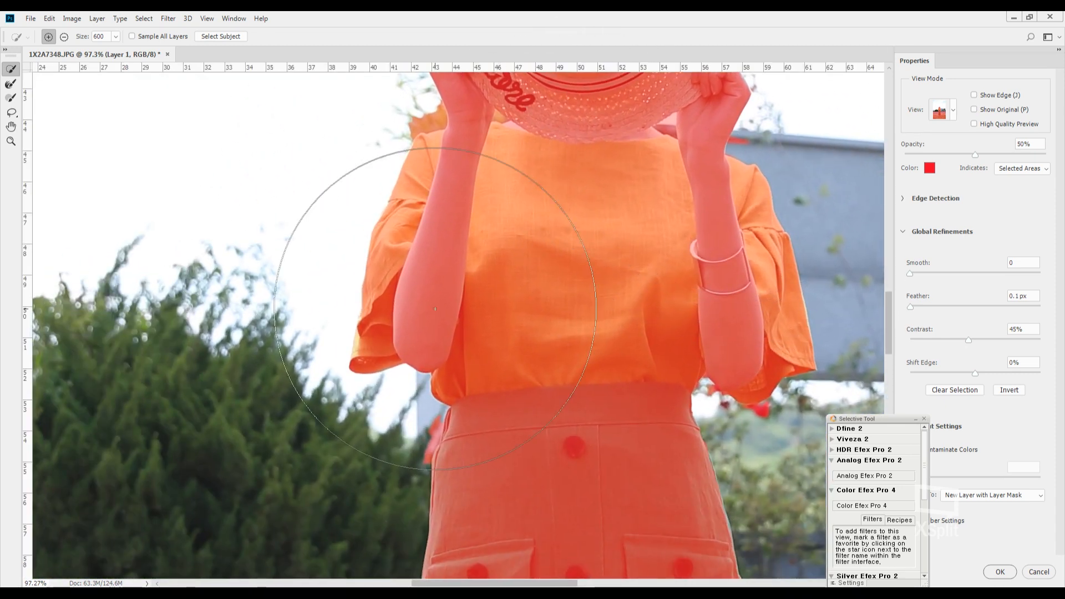
key(bracketleft)
key(bracketleft)
key(bracketleft)
key(bracketleft)
key(bracketleft)
key(bracketleft)
key(bracketleft)
key(bracketleft)
key(bracketleft)
key(bracketleft)
key(bracketleft)
key(bracketleft)
key(bracketleft)
key(bracketleft)
key(bracketleft)
key(bracketleft)
key(bracketleft)
key(bracketleft)
key(bracketleft)
key(bracketleft)
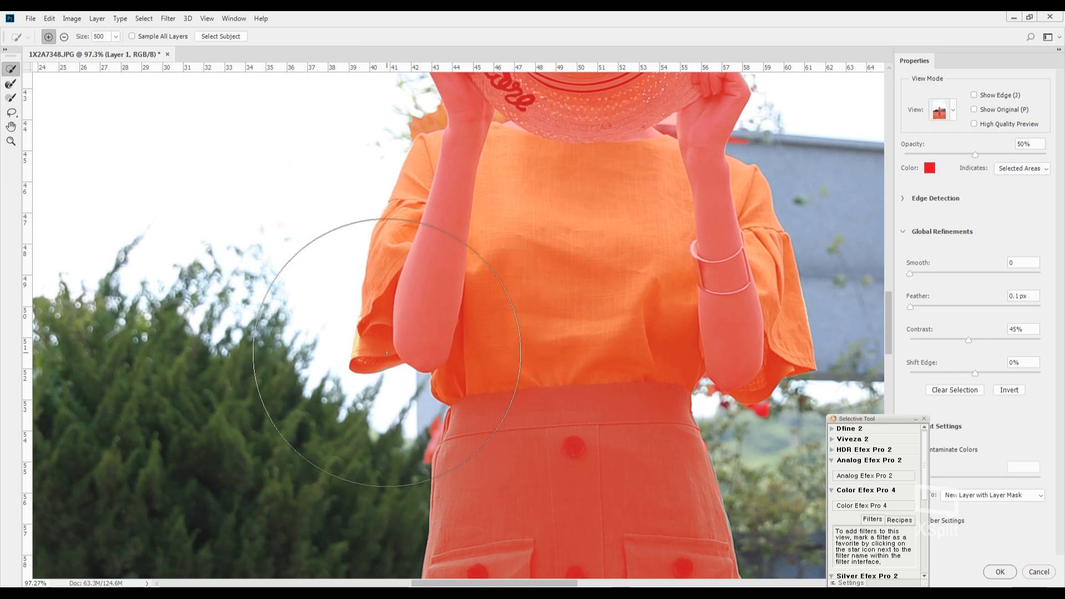
drag(361, 361, 367, 342)
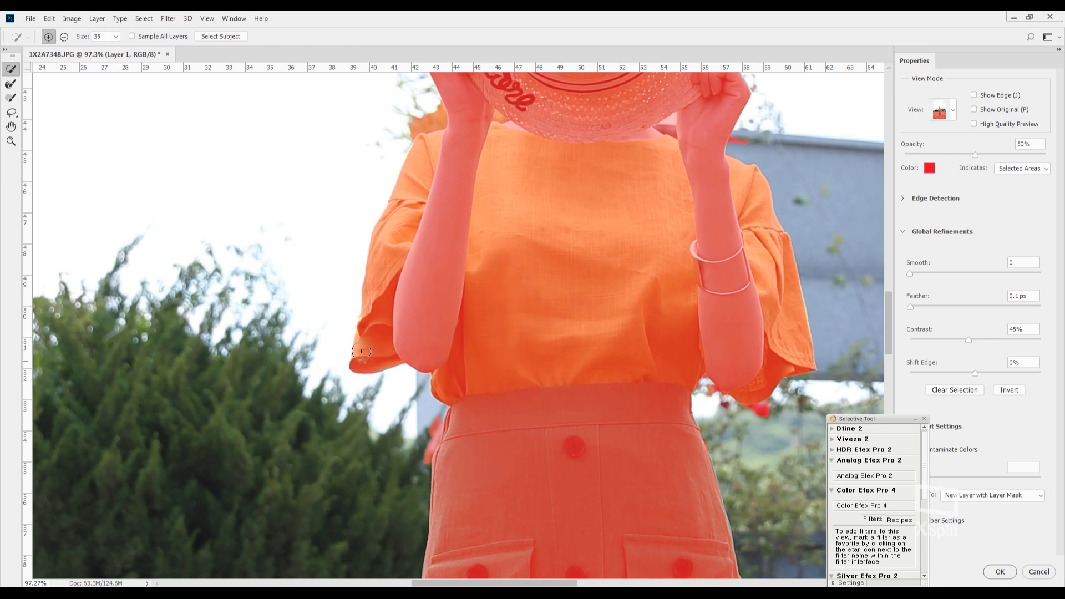
Step: Paint the missed knuckle and finger edges of the hand at the hat's right side into the selection with a size 9 Brush
drag(489, 162, 458, 341)
drag(467, 299, 422, 373)
drag(518, 327, 447, 290)
scroll(561, 295, up, 5)
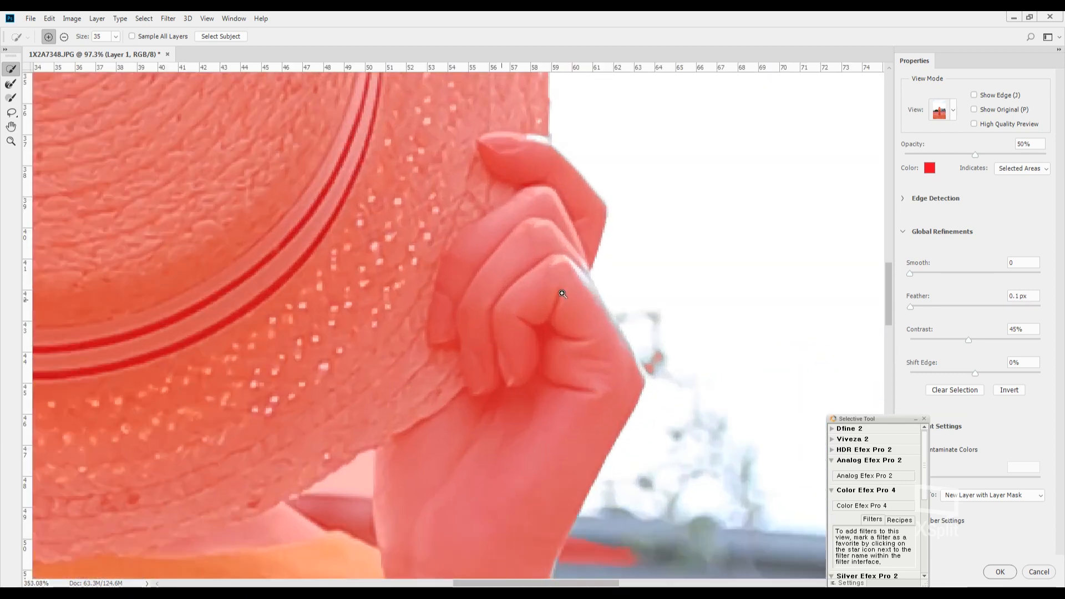
click(11, 99)
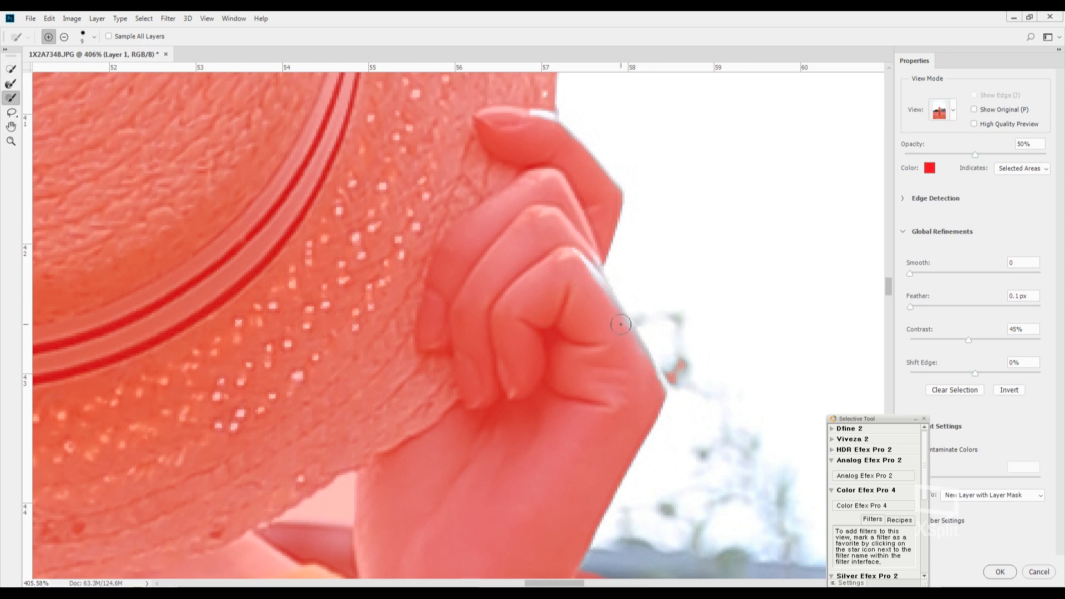
mouse_move(605, 293)
mouse_down()
mouse_move(563, 238)
mouse_move(592, 283)
mouse_up()
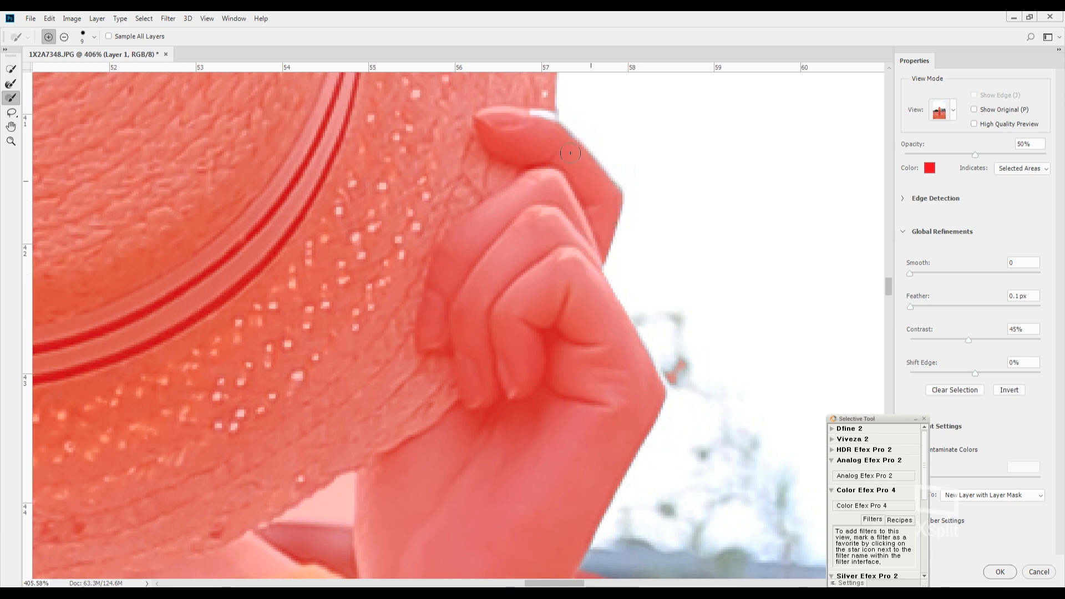
drag(570, 153, 554, 123)
click(545, 121)
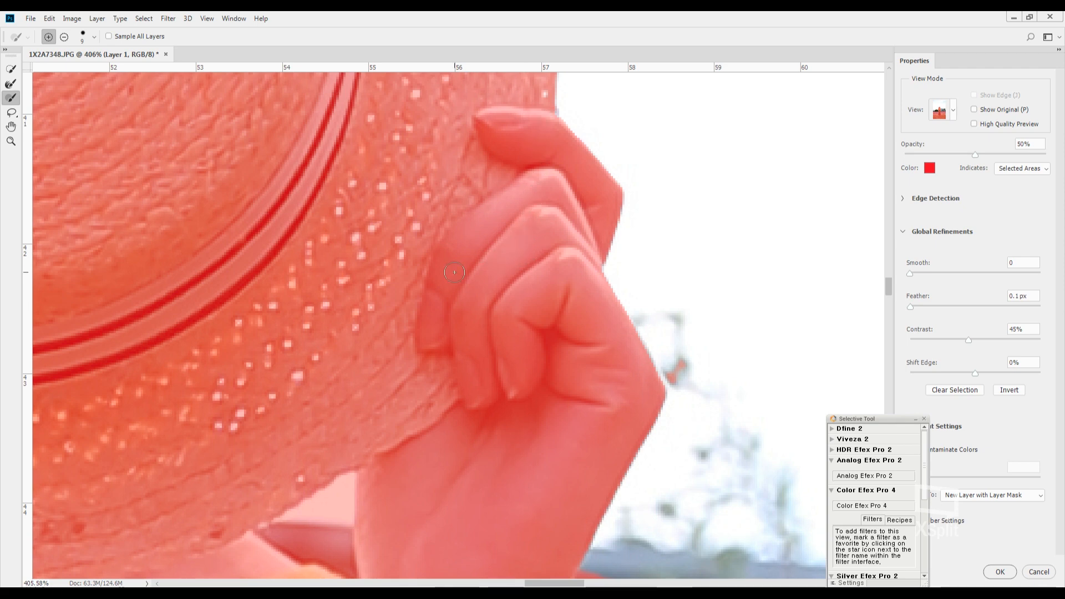
Step: Subtract the concrete wall on both sides of the skirt from the selection with the size 35 Quick Selection brush
scroll(455, 272, down, 5)
scroll(455, 272, down, 2)
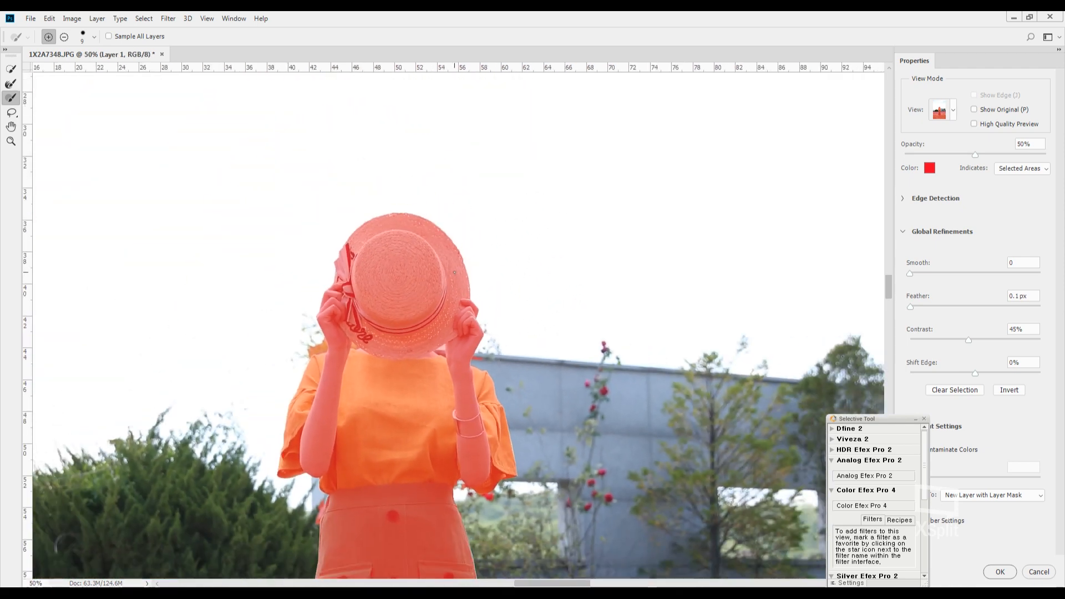
drag(388, 391, 590, 147)
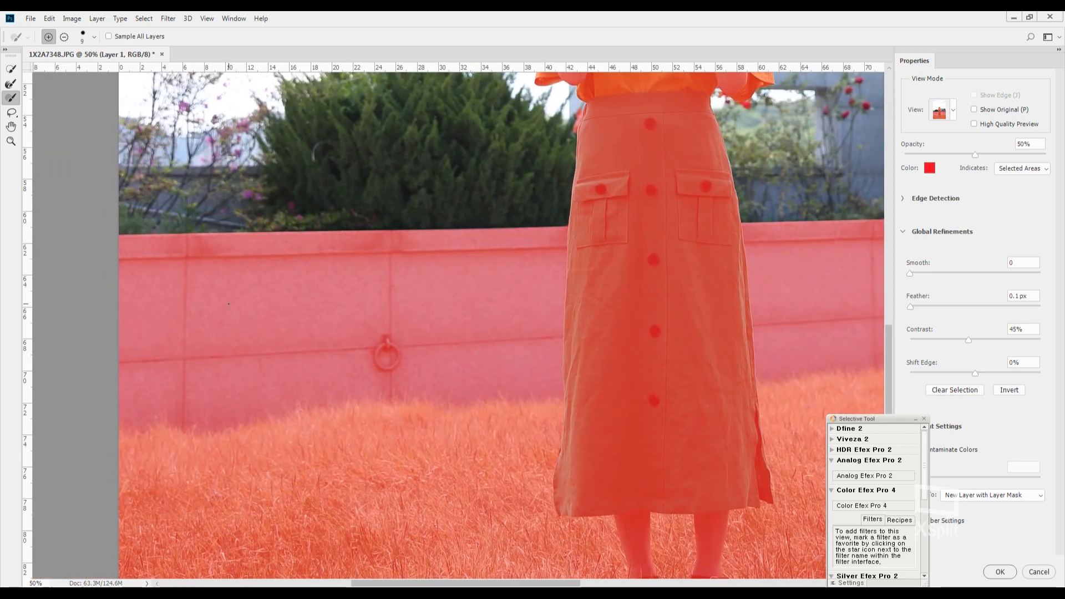
key(w)
key(alt)
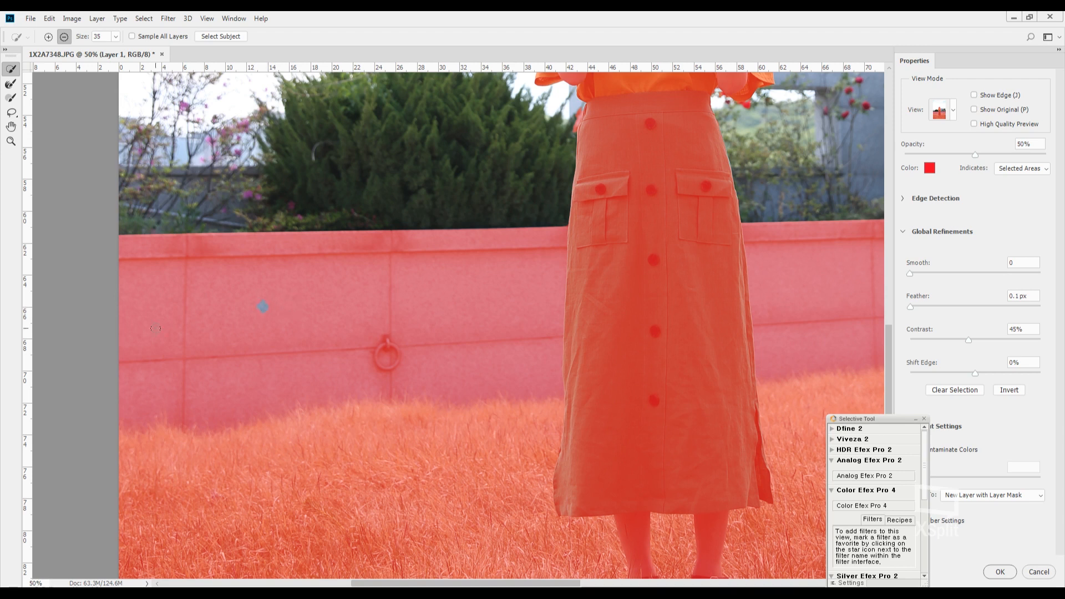
click(427, 300)
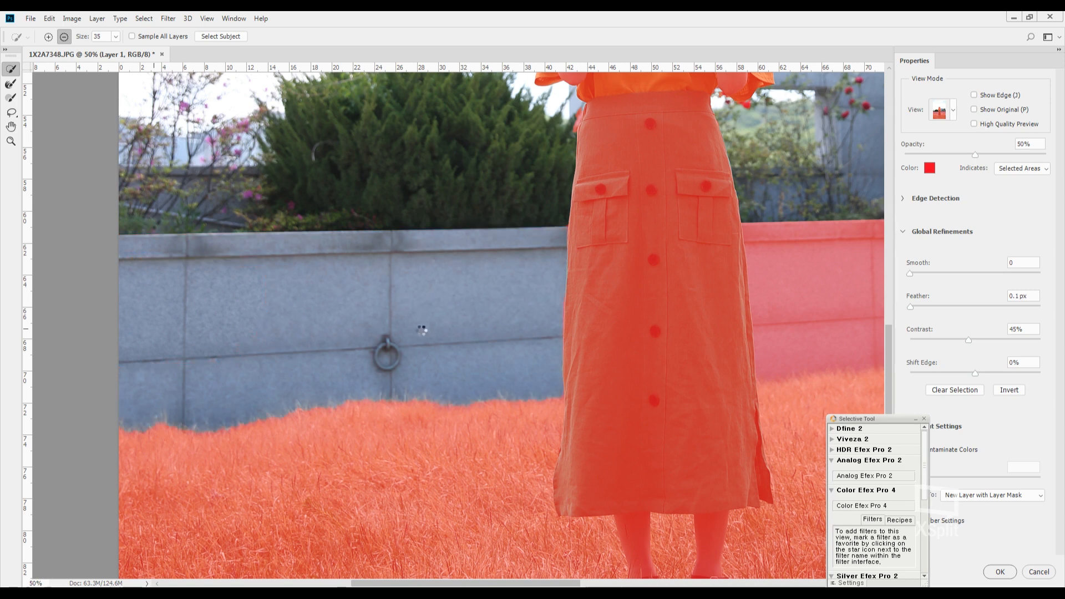
drag(690, 284, 473, 326)
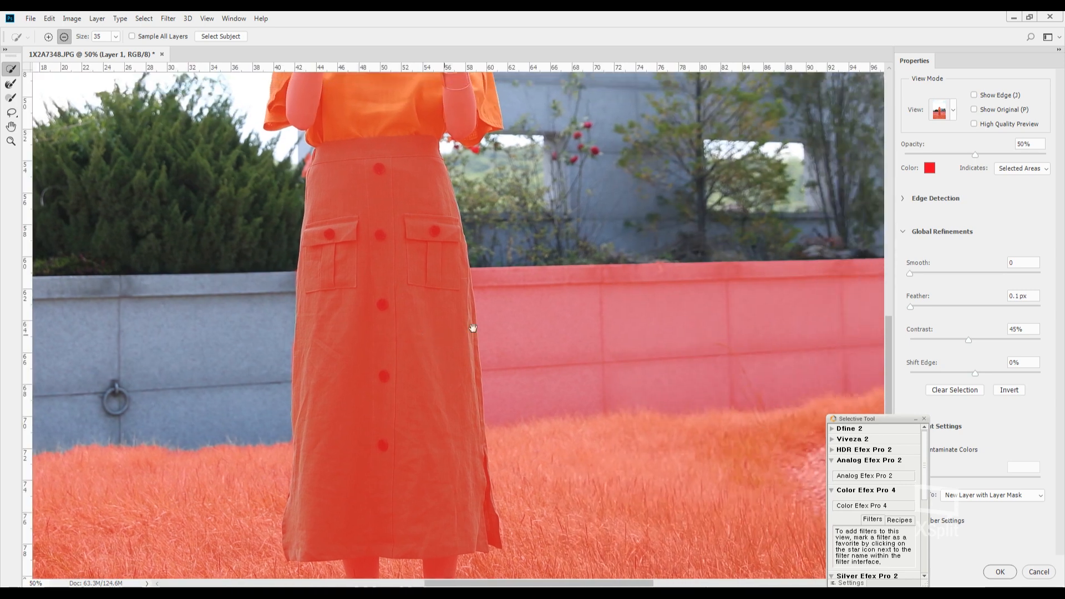
click(688, 328)
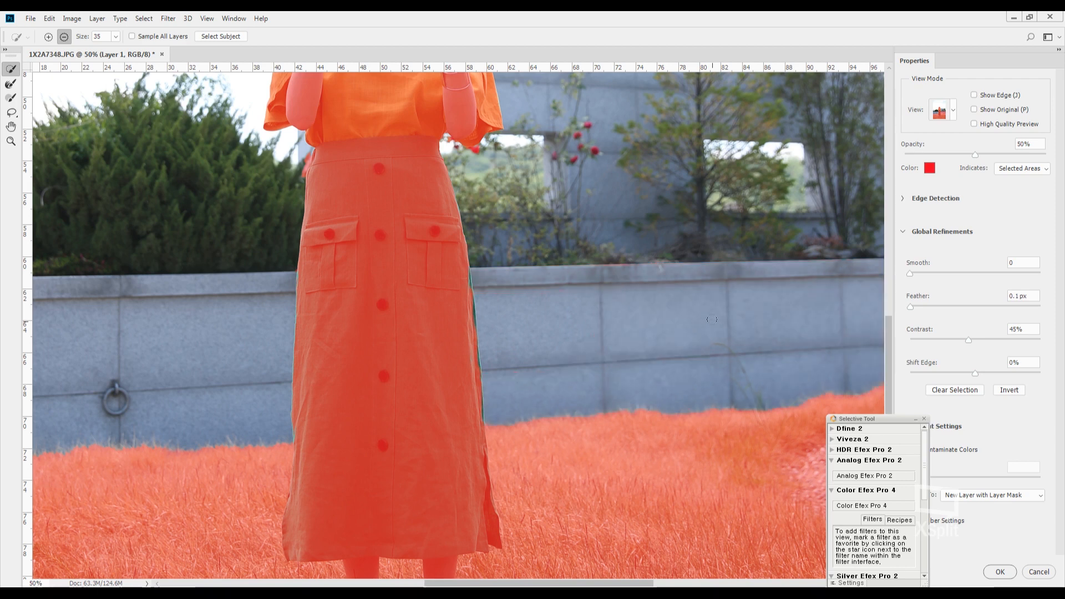
drag(774, 314, 562, 311)
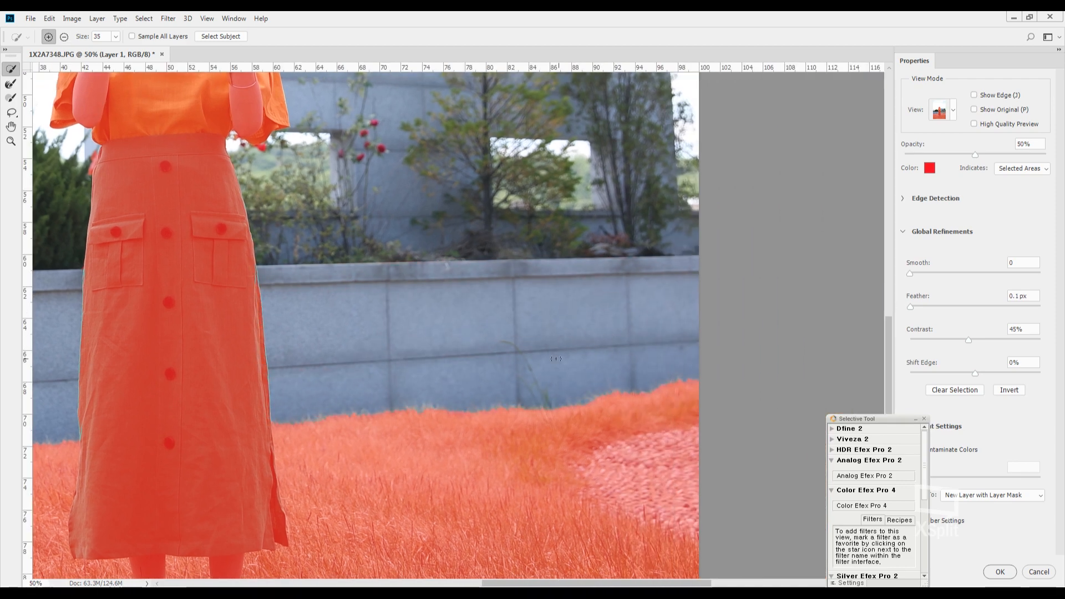
Step: Reduce the Quick Selection brush to 15 and add the missed skirt edge beside the right-hand pocket to the selection
scroll(374, 311, left, 5)
scroll(438, 245, up, 2)
scroll(438, 244, up, 1)
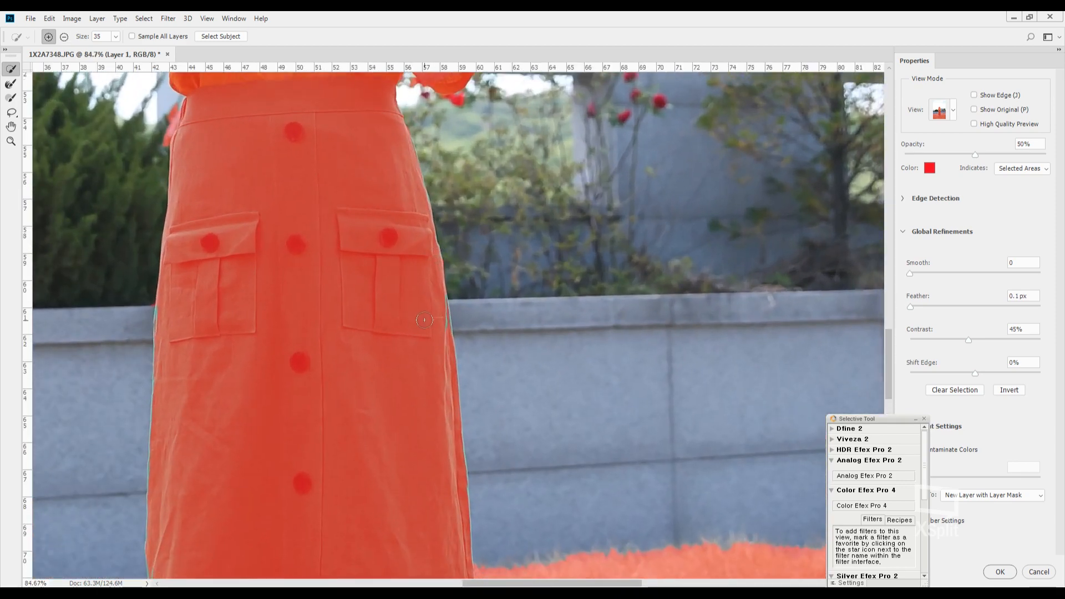
scroll(450, 277, up, 3)
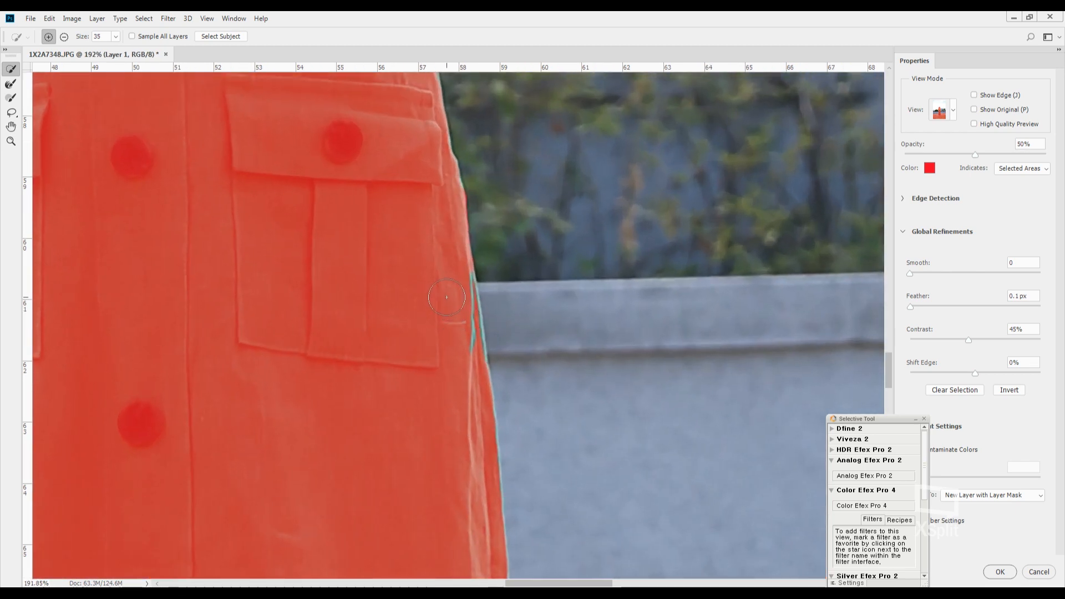
key(bracketleft)
key(bracketleft)
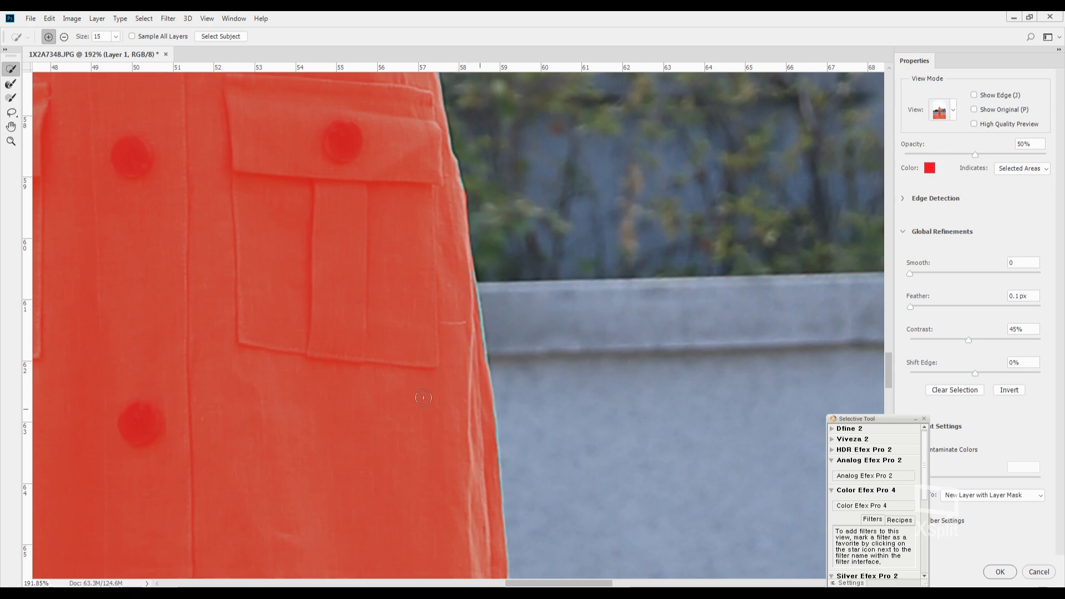
Step: Move the floating Selective Tool panel off the output settings and output the selection as a New Layer with Layer Mask
key(ctrl+0)
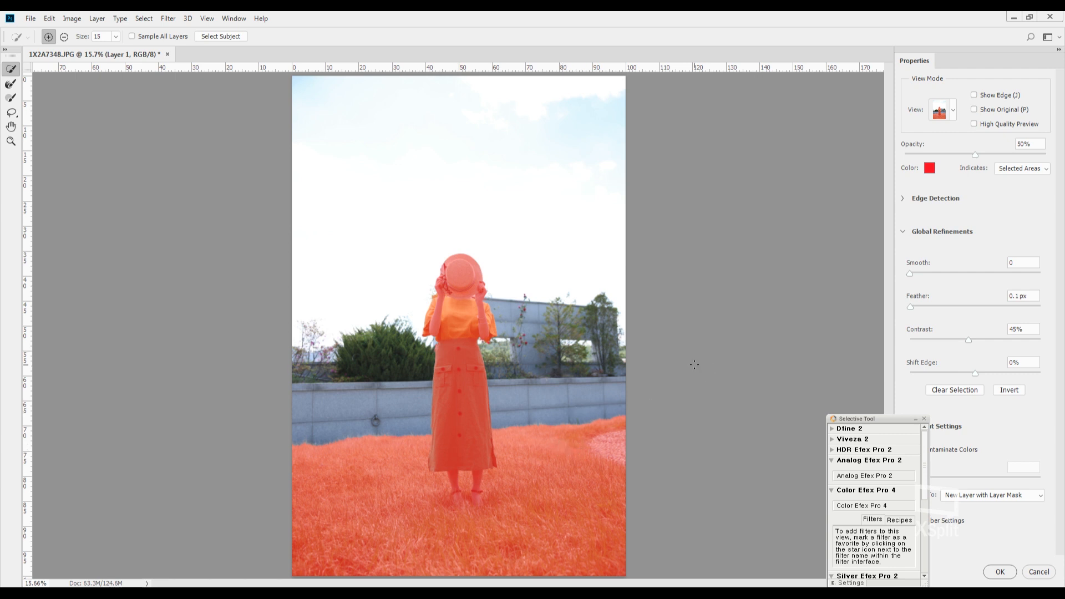
key(ctrl+plus)
key(ctrl+plus)
key(ctrl+plus)
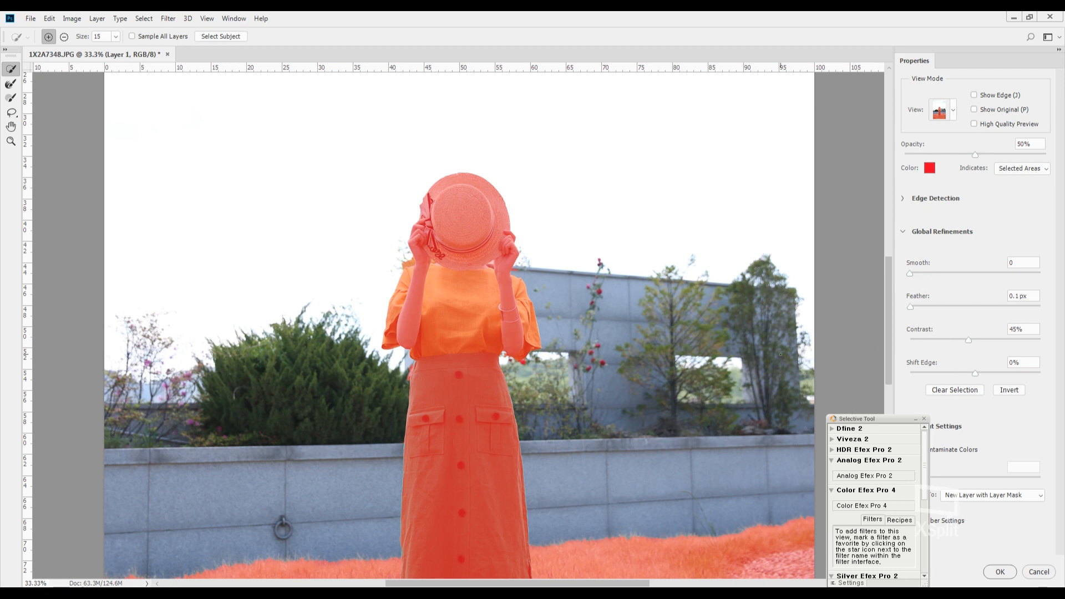
key(ctrl+plus)
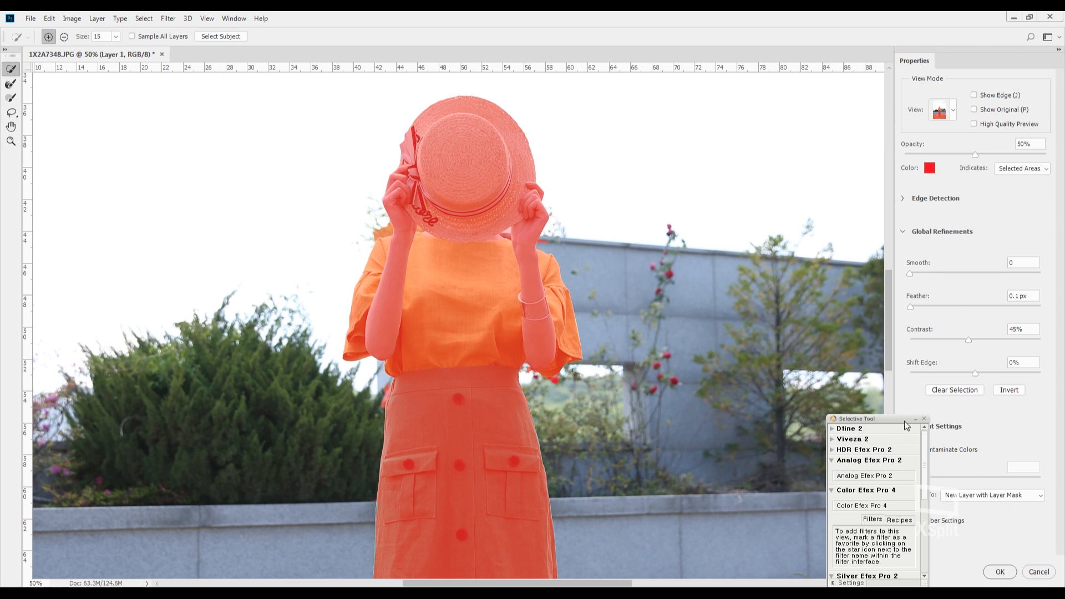
drag(905, 422, 824, 390)
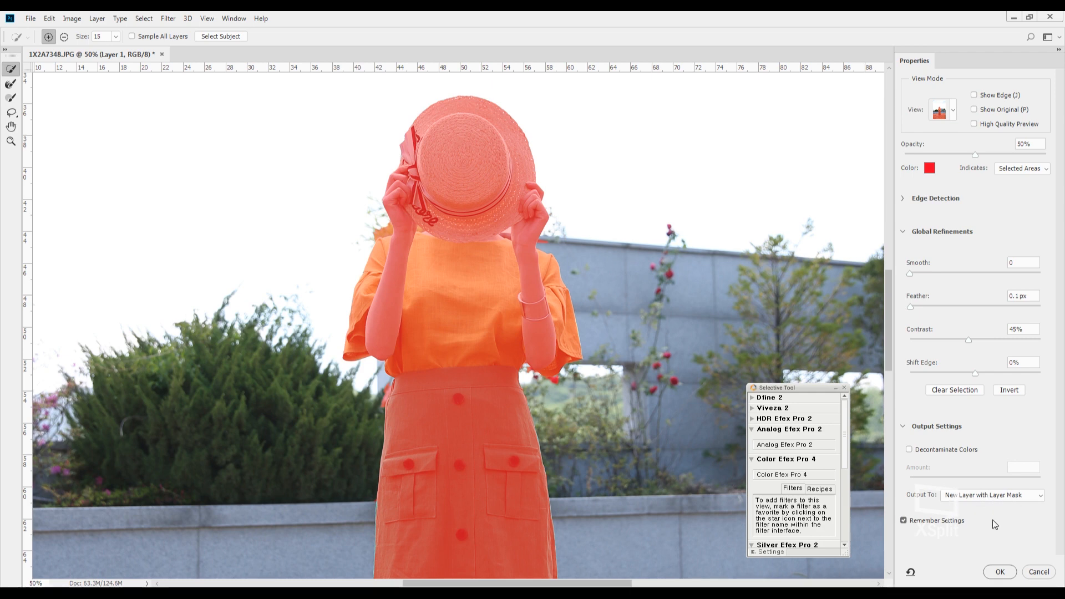
click(999, 572)
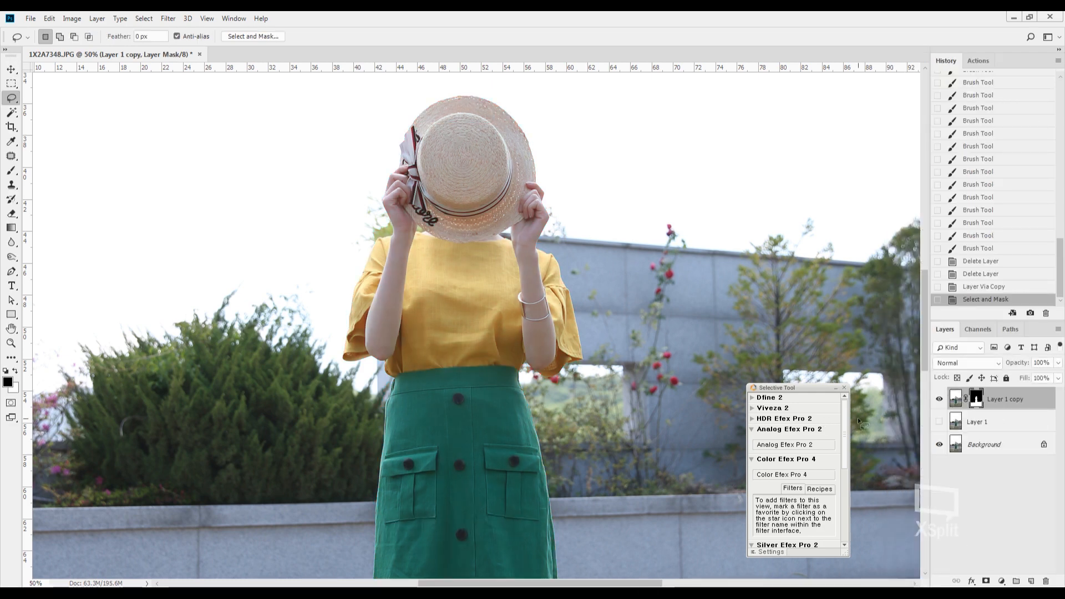
Step: Hide the Background layer so only the masked cutout is shown
click(939, 444)
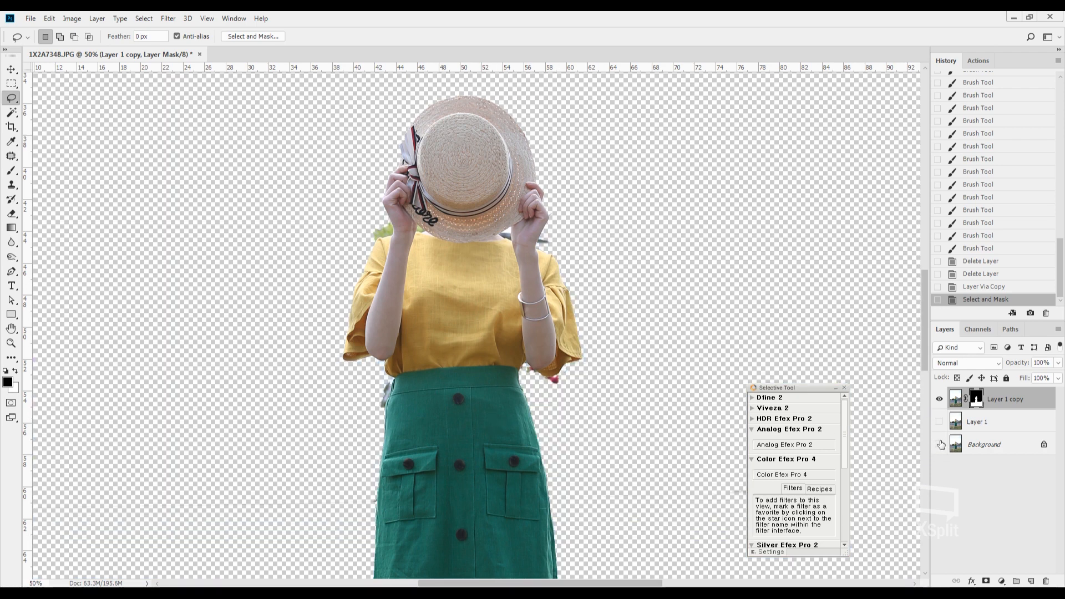
click(940, 444)
click(940, 445)
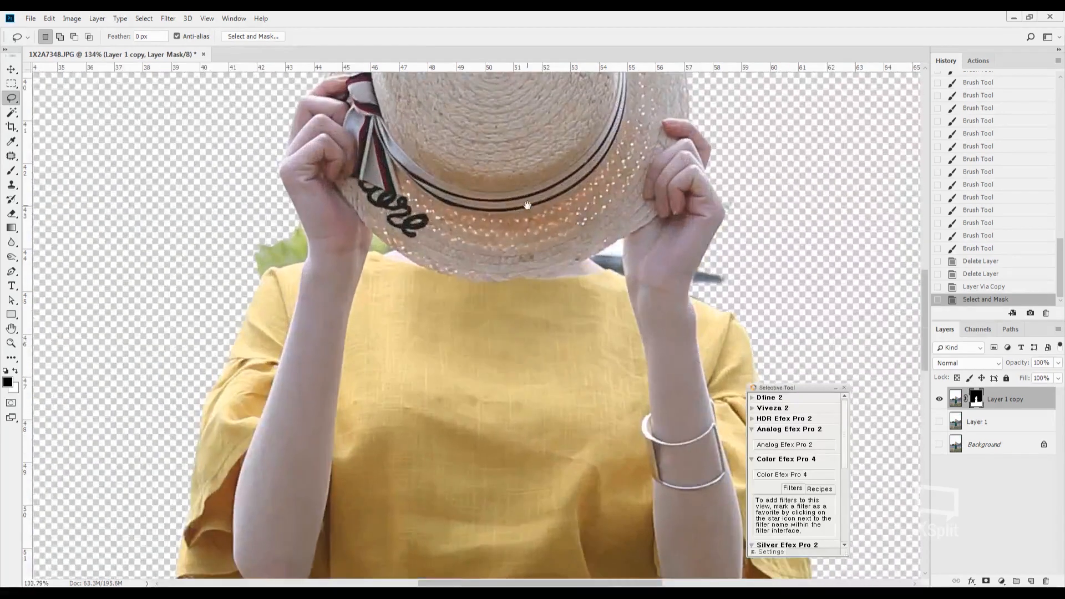
key(ctrl+plus)
click(955, 398)
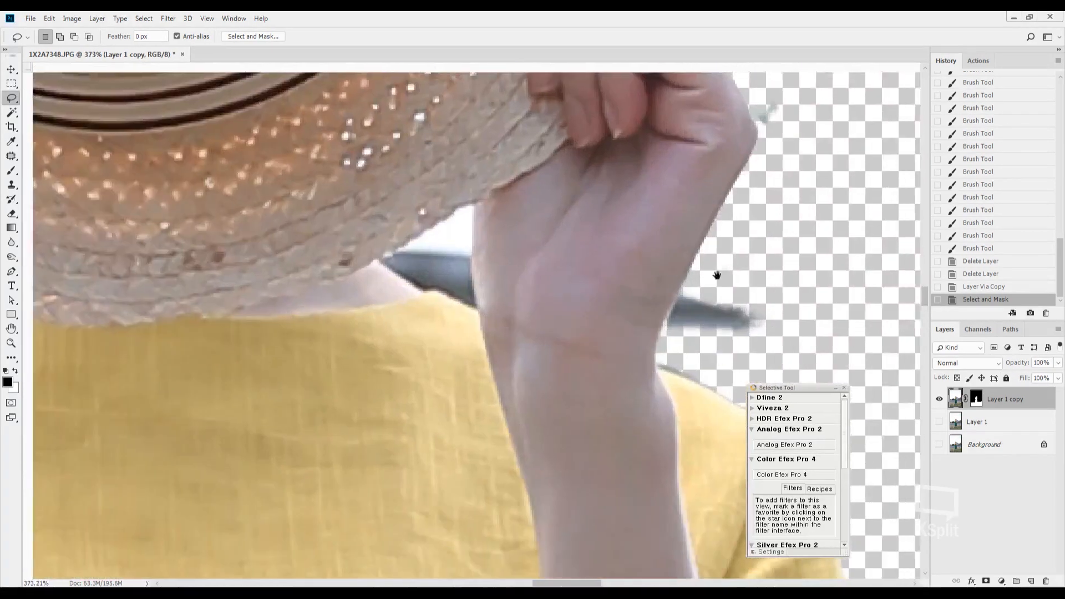
scroll(714, 278, up, 3)
key(b)
mouse_move(612, 298)
mouse_down()
mouse_move(591, 338)
mouse_move(611, 311)
mouse_move(635, 311)
mouse_up()
key(ctrl+z)
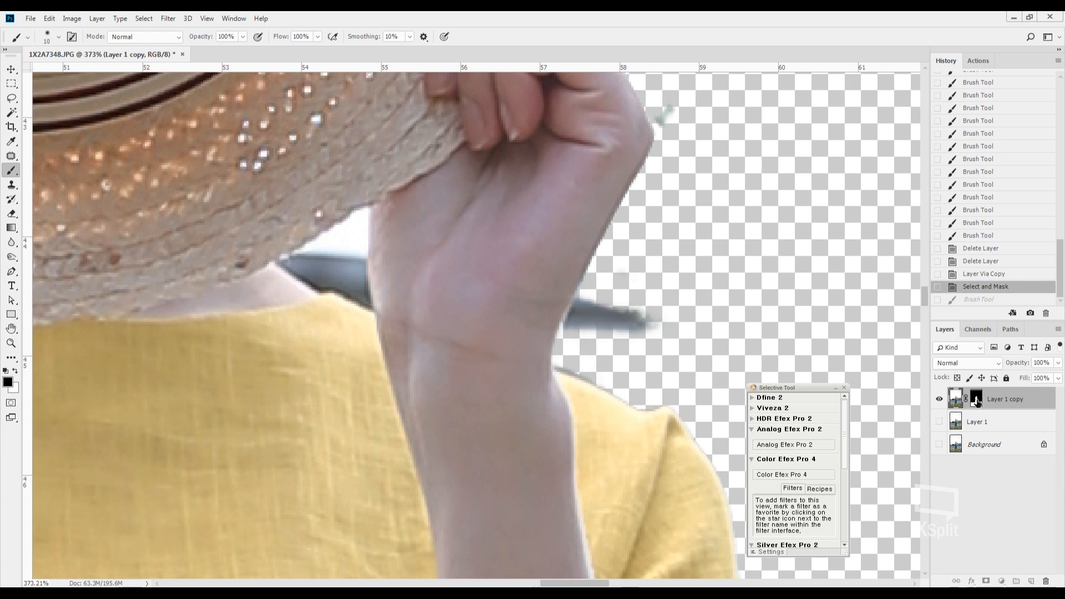
Step: On the Layer 1 copy mask, paint out the dark wall remnants beside the right-hand wrist and under the hat brim with a size 7 black Brush
click(976, 398)
mouse_move(649, 307)
mouse_down()
mouse_move(660, 328)
mouse_move(588, 342)
mouse_move(583, 311)
mouse_move(576, 331)
mouse_move(571, 311)
mouse_move(582, 308)
mouse_up()
scroll(618, 261, left, 2)
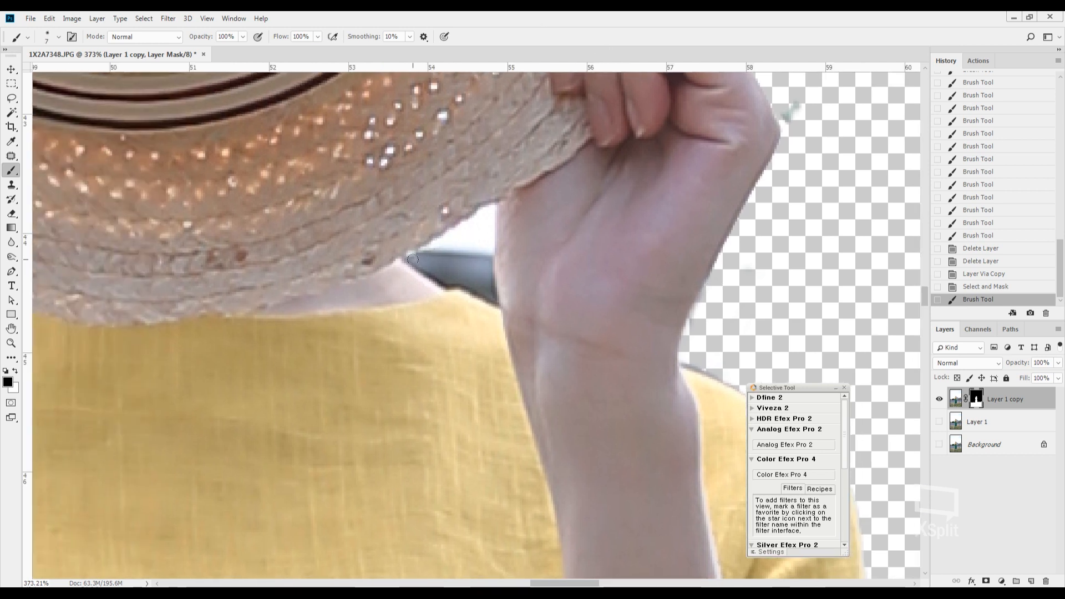
mouse_move(412, 259)
mouse_down()
mouse_move(456, 242)
mouse_move(414, 260)
mouse_move(491, 298)
mouse_move(474, 270)
mouse_move(486, 298)
mouse_move(450, 279)
mouse_move(485, 286)
mouse_move(493, 299)
mouse_move(490, 208)
mouse_move(448, 237)
mouse_move(475, 231)
mouse_move(435, 262)
mouse_move(468, 249)
mouse_move(471, 278)
mouse_move(477, 268)
mouse_move(461, 262)
mouse_move(608, 240)
mouse_move(342, 240)
mouse_move(477, 246)
mouse_move(390, 223)
mouse_move(526, 216)
mouse_move(625, 240)
mouse_up()
drag(425, 216, 446, 324)
Step: Mask out the green foliage around the left-hand wrist, using a size 20 Brush above the shoulder and size 5 under the hat brim
mouse_move(313, 372)
mouse_down()
mouse_move(339, 342)
mouse_move(423, 326)
mouse_up()
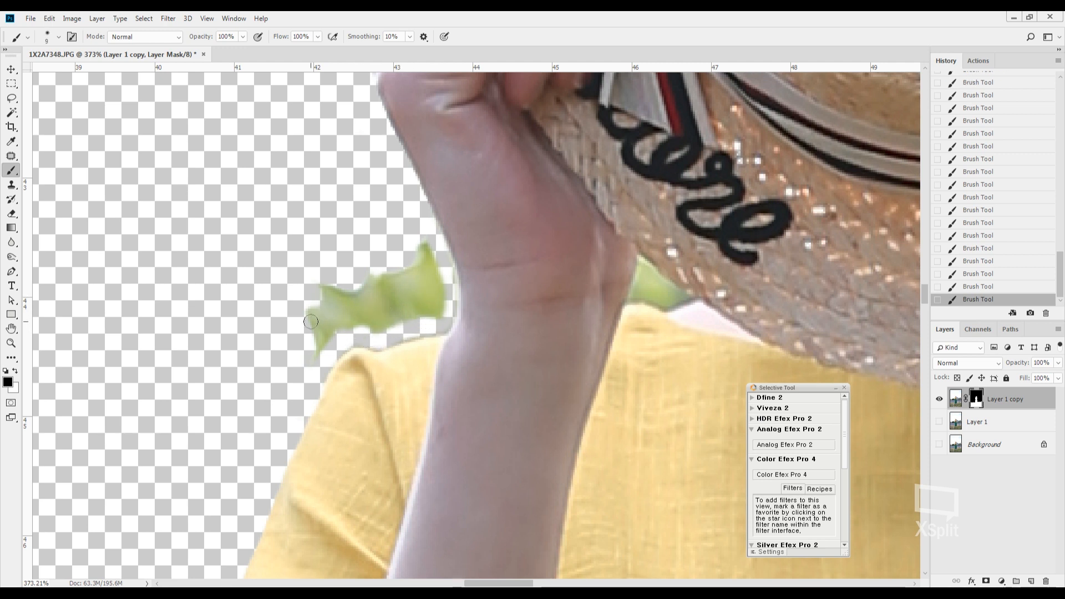
key(bracketright)
key(bracketright)
mouse_move(311, 322)
mouse_down()
mouse_move(293, 360)
mouse_move(320, 321)
mouse_move(338, 335)
mouse_move(399, 300)
mouse_move(399, 310)
mouse_move(422, 279)
mouse_move(422, 255)
mouse_move(427, 304)
mouse_move(435, 283)
mouse_move(427, 307)
mouse_move(445, 253)
mouse_up()
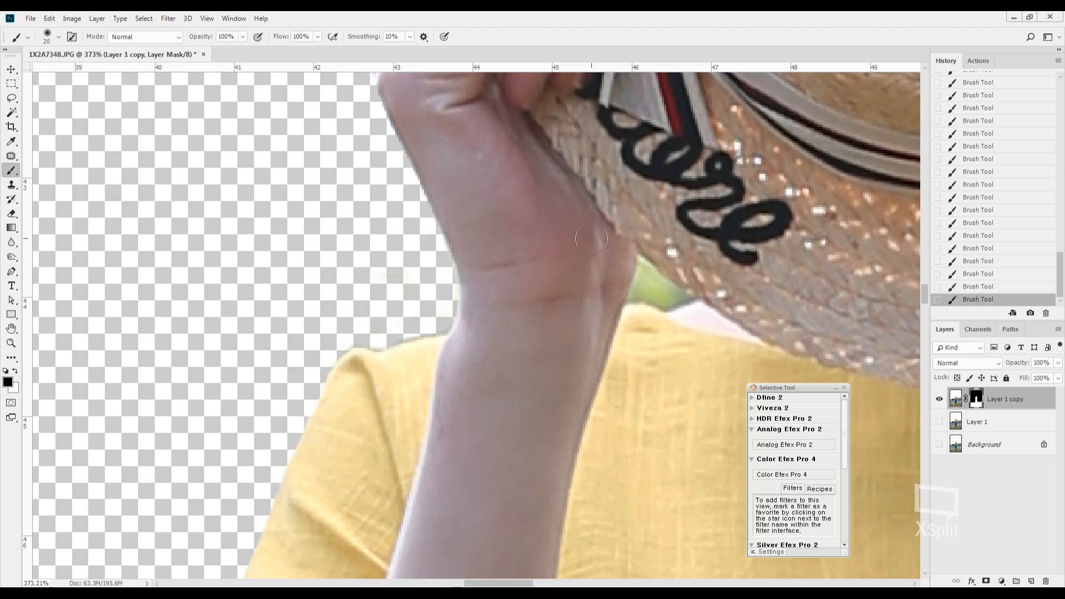
scroll(655, 268, up, 3)
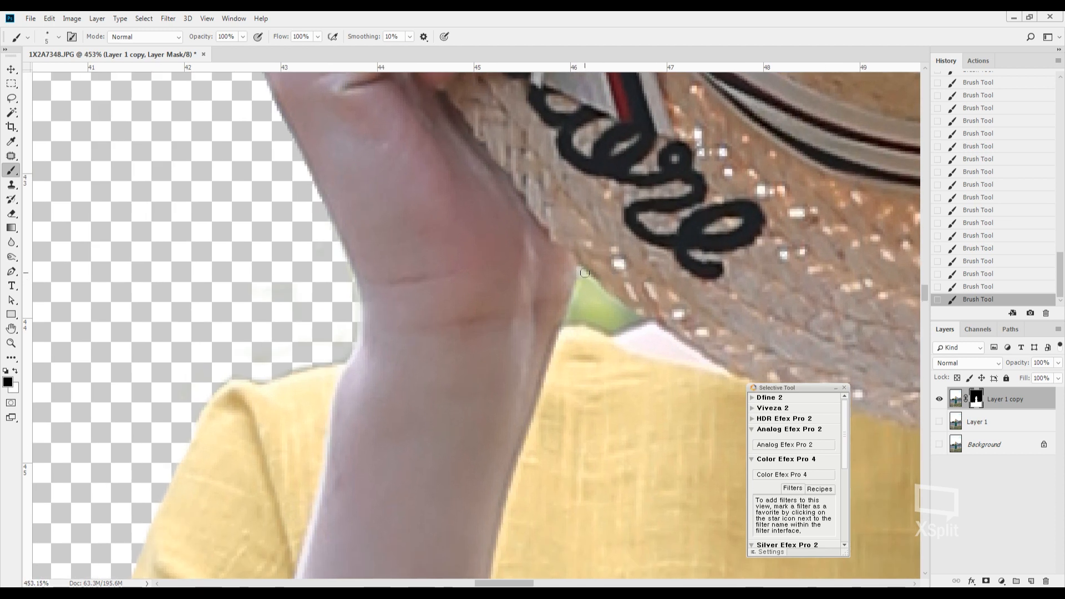
mouse_move(610, 300)
mouse_down()
mouse_move(591, 277)
mouse_move(622, 311)
mouse_move(583, 322)
mouse_move(568, 314)
mouse_move(583, 282)
mouse_move(579, 313)
mouse_move(593, 295)
mouse_move(621, 312)
mouse_up()
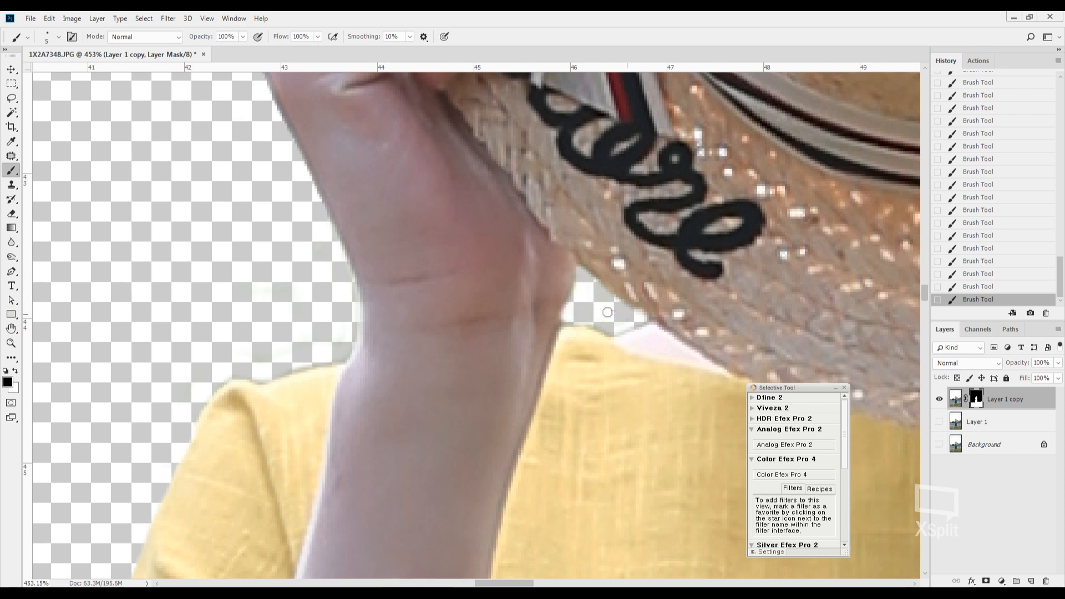
Step: Mask out the background remnants beside the blouse hem and skirt waistband at the left-hand side with a size 8 Brush
key(ctrl+0)
key(l)
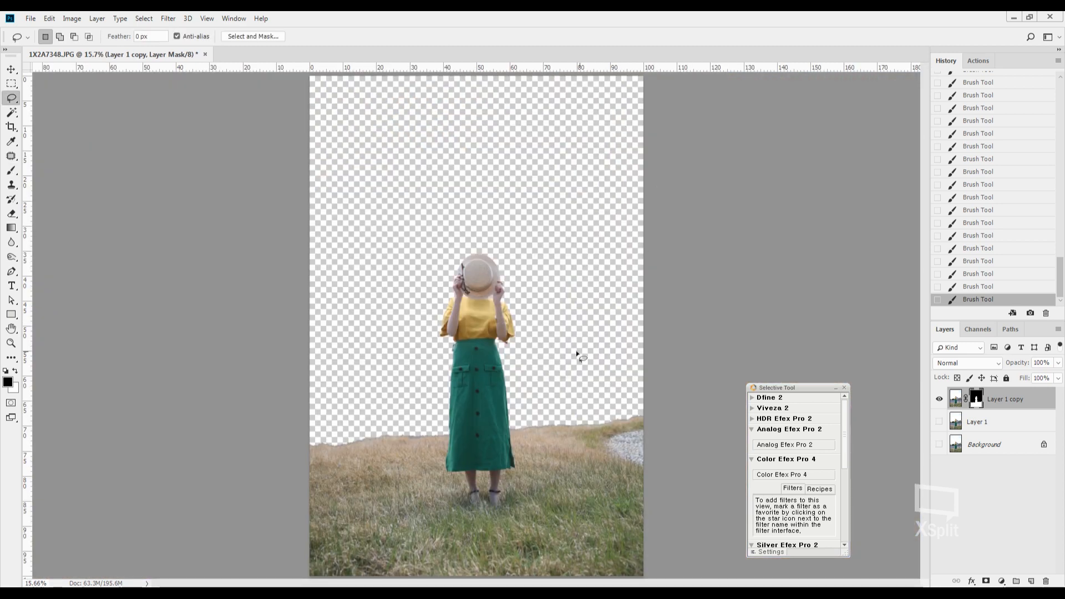
scroll(474, 311, up, 5)
drag(486, 438, 472, 140)
mouse_move(371, 140)
mouse_down()
mouse_move(482, 131)
mouse_move(450, 170)
mouse_move(471, 222)
mouse_move(463, 247)
mouse_move(489, 178)
mouse_move(490, 228)
mouse_move(506, 194)
mouse_move(430, 363)
mouse_move(460, 300)
mouse_move(447, 338)
mouse_move(455, 352)
mouse_up()
key(b)
mouse_move(462, 317)
mouse_down()
mouse_move(497, 219)
mouse_move(465, 358)
mouse_up()
drag(479, 230, 472, 255)
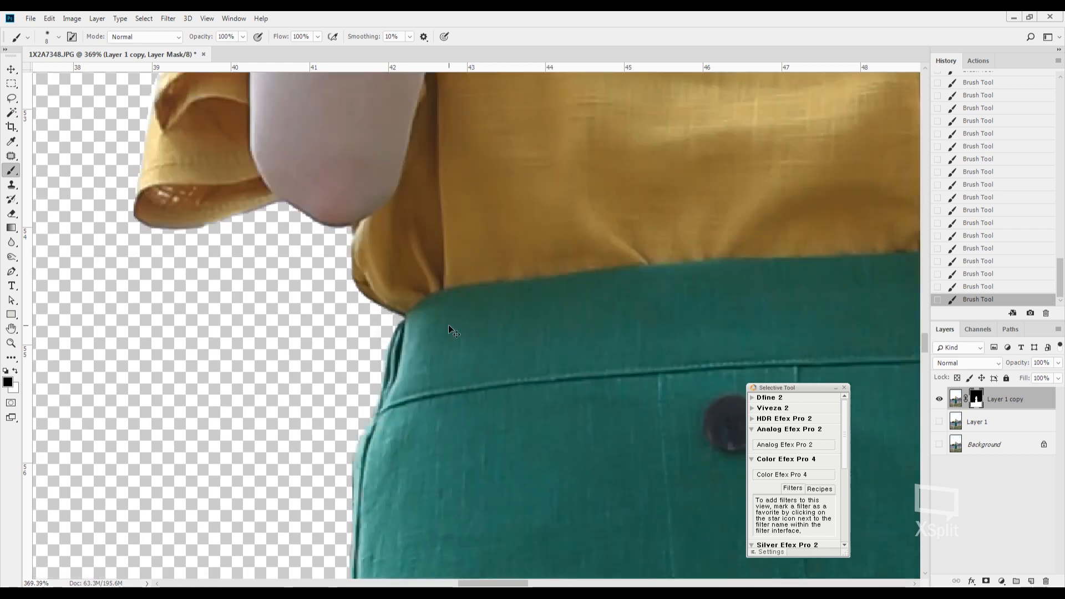
Step: Save the document in Photoshop format as 1X2A7348 in the 4. lighting folder, keeping its layers
key(ctrl+0)
key(l)
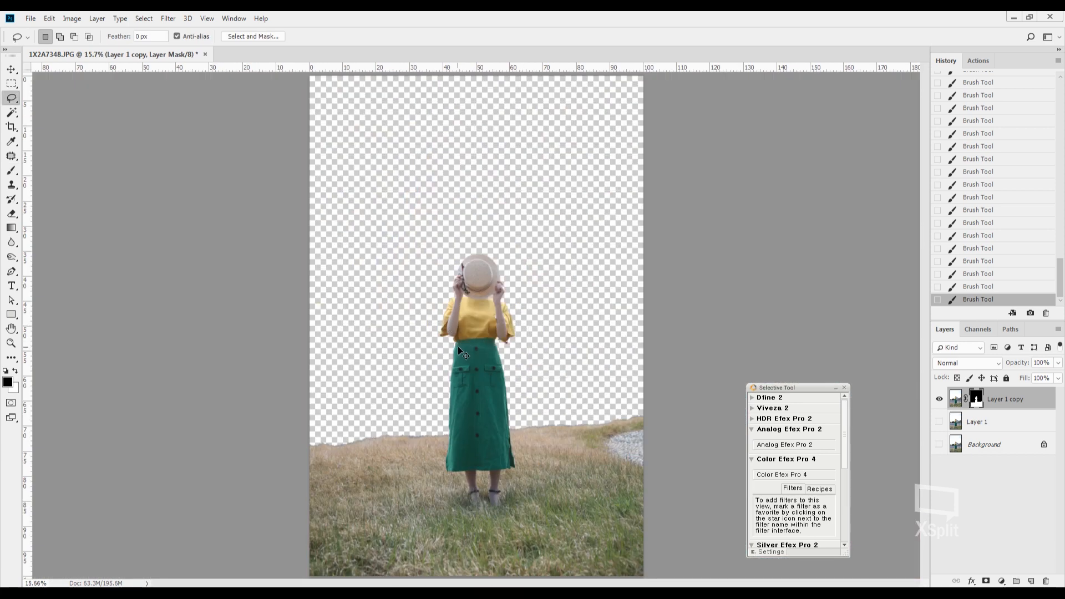
key(ctrl+shift+s)
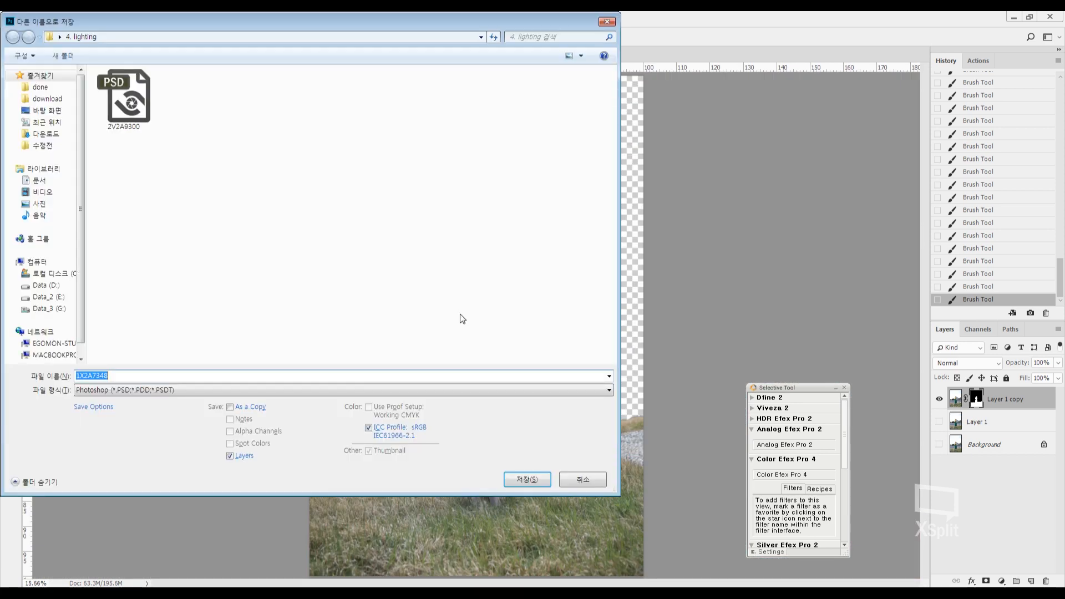
click(525, 479)
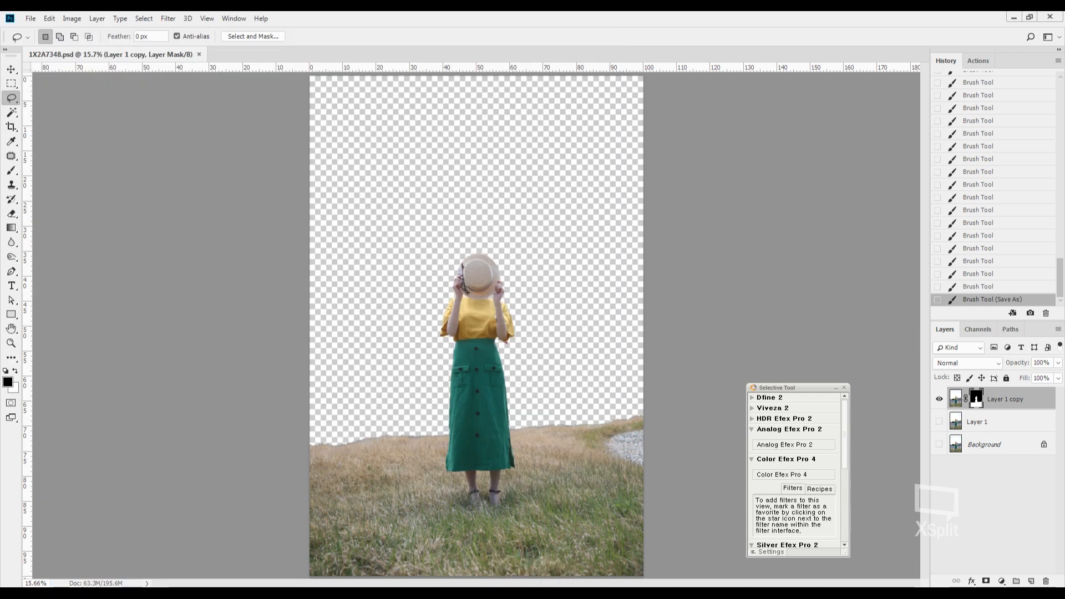
Step: Open eco-green-hill-2334.jpg, copy its image into 1X2A7348.psd as a new layer, and close the source file
drag(616, 71, 605, 53)
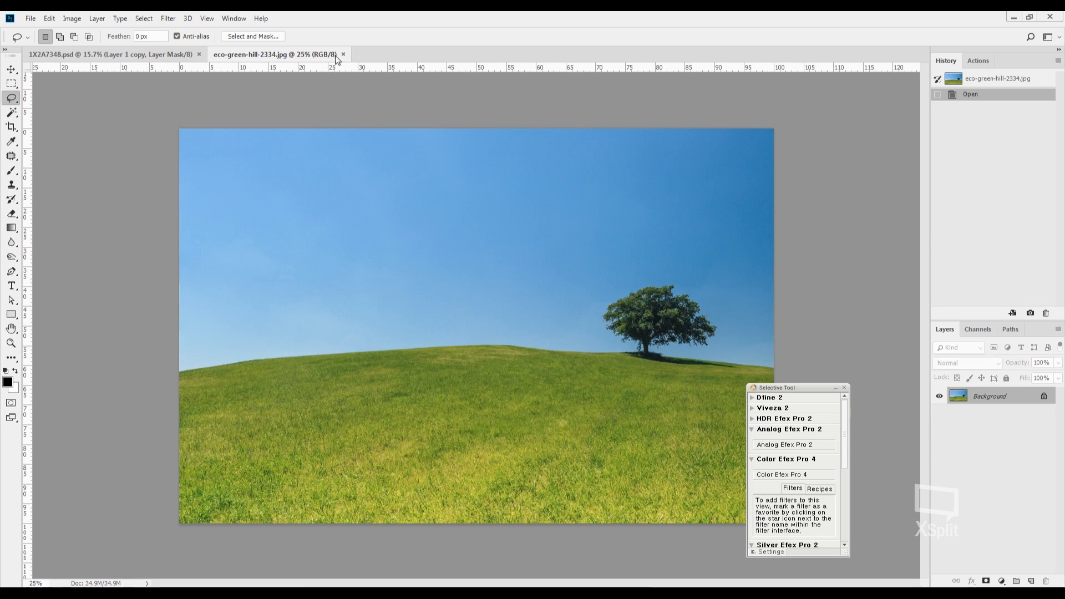
drag(338, 60, 94, 222)
drag(245, 331, 463, 189)
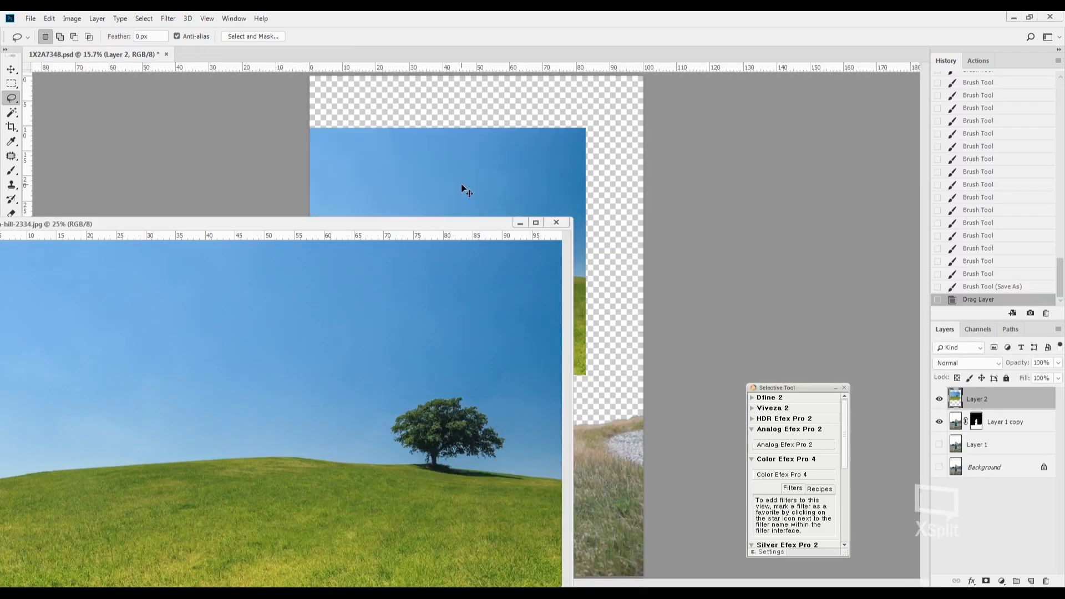
click(428, 290)
key(ctrl+w)
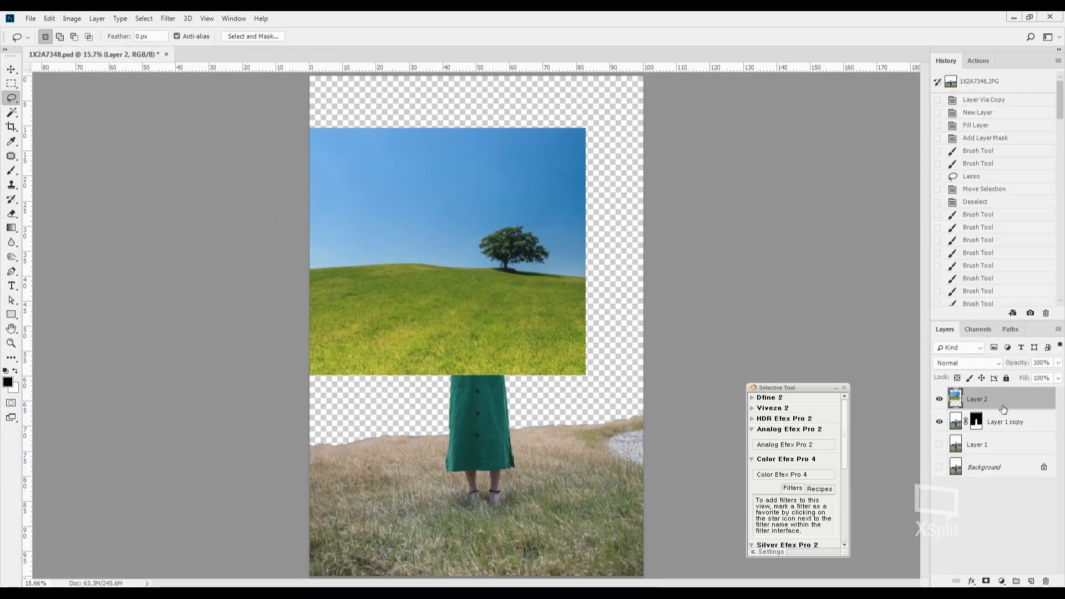
Step: Place Layer 2 below Layer 1 copy and position the hill image behind the woman, spanning the canvas width above the grass
drag(1004, 409, 1002, 436)
drag(534, 240, 609, 325)
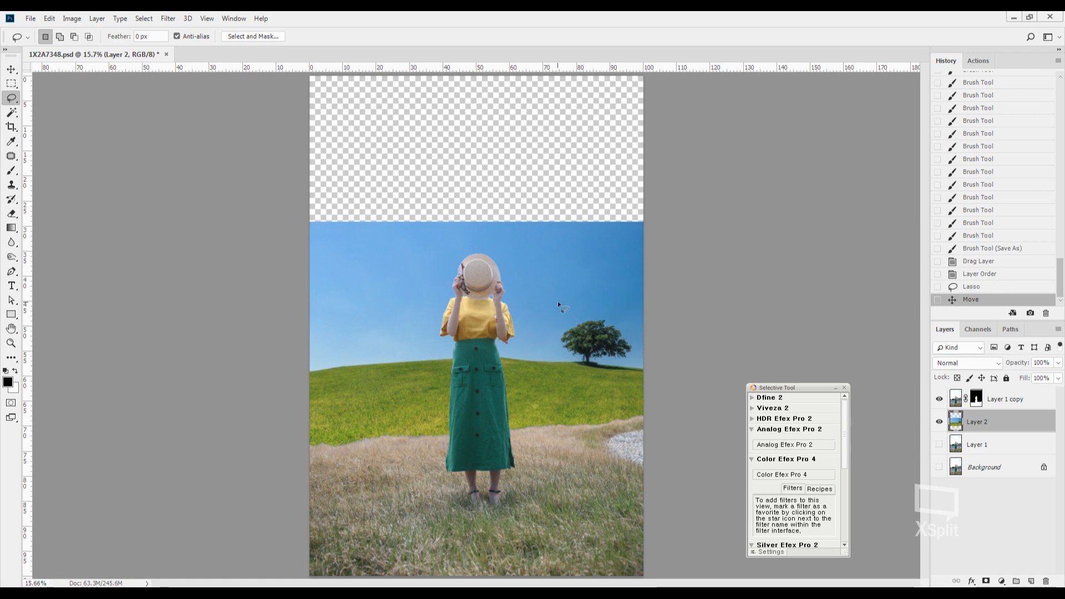
scroll(559, 304, up, 3)
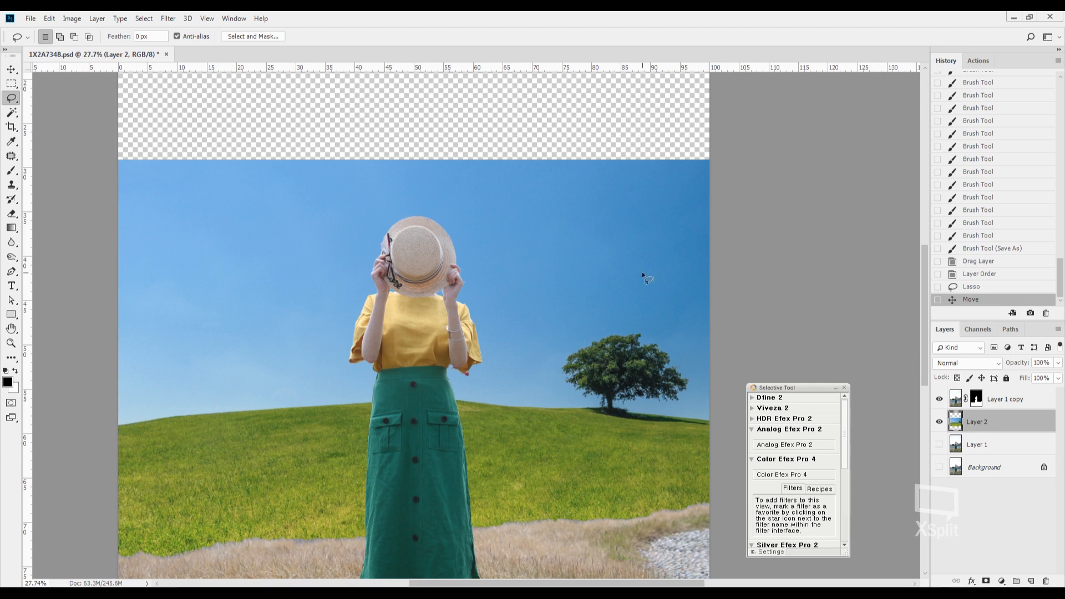
key(ctrl+d)
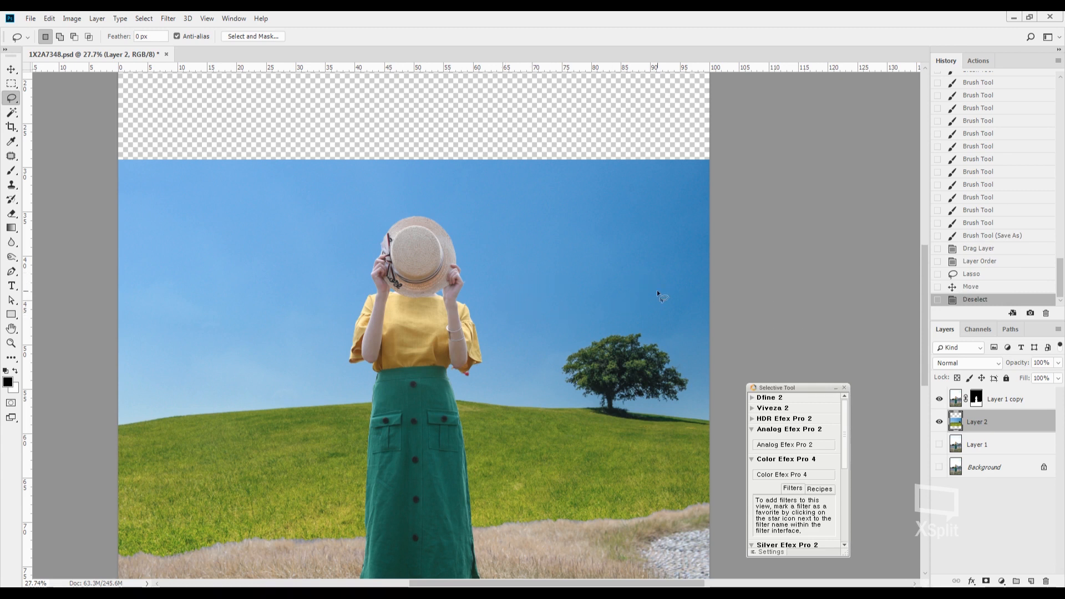
key(w)
click(580, 268)
key(ctrl+d)
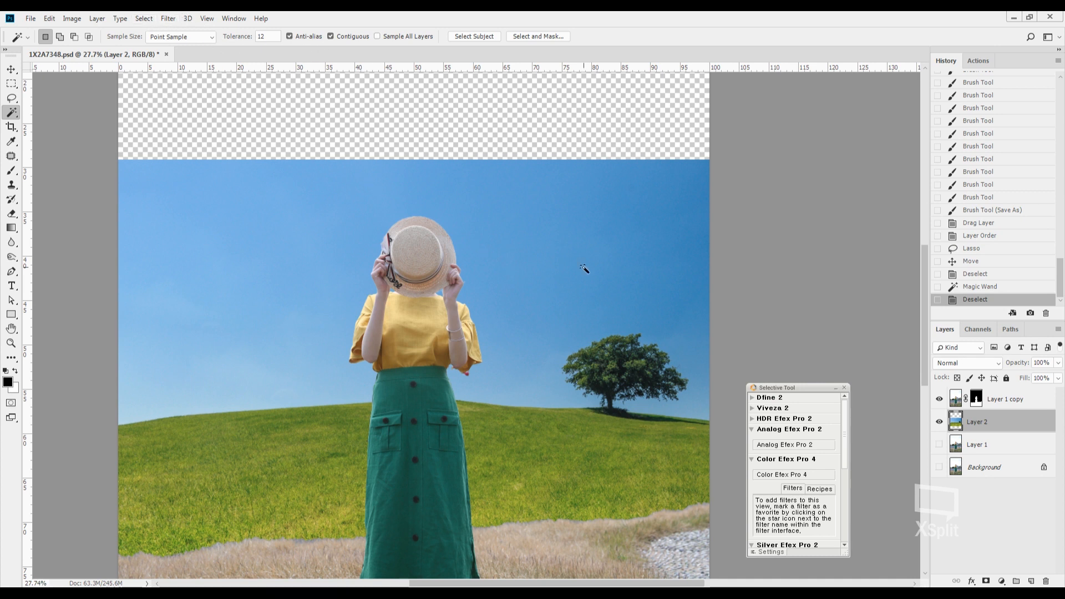
key(l)
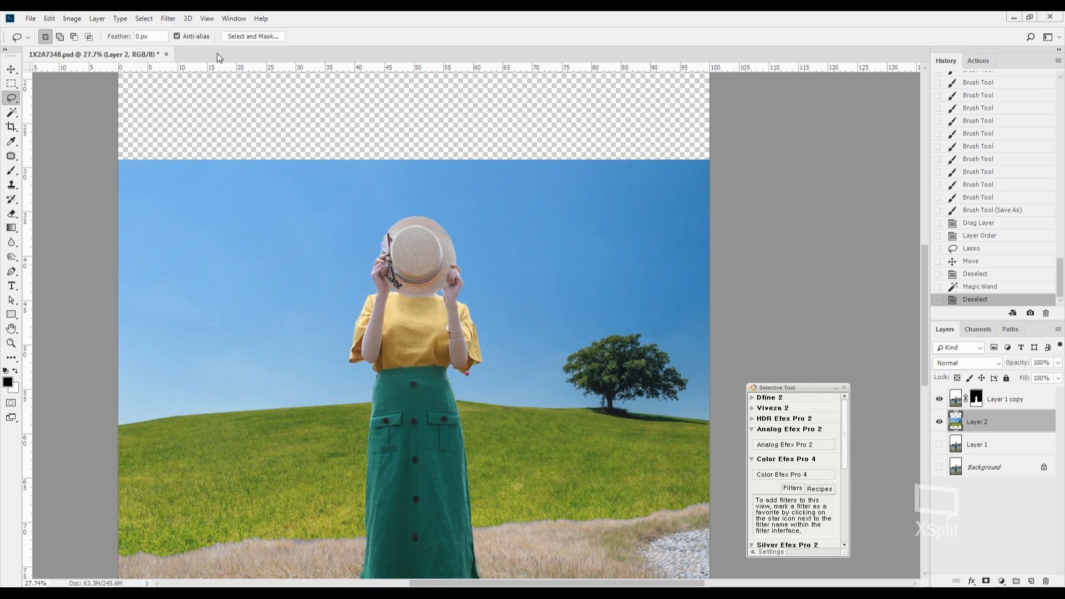
click(253, 37)
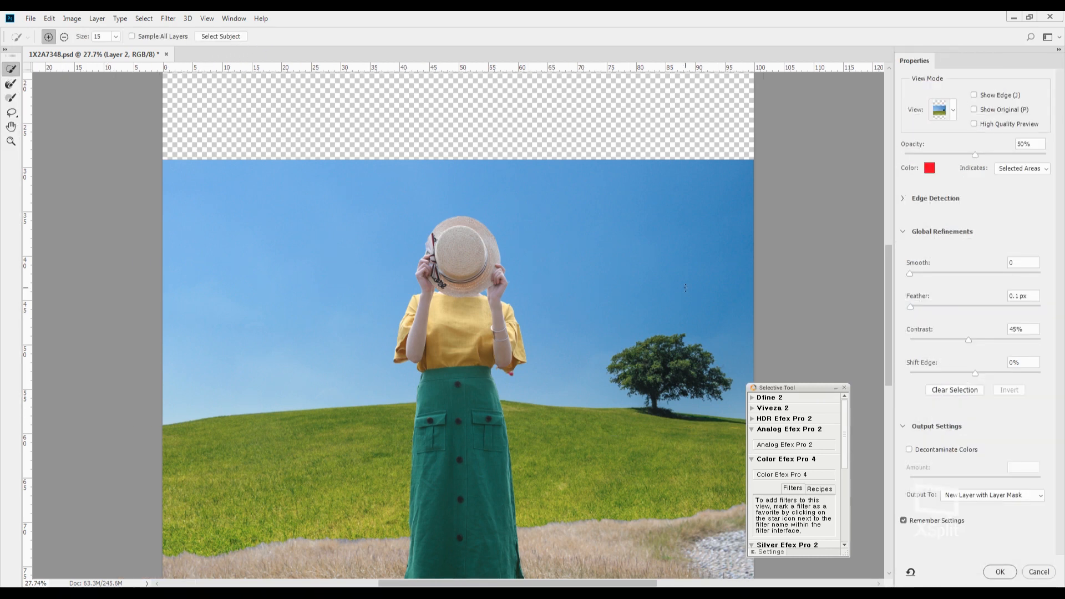
key(Escape)
Step: Hide Layer 1 copy and select the whole sky of Layer 2 in Select and Mask with a size 300 Quick Selection brush
click(940, 399)
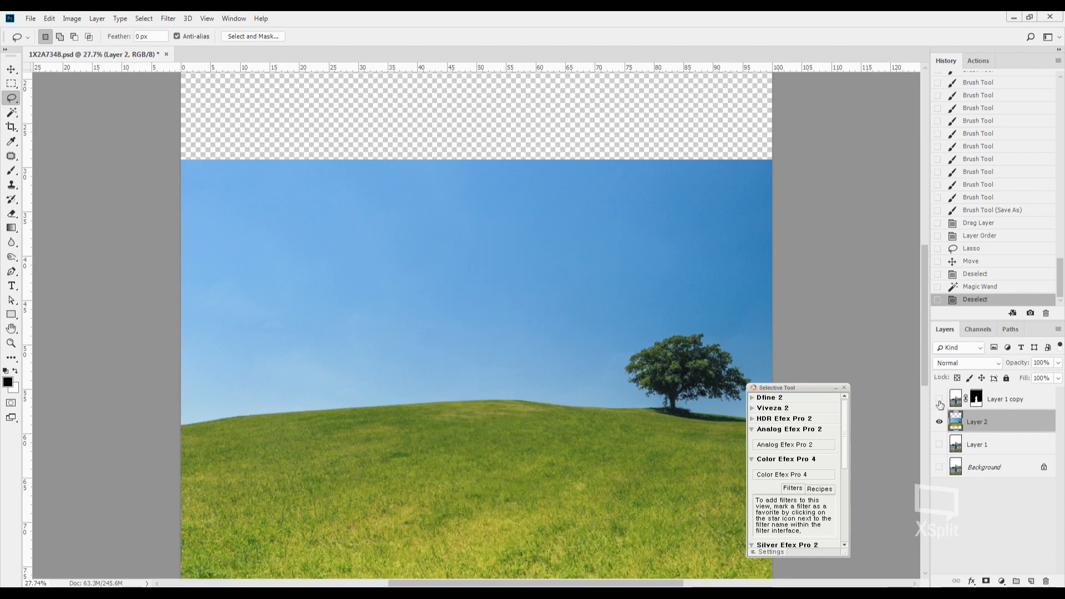
click(251, 36)
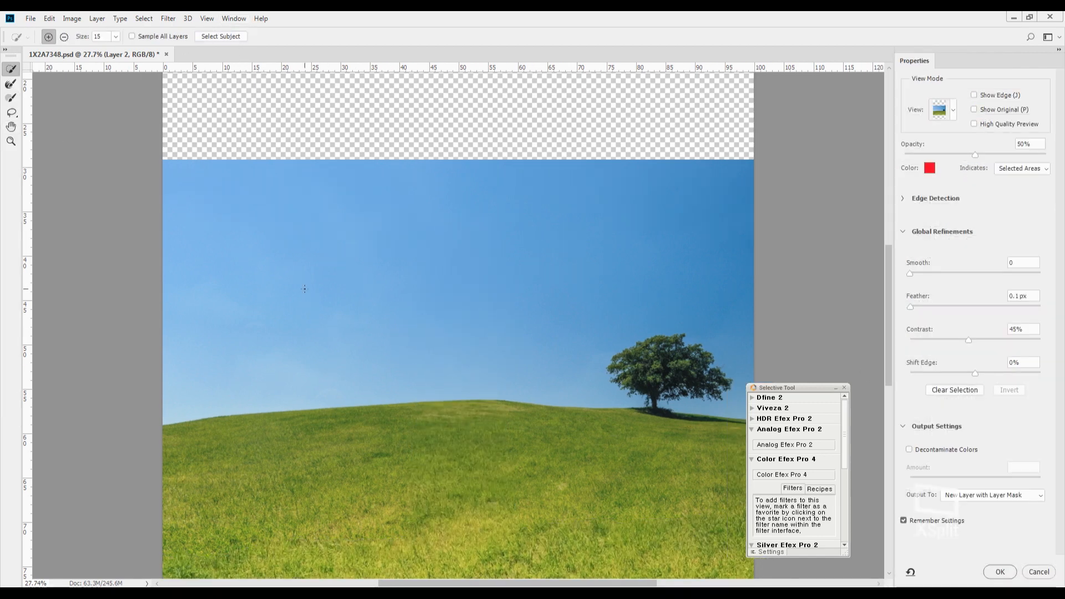
key(bracketright)
key(bracketright)
key(bracketright)
key(bracketright)
key(bracketright)
key(bracketright)
key(bracketright)
key(bracketright)
key(bracketright)
key(bracketright)
key(bracketright)
key(bracketright)
key(bracketright)
key(bracketright)
mouse_move(231, 288)
mouse_down()
mouse_move(354, 262)
mouse_move(531, 253)
mouse_up()
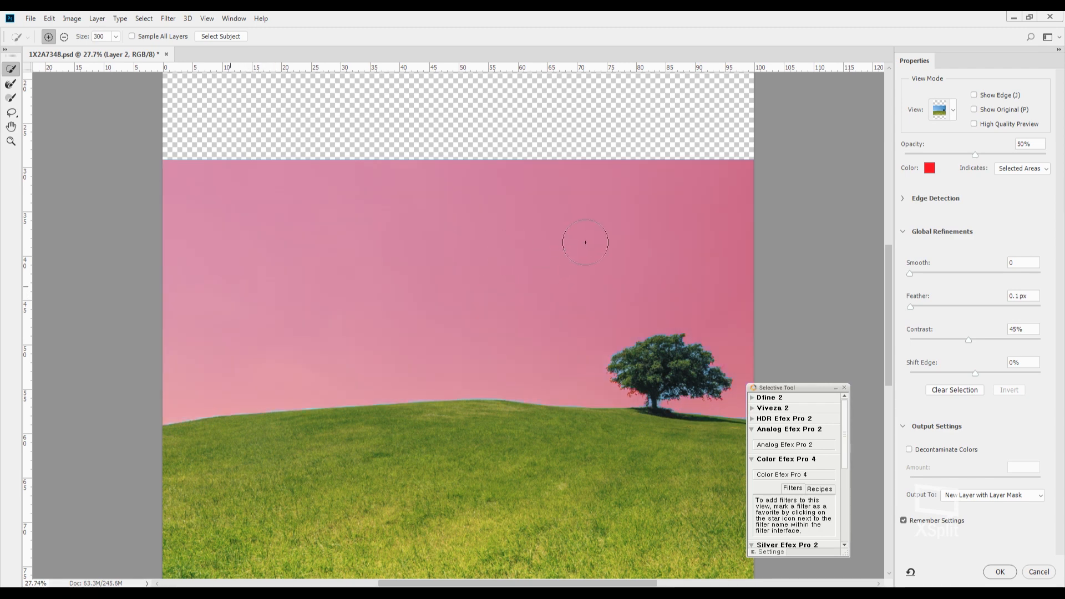
Step: Refine the selection edge around the tree's outer leaves and lower branches with a size 60 Refine Edge Brush
scroll(585, 243, up, 8)
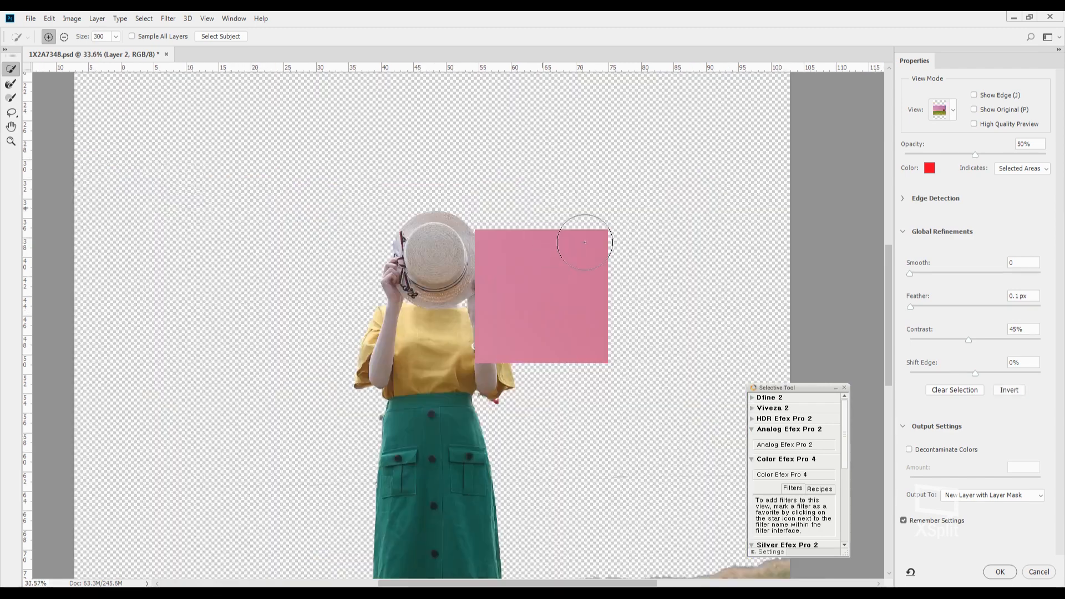
drag(584, 243, 430, 98)
drag(551, 236, 507, 236)
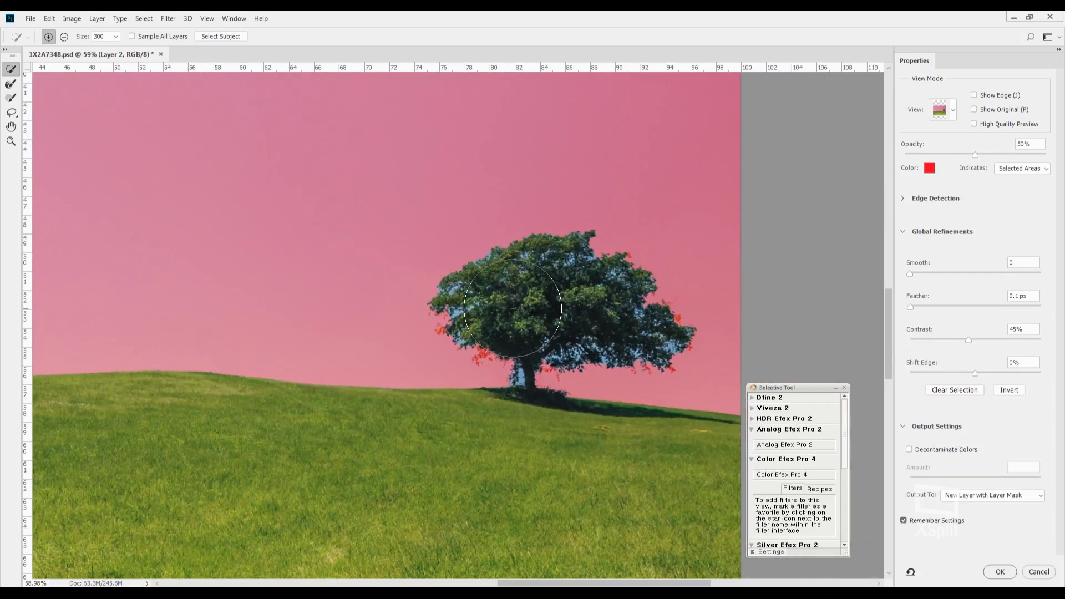
scroll(489, 323, up, 6)
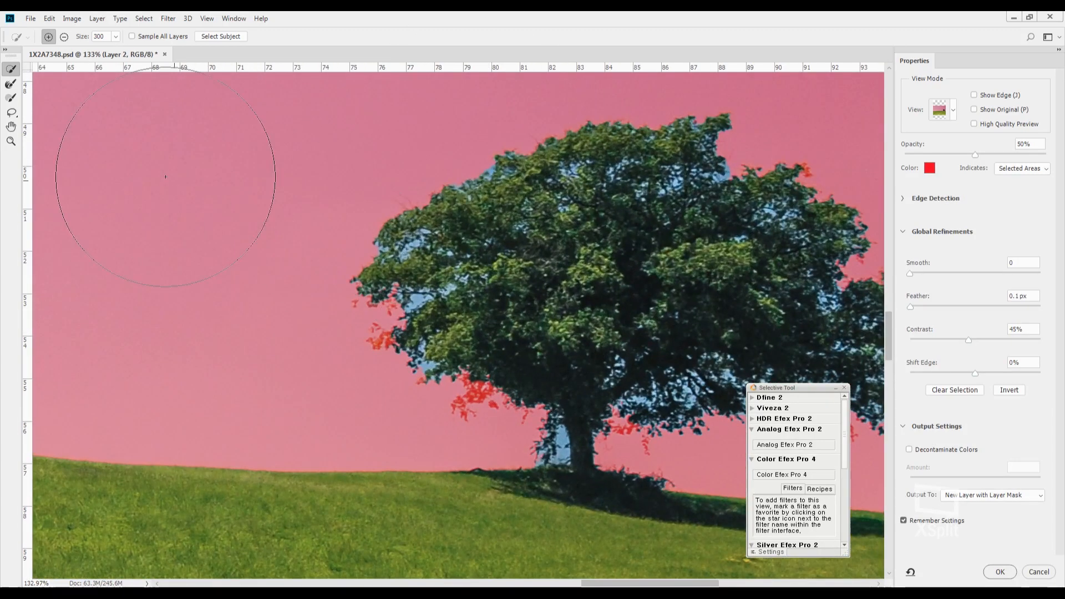
click(19, 84)
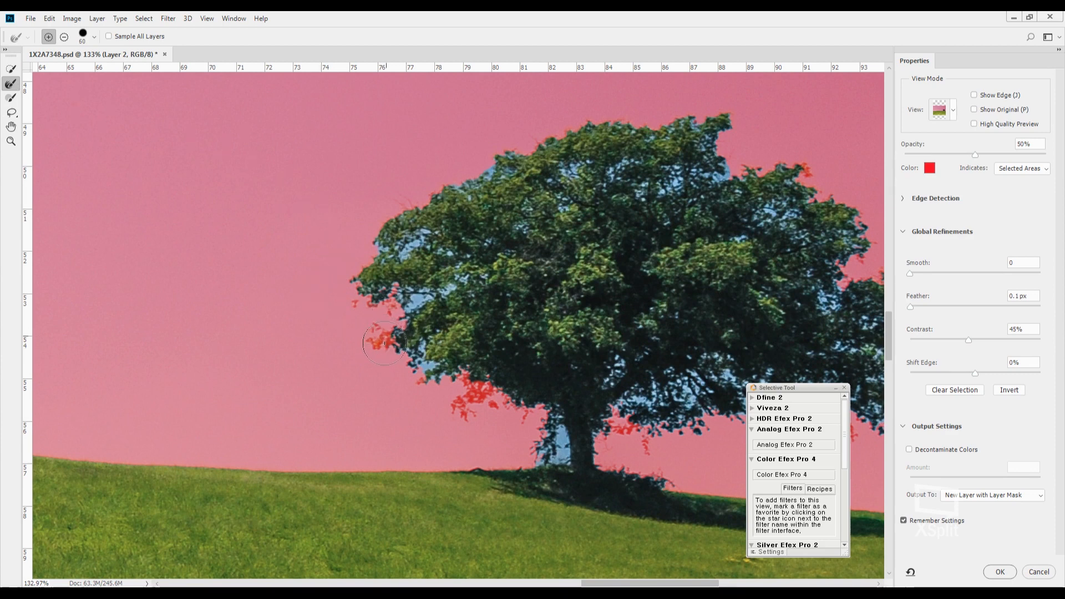
mouse_move(389, 339)
mouse_down()
mouse_move(380, 333)
mouse_move(391, 342)
mouse_up()
mouse_move(472, 398)
mouse_down()
mouse_move(489, 391)
mouse_move(554, 425)
mouse_up()
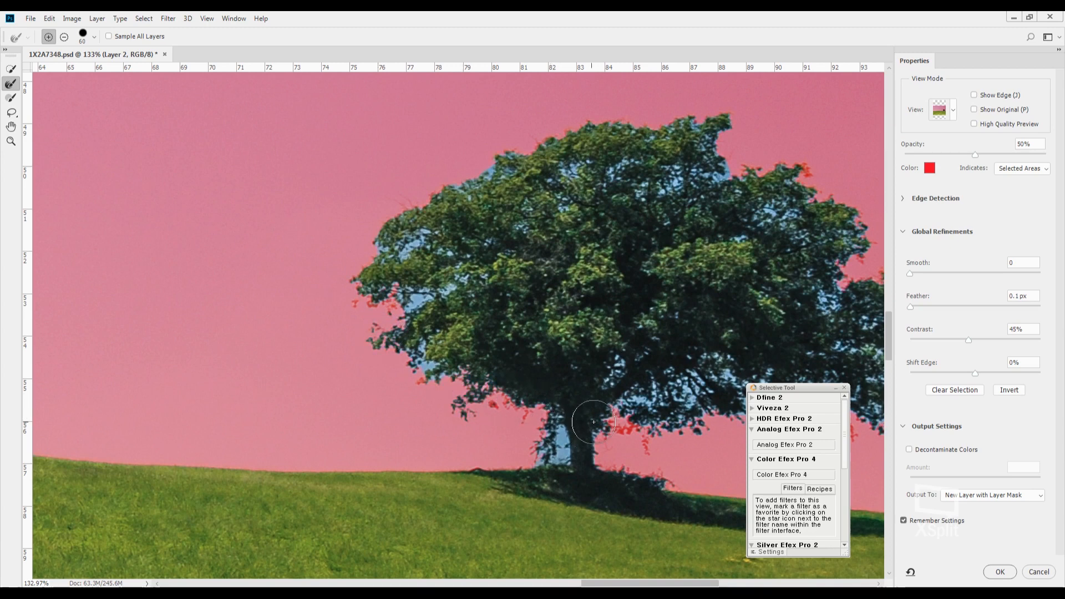
drag(389, 285, 369, 318)
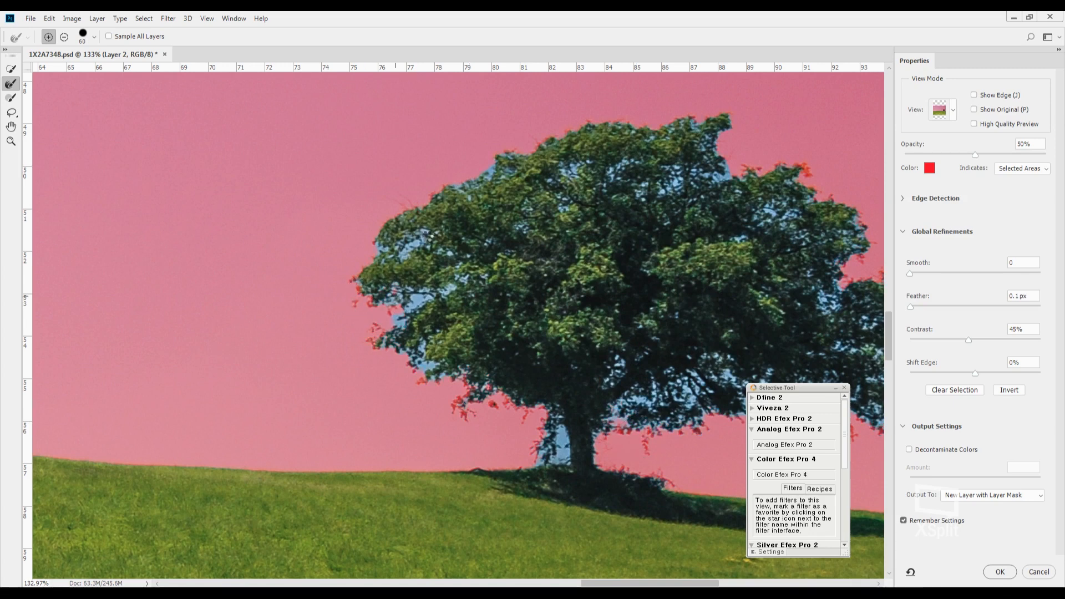
mouse_move(801, 226)
mouse_down()
mouse_move(601, 221)
mouse_move(523, 190)
mouse_move(500, 164)
mouse_up()
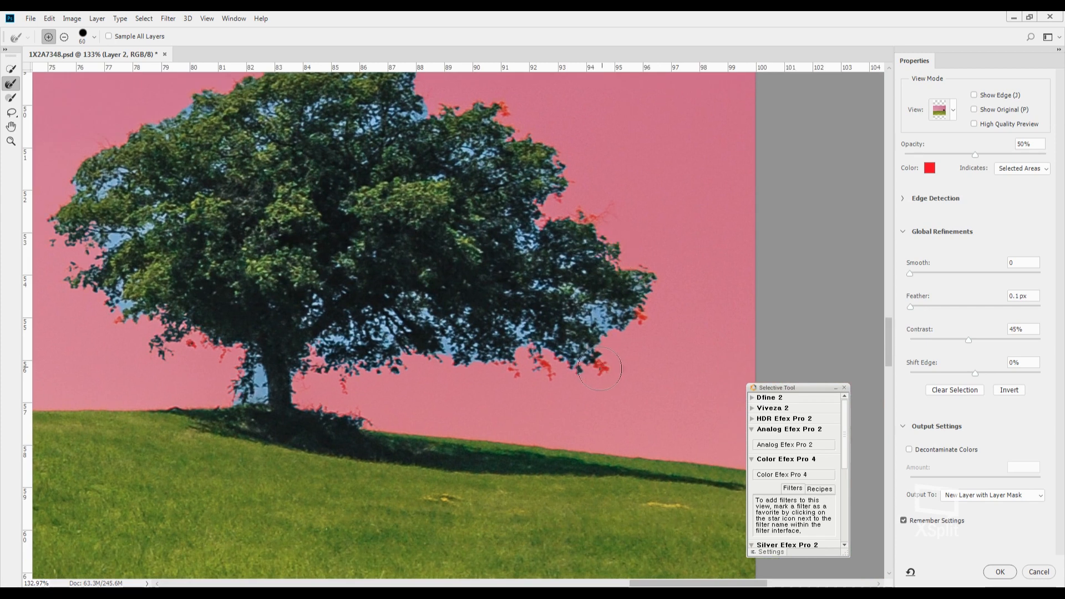
drag(518, 374, 512, 368)
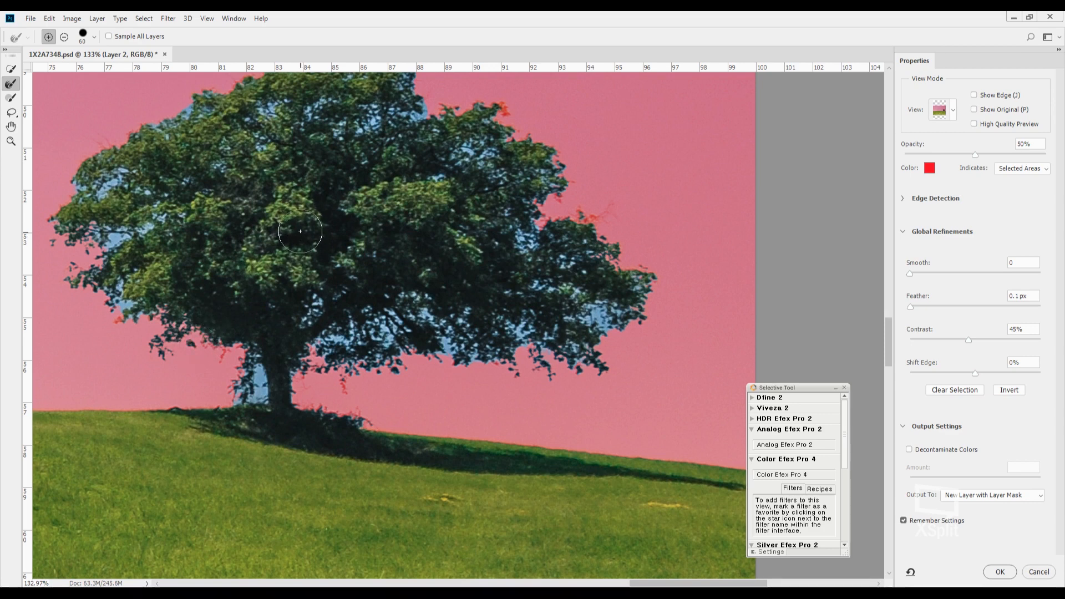
drag(291, 221, 484, 326)
Step: Invert the selection, output it to a new layer with layer mask, and show Layer 1 copy again
key(ctrl+0)
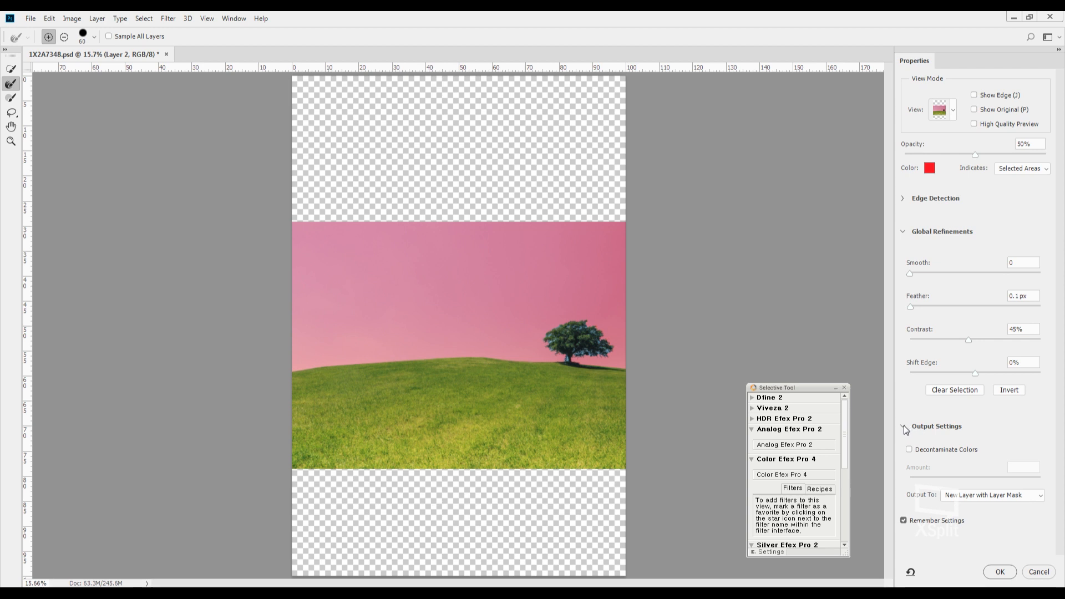
click(1007, 390)
click(1001, 573)
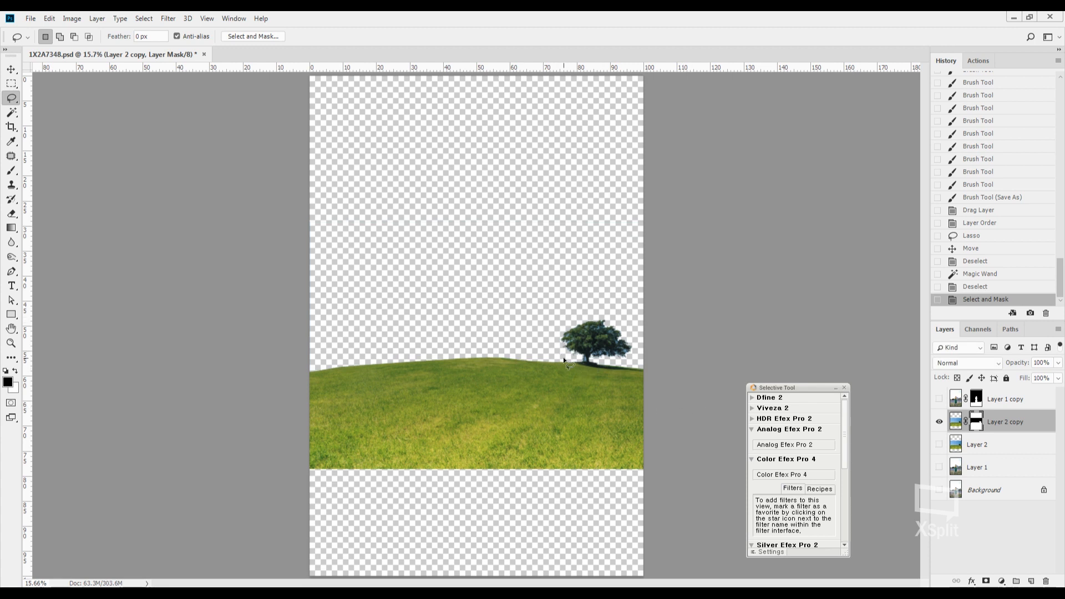
click(939, 400)
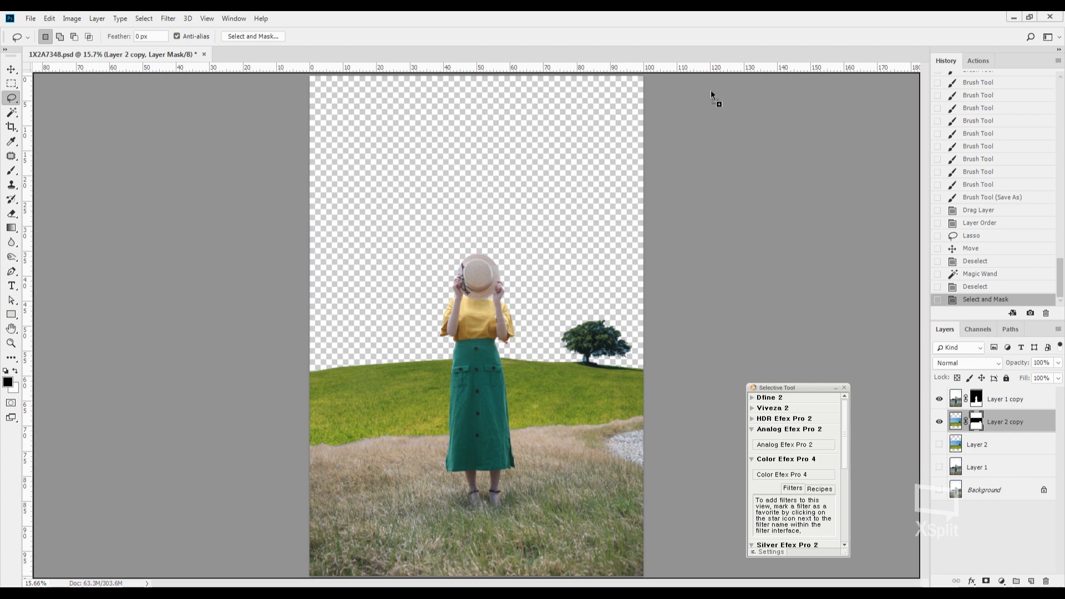
Step: Open countryside-daylight-grass-568236.jpg, copy its image into 1X2A7348.psd as a new layer, and close the source file
drag(711, 90, 172, 156)
drag(390, 264, 464, 122)
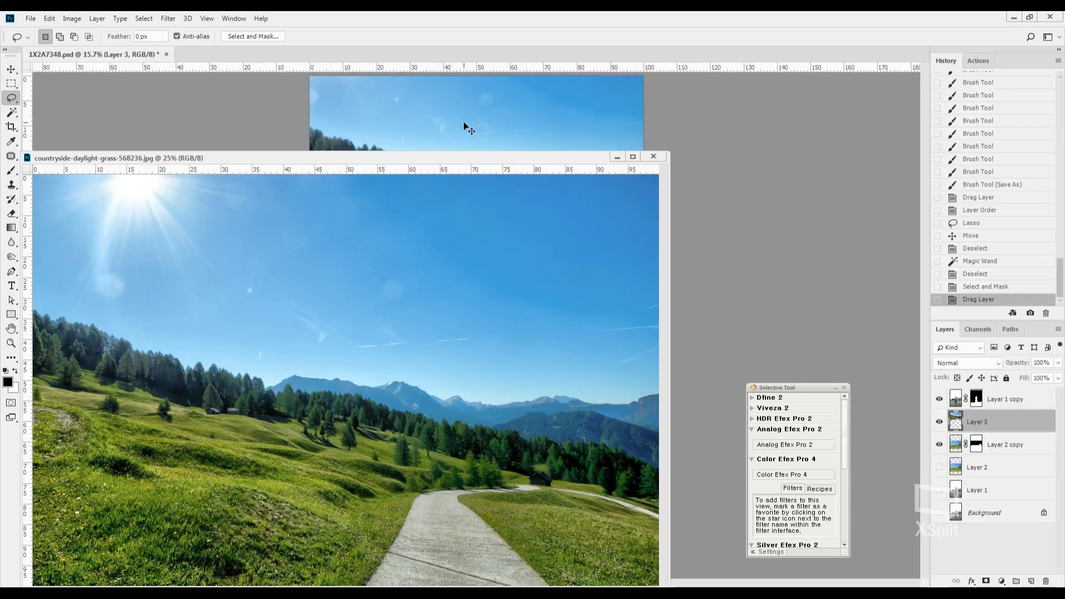
click(464, 208)
key(ctrl+w)
Step: Place Layer 3 below Layer 2 copy and lower the mountain image until its road is hidden behind the green hill
drag(565, 193, 565, 228)
drag(977, 422, 993, 461)
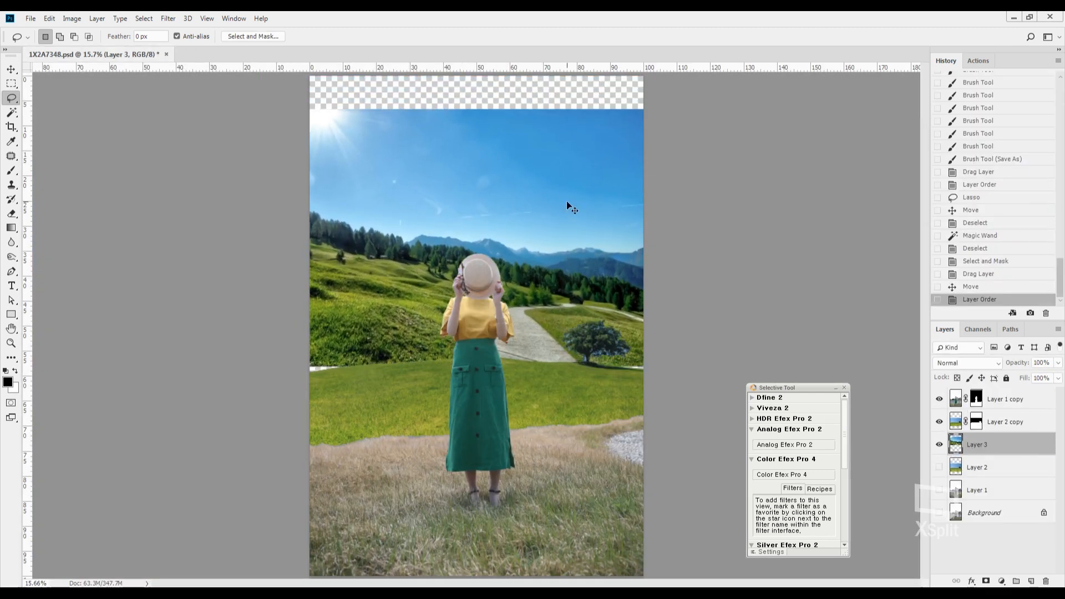
drag(567, 201, 562, 253)
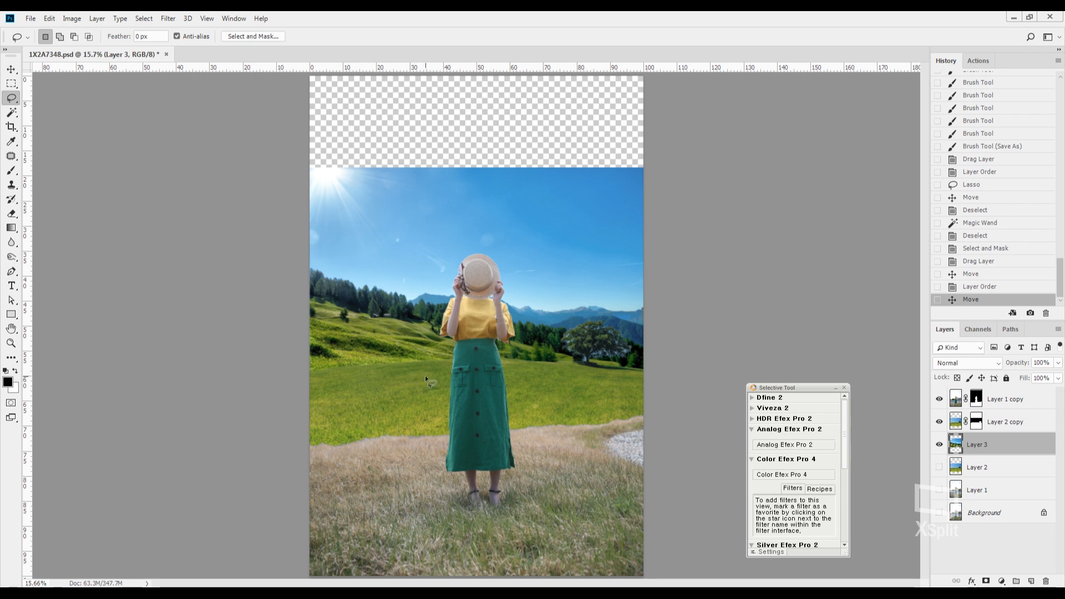
Step: Examine how the green hill blends into the mountain meadow beside the woman and around the tree's base
mouse_move(289, 369)
mouse_down()
mouse_move(385, 345)
mouse_move(450, 359)
mouse_up()
drag(382, 353, 382, 353)
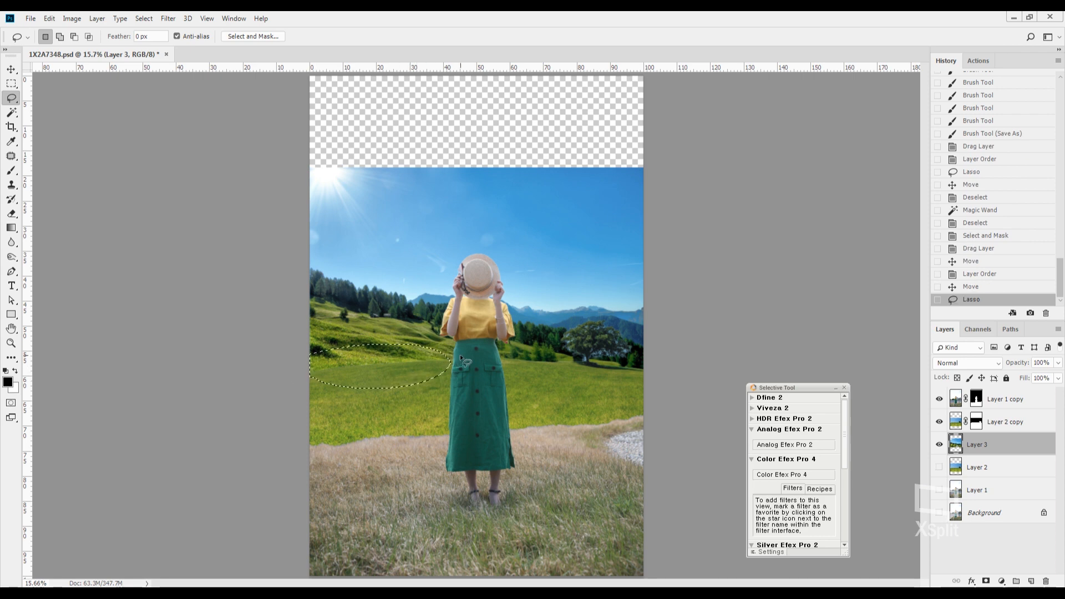
scroll(574, 352, up, 2)
scroll(577, 355, up, 3)
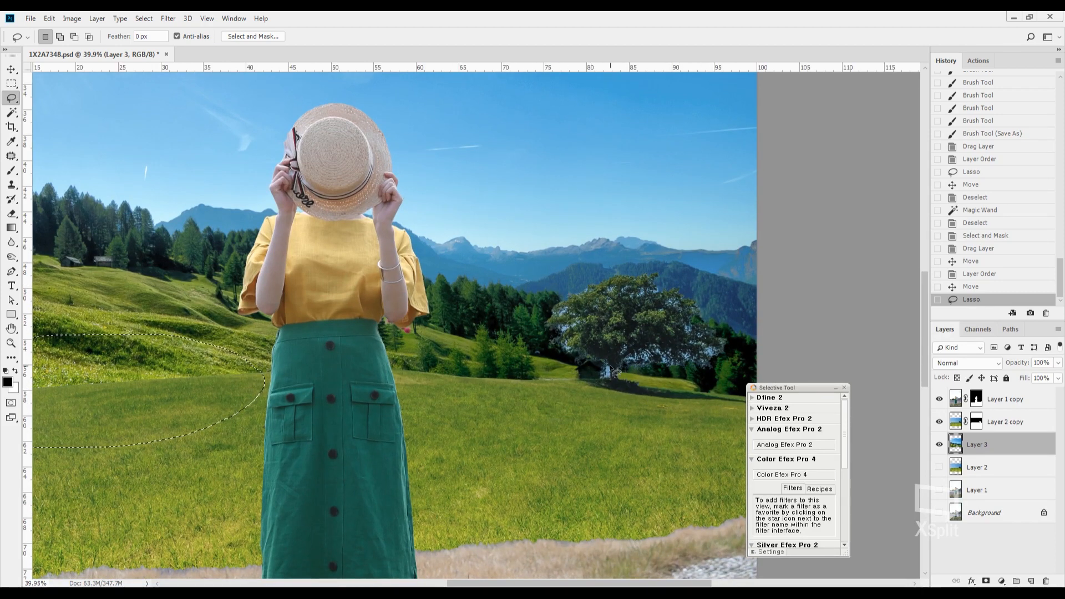
key(ctrl+d)
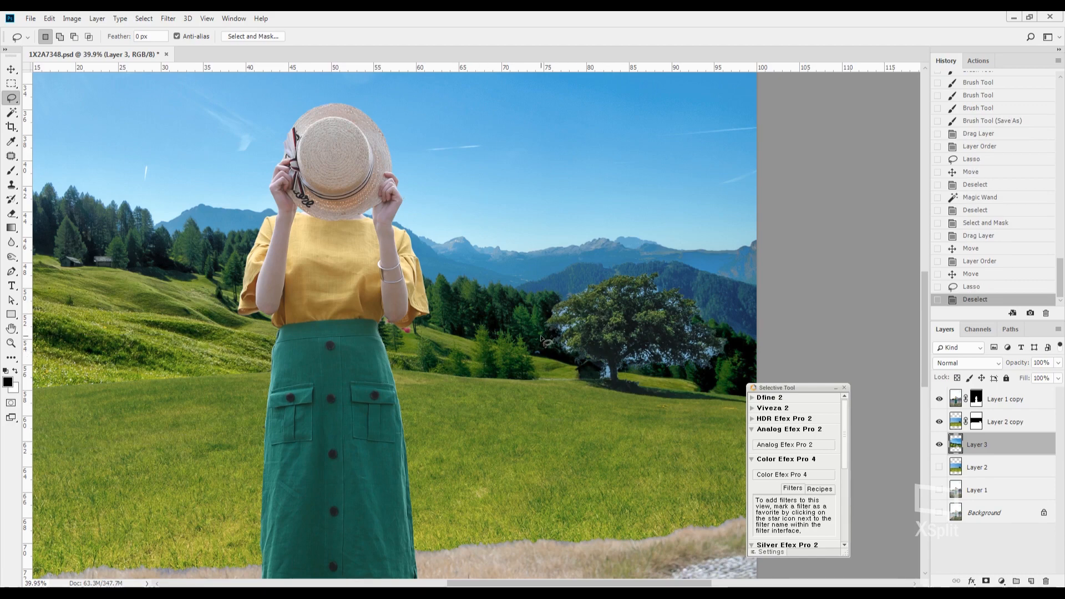
scroll(541, 340, down, 4)
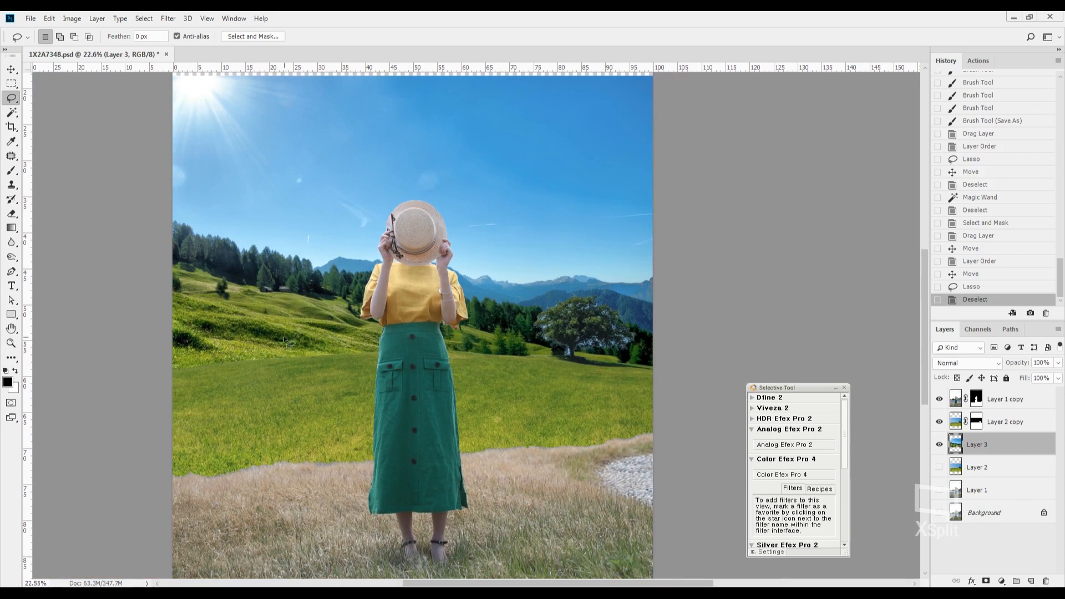
scroll(438, 394, down, 1)
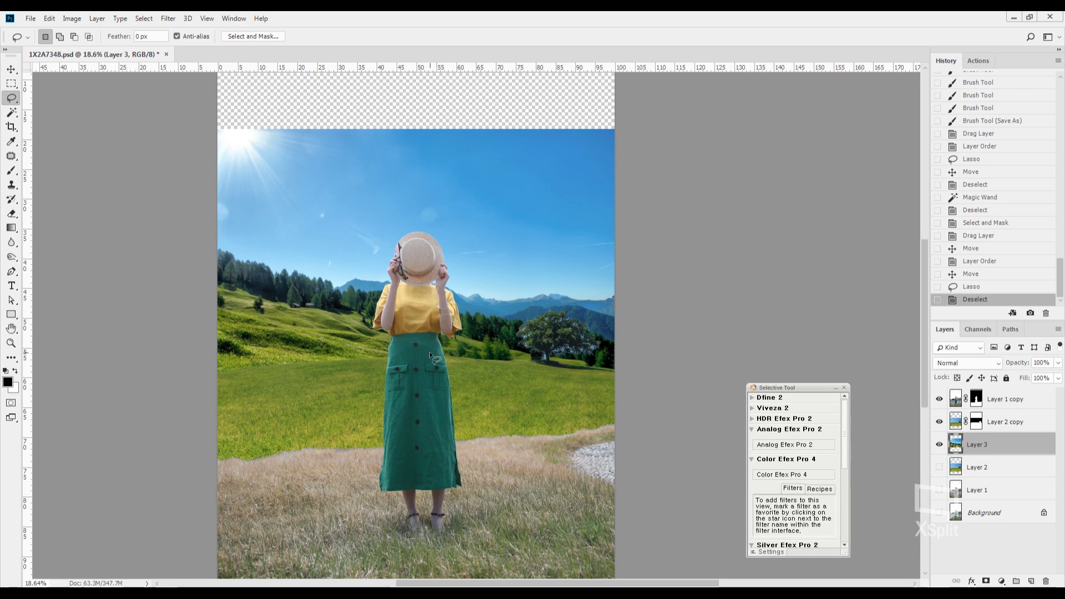
scroll(355, 300, up, 5)
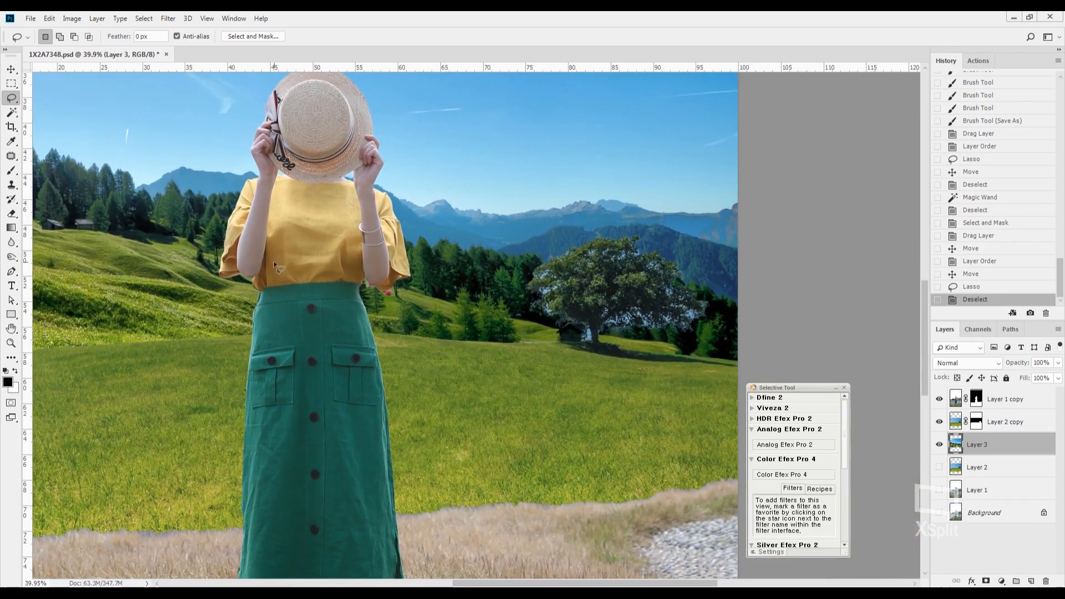
mouse_move(157, 244)
mouse_down()
mouse_move(114, 240)
mouse_move(146, 228)
mouse_move(180, 244)
mouse_move(122, 249)
mouse_move(176, 247)
mouse_up()
mouse_move(682, 370)
mouse_down()
mouse_move(573, 358)
mouse_move(736, 355)
mouse_move(674, 382)
mouse_up()
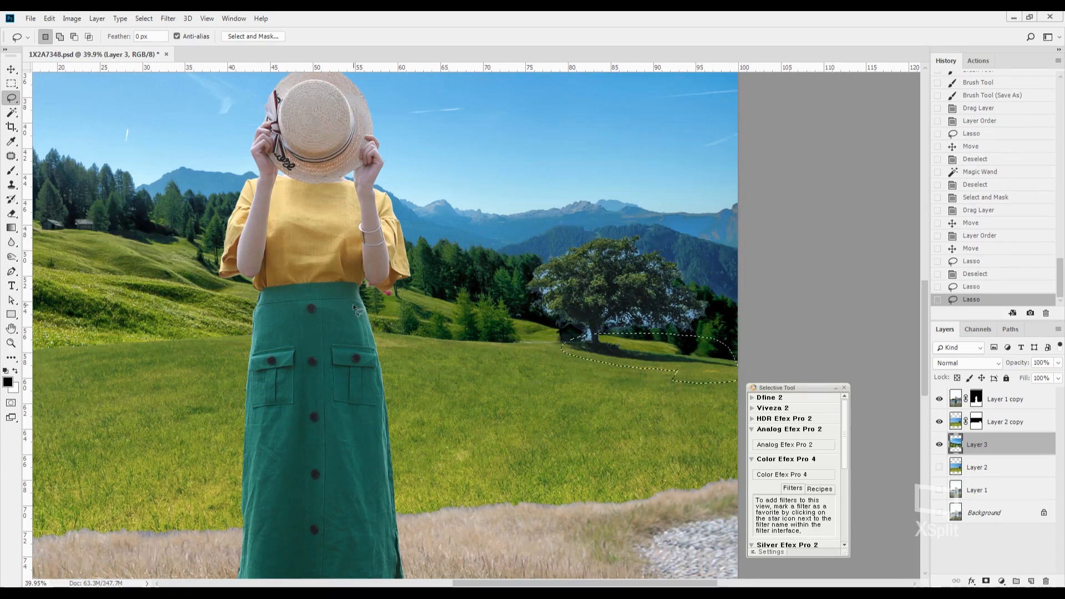
scroll(353, 304, down, 3)
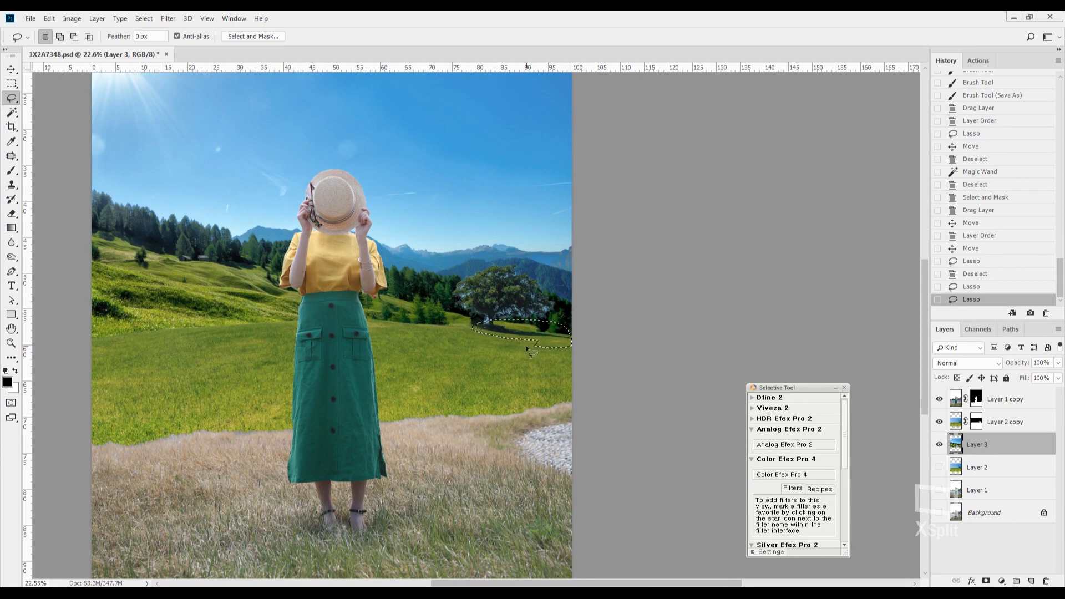
key(ctrl+d)
scroll(643, 279, down, 2)
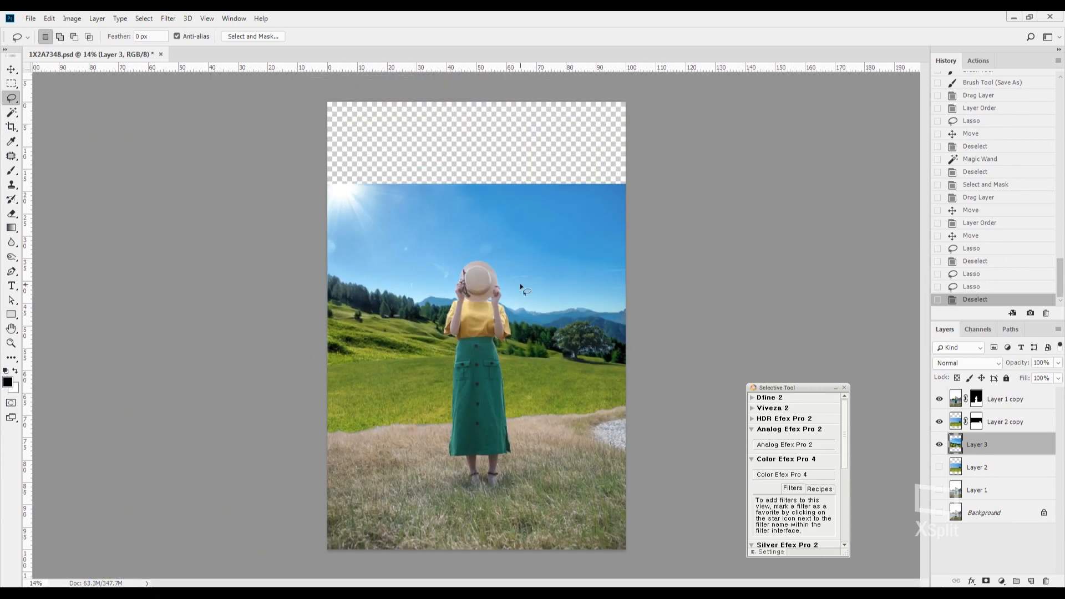
scroll(448, 241, up, 2)
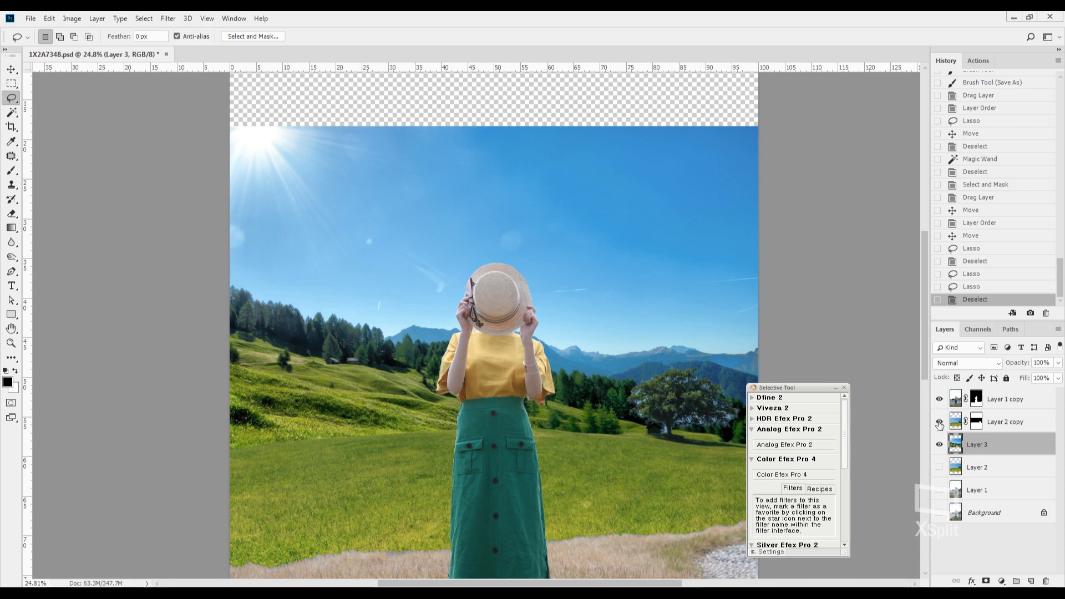
Step: Hide Layer 1 copy and Layer 2 copy, and select everything below Layer 3's sky in Select and Mask with a size 300 brush
drag(940, 419, 936, 407)
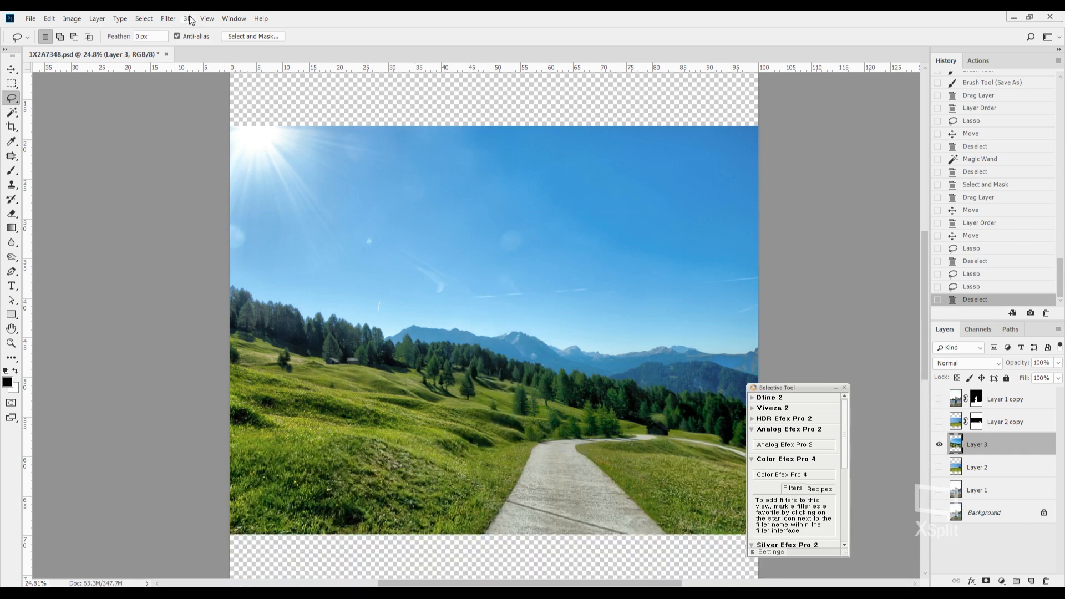
click(252, 36)
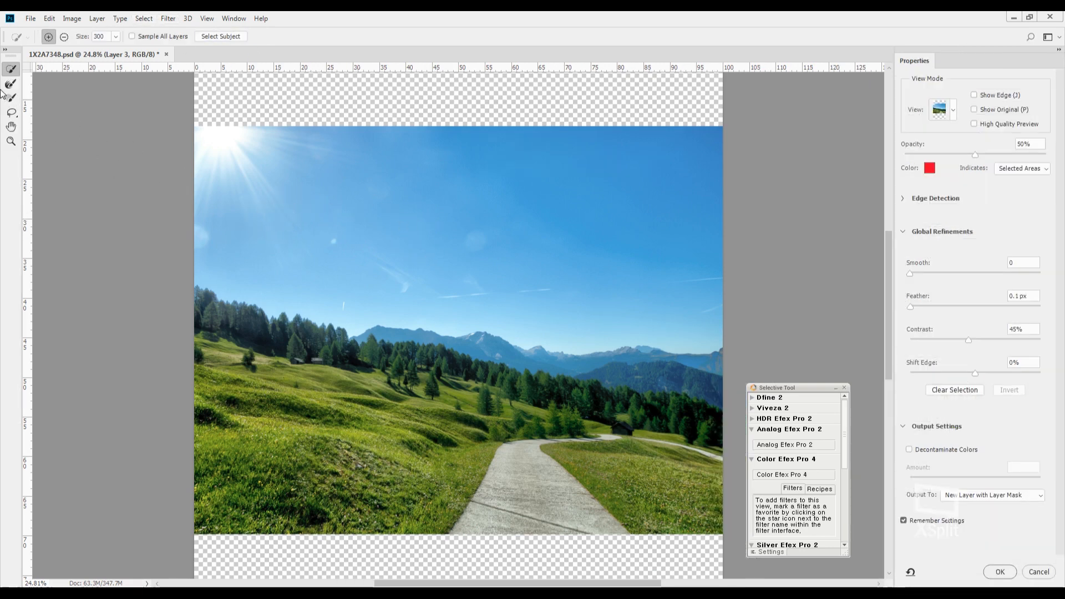
drag(214, 238, 233, 266)
drag(404, 244, 618, 261)
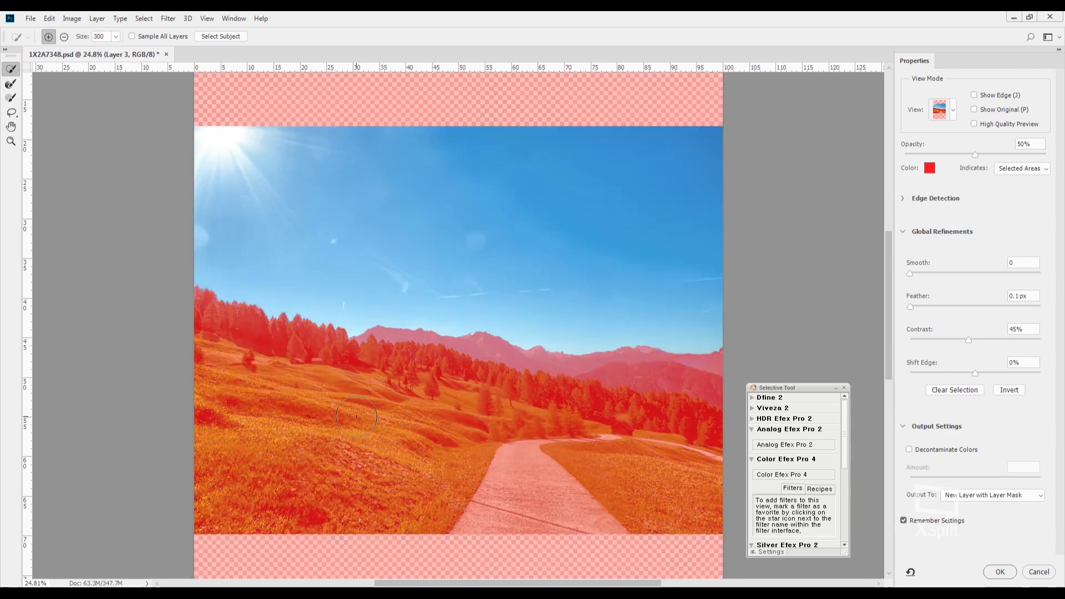
Step: Output the Layer 3 selection to a new layer with layer mask and show Layer 2 copy and Layer 1 copy again
click(1000, 572)
click(939, 421)
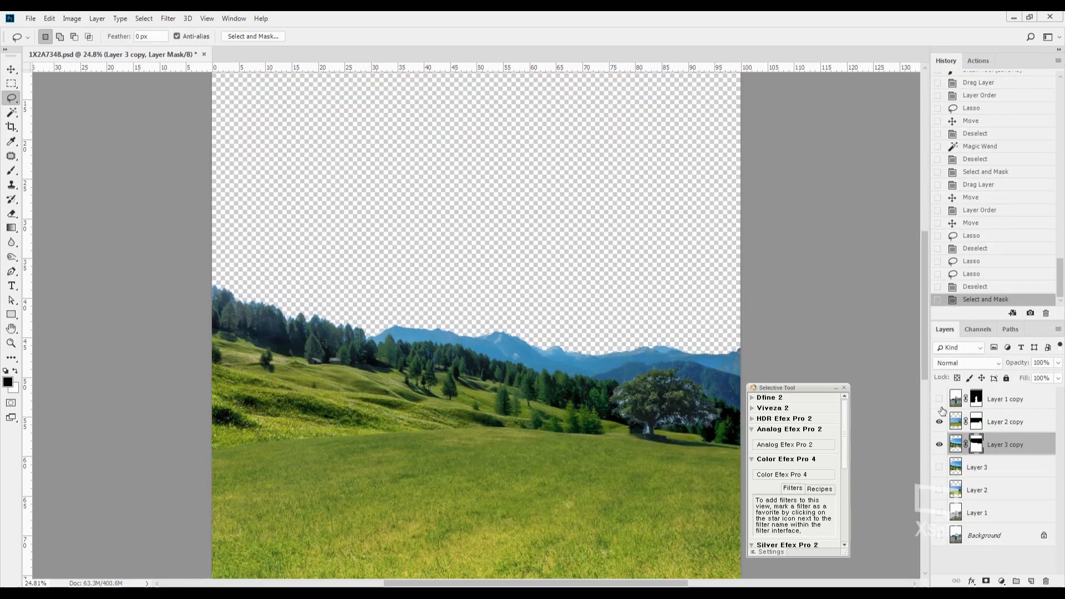
click(939, 399)
scroll(507, 358, down, 3)
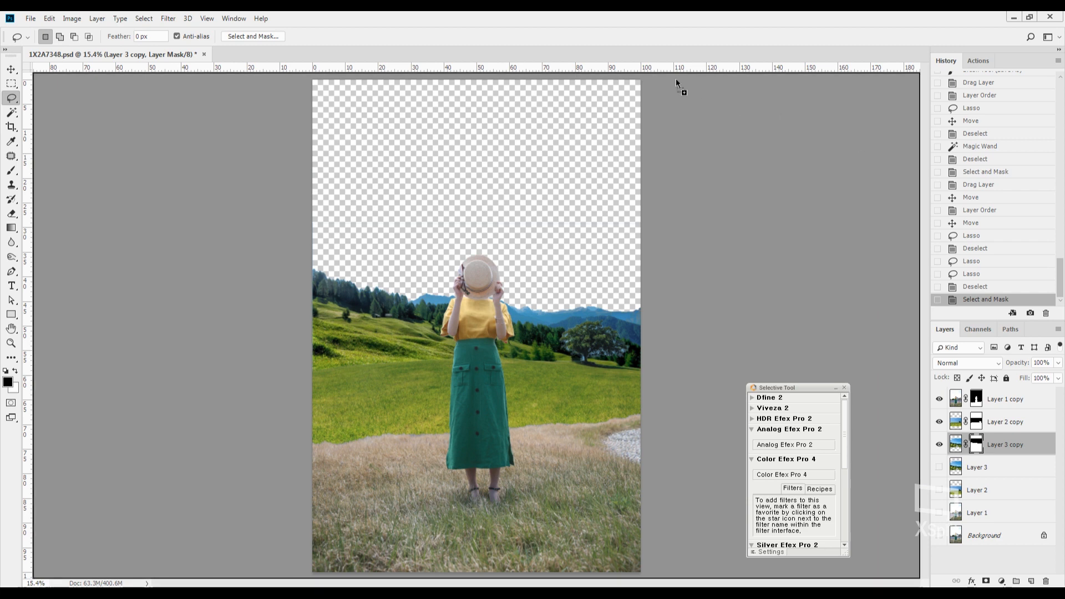
Step: Open adventure-bench-clouds-270736.jpg, copy its image into 1X2A7348.psd as a new layer, then close the photo and save the composite
drag(676, 78, 531, 49)
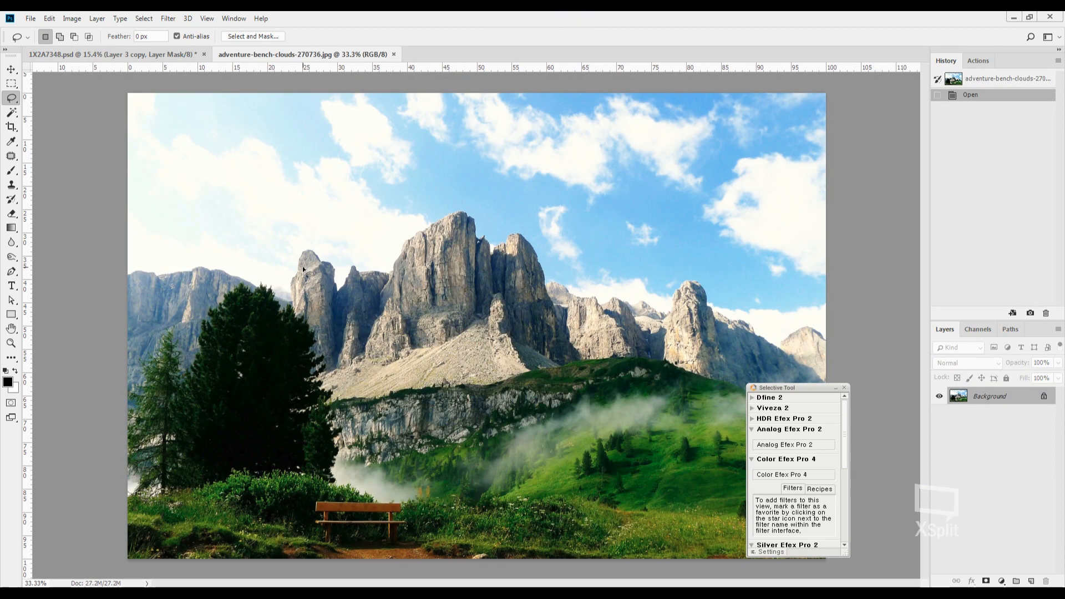
mouse_move(557, 224)
mouse_down()
mouse_move(827, 367)
mouse_move(438, 417)
mouse_move(455, 219)
mouse_move(551, 269)
mouse_up()
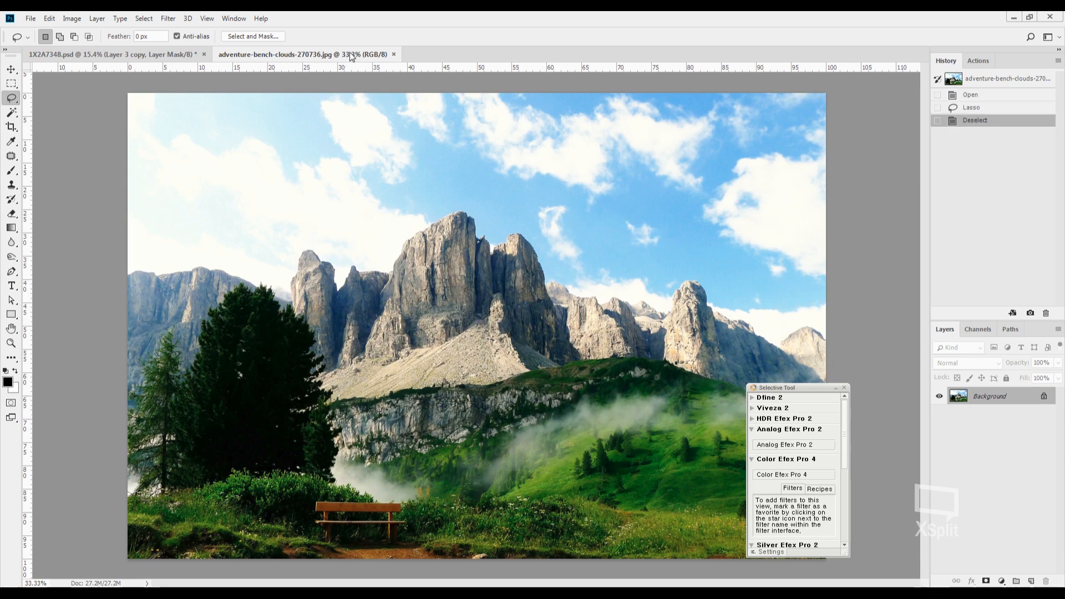
drag(350, 53, 328, 214)
drag(346, 371, 419, 163)
click(408, 311)
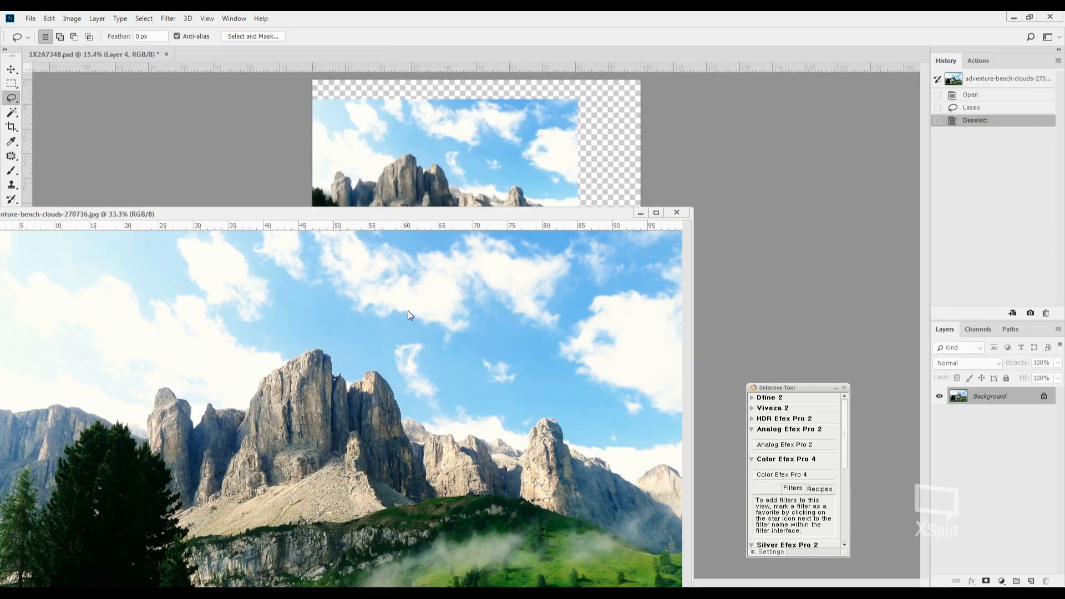
key(ctrl+w)
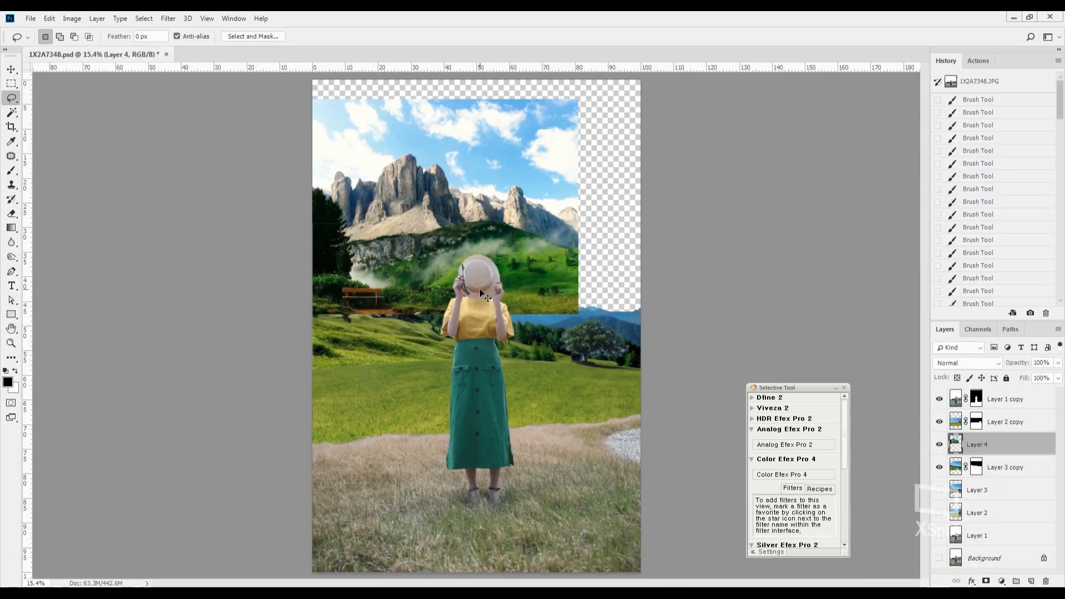
key(ctrl+s)
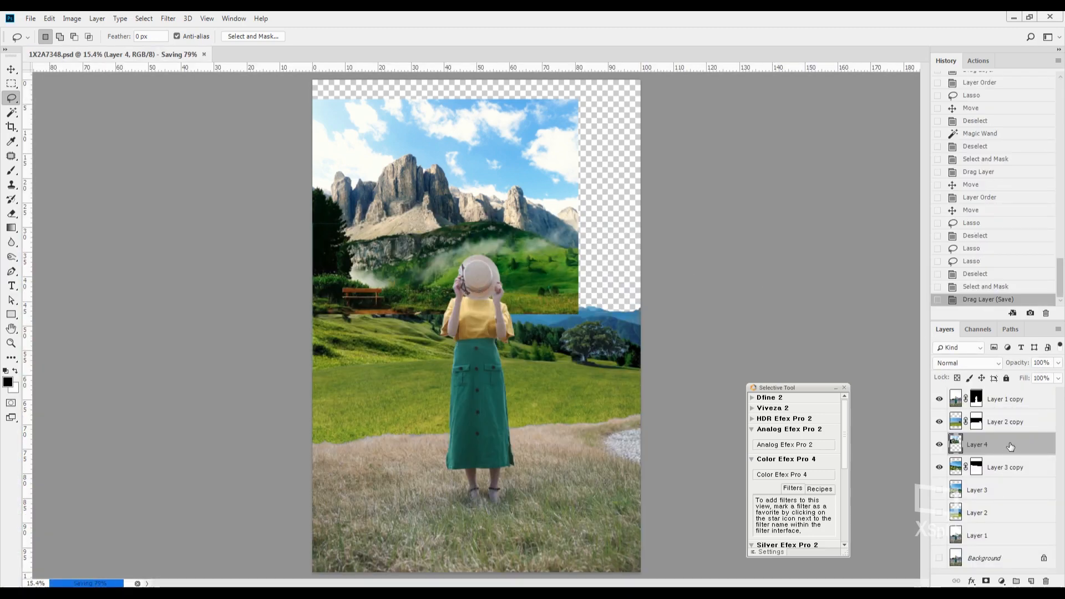
Step: Place Layer 4 below Layer 3 copy and scale it to about 150%, positioning its rocky peaks behind the hills and the woman
drag(1011, 447, 1011, 479)
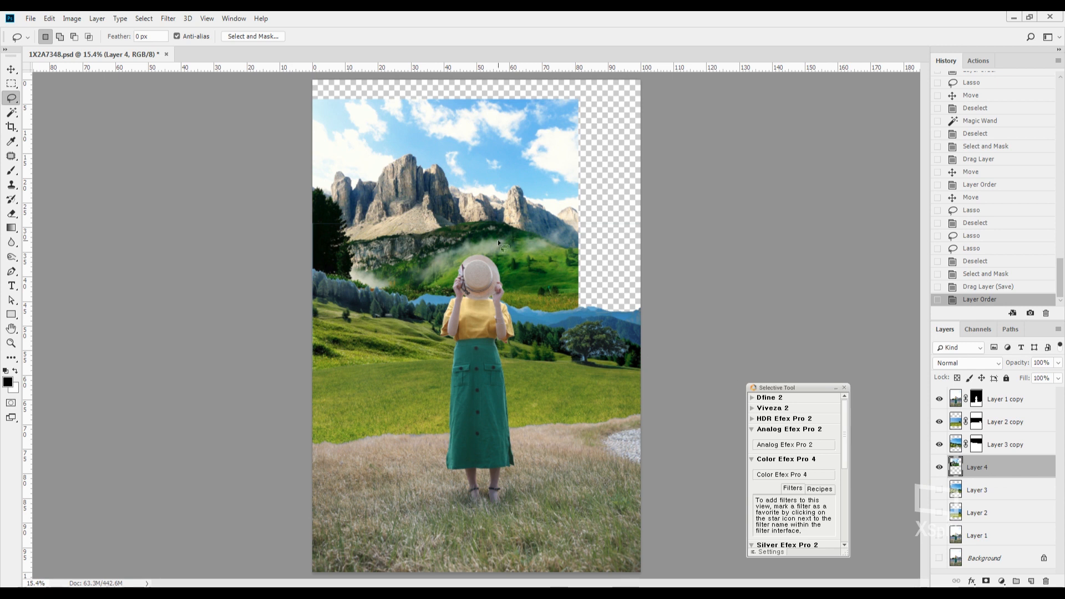
mouse_move(498, 240)
mouse_down()
mouse_move(516, 184)
mouse_move(577, 228)
mouse_move(534, 229)
mouse_move(491, 252)
mouse_up()
key(ctrl+t)
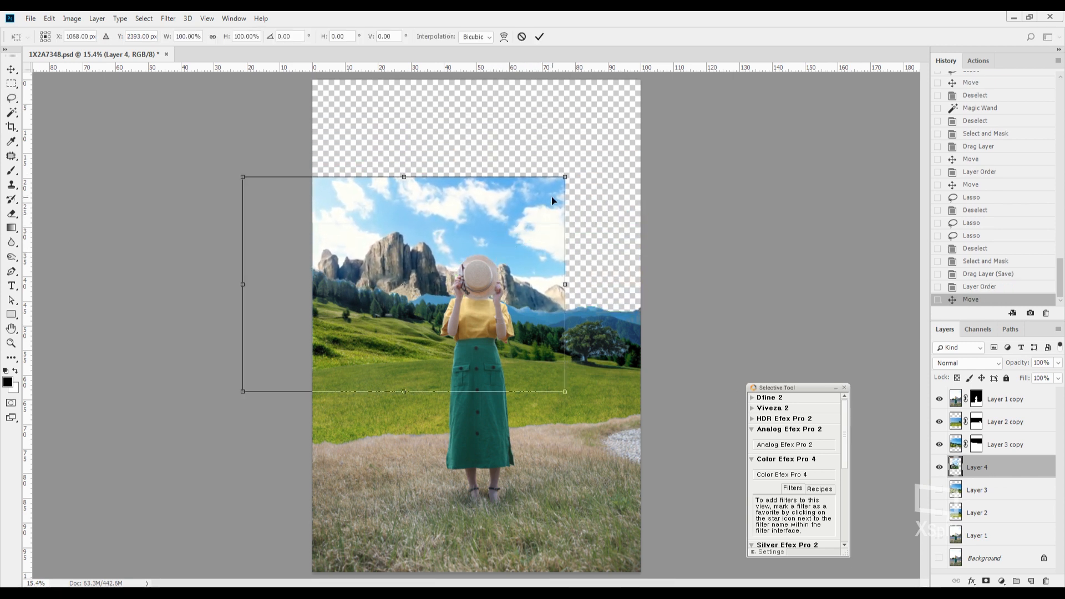
drag(565, 177, 740, 88)
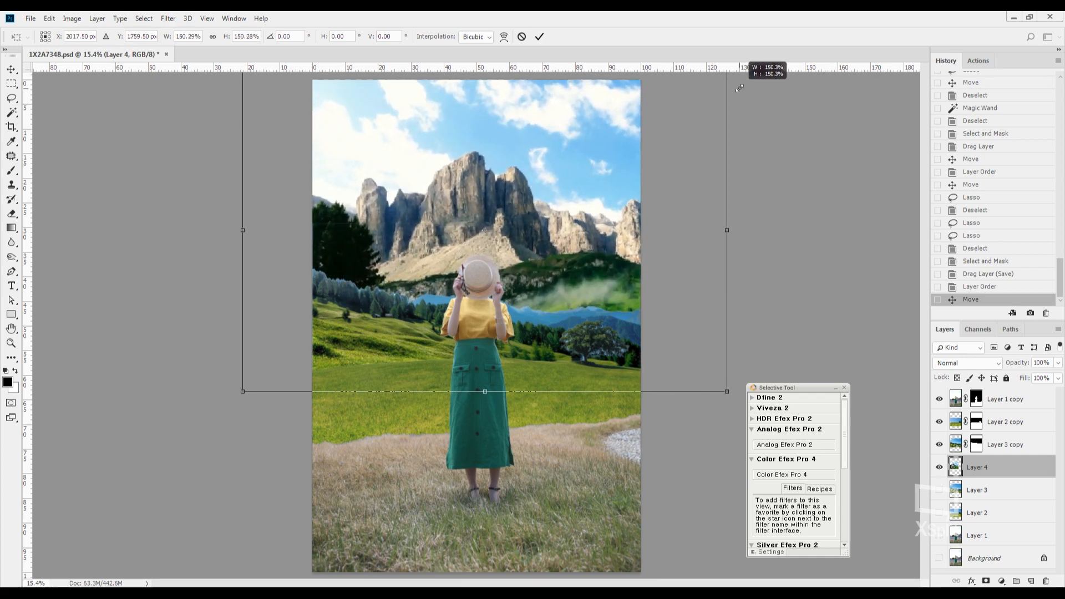
drag(587, 152, 524, 177)
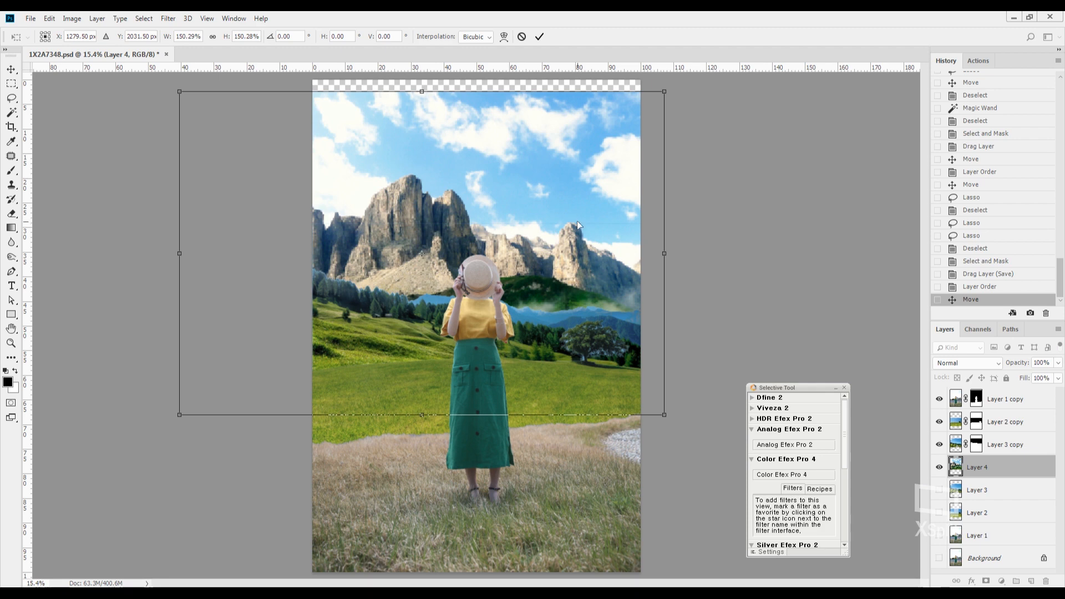
key(Return)
Step: Hide the three masked copy layers and select Layer 4's sky in Select and Mask using a size 300 Quick Selection brush
key(l)
scroll(534, 303, up, 5)
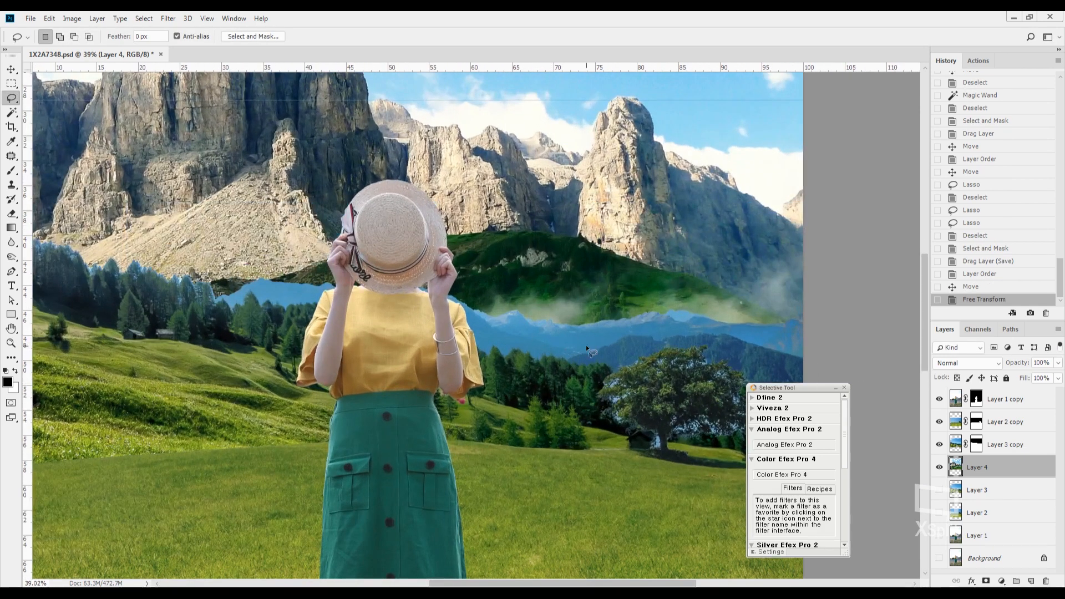
scroll(432, 300, down, 3)
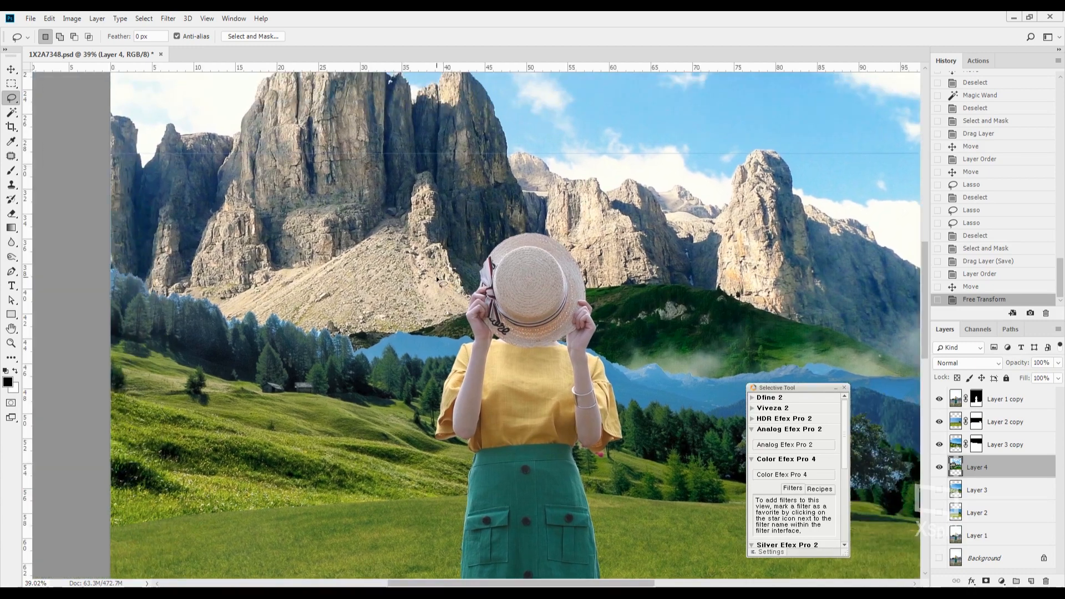
scroll(446, 283, down, 3)
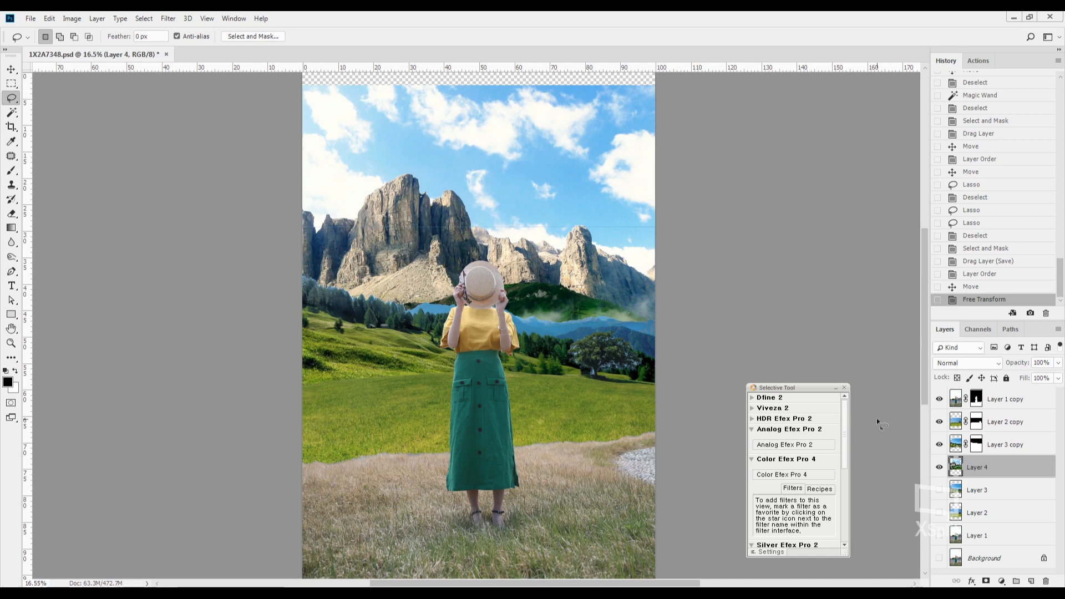
drag(944, 452, 939, 399)
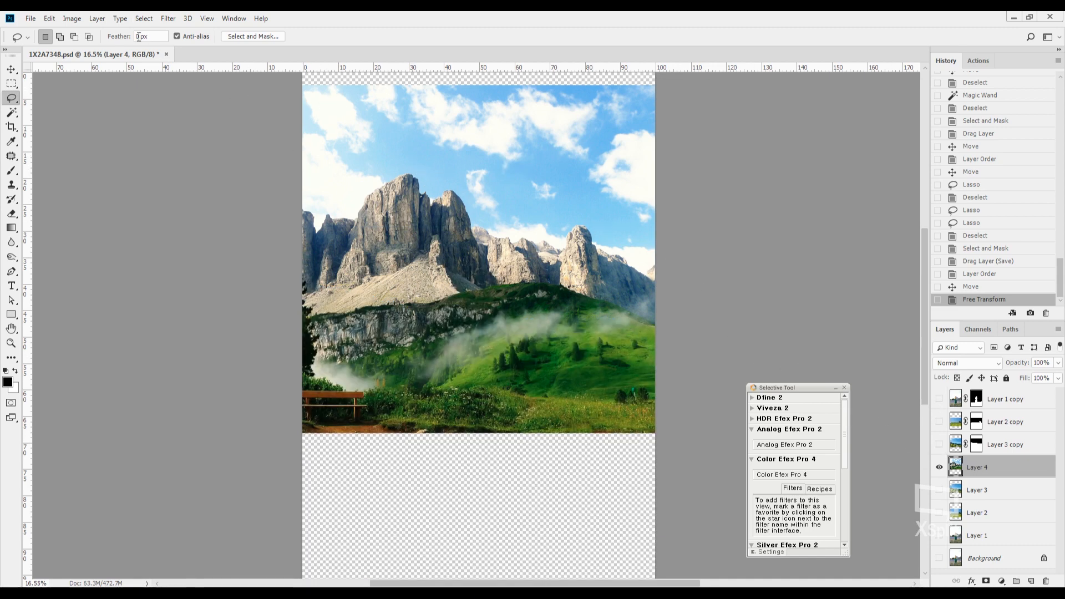
click(144, 18)
click(97, 54)
click(239, 39)
mouse_move(323, 166)
mouse_down()
mouse_move(385, 130)
mouse_move(493, 144)
mouse_move(540, 170)
mouse_up()
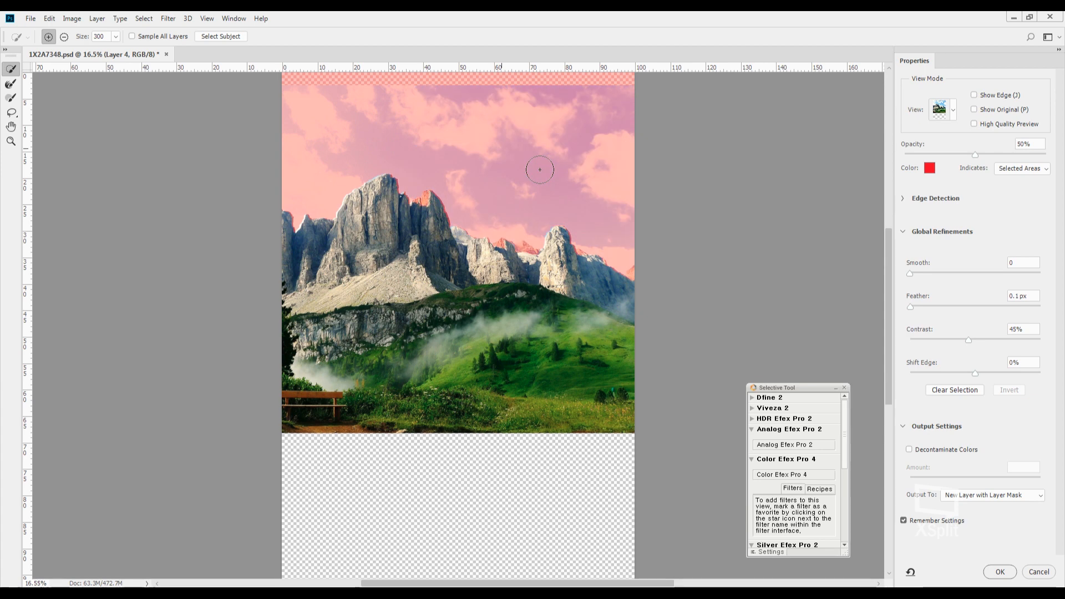
Step: Refine the selection edge along the two tallest rock peaks with the Refine Edge Brush at sizes 300 and 250
scroll(541, 169, up, 5)
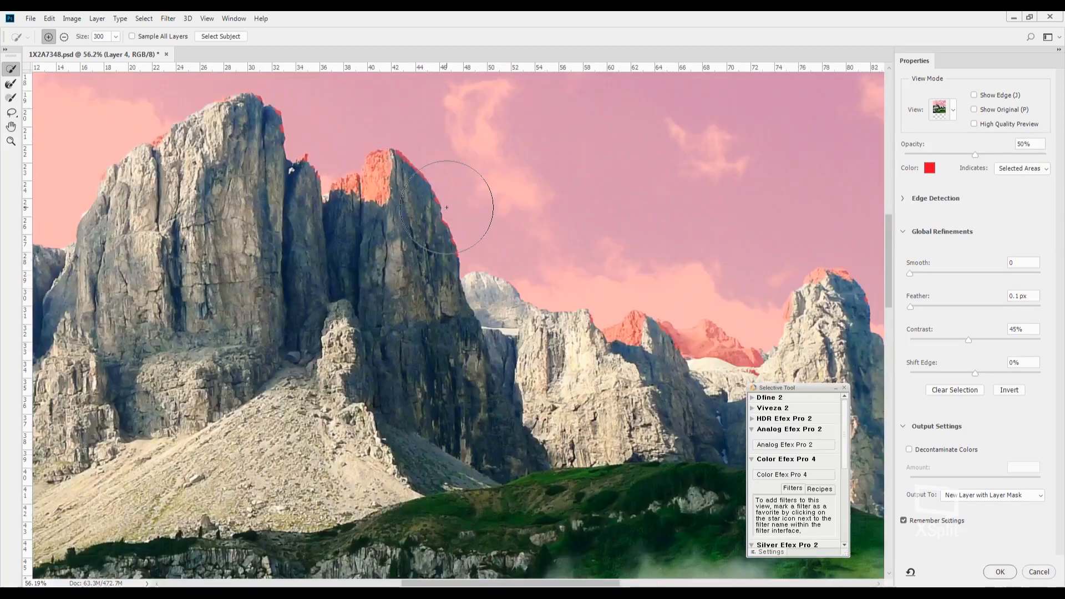
key(r)
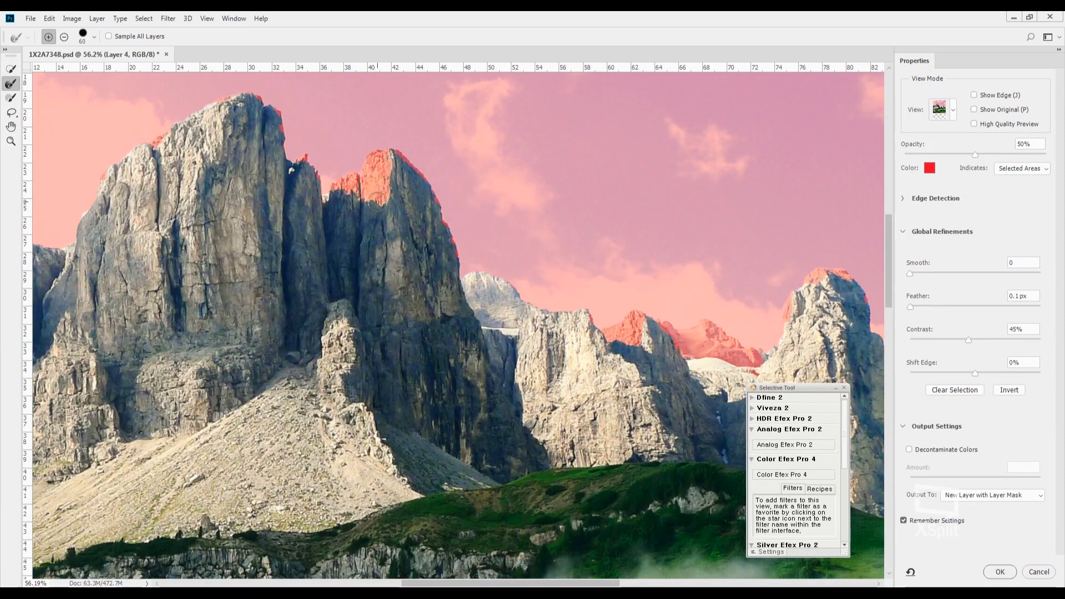
key(bracketright)
key(bracketright)
key(bracketright)
key(bracketright)
key(bracketright)
key(bracketright)
key(bracketright)
key(bracketright)
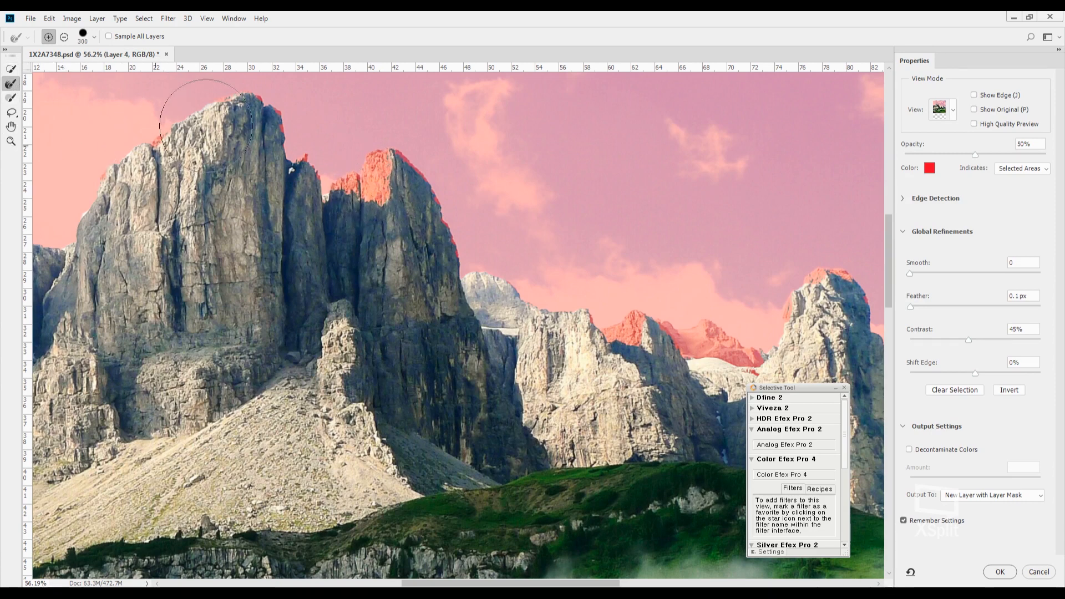
click(268, 115)
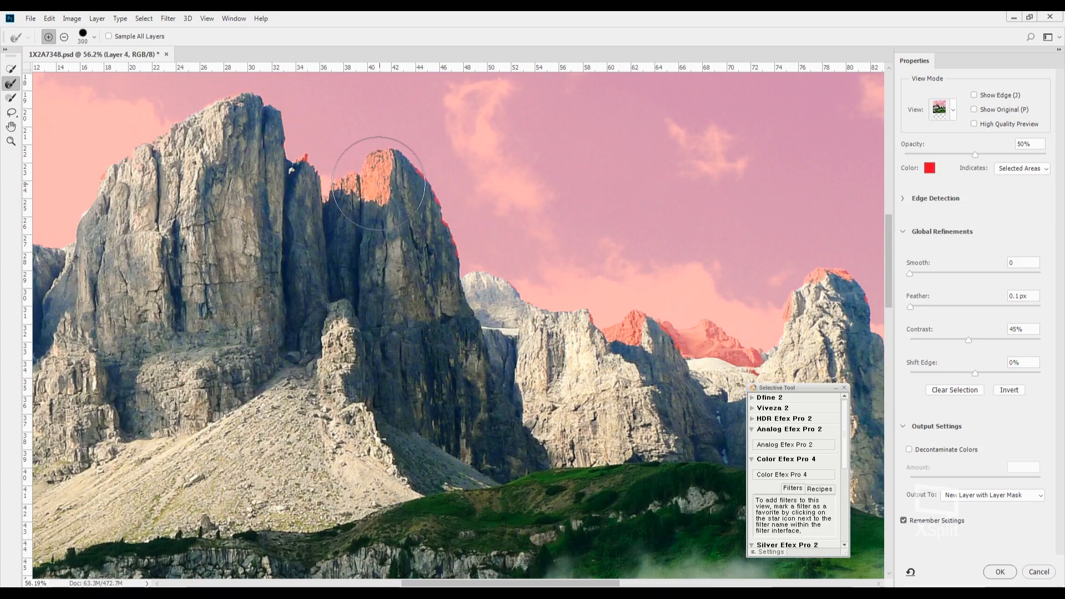
key(bracketleft)
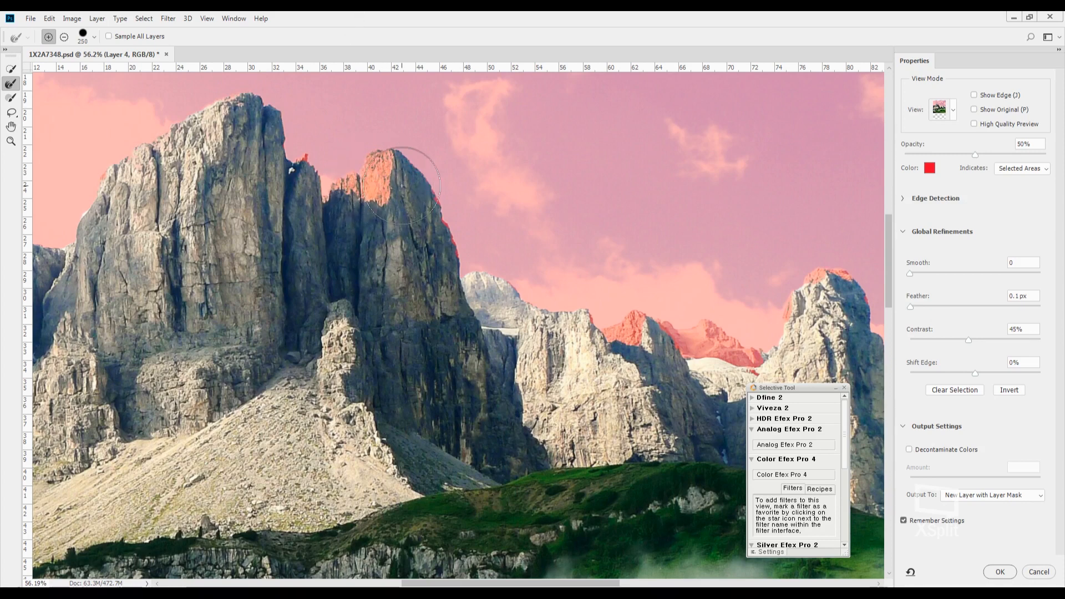
mouse_move(436, 205)
mouse_down()
mouse_move(474, 250)
mouse_move(464, 256)
mouse_move(446, 240)
mouse_up()
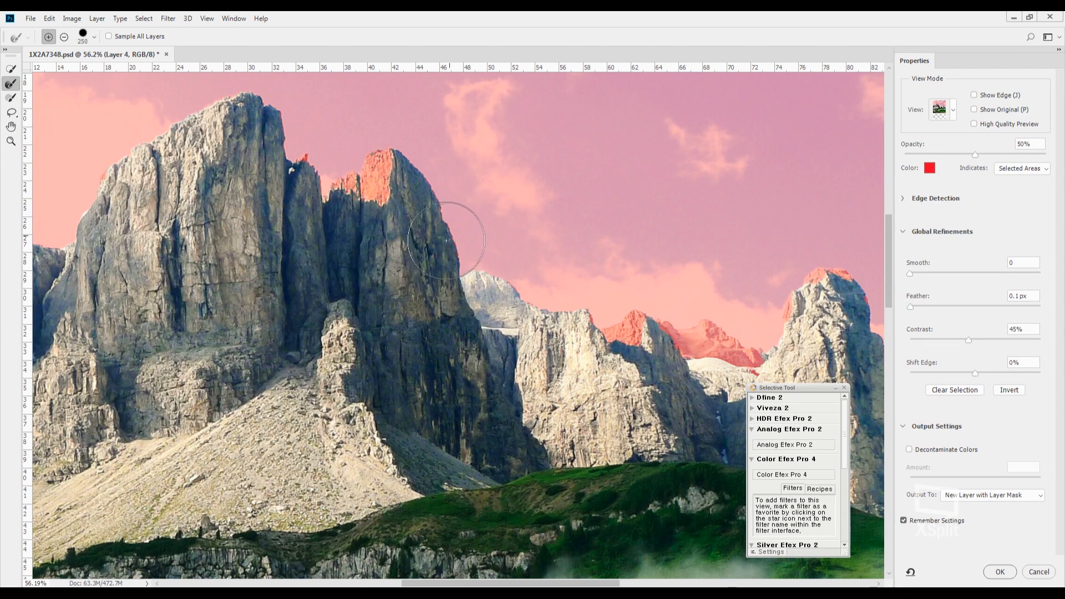
Step: Refine the selection edge along the distant ridges and the isolated rock tower with the Refine Edge Brush at size 175
key(bracketleft)
key(bracketleft)
drag(615, 331, 666, 333)
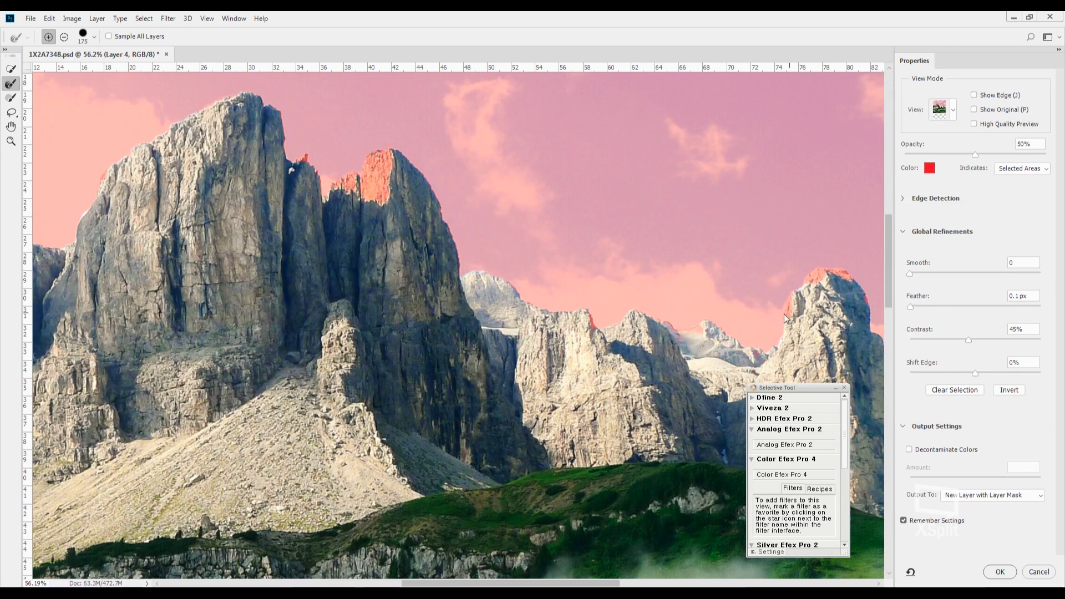
drag(709, 335, 714, 332)
drag(764, 308, 561, 278)
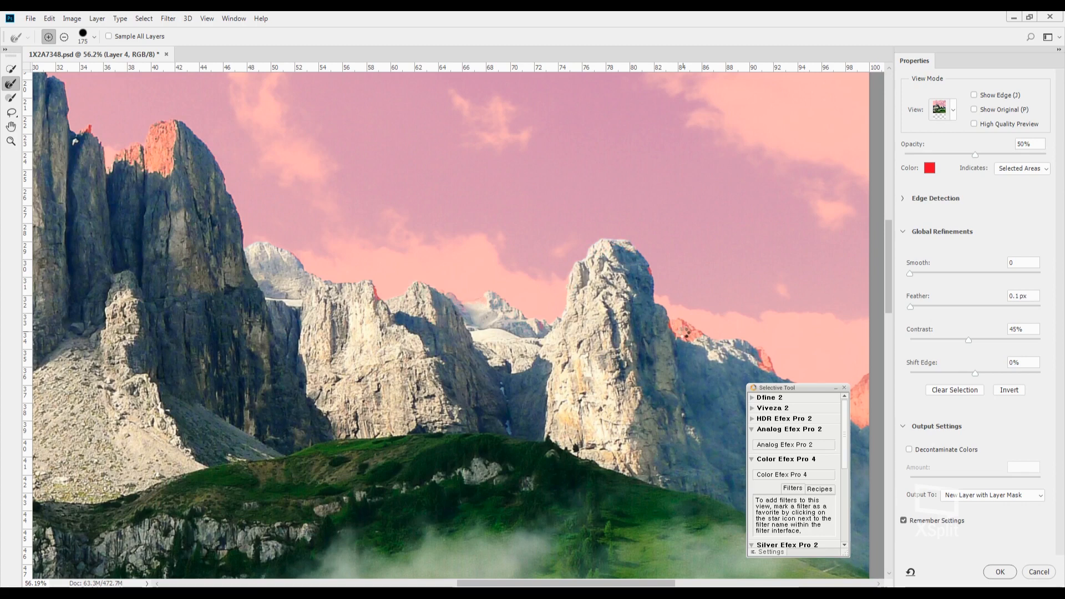
Step: Refine the selection edge along the sloping ridge beyond the rock tower and enlarge the Refine Edge Brush to 300
mouse_move(680, 331)
mouse_down()
mouse_move(721, 333)
mouse_move(764, 359)
mouse_up()
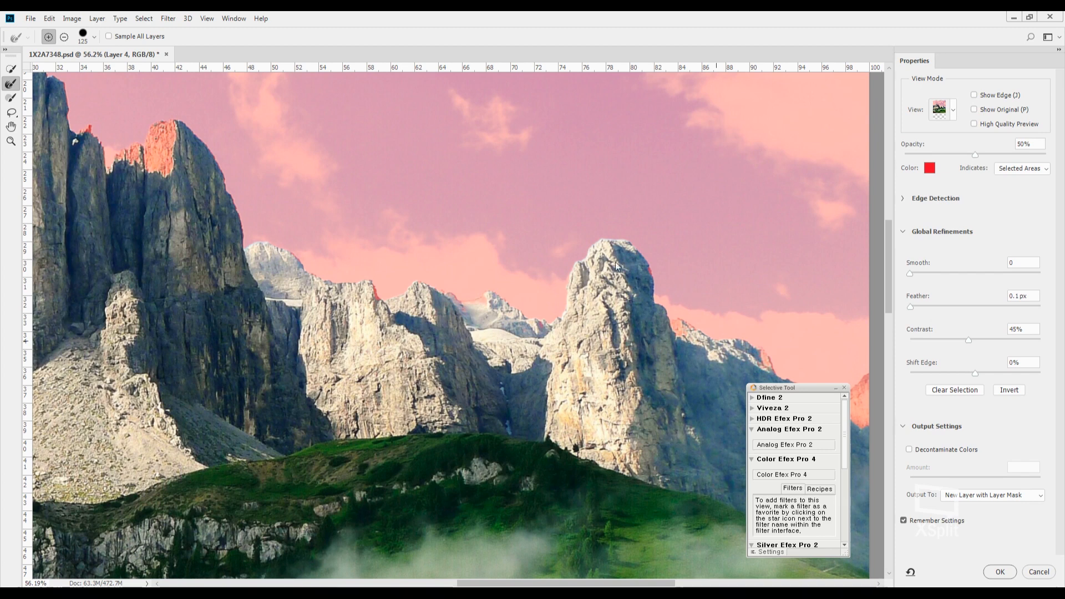
scroll(622, 302, right, 3)
scroll(622, 302, down, 1)
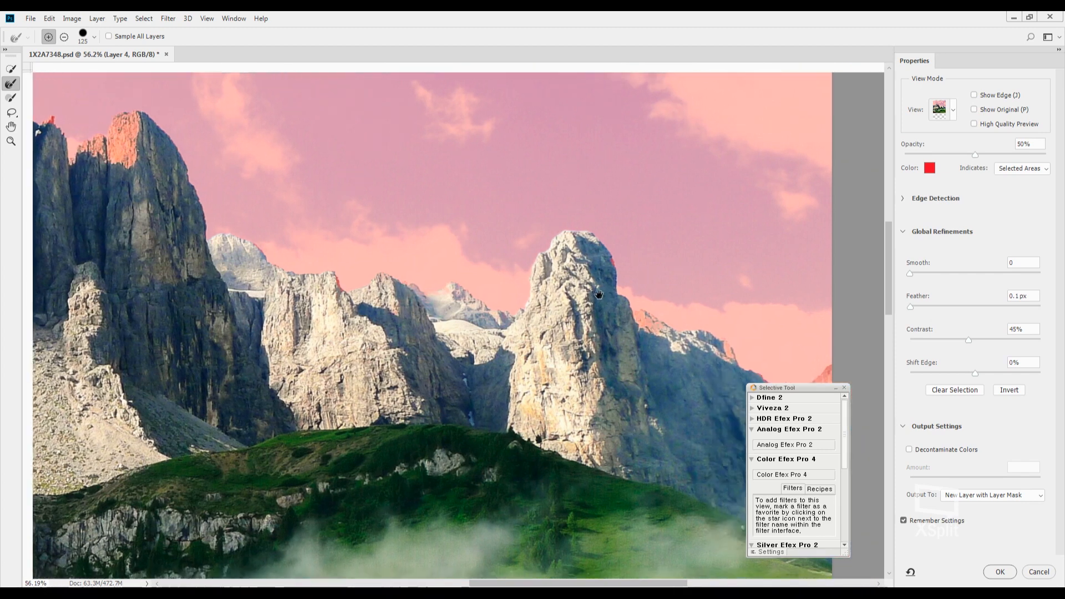
key(bracketright)
key(bracketright)
key(bracketright)
key(bracketright)
key(bracketright)
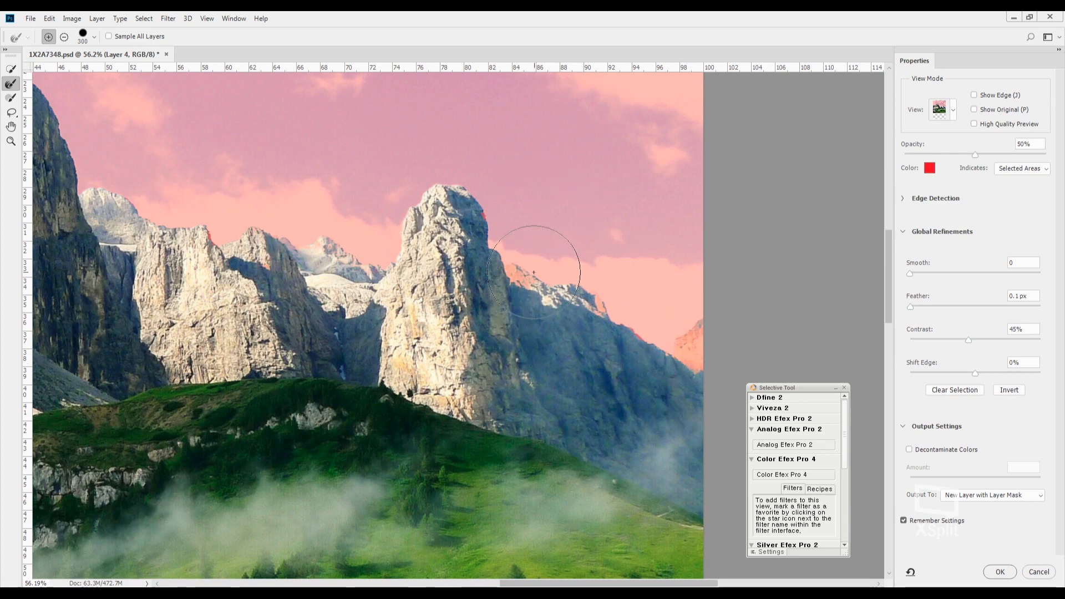
Step: Subtract the sunlit ridge crest beside the rock tower from the selection with the Brush tool at size 35
key(b)
scroll(554, 274, up, 3)
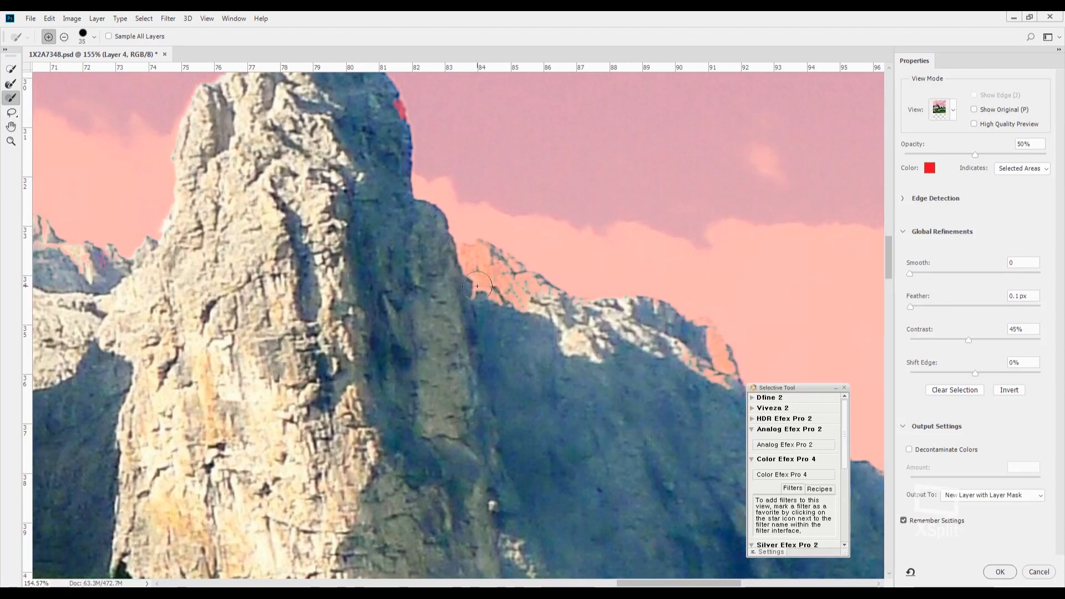
key(alt)
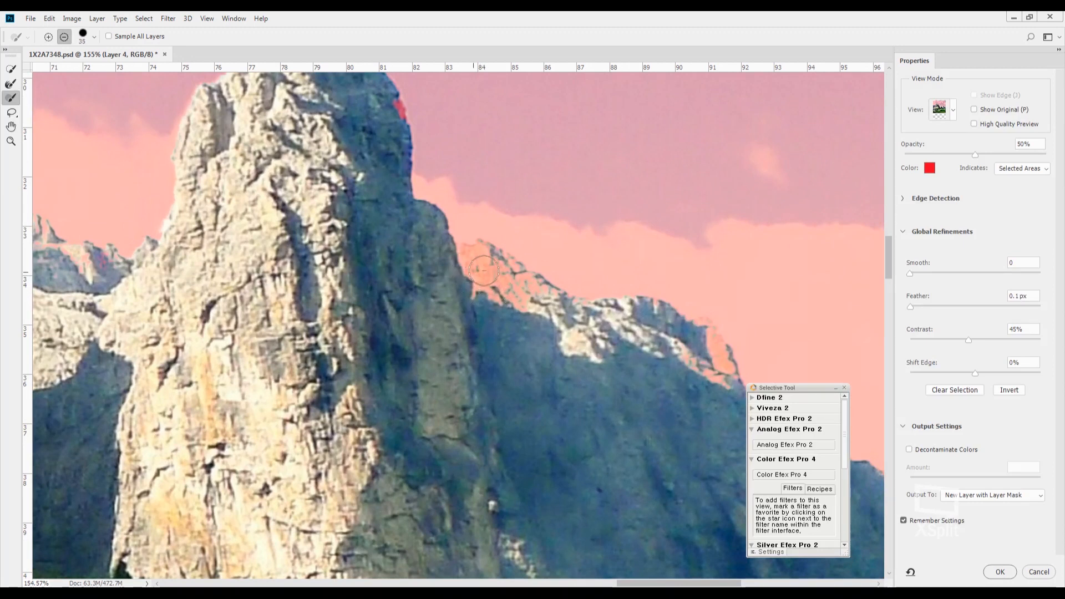
mouse_move(503, 281)
mouse_down()
mouse_move(497, 271)
mouse_move(553, 303)
mouse_up()
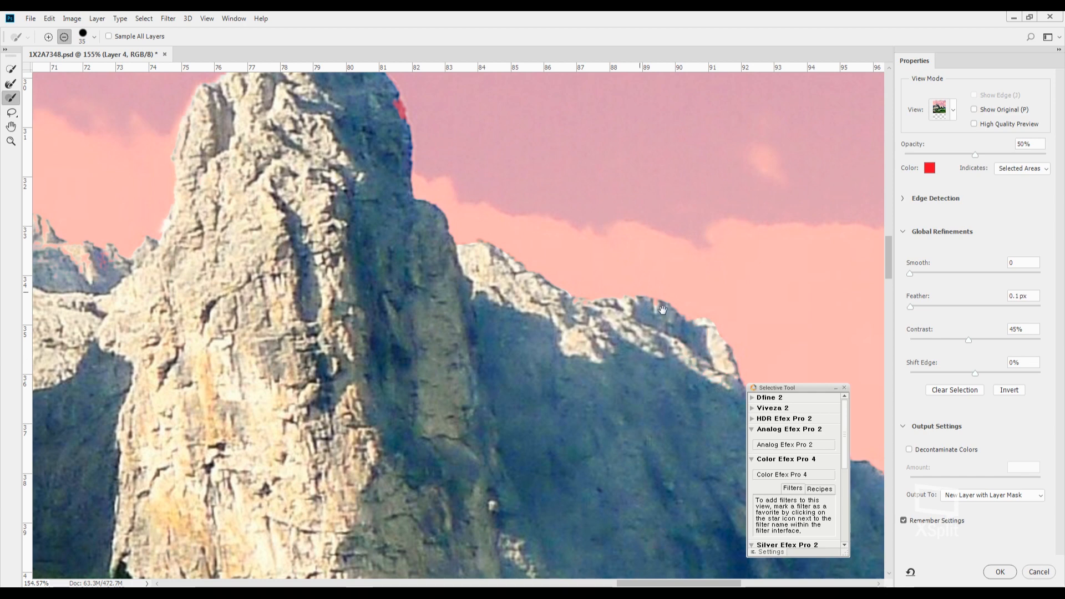
Step: Try to subtract the small peak at the photo's right edge from the selection and trim its outline with brush sizes 35 and 45
scroll(638, 388, right, 10)
scroll(638, 388, down, 3)
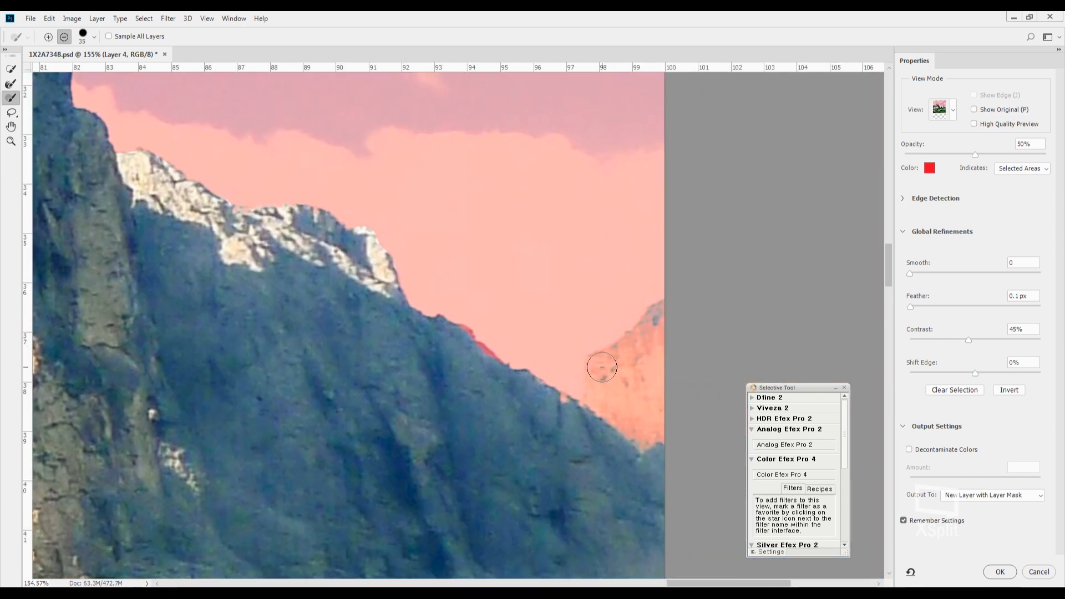
mouse_move(602, 366)
mouse_down()
mouse_move(608, 413)
mouse_move(615, 361)
mouse_move(669, 310)
mouse_move(605, 351)
mouse_move(593, 378)
mouse_up()
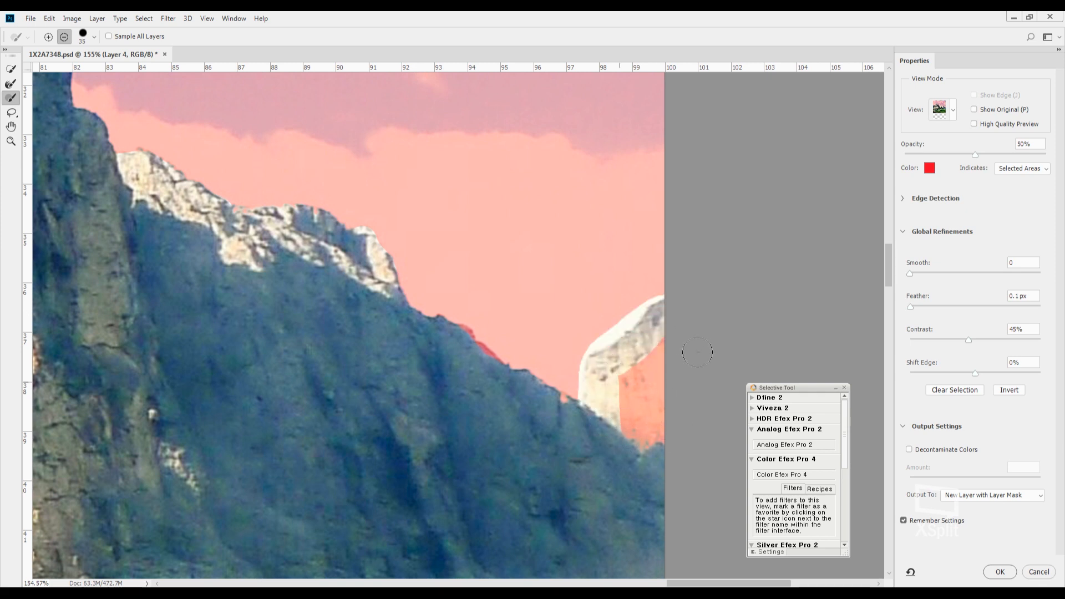
key(r)
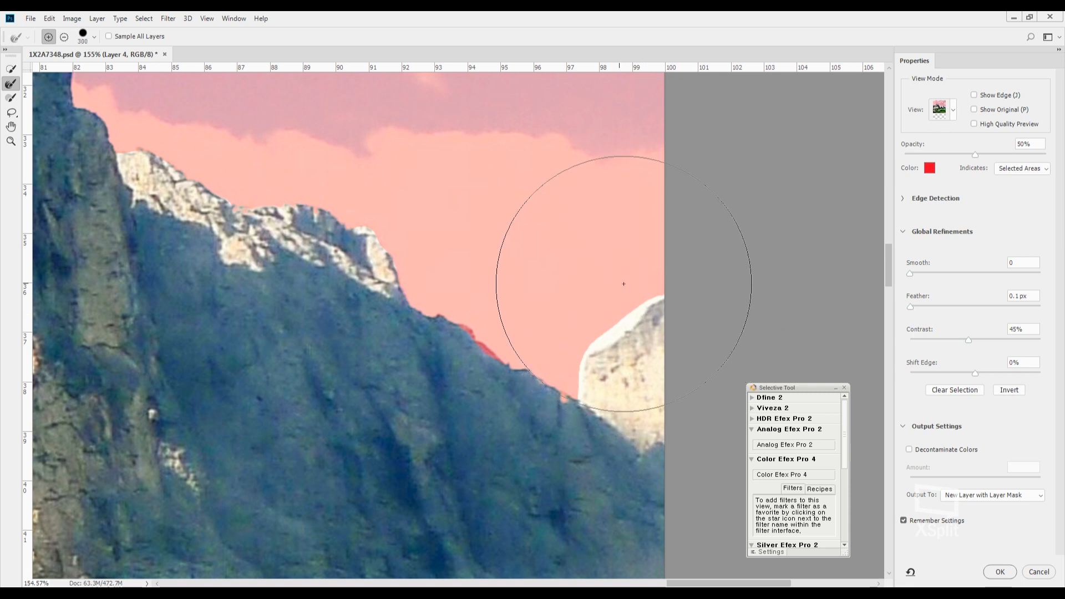
key(b)
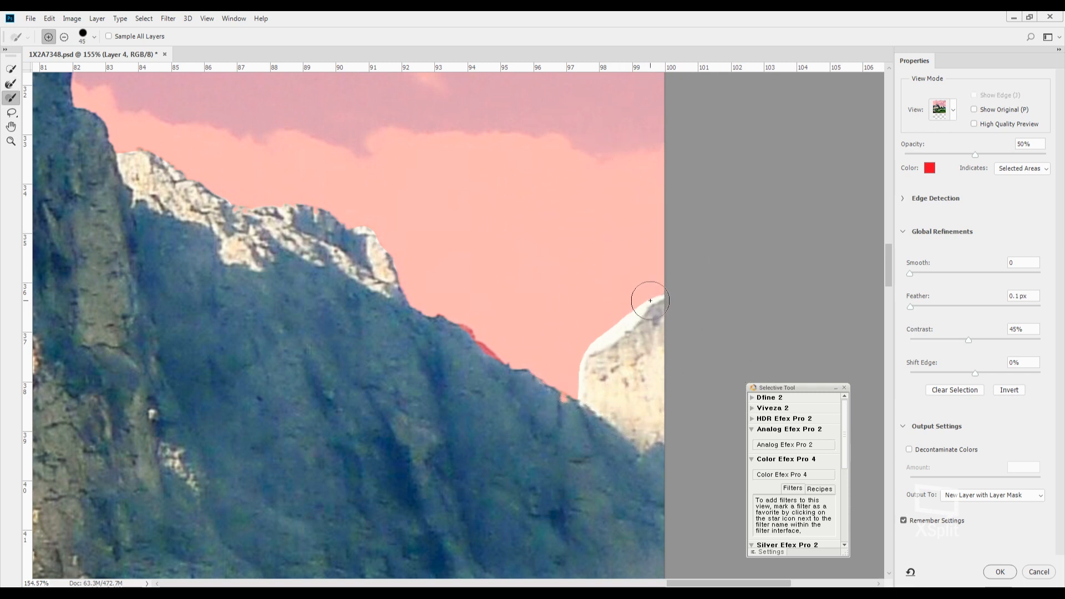
mouse_move(640, 308)
mouse_down()
mouse_move(590, 354)
mouse_move(576, 386)
mouse_move(591, 395)
mouse_move(602, 385)
mouse_up()
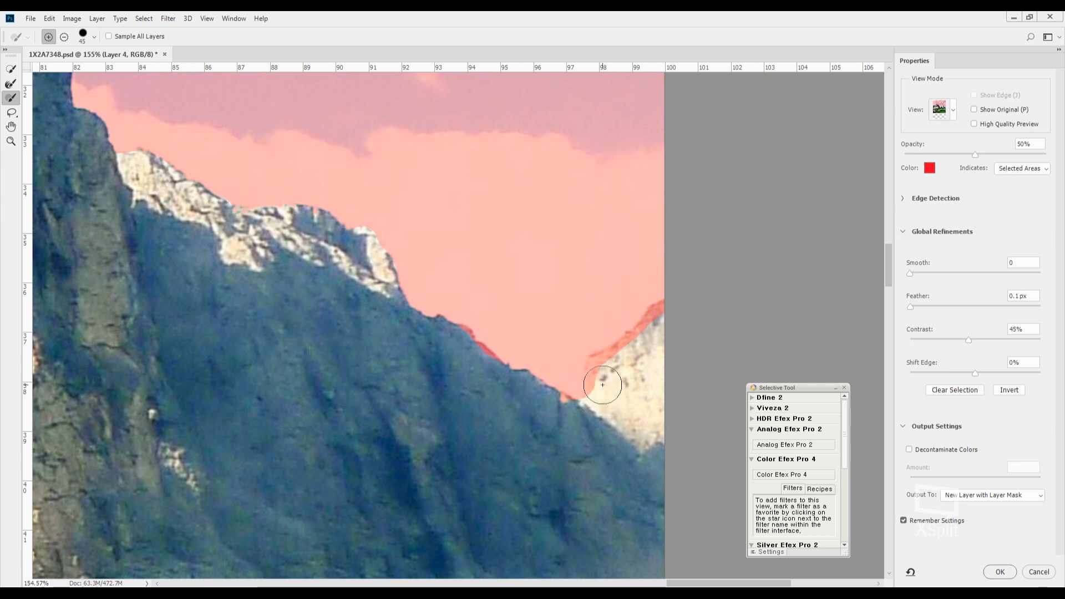
Step: Paint the whole small peak at the photo's right edge into the sky selection with the Brush at size 175
key(bracketright)
key(bracketright)
key(bracketright)
key(bracketright)
key(bracketright)
key(bracketright)
key(bracketright)
key(bracketright)
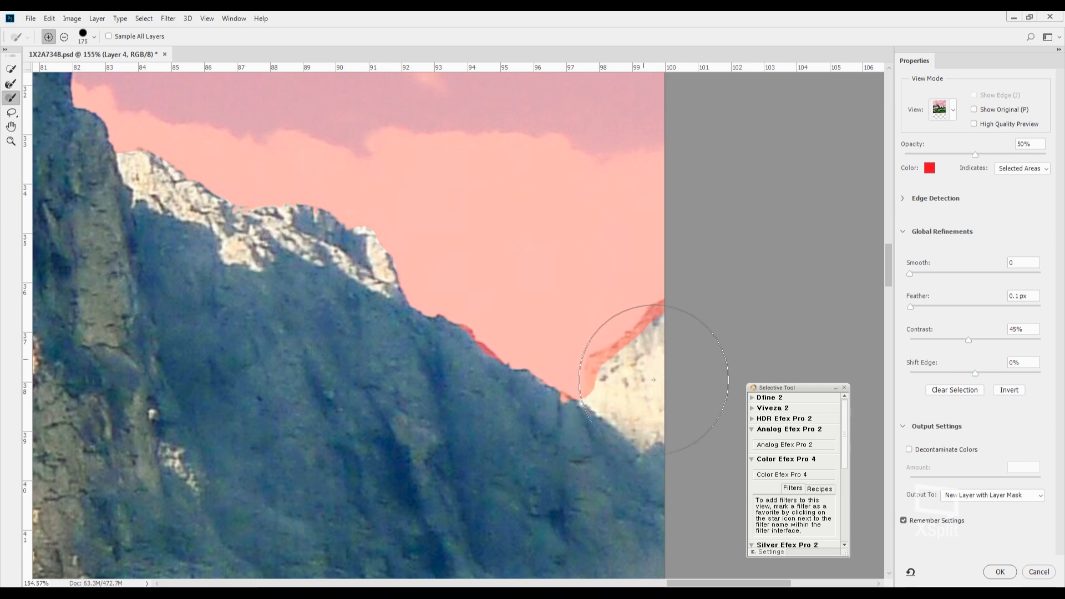
drag(668, 386, 627, 389)
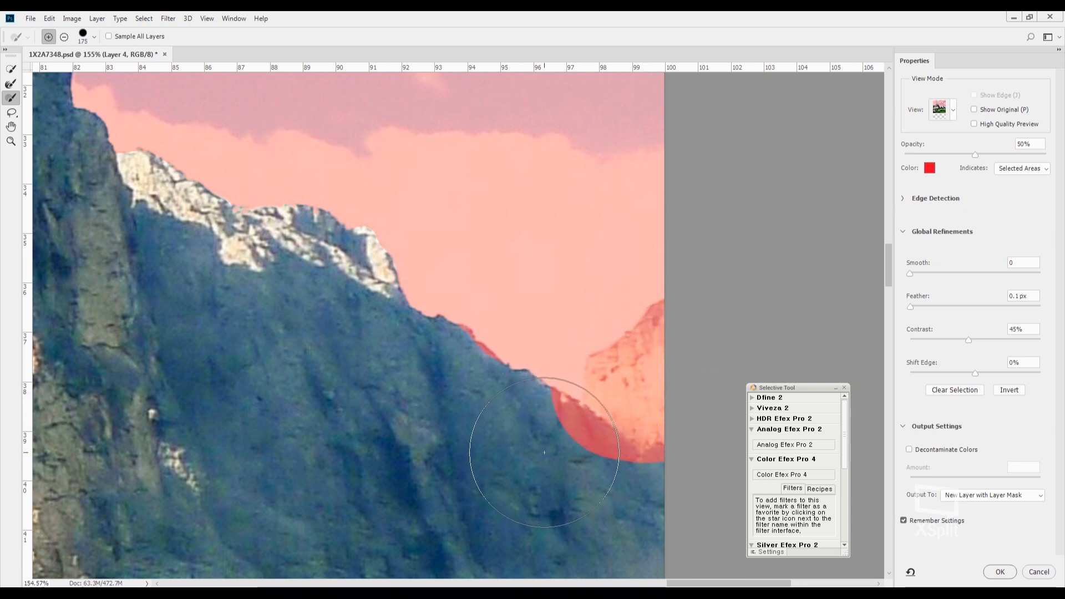
Step: Refine the selection edge where the dark slope meets the small peak at the photo's right edge with the Refine Edge Brush at size 90
key(r)
mouse_move(535, 433)
mouse_down()
mouse_move(611, 478)
mouse_move(645, 482)
mouse_move(644, 497)
mouse_move(566, 488)
mouse_up()
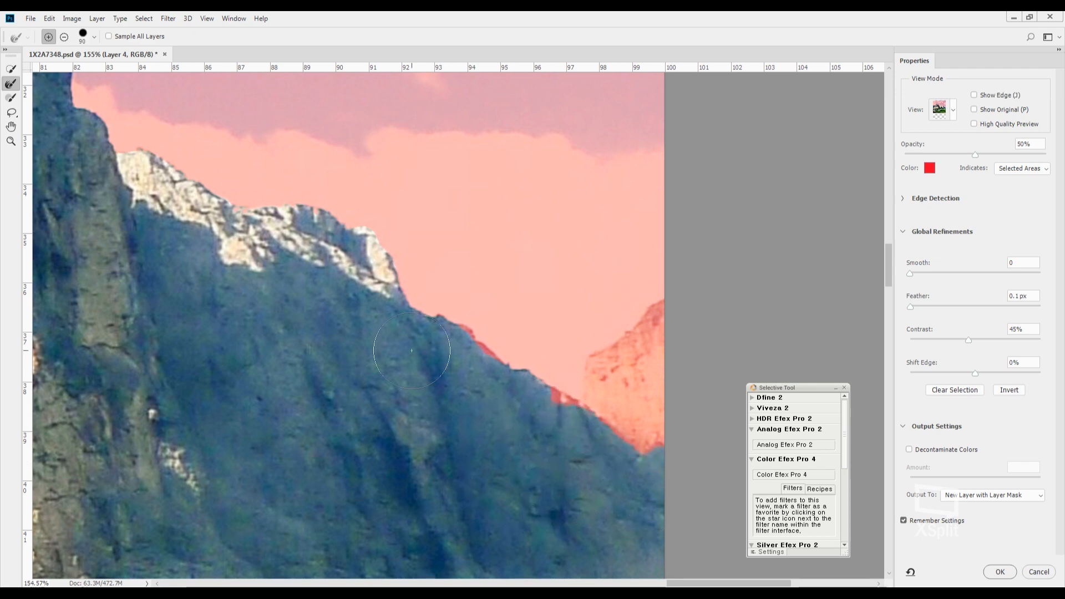
drag(411, 351, 492, 357)
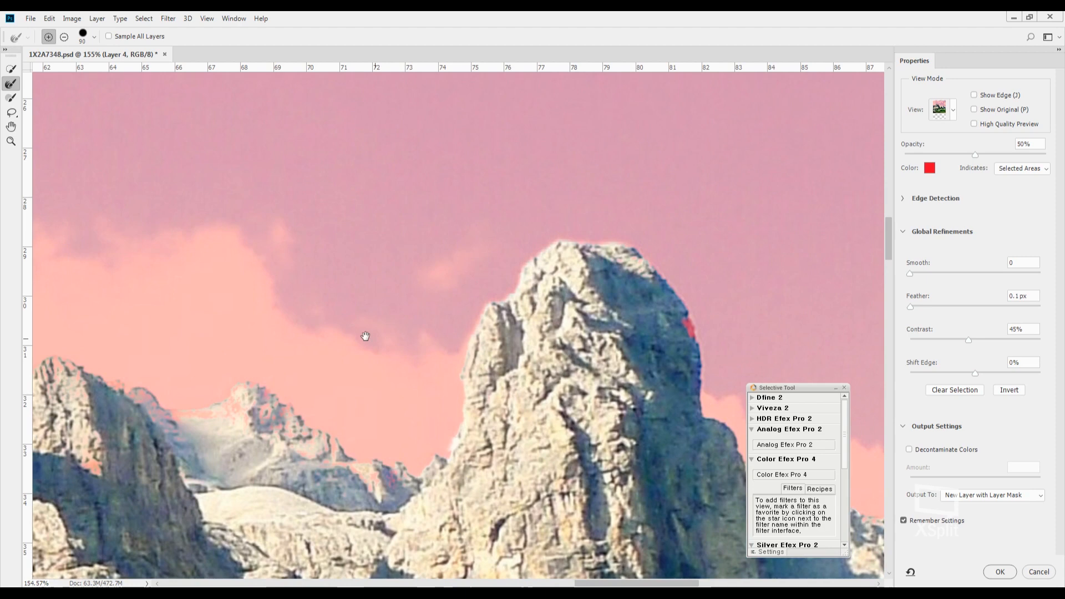
Step: Subtract the stray patches on the shaded rock face and distant pale peak from the selection with the Brush at size 70
drag(366, 336, 497, 264)
key(b)
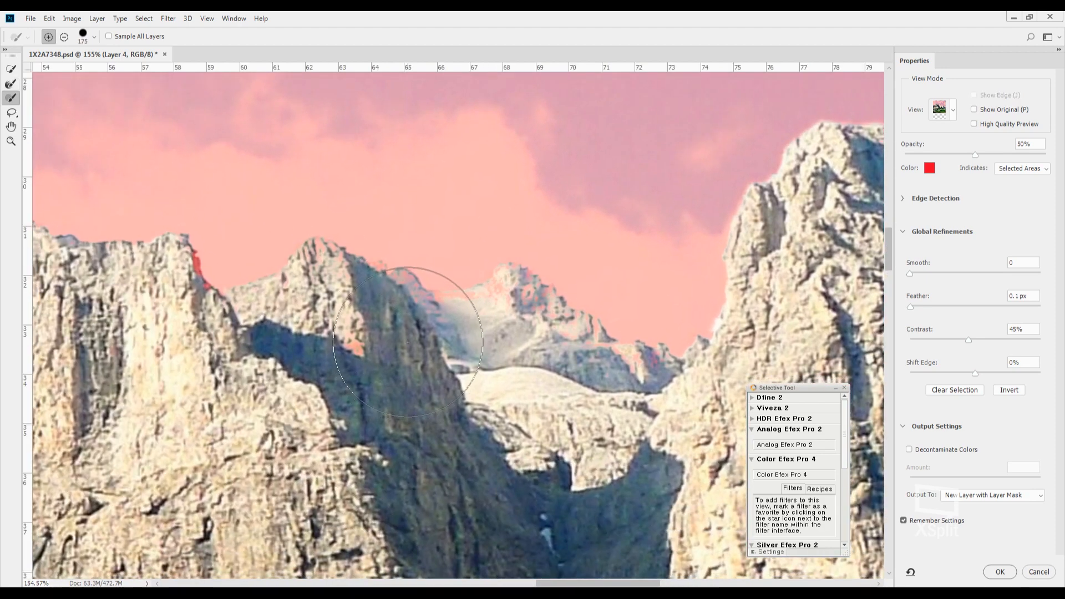
key(bracketleft)
key(bracketleft)
key(bracketleft)
key(bracketleft)
key(bracketleft)
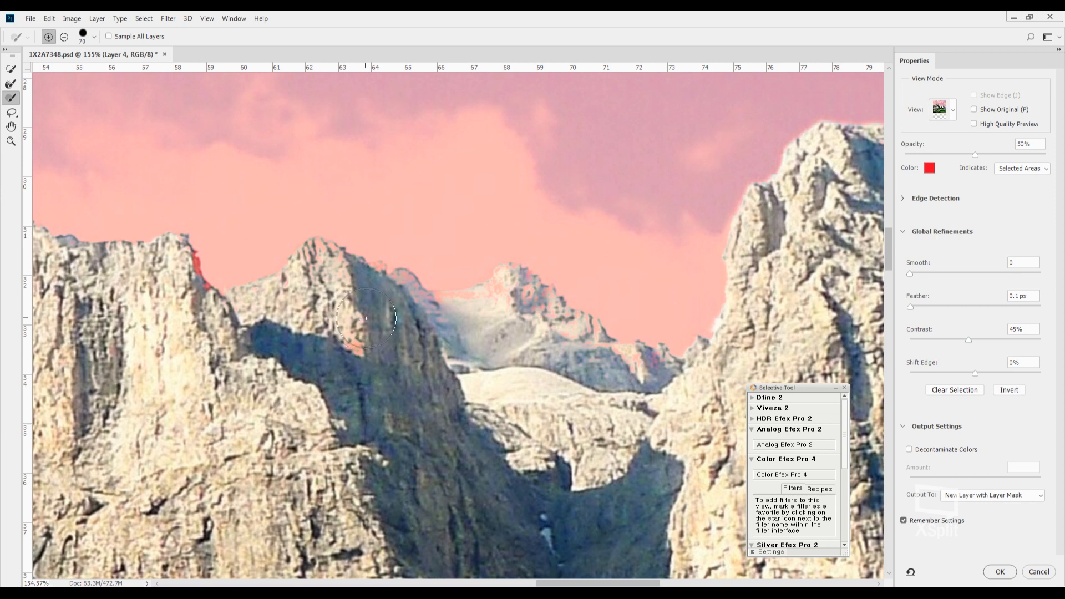
key(alt)
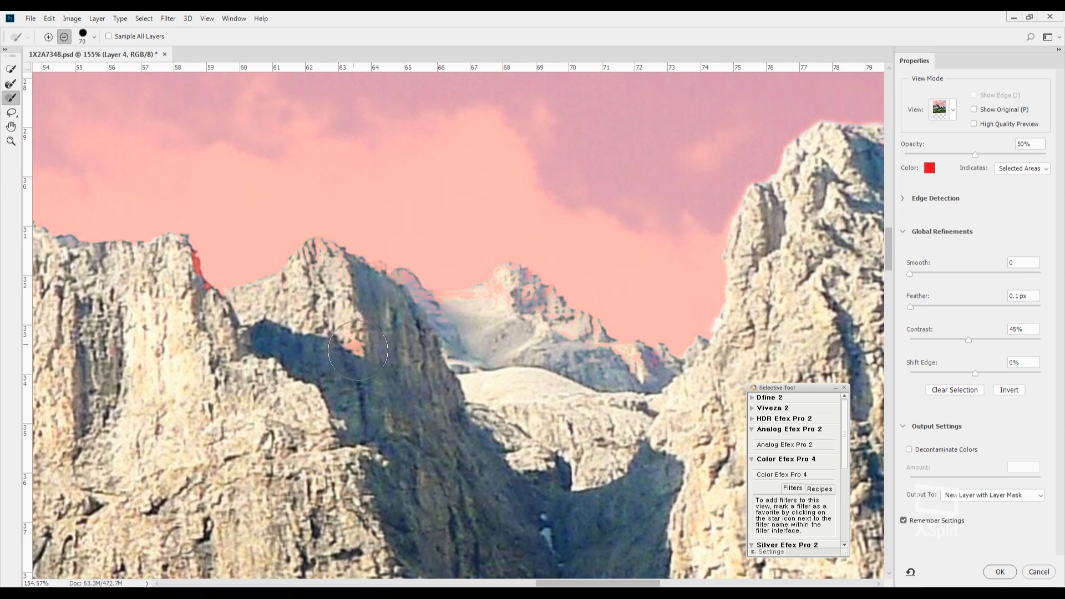
mouse_move(468, 320)
mouse_down()
mouse_move(418, 320)
mouse_move(397, 301)
mouse_up()
mouse_move(458, 320)
mouse_down()
mouse_move(500, 306)
mouse_move(519, 311)
mouse_move(560, 325)
mouse_move(615, 369)
mouse_up()
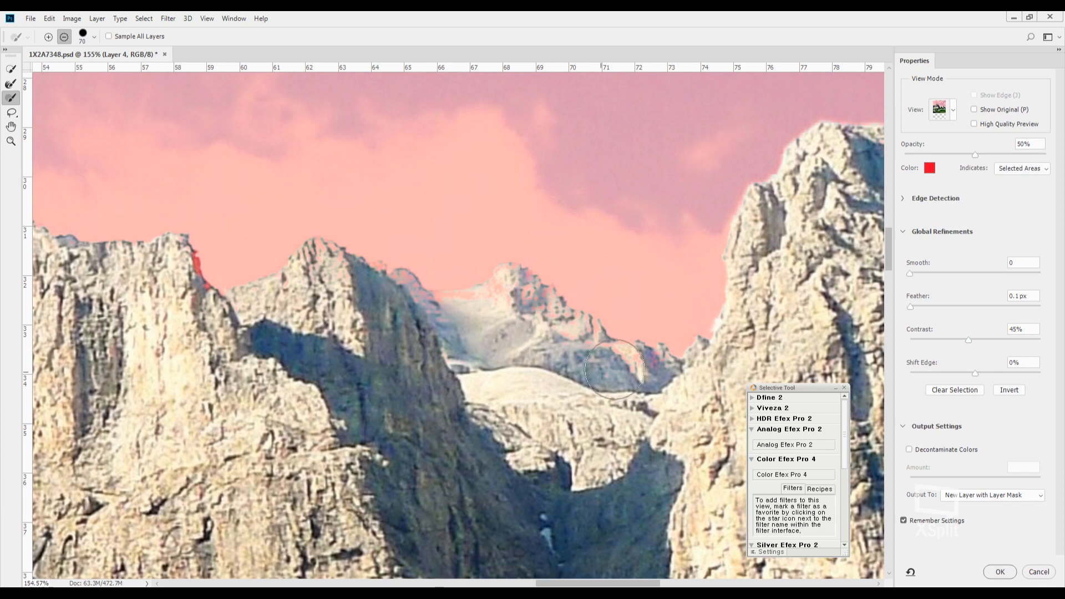
Step: Clean up the selection at the upper corner of the sunlit rock block with the Brush at size 40
mouse_move(166, 243)
mouse_down()
mouse_move(406, 276)
mouse_move(439, 339)
mouse_move(413, 310)
mouse_move(430, 333)
mouse_up()
key(bracketleft)
key(bracketleft)
key(bracketleft)
drag(430, 333, 843, 461)
drag(365, 262, 150, 162)
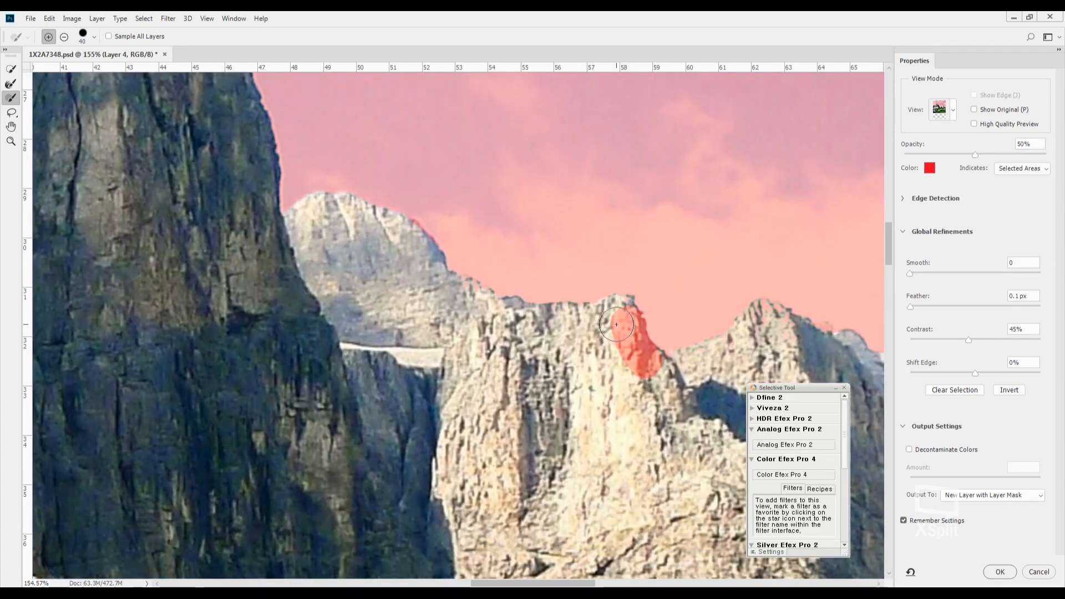
mouse_move(616, 325)
mouse_down()
mouse_move(607, 333)
mouse_move(659, 377)
mouse_up()
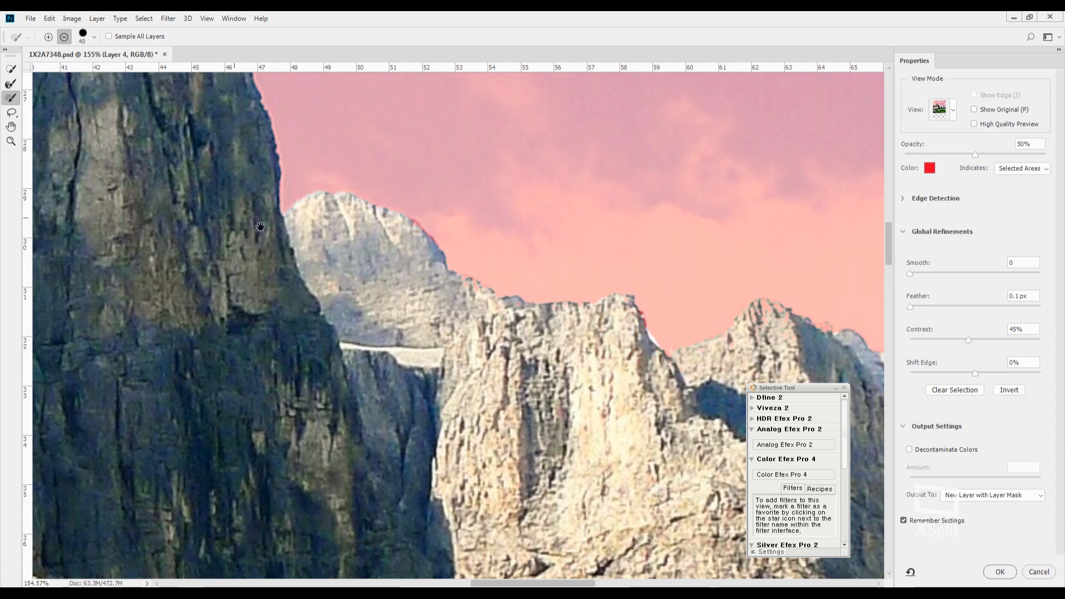
Step: Subtract the sunlit faces of the two rounded rock towers from the selection with the Brush at size 40
mouse_move(222, 217)
mouse_down()
mouse_move(413, 283)
mouse_move(430, 387)
mouse_up()
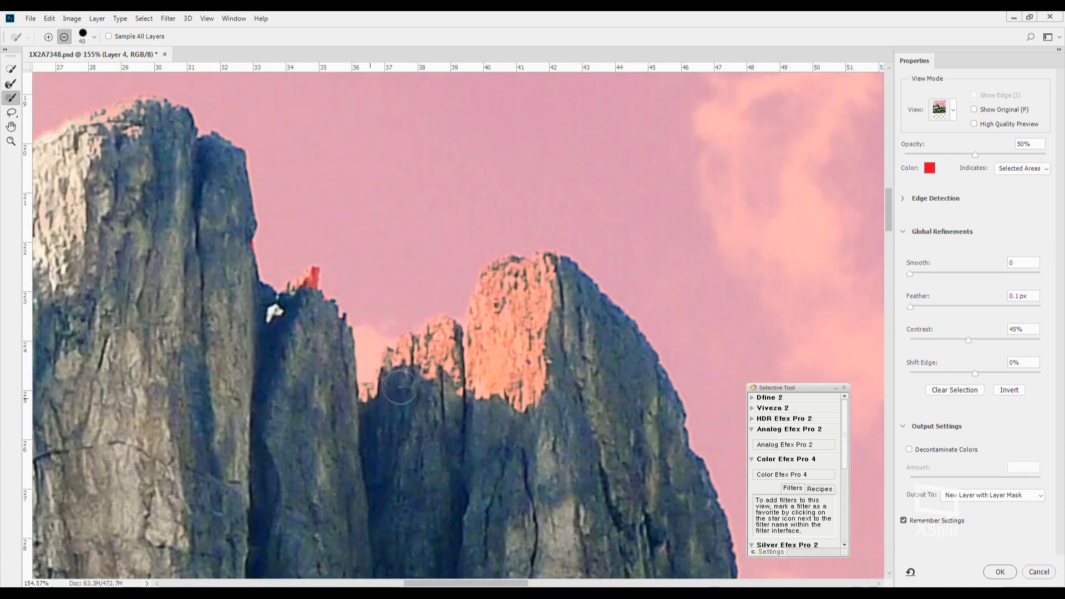
mouse_move(436, 339)
mouse_down()
mouse_move(452, 355)
mouse_move(472, 350)
mouse_move(480, 324)
mouse_up()
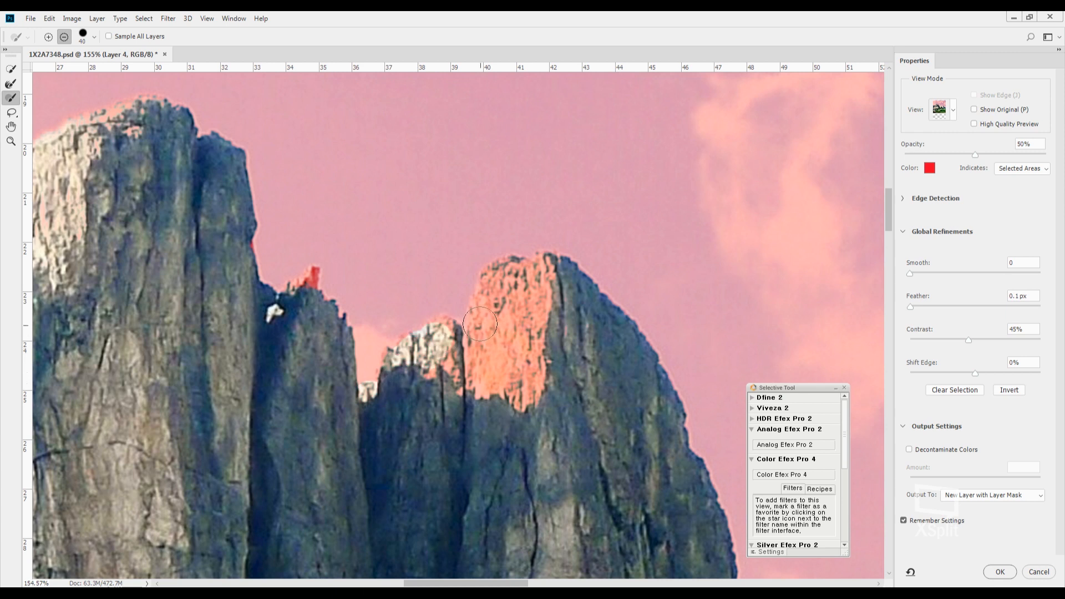
drag(522, 278, 550, 282)
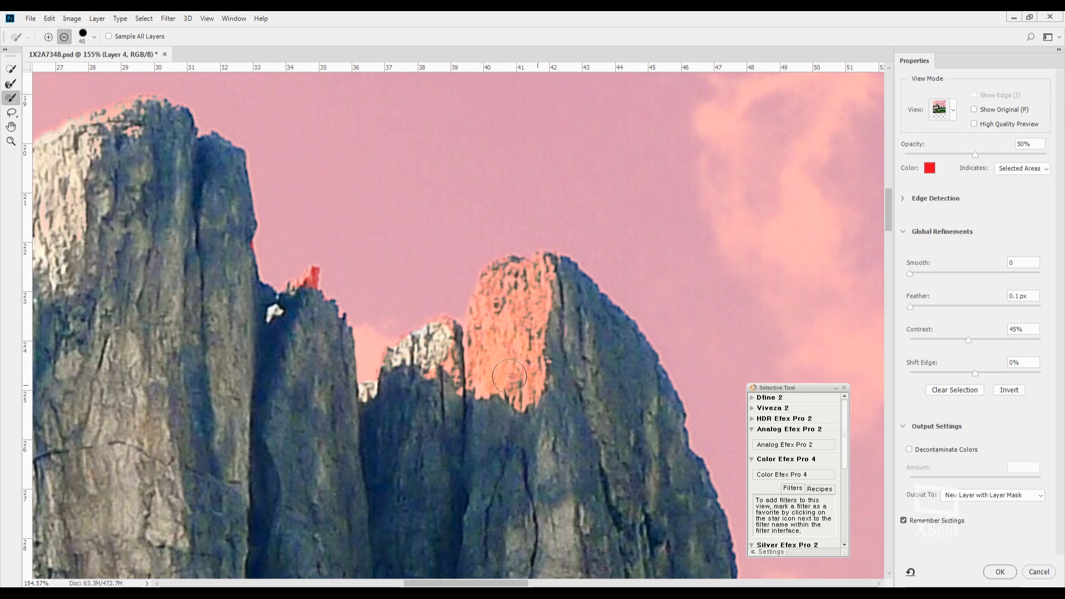
click(486, 397)
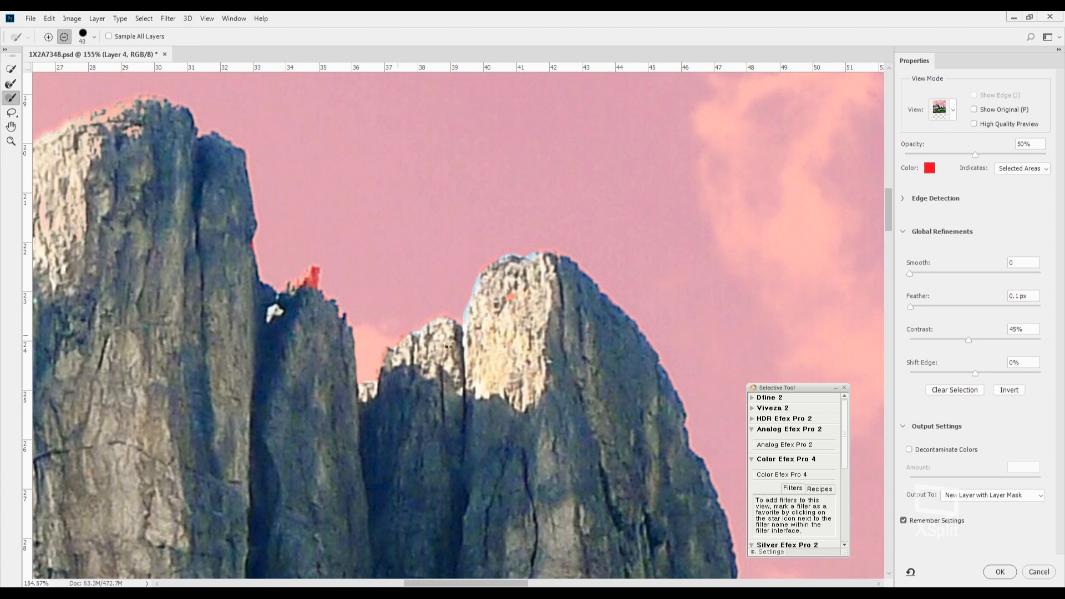
Step: Add the blue fringe beside the taller rounded tower to the sky selection at size 40 and refine its edge at size 80
key(alt)
key(alt)
key(alt)
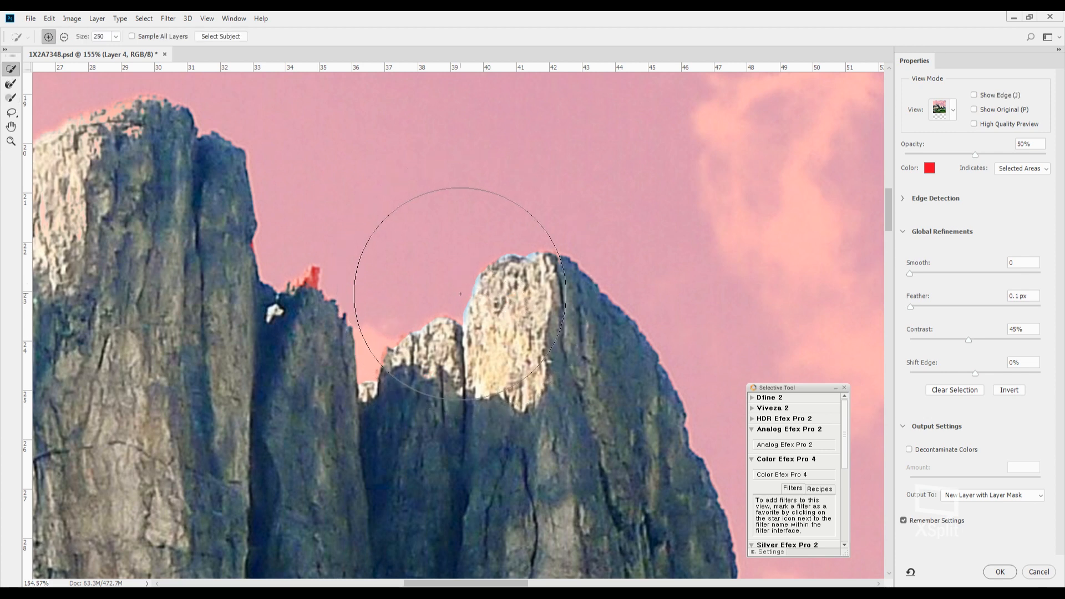
drag(462, 308, 478, 252)
drag(493, 303, 502, 330)
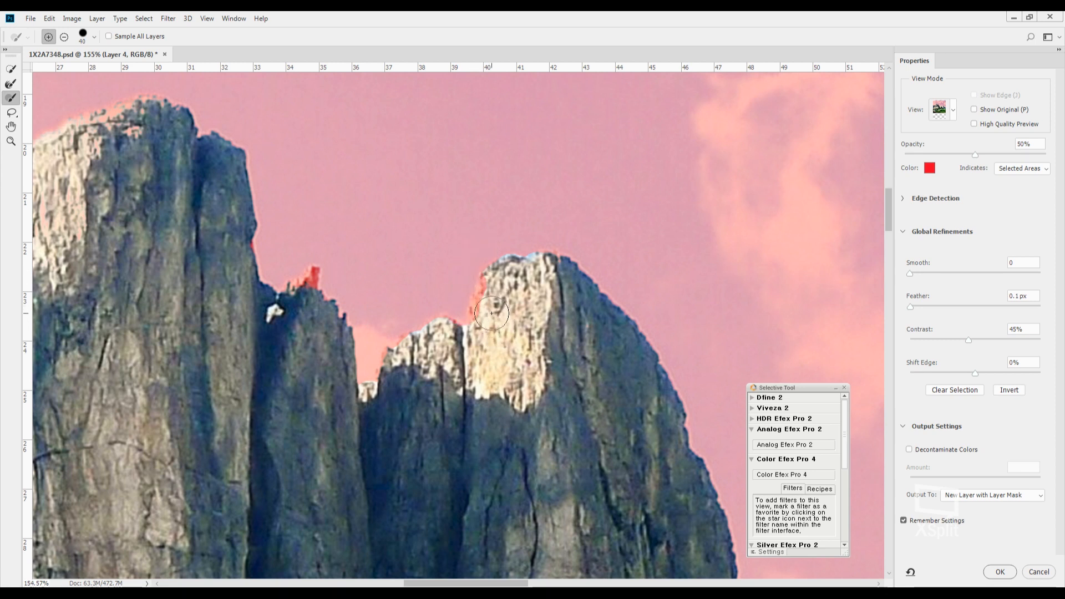
key(r)
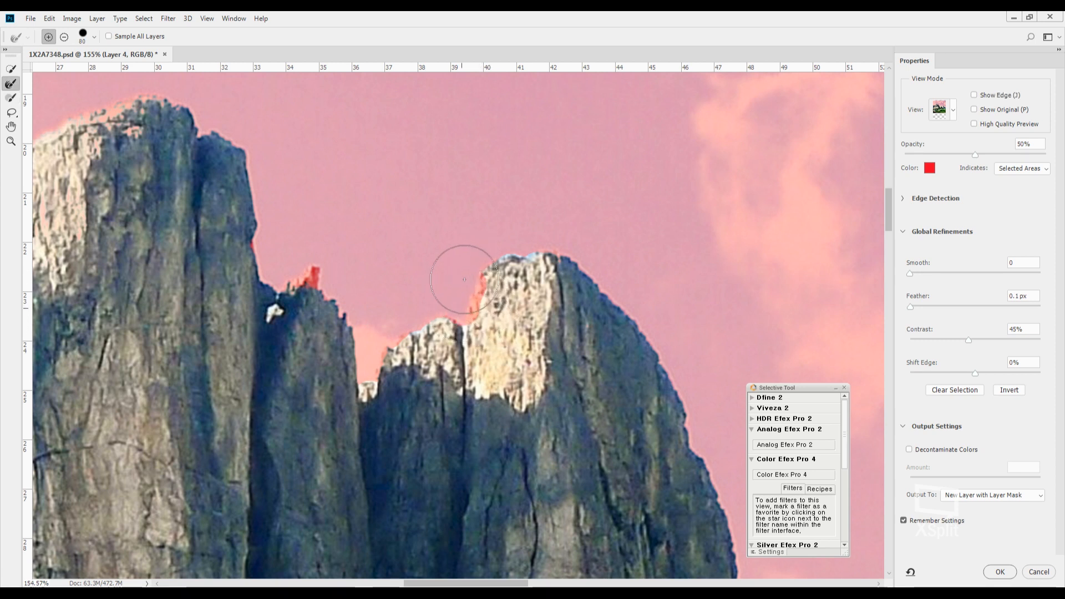
mouse_move(464, 279)
mouse_down()
mouse_move(452, 285)
mouse_move(476, 274)
mouse_move(528, 349)
mouse_move(497, 223)
mouse_move(512, 336)
mouse_up()
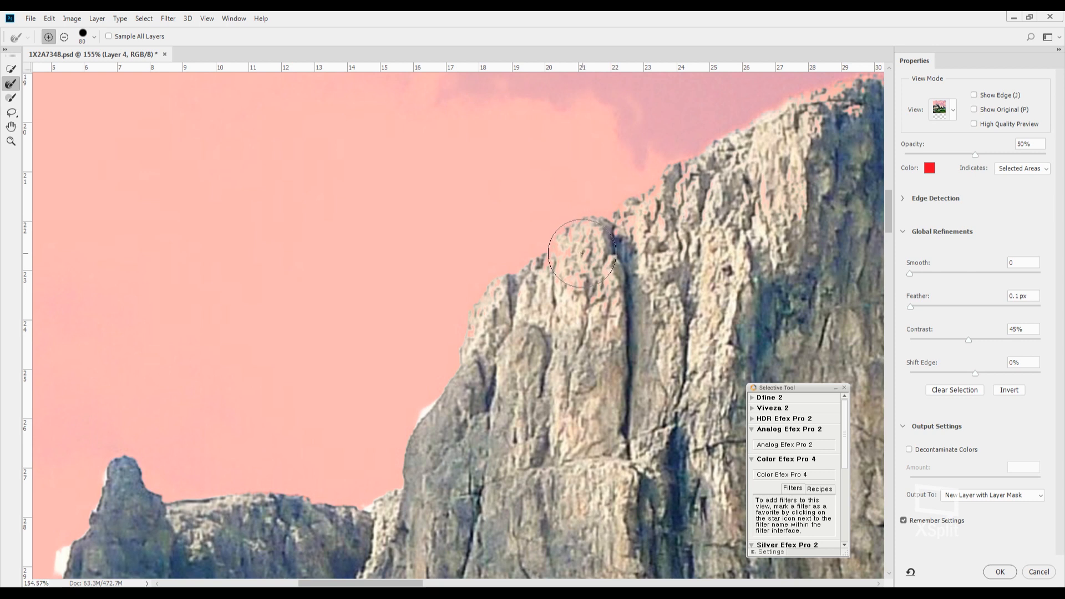
Step: Refine the selection edge along the tall cliff's sunlit slope with the Refine Edge Brush at size 125
key(bracketright)
key(bracketright)
key(bracketright)
mouse_move(586, 268)
mouse_down()
mouse_move(652, 215)
mouse_move(754, 193)
mouse_move(661, 221)
mouse_move(641, 203)
mouse_move(580, 233)
mouse_up()
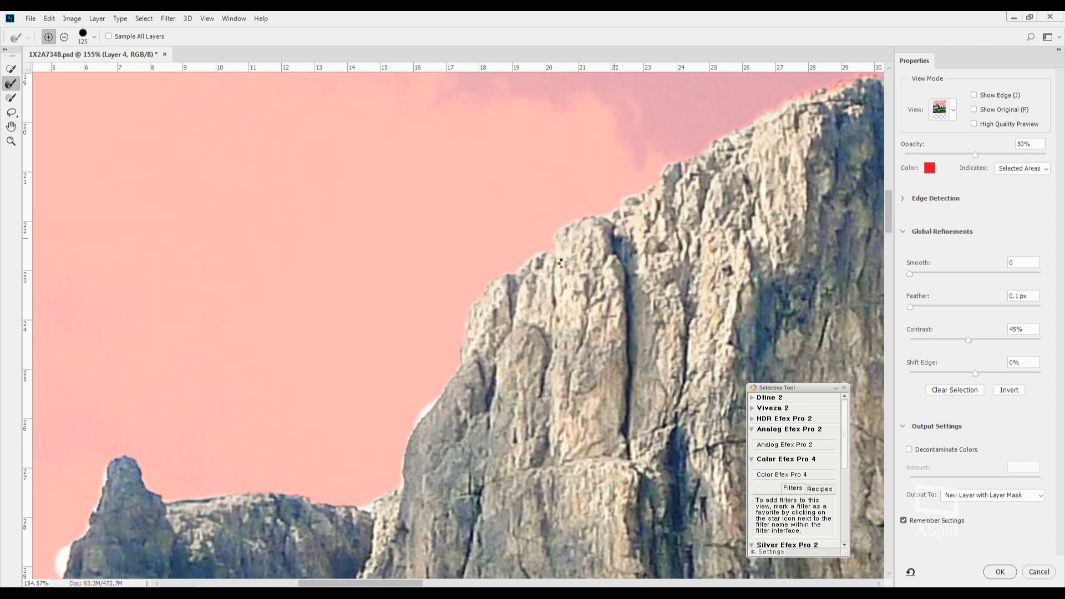
drag(624, 223, 527, 284)
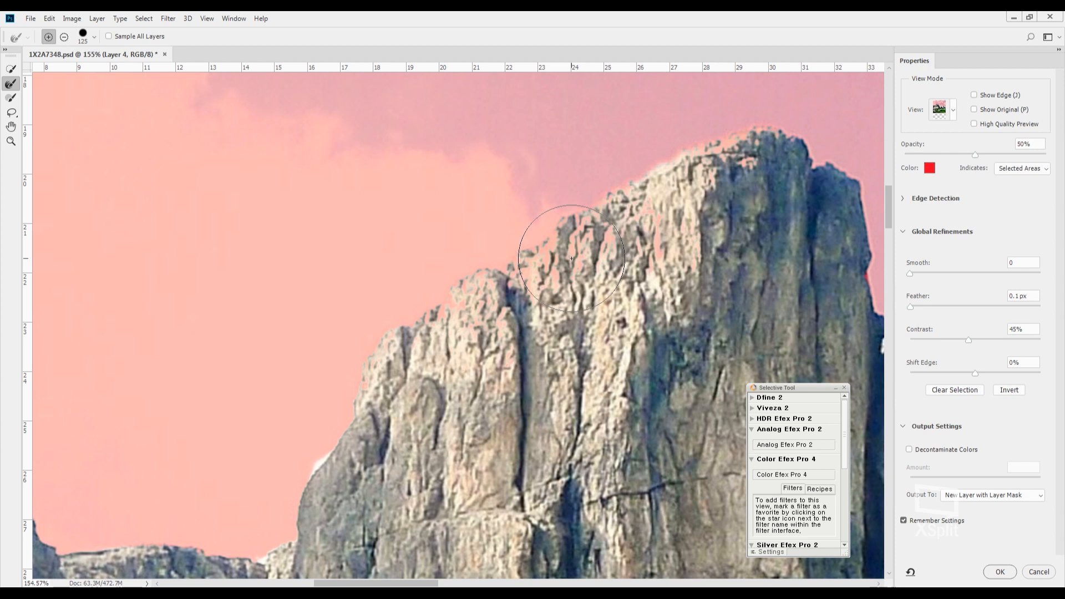
Step: Subtract the remaining specks on the tall cliff's sunlit face and summit from the selection with the Brush at size 40
key(b)
key(alt)
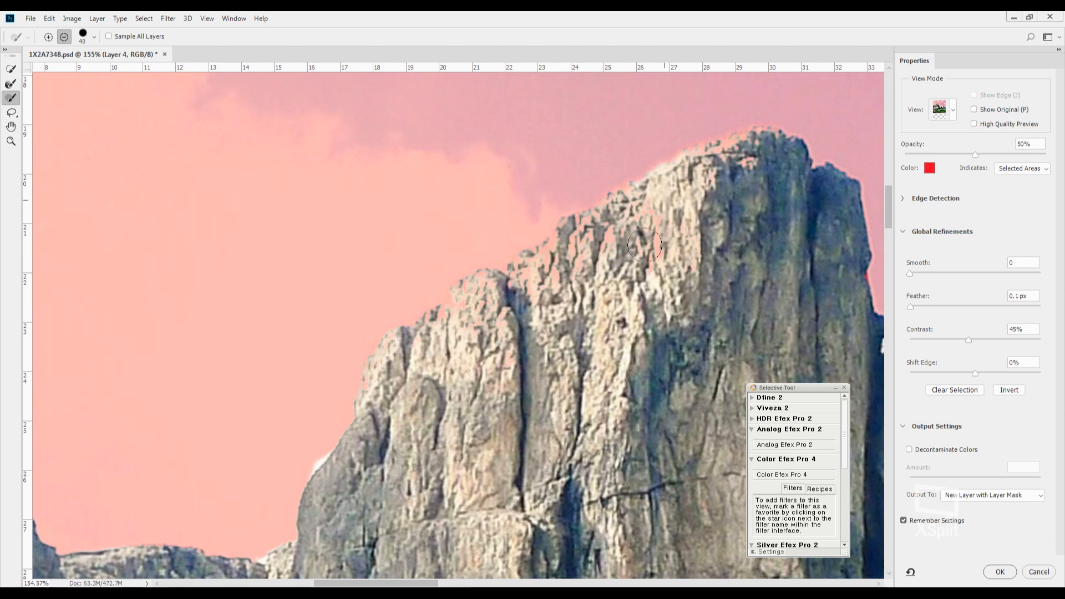
drag(591, 276, 425, 340)
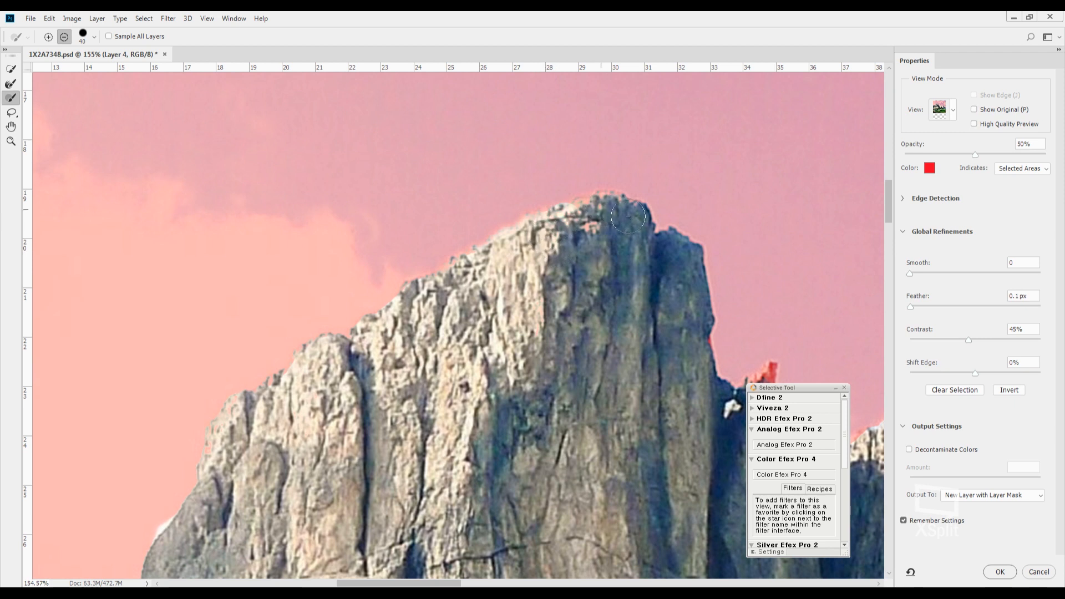
key(alt)
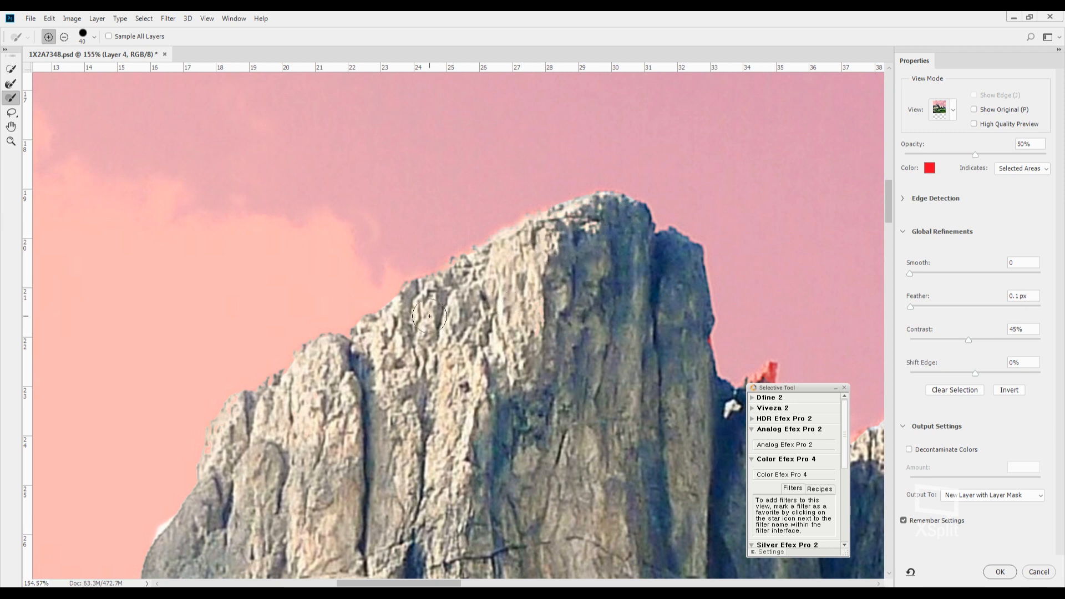
drag(342, 358, 608, 159)
key(alt)
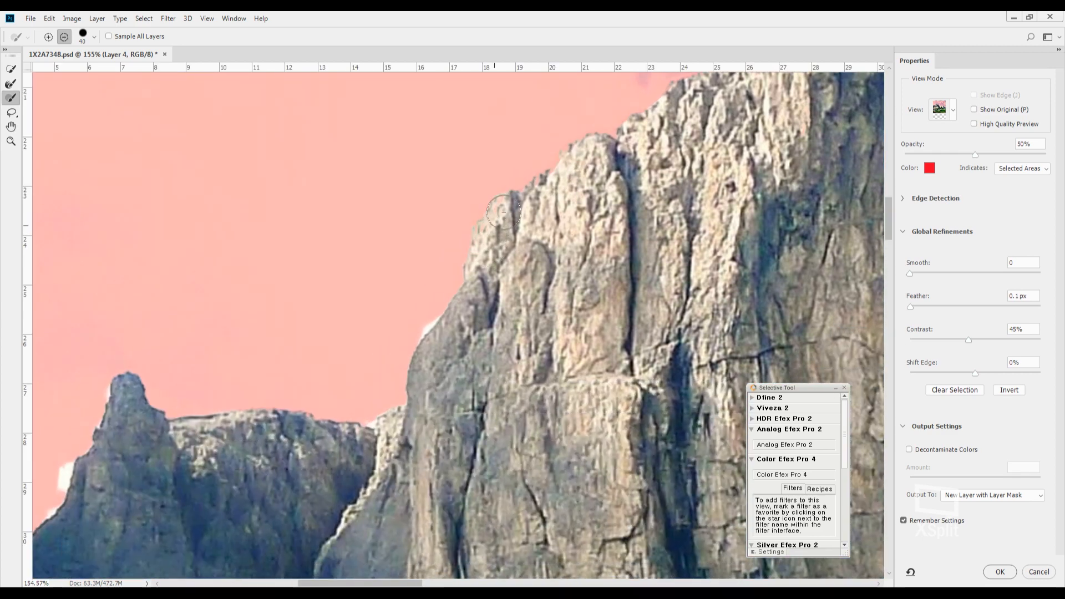
drag(281, 371, 602, 209)
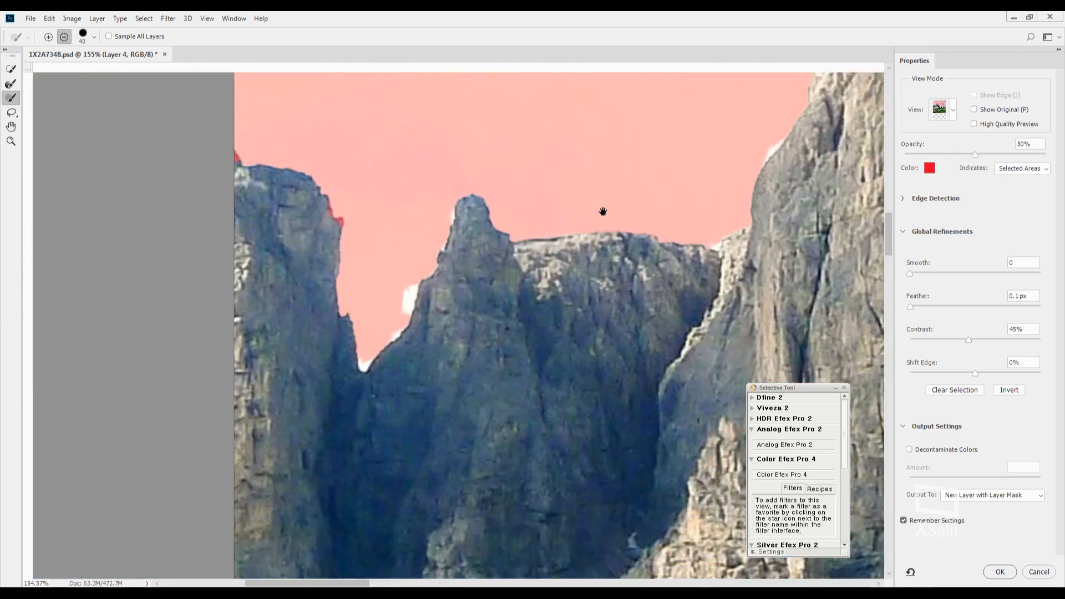
Step: Refine the selection in the V-shaped notch near the photo's left edge with the Refine Edge Brush at sizes 125 and 90
key(r)
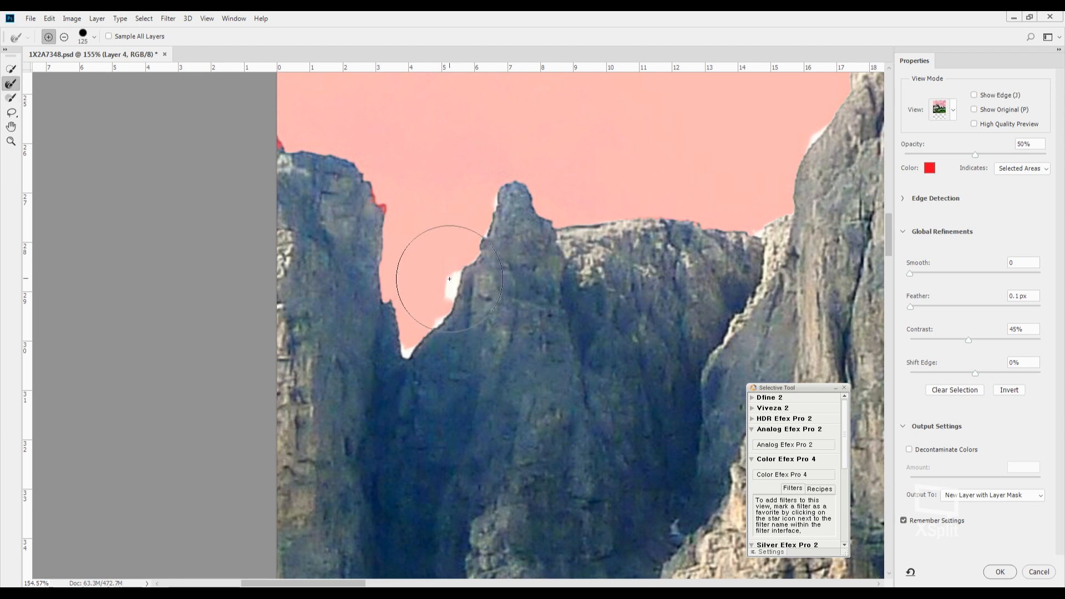
drag(448, 286, 409, 343)
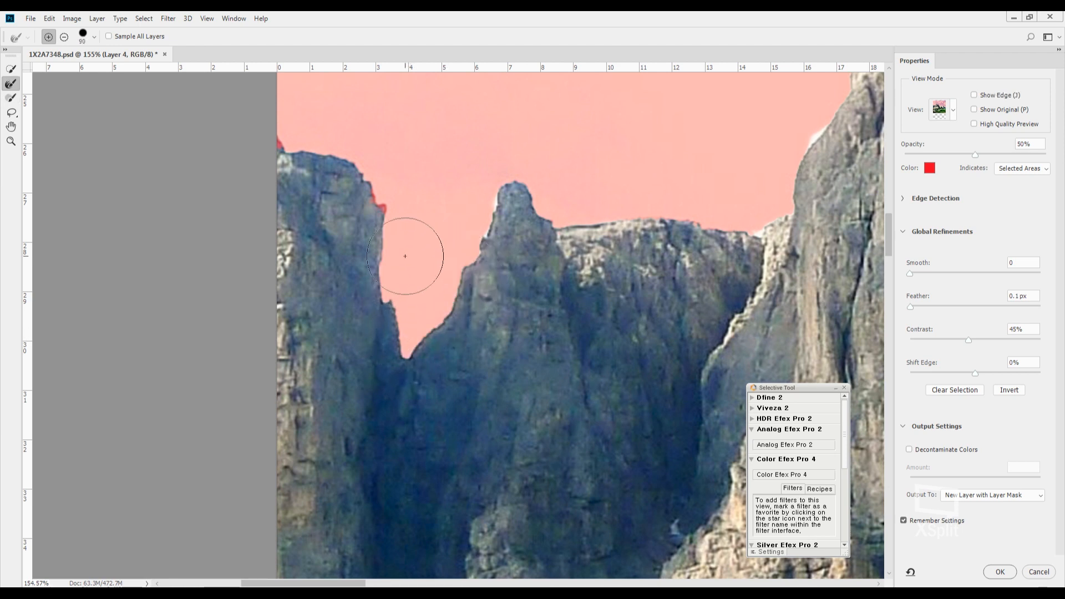
drag(406, 212, 443, 329)
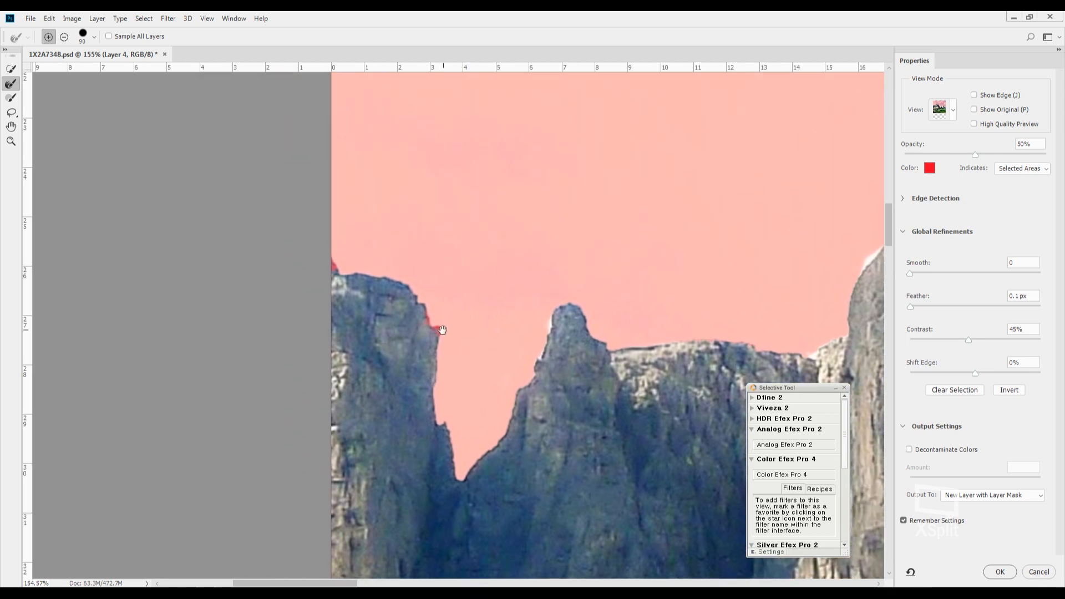
drag(489, 301, 311, 276)
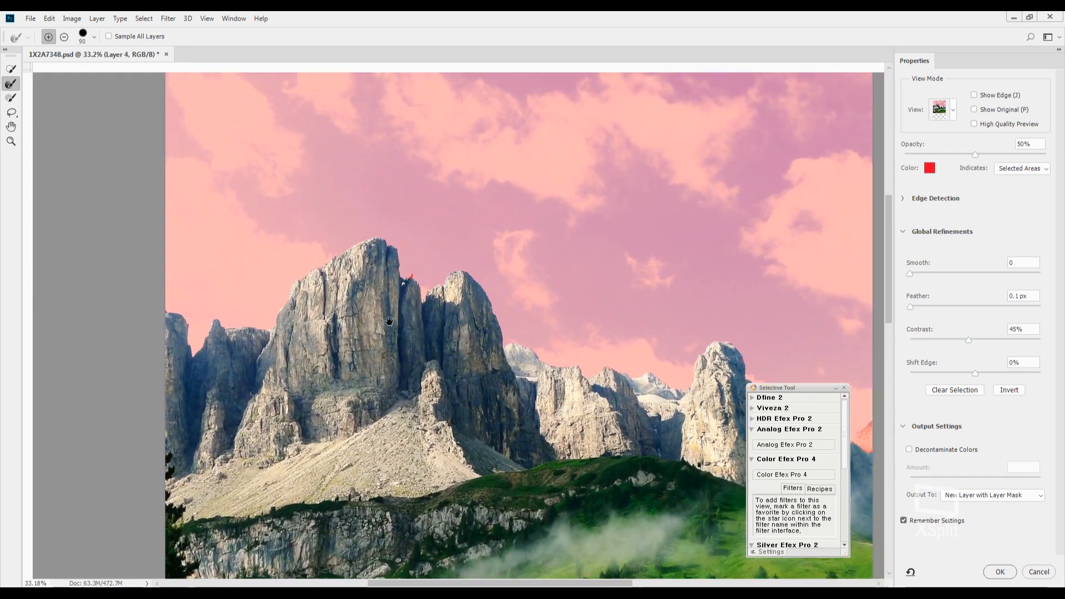
Step: Subtract the small rock spike between the tall cliff and the rounded towers from the selection with the Brush at size 10
scroll(377, 282, up, 8)
key(b)
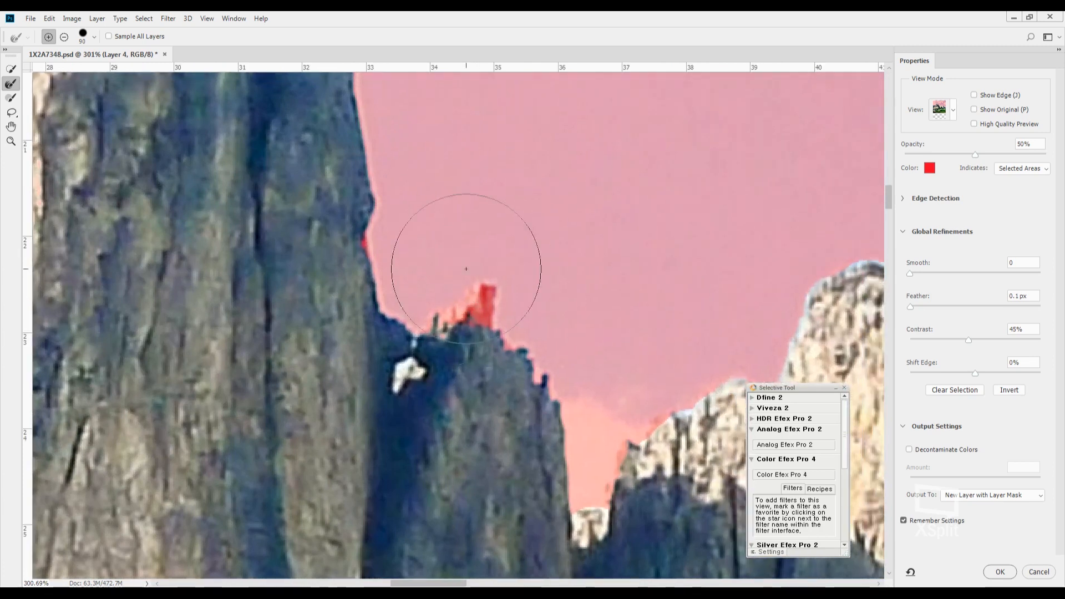
key(bracketleft)
key(bracketleft)
key(bracketleft)
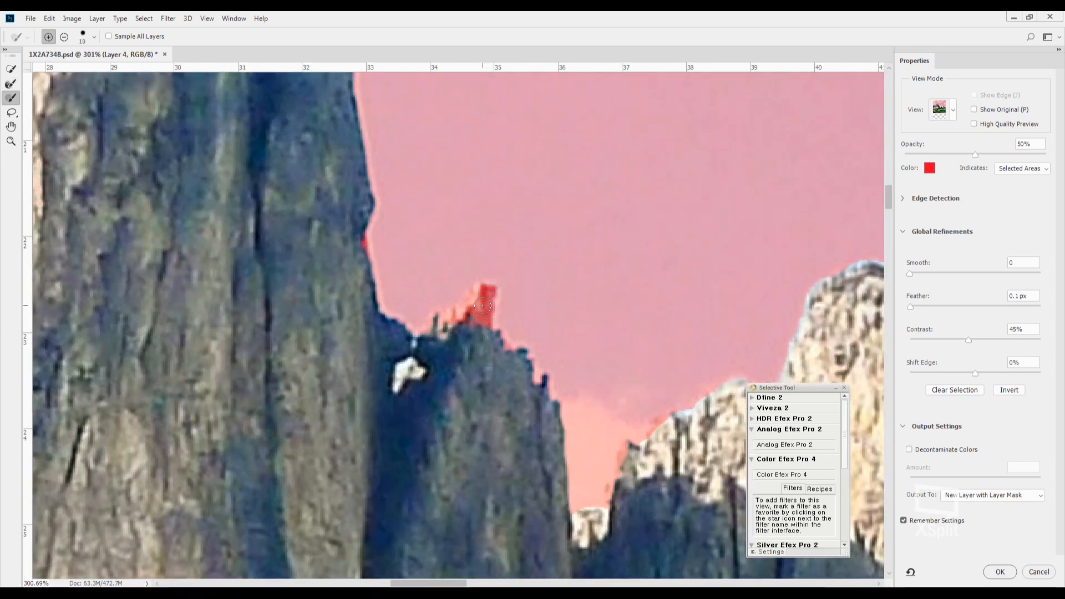
key(alt)
drag(469, 321, 482, 297)
scroll(467, 330, down, 10)
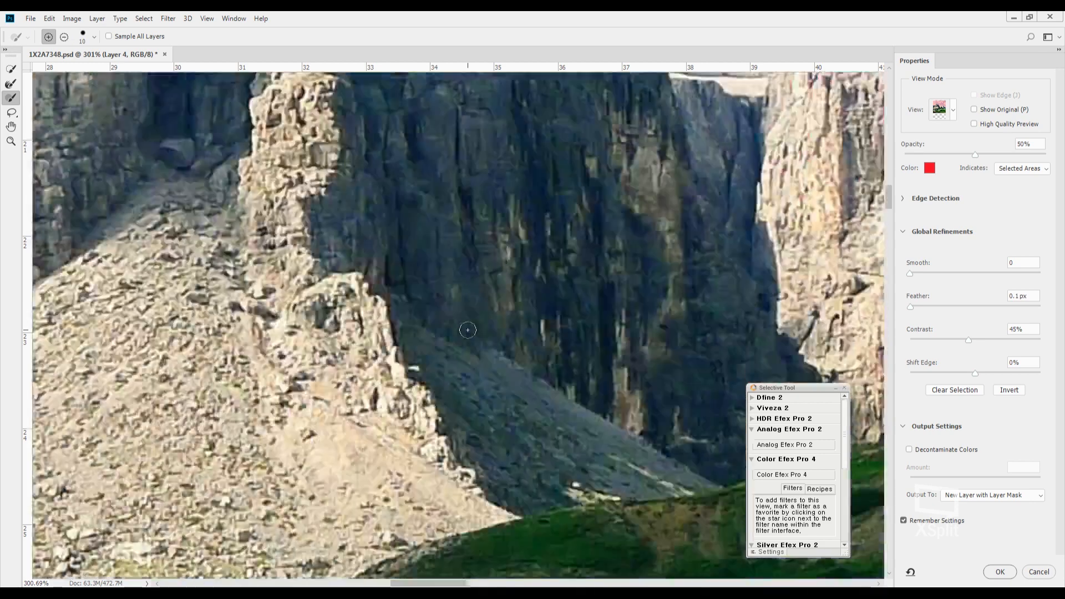
Step: Invert the selection and output it to a new layer with layer mask, showing Layer 1 copy, Layer 2 copy and Layer 3 copy again
key(l)
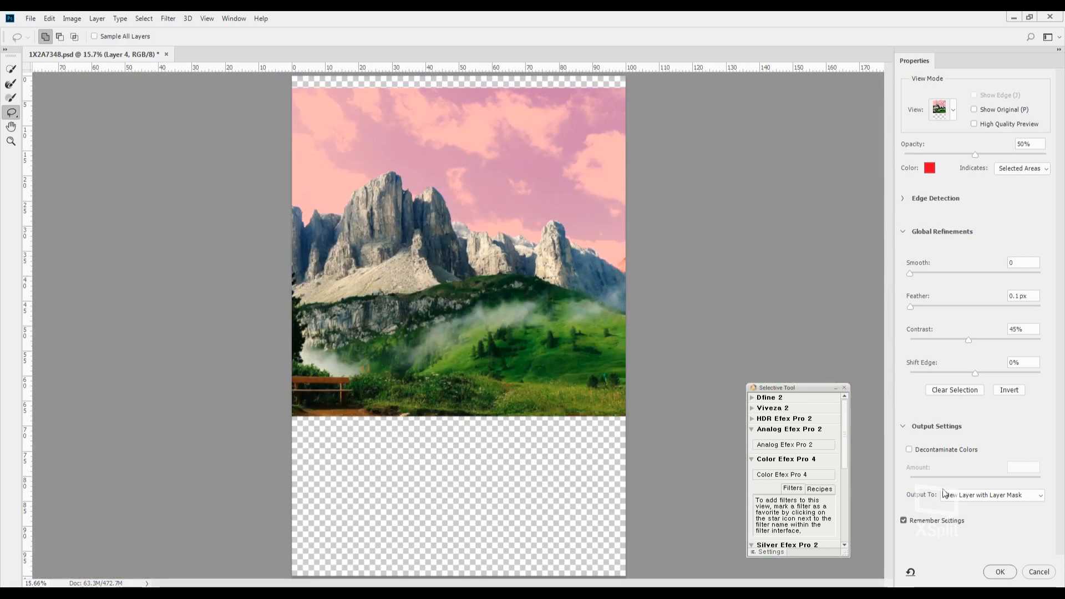
click(1011, 392)
click(1000, 572)
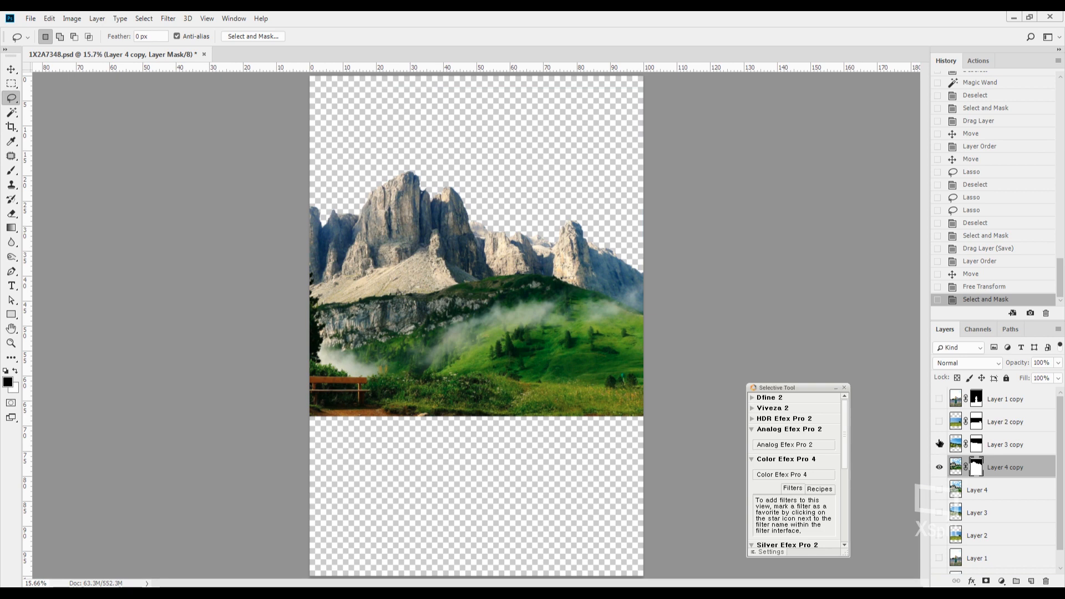
drag(939, 444, 941, 399)
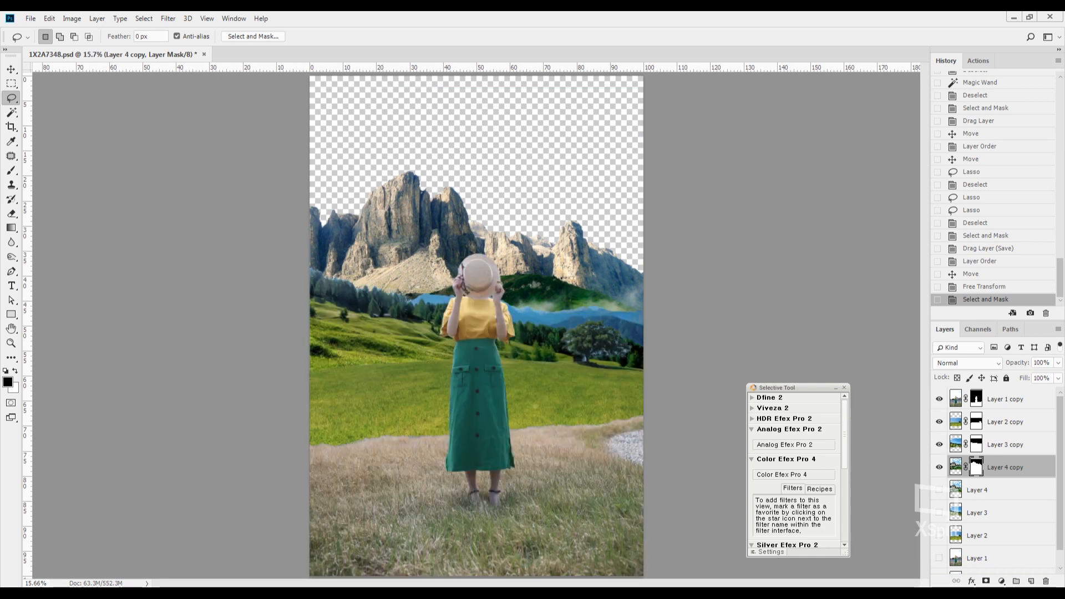
Step: Open the sky photo cloud-11.jpg and float it in its own window over the composite
drag(916, 52, 769, 51)
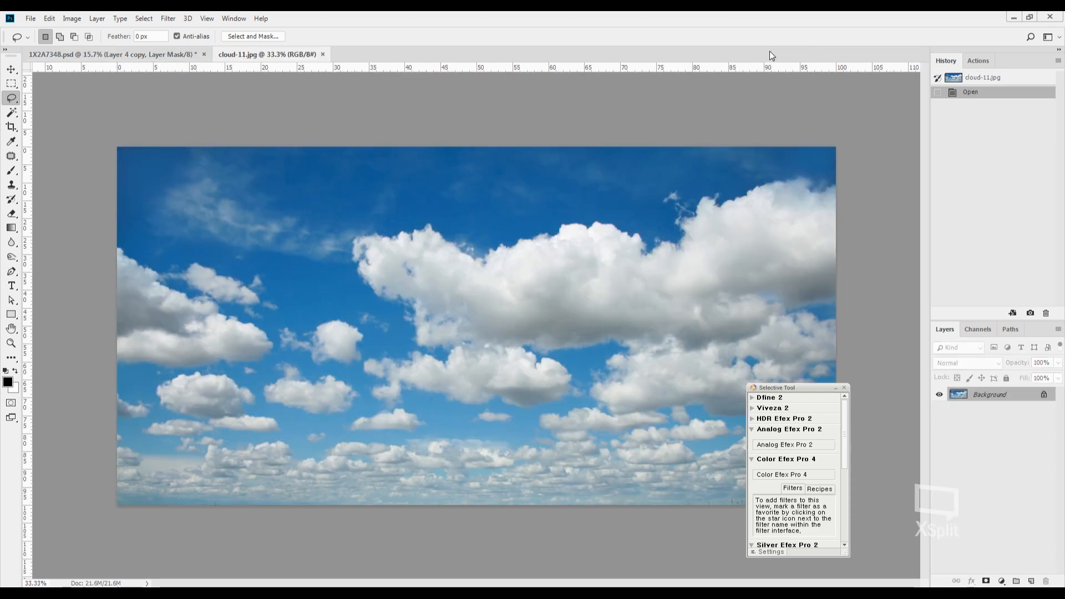
drag(326, 57, 343, 206)
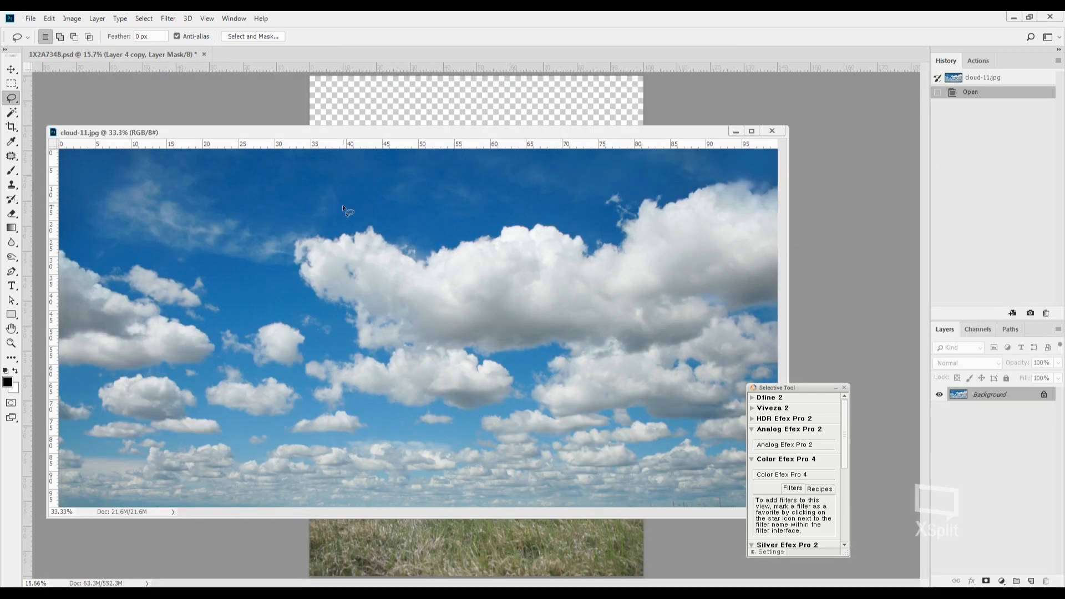
Step: Copy the cloud-11.jpg sky into the composite as Layer 5, close the sky file, and place the layer beneath Layer 4 copy
drag(526, 150, 542, 95)
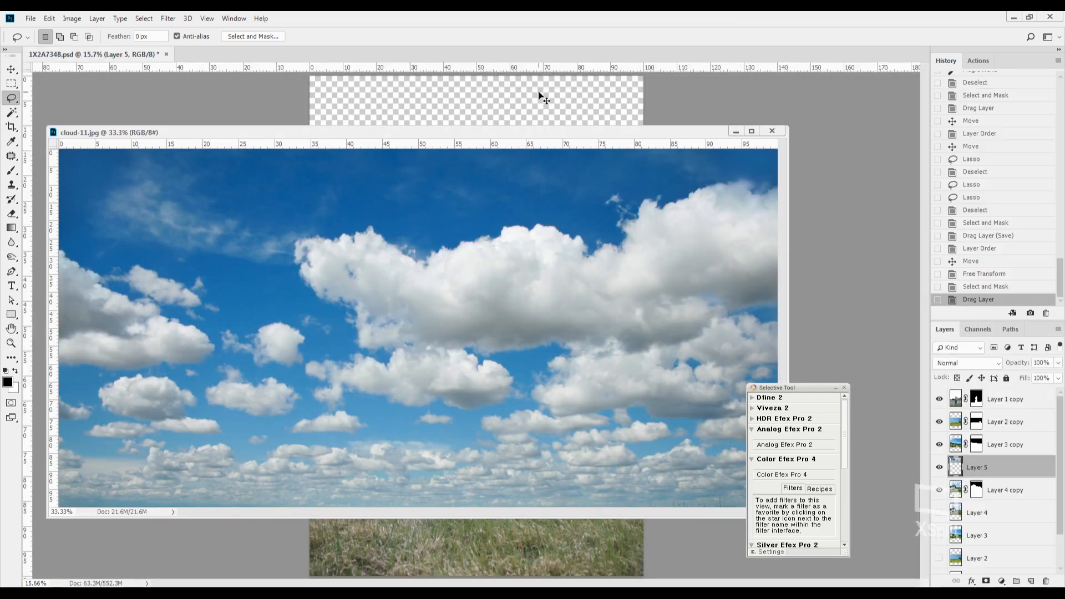
click(516, 199)
key(ctrl+w)
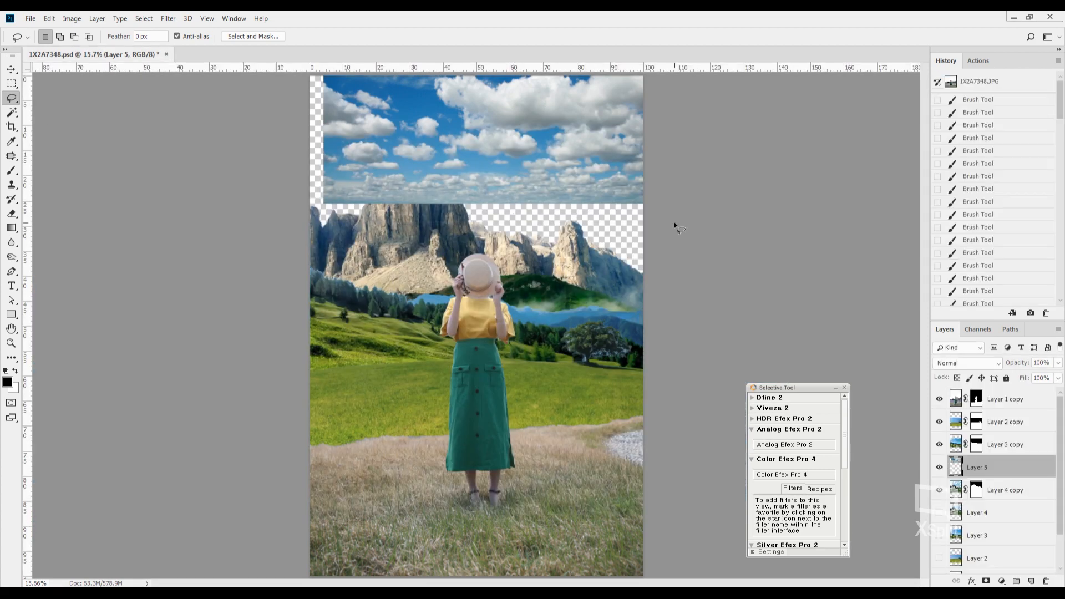
drag(1016, 469, 1017, 501)
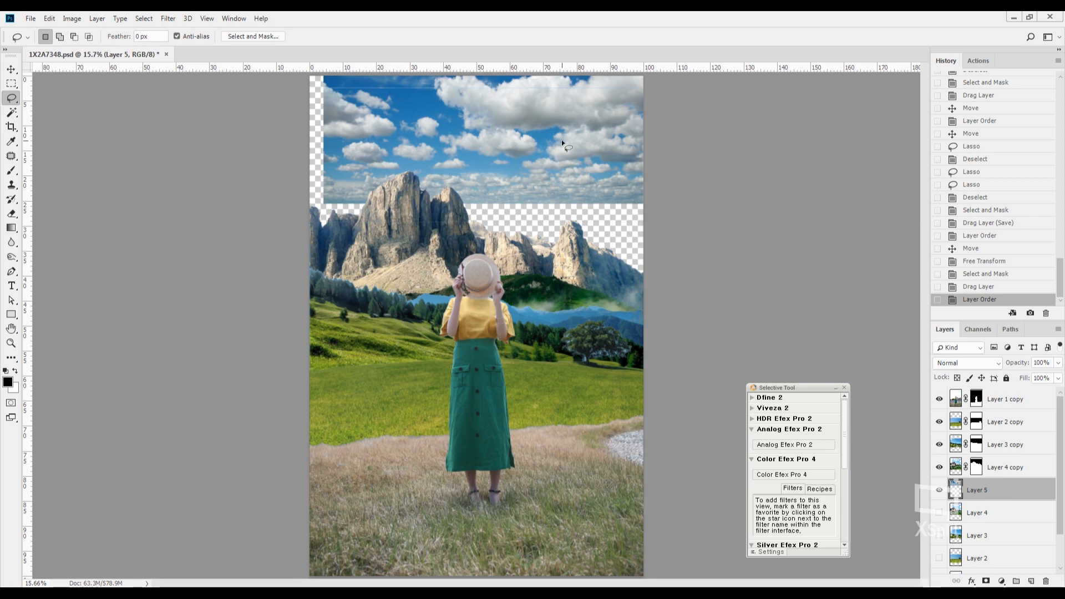
Step: Move the sky layer down behind the mountains and scale it to about 126% so it covers the whole sky area
drag(571, 123, 560, 198)
key(ctrl+t)
key(ctrl+minus)
drag(352, 162, 301, 98)
key(l)
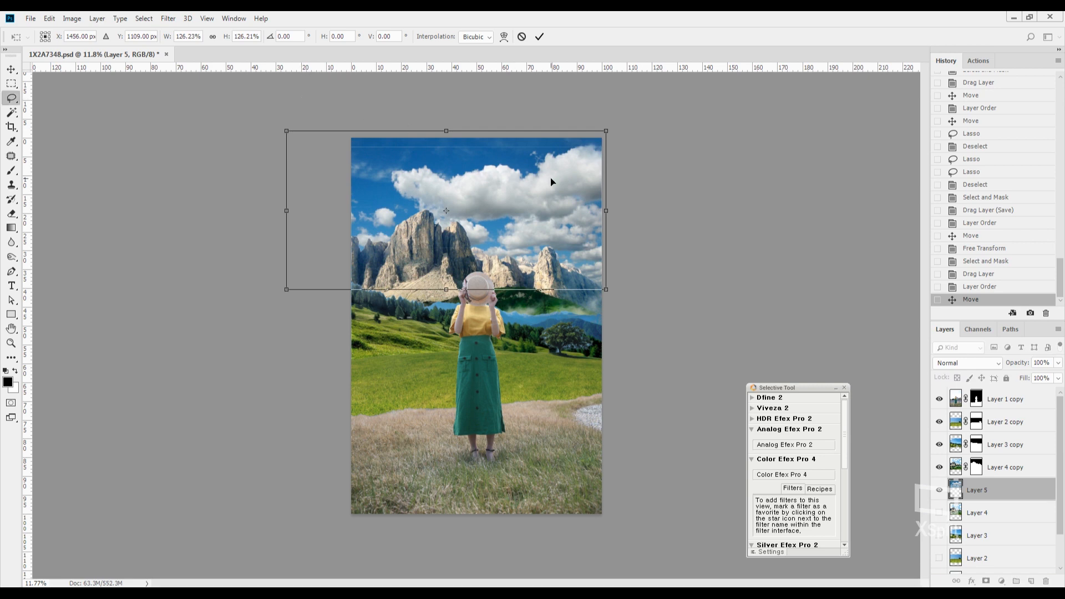
scroll(552, 179, up, 8)
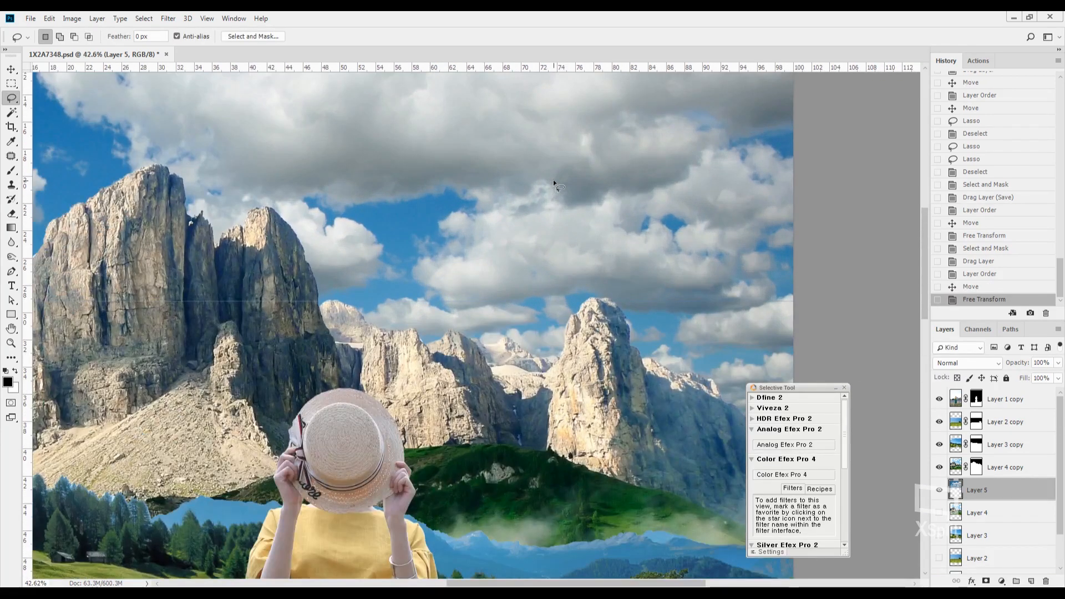
scroll(553, 180, down, 6)
Step: Dock the Layers panel in its own column beside the History panel and move the Selective Tool palette clear of it
drag(736, 232, 721, 176)
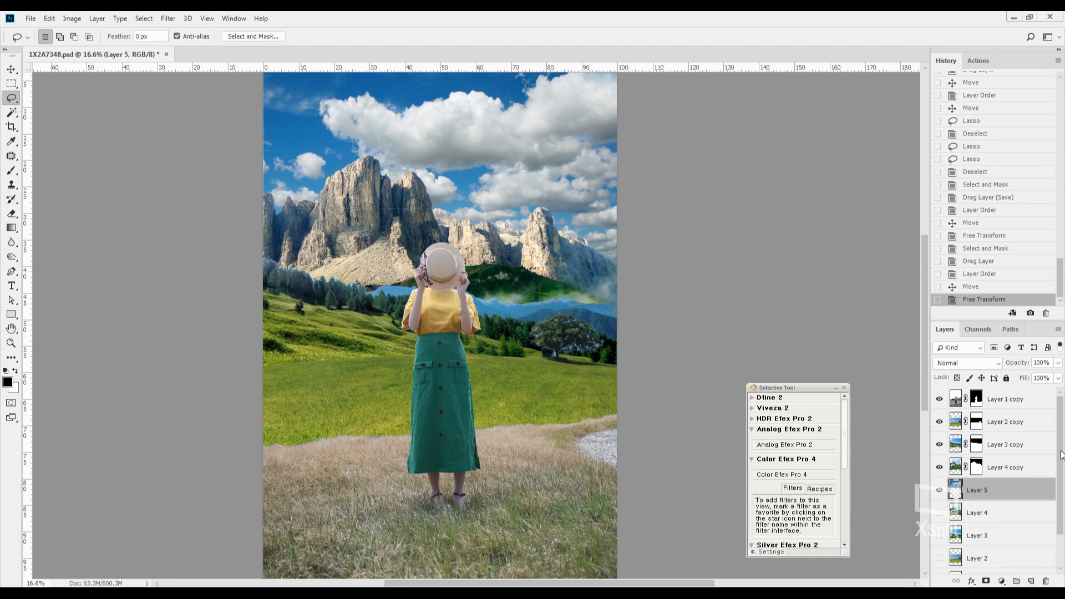
drag(951, 334, 932, 59)
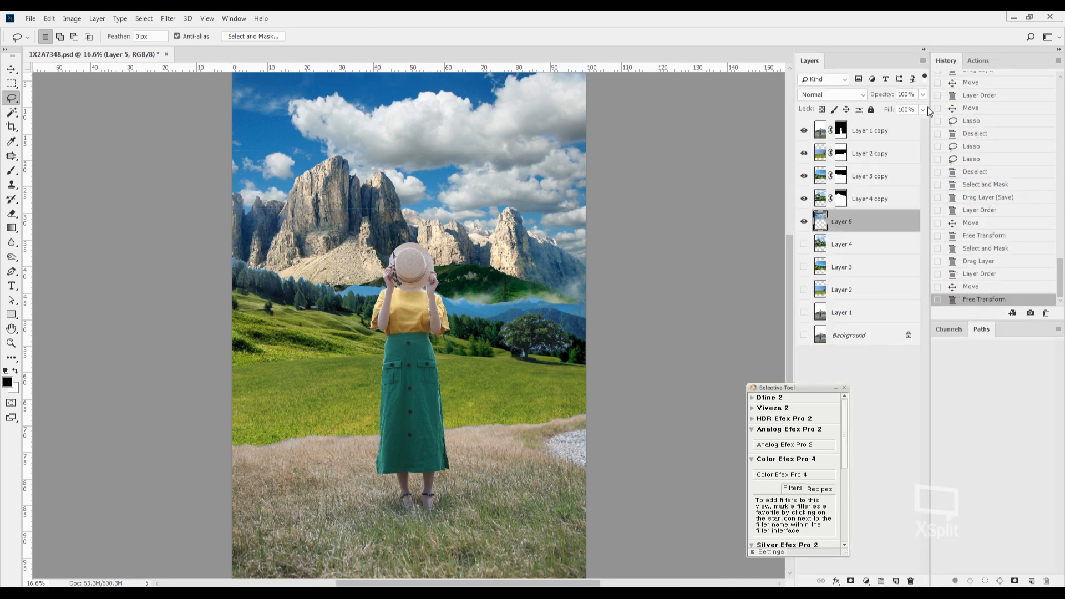
drag(801, 387, 742, 407)
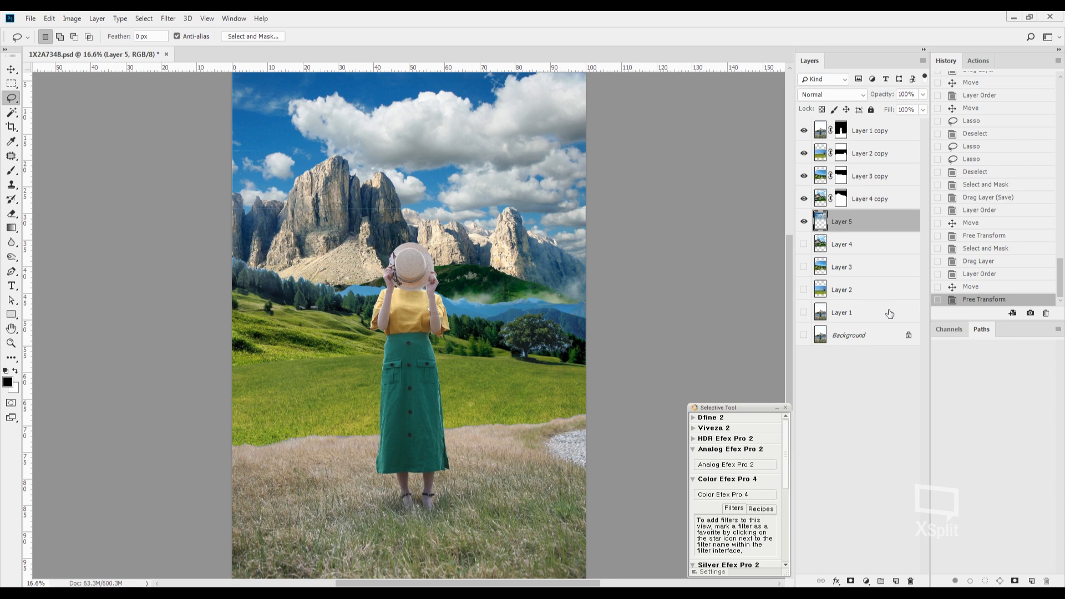
Step: Review the composite by hiding the four masked copy layers and showing them again one at a time, from Layer 4 copy up to Layer 1 copy
click(880, 249)
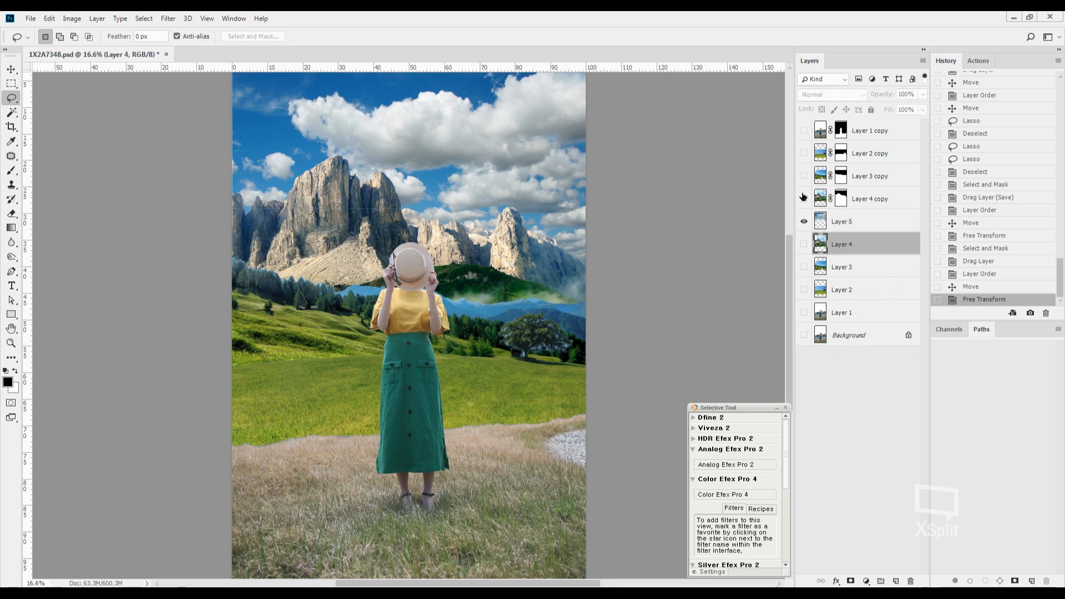
click(803, 198)
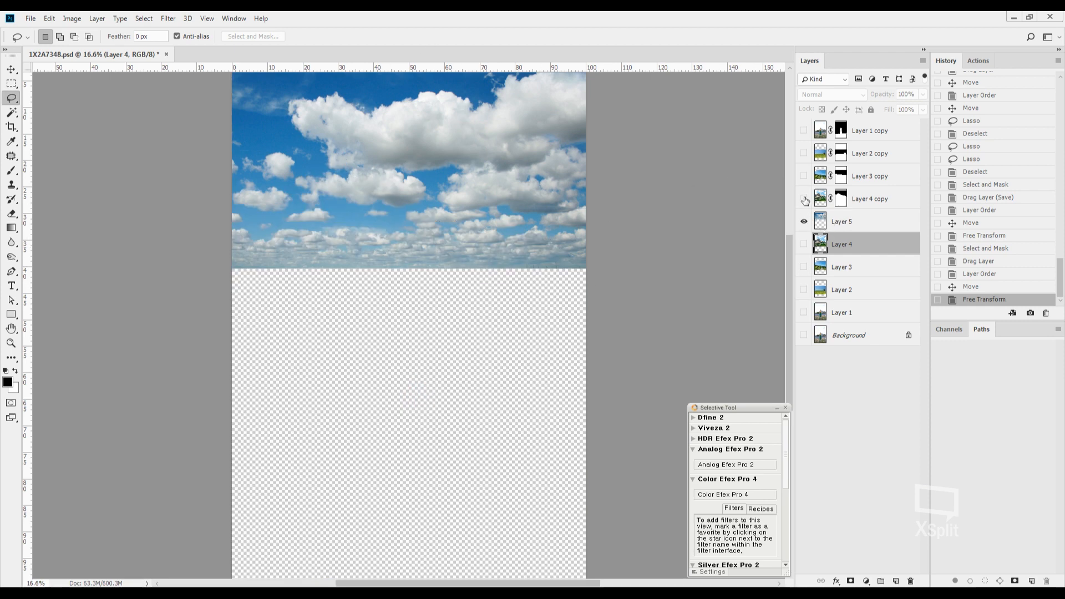
click(804, 199)
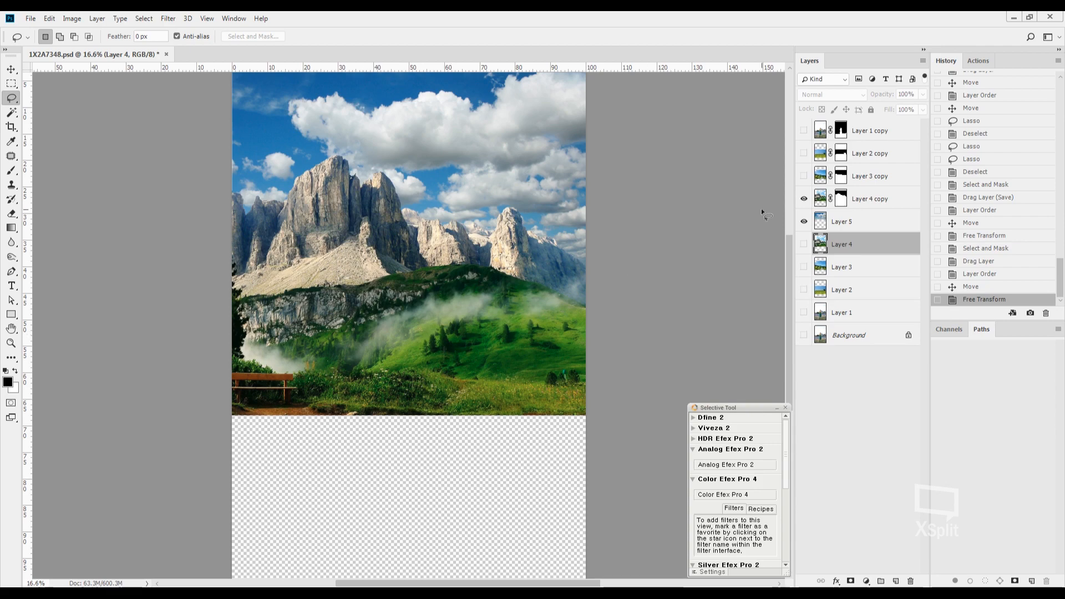
click(804, 176)
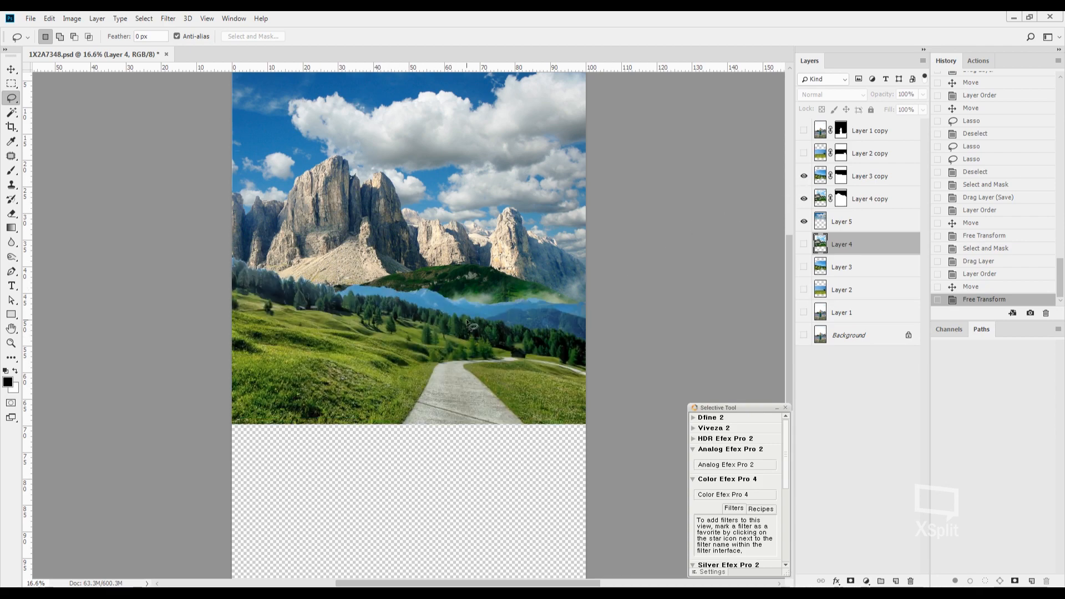
scroll(471, 326, up, 5)
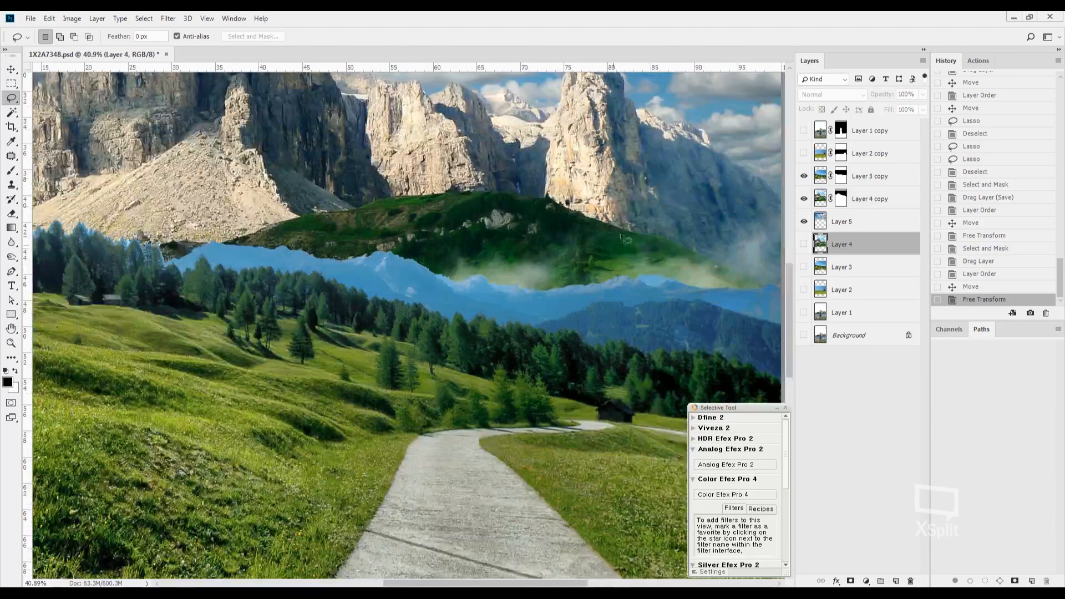
click(804, 153)
scroll(531, 333, down, 5)
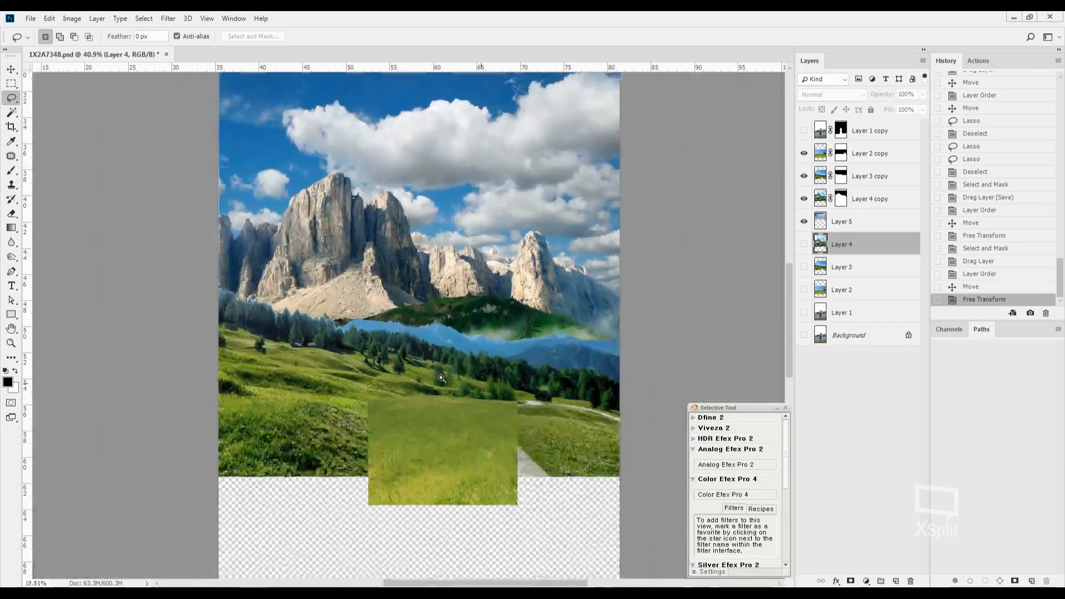
click(804, 130)
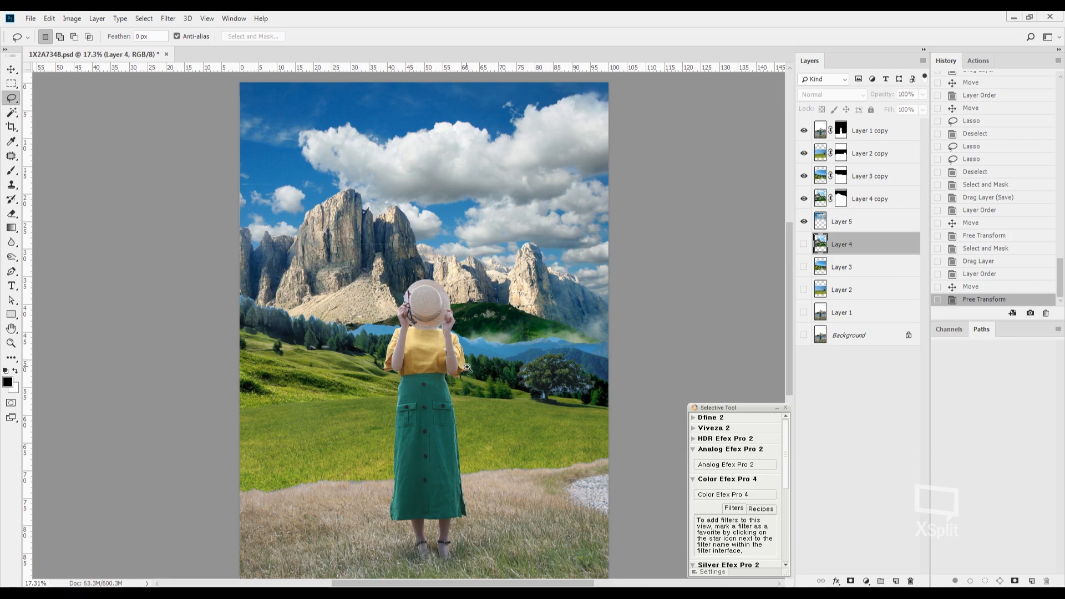
scroll(468, 367, down, 2)
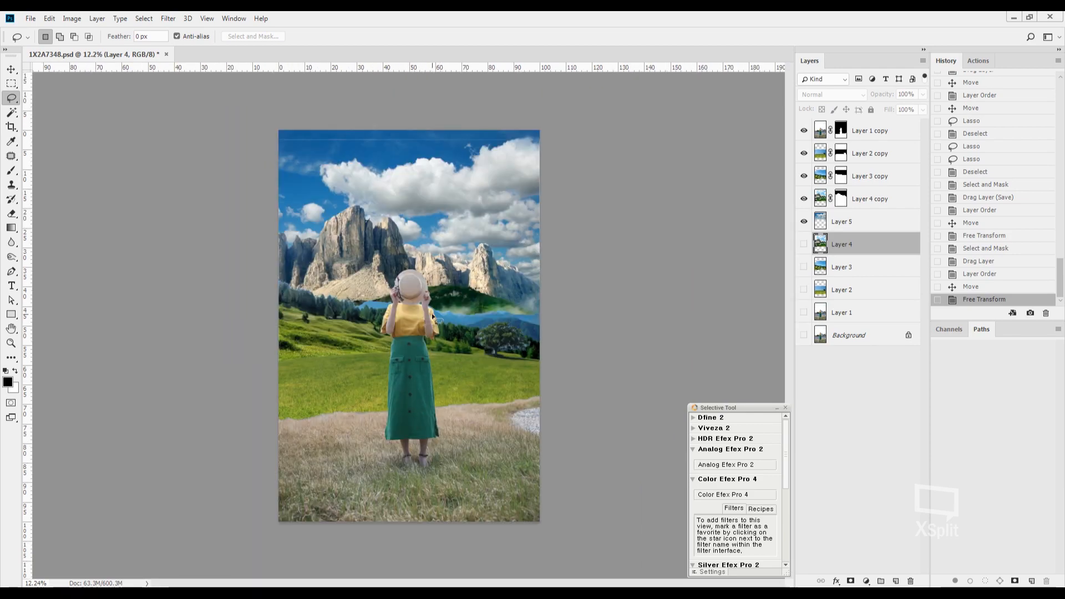
scroll(403, 277, up, 3)
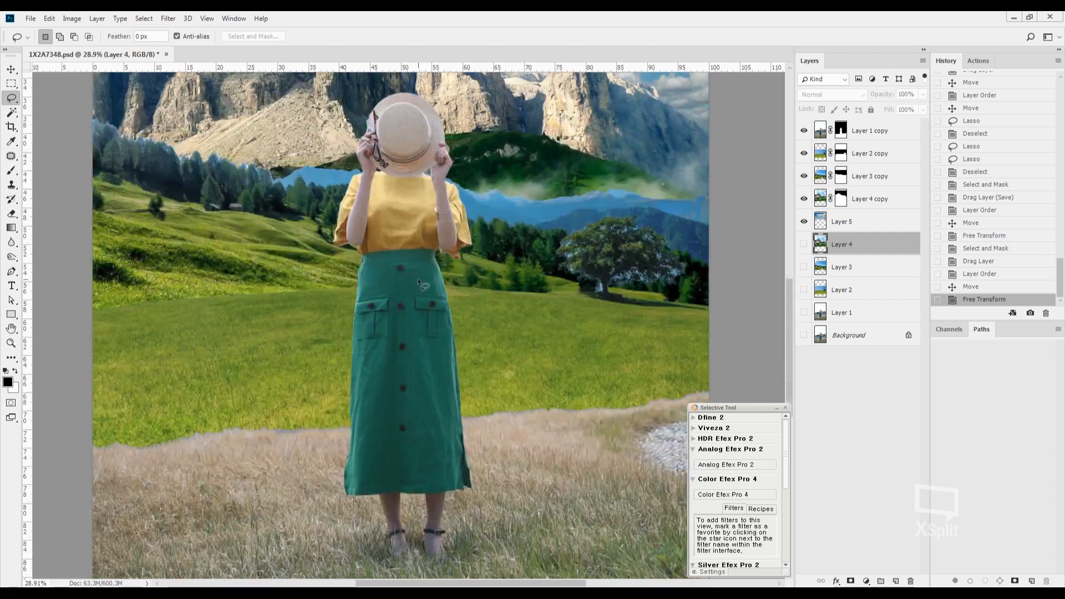
mouse_move(551, 382)
mouse_down()
mouse_move(733, 382)
mouse_move(651, 474)
mouse_up()
drag(266, 511, 416, 360)
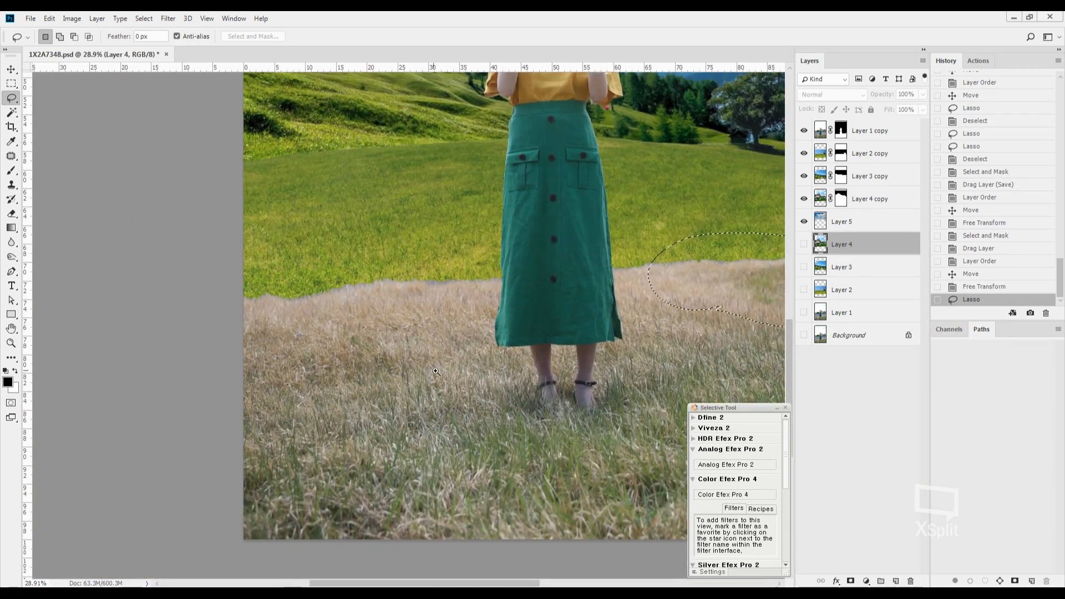
scroll(414, 349, down, 2)
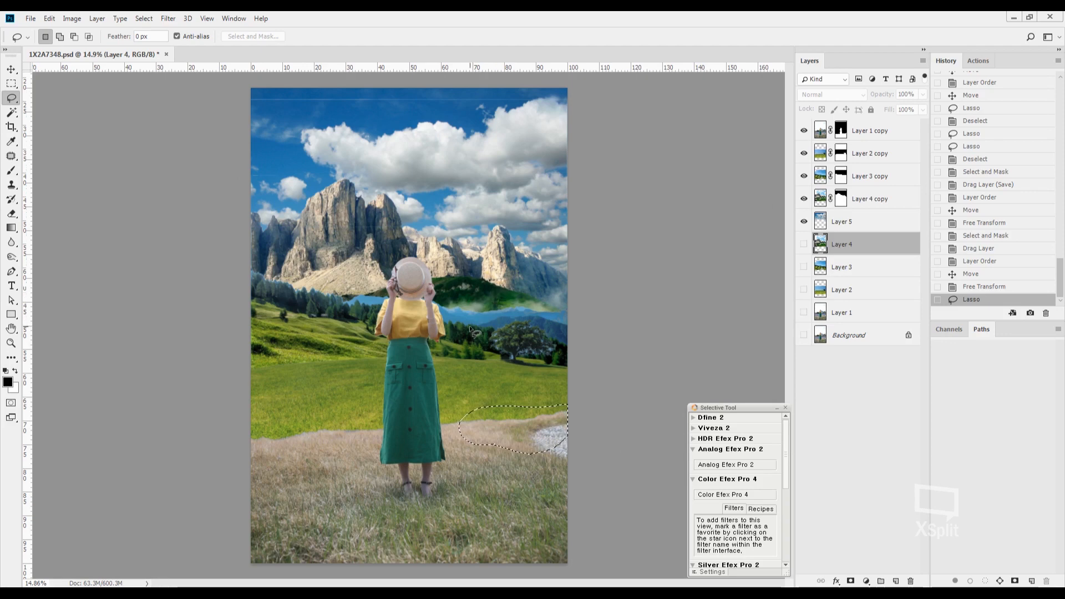
key(ctrl+d)
Step: Examine the thin horizontal line across the mountains and sky by toggling the visibility of Layer 5 and Layer 4 copy
scroll(477, 414, up, 3)
drag(483, 417, 492, 380)
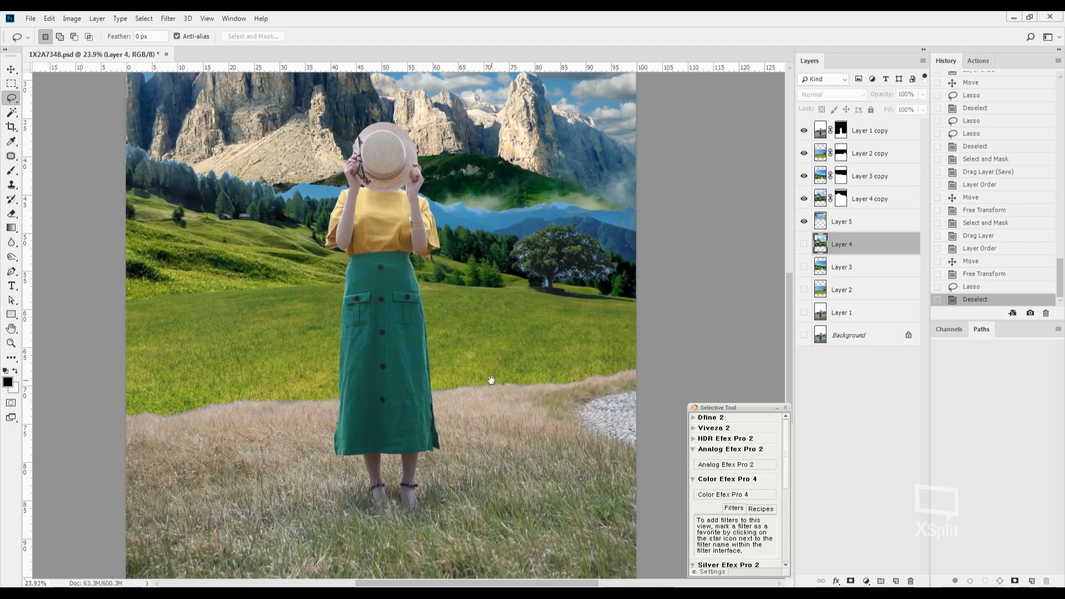
drag(399, 281, 415, 354)
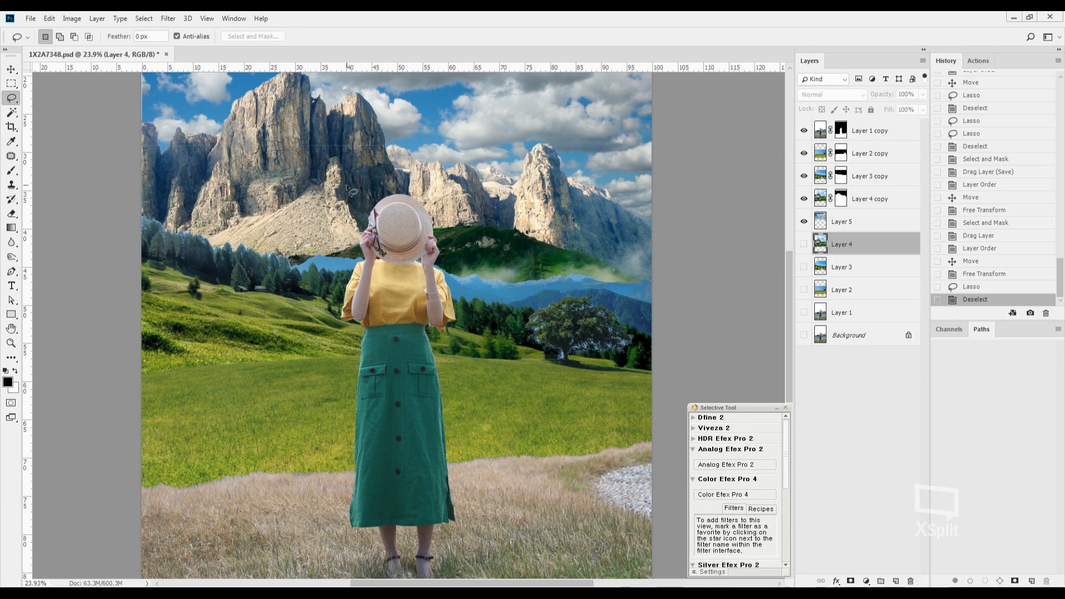
scroll(353, 192, up, 10)
drag(333, 172, 491, 238)
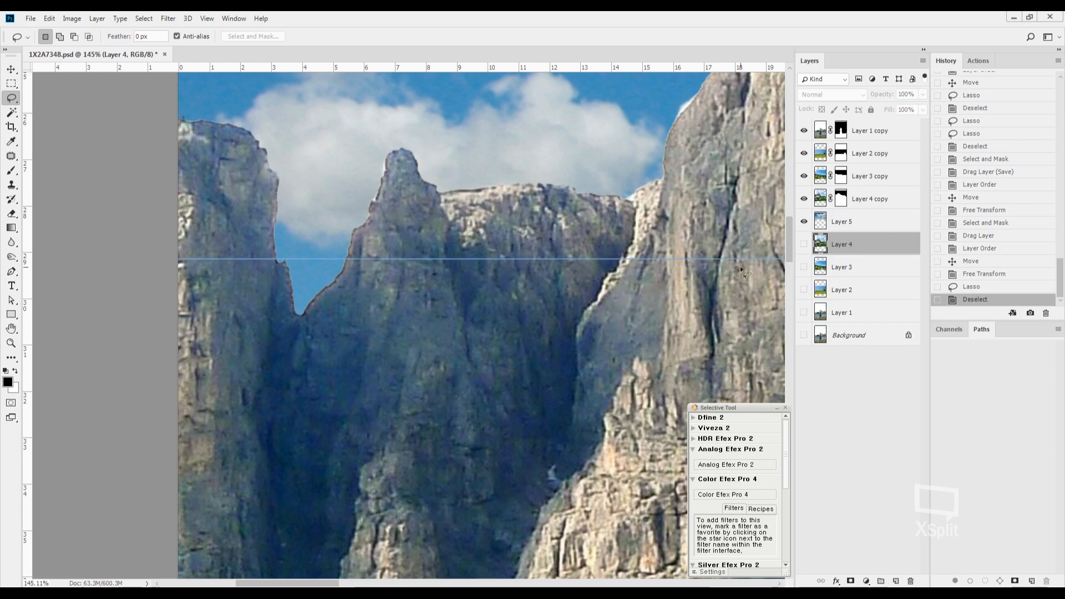
click(805, 222)
click(805, 222)
click(806, 199)
click(806, 199)
click(806, 199)
click(806, 199)
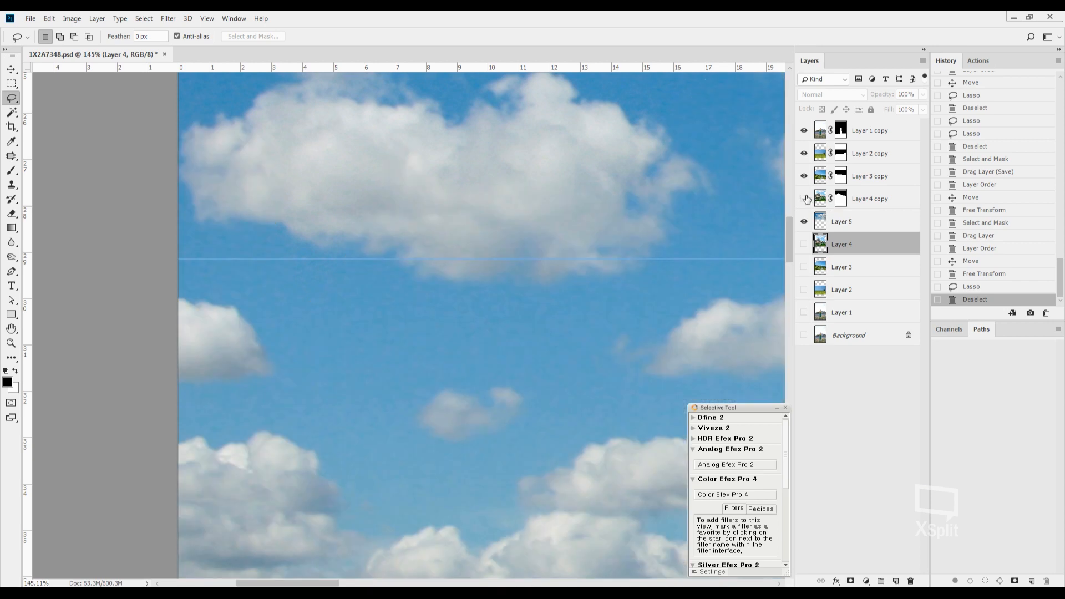
Step: Isolate Layer 2 copy by hiding Layer 3 copy, Layer 1 copy and Layer 5, and target its layer mask
click(805, 158)
click(865, 156)
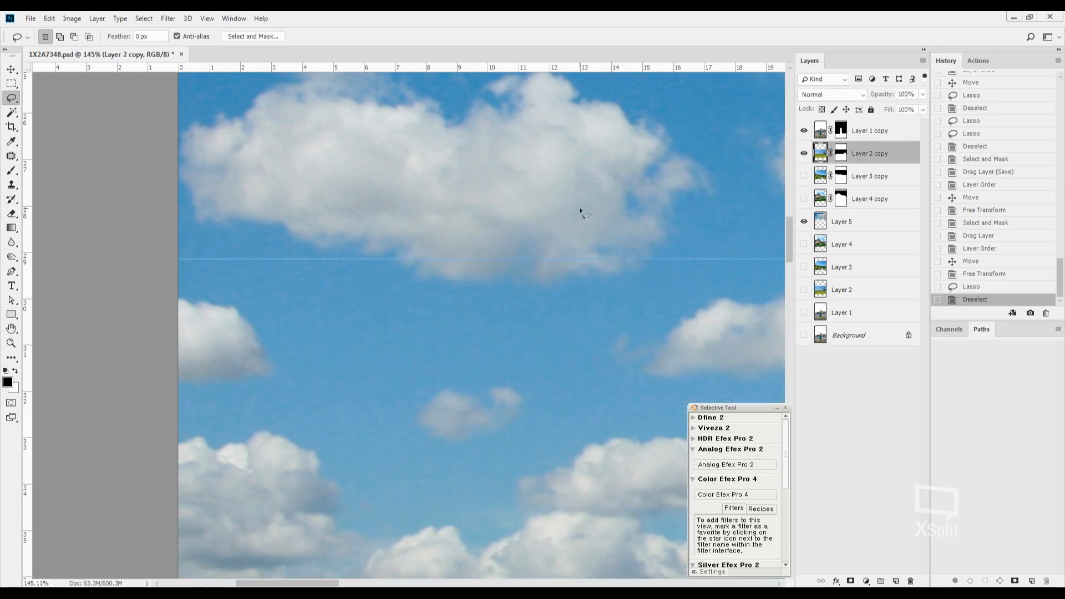
scroll(526, 212, down, 6)
scroll(526, 212, down, 3)
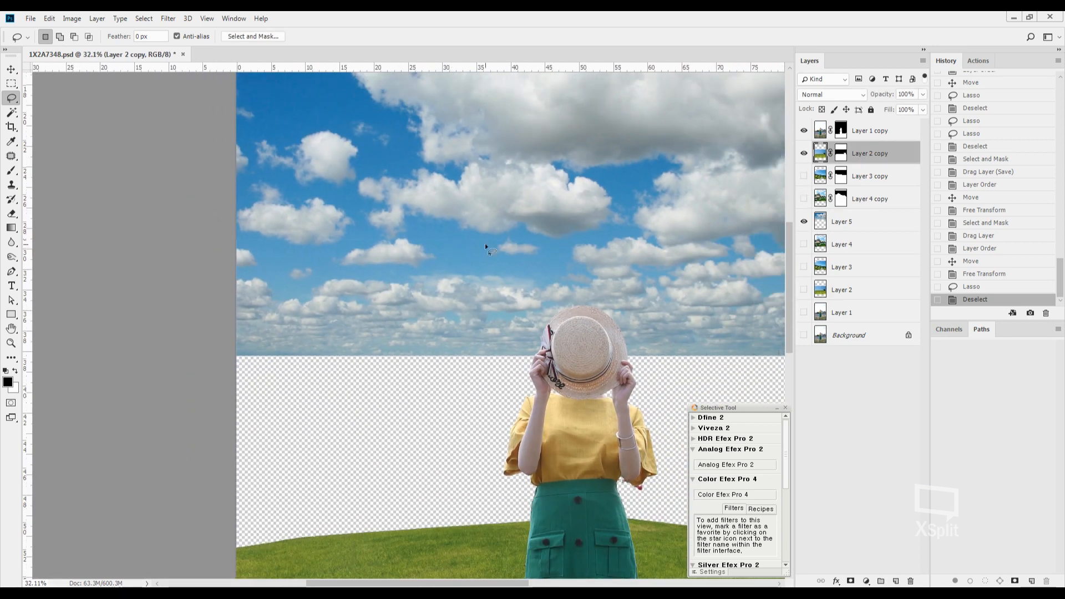
click(843, 156)
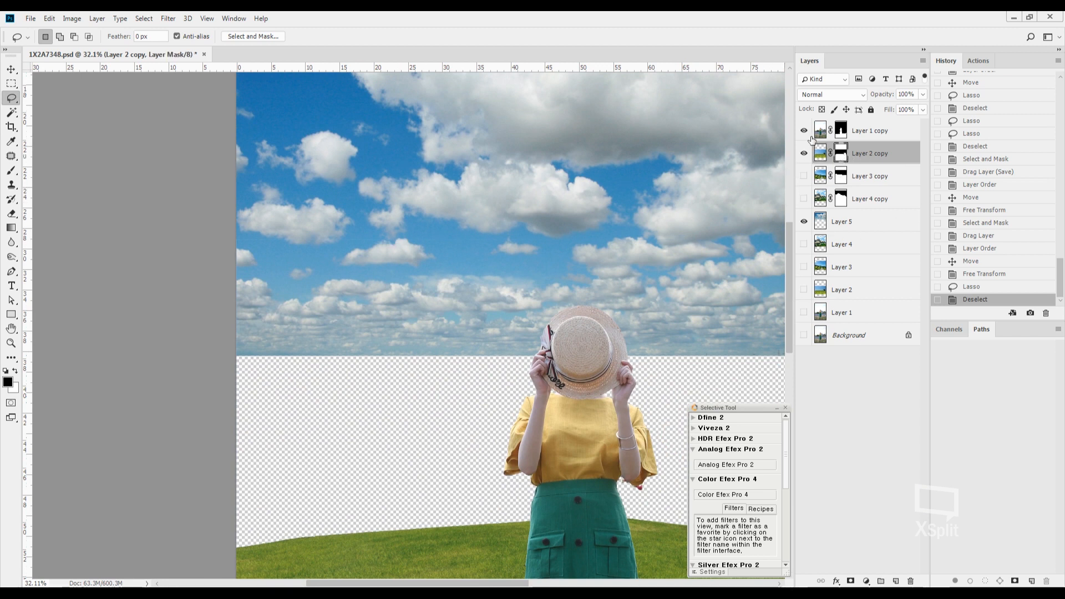
click(804, 130)
click(804, 222)
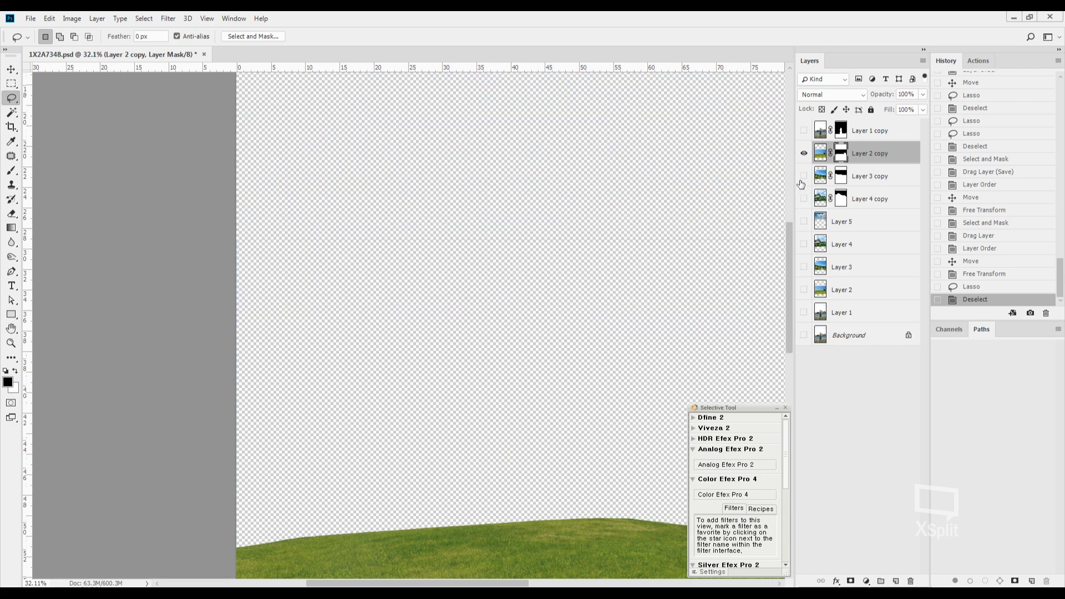
Step: Paint black on Layer 2 copy's mask with the Brush at size 700 along the faint line across the full image width
click(870, 152)
key(b)
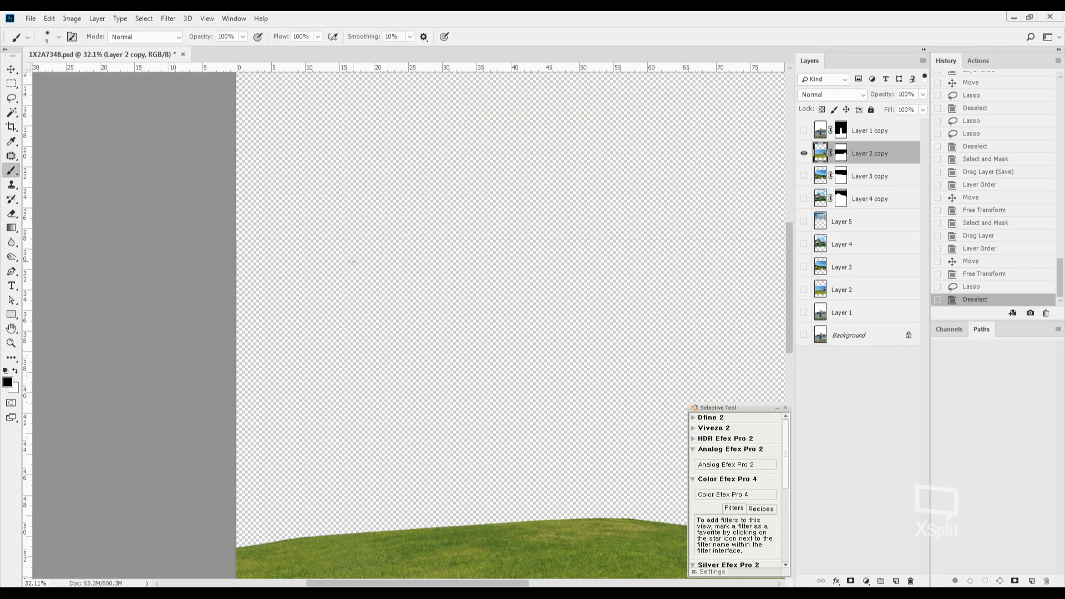
key(bracketright)
key(bracketright)
key(bracketright)
key(bracketright)
key(bracketright)
key(bracketright)
key(bracketright)
key(bracketright)
key(bracketright)
key(bracketright)
key(bracketright)
key(bracketright)
key(bracketright)
key(bracketright)
key(bracketright)
key(bracketright)
key(bracketright)
key(bracketright)
drag(244, 236, 452, 228)
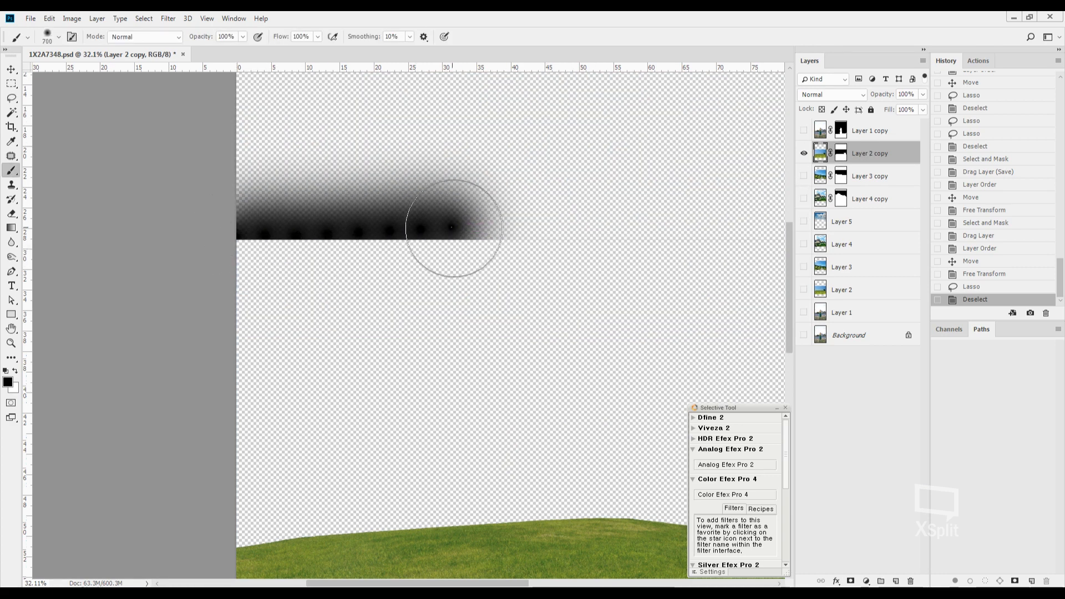
key(ctrl+z)
click(845, 154)
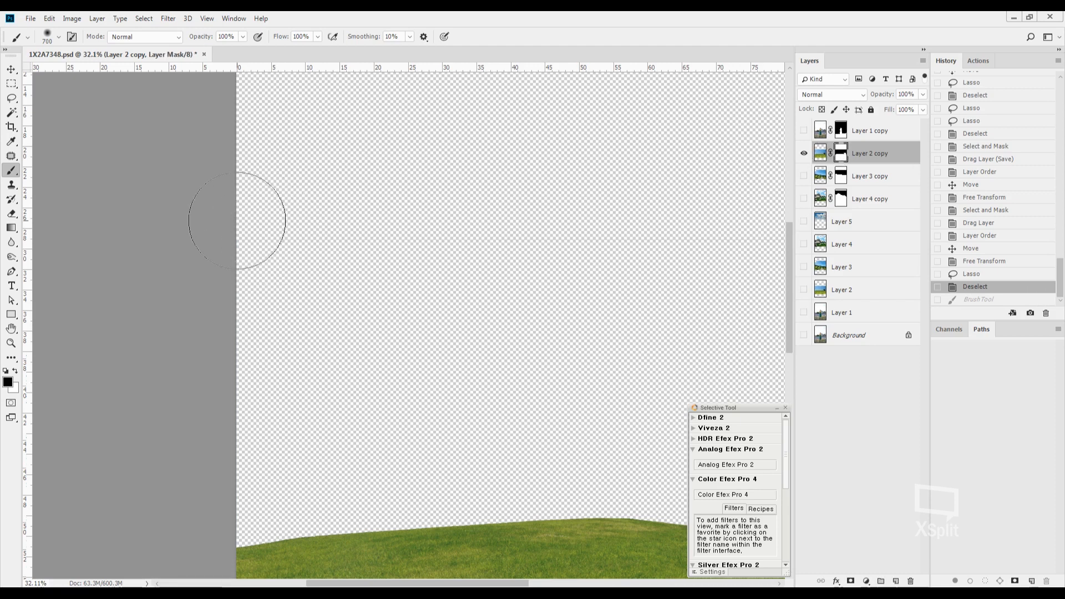
click(561, 211)
scroll(552, 207, right, 5)
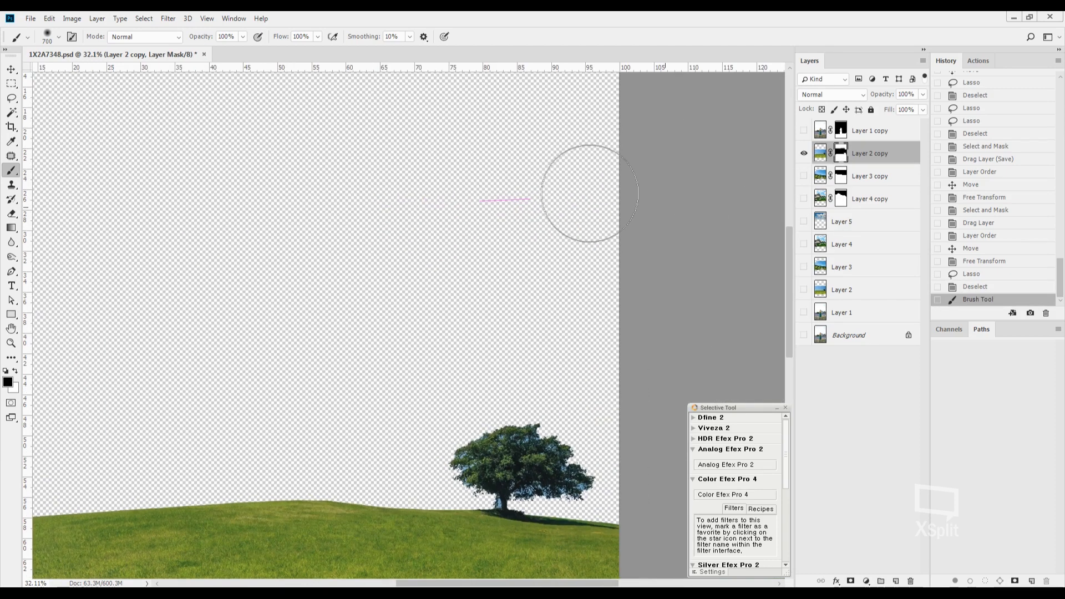
click(580, 193)
Step: Show Layer 1 copy, Layer 3 copy, Layer 4 copy and Layer 5 again and activate the Lasso tool
click(804, 220)
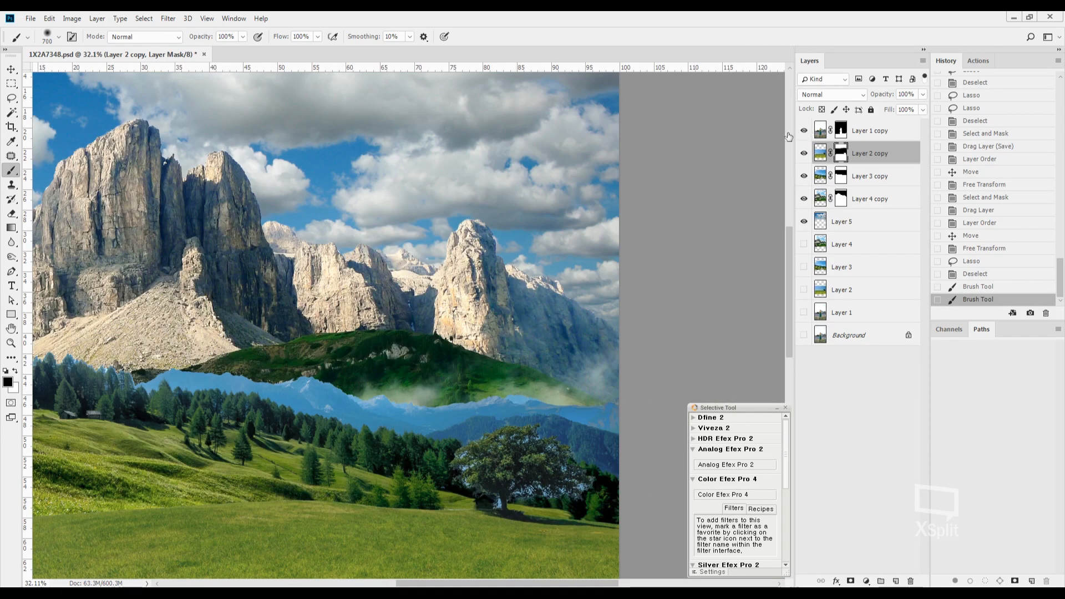
scroll(450, 236, left, 3)
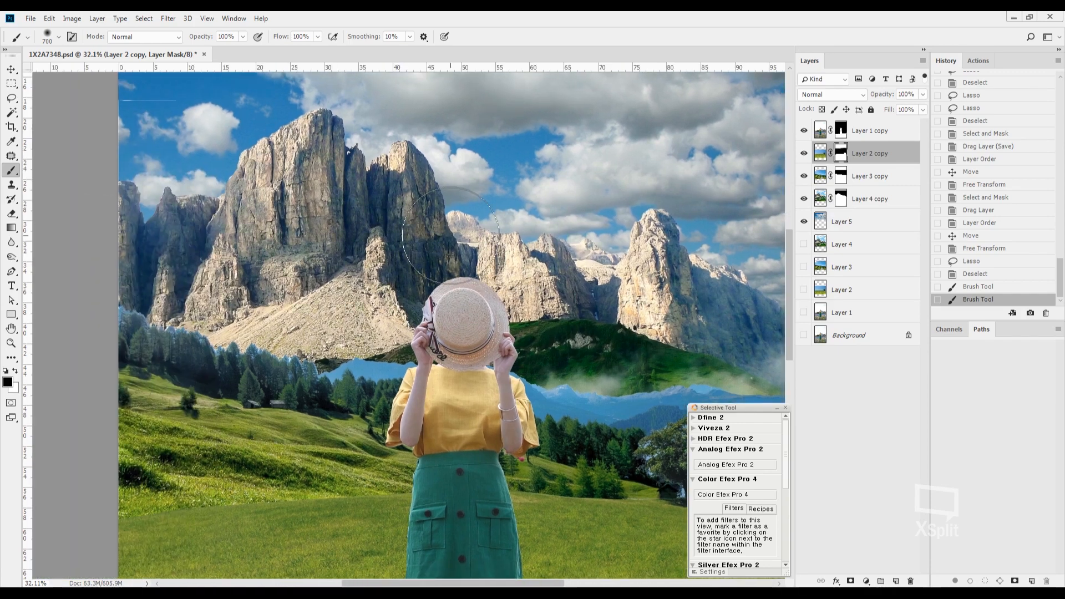
key(l)
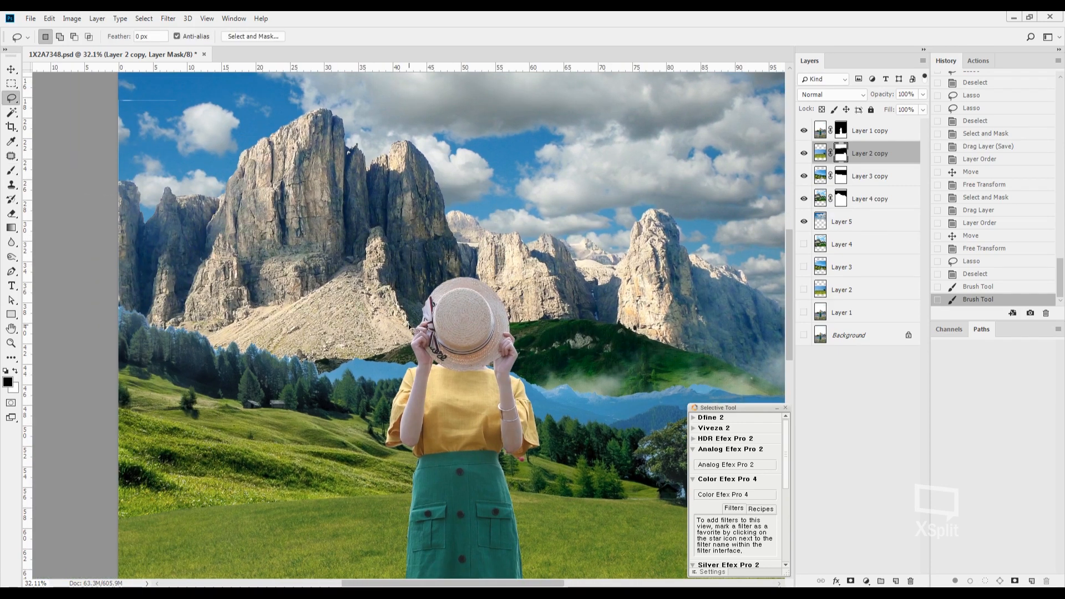
scroll(297, 375, up, 4)
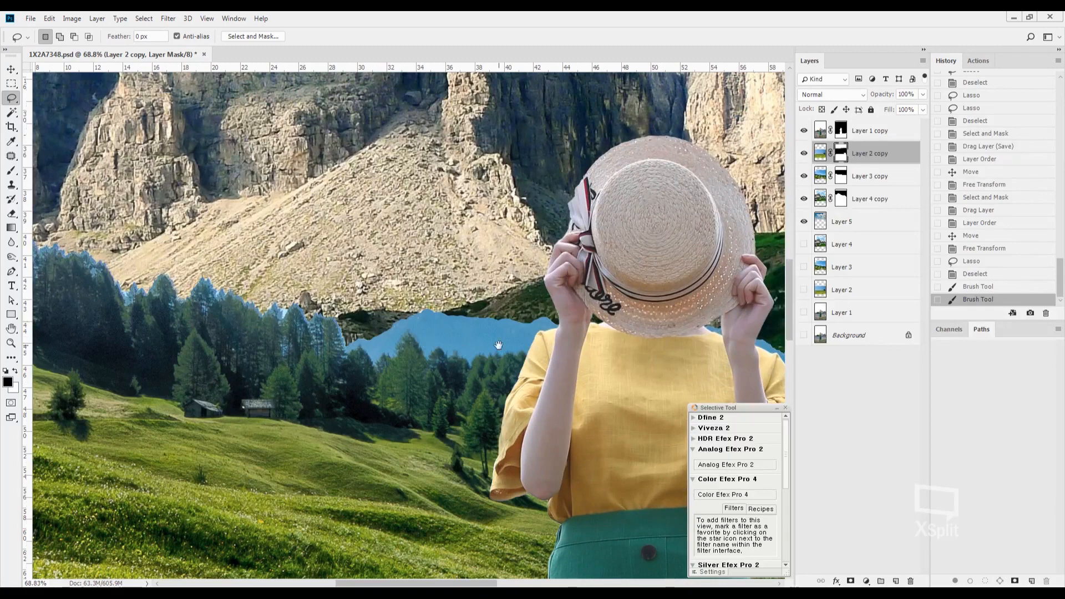
Step: Save the document and isolate Layer 2 copy by hiding Layer 1 copy, Layer 3 copy, Layer 4 copy and Layer 5
drag(499, 346, 383, 389)
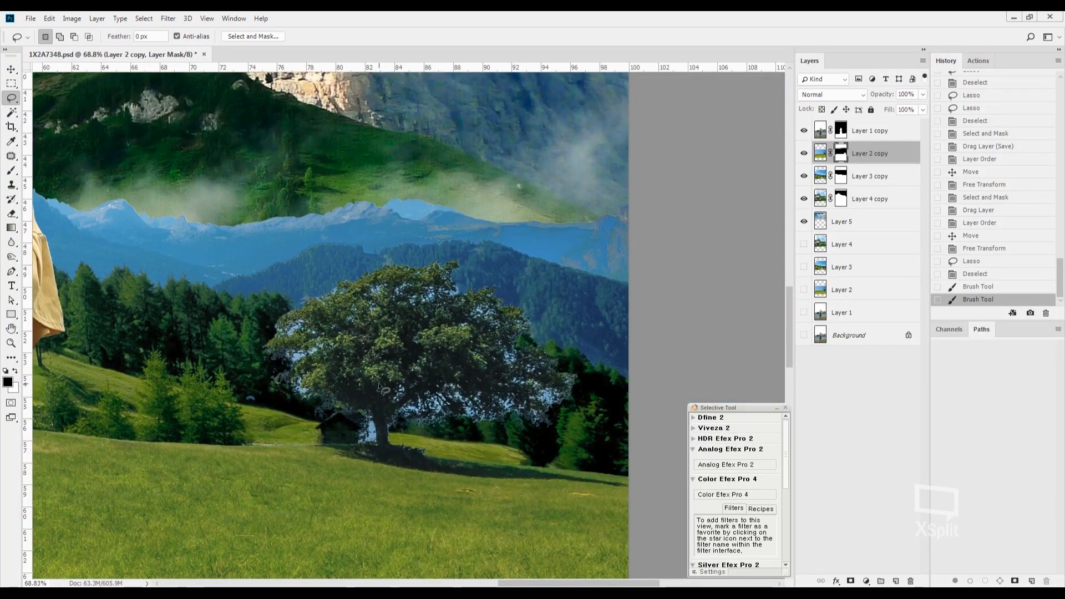
scroll(521, 346, down, 1)
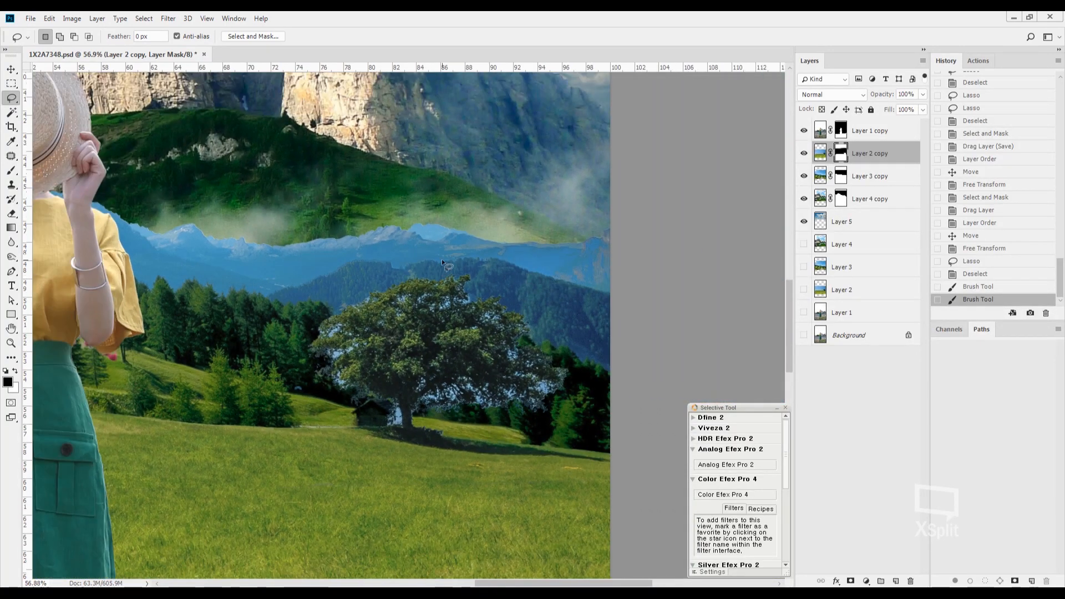
drag(290, 274, 387, 274)
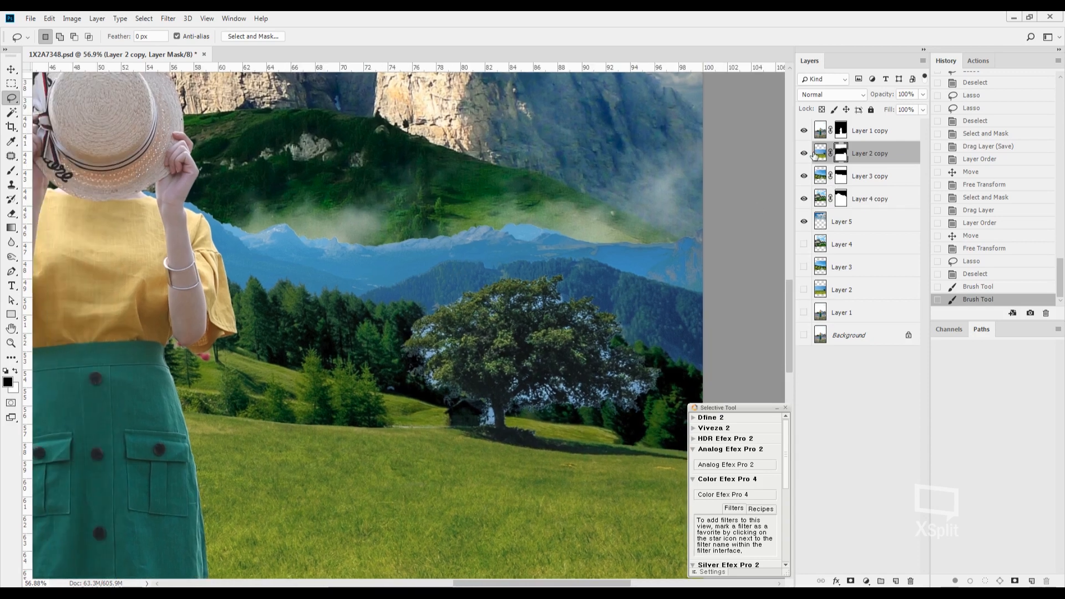
key(ctrl+s)
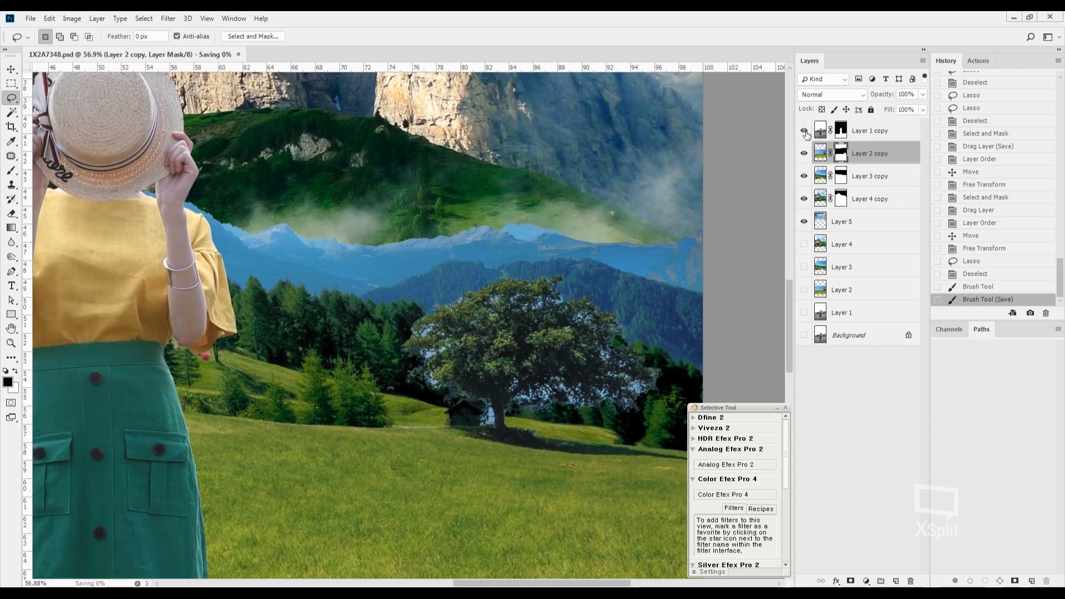
click(805, 131)
click(804, 176)
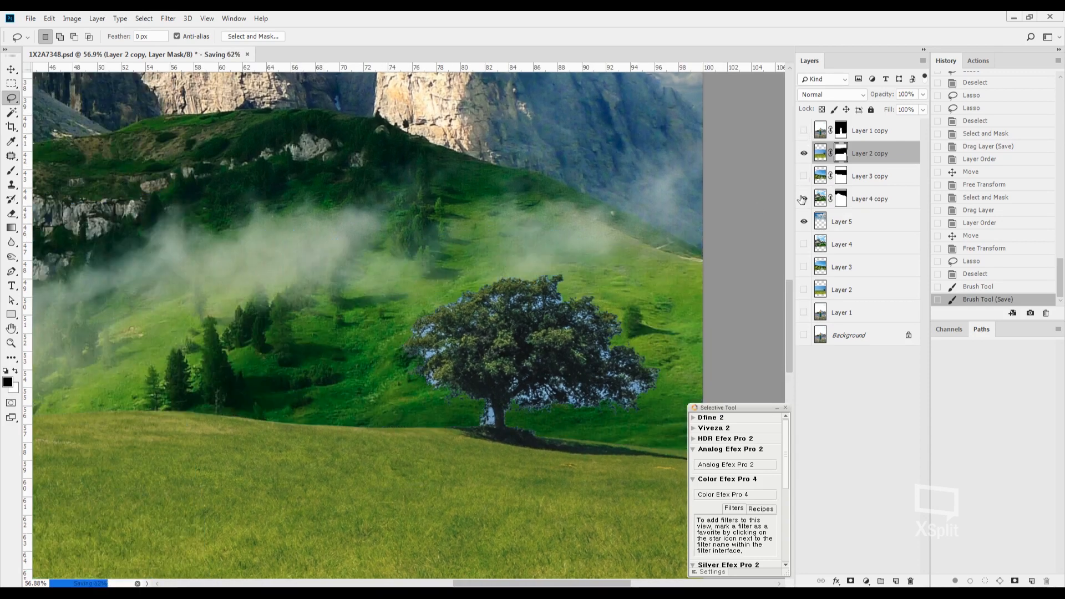
click(804, 198)
click(804, 221)
key(ctrl+1)
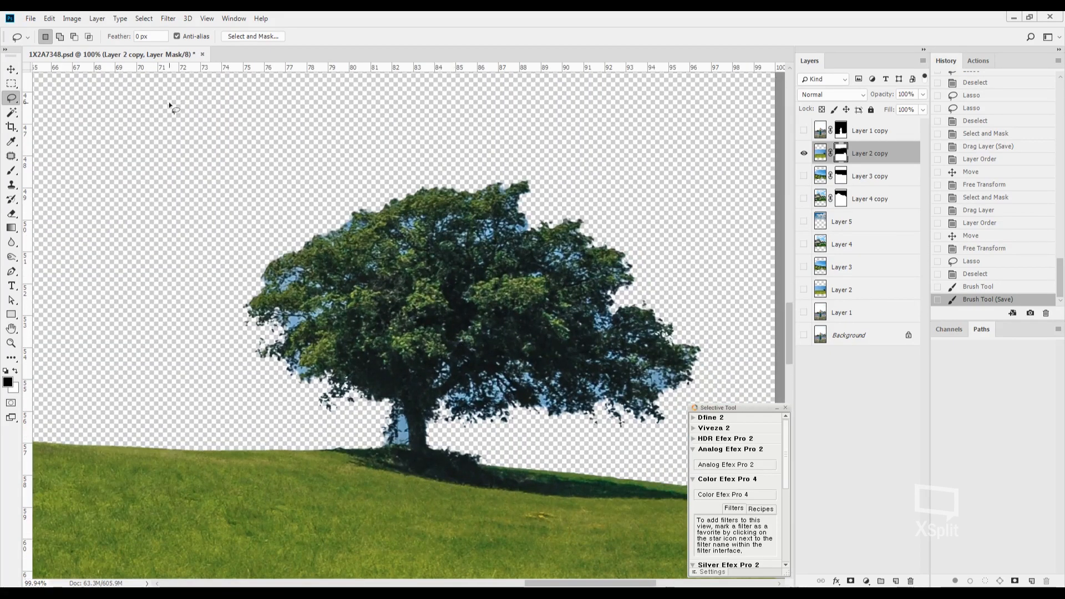
click(145, 19)
click(197, 127)
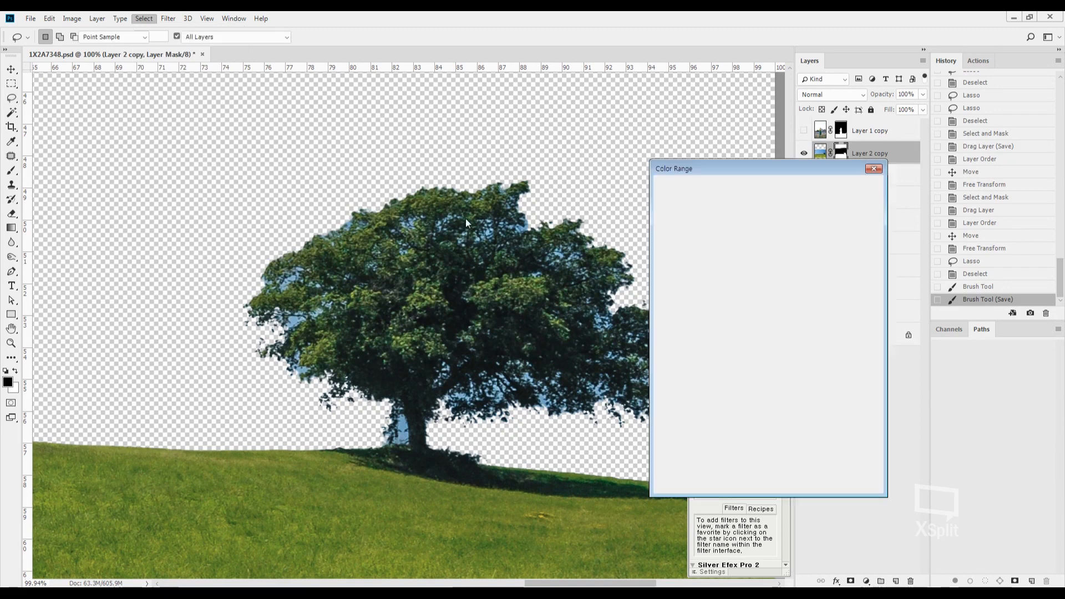
scroll(497, 237, up, 4)
drag(502, 315, 444, 200)
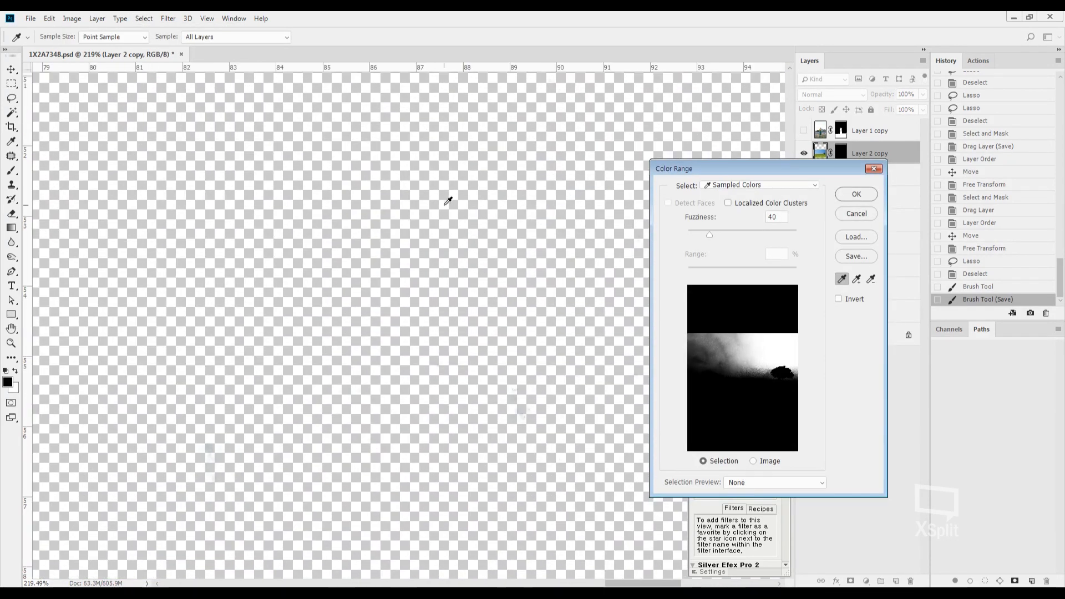
click(856, 214)
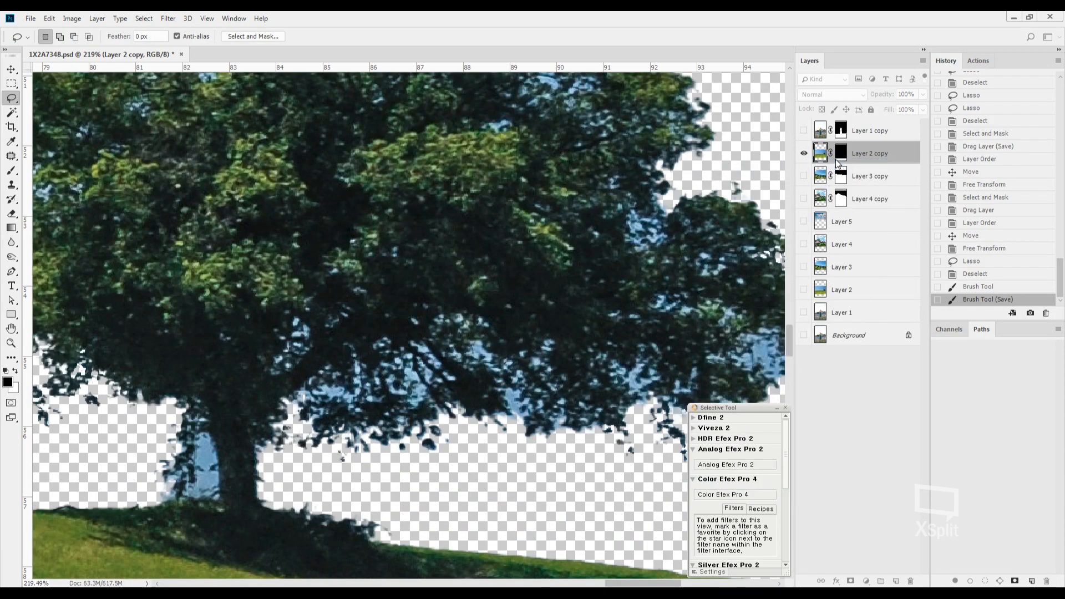
Step: Target Layer 2 copy's image and select the blue sky between the tree's branches with Color Range at fuzziness 40
click(839, 154)
click(820, 156)
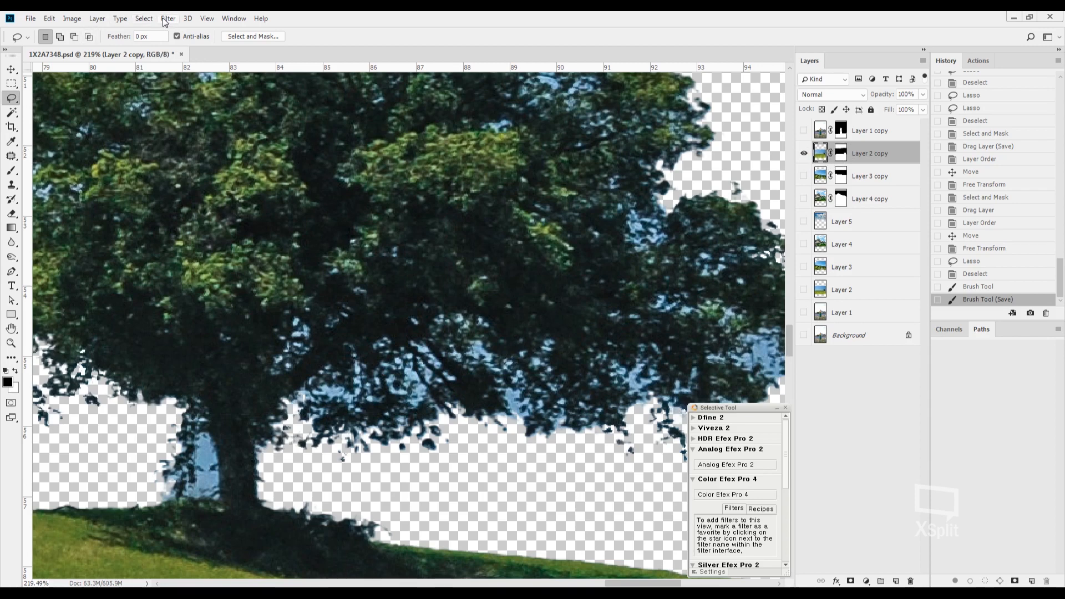
click(144, 18)
click(158, 129)
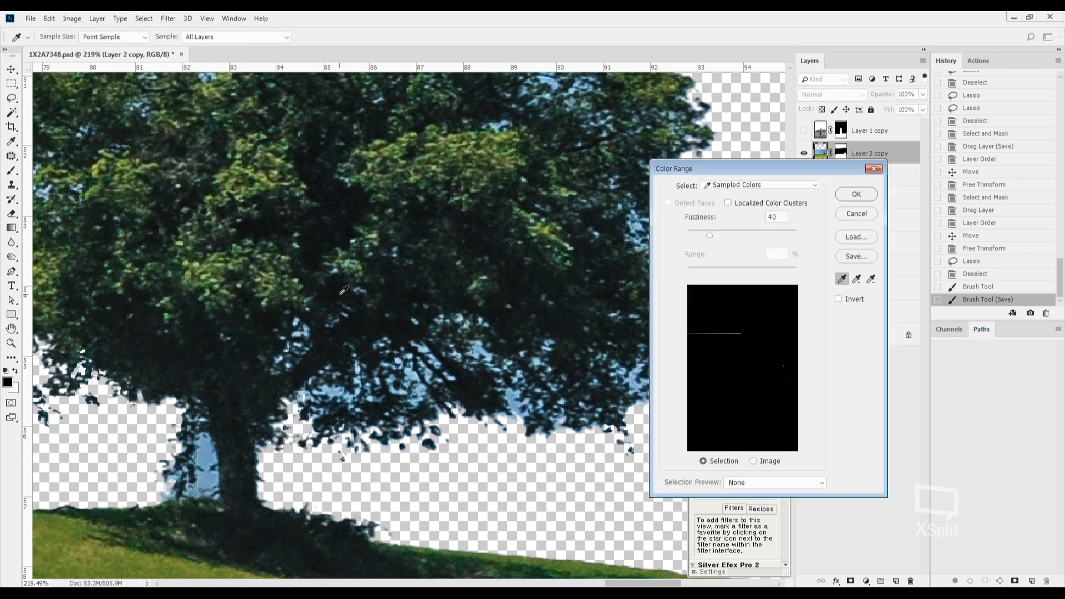
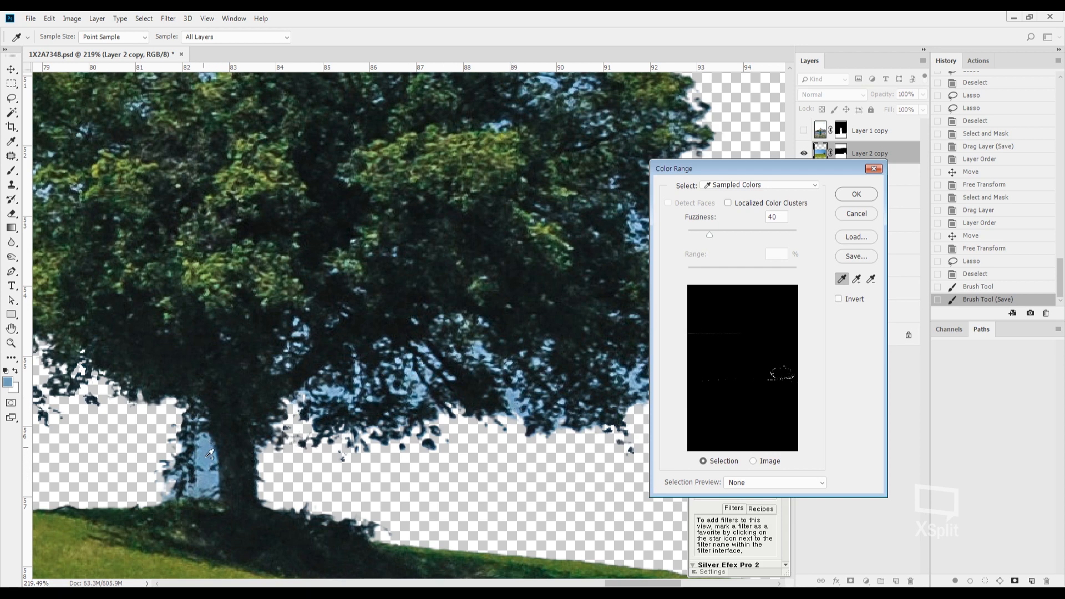
click(856, 195)
key(l)
scroll(652, 268, down, 5)
scroll(652, 268, down, 1)
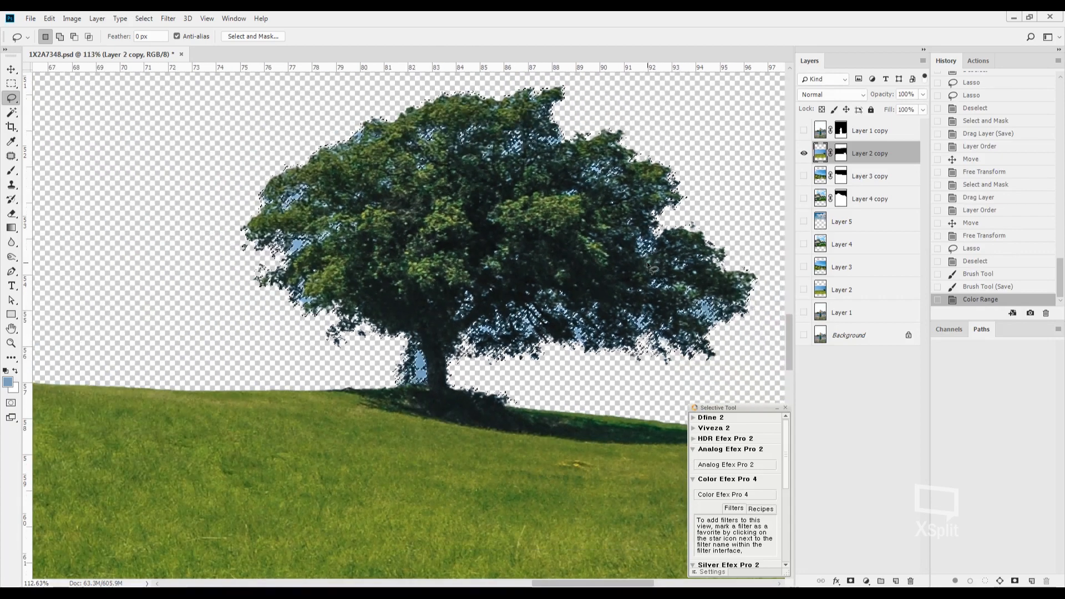
Step: Delete the selected blue pixels from Layer 2 copy's image and deselect
key(Delete)
key(ctrl+d)
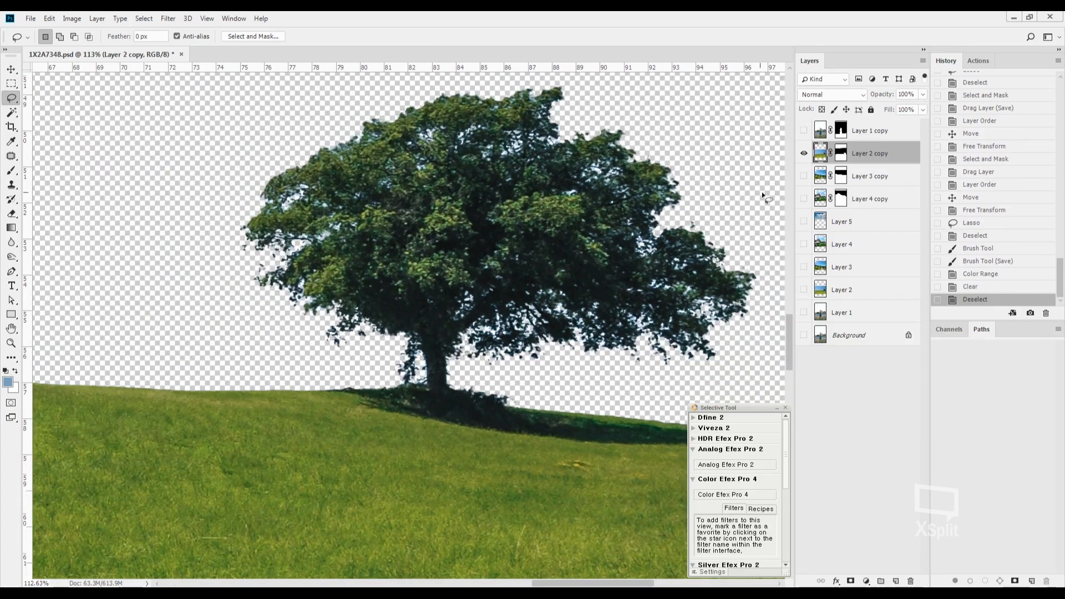
Step: Show Layer 3 copy behind the tree and check the branch and trunk edges against it
click(804, 176)
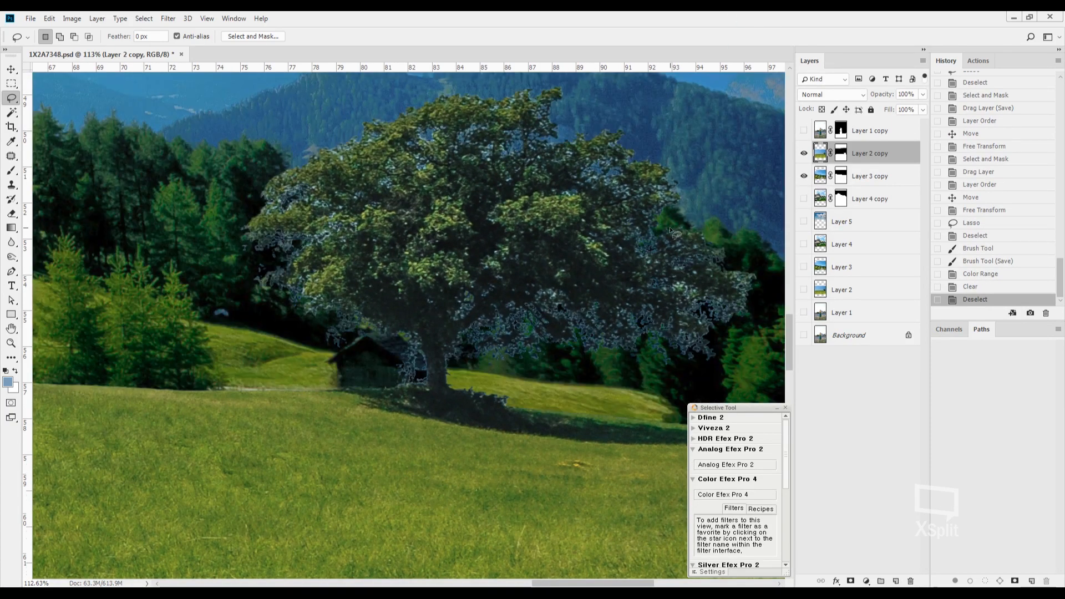
scroll(411, 366, up, 11)
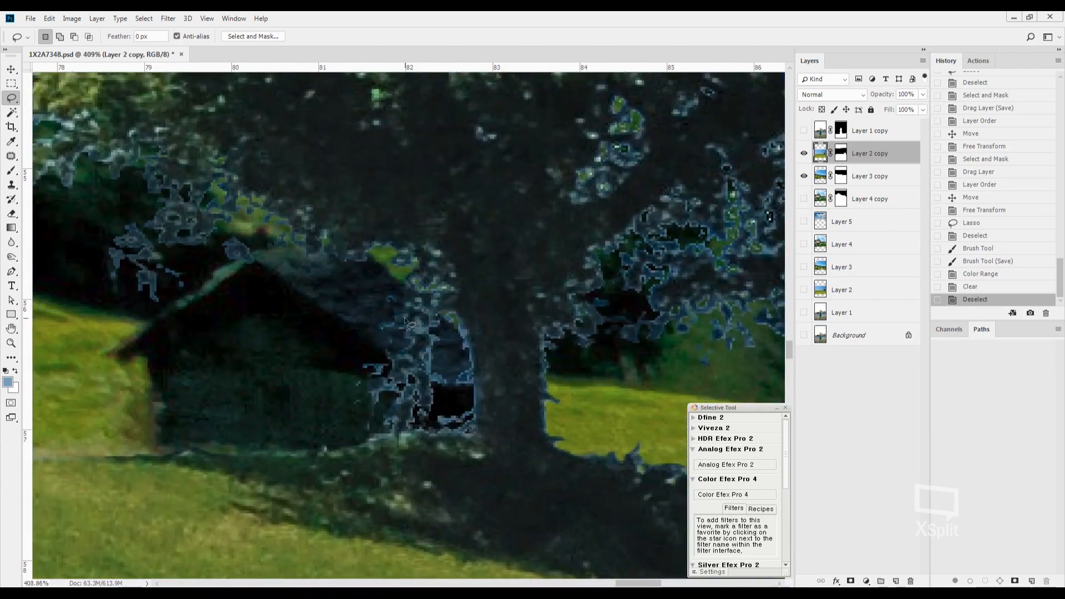
scroll(472, 265, down, 11)
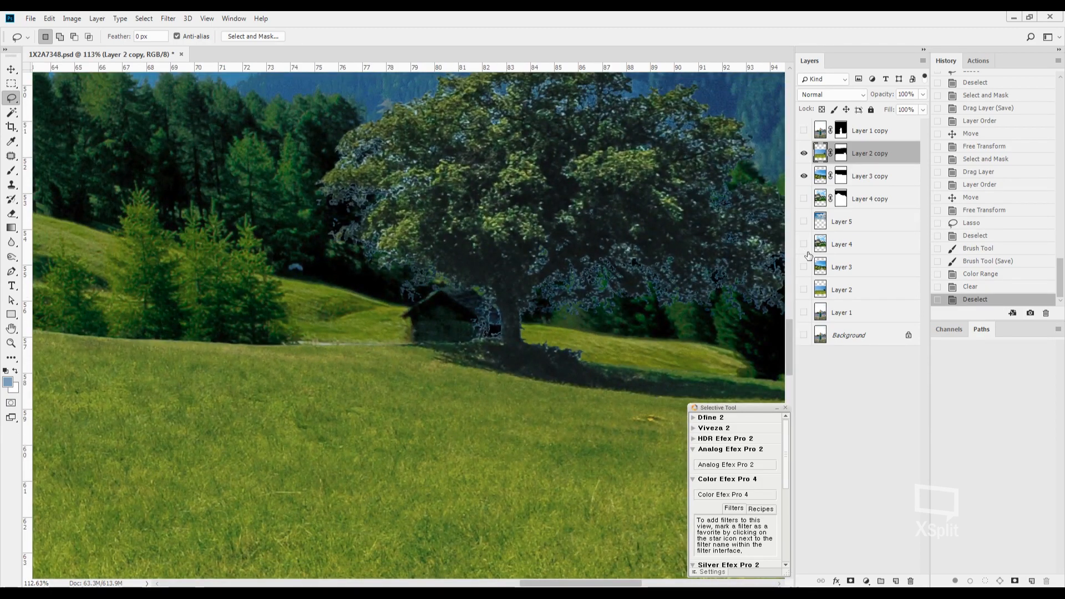
Step: Undo the deselection and the clearing of the blue pixels, returning to the Color Range selection
key(ctrl+z)
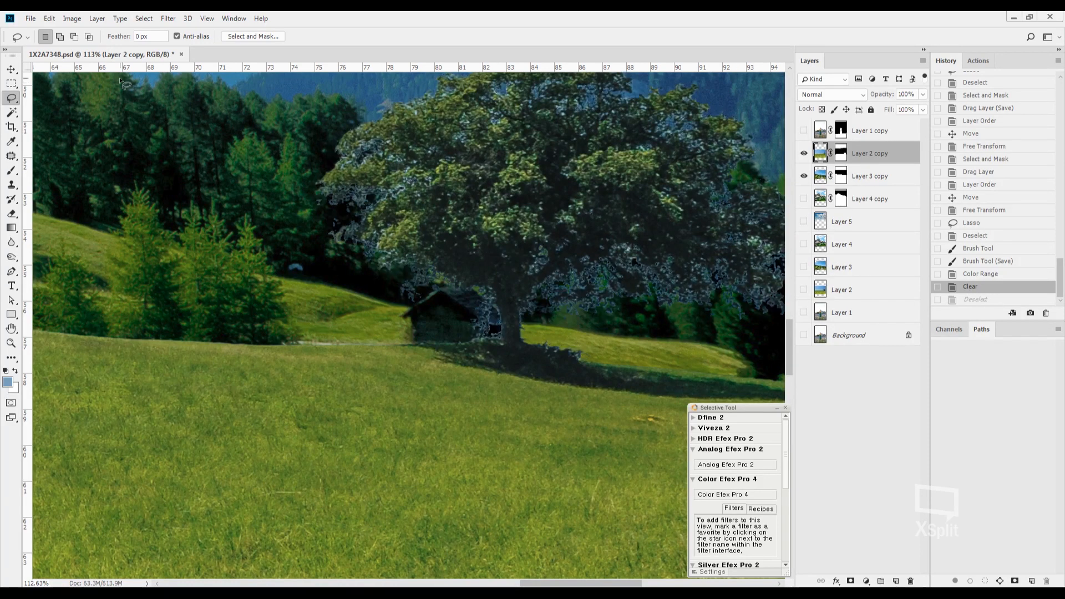
click(64, 20)
mouse_move(93, 22)
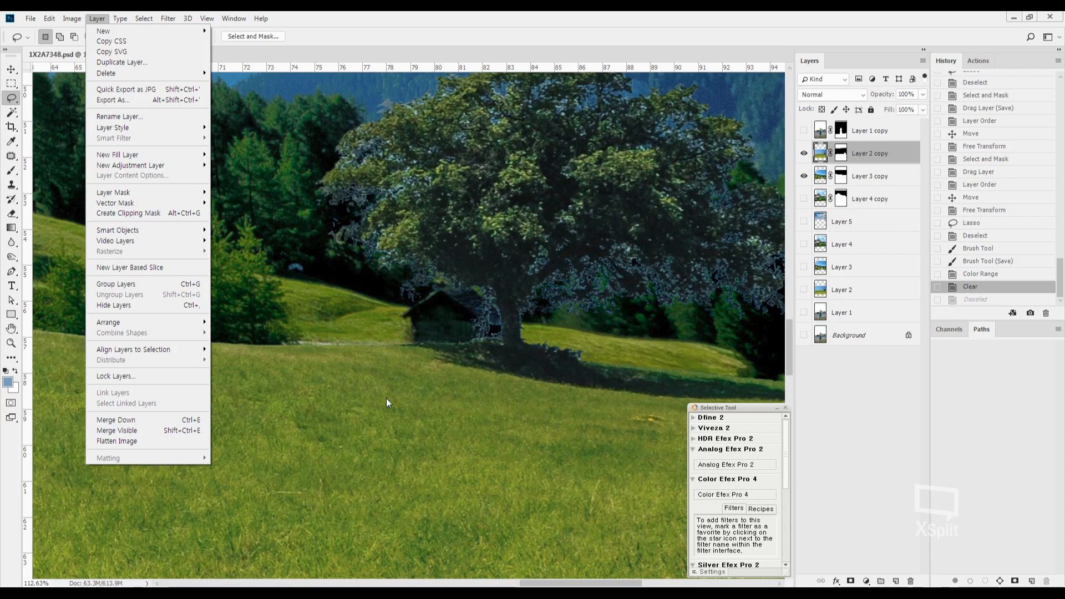
click(804, 175)
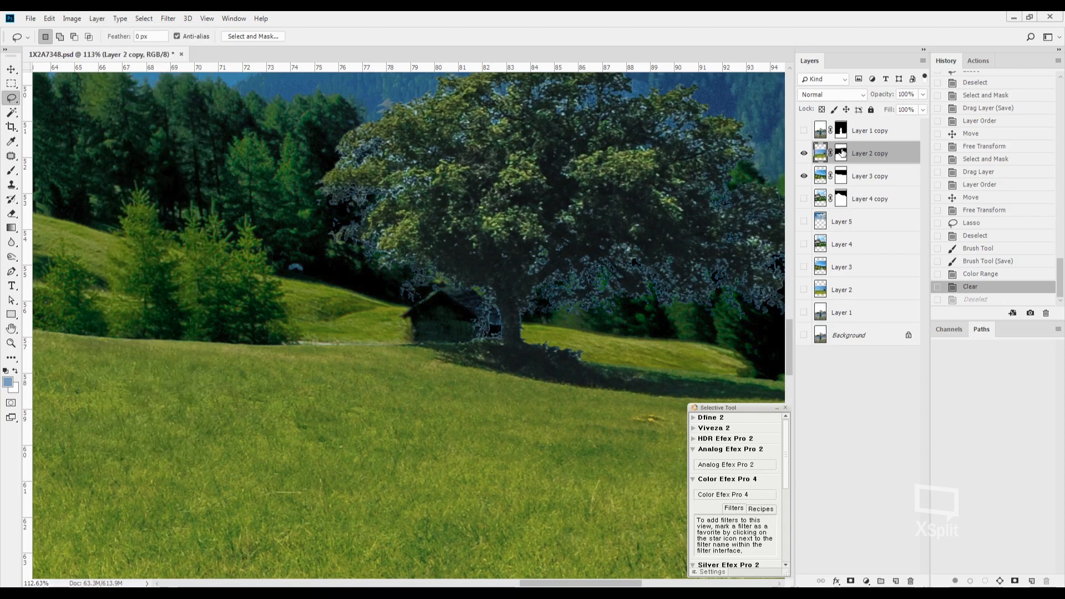
key(ctrl+alt+z)
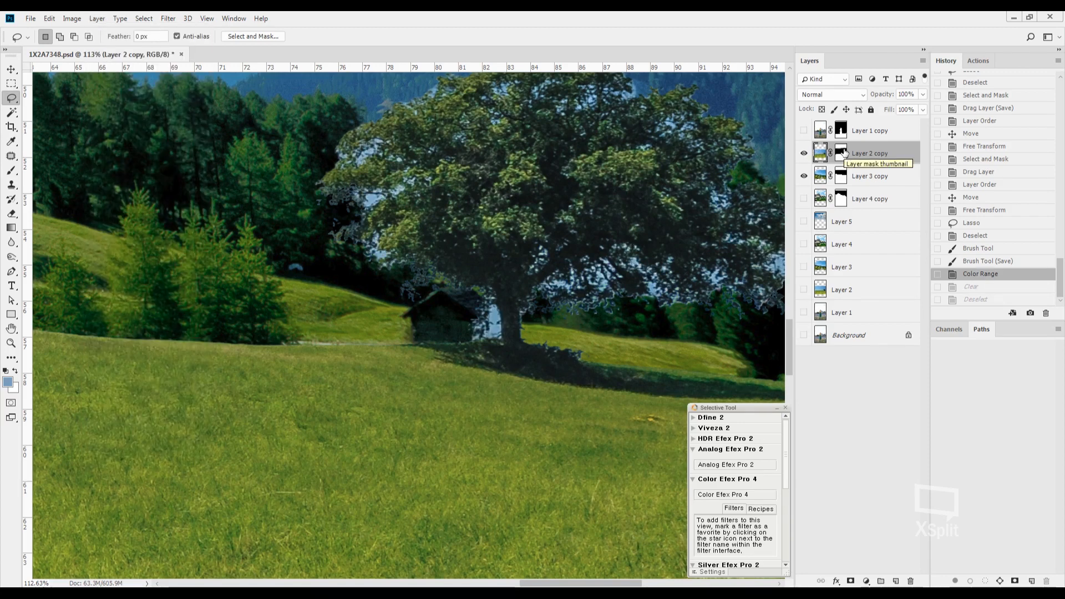
Step: Target Layer 2 copy's layer mask, try filling the selection with black, and undo that fill
click(842, 157)
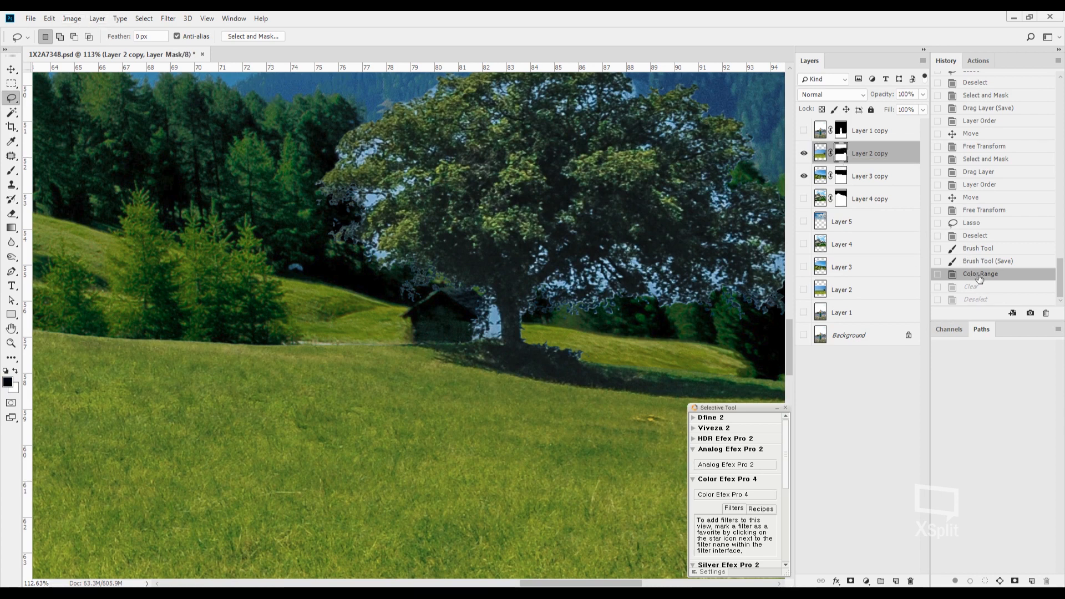
key(alt+BackSpace)
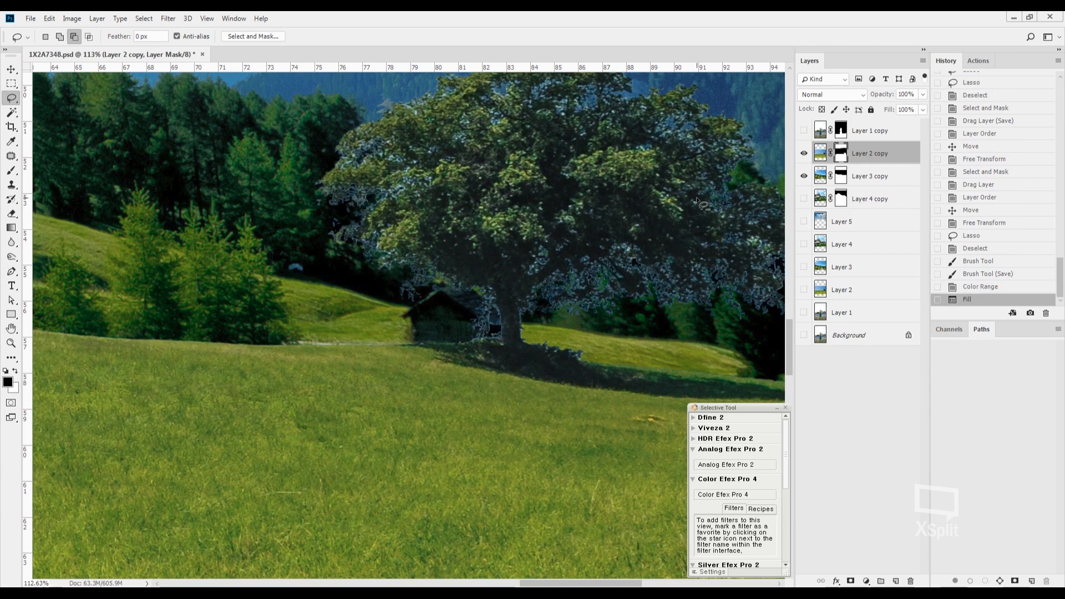
key(ctrl+z)
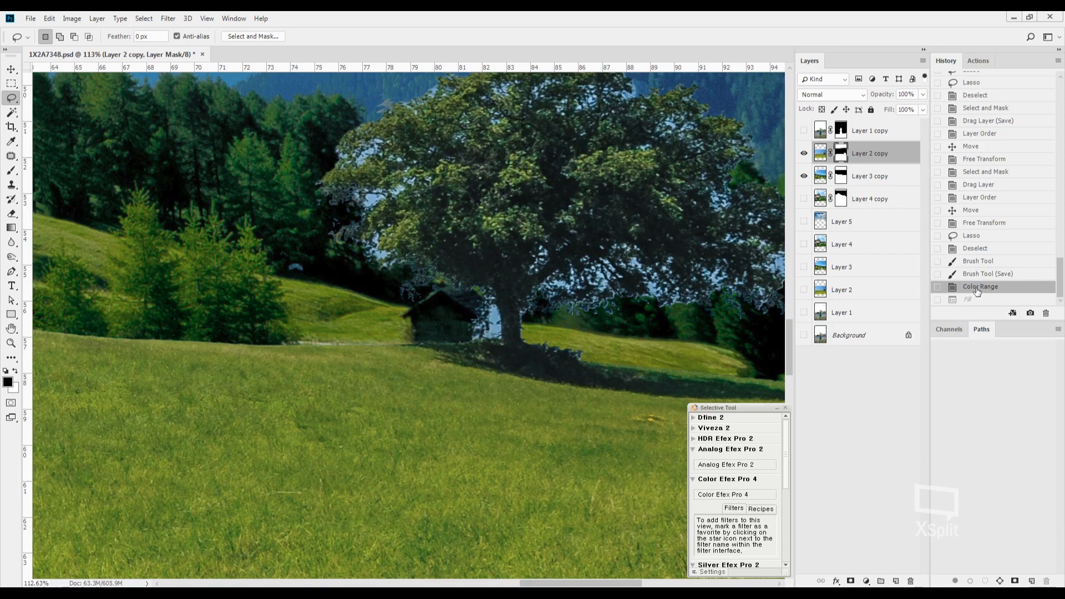
Step: Feather the Color Range selection of the sky gaps in the tree
key(shift+F6)
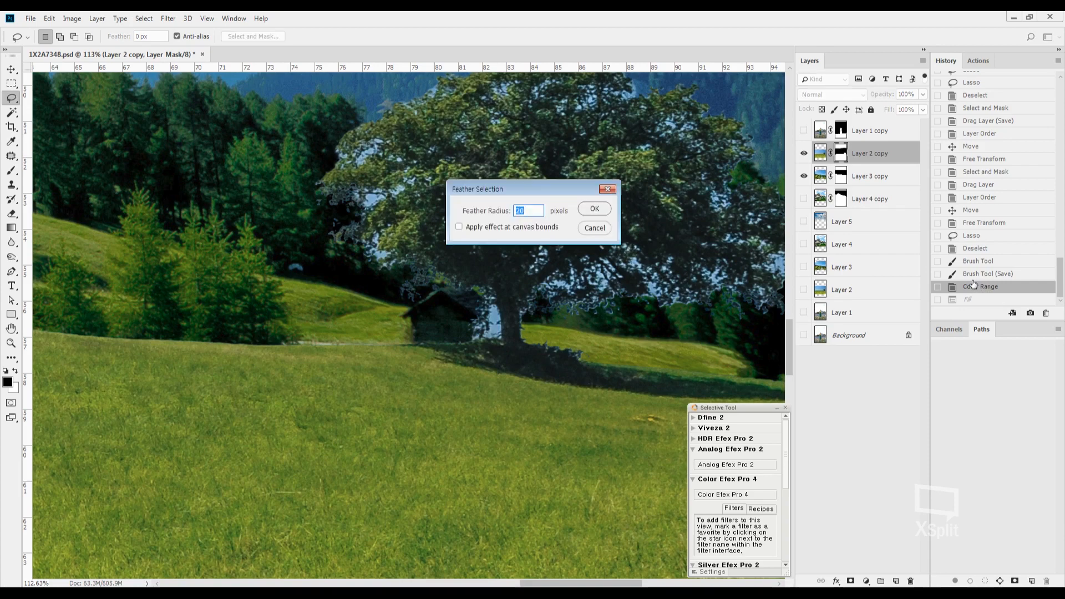
key(Return)
scroll(339, 222, up, 10)
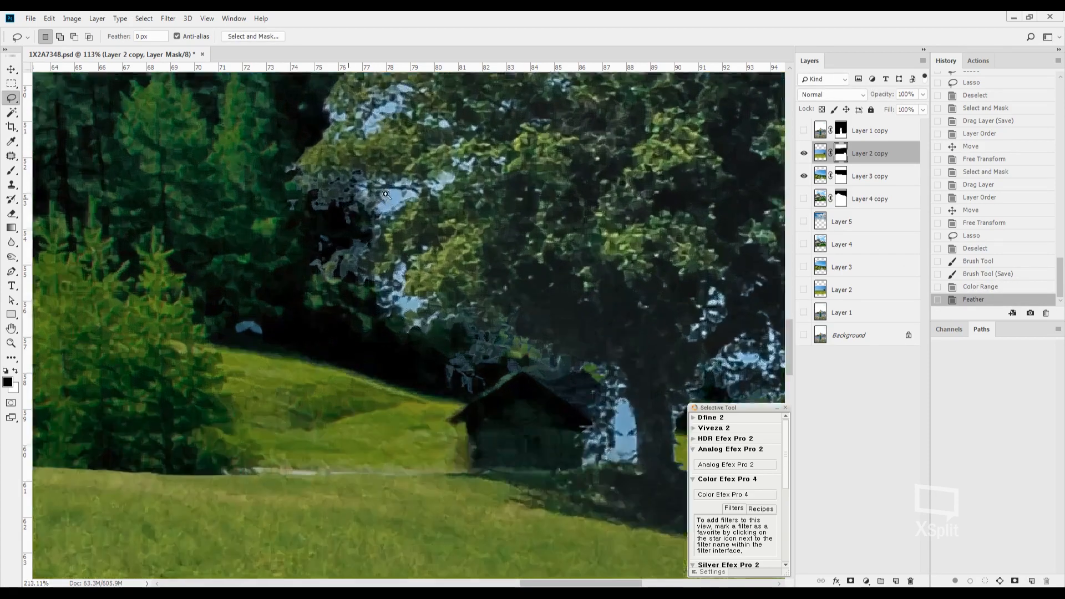
scroll(541, 230, down, 5)
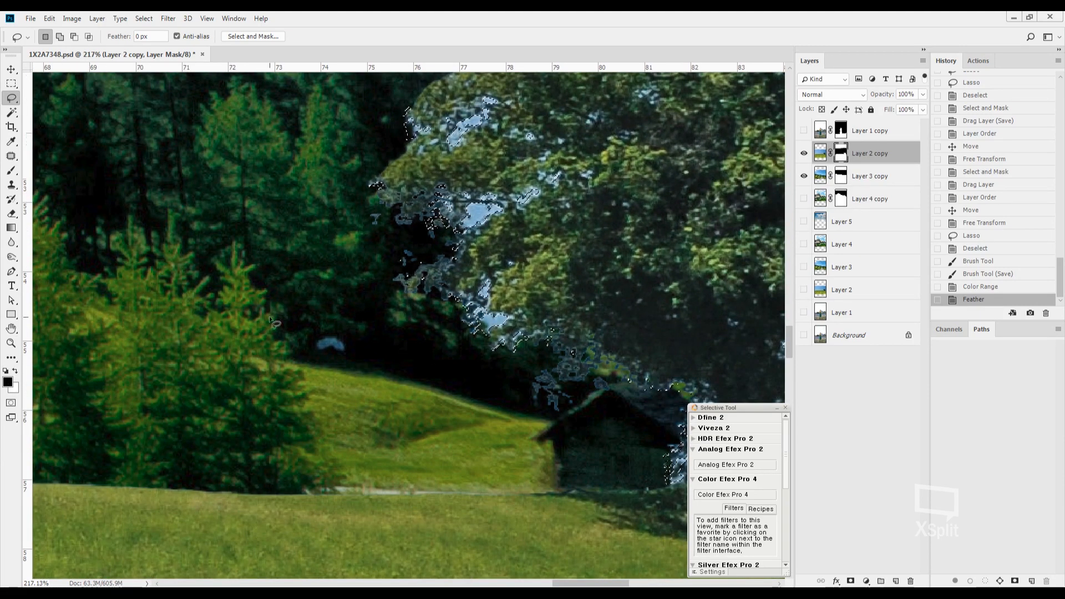
scroll(494, 312, down, 3)
drag(494, 312, 261, 357)
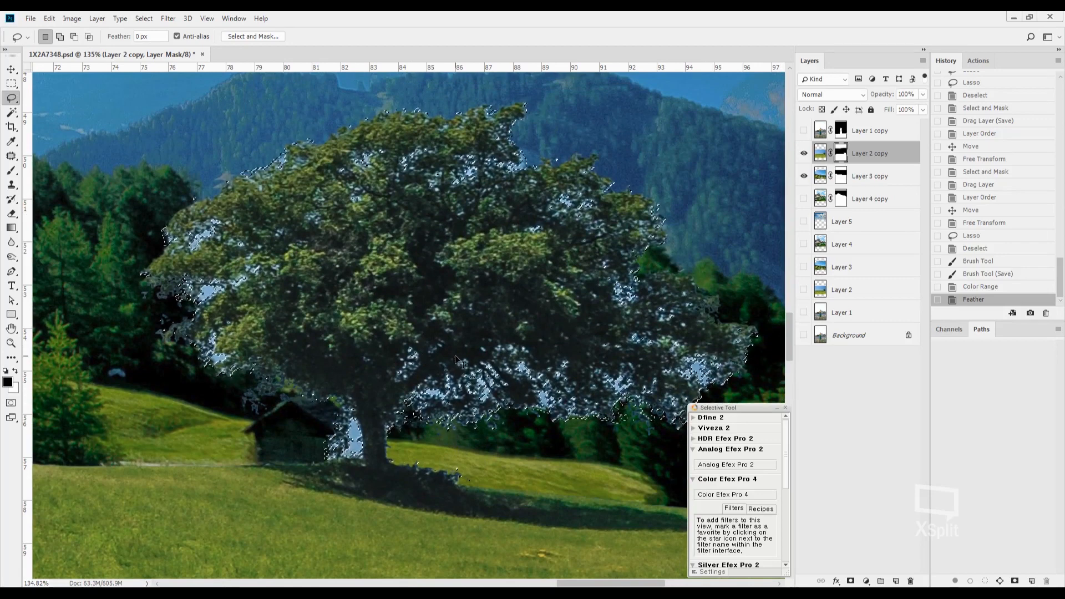
Step: Fill the feathered selection with black repeatedly on Layer 2 copy's mask to hide the blue sky between the branches
key(alt+BackSpace)
key(alt+BackSpace)
key(alt+BackSpace)
key(alt+BackSpace)
key(alt+BackSpace)
key(alt+BackSpace)
key(alt+BackSpace)
key(alt+BackSpace)
key(alt+BackSpace)
key(alt+BackSpace)
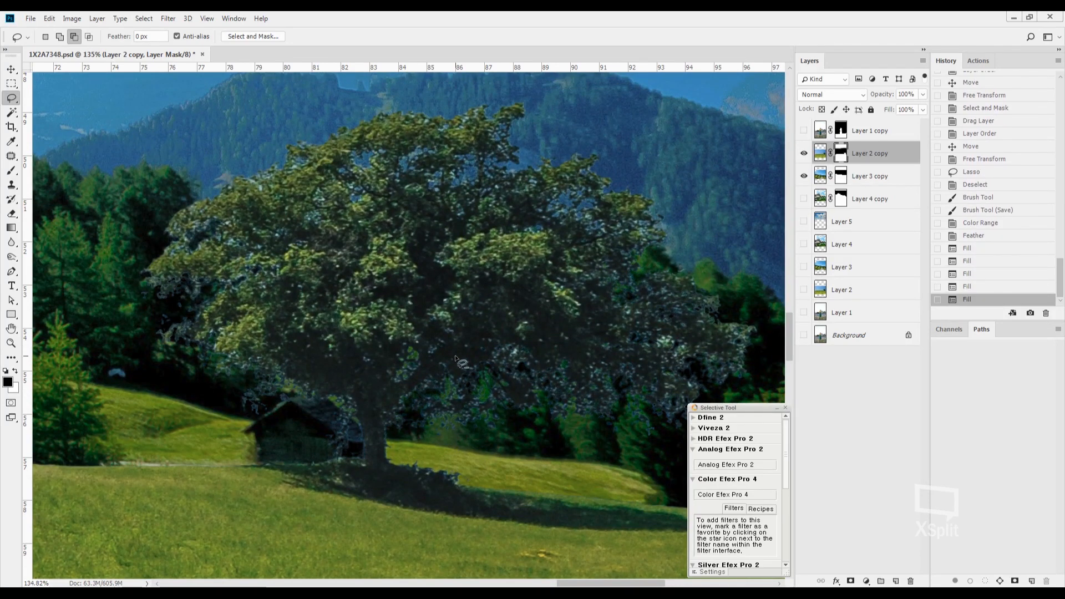
key(alt+BackSpace)
key(alt+BackSpace)
key(alt+BackSpace)
key(alt+BackSpace)
key(alt+BackSpace)
key(alt+BackSpace)
key(alt+BackSpace)
key(alt+BackSpace)
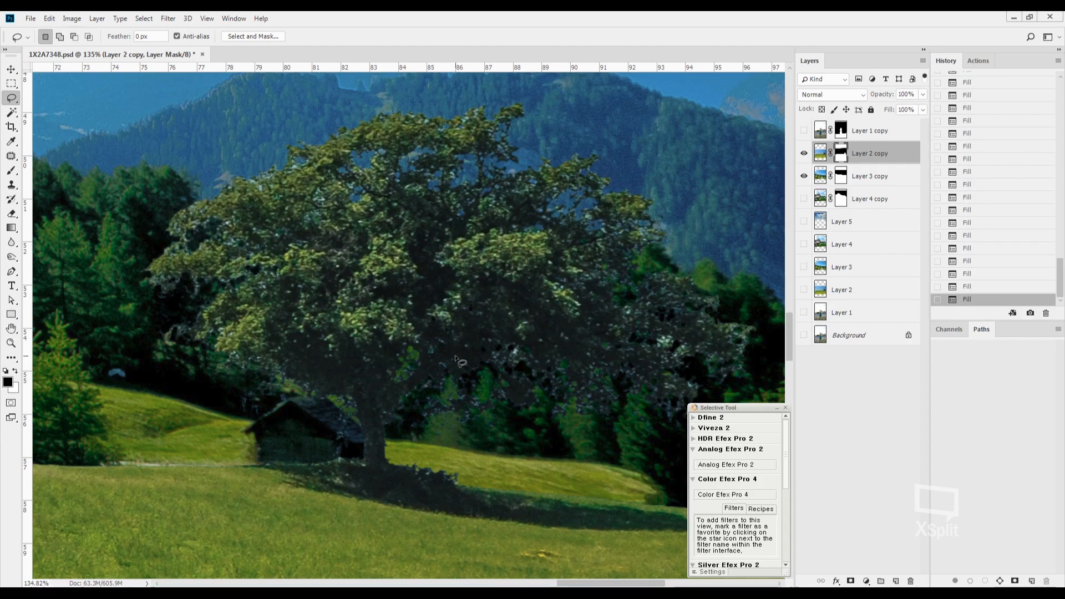
Step: Examine the masked tree's foliage against the hills up close, and the forest and mountain edges across the image
scroll(469, 308, down, 5)
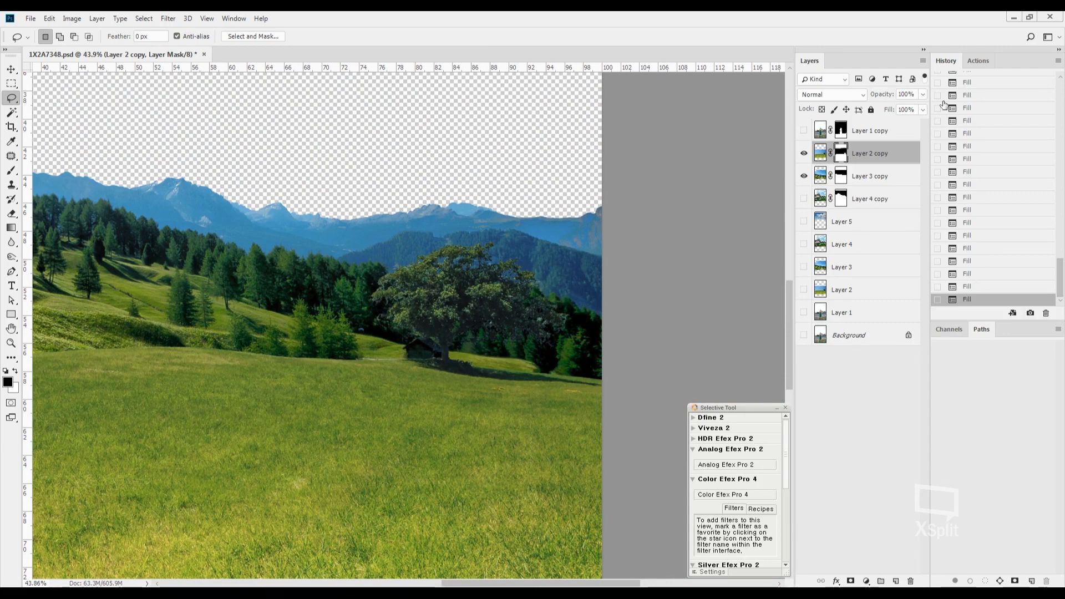
scroll(469, 326, up, 6)
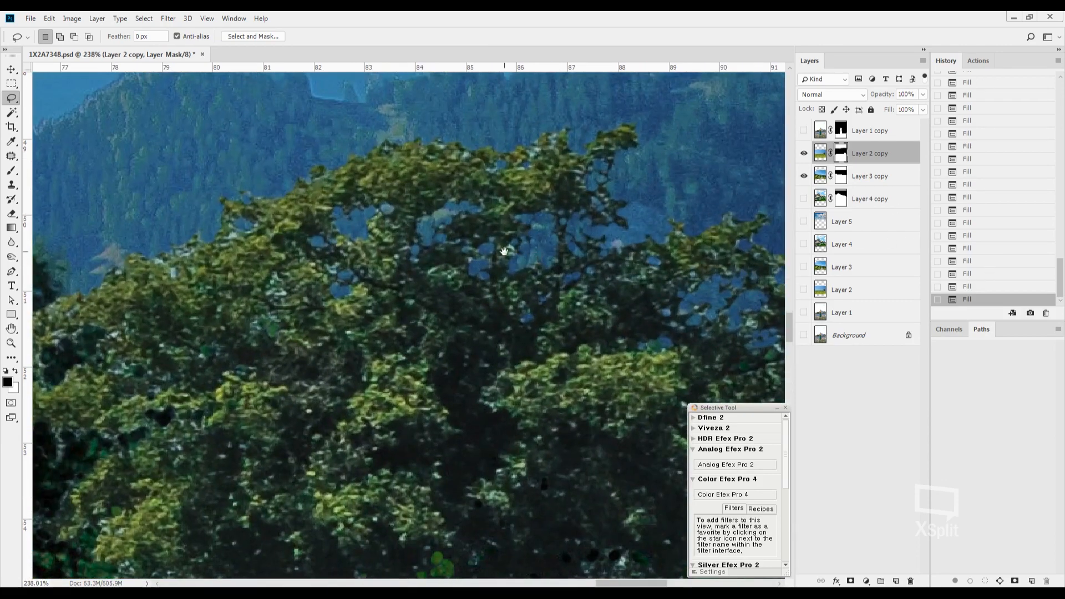
drag(441, 197, 228, 152)
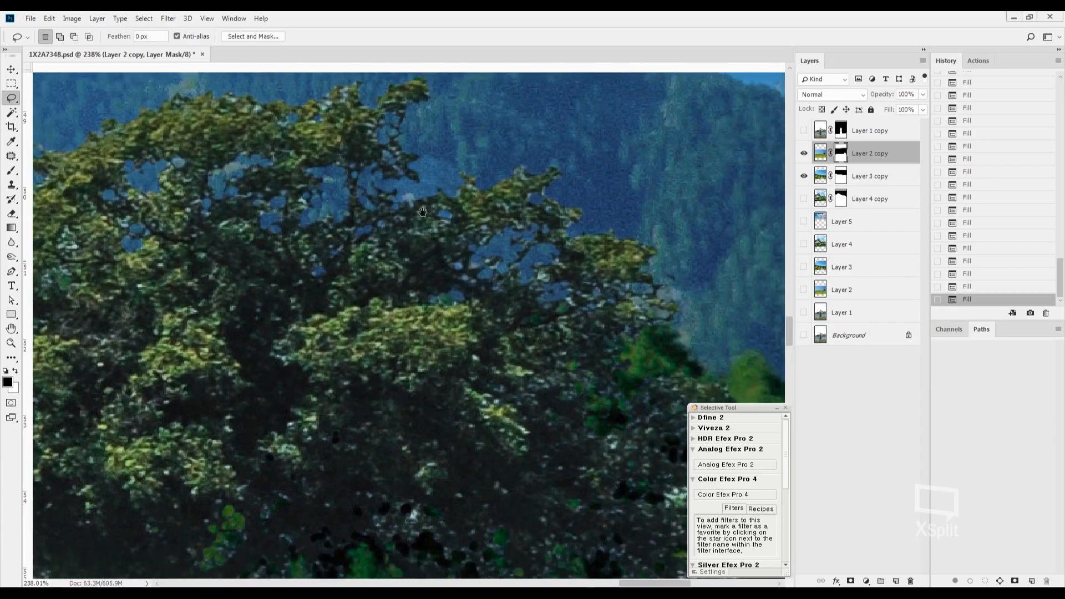
drag(666, 444, 393, 225)
scroll(393, 226, down, 5)
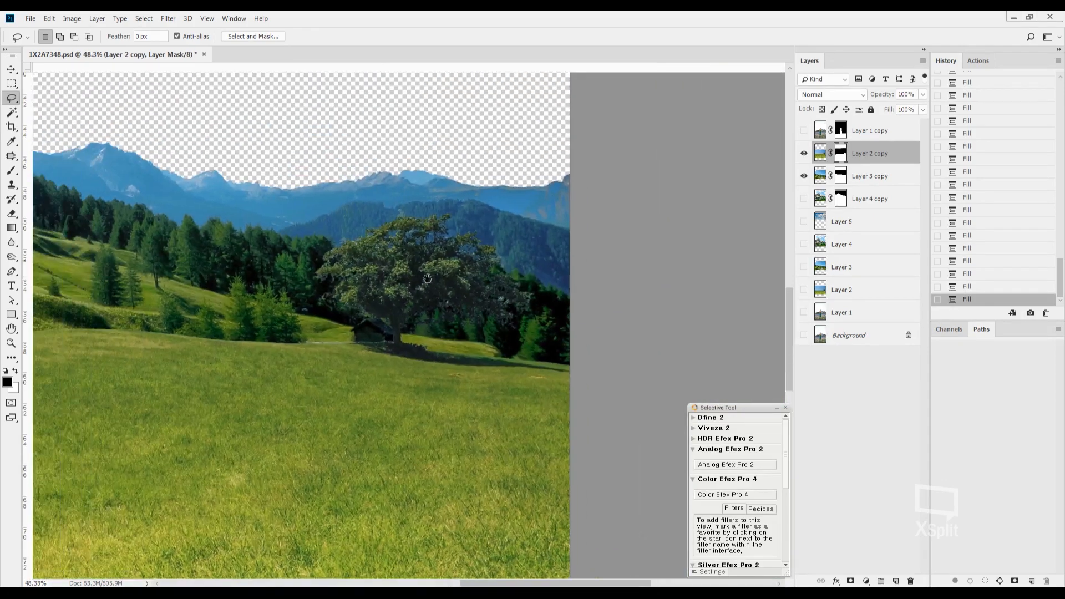
drag(427, 278, 632, 333)
drag(466, 233, 633, 278)
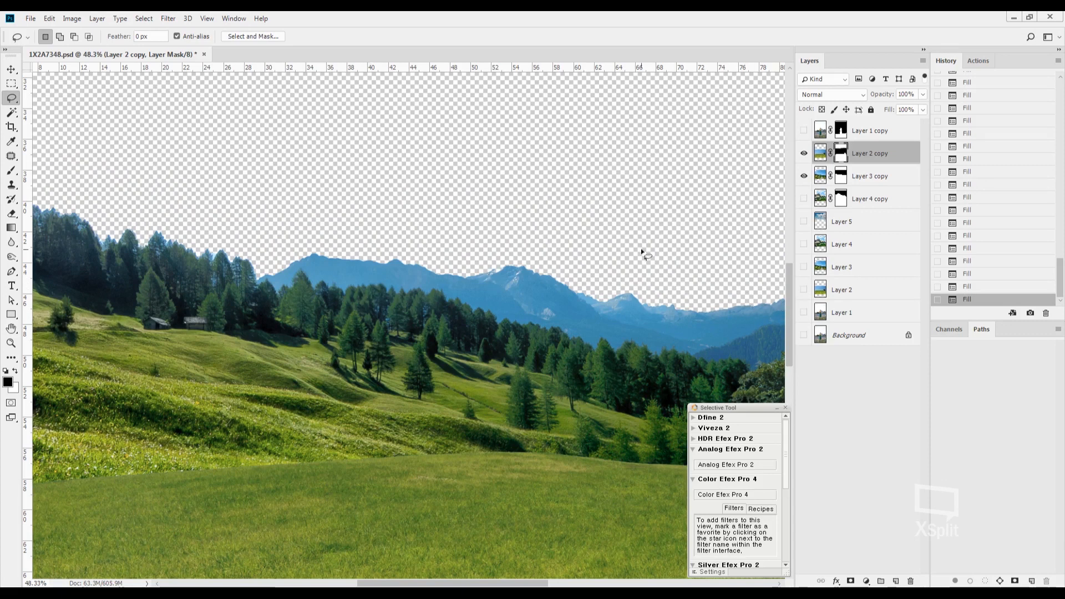
Step: Hide Layer 2 copy and make the image of Layer 3 copy active
click(805, 155)
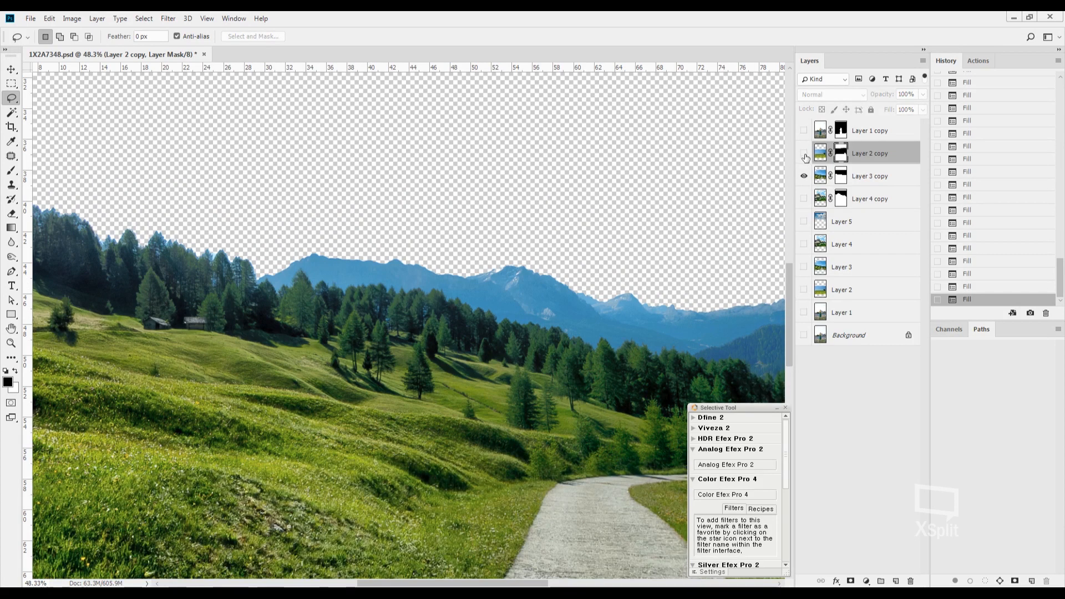
scroll(501, 316, right, 5)
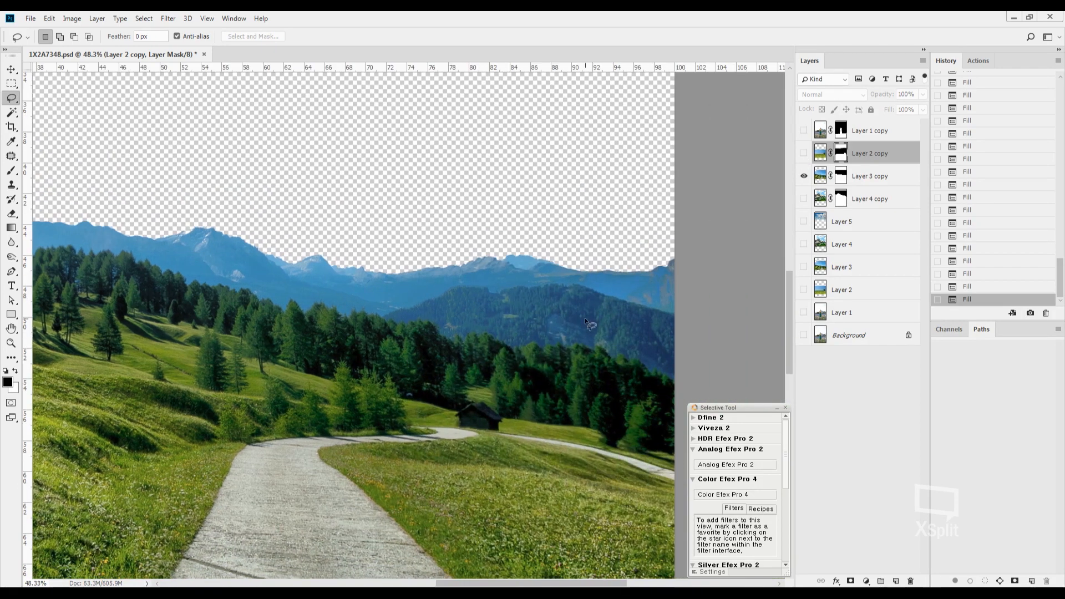
scroll(576, 326, up, 3)
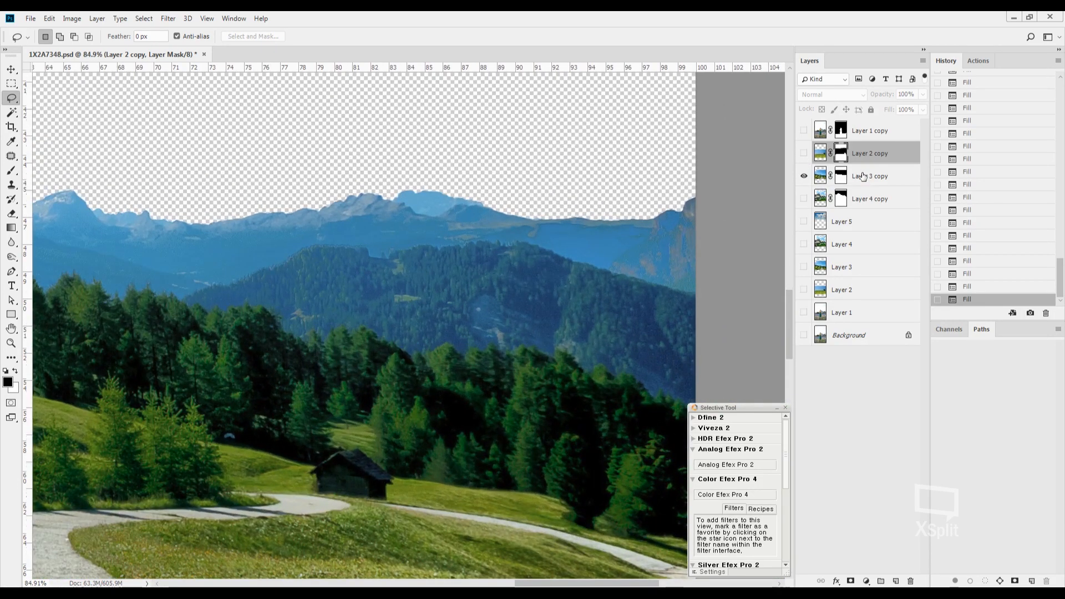
click(863, 177)
Step: Select the blue mountain slope above the forest on Layer 3 copy with the Magic Wand, adding the adjoining area to the selection
drag(364, 274, 626, 219)
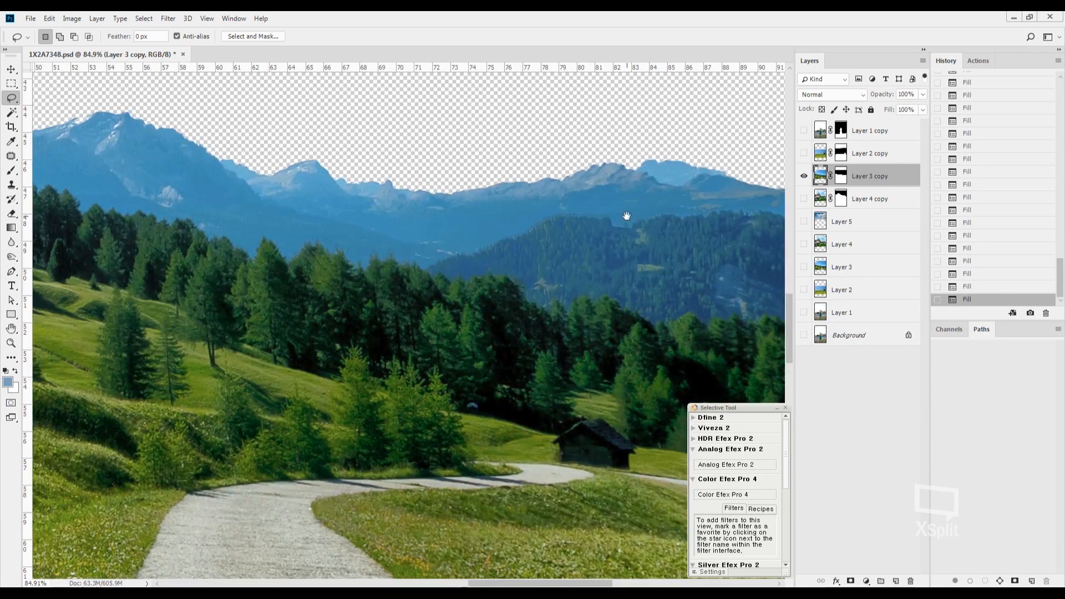
scroll(627, 215, down, 4)
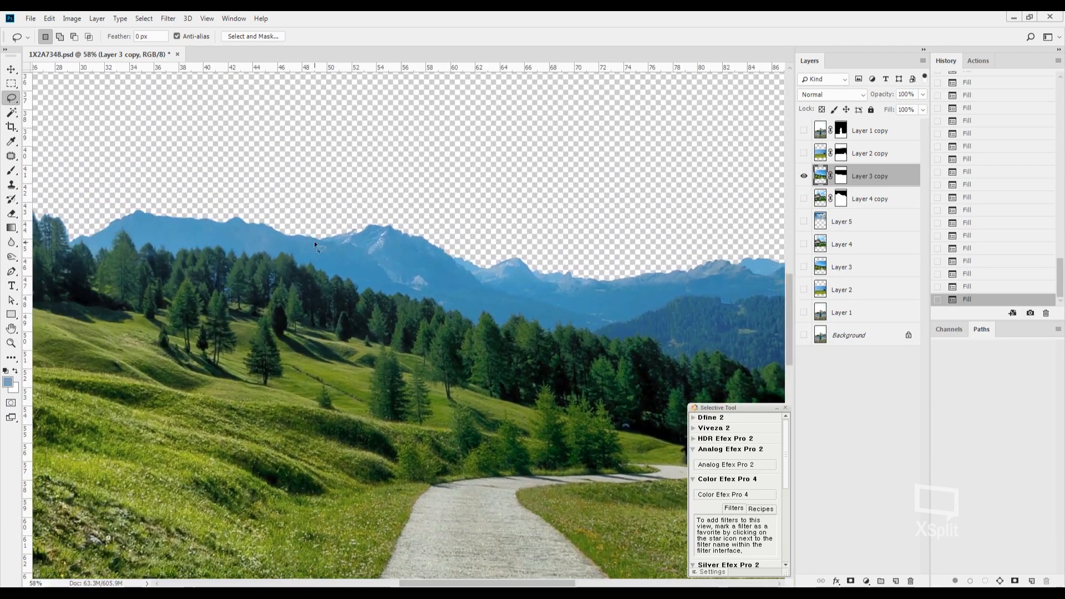
key(w)
click(162, 232)
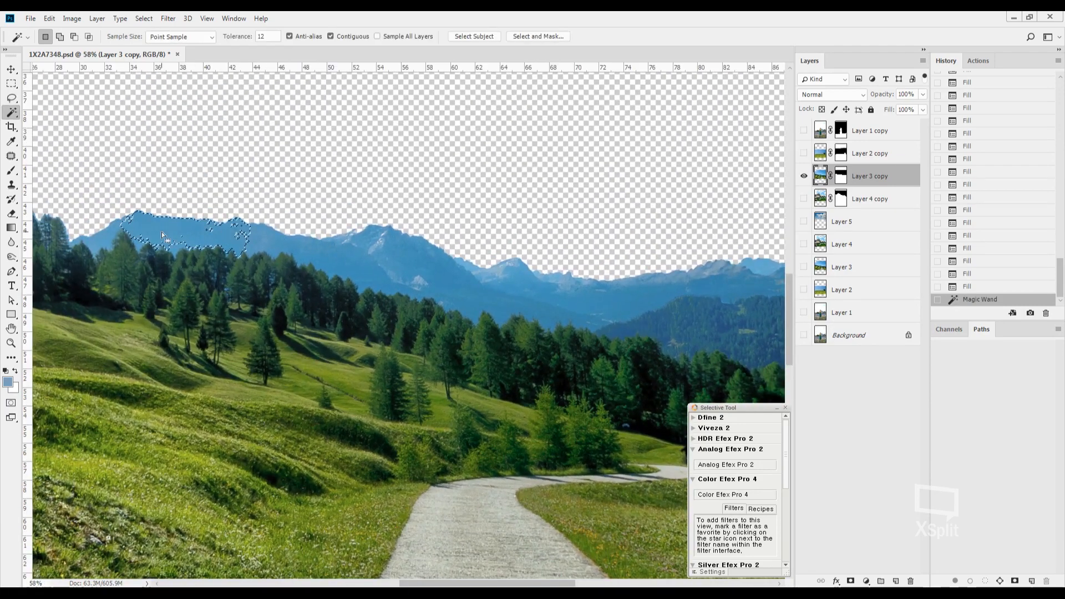
shift+click(107, 240)
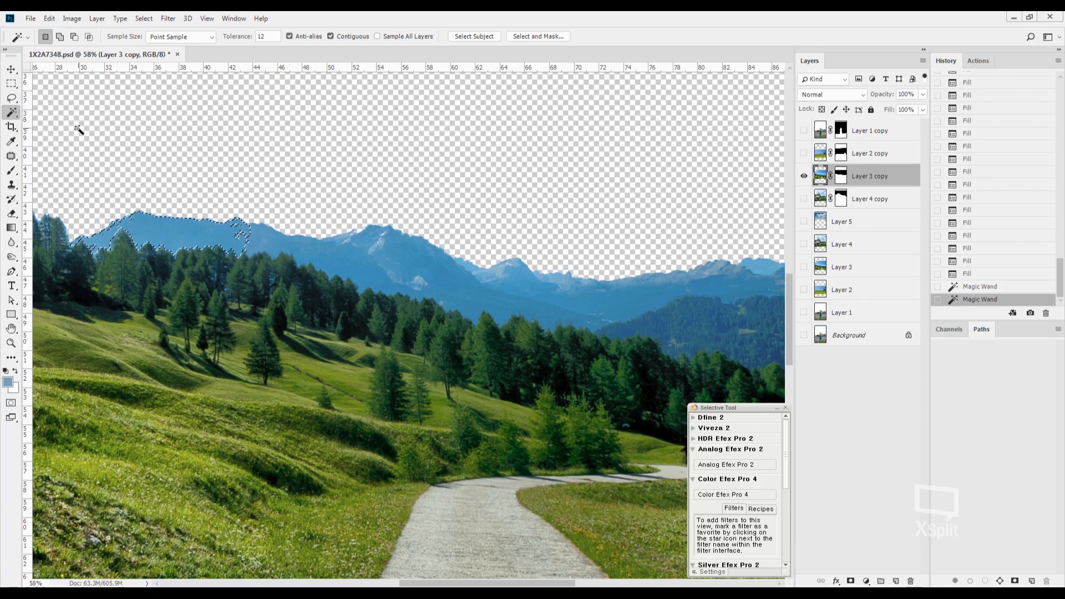
Step: Drop the current selection and use the Quick Selection tool to select the whole blue mountain range on Layer 3 copy
right_click(11, 113)
click(42, 115)
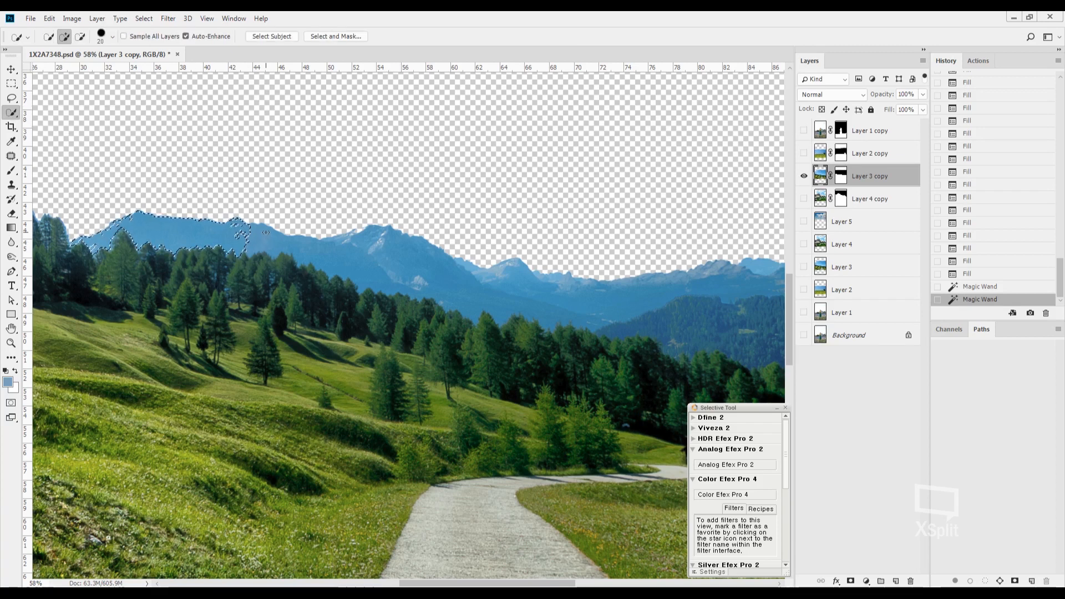
key(ctrl+d)
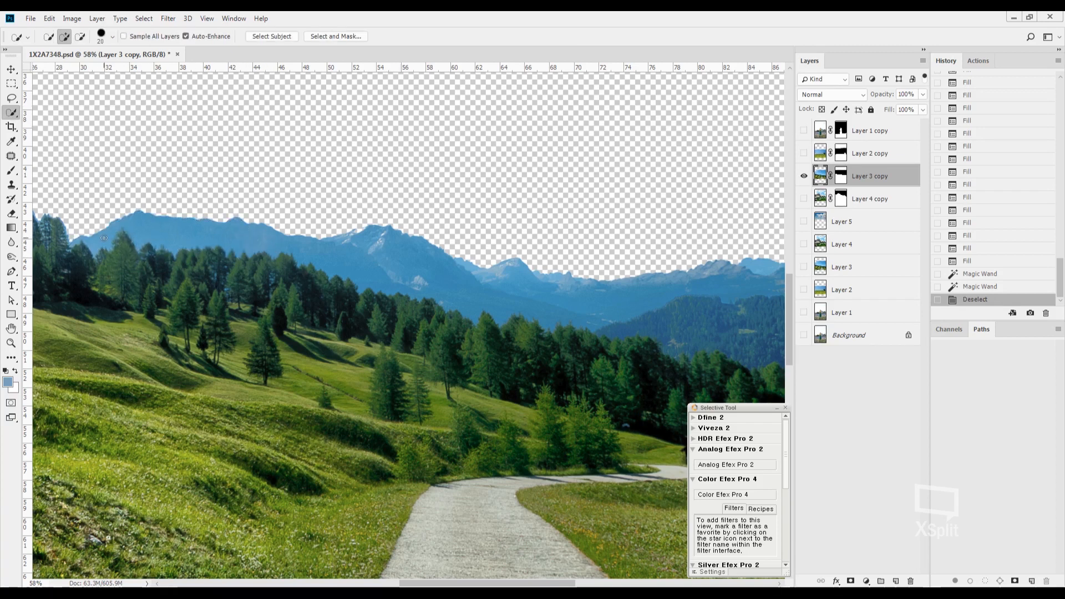
drag(104, 238, 87, 235)
mouse_move(167, 239)
mouse_down()
mouse_move(255, 239)
mouse_move(438, 277)
mouse_move(599, 294)
mouse_move(298, 274)
mouse_up()
mouse_move(468, 268)
mouse_down()
mouse_move(550, 282)
mouse_move(565, 310)
mouse_up()
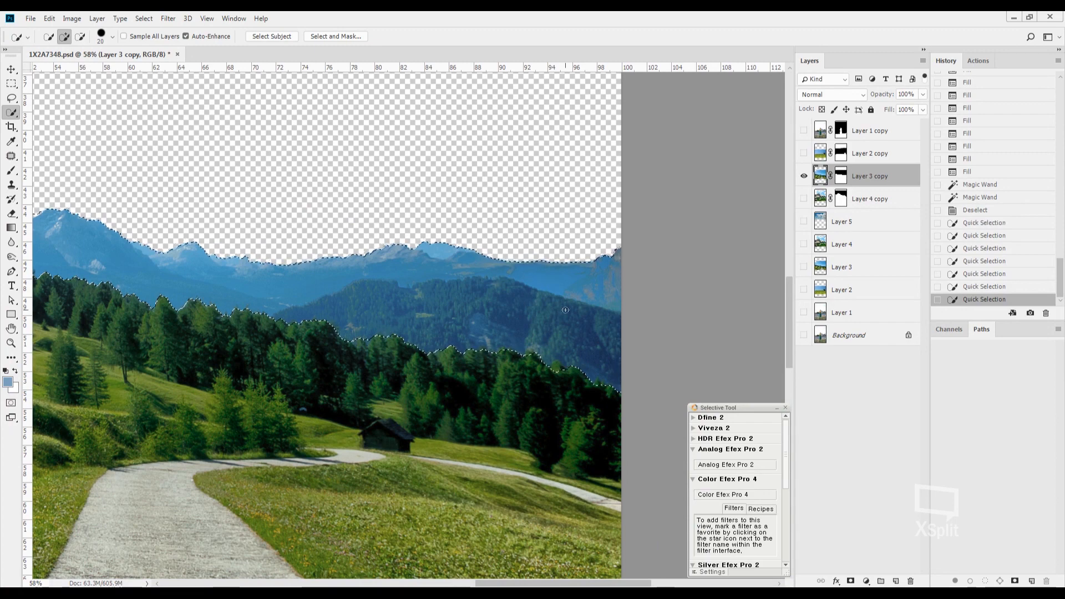
drag(125, 256, 446, 259)
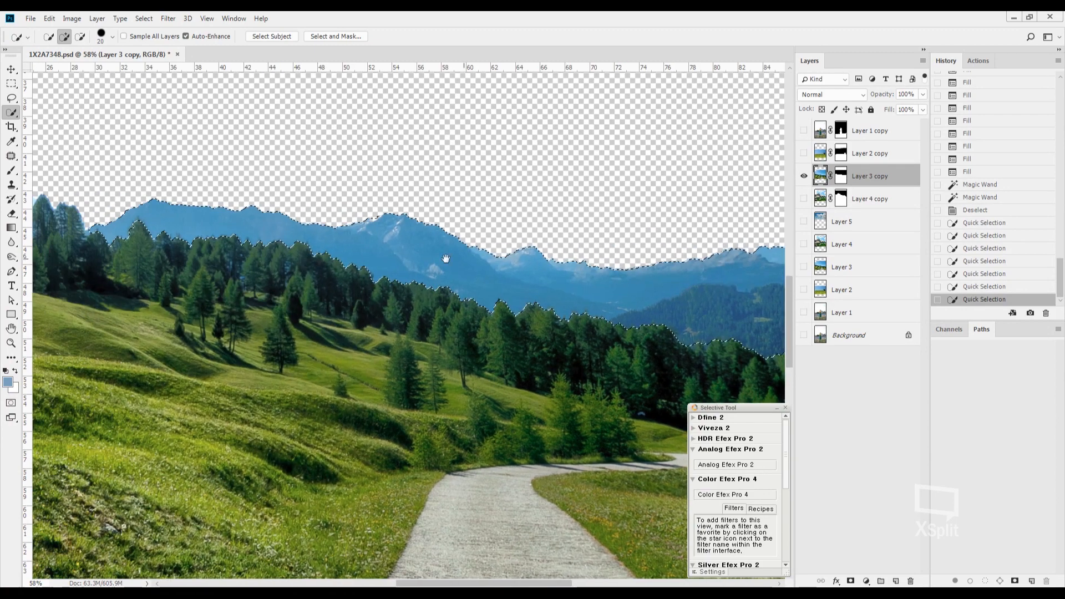
scroll(446, 258, up, 5)
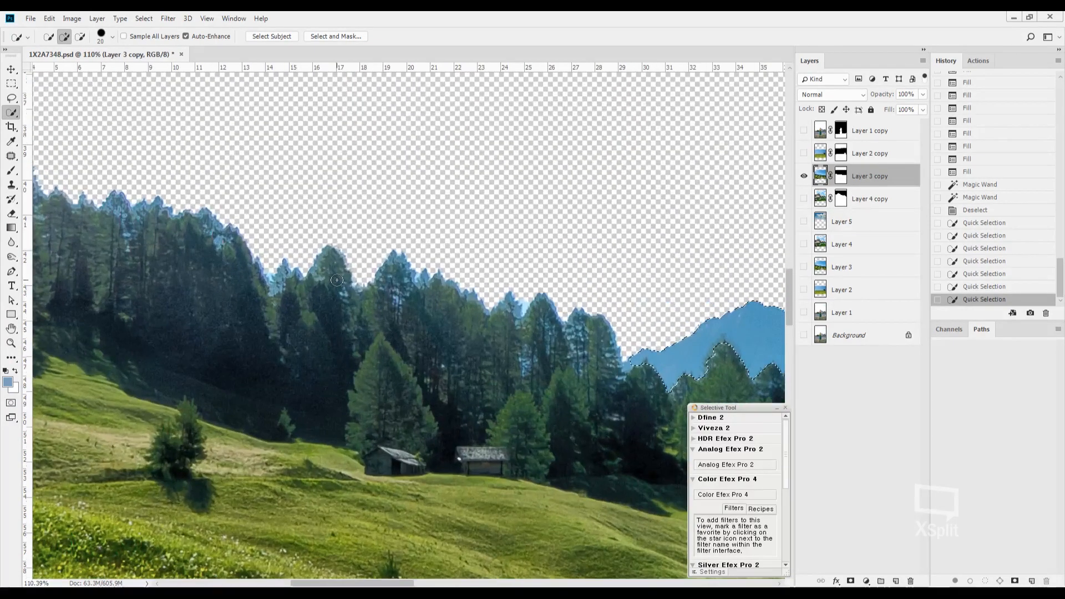
scroll(337, 280, down, 2)
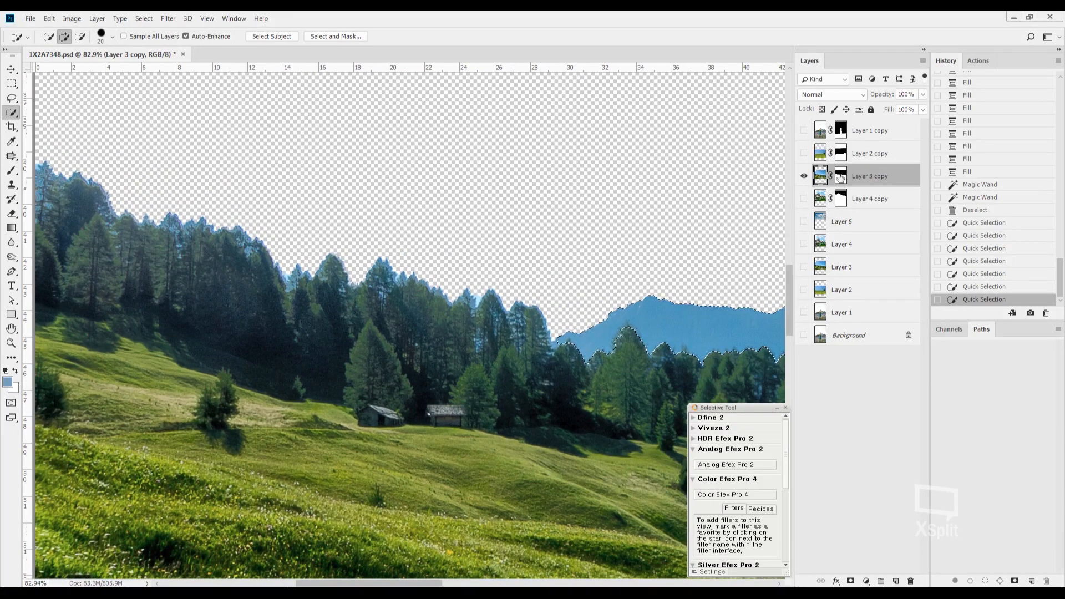
Step: Feather the mountain selection and fill it with black on the Layer 3 copy mask to hide the mountains
click(841, 178)
key(alt+BackSpace)
key(ctrl+z)
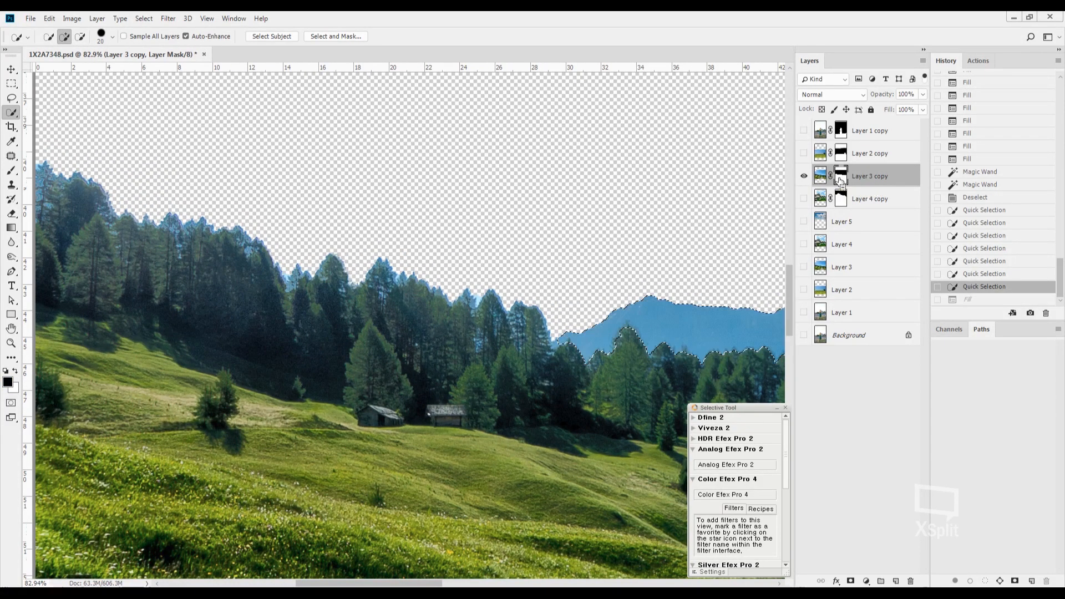
key(shift+F6)
key(Return)
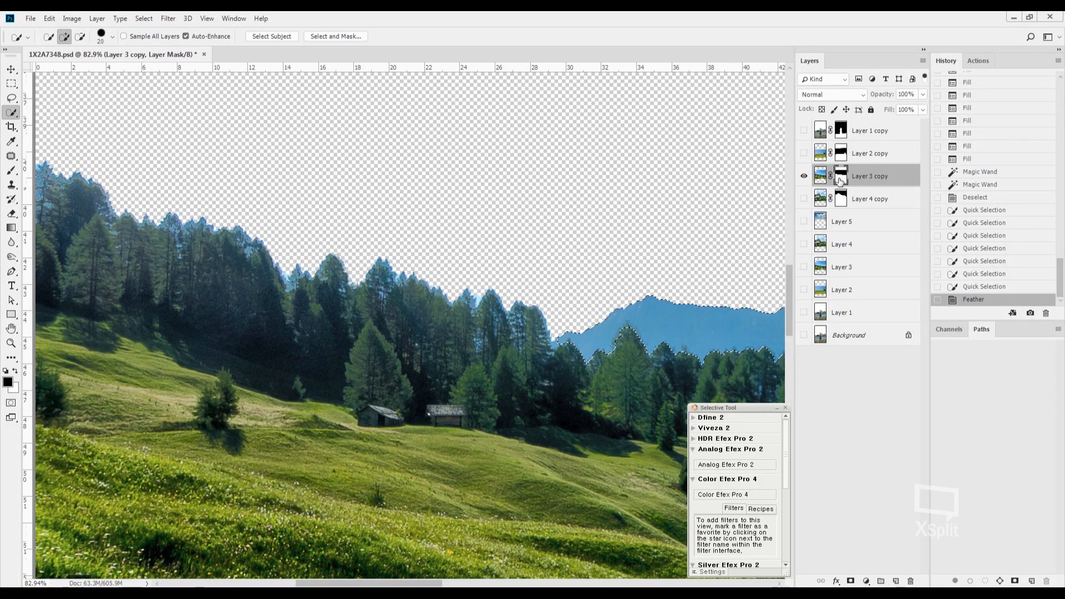
key(alt+BackSpace)
drag(591, 281, 344, 237)
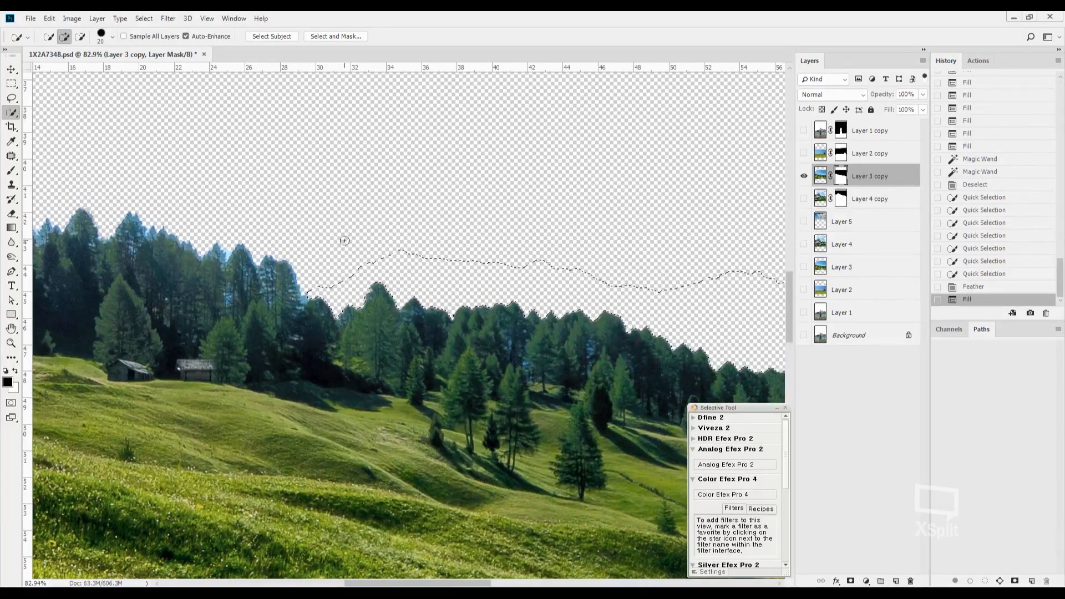
scroll(479, 322, down, 4)
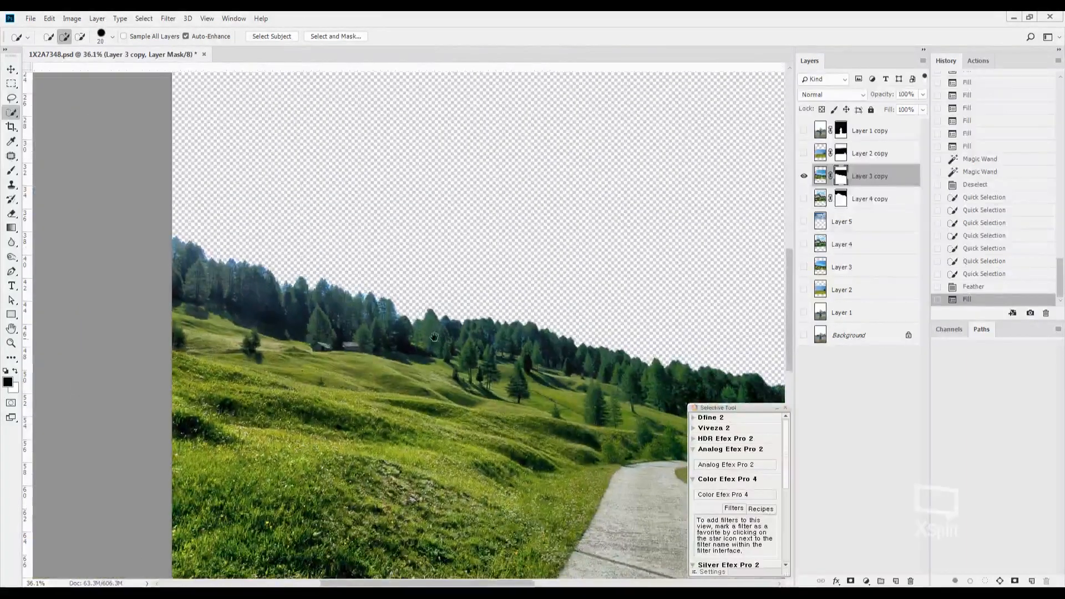
drag(408, 325, 237, 247)
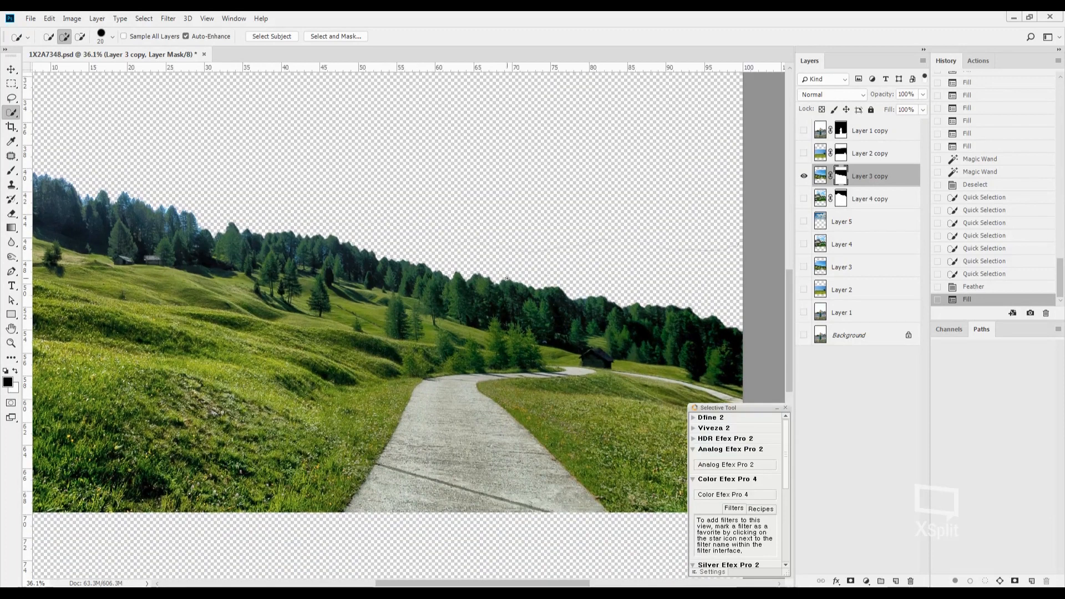
Step: Deselect and paint black with a 200 px brush on the Layer 3 copy mask over the leftover mountain outline
key(ctrl+d)
key(b)
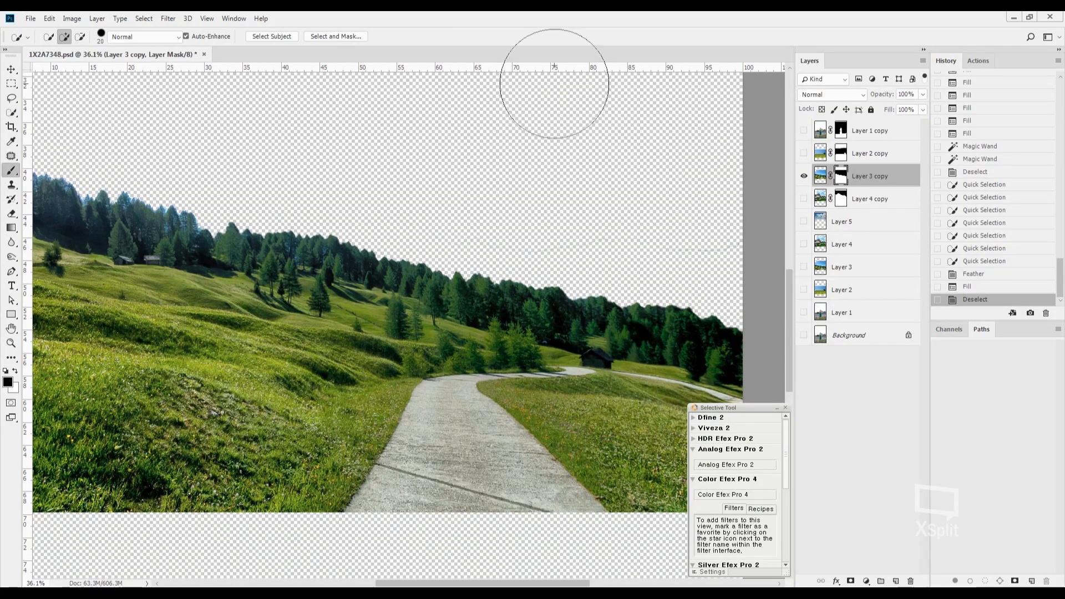
key(bracketleft)
key(bracketleft)
key(bracketleft)
key(bracketleft)
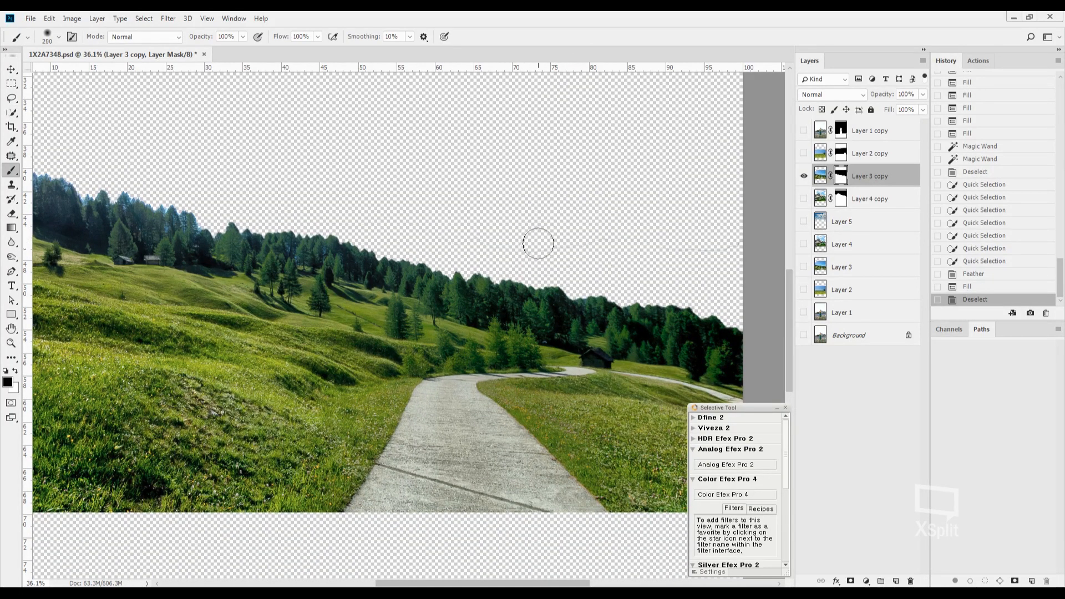
mouse_move(537, 243)
mouse_down()
mouse_move(621, 234)
mouse_move(566, 235)
mouse_move(725, 248)
mouse_move(548, 203)
mouse_up()
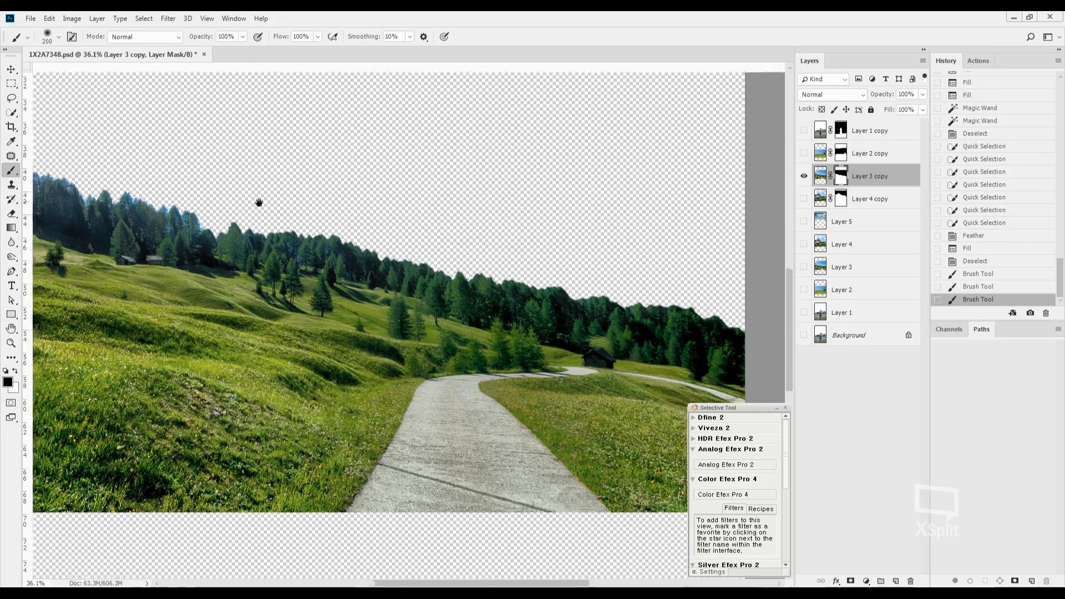
drag(259, 202, 492, 223)
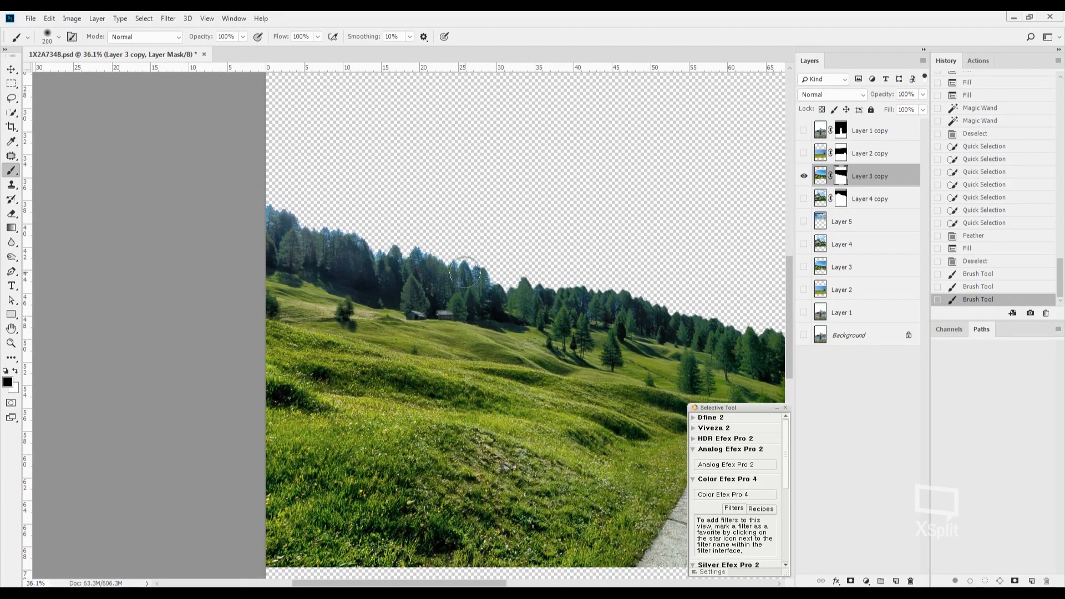
Step: Toggle the Layer 4 copy visibility on and off to check the tree edges against the rocky mountains
click(804, 198)
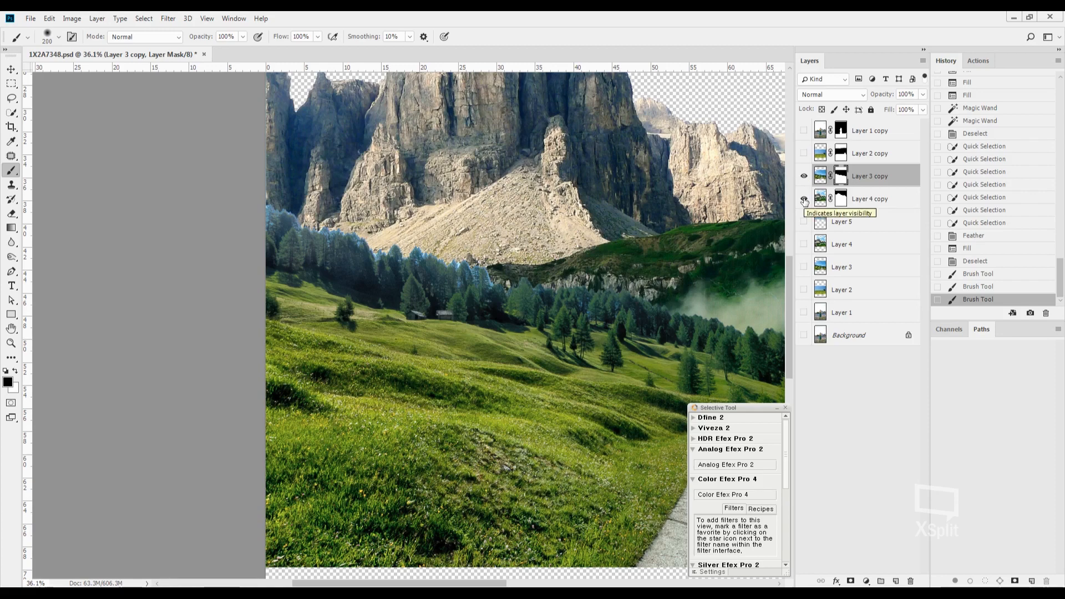
click(804, 201)
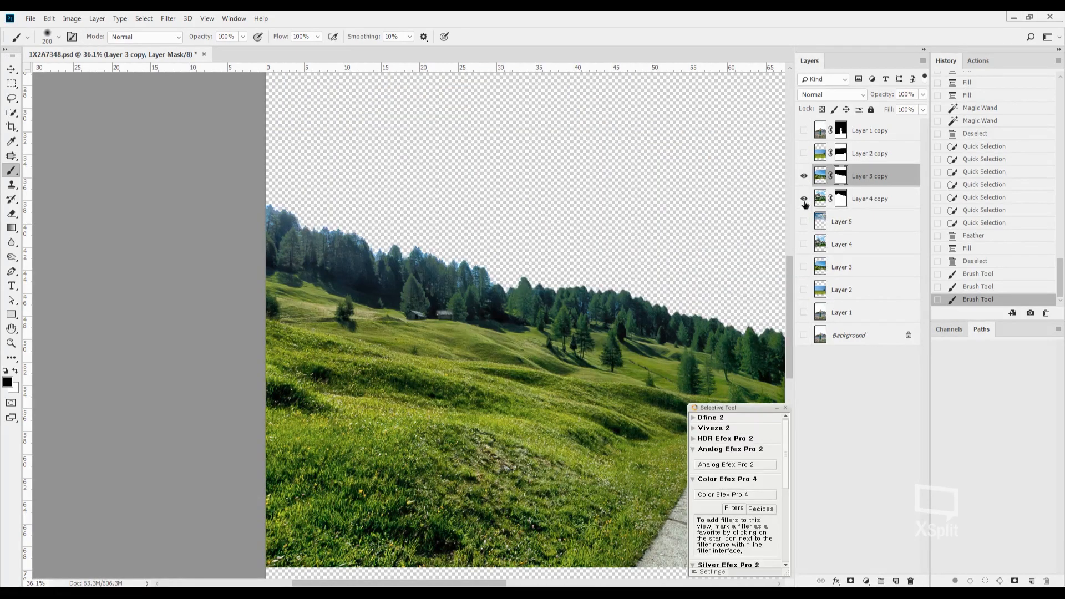
click(805, 201)
click(805, 201)
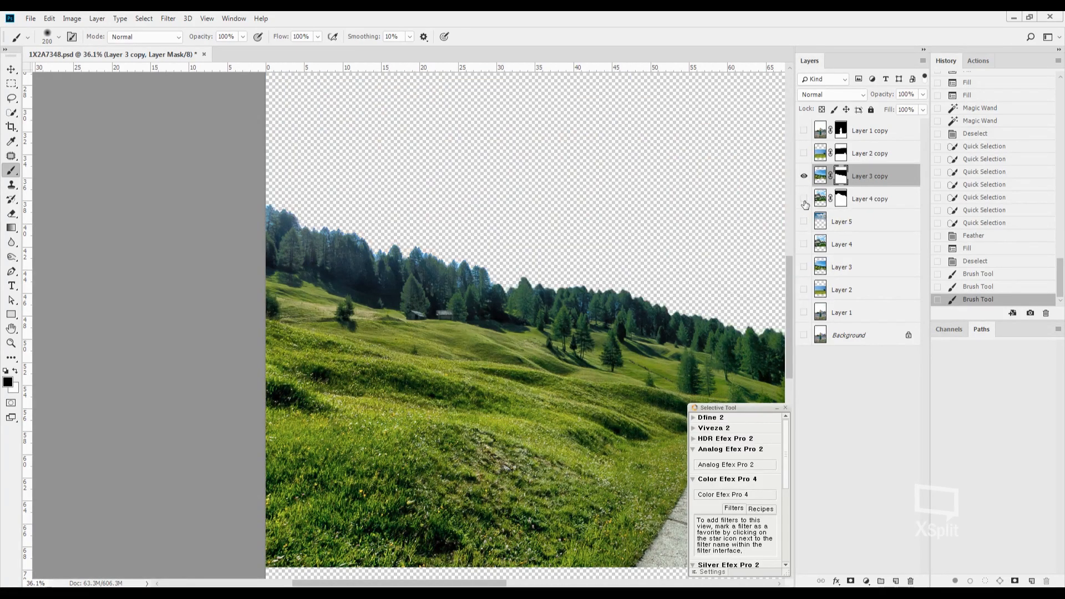
Step: Select the blue fringe between the treetops on Layer 3 copy with Color Range at Fuzziness 40
click(821, 176)
scroll(376, 255, up, 5)
drag(238, 106, 253, 119)
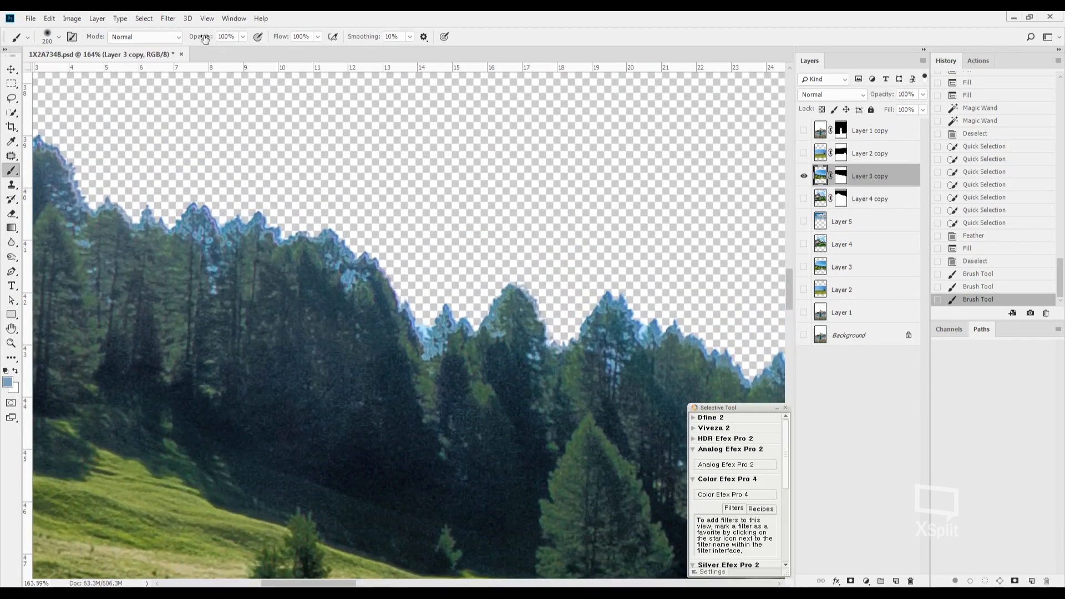
click(155, 19)
click(167, 128)
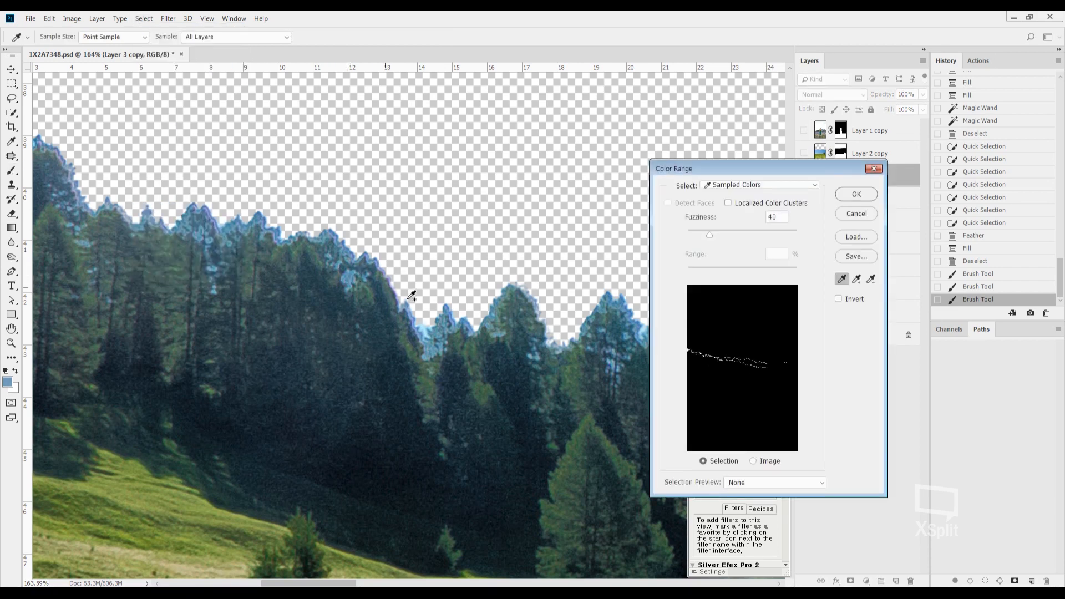
click(433, 349)
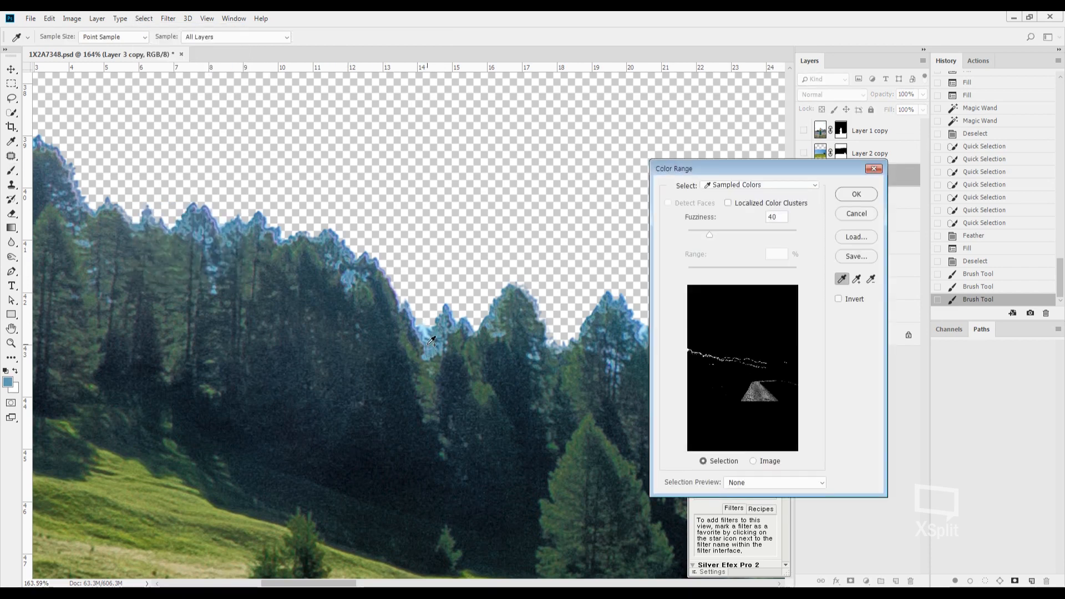
click(855, 195)
Step: Remove the path and lower meadow from the selection in Quick Mask mode with a 600 px eraser
scroll(577, 216, down, 4)
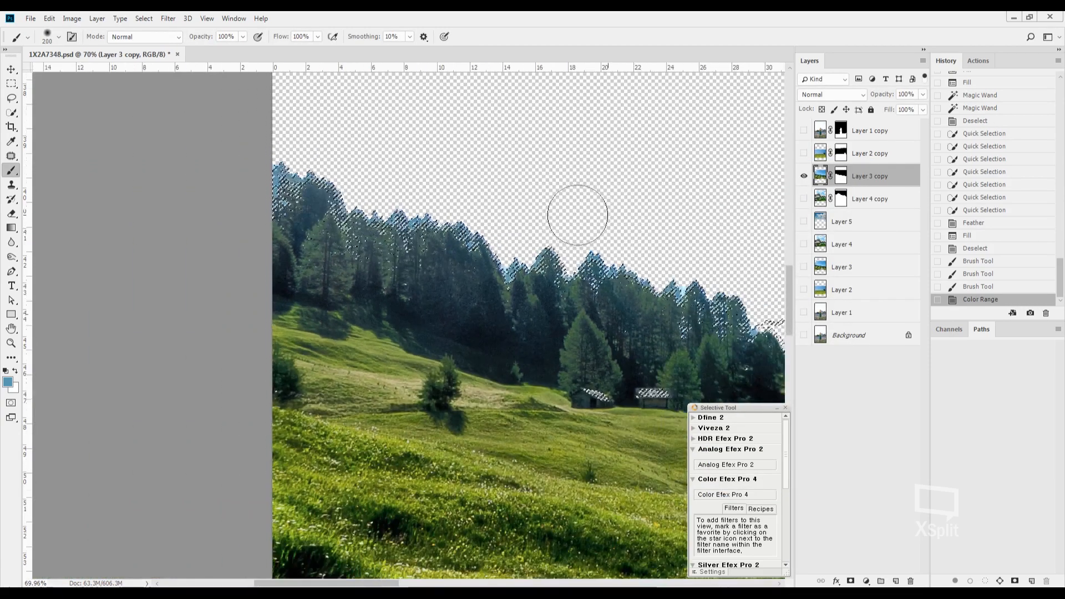
scroll(577, 215, down, 5)
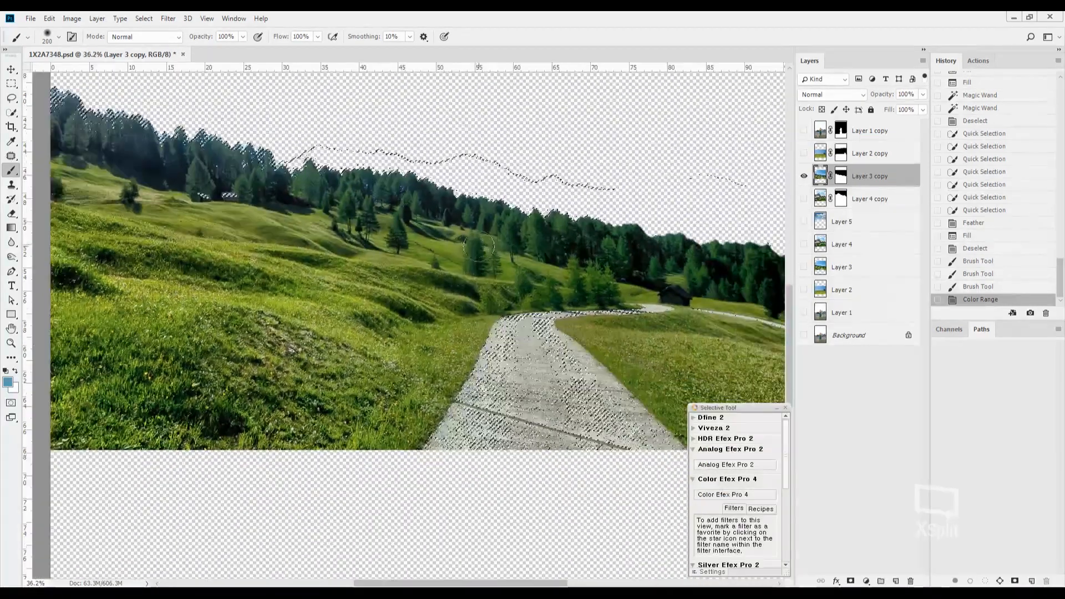
key(q)
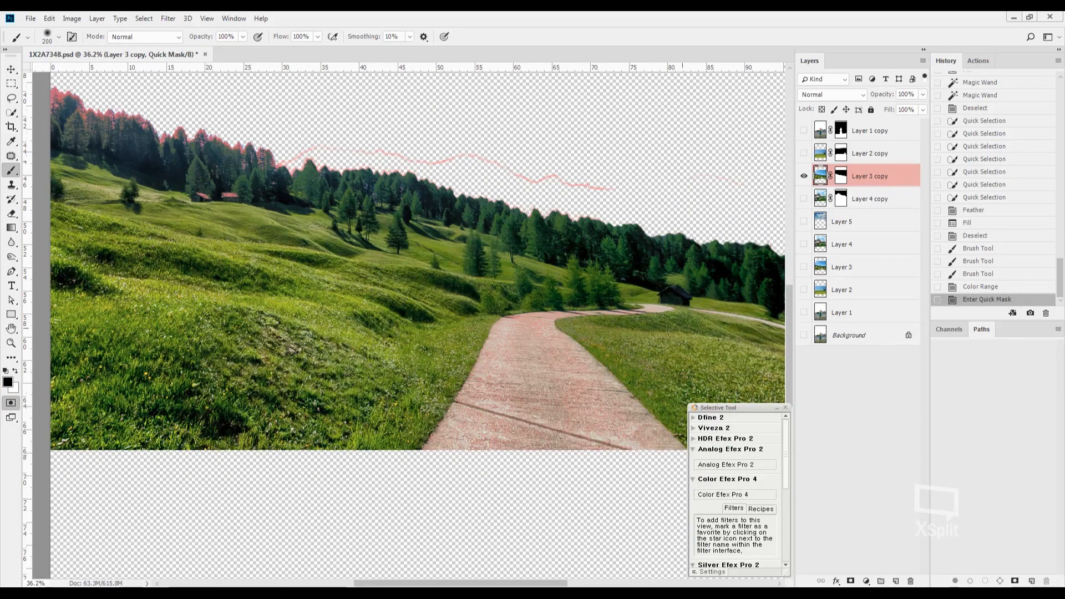
scroll(683, 327, right, 2)
key(e)
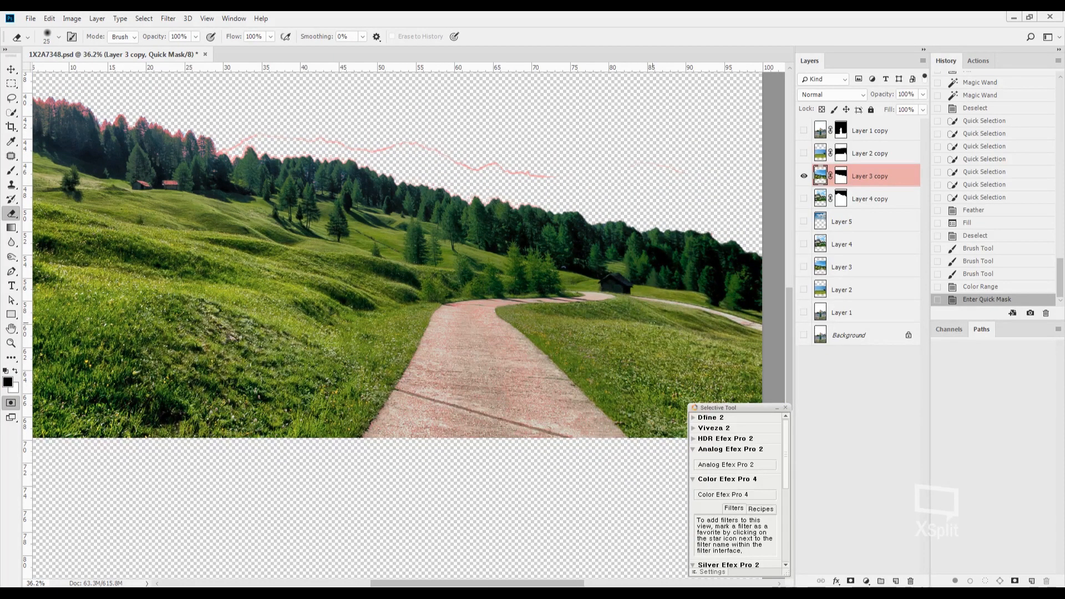
key(bracketright)
key(bracketright)
key(bracketright)
key(bracketright)
key(bracketright)
key(bracketright)
key(bracketright)
key(bracketright)
key(bracketright)
key(bracketright)
mouse_move(742, 311)
mouse_down()
mouse_move(556, 310)
mouse_move(323, 407)
mouse_move(677, 401)
mouse_move(490, 418)
mouse_move(382, 453)
mouse_up()
drag(347, 298, 563, 487)
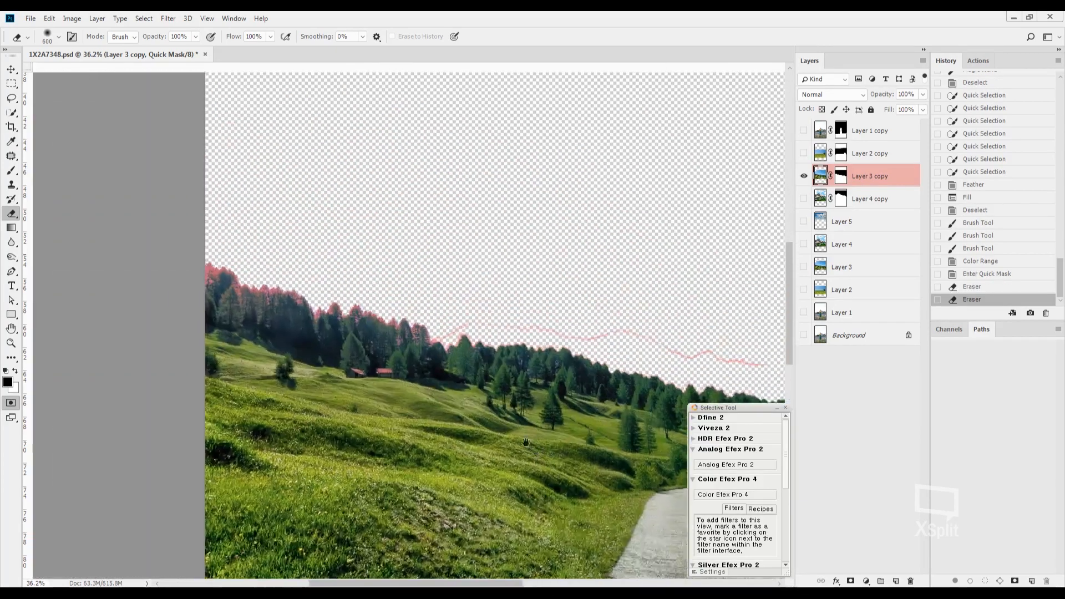
key(q)
Step: Feather the fringe selection by 1 pixel and fill it with black six times on the Layer 3 copy mask
scroll(544, 330, up, 3)
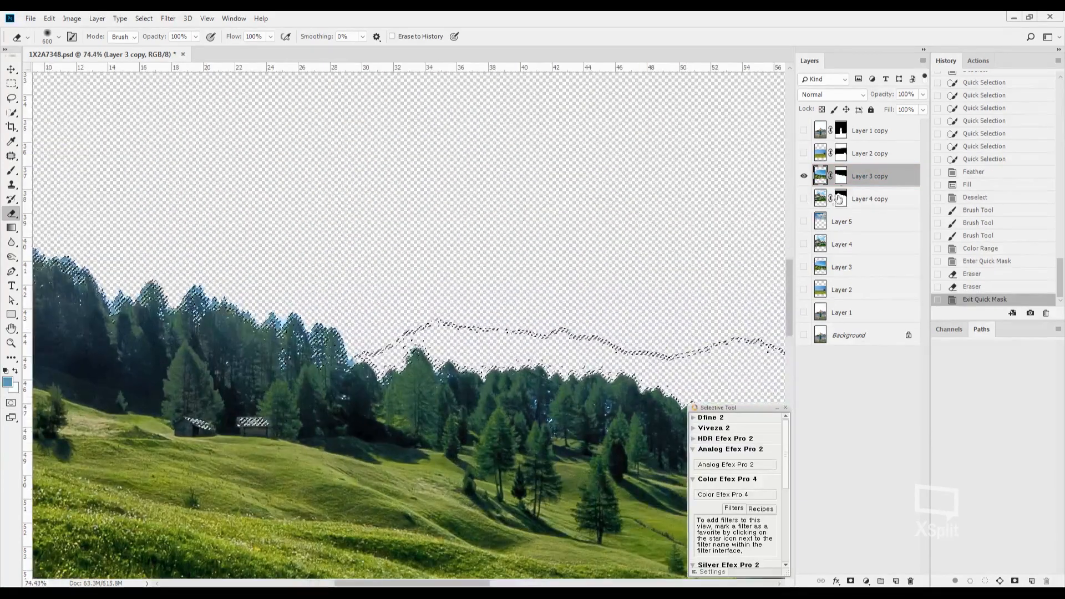
key(shift+F6)
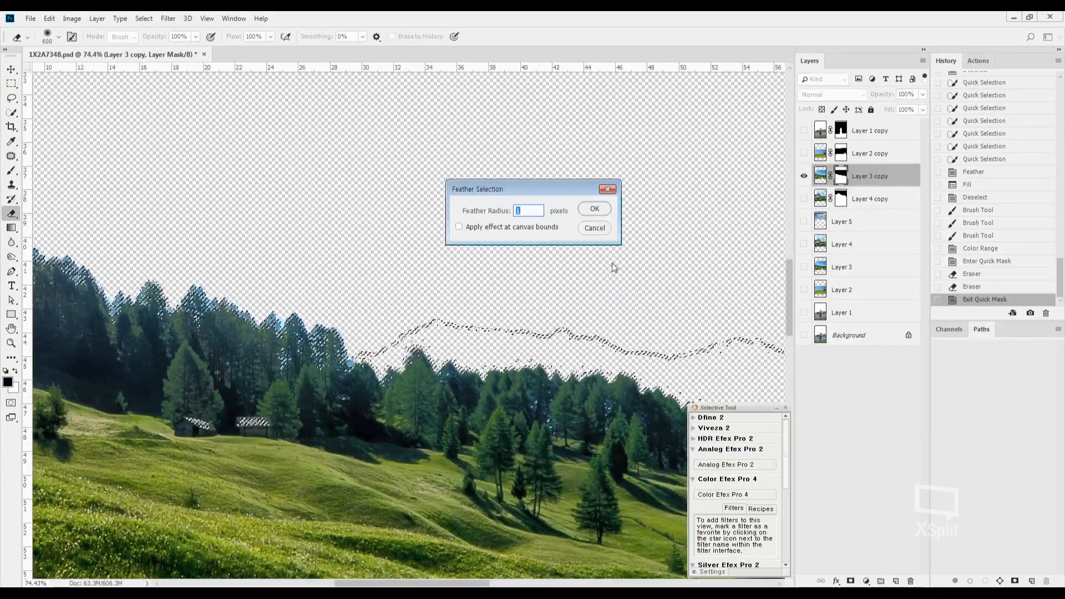
key(Return)
key(alt+BackSpace)
key(alt+BackSpace)
key(alt+BackSpace)
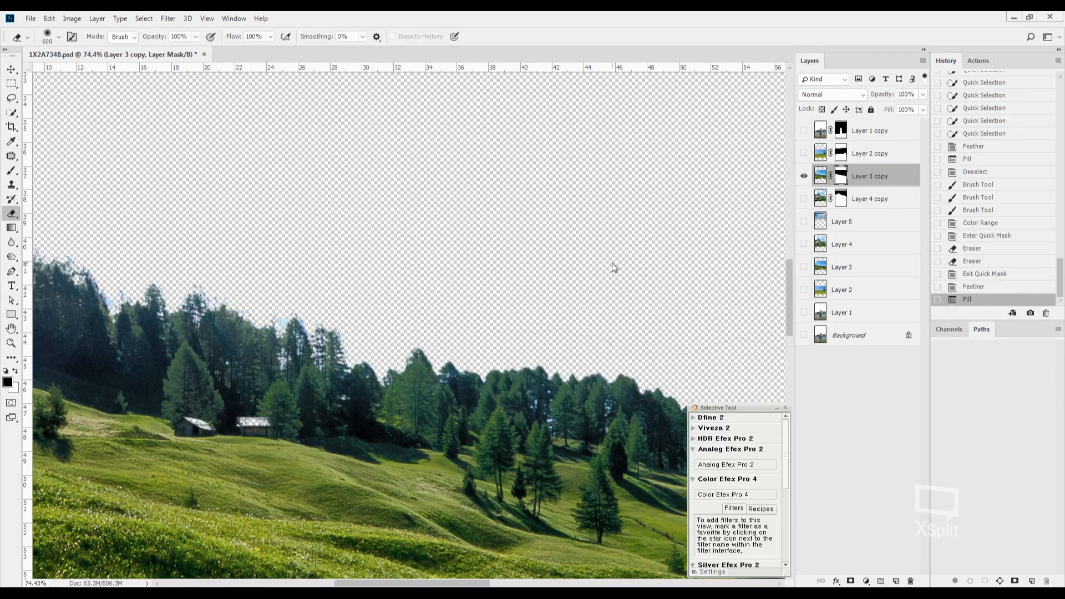
key(alt+BackSpace)
key(alt+BackSpace)
key(alt+BackSpace)
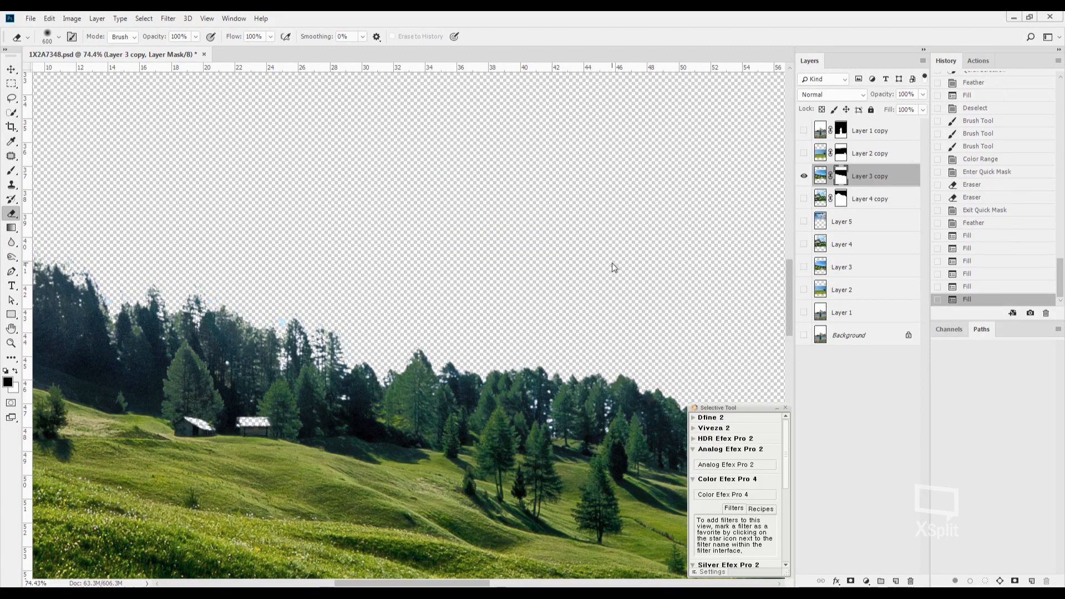
Step: Show Layer 4 copy and Layer 2 copy and check how the tree line blends with the mountains and meadow
key(l)
click(804, 199)
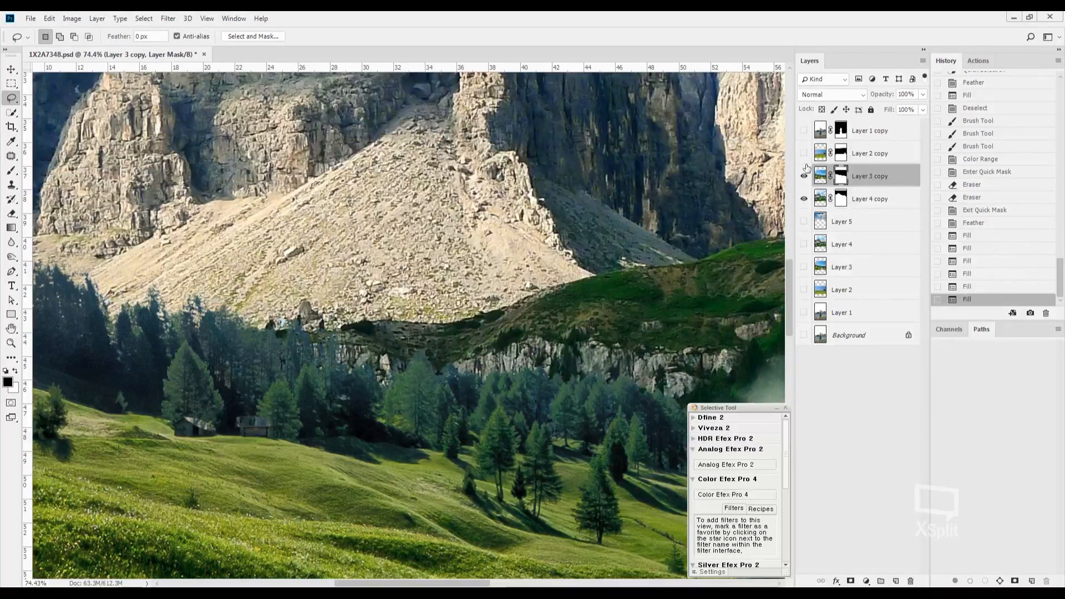
click(804, 154)
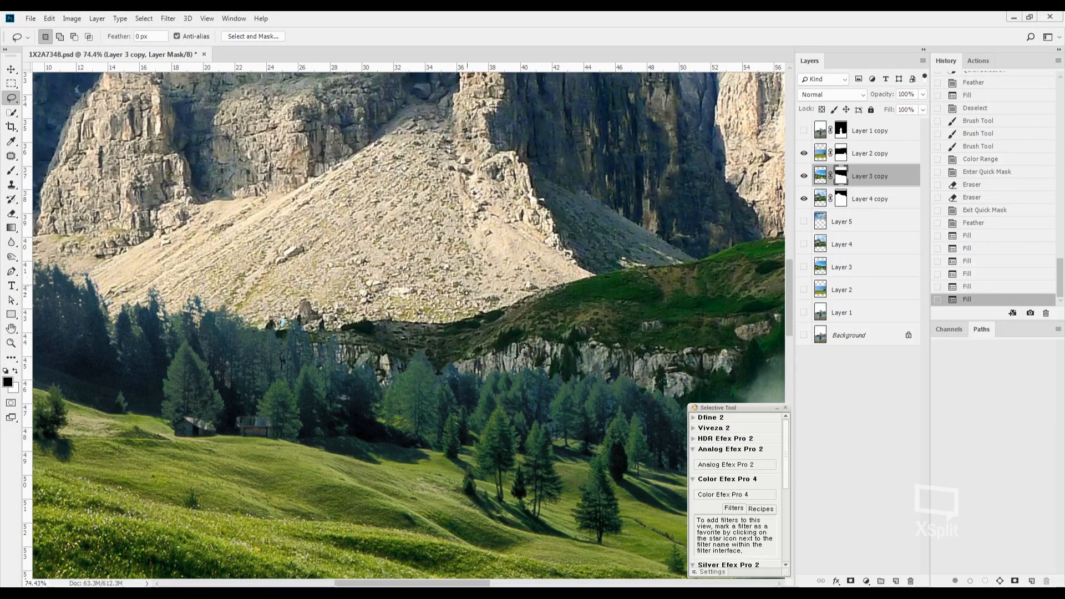
scroll(457, 329, down, 5)
drag(457, 329, 363, 276)
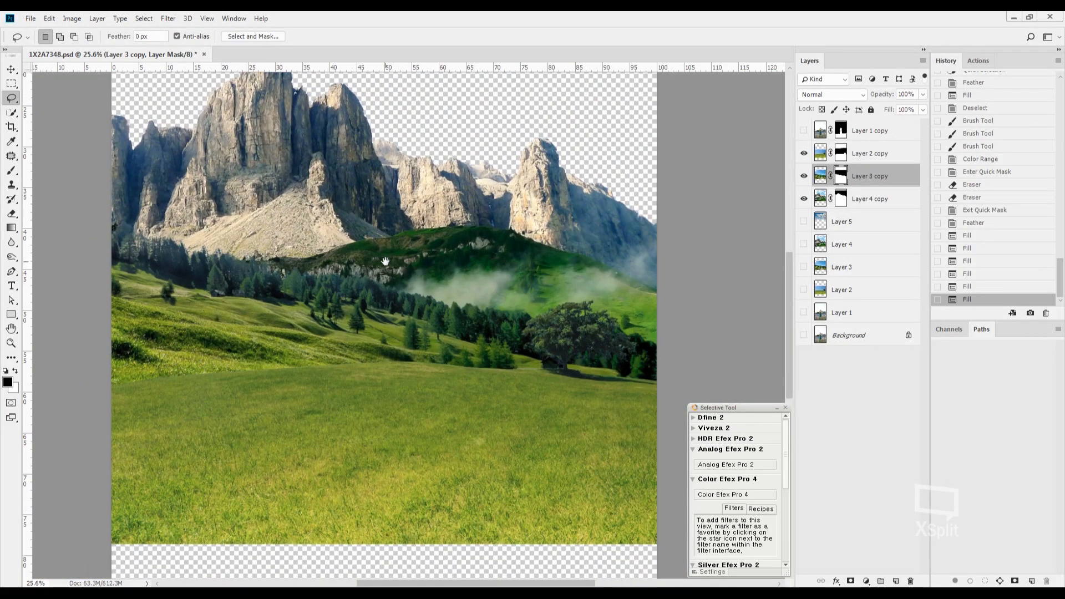
drag(342, 314, 363, 314)
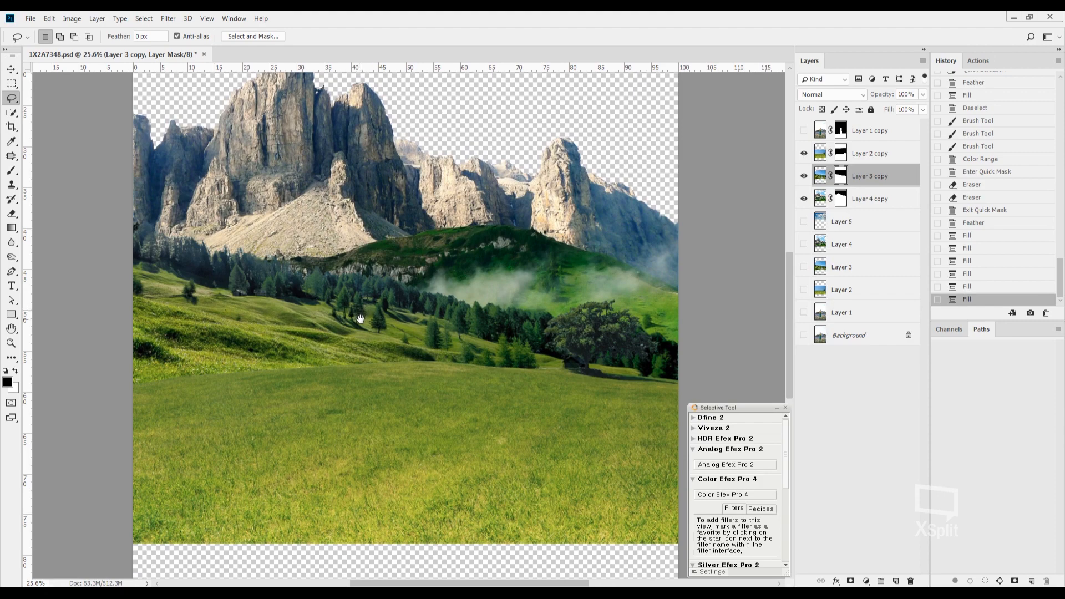
scroll(334, 380, up, 5)
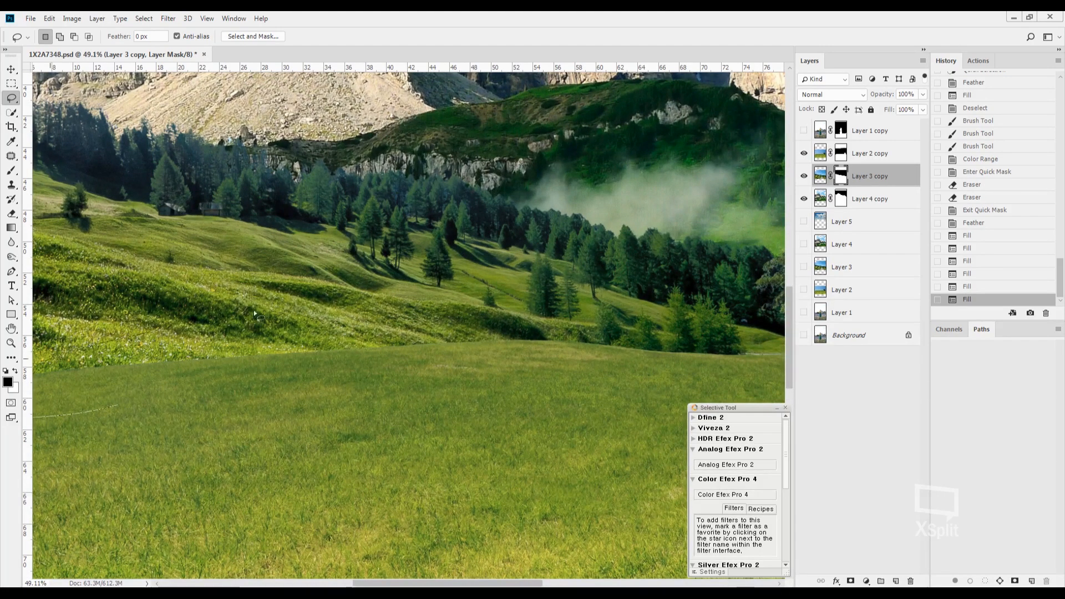
mouse_move(255, 314)
mouse_down()
mouse_move(557, 309)
mouse_move(672, 369)
mouse_up()
drag(172, 408, 170, 410)
key(ctrl+d)
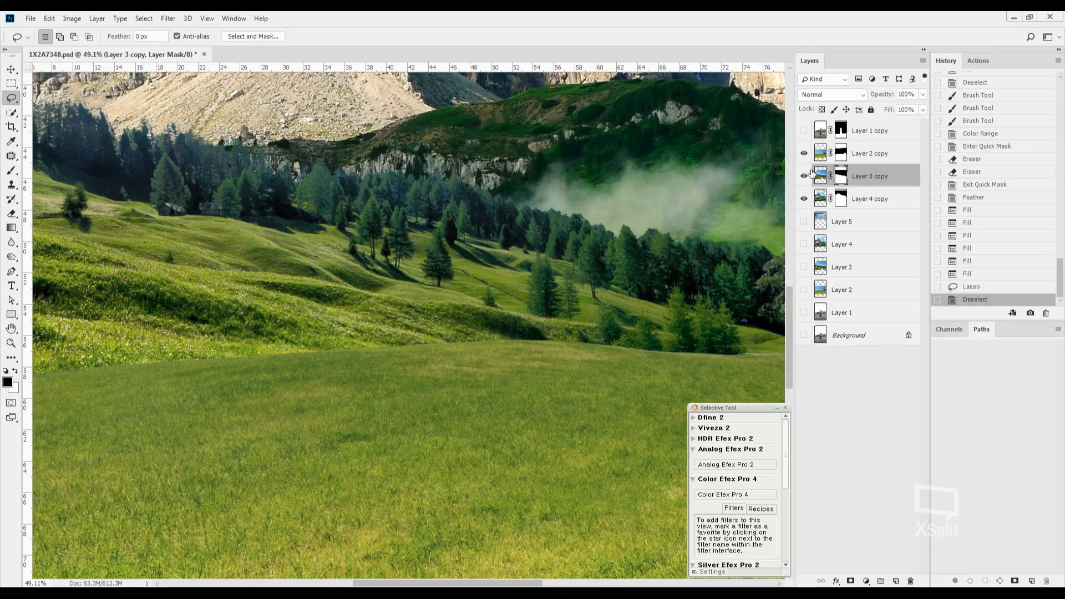
Step: Paint black along the meadow's upper edge on the Layer 2 copy mask with a 500 px brush to reveal the grassy slope and path underneath
scroll(499, 288, down, 3)
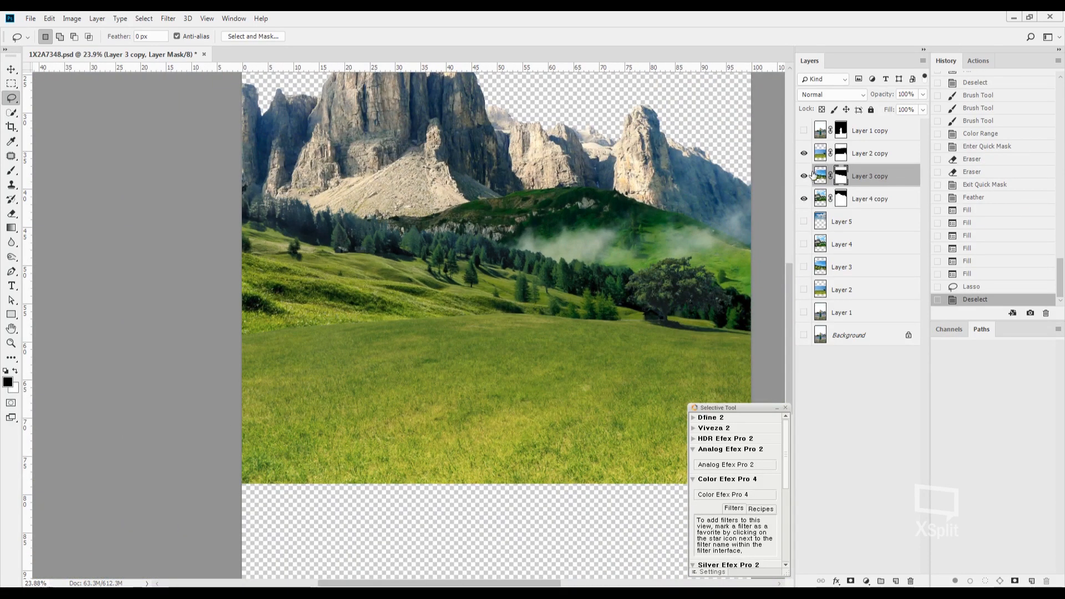
key(b)
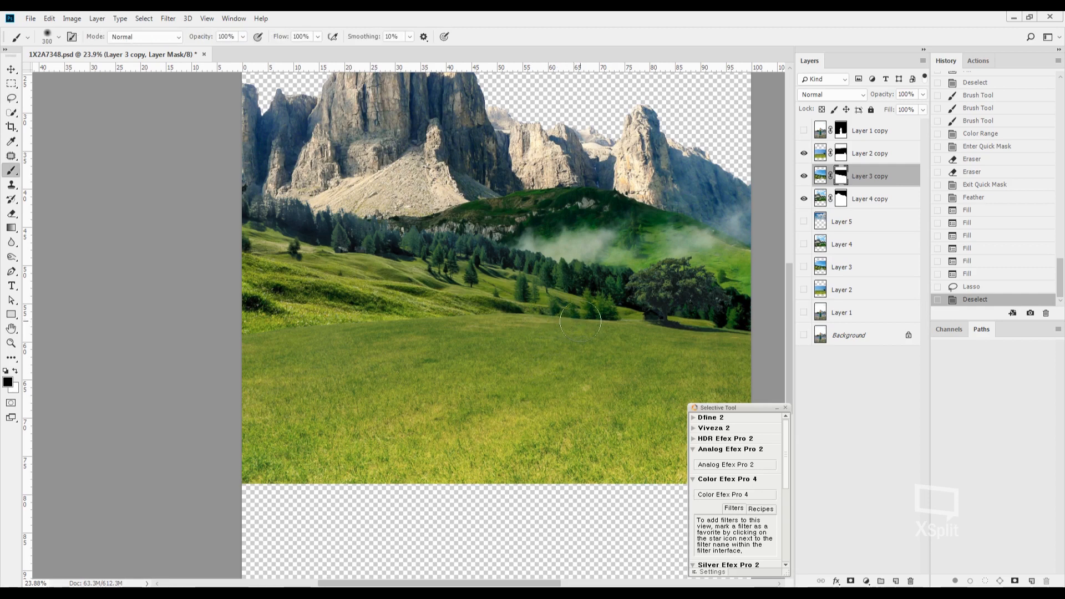
key(bracketright)
key(bracketright)
drag(594, 309, 543, 307)
key(ctrl+z)
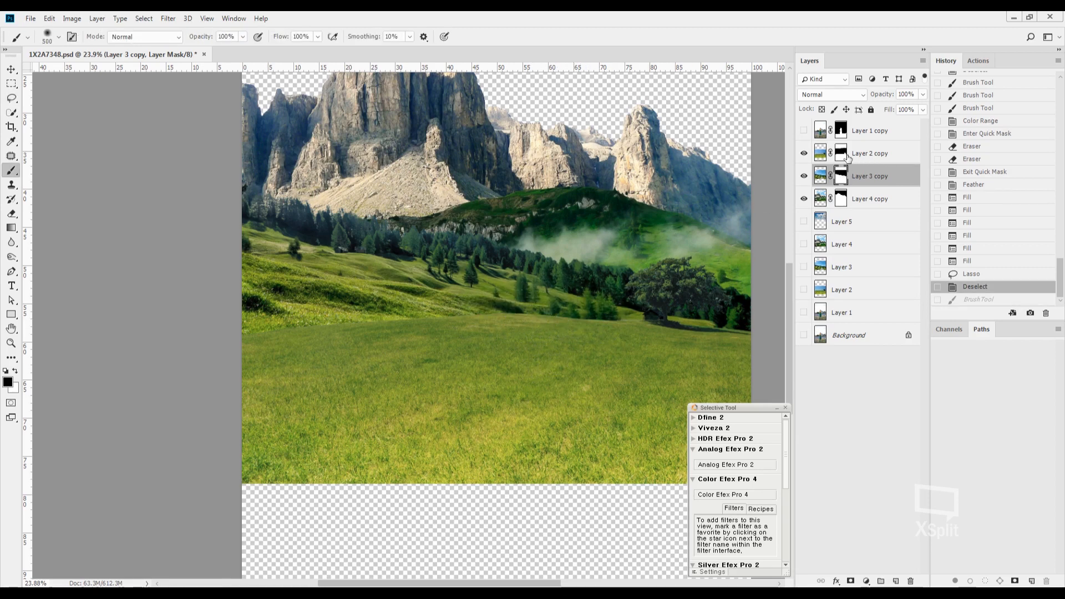
click(846, 155)
drag(599, 312, 530, 315)
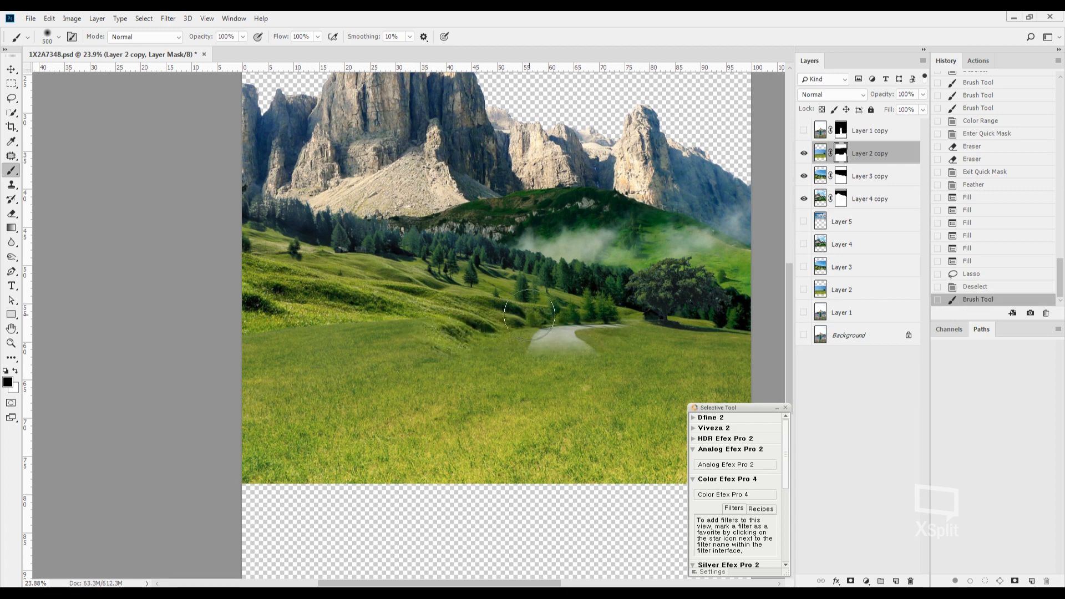
drag(373, 322, 394, 336)
drag(328, 339, 270, 331)
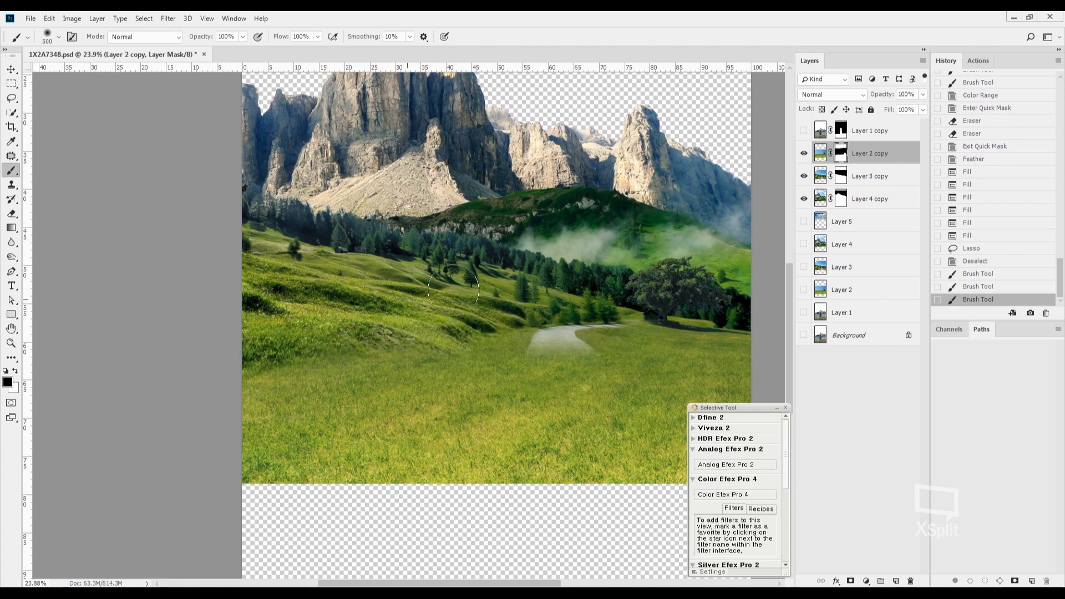
drag(541, 289, 571, 297)
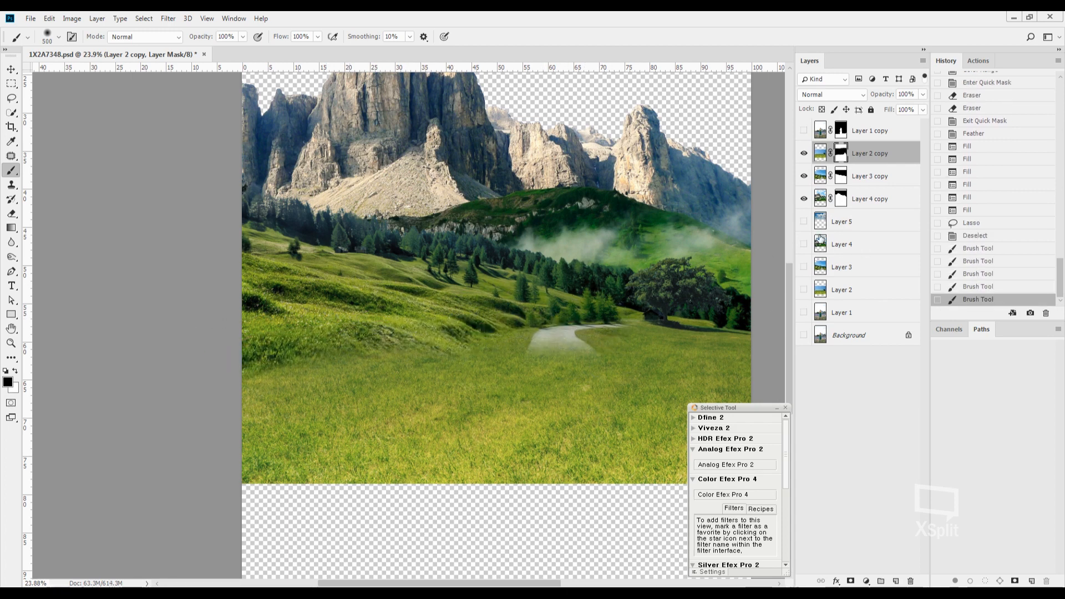
Step: Preview the figure on Layer 1 copy over the meadow and try extending the black brushwork downward on the Layer 2 copy mask
click(804, 131)
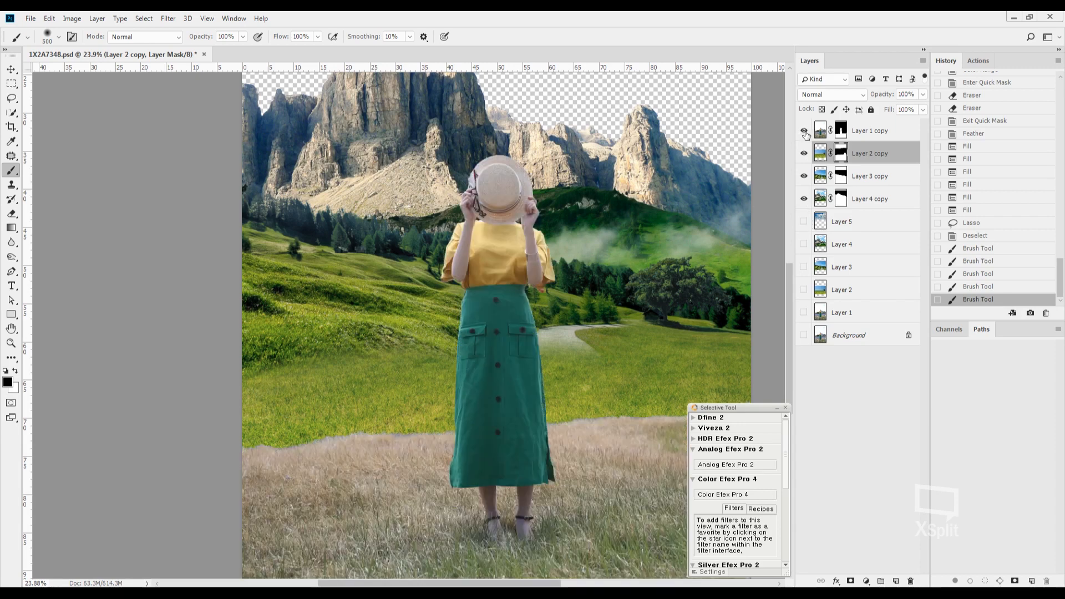
click(805, 131)
mouse_move(591, 380)
mouse_down()
mouse_move(617, 376)
mouse_move(609, 424)
mouse_move(511, 454)
mouse_move(560, 460)
mouse_up()
key(ctrl+z)
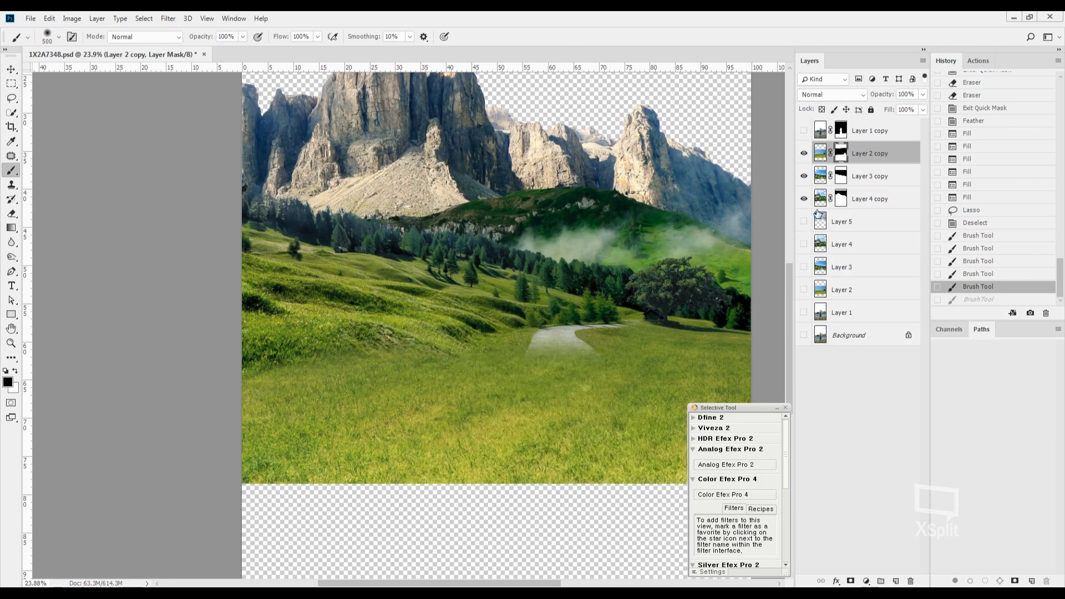
Step: Paint white on the Layer 2 copy mask to hide the path under the meadow and touch up the edge of the grassy slope
key(x)
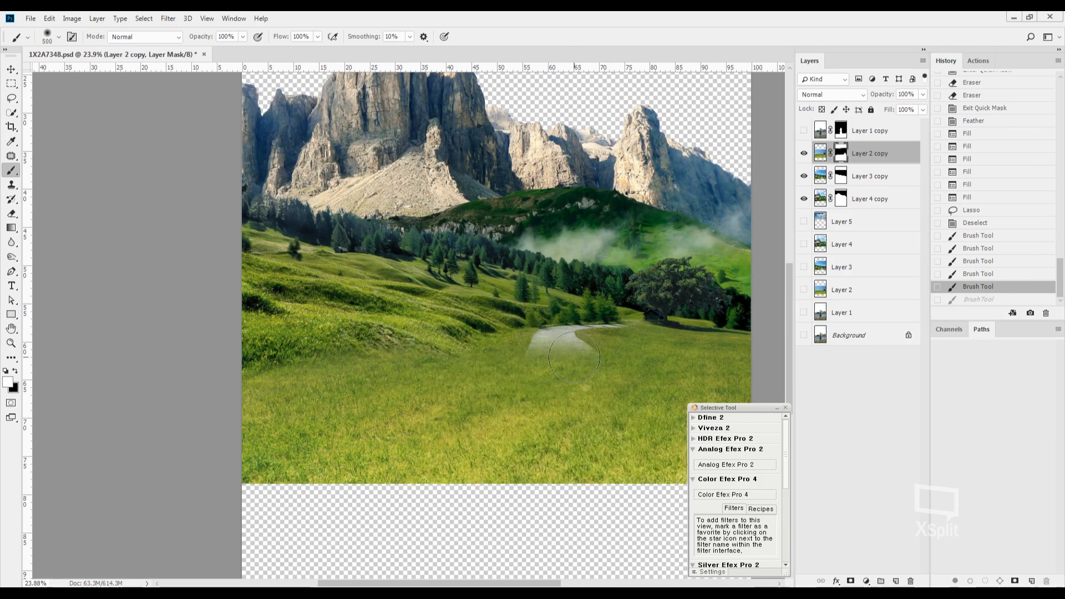
mouse_move(525, 364)
mouse_down()
mouse_move(558, 351)
mouse_move(590, 358)
mouse_move(533, 353)
mouse_move(547, 342)
mouse_move(627, 337)
mouse_move(607, 344)
mouse_up()
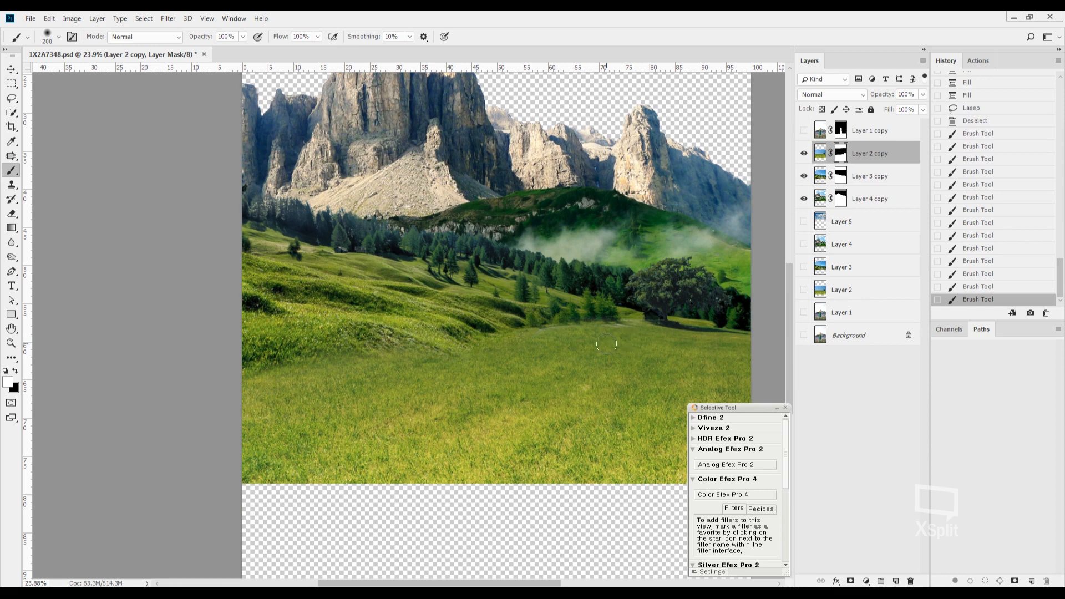
click(402, 375)
drag(299, 372, 221, 365)
key(bracketright)
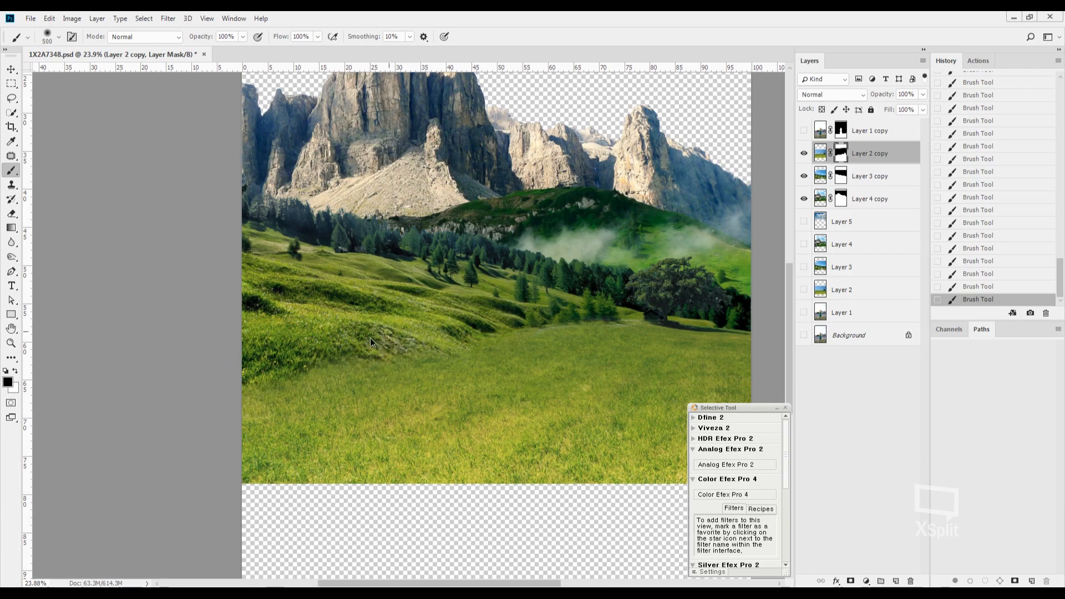
Step: Refine the Layer 2 copy mask along the base of the bushes and the remaining path with a brush reduced to 80 px
scroll(630, 336, up, 5)
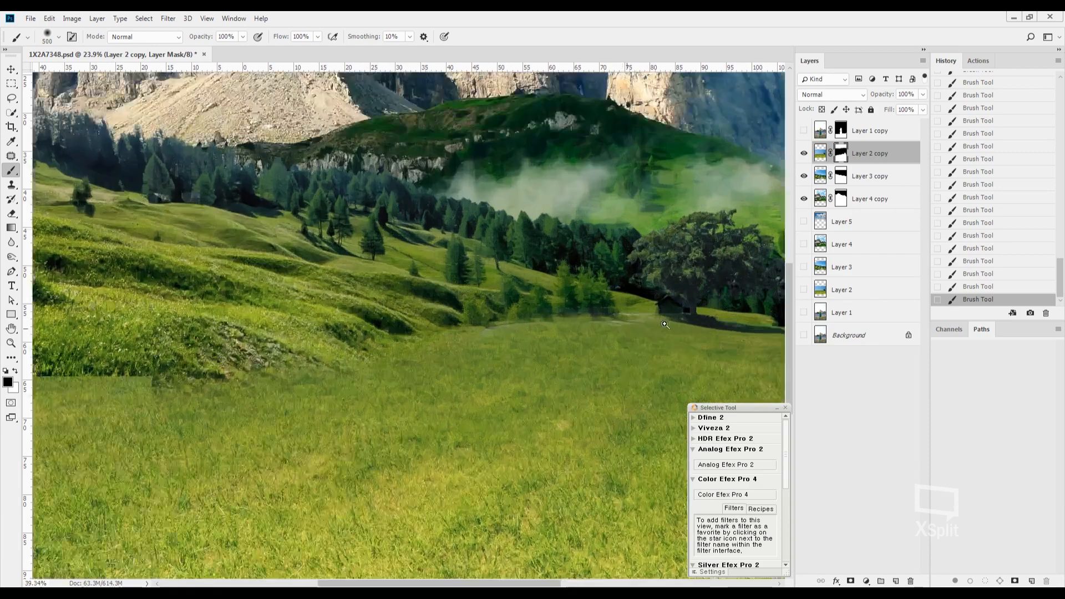
key(x)
key(bracketleft)
key(bracketleft)
key(bracketleft)
key(bracketleft)
key(bracketleft)
key(bracketleft)
key(bracketleft)
key(bracketleft)
key(bracketleft)
key(bracketleft)
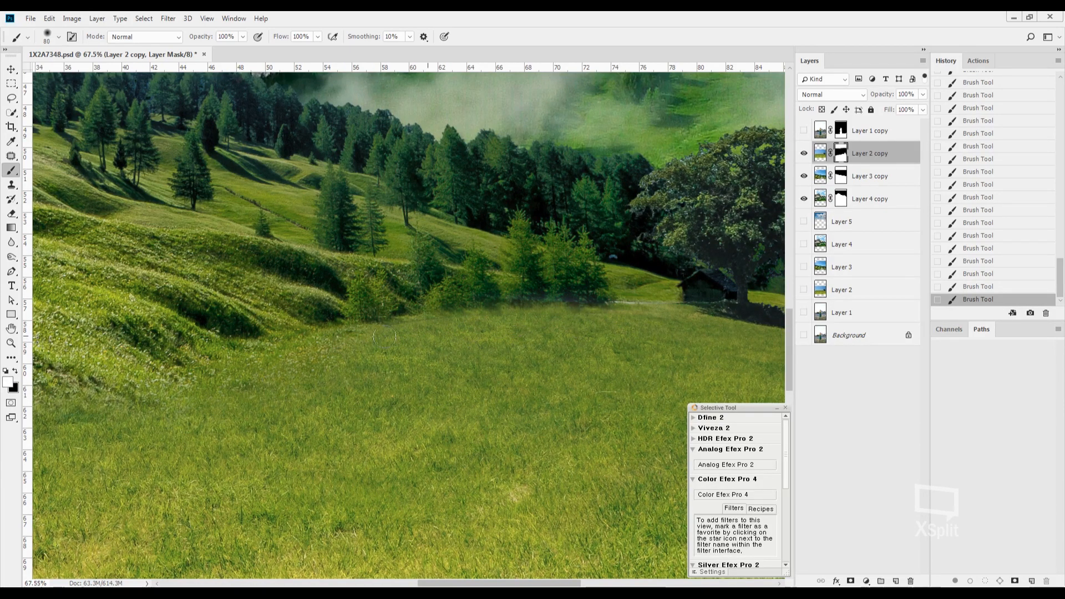
key(x)
scroll(493, 352, down, 5)
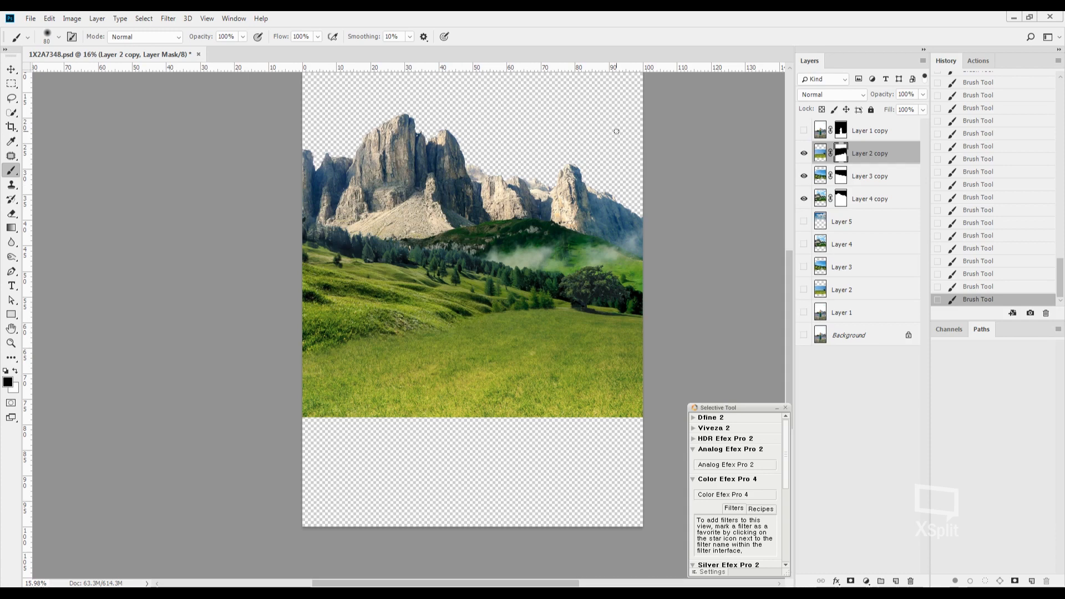
Step: Brighten the image of Layer 2 copy with a Curves point at input 114 and output 127
click(821, 154)
key(ctrl+m)
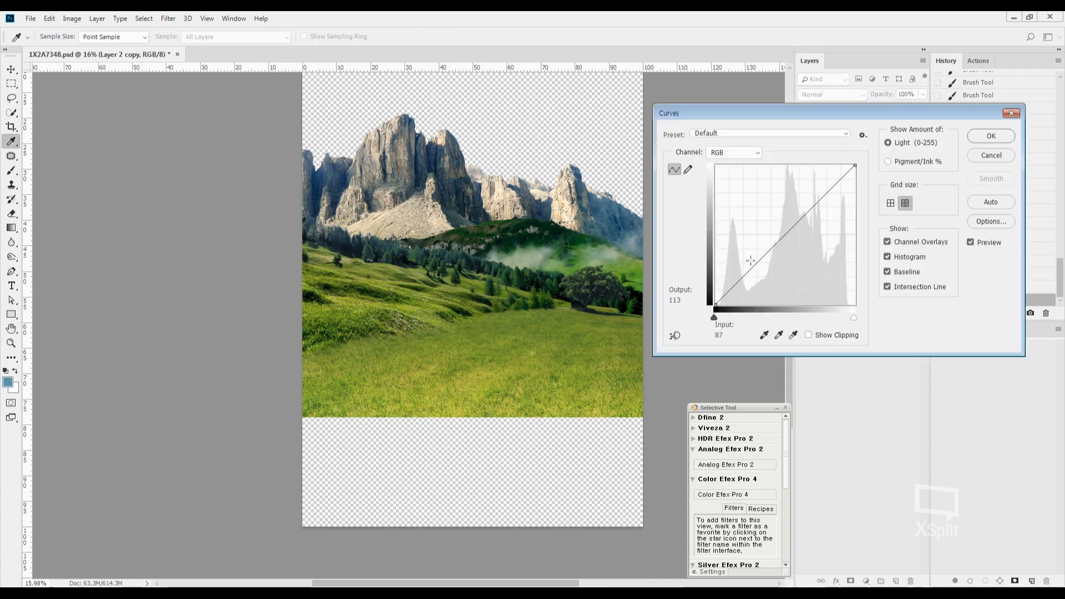
click(780, 236)
drag(780, 235, 778, 235)
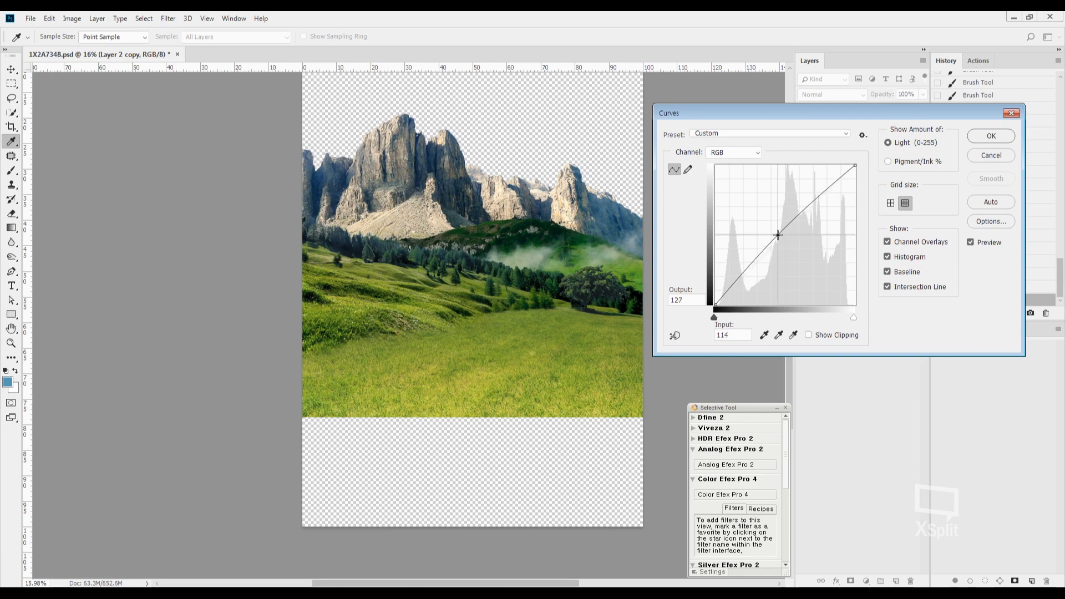
key(Return)
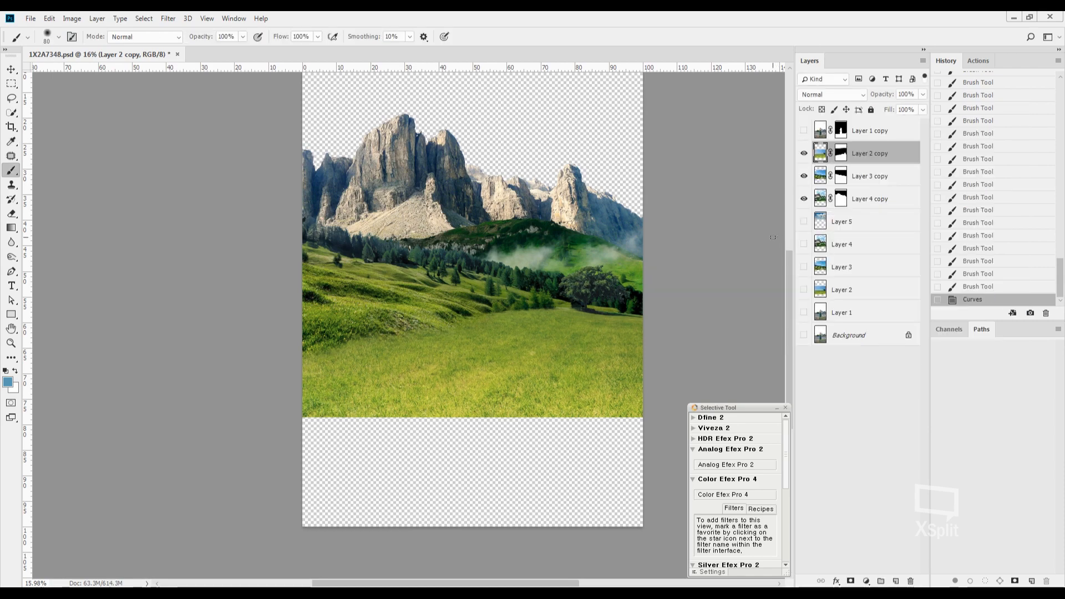
Step: Select the dark tree line and its surroundings on the Layer 3 copy image by painting over it in Quick Mask mode with a soft brush
scroll(480, 271, up, 4)
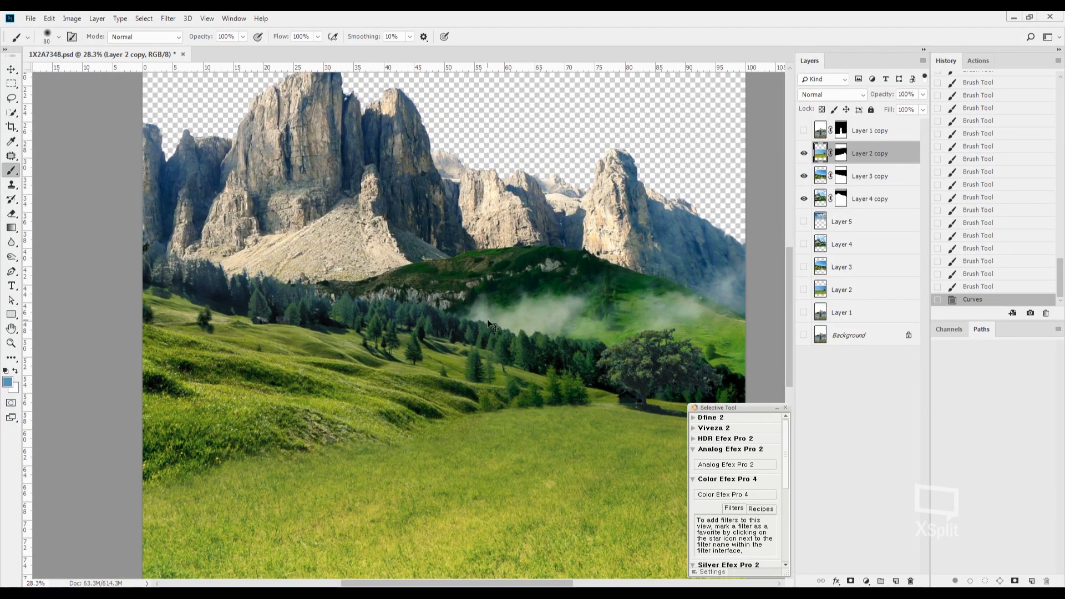
scroll(492, 326, up, 2)
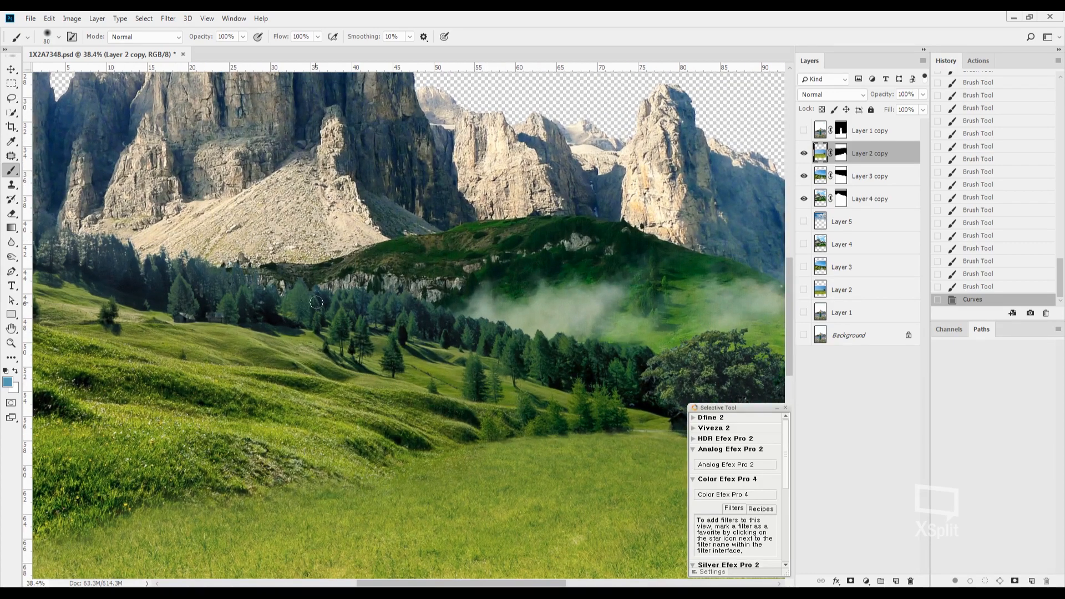
key(q)
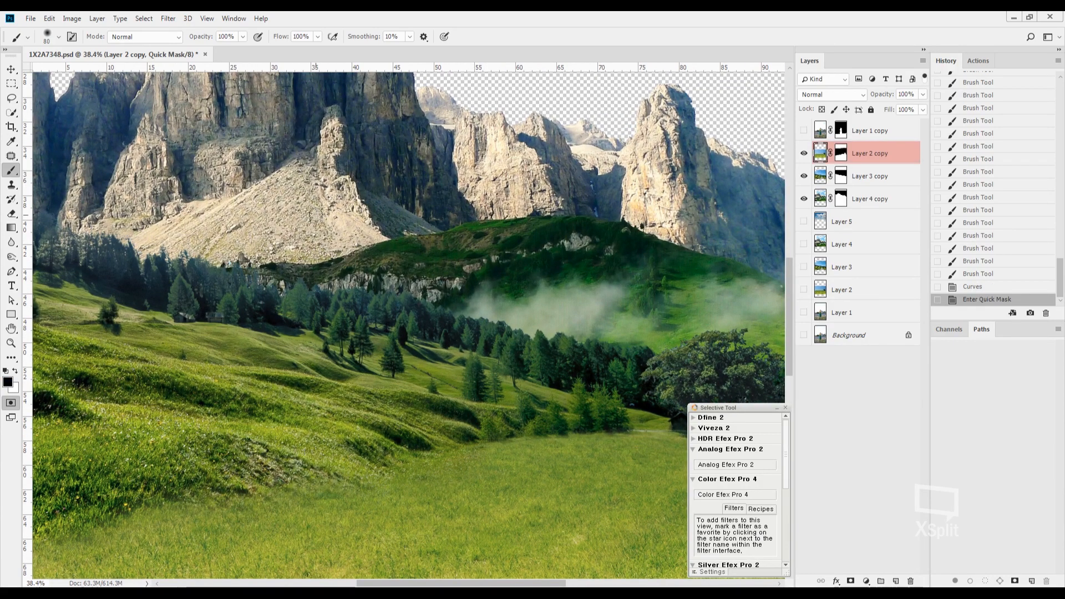
click(807, 177)
click(806, 177)
click(821, 176)
drag(375, 263, 489, 289)
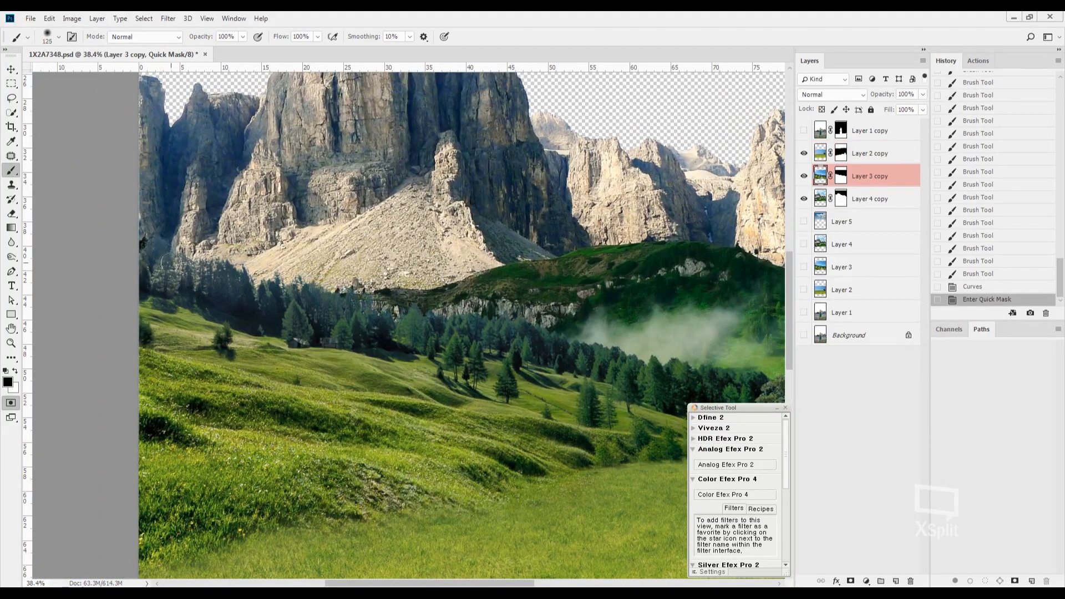
key(bracketright)
key(bracketright)
key(bracketright)
mouse_move(166, 244)
mouse_down()
mouse_move(338, 298)
mouse_move(452, 301)
mouse_move(422, 311)
mouse_move(541, 328)
mouse_move(566, 311)
mouse_up()
key(bracketleft)
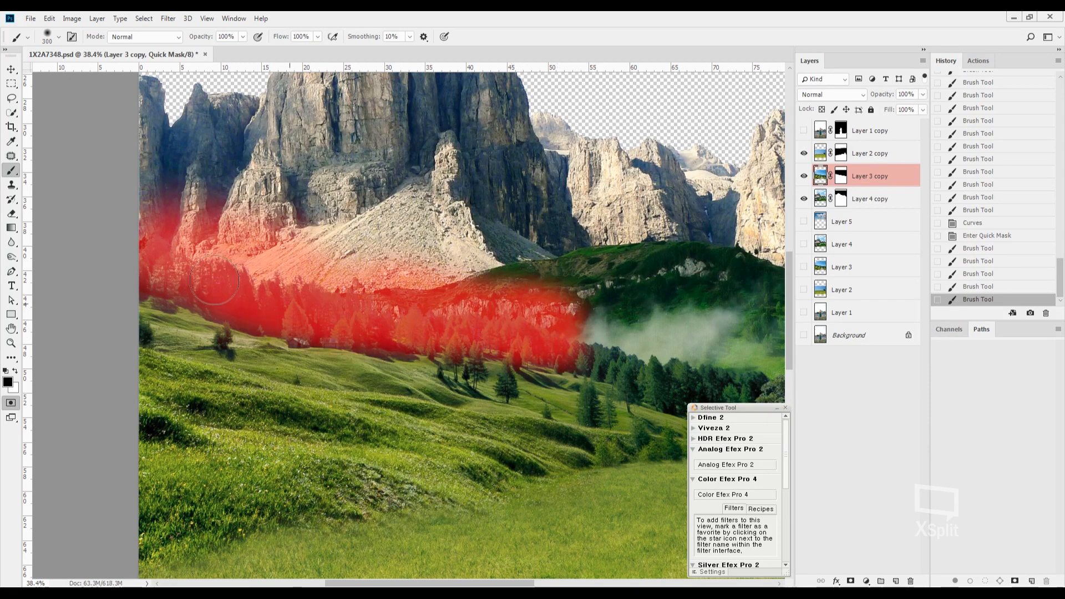
mouse_move(267, 300)
mouse_down()
mouse_move(222, 294)
mouse_move(166, 255)
mouse_up()
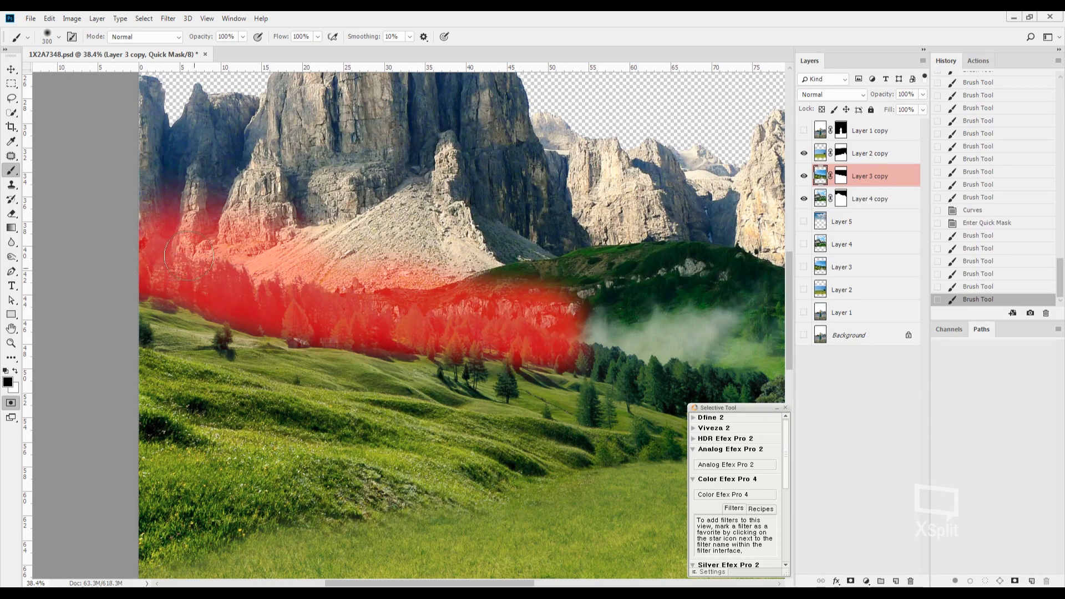
key(q)
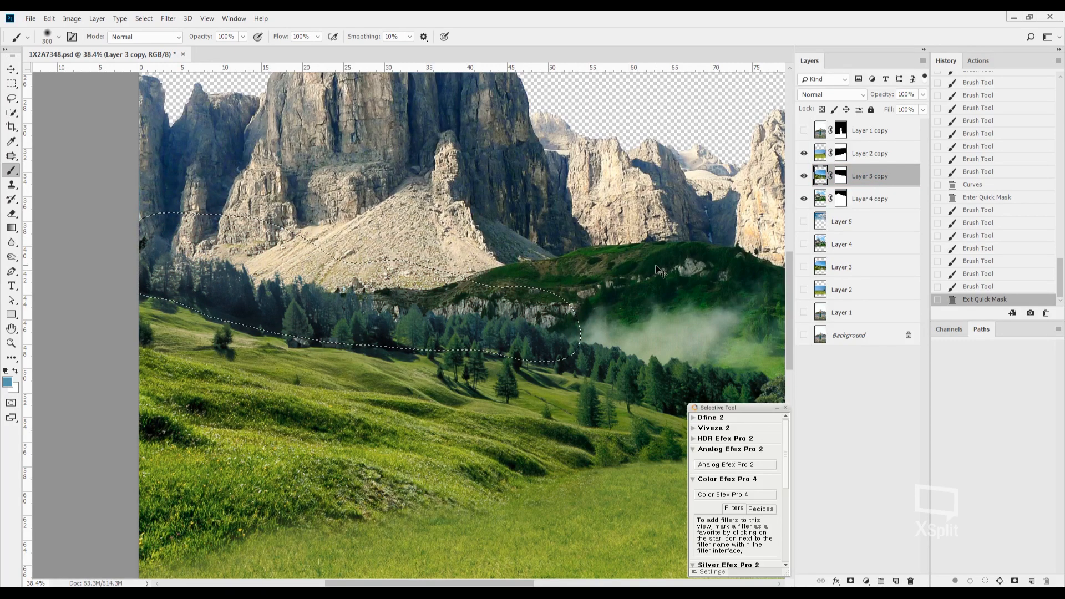
Step: Apply the Camera Raw Filter to the selected trees with Contrast +41, Clarity +36 and a slightly warmer Temperature, and clear the selection
key(ctrl+shift+a)
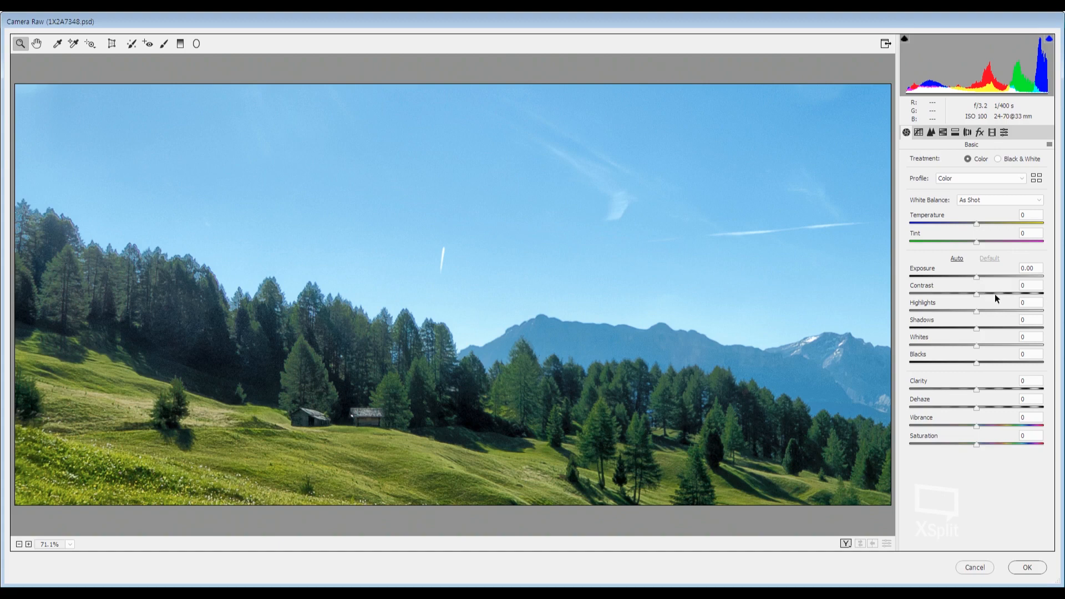
drag(994, 295, 1003, 298)
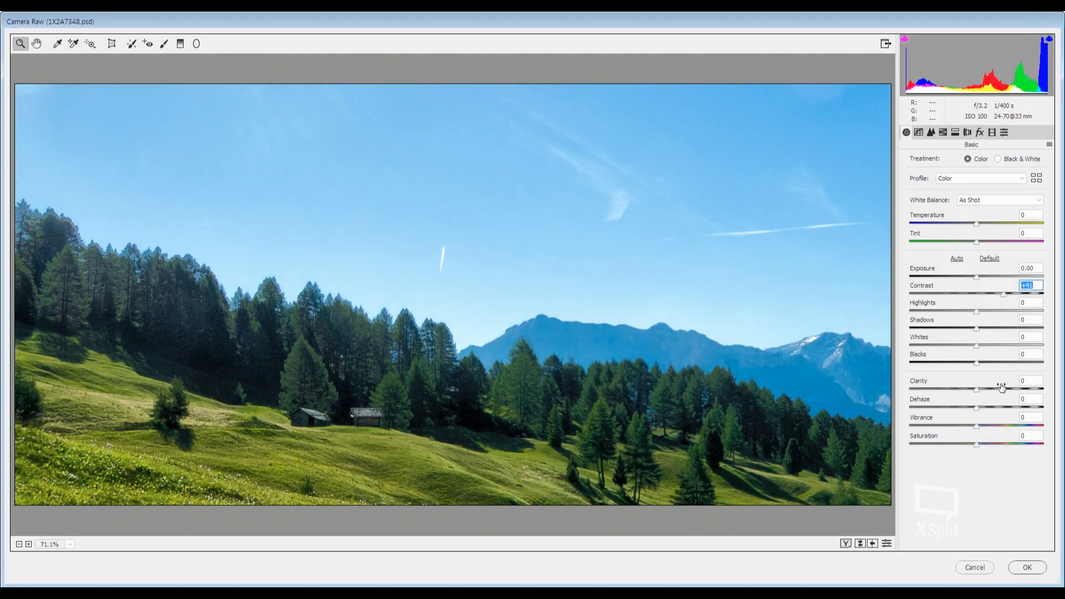
drag(1002, 387, 1003, 387)
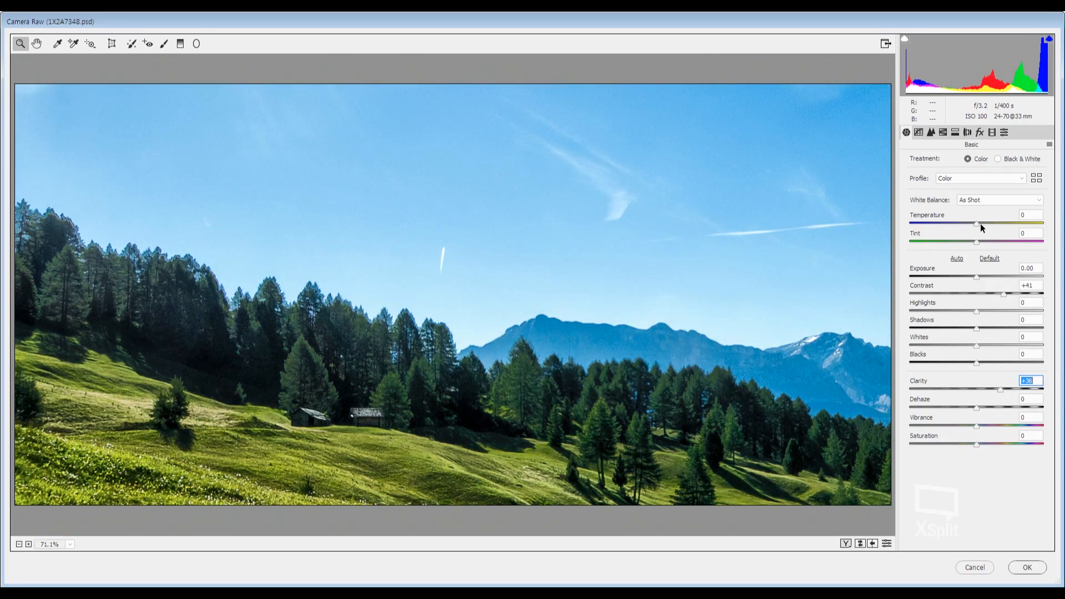
drag(979, 224, 984, 228)
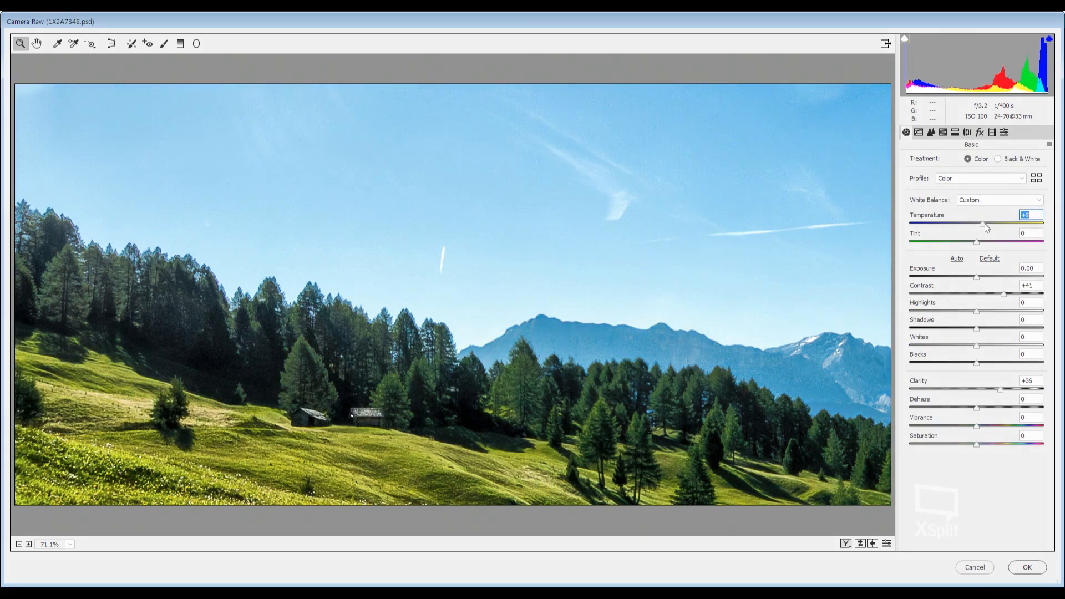
click(1027, 568)
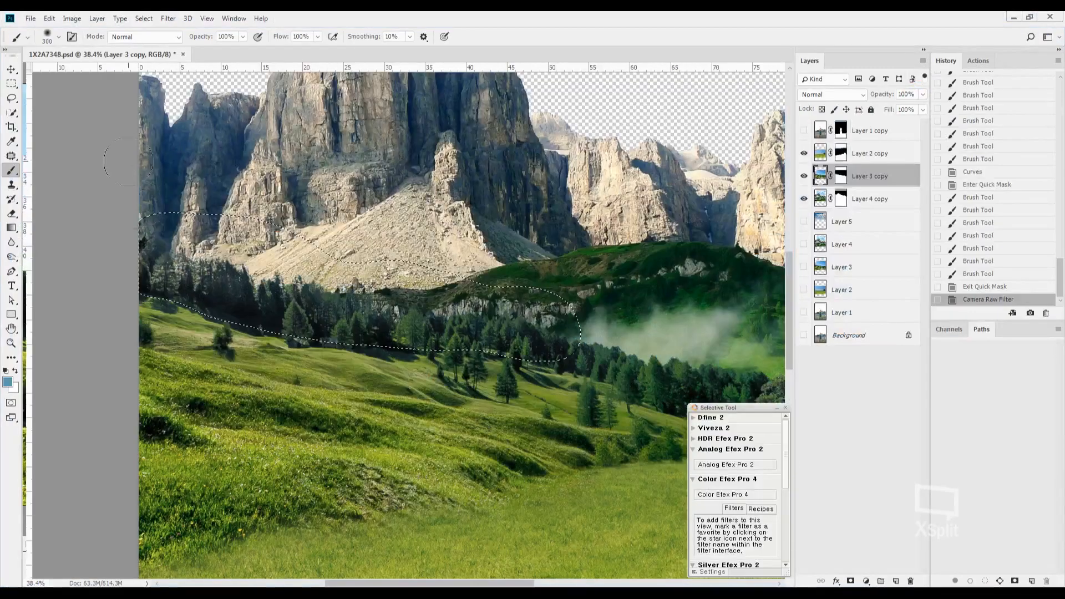
scroll(268, 241, down, 3)
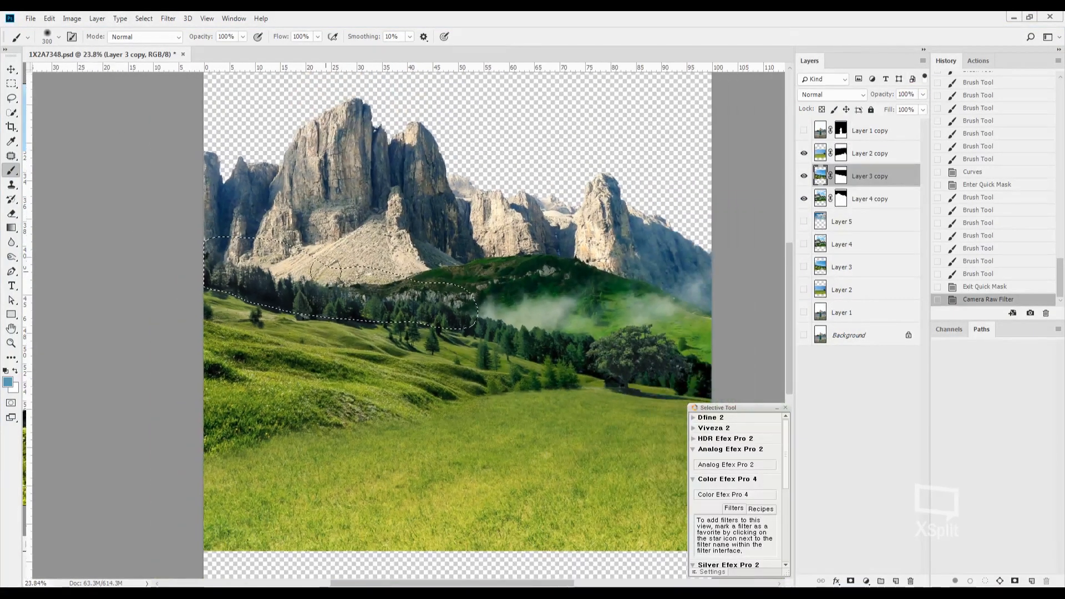
key(ctrl+d)
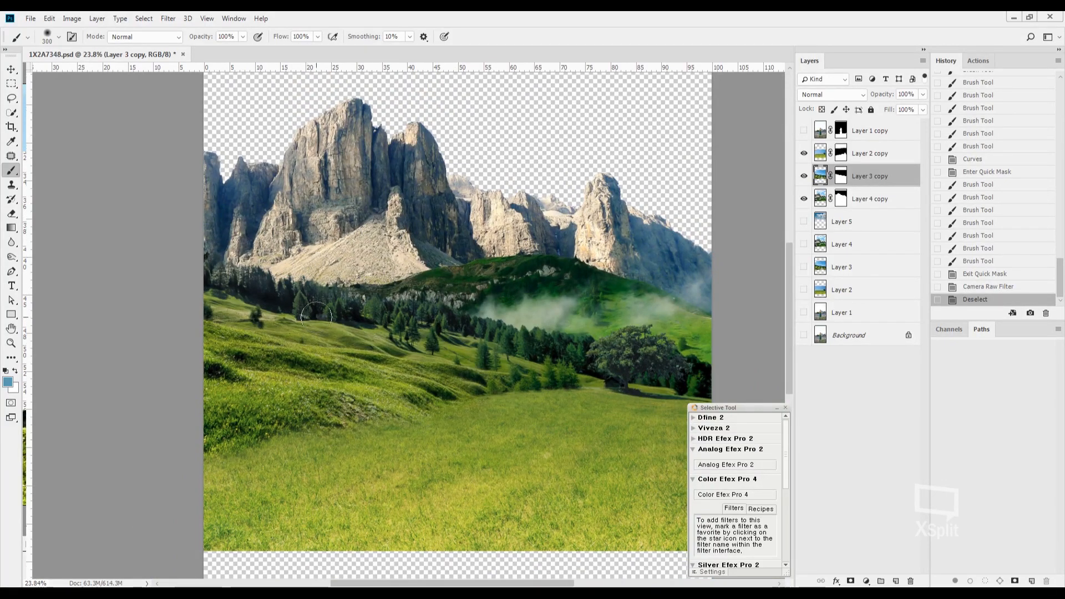
drag(277, 260, 348, 259)
scroll(342, 284, down, 3)
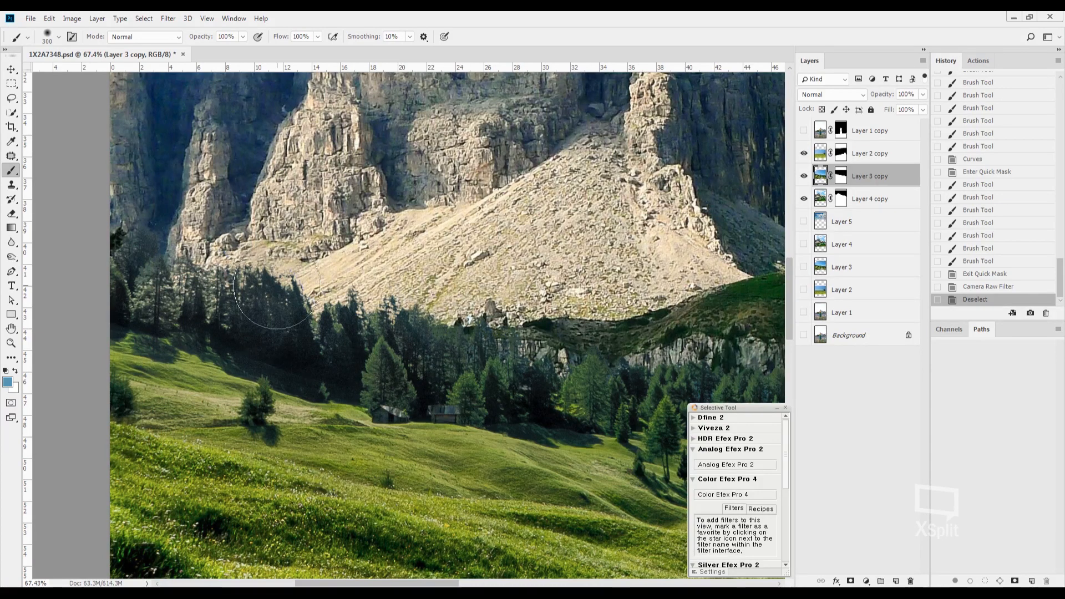
drag(426, 271, 372, 335)
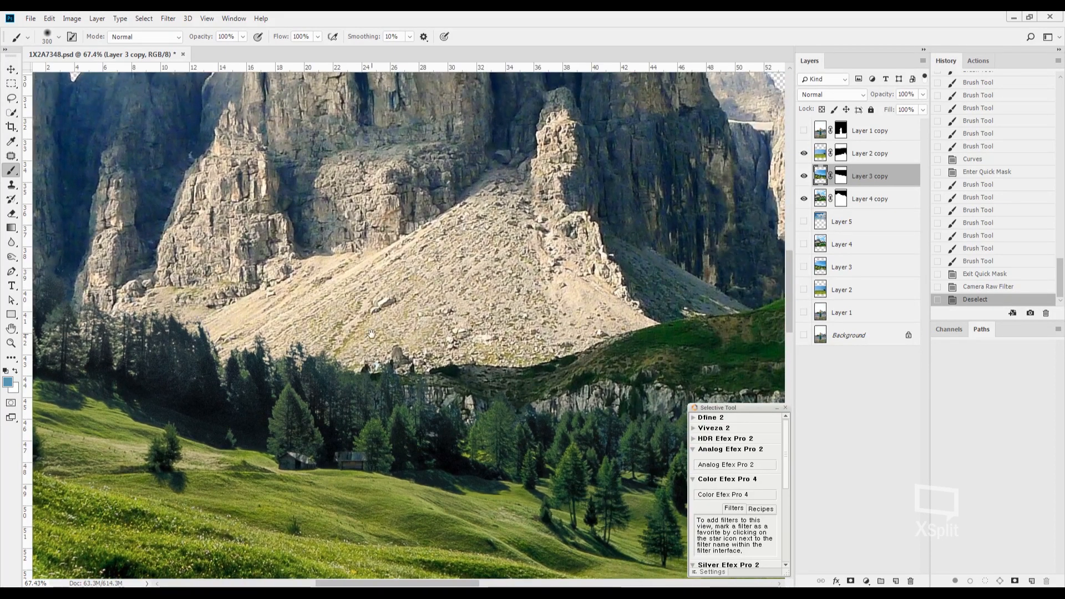
scroll(422, 295, down, 6)
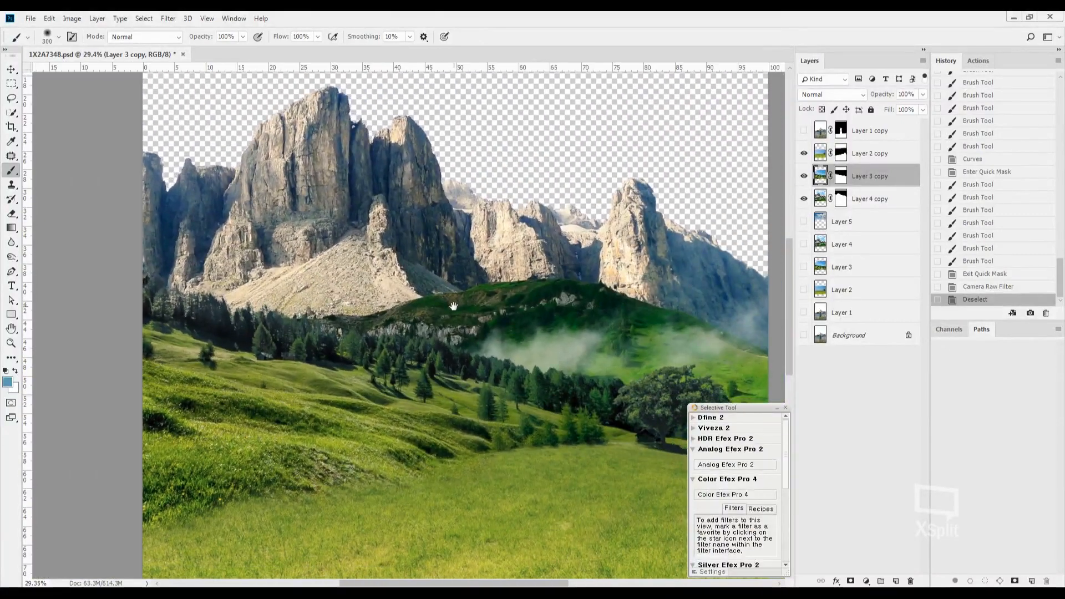
Step: Hide Layer 3 copy and Layer 2 copy to inspect the mountain layer, and show Layer 3 copy again for comparison
scroll(498, 317, up, 3)
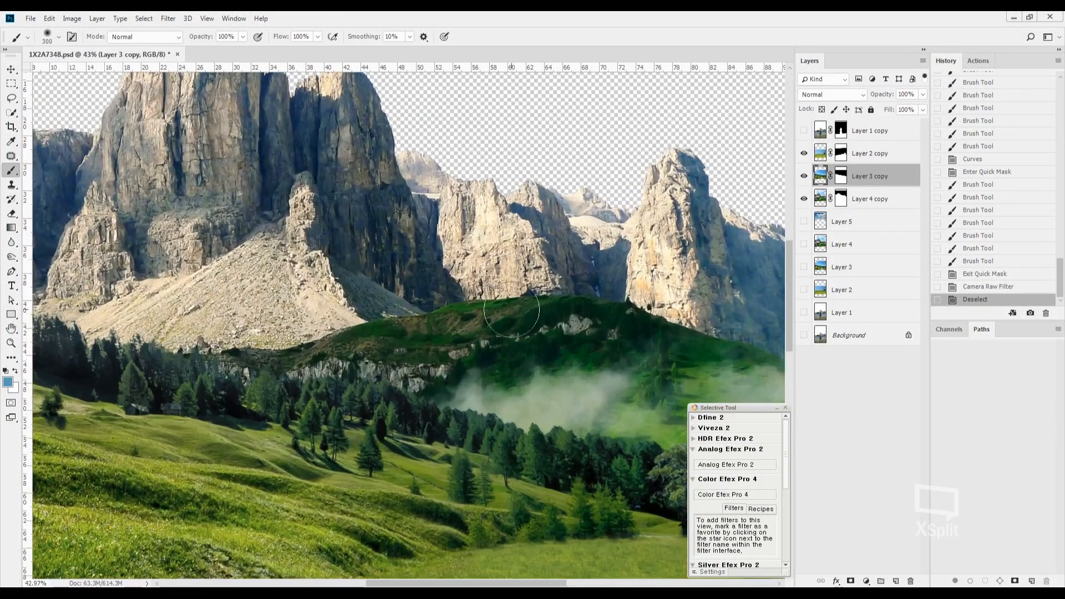
click(804, 176)
click(804, 153)
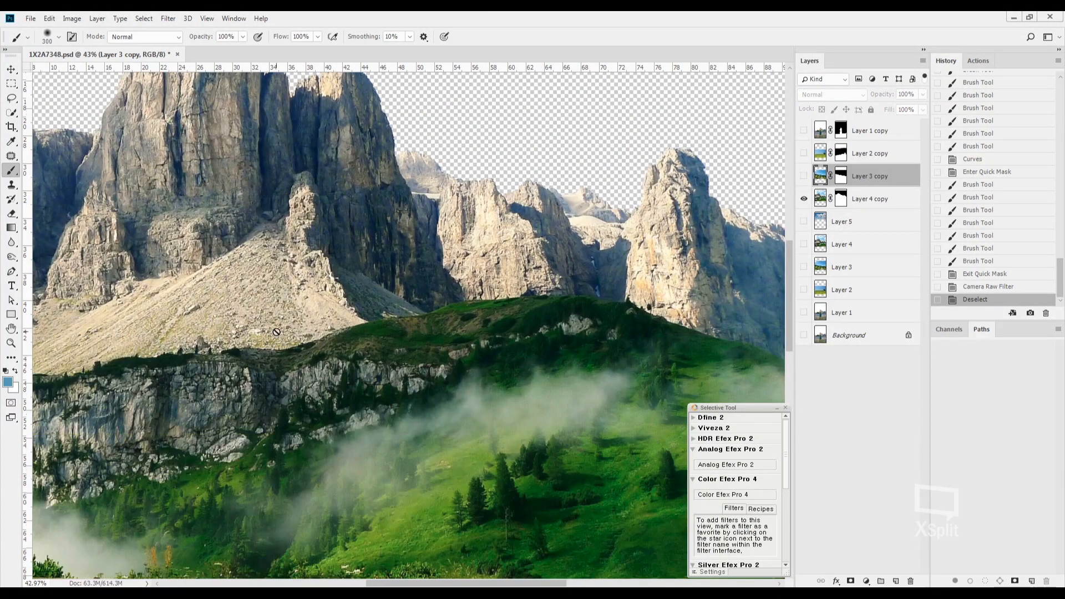
drag(533, 400, 386, 410)
click(804, 175)
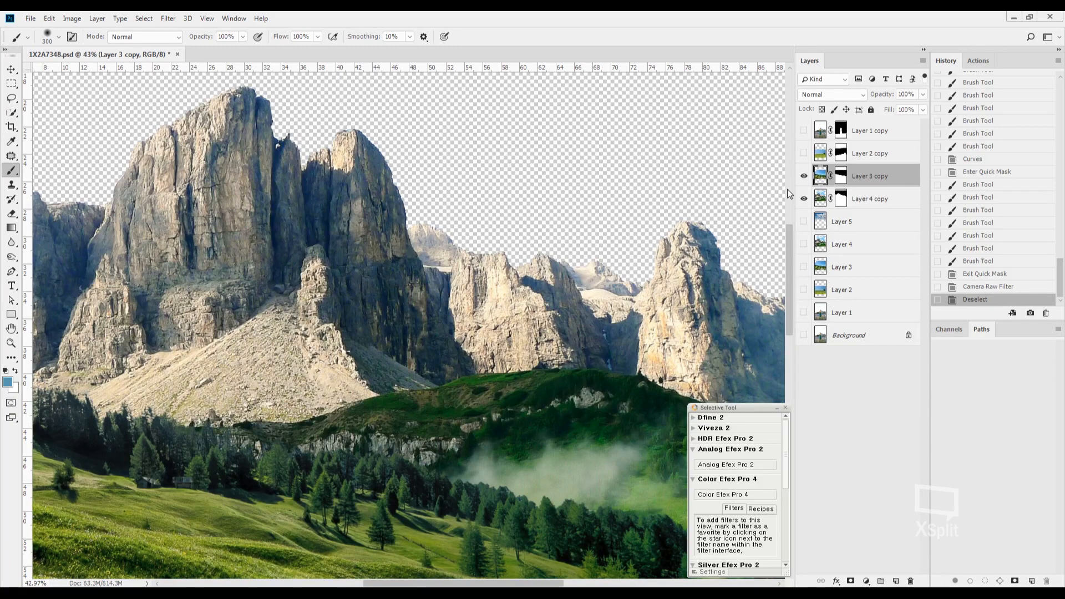
Step: Make Layer 1 copy, Layer 2 copy and Layer 5 visible and inspect the grass boundary around the figure
click(804, 130)
key(ctrl+0)
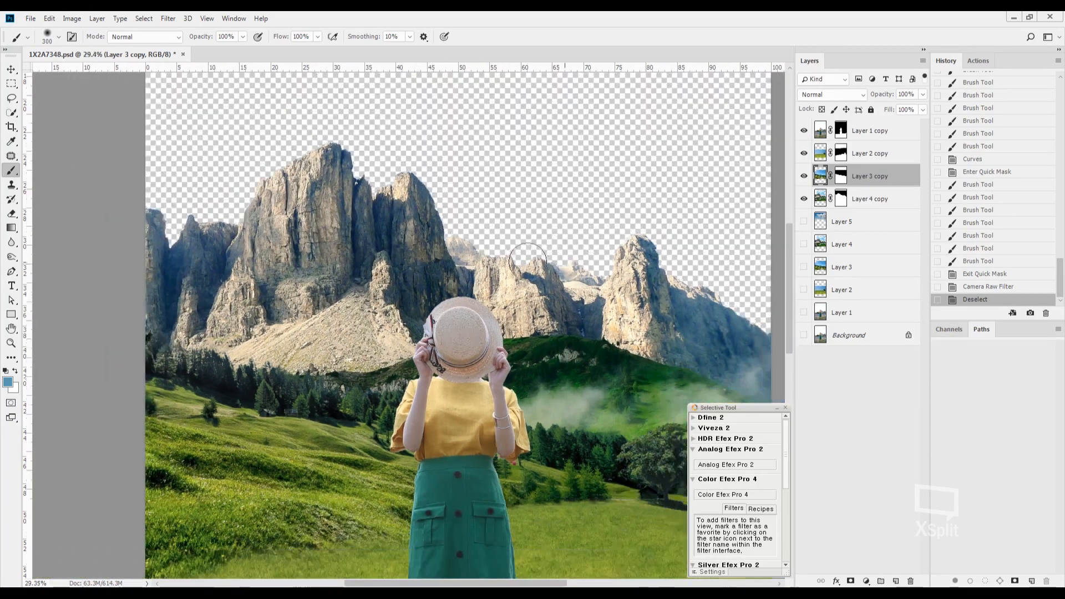
click(804, 221)
key(ctrl+minus)
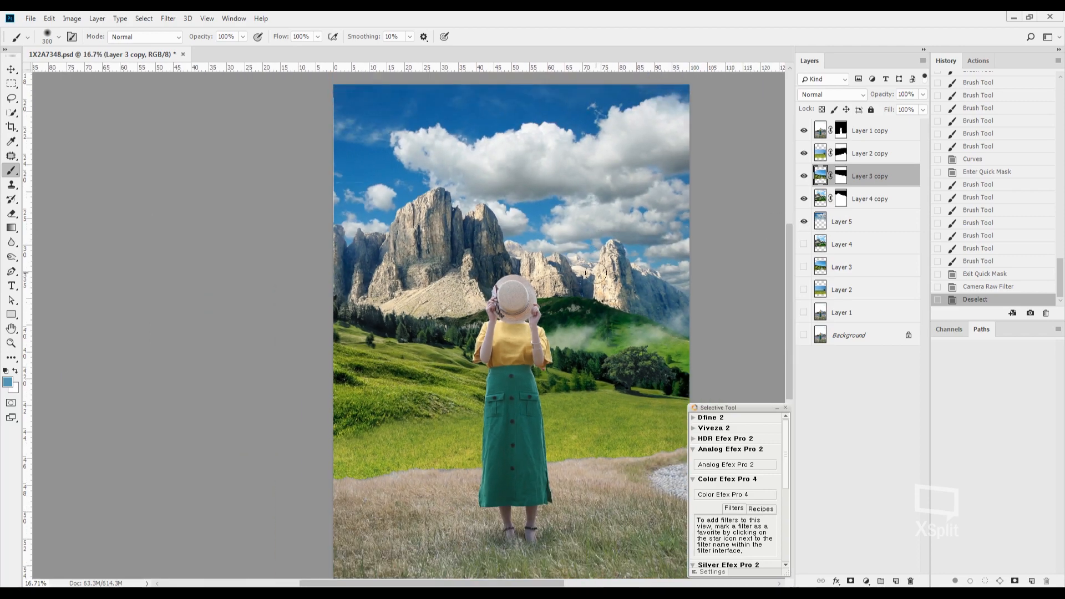
scroll(592, 393, up, 5)
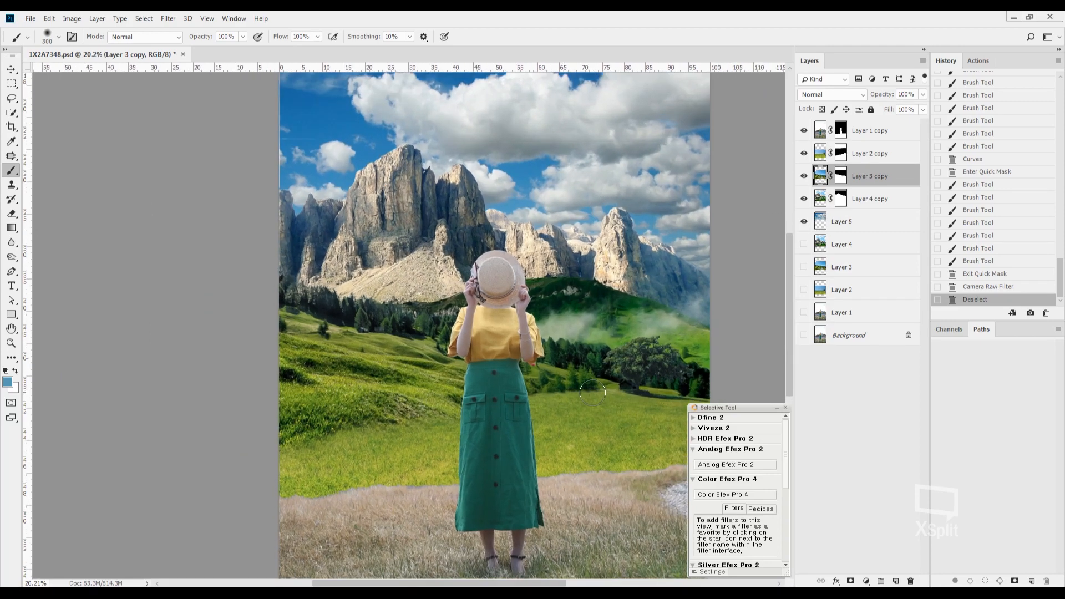
drag(593, 392, 562, 315)
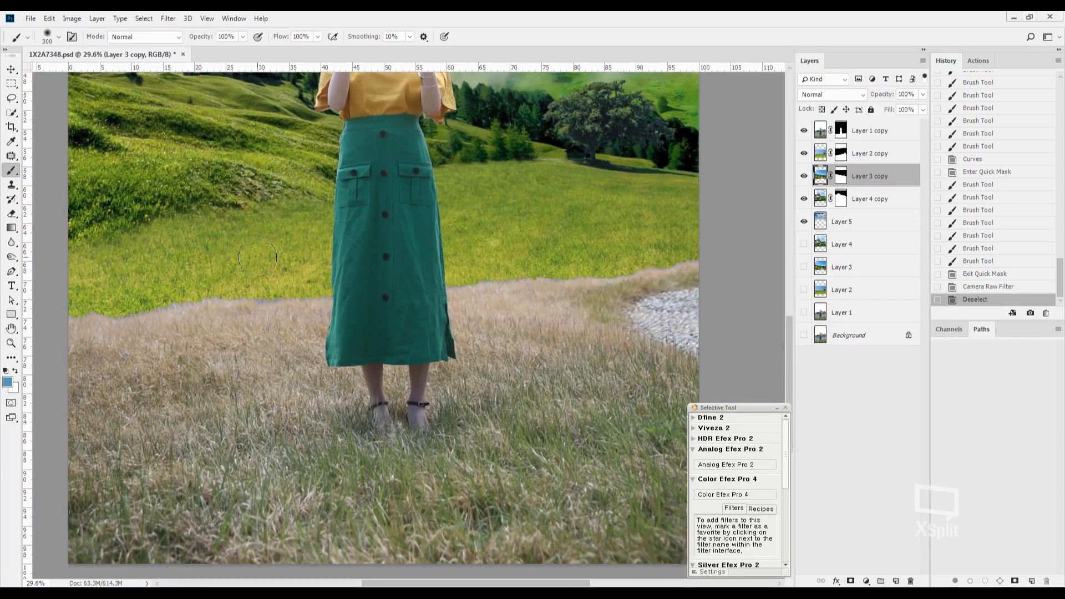
drag(528, 227, 529, 287)
scroll(530, 287, down, 3)
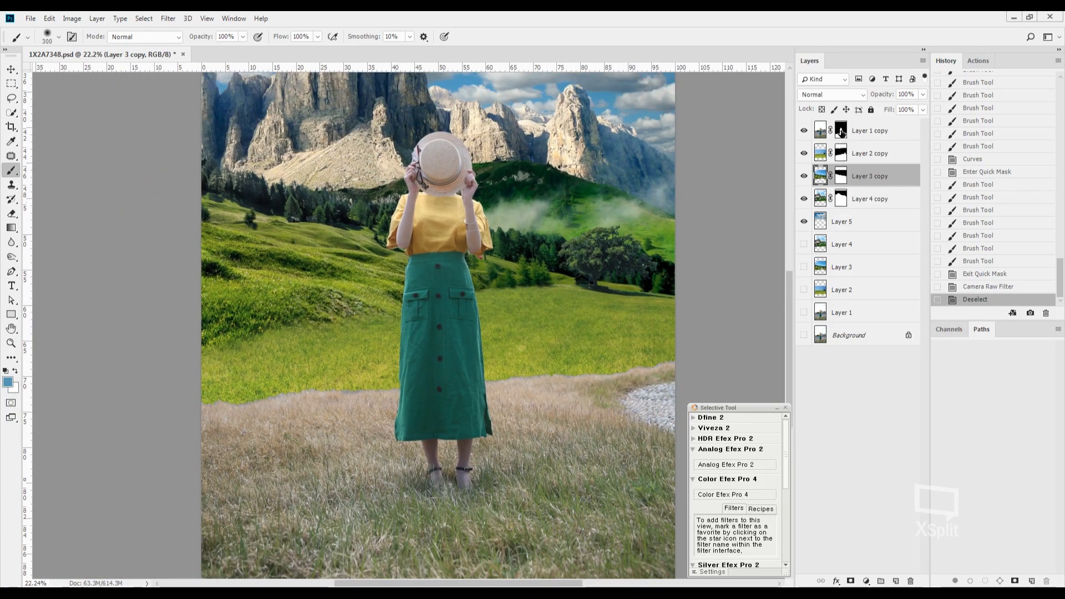
Step: Paint black on the Layer 1 copy mask with a soft 250 px brush to blend the dry grass edge on both sides and hide the gravel
click(842, 132)
scroll(342, 367, up, 3)
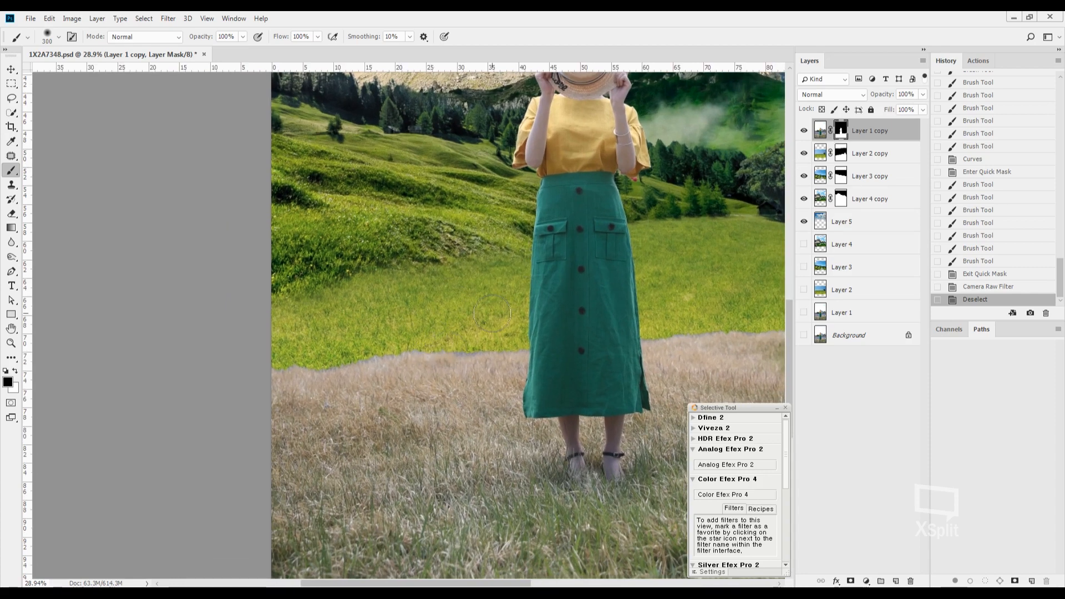
mouse_move(507, 352)
mouse_down()
mouse_move(362, 347)
mouse_move(422, 349)
mouse_move(289, 377)
mouse_up()
key(])
drag(294, 333, 493, 334)
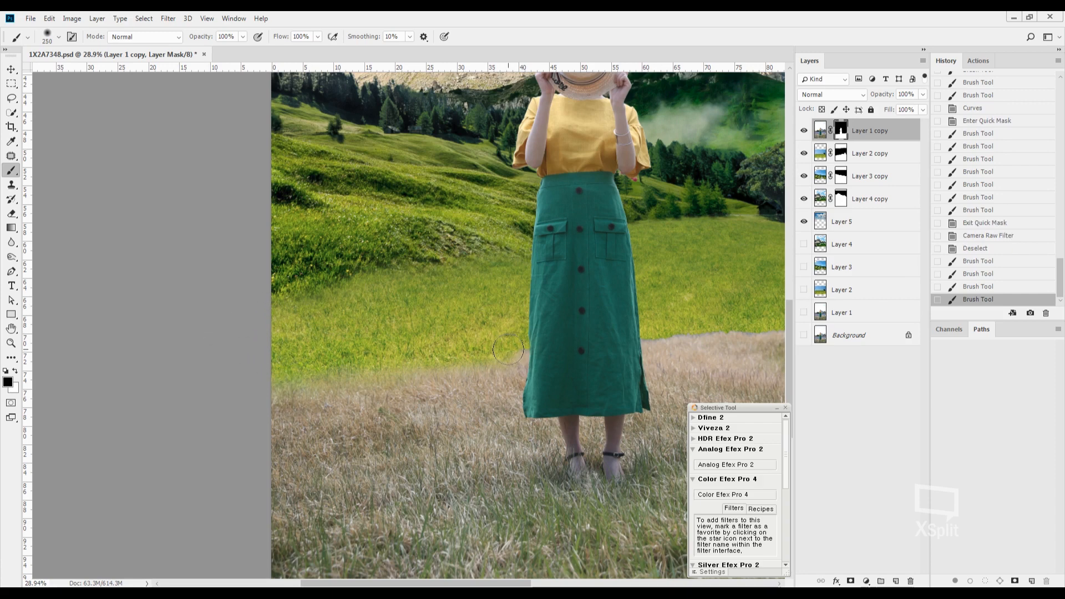
click(508, 349)
scroll(499, 322, right, 5)
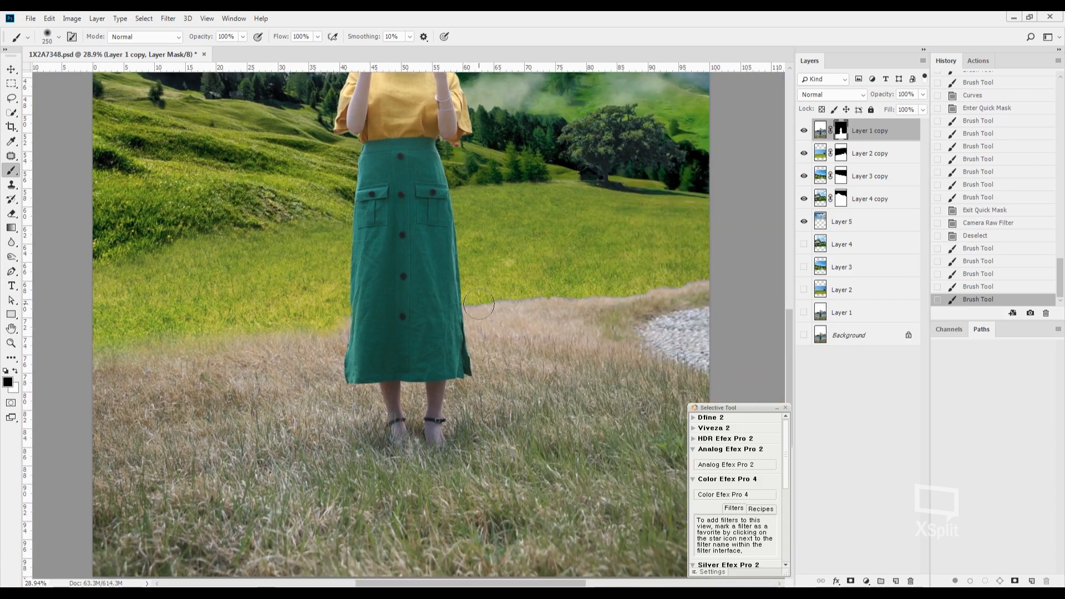
mouse_move(479, 304)
mouse_down()
mouse_move(721, 276)
mouse_move(707, 310)
mouse_move(720, 328)
mouse_move(695, 361)
mouse_up()
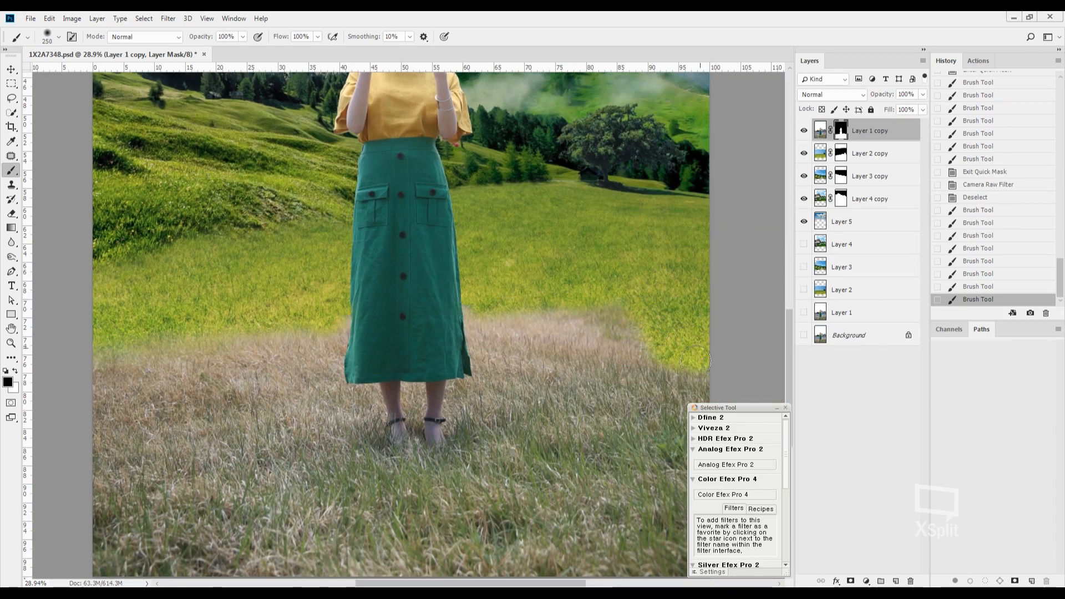
mouse_move(519, 315)
mouse_down()
mouse_move(494, 317)
mouse_move(678, 334)
mouse_up()
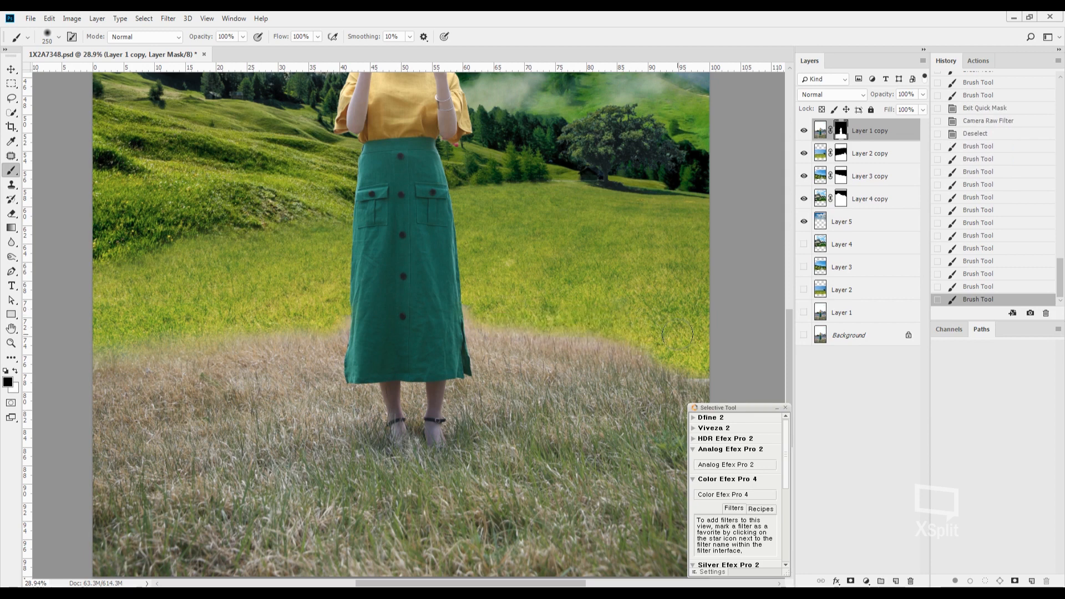
Step: Try to fade the remaining gravel edge on the Layer 1 copy mask with a 700 px brush, and undo the strokes
key(])
key(])
key(])
key(])
key(])
click(675, 361)
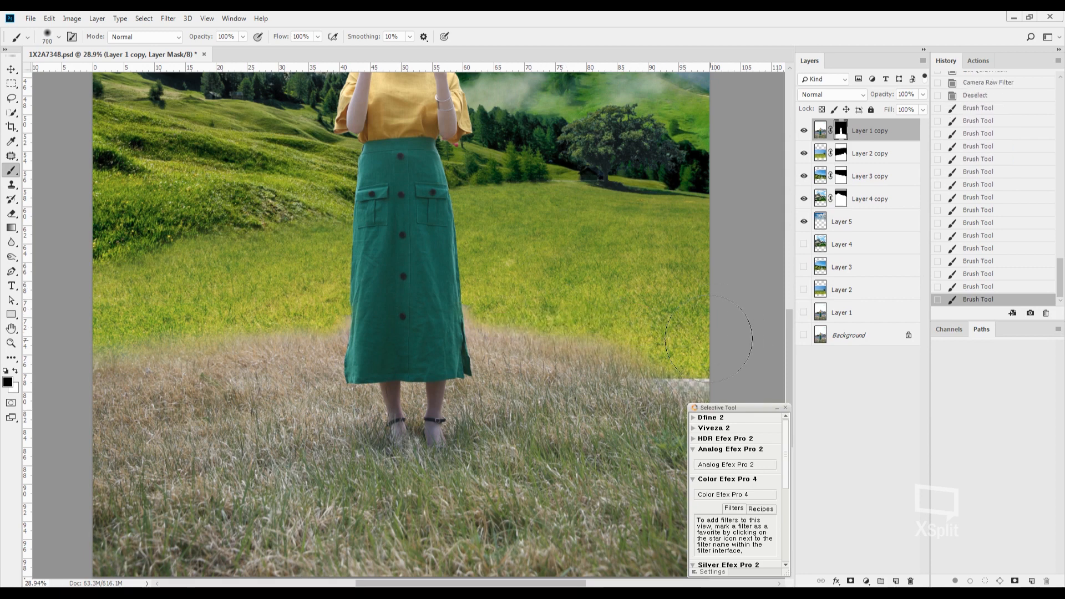
click(688, 367)
key(ctrl+z)
key(ctrl+z)
key(ctrl+z)
key(ctrl+z)
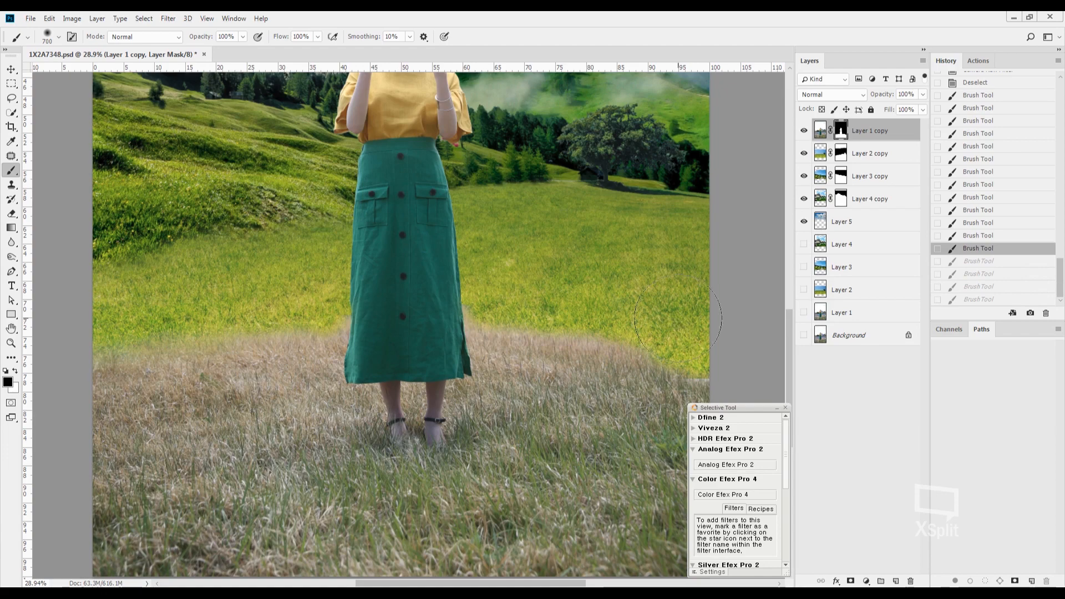
Step: Restore grass at the right image edge on the Layer 1 copy mask with white, and soften the meadow boundary with a 300 px black brush
drag(706, 345, 575, 285)
scroll(575, 284, up, 5)
key(z)
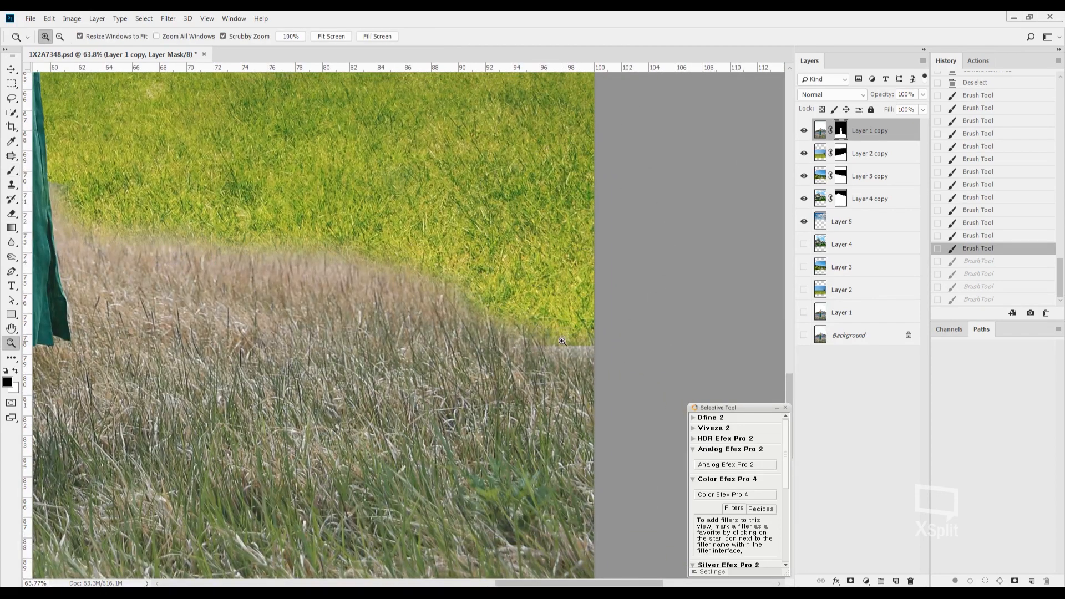
key(b)
key(x)
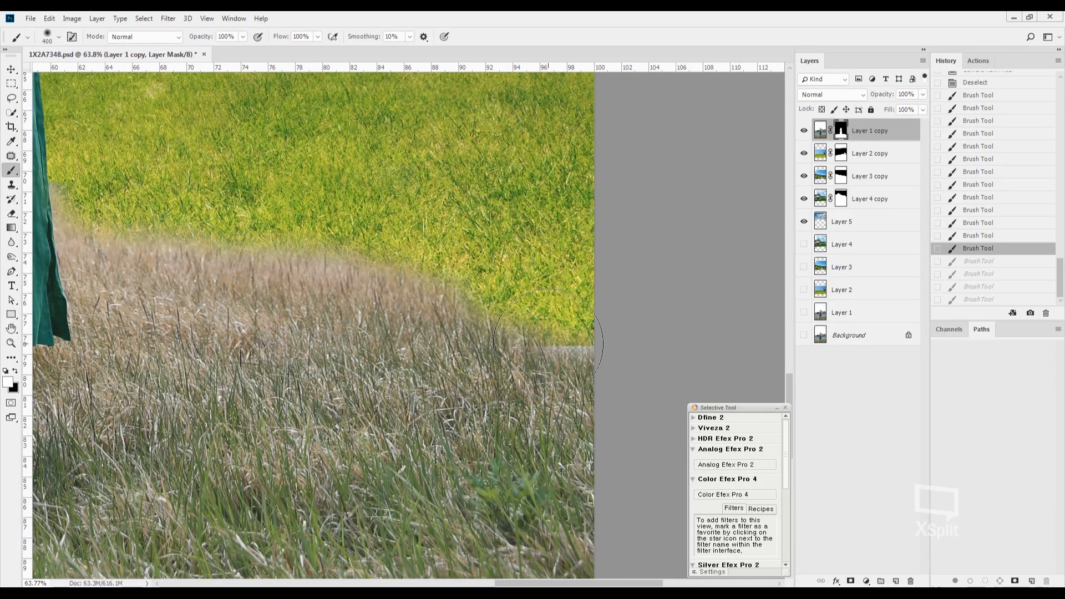
drag(560, 331, 592, 358)
key(x)
drag(577, 311, 589, 329)
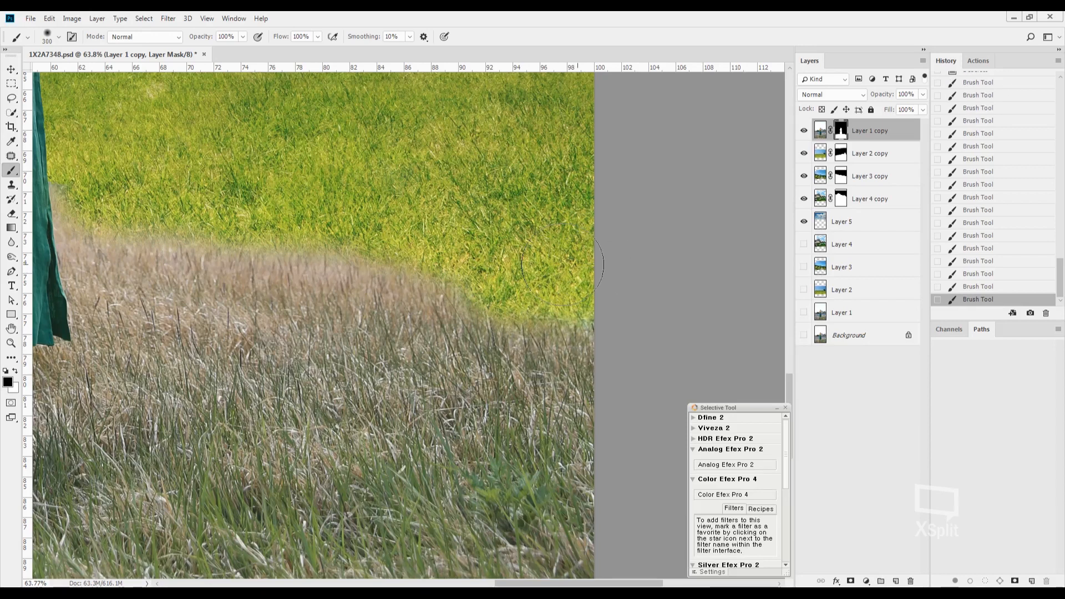
mouse_move(150, 227)
mouse_down()
mouse_move(238, 247)
mouse_move(470, 255)
mouse_up()
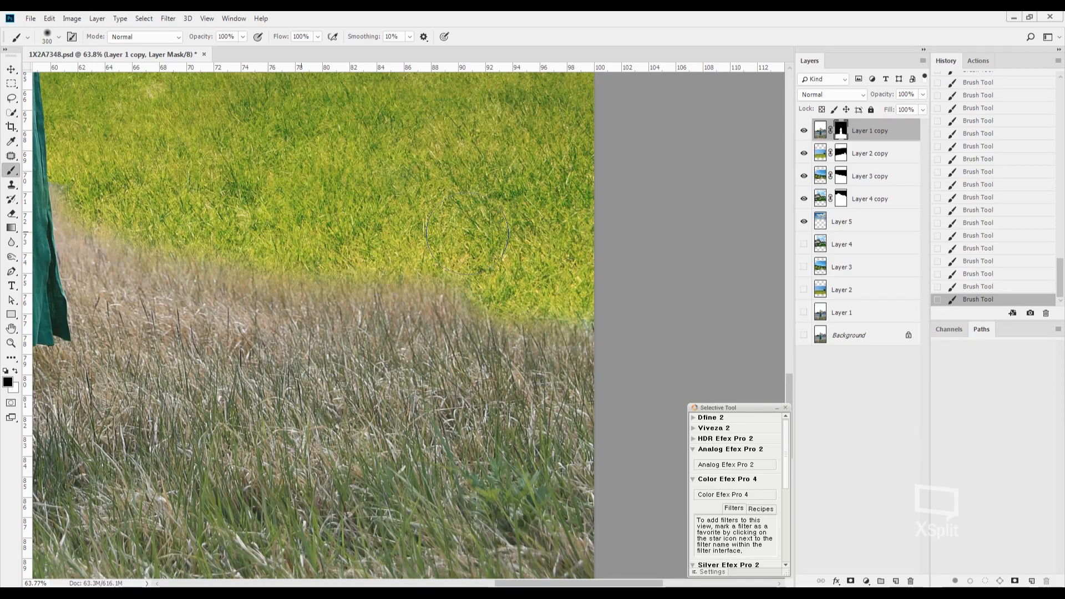
Step: Try Layer 1 copy beneath Layer 4 copy and return it to the top, and test moving Layer 5 in the stack and back
scroll(361, 222, down, 6)
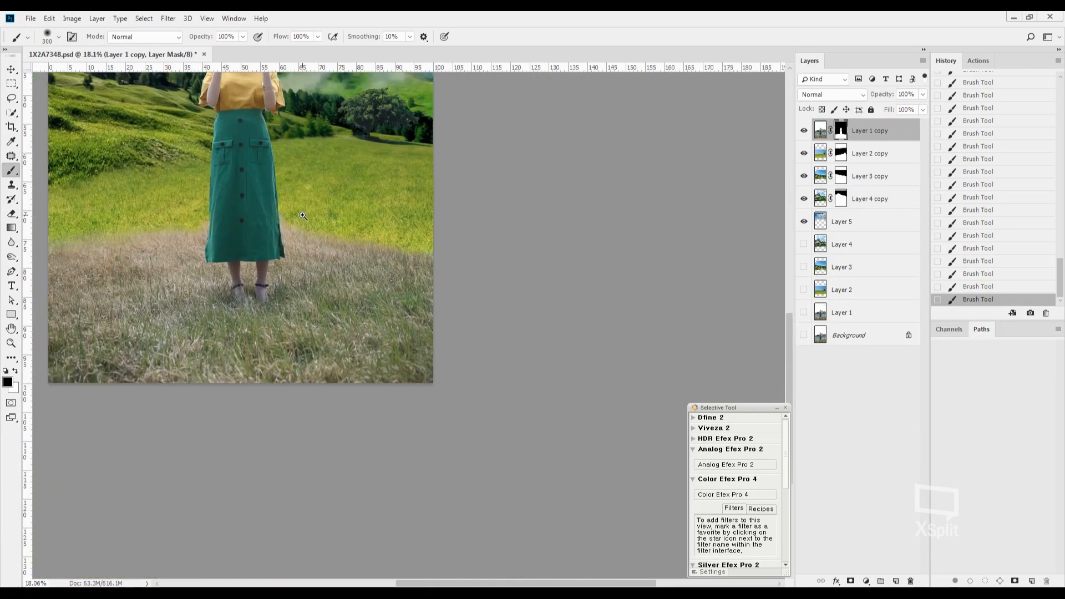
scroll(448, 284, down, 4)
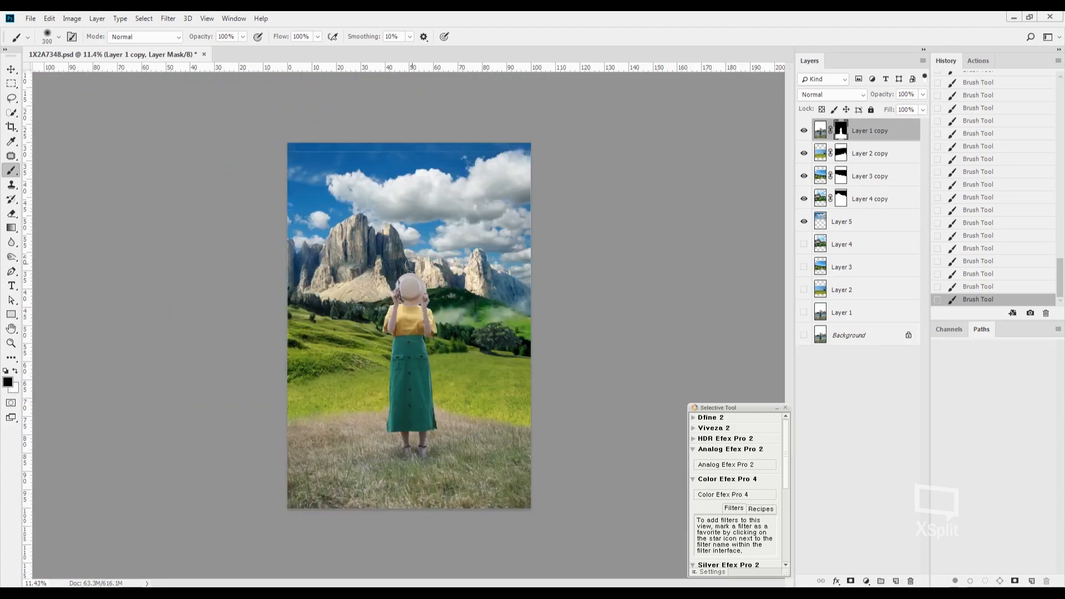
click(866, 154)
drag(866, 131, 864, 201)
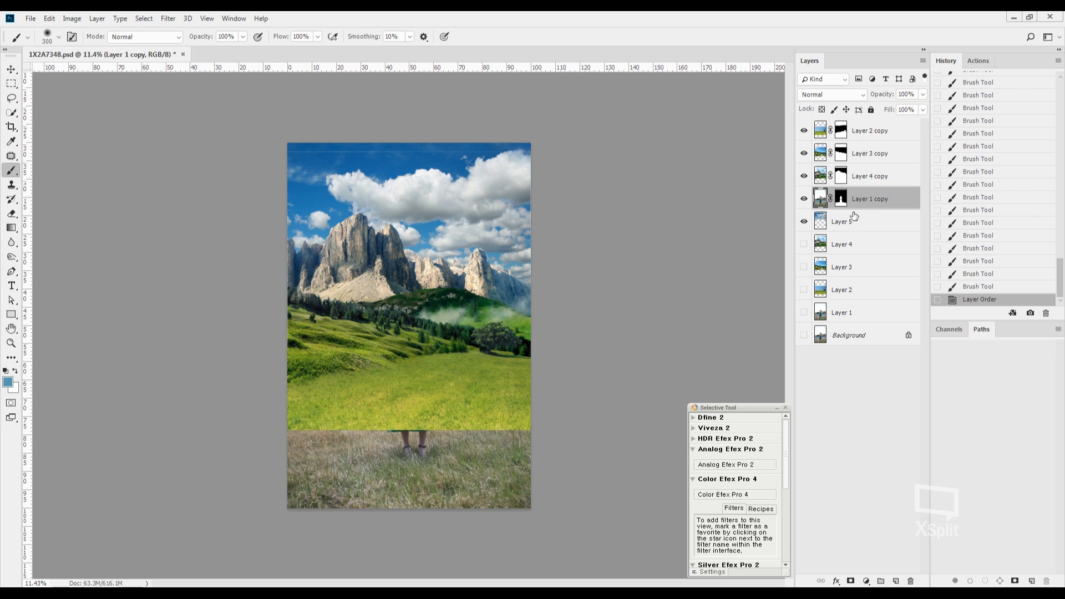
drag(874, 198, 877, 128)
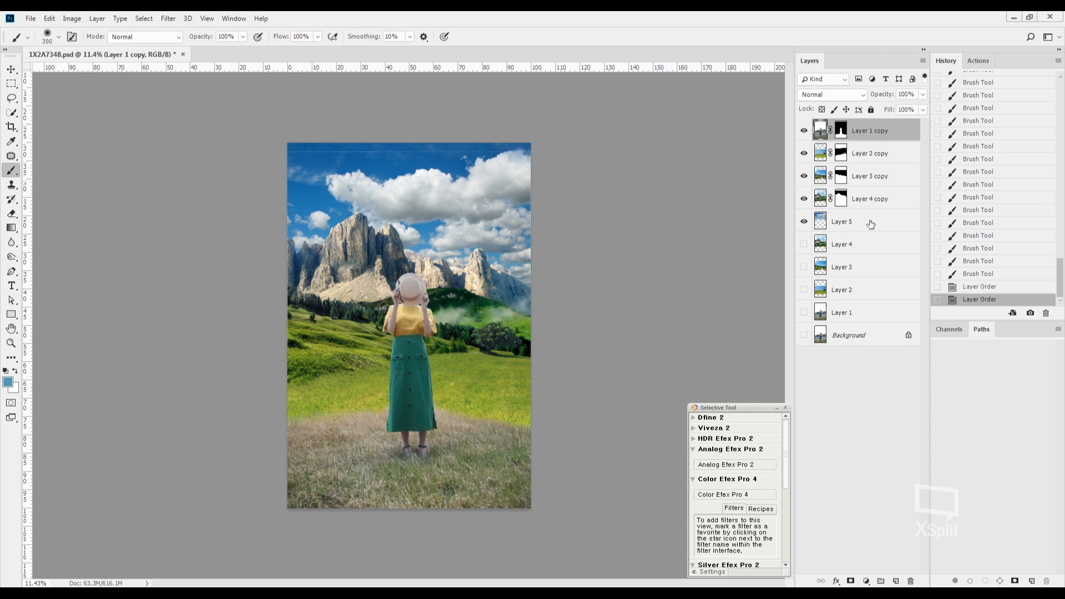
mouse_move(871, 225)
mouse_down()
mouse_move(877, 136)
mouse_move(877, 229)
mouse_up()
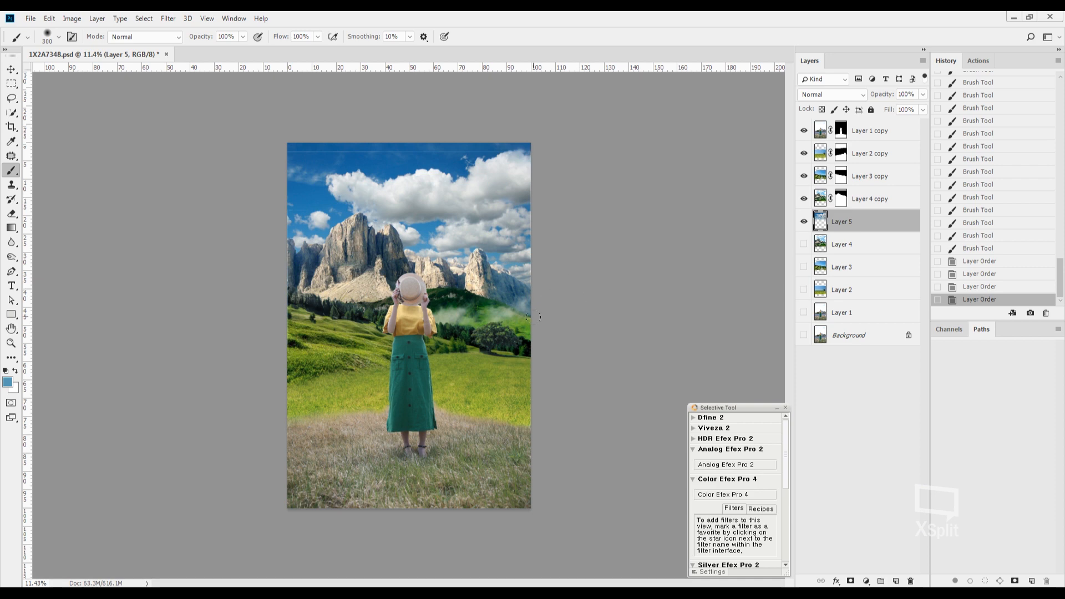
Step: Open the Layer 1 copy image in the Camera Raw Filter and set Exposure to +0.35 and Temperature to +15
scroll(534, 317, up, 3)
drag(494, 385, 499, 243)
scroll(483, 291, up, 2)
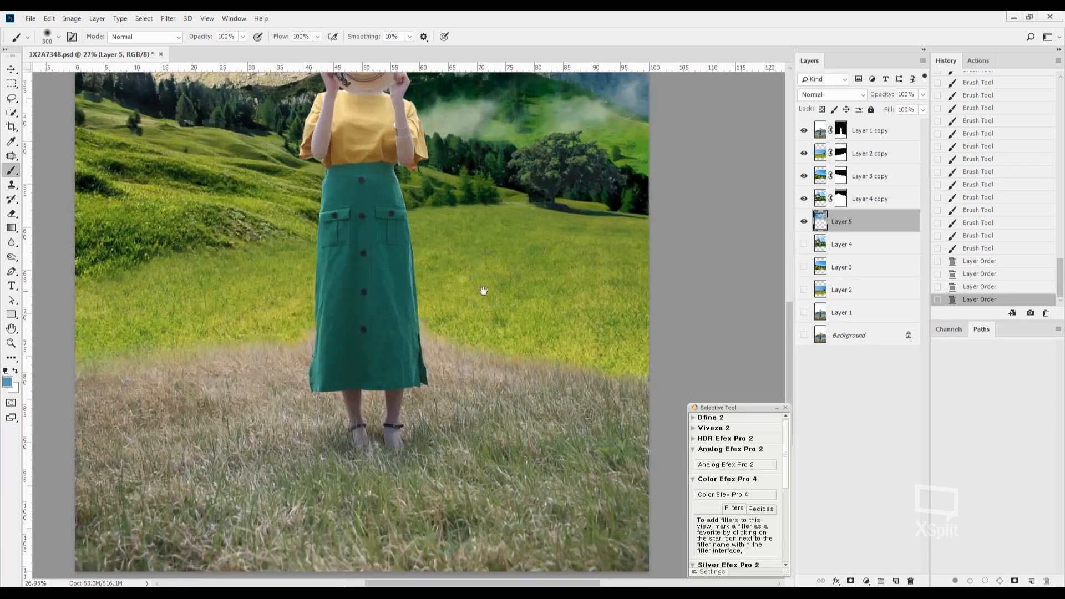
scroll(484, 290, down, 3)
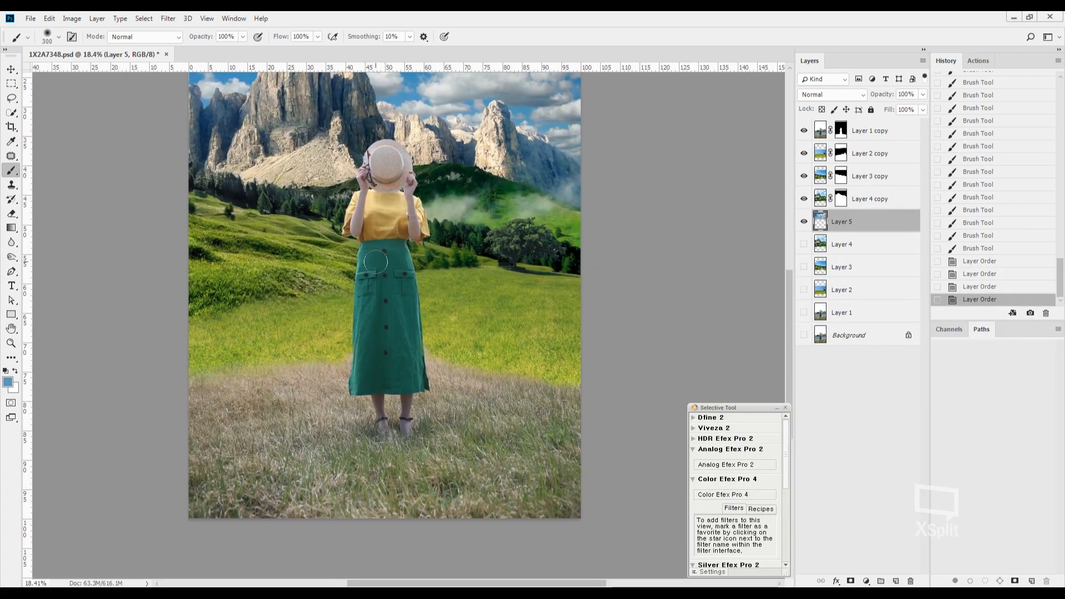
scroll(376, 261, up, 3)
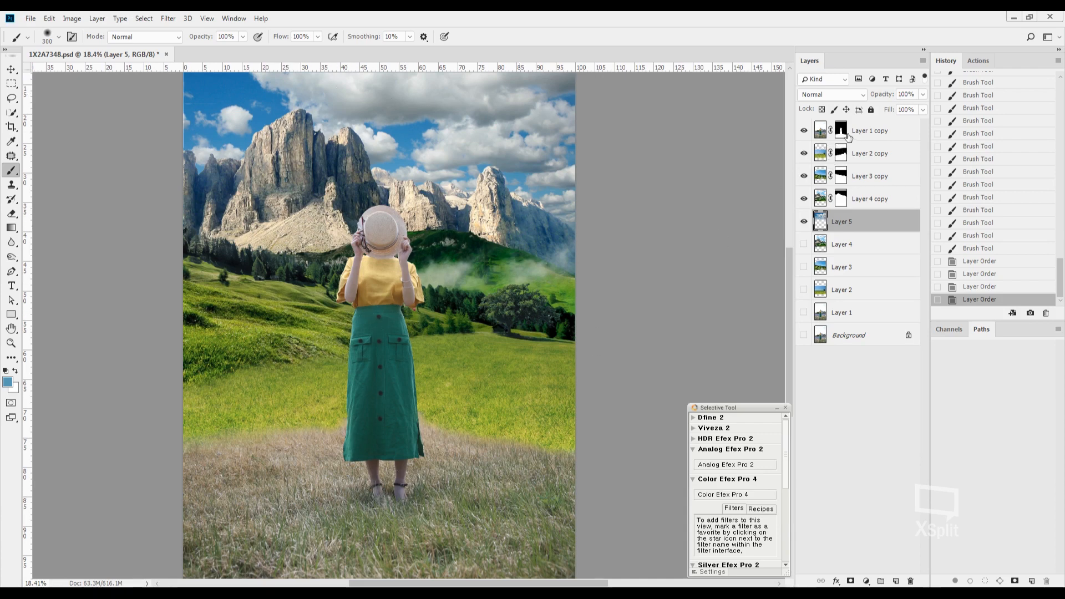
click(821, 135)
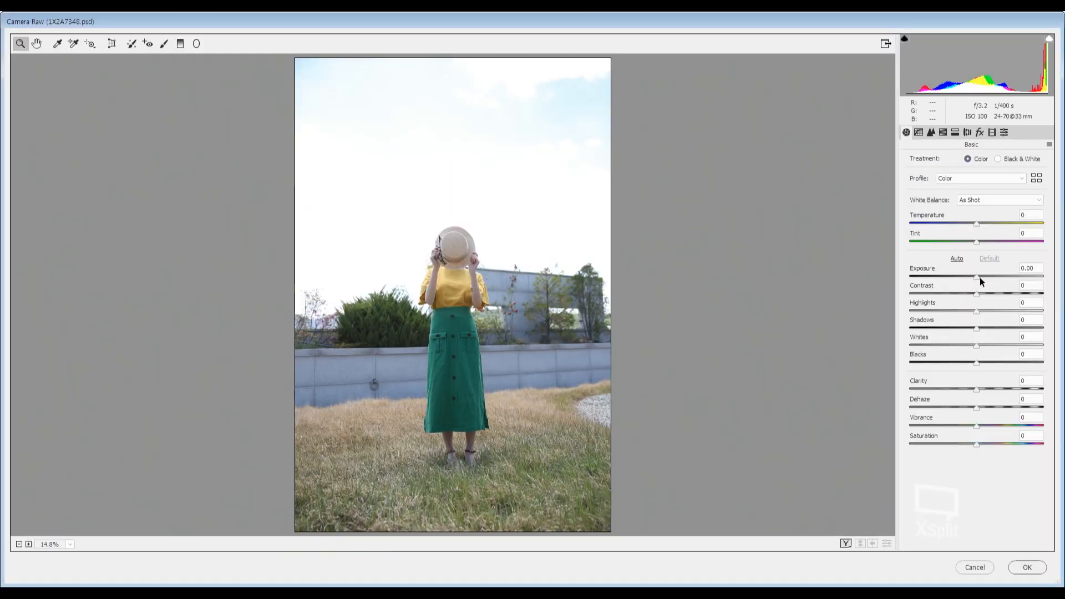
click(980, 278)
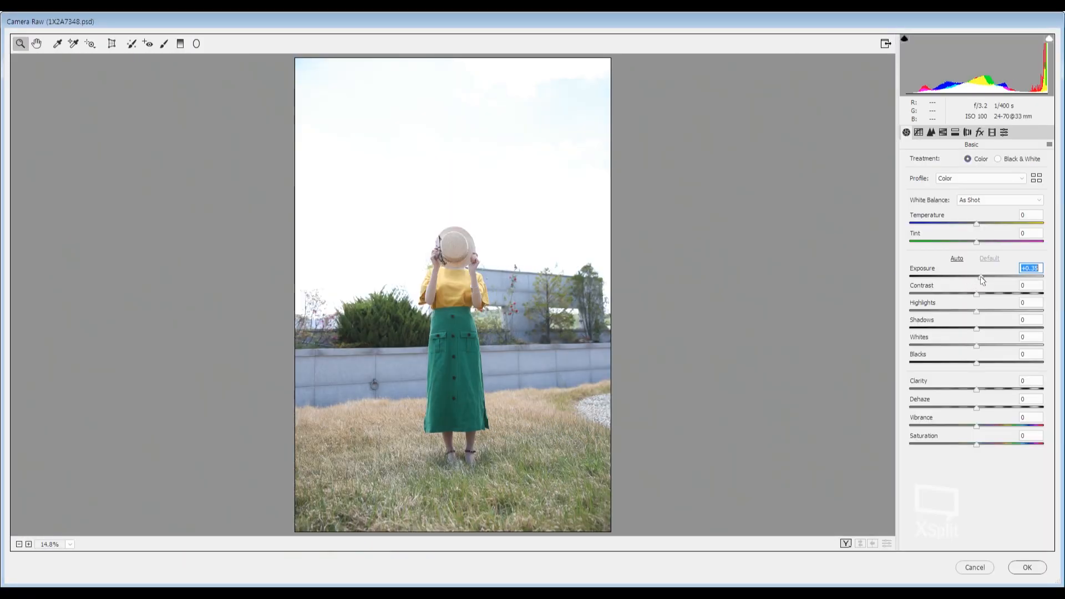
click(982, 223)
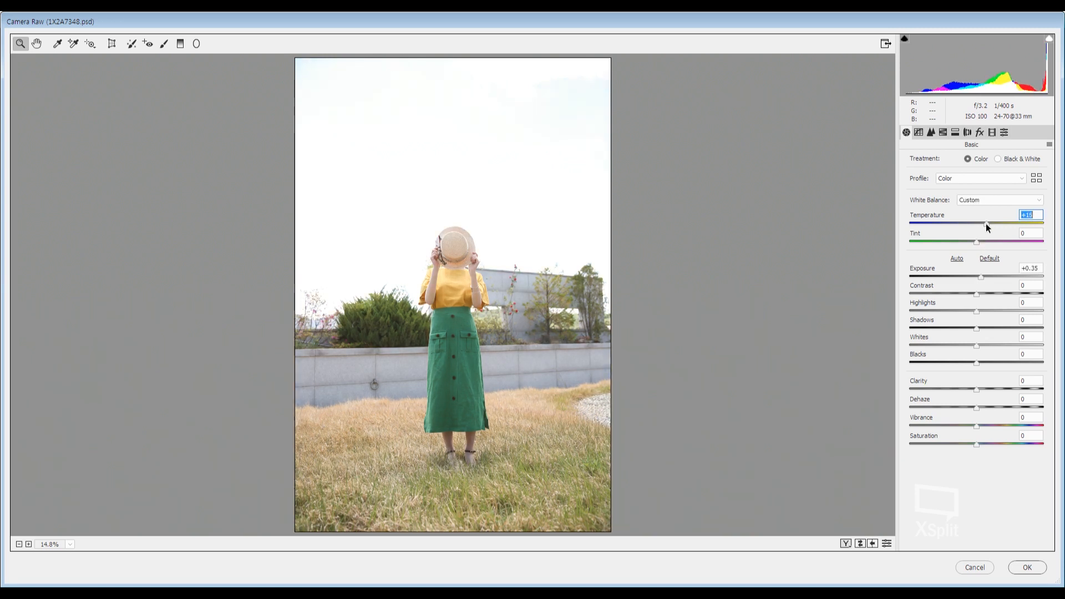
Step: Paint the grass beside the figure greener with an Adjustment Brush at Tint -100, Exposure +0.20 and Clarity +10, enlarging the brush to size 7
click(164, 44)
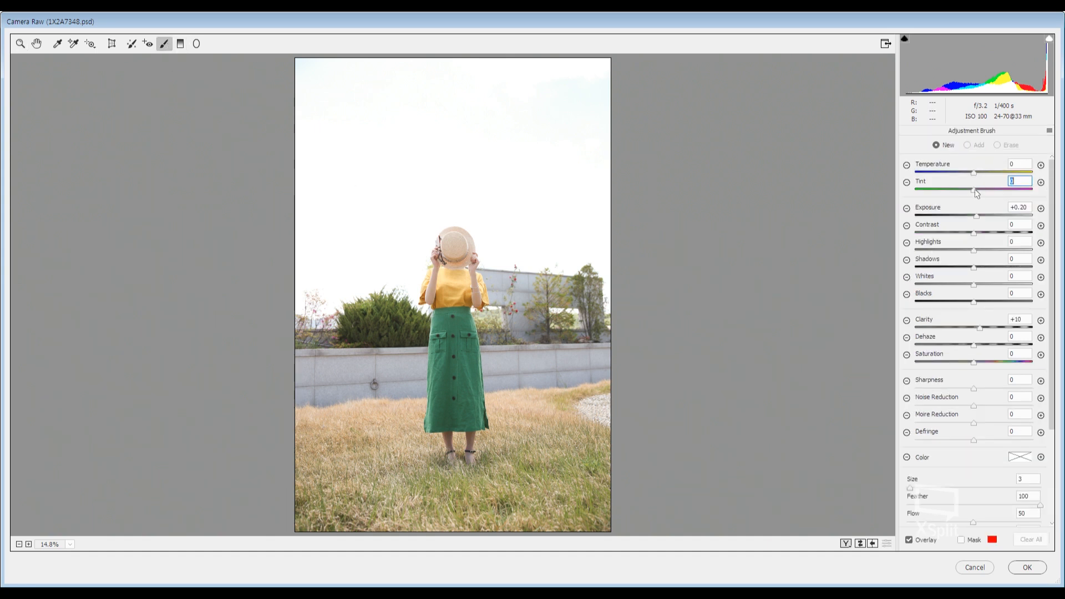
mouse_move(527, 408)
mouse_down()
mouse_move(546, 449)
mouse_move(567, 460)
mouse_up()
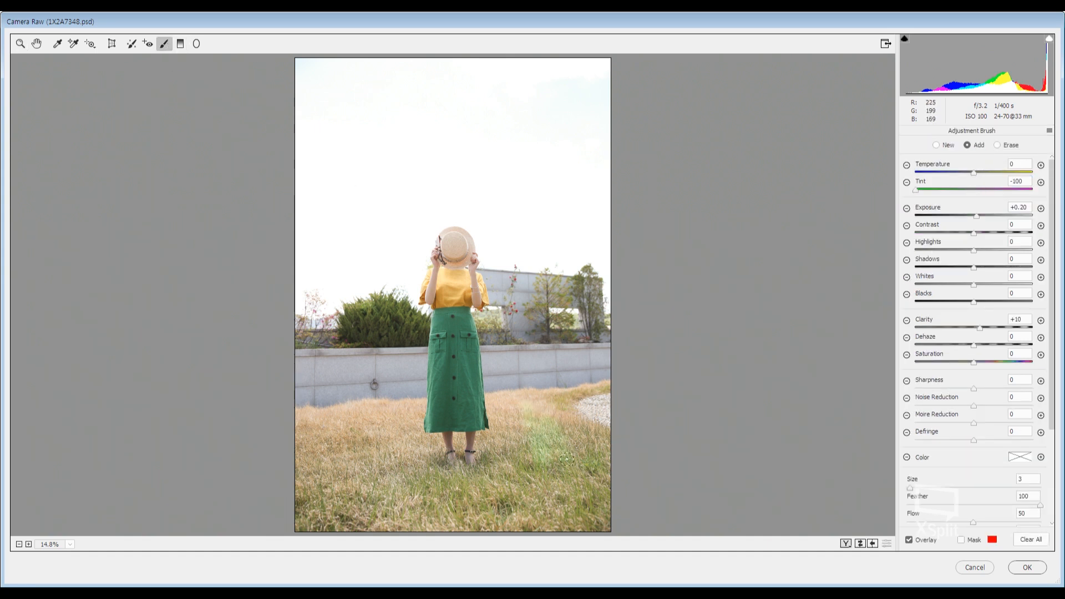
key(])
mouse_move(405, 409)
mouse_down()
mouse_move(379, 472)
mouse_move(374, 423)
mouse_move(353, 440)
mouse_move(333, 408)
mouse_move(292, 423)
mouse_move(313, 523)
mouse_up()
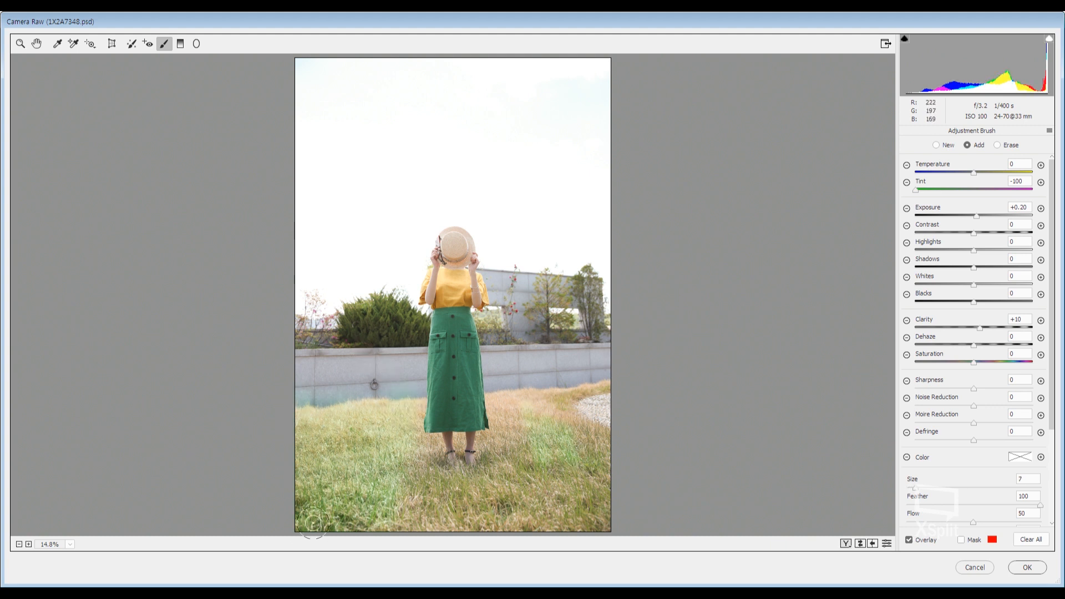
Step: Extend the green adjustment over the foreground grass and up the right edge with a brush of size 10
key([)
key([)
mouse_move(431, 497)
mouse_down()
mouse_move(420, 514)
mouse_move(479, 508)
mouse_move(503, 474)
mouse_move(494, 454)
mouse_move(510, 408)
mouse_move(541, 435)
mouse_move(532, 411)
mouse_up()
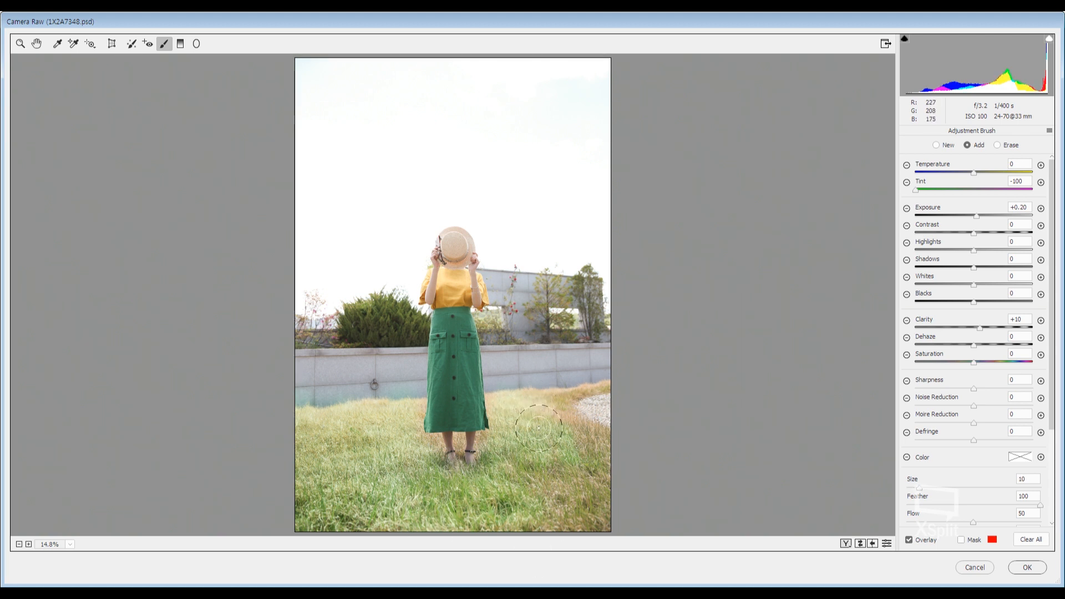
key(])
key(])
key(])
key(])
mouse_move(594, 372)
mouse_down()
mouse_move(622, 494)
mouse_move(596, 502)
mouse_up()
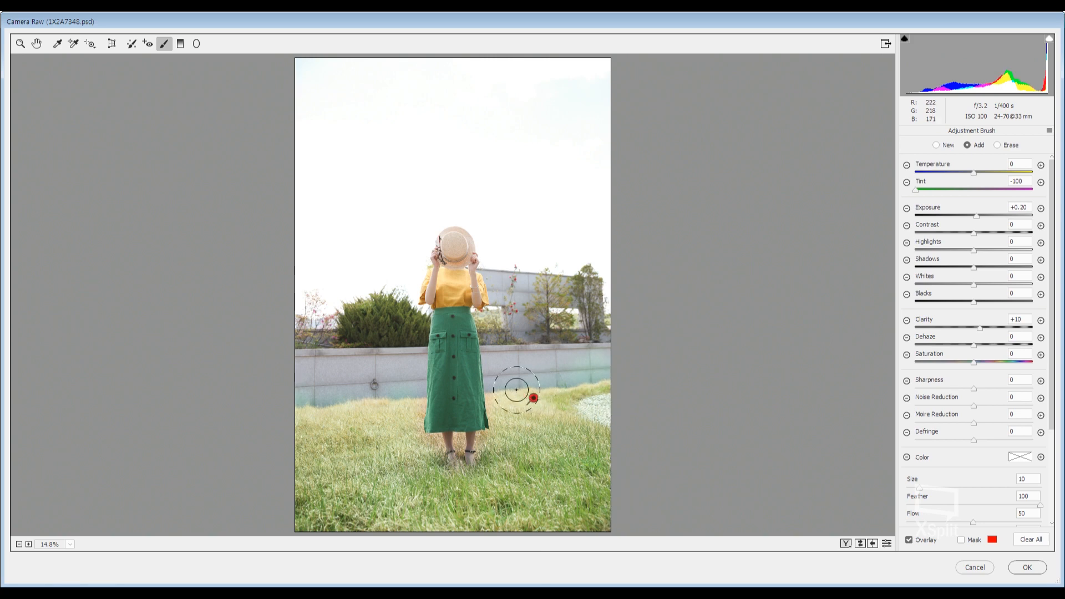
Step: Inspect the green-tinted grass around the figure up close, apply the Camera Raw Filter to Layer 1 copy, and save the document
click(480, 318)
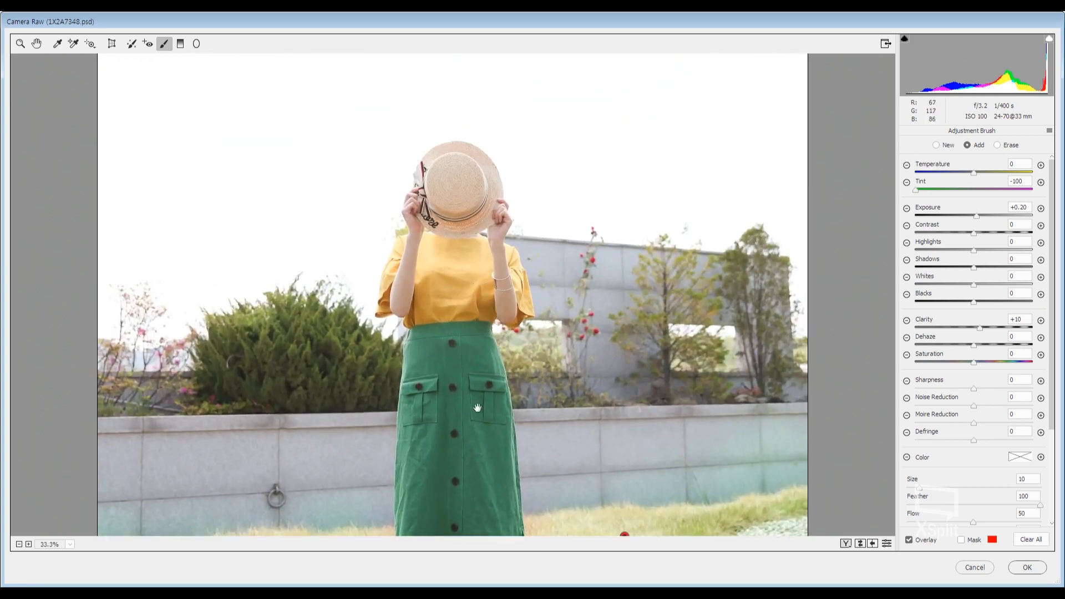
scroll(444, 333, down, 5)
key([)
key([)
key([)
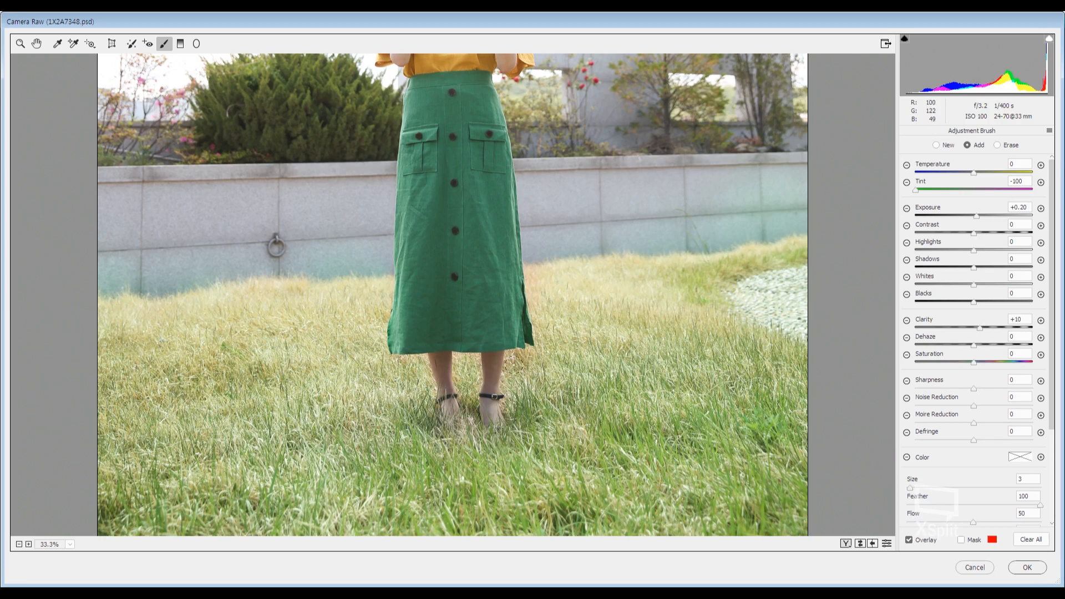
key(bracketright)
key(bracketright)
key(bracketright)
click(1030, 571)
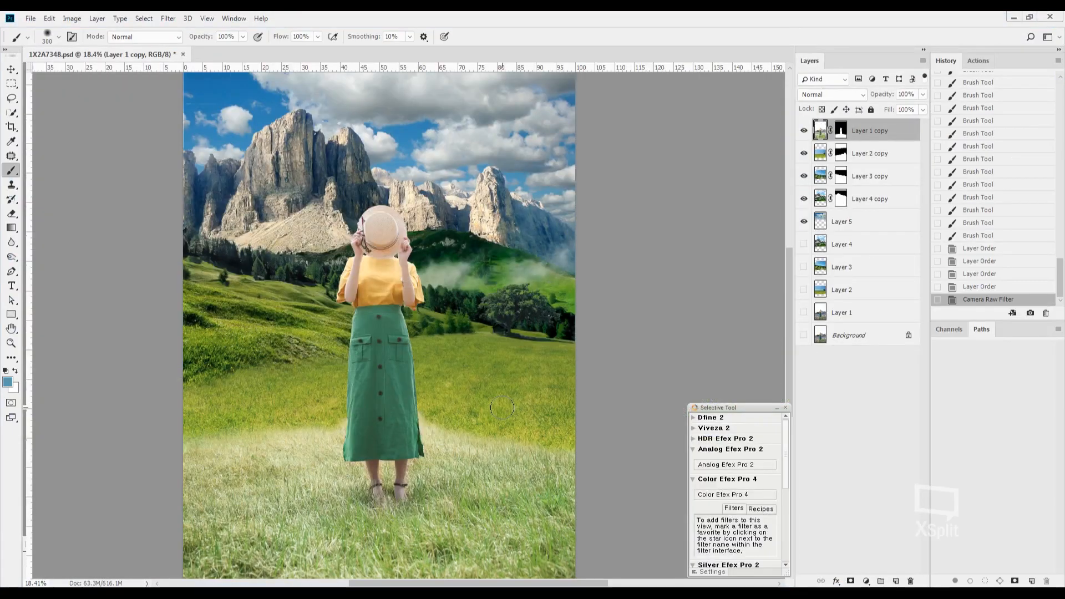
scroll(502, 410, up, 5)
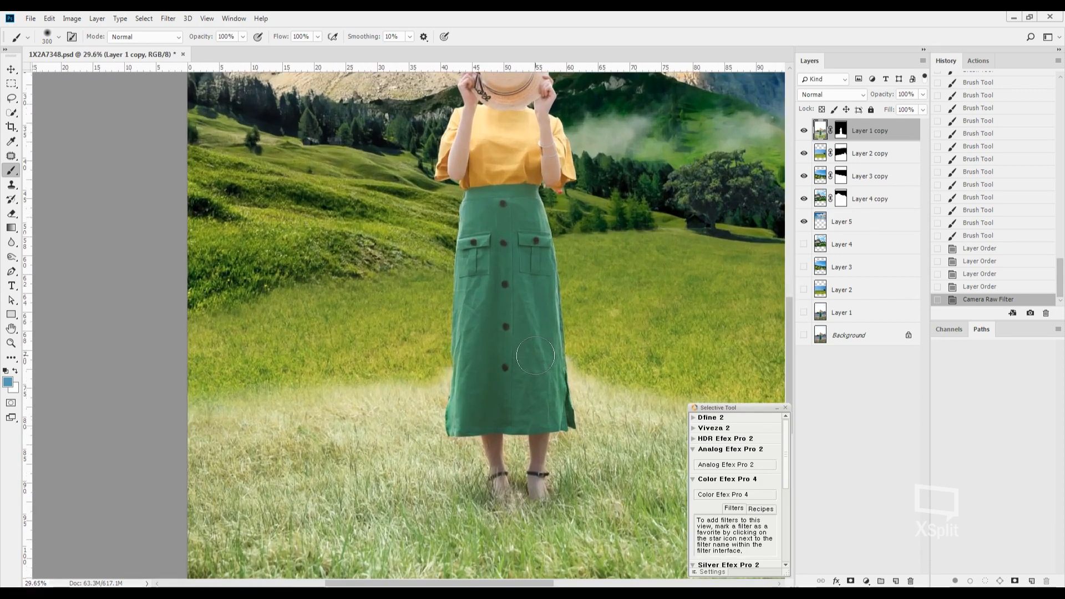
drag(535, 355, 601, 240)
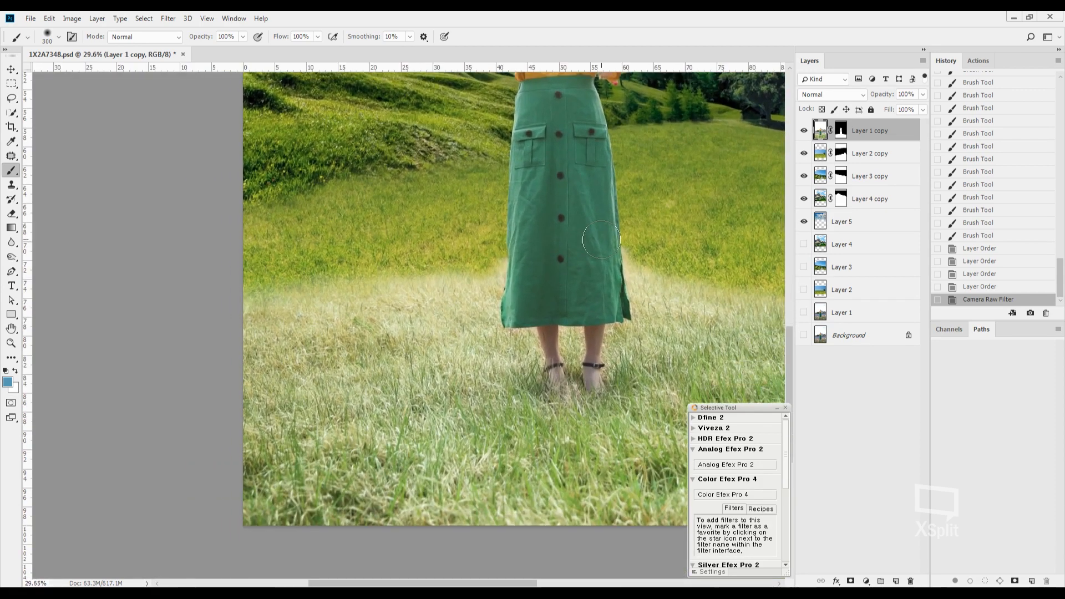
key(ctrl+s)
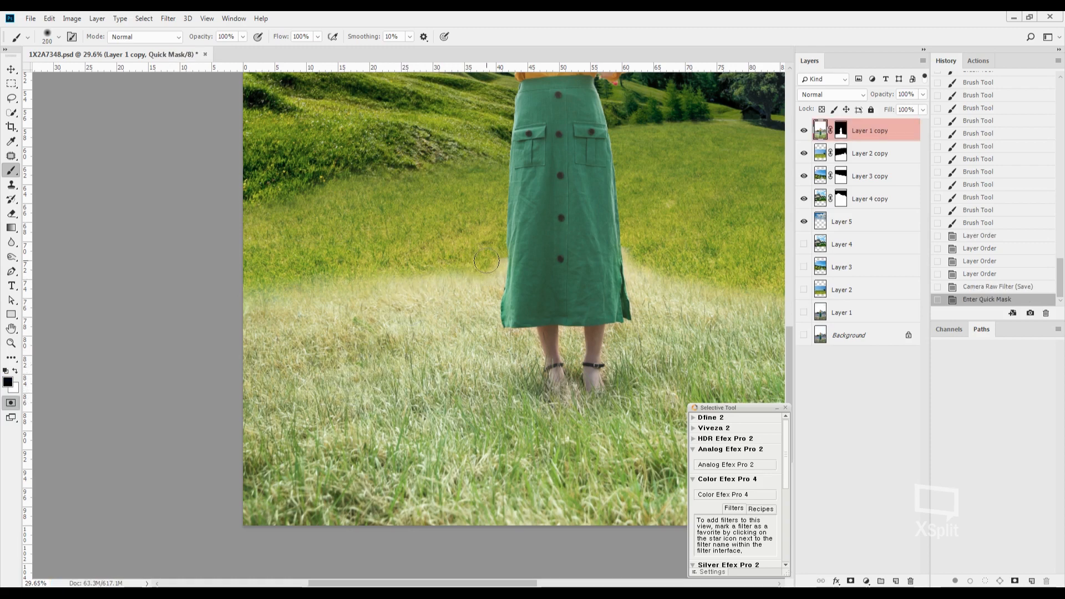
Step: Paint a Quick Mask over all the pale grass left of the figure, enlarging the brush to size 700
drag(487, 261, 479, 366)
key(bracketright)
key(bracketright)
key(bracketright)
key(bracketright)
key(bracketright)
key(bracketright)
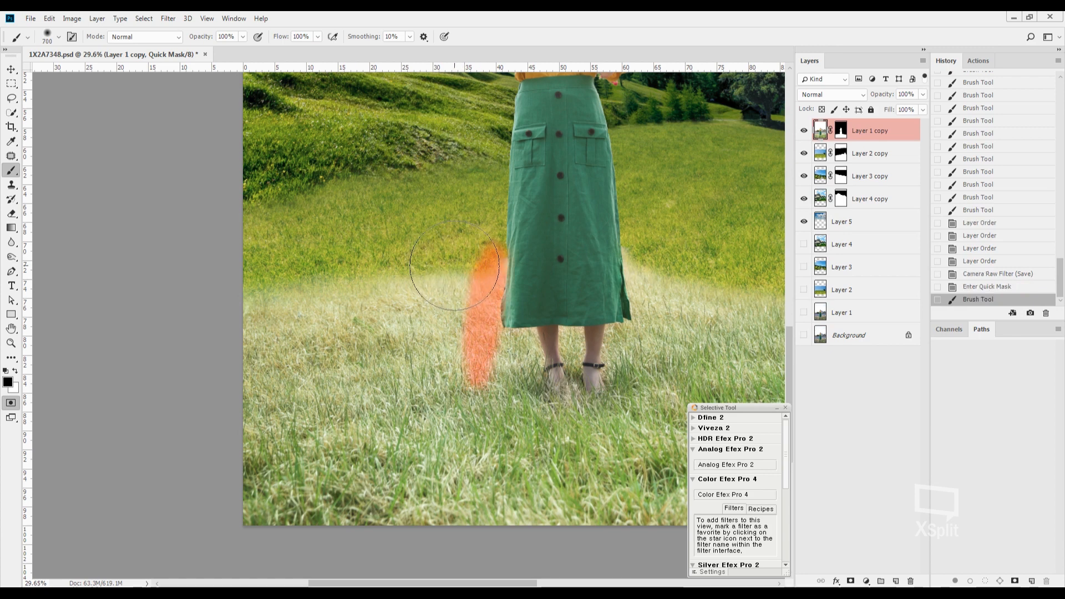
mouse_move(452, 261)
mouse_down()
mouse_move(409, 487)
mouse_move(426, 367)
mouse_move(401, 269)
mouse_move(337, 296)
mouse_move(263, 408)
mouse_move(237, 411)
mouse_up()
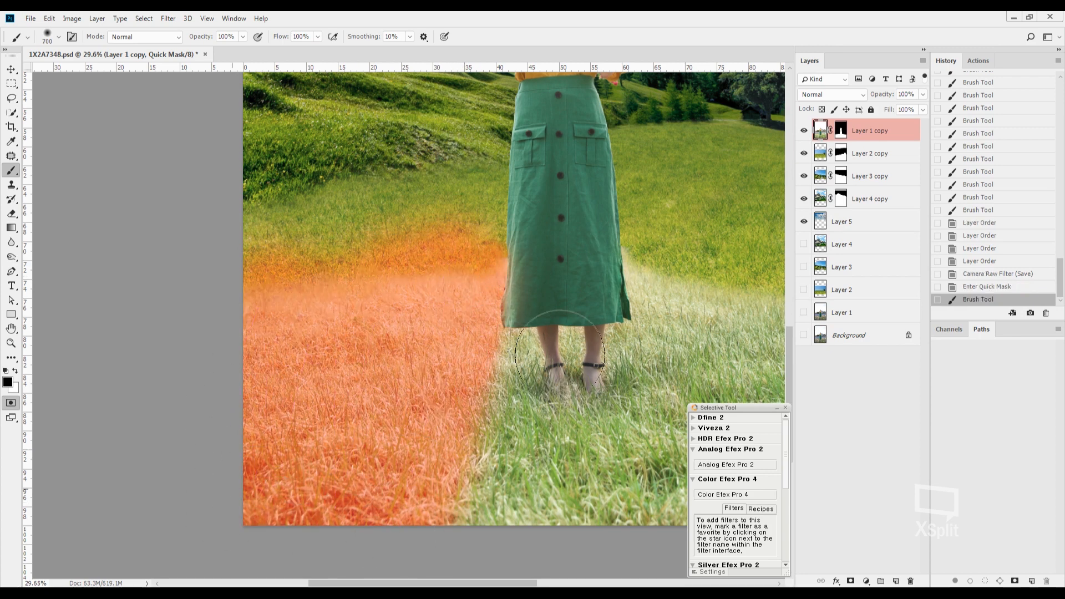
Step: Extend the Quick Mask over the grass right of the skirt and below the feet with brushes of size 500 and 800, and convert it to a selection
key(bracketleft)
key(bracketleft)
key(bracketleft)
key(bracketleft)
drag(647, 242, 669, 378)
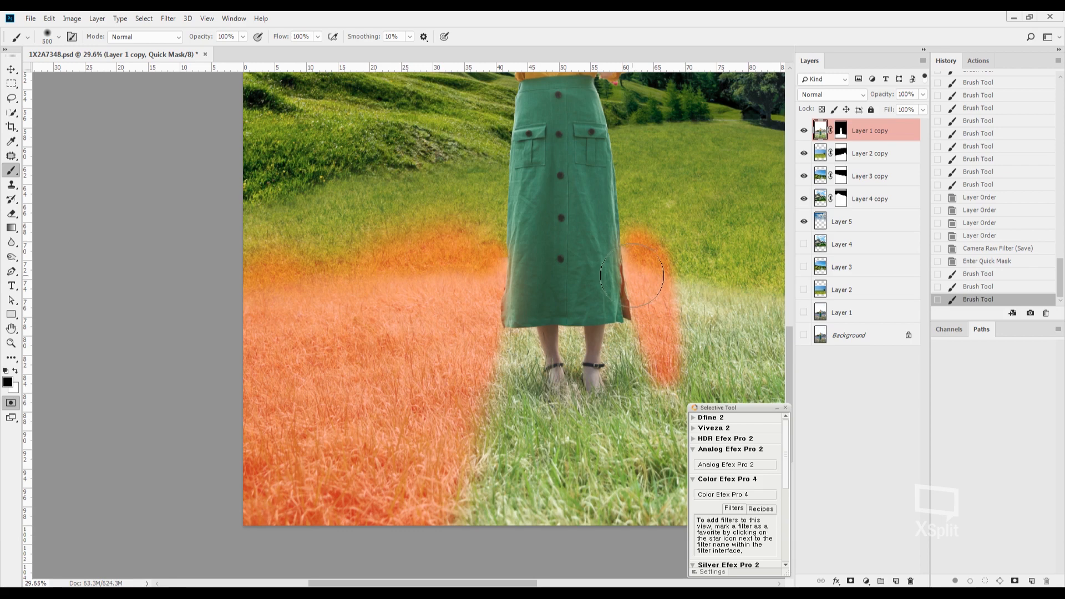
mouse_move(679, 299)
mouse_down()
mouse_move(552, 230)
mouse_move(649, 311)
mouse_move(693, 444)
mouse_move(553, 429)
mouse_move(366, 439)
mouse_up()
key(bracketright)
key(bracketright)
key(bracketright)
key(bracketright)
key(bracketright)
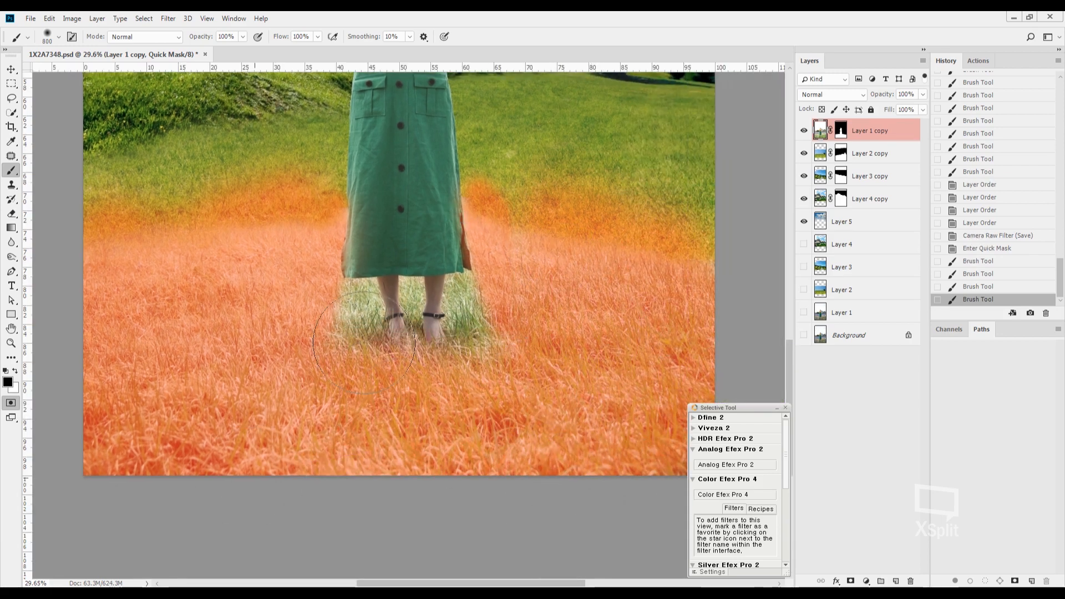
key(q)
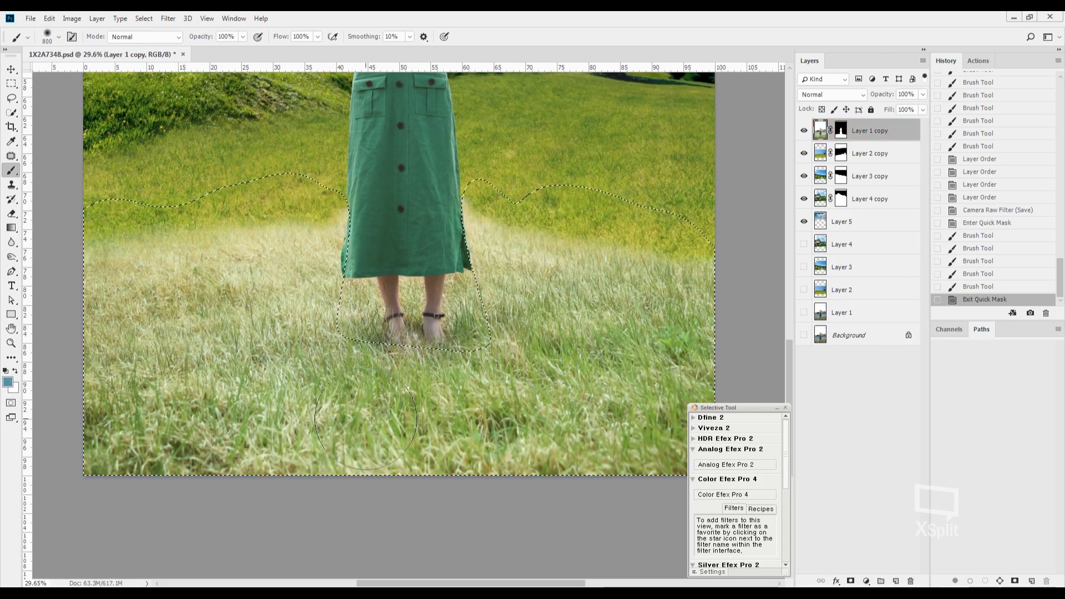
Step: Add a Curves adjustment layer from the grass selection and clip it to Layer 1 copy
click(866, 581)
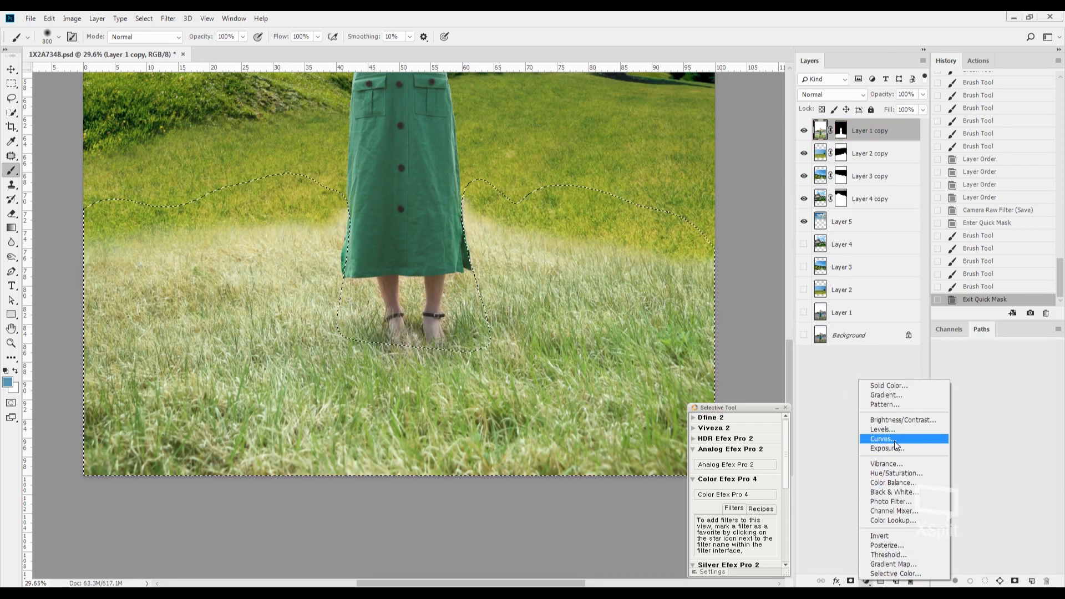
click(883, 439)
drag(838, 130, 622, 134)
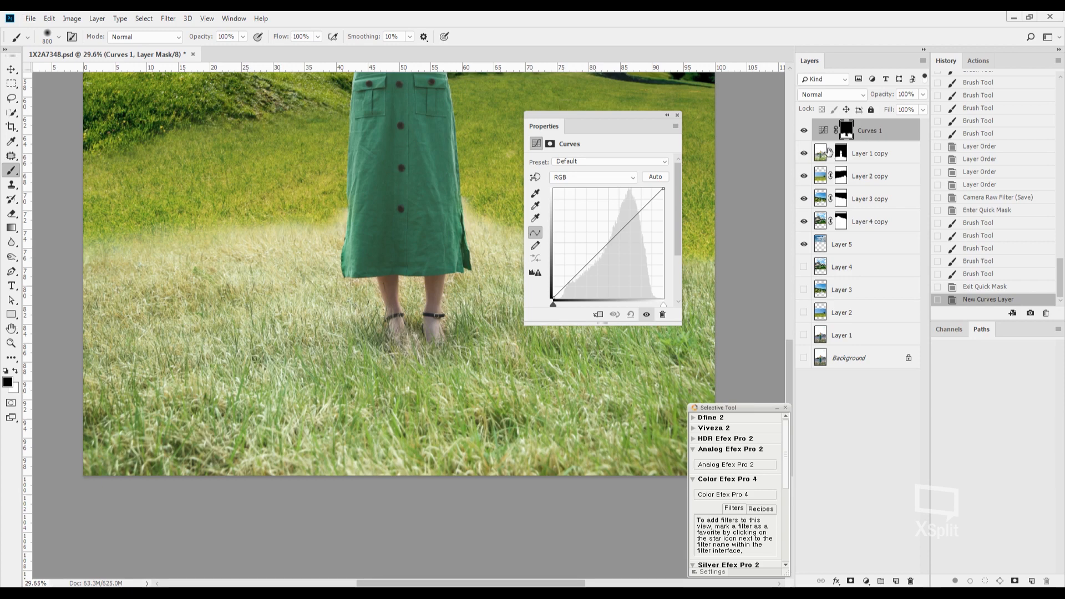
alt+click(865, 139)
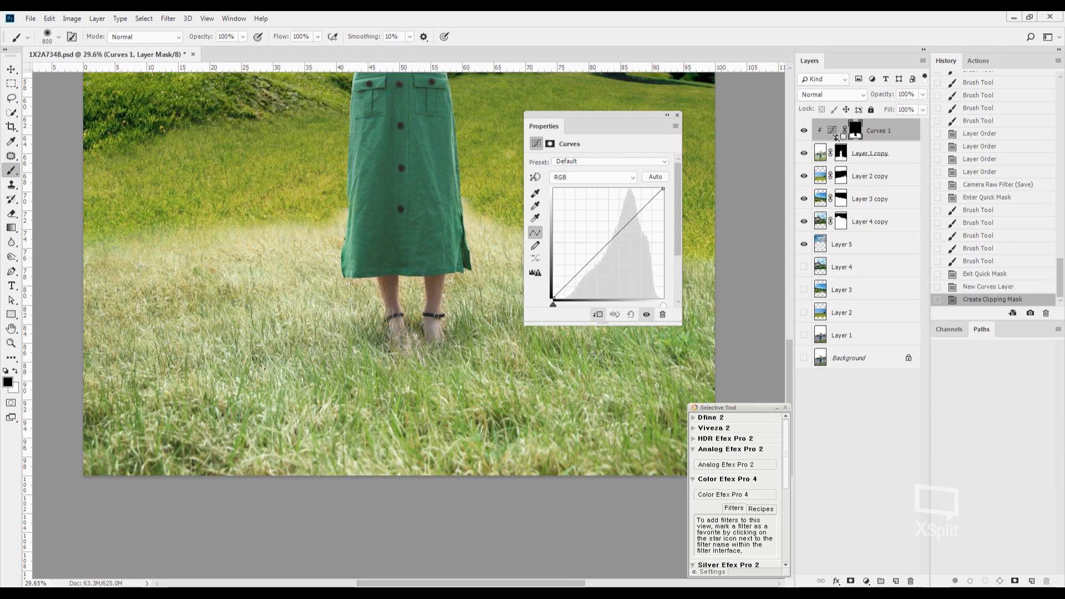
drag(617, 118, 736, 116)
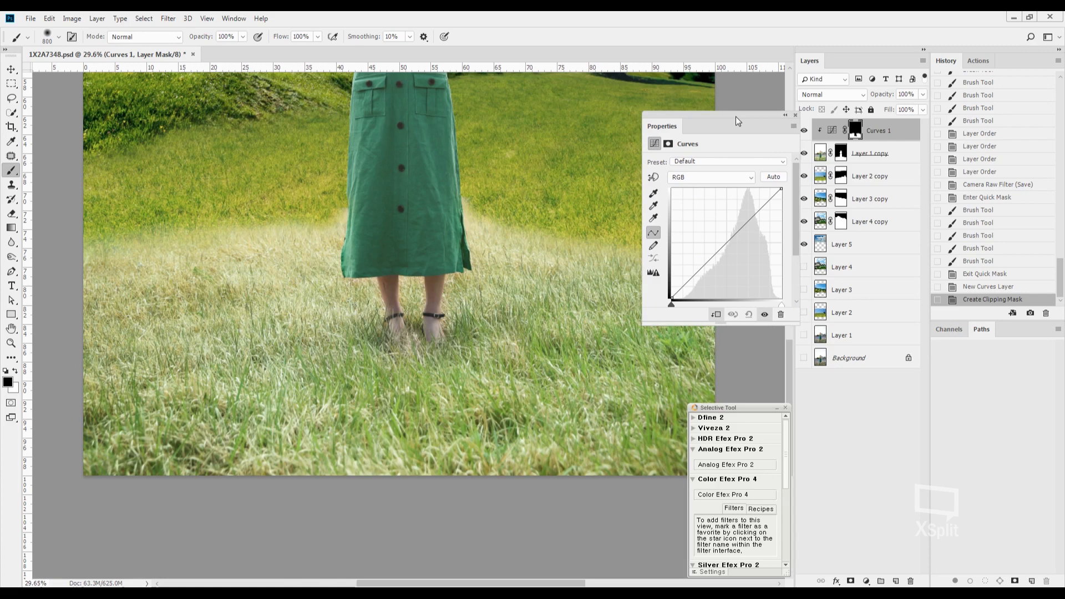
Step: Raise the midpoint of the Green curve and pull the RGB curve down to make the foreground grass greener and darker
click(727, 177)
click(678, 208)
drag(722, 249, 724, 238)
click(721, 177)
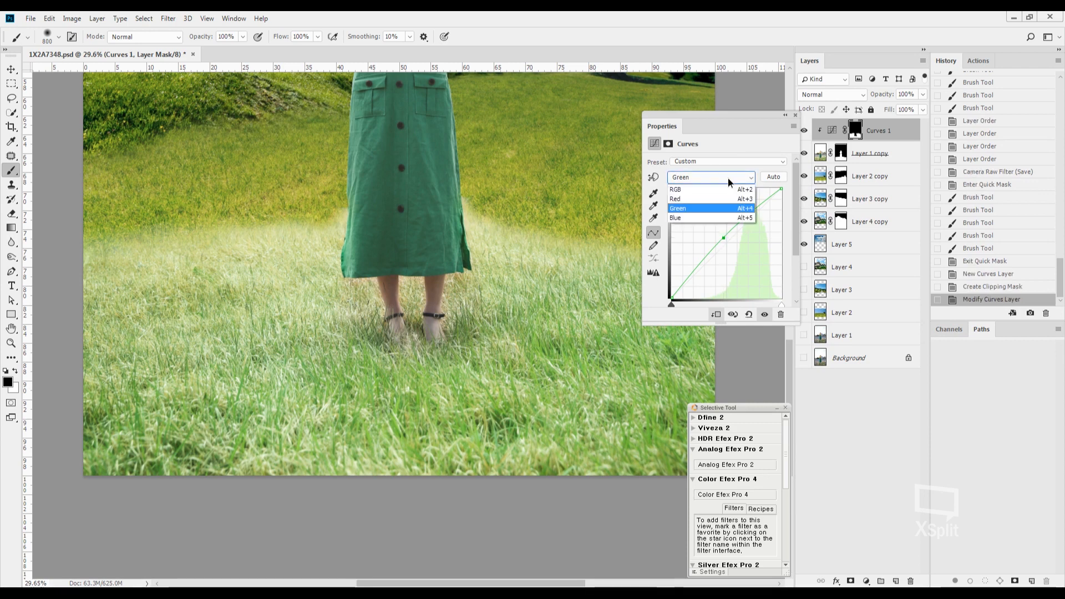
click(724, 183)
drag(734, 242, 745, 248)
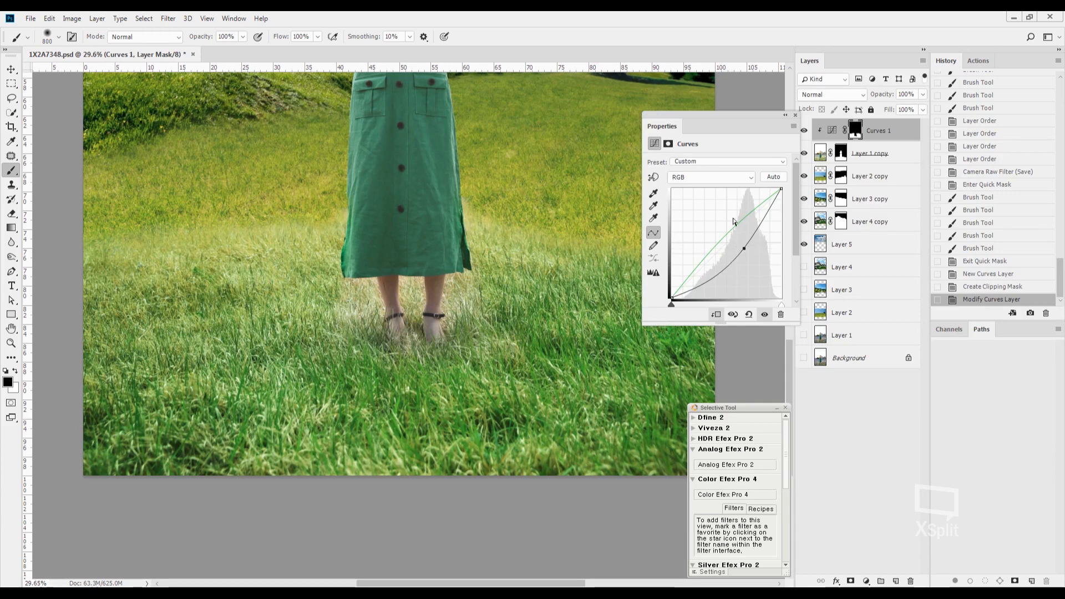
Step: Pull the Blue curve down to warm the foreground grass, and lower the Green curve's midpoint slightly
click(710, 179)
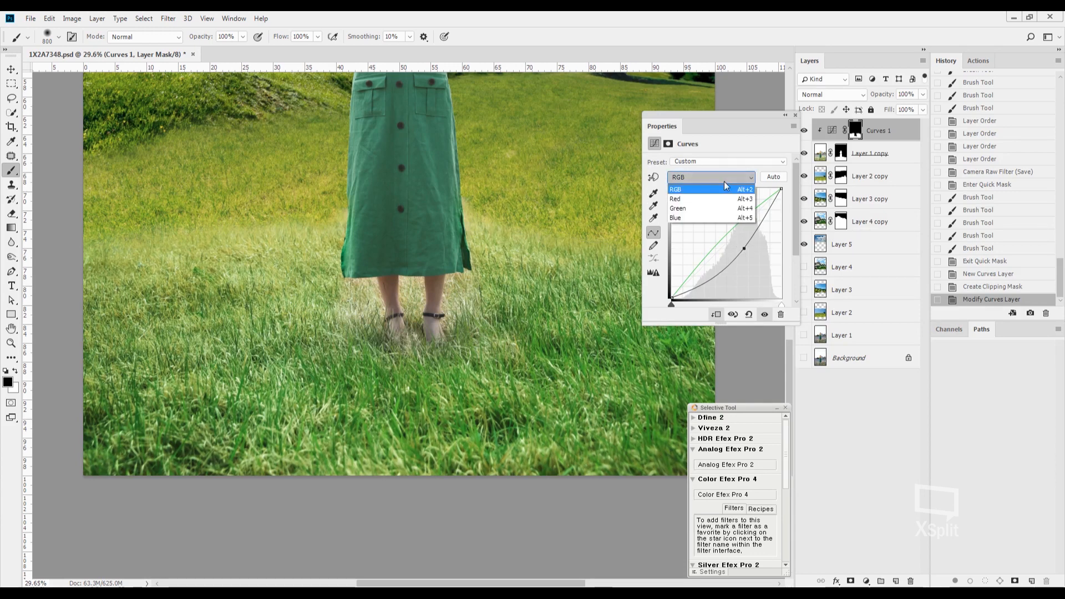
click(720, 225)
drag(727, 244, 742, 254)
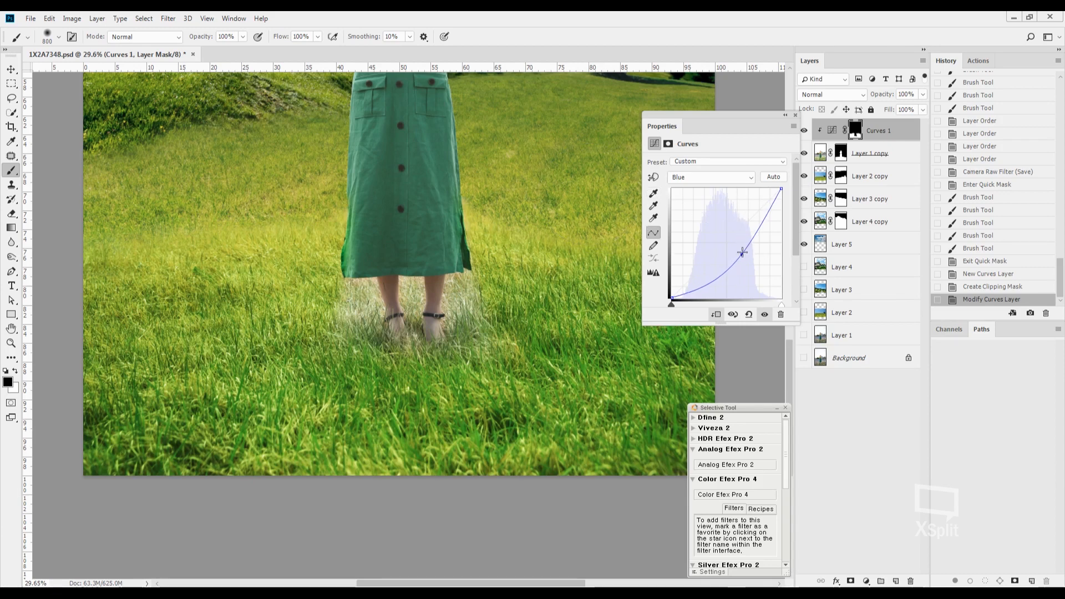
drag(743, 252, 740, 253)
click(743, 177)
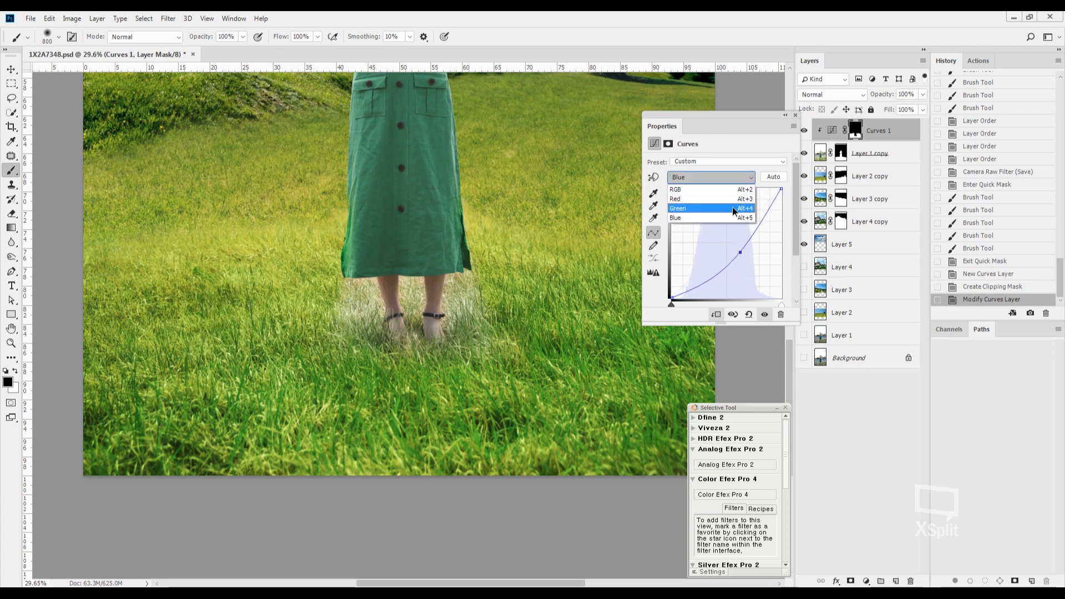
click(735, 209)
drag(724, 239, 724, 241)
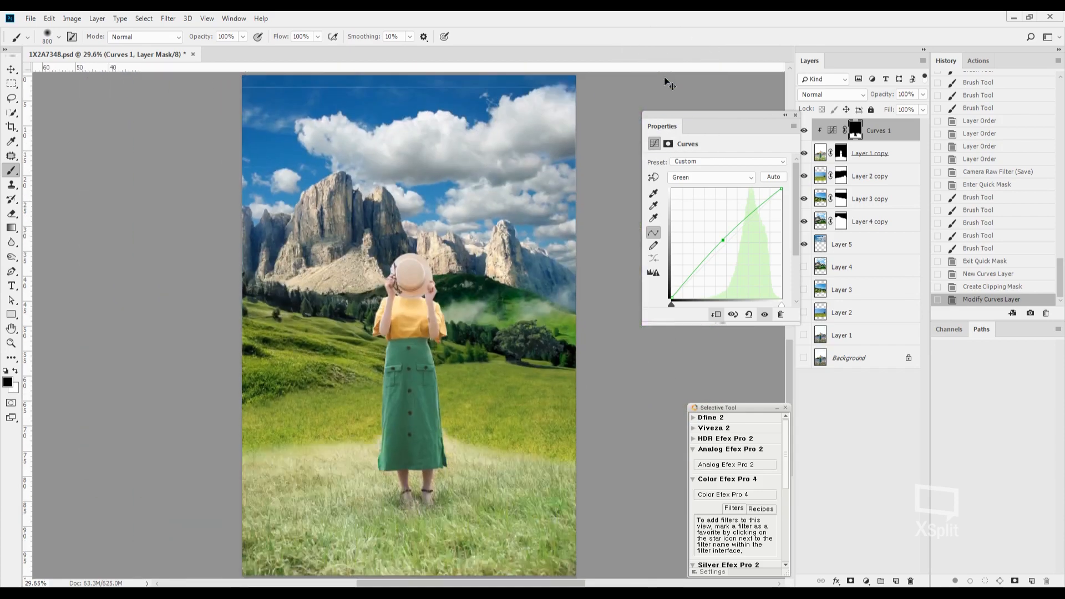
Step: Lift the RGB curve's point slightly to brighten the foreground grass, and close the Curves properties
key(ctrl+0)
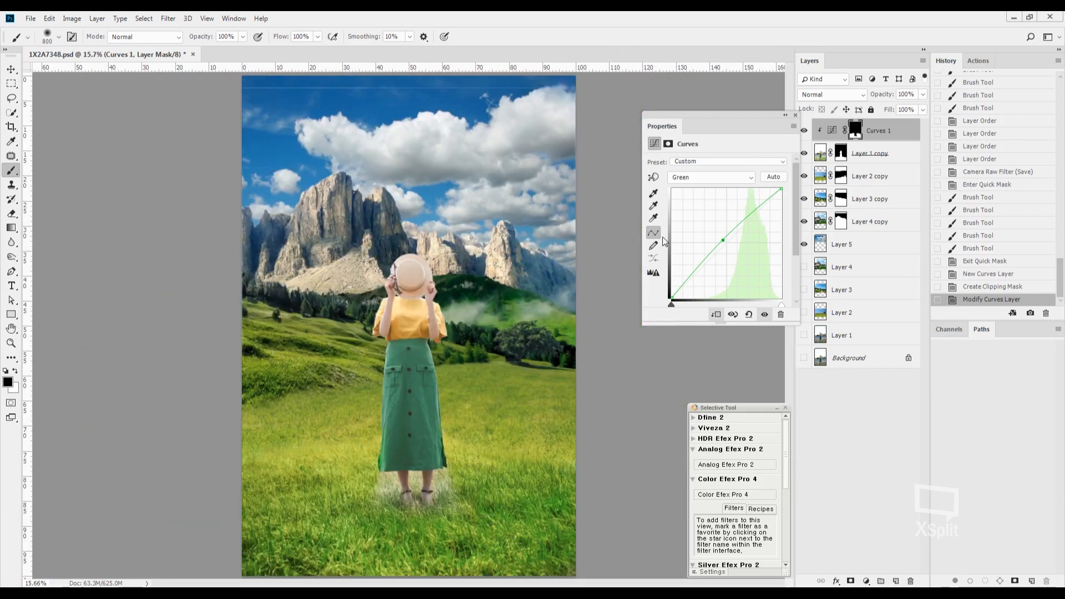
click(706, 178)
click(700, 188)
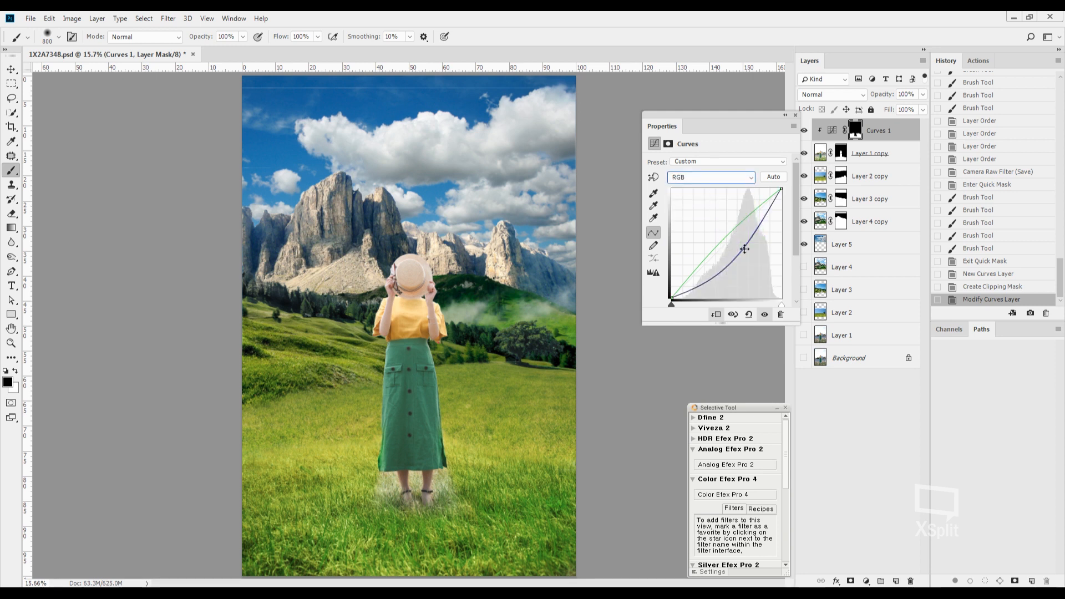
drag(745, 249, 736, 246)
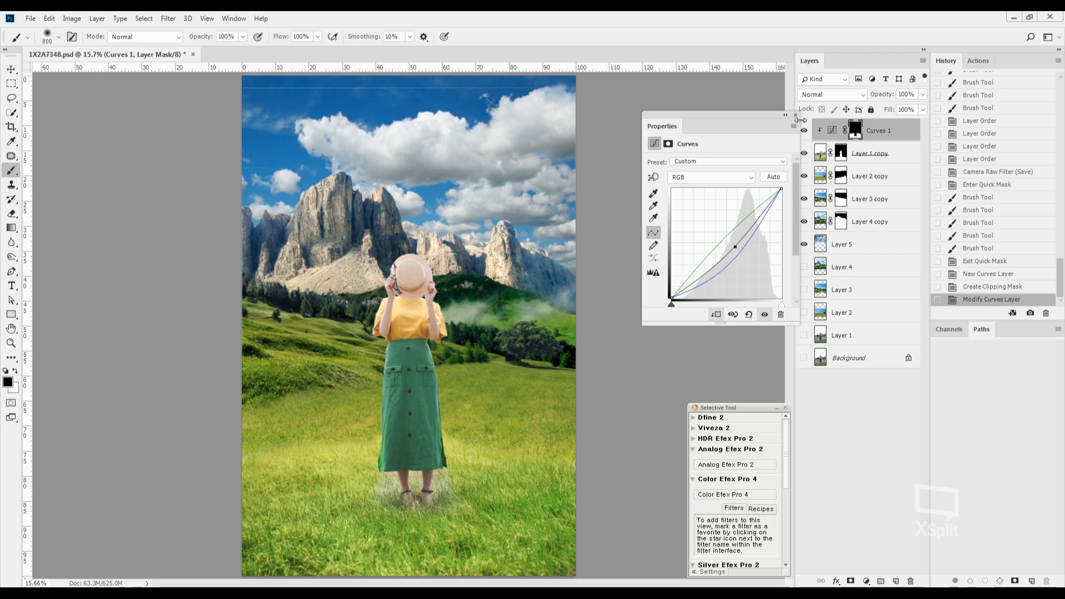
click(796, 115)
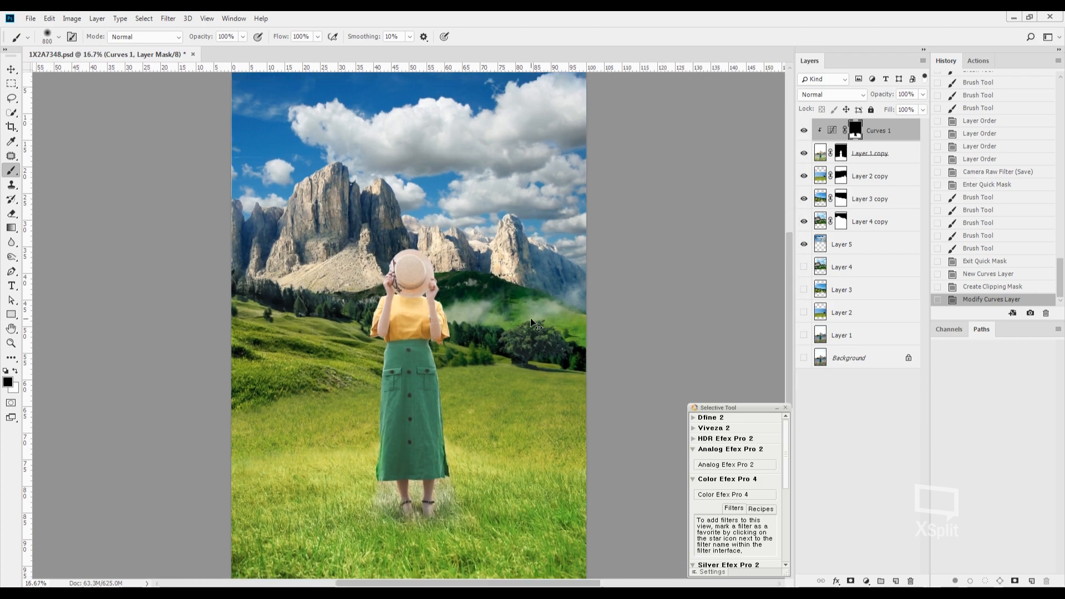
Step: Paint black on the Layer 1 copy mask along the grass transition left of the skirt with a size 250 brush, undoing the stroke that exposes transparency
scroll(530, 318, up, 3)
drag(286, 537, 511, 266)
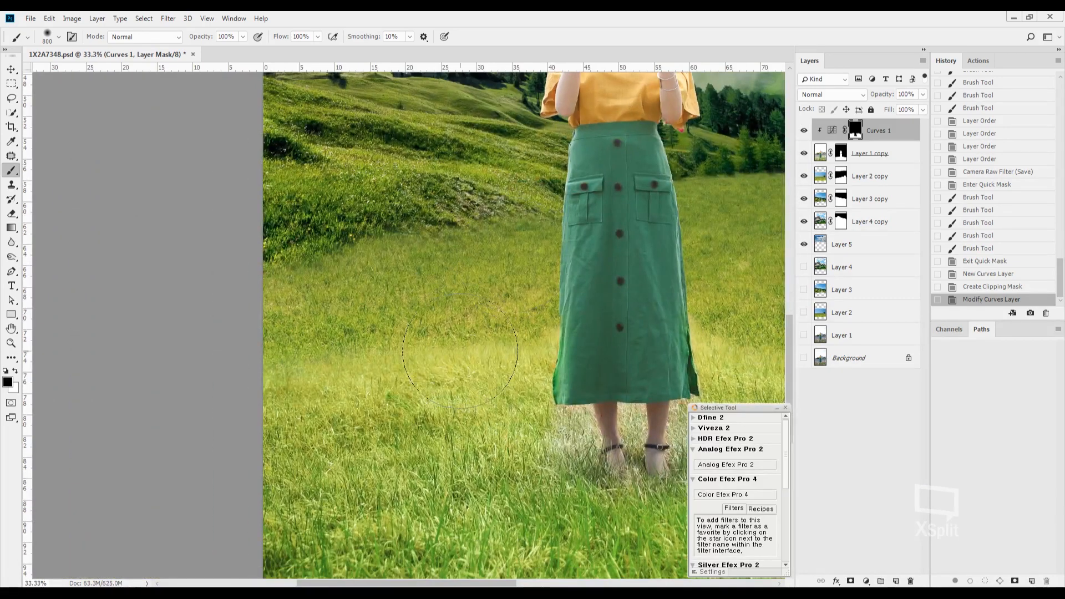
scroll(446, 253, up, 1)
scroll(389, 261, down, 2)
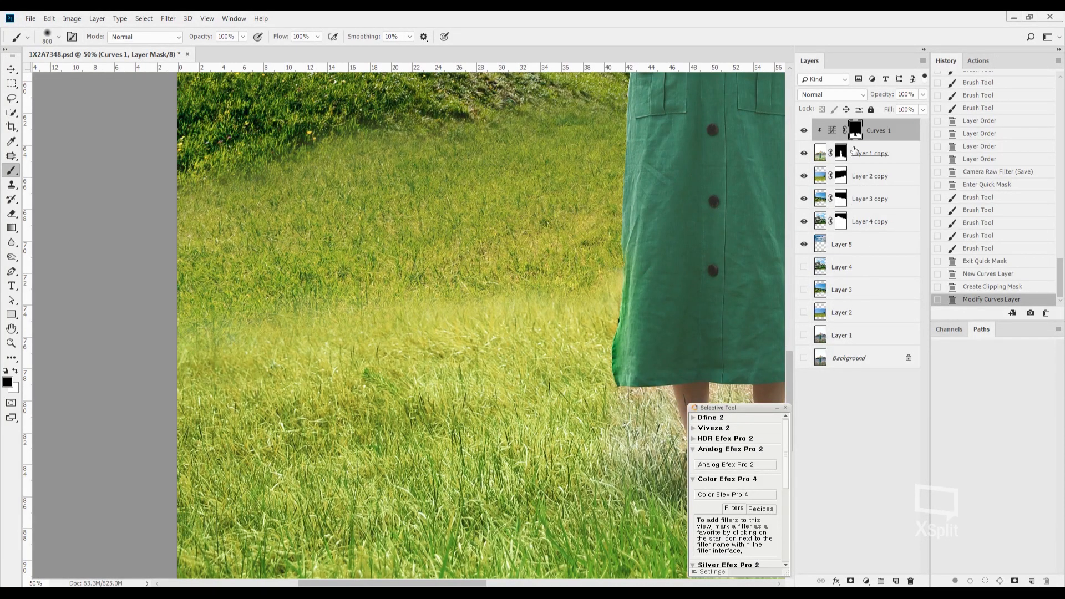
click(842, 153)
key(bracketleft)
key(bracketleft)
key(bracketleft)
key(bracketleft)
key(bracketleft)
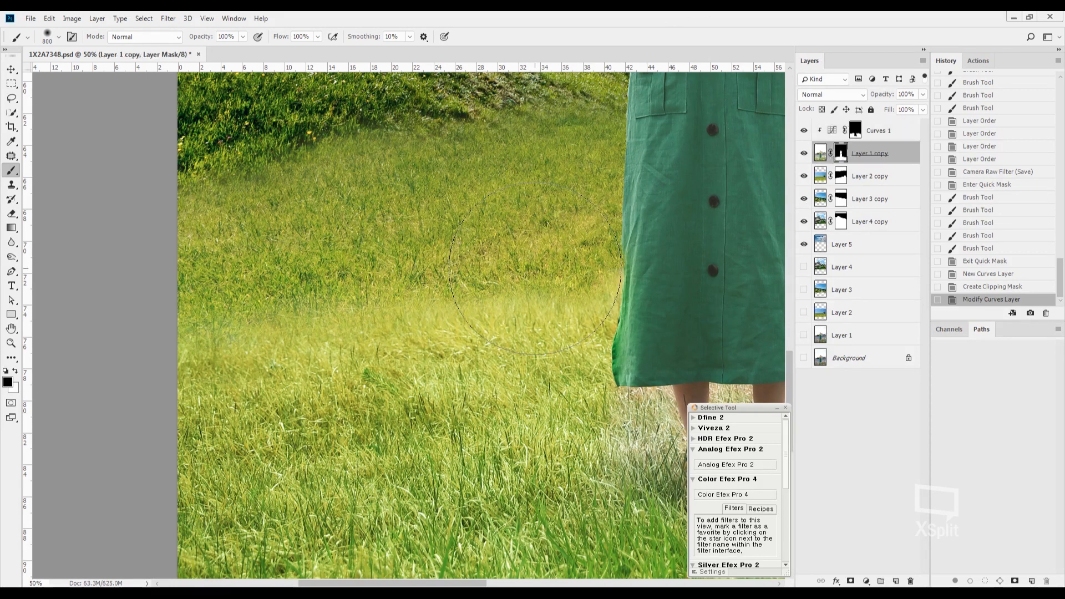
key(bracketleft)
mouse_move(382, 327)
mouse_down()
mouse_move(184, 331)
mouse_move(301, 359)
mouse_move(213, 352)
mouse_up()
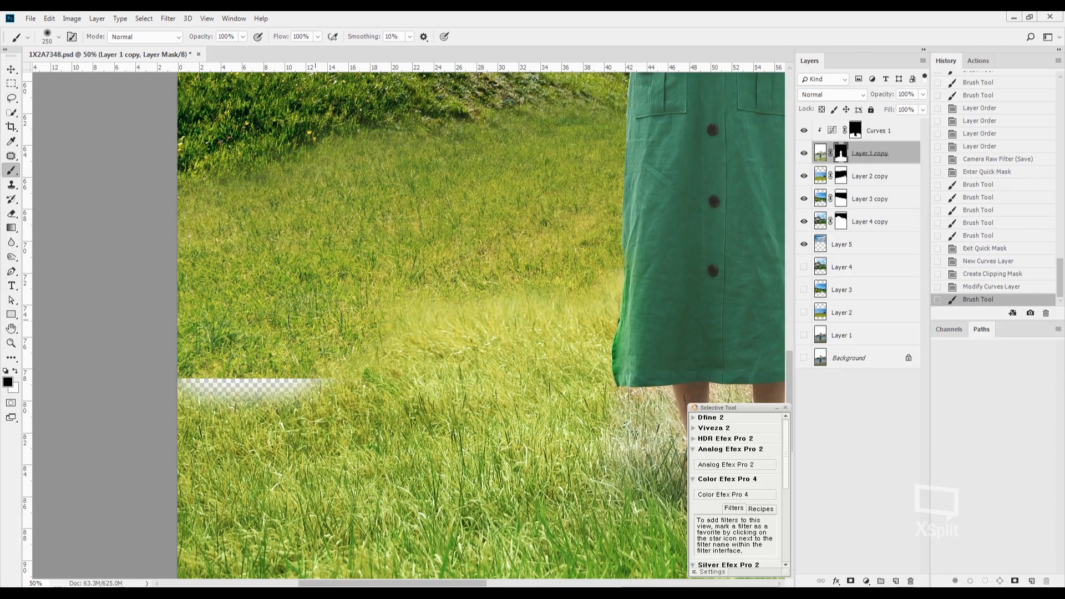
key(ctrl+z)
mouse_move(333, 333)
mouse_down()
mouse_move(269, 319)
mouse_move(495, 303)
mouse_move(520, 312)
mouse_move(483, 320)
mouse_move(418, 347)
mouse_up()
Step: Mask out the remaining pale grass close to the skirt's left edge with brushes of size 100 and 80
key(bracketleft)
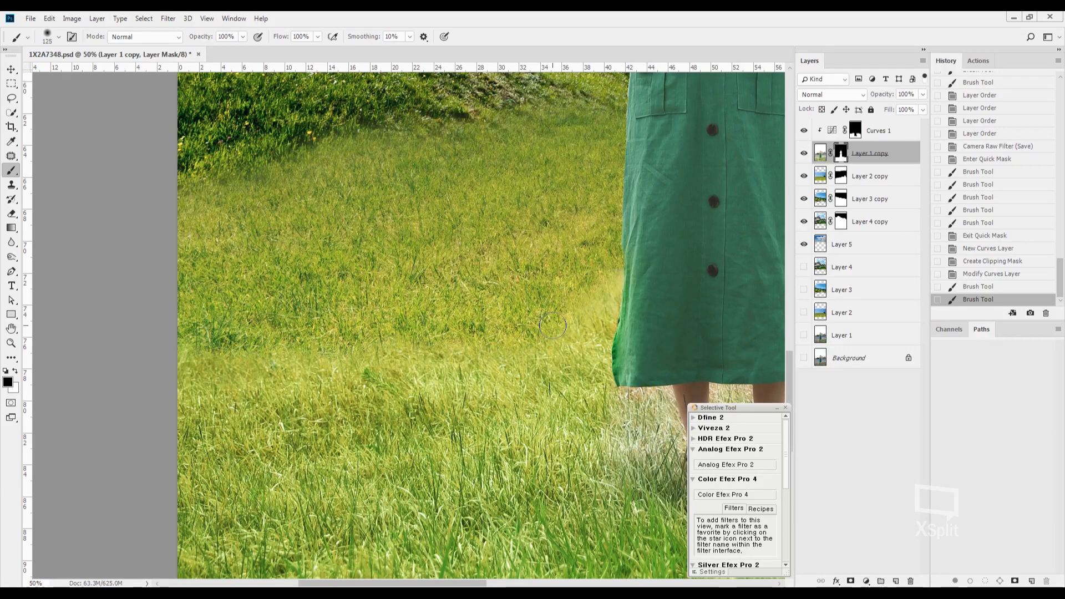
key(bracketleft)
key(bracketleft)
mouse_move(559, 302)
mouse_down()
mouse_move(566, 324)
mouse_move(597, 279)
mouse_up()
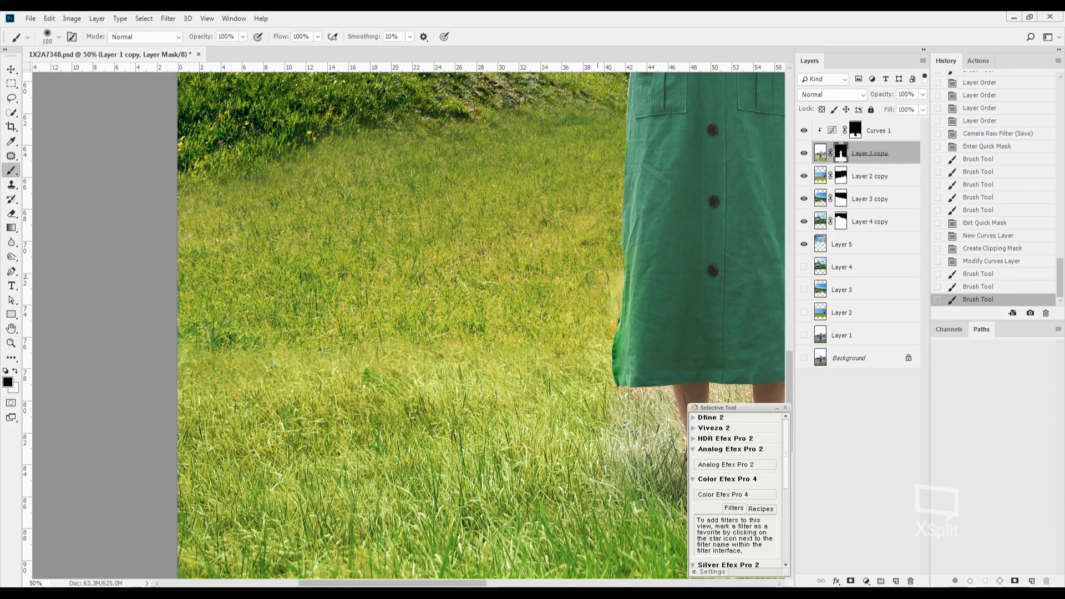
click(607, 307)
Step: Mask out the pale grass beside the skirt's right edge with a size 80 brush and at the meadow's far right with size 250
scroll(448, 261, right, 6)
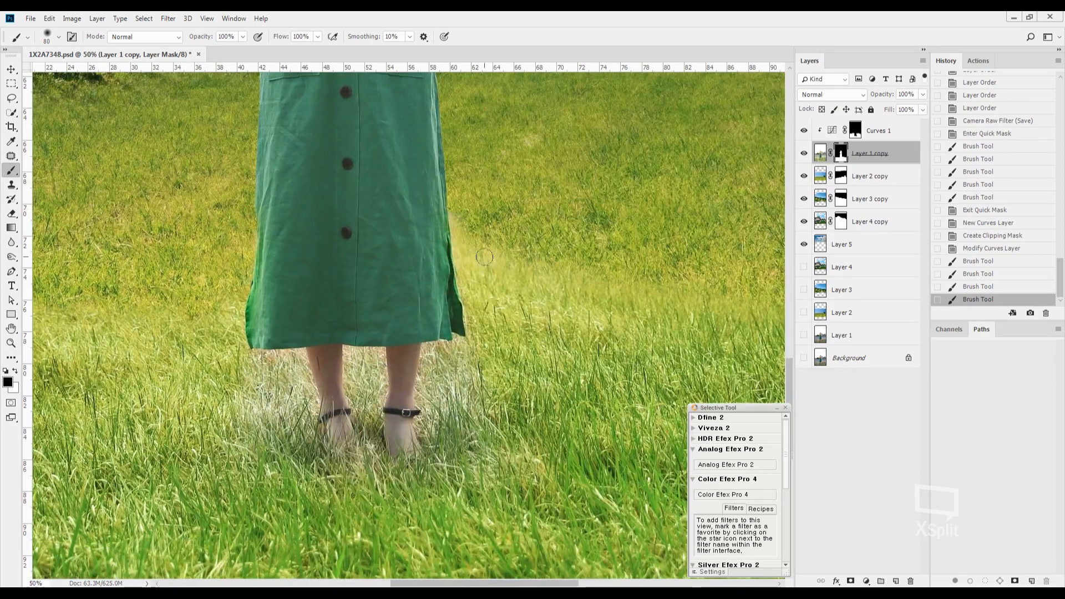
mouse_move(462, 205)
mouse_down()
mouse_move(471, 293)
mouse_move(509, 249)
mouse_move(549, 272)
mouse_move(528, 280)
mouse_up()
key(ctrl+minus)
key(ctrl+minus)
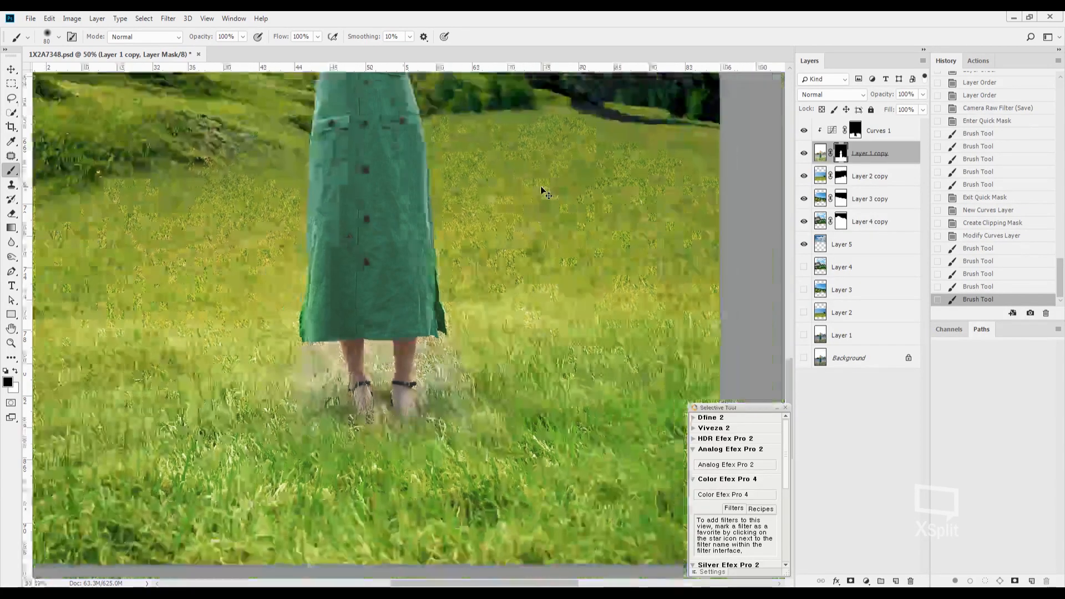
key(bracketright)
key(bracketright)
key(bracketright)
key(bracketright)
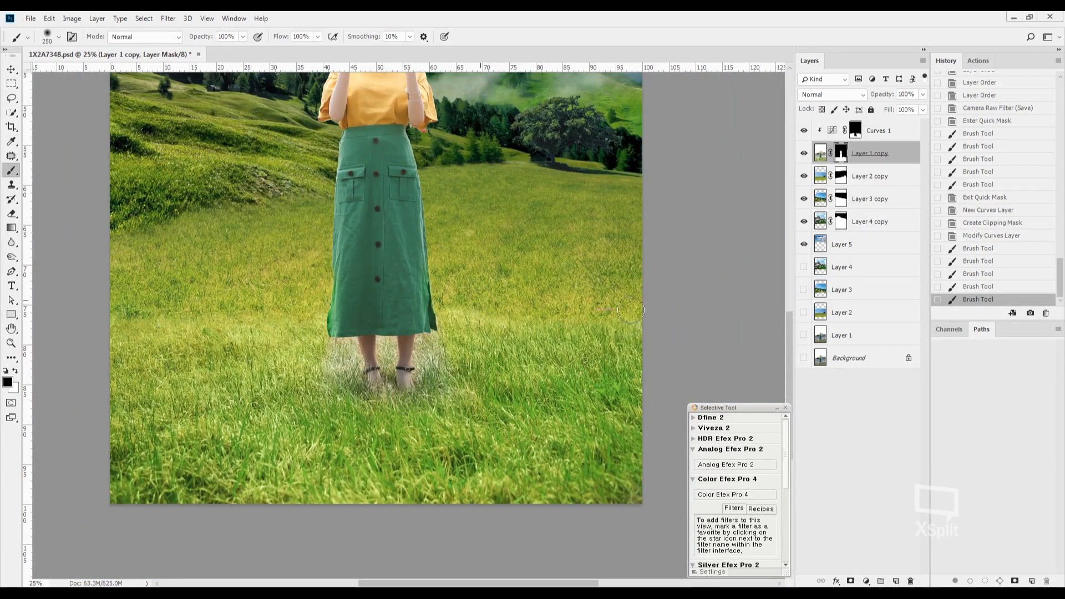
click(629, 298)
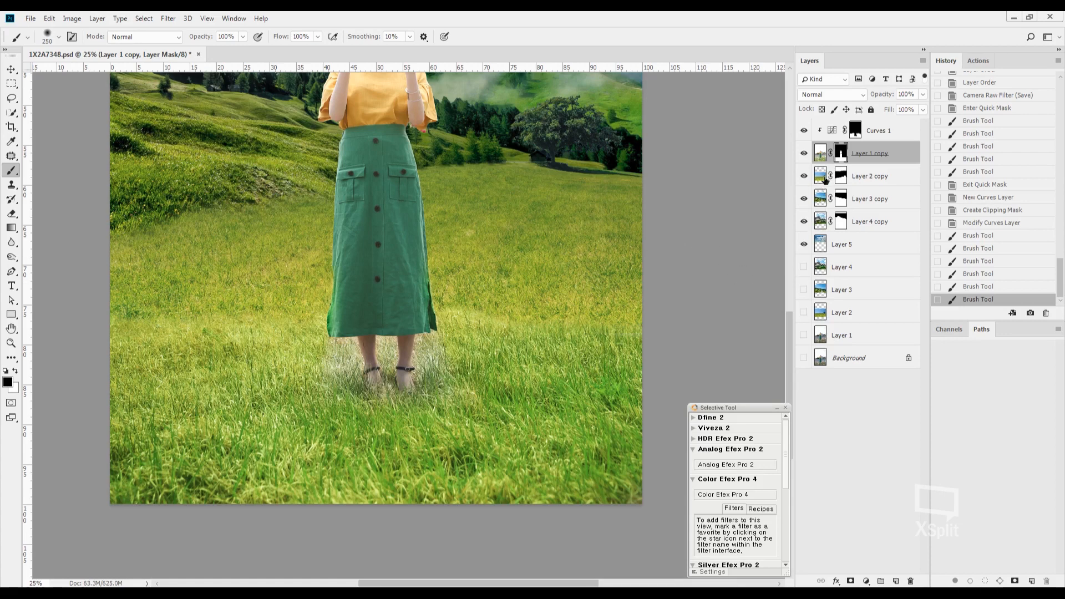
Step: Hide Layer 1 copy, unlink the Layer 2 copy mask, and make a feathered rectangular selection across the meadow's lower strip and the empty area below
click(826, 179)
click(804, 153)
scroll(574, 369, down, 2)
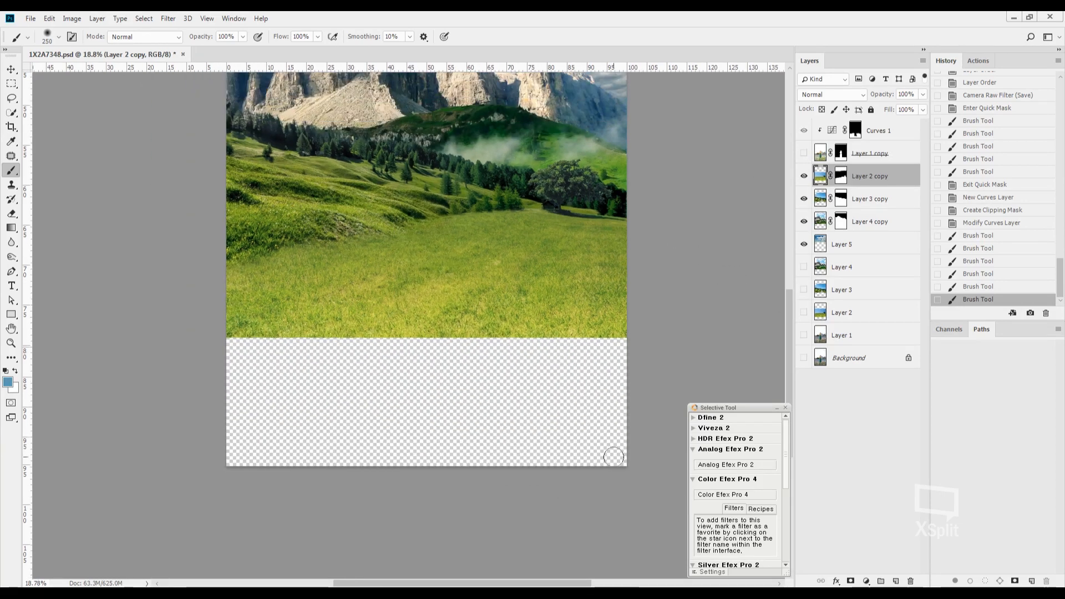
key(m)
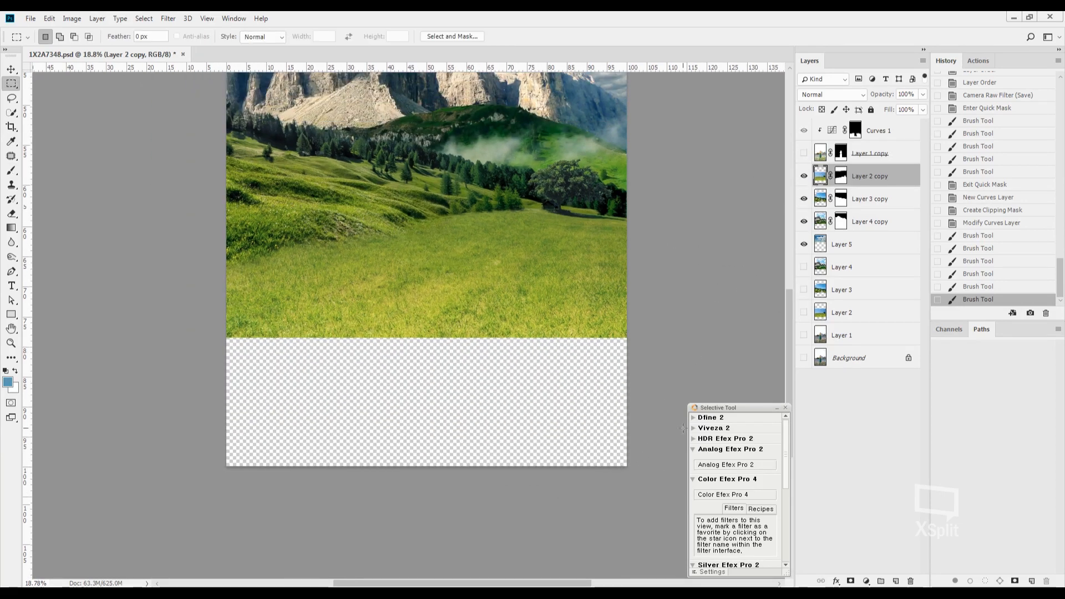
click(831, 176)
drag(633, 472, 114, 275)
key(shift+F6)
key(Return)
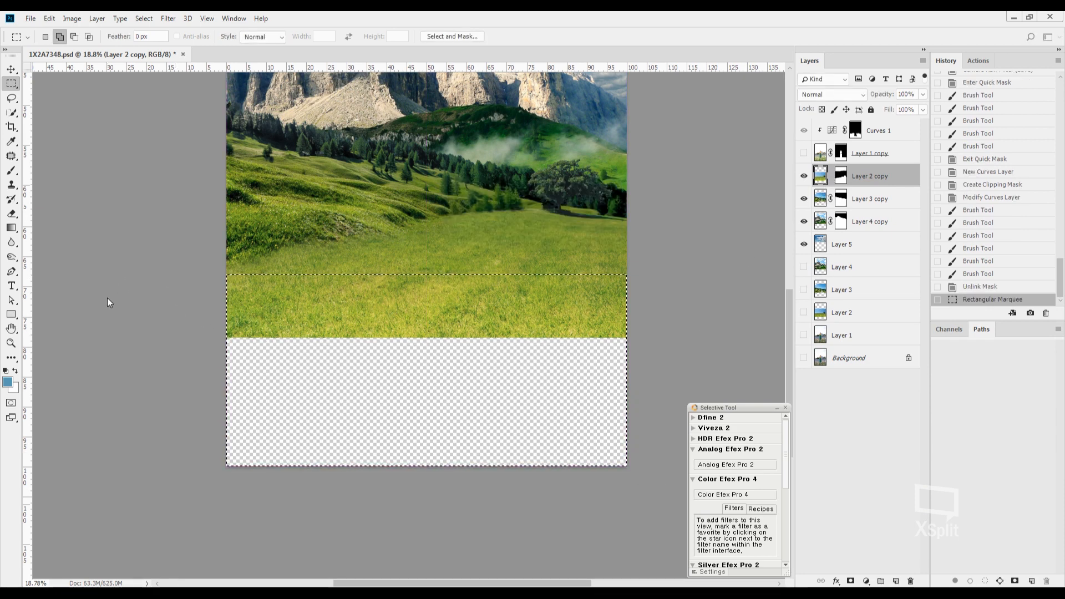
Step: Copy the selected meadow strip to a new layer, free-transform it downward to extend the grass, and show Layer 1 copy again
key(ctrl+j)
key(ctrl+t)
drag(427, 337, 435, 397)
key(Return)
click(803, 153)
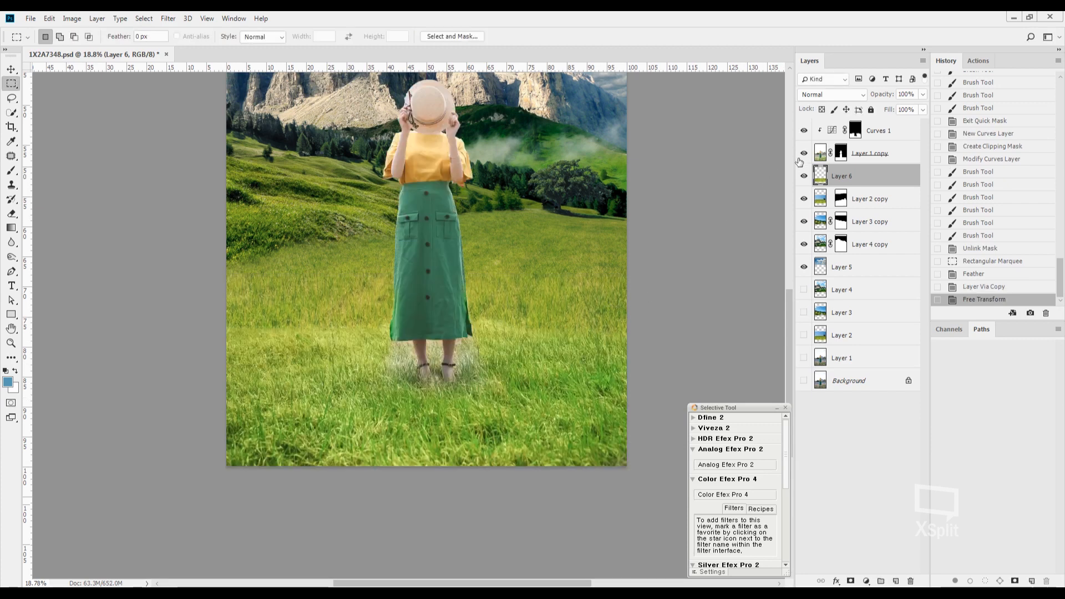
Step: Paint black on the Layer 1 copy mask along the grass transition left of the skirt, reducing the brush to 150 and smaller near the left calf
scroll(555, 333, up, 5)
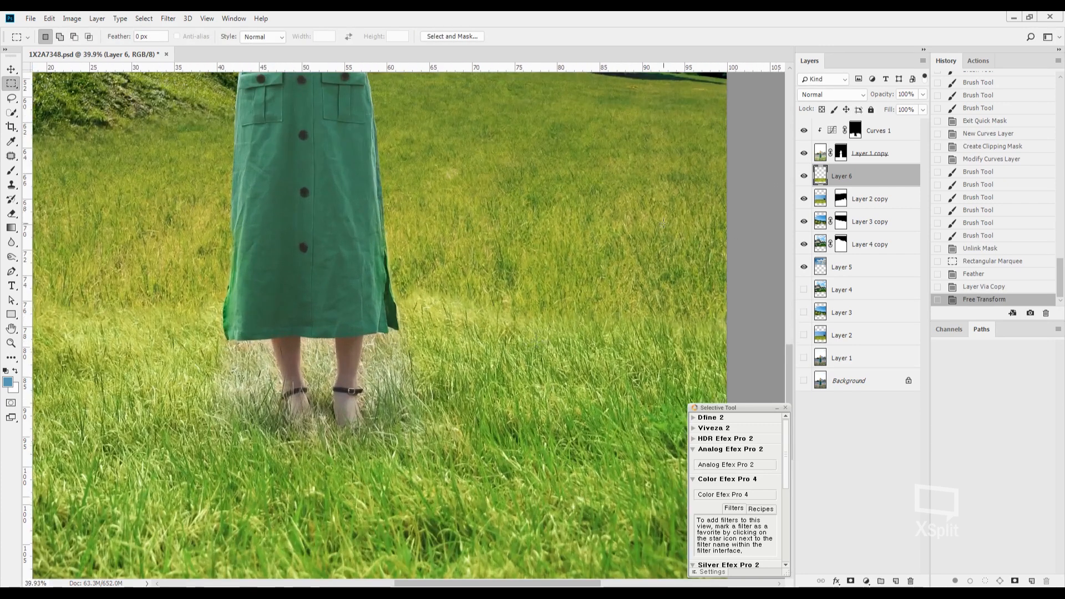
click(841, 155)
key(b)
mouse_move(112, 320)
mouse_down()
mouse_move(450, 284)
mouse_move(257, 294)
mouse_move(261, 303)
mouse_up()
key(bracketright)
key(bracketright)
key(bracketright)
key(bracketright)
key(bracketleft)
key(bracketleft)
key(bracketleft)
key(bracketleft)
key(bracketleft)
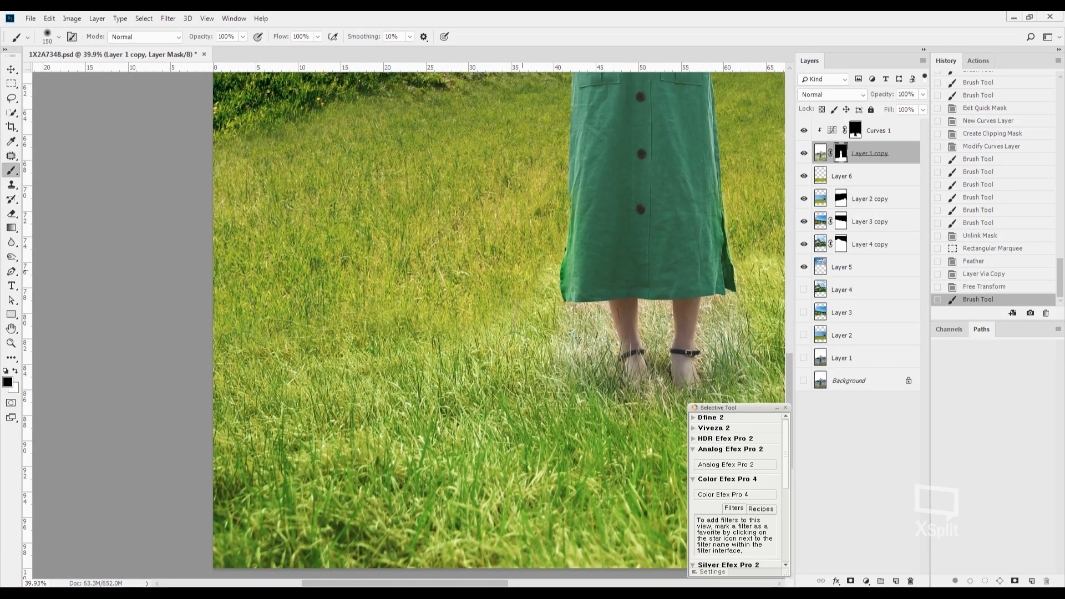
drag(513, 338, 541, 265)
key(bracketleft)
mouse_move(533, 331)
mouse_down()
mouse_move(569, 326)
mouse_move(570, 313)
mouse_move(585, 333)
mouse_move(595, 327)
mouse_move(602, 350)
mouse_up()
Step: Mask out the remaining grass transition on both sides of the skirt on Layer 1 copy with a size 250 brush
key(bracketright)
key(bracketright)
key(bracketright)
key(bracketright)
key(bracketright)
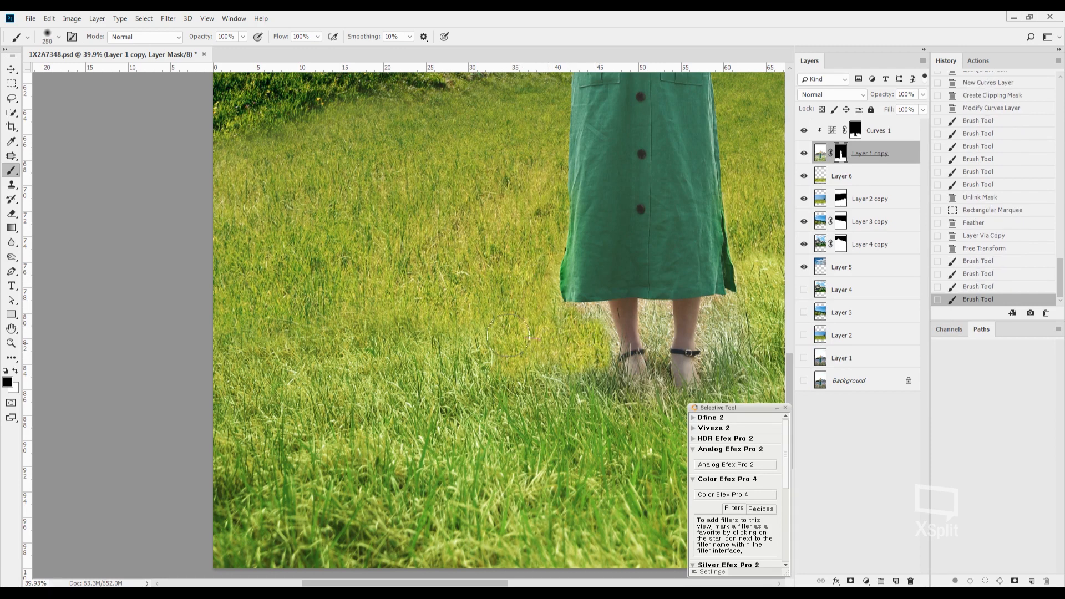
drag(509, 336, 477, 327)
scroll(553, 289, right, 5)
scroll(552, 288, down, 1)
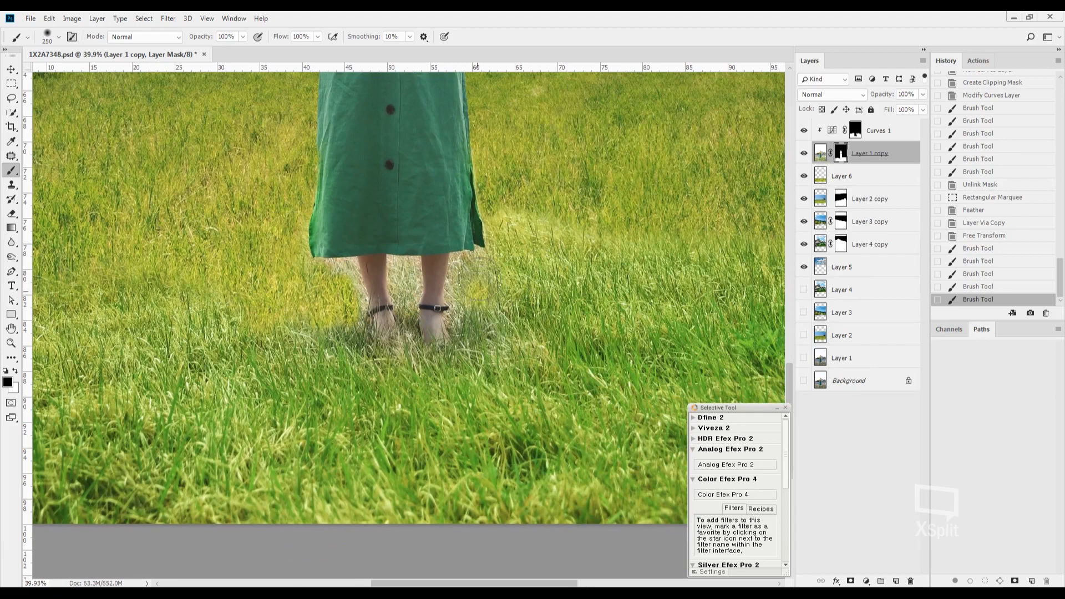
mouse_move(479, 280)
mouse_down()
mouse_move(522, 232)
mouse_move(605, 230)
mouse_move(799, 258)
mouse_up()
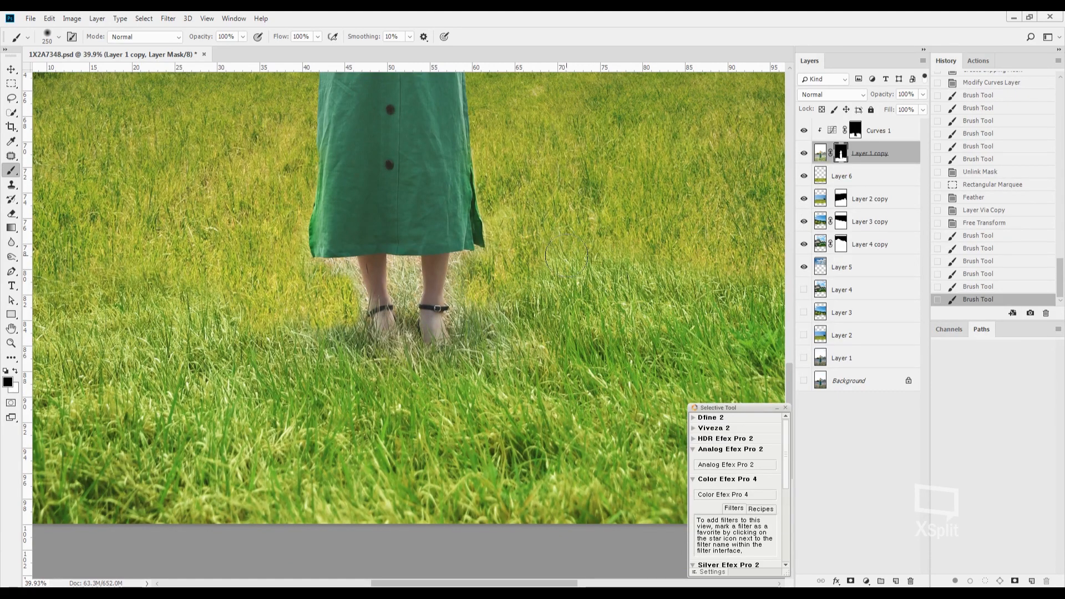
drag(588, 257, 561, 252)
drag(444, 244, 621, 213)
Step: Paint white on the Curves 1 mask with a size 30 brush over the pale grass beside the right calf and under the hem
click(854, 132)
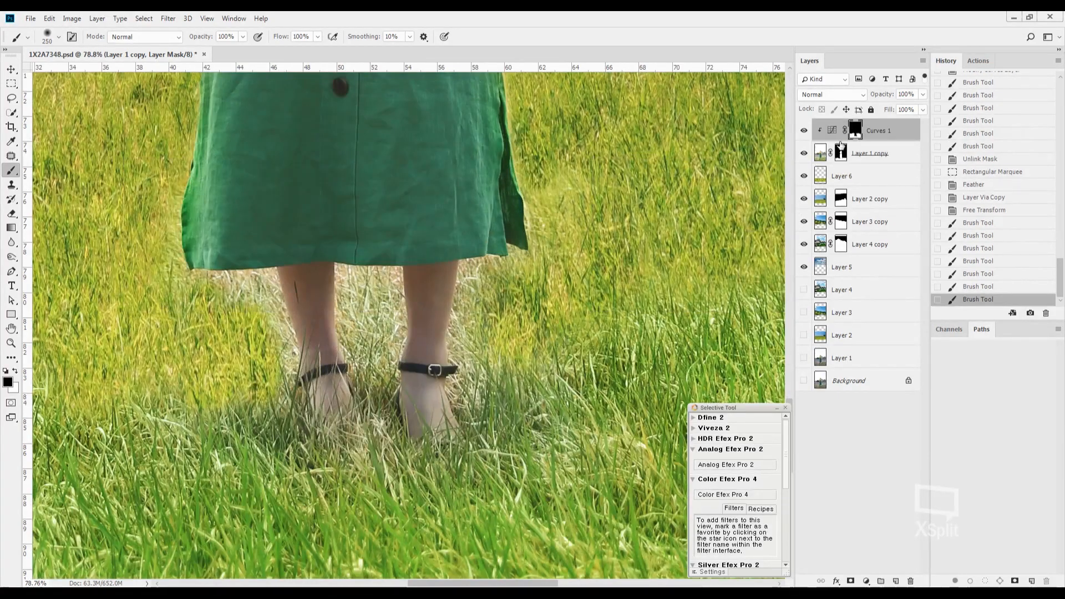
scroll(436, 333, up, 2)
key(bracketleft)
key(bracketleft)
key(bracketleft)
key(bracketleft)
key(bracketleft)
key(bracketleft)
key(bracketleft)
key(bracketleft)
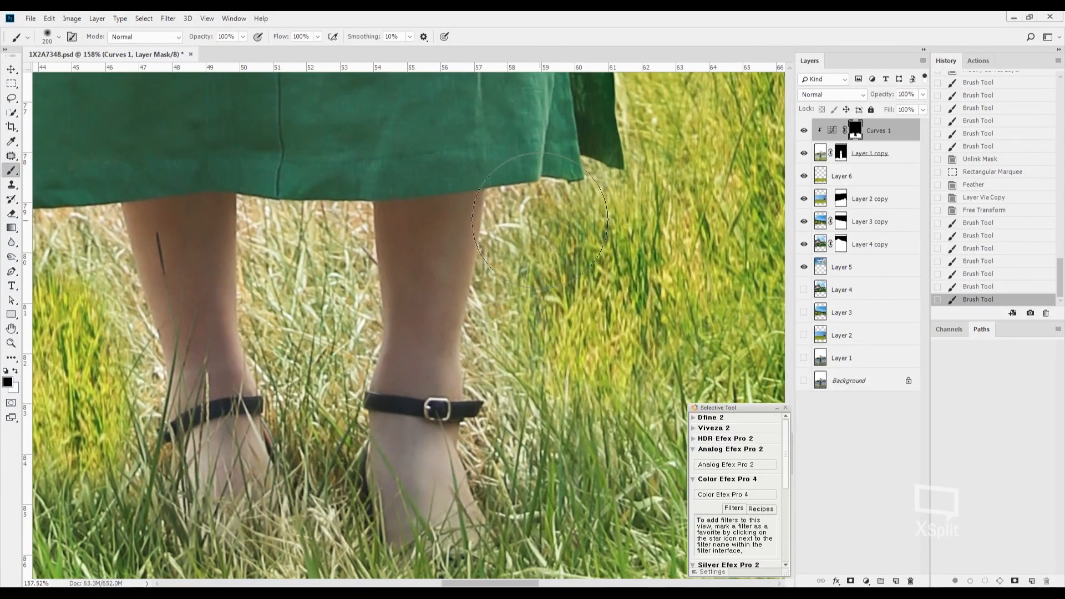
mouse_move(534, 194)
mouse_down()
mouse_move(550, 219)
mouse_move(534, 227)
mouse_move(497, 202)
mouse_move(488, 284)
mouse_move(507, 296)
mouse_move(484, 312)
mouse_up()
drag(476, 390, 477, 297)
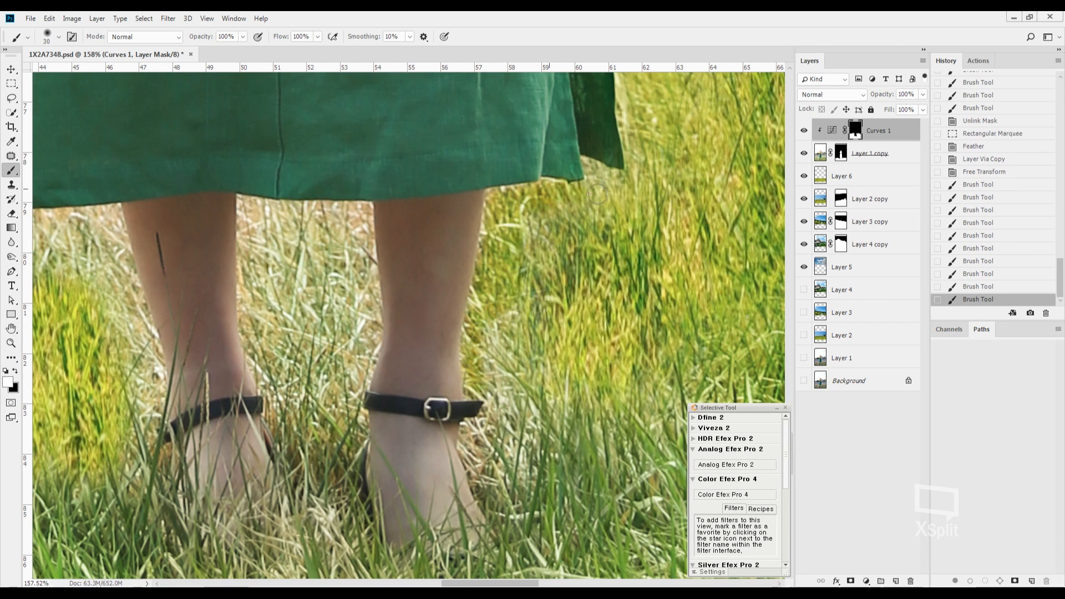
drag(597, 194, 594, 173)
drag(546, 217, 533, 258)
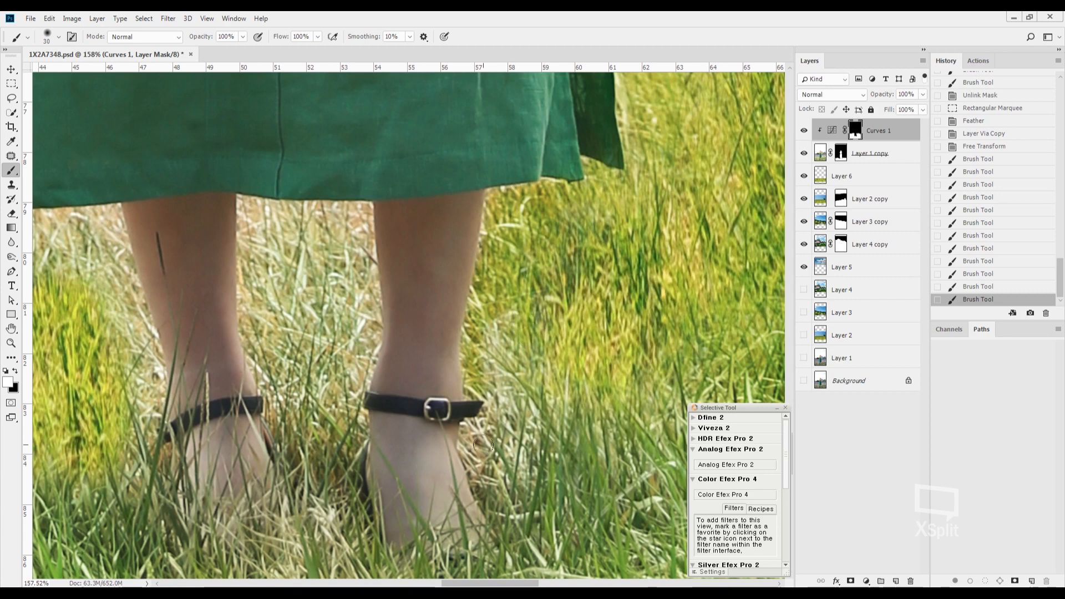
Step: Extend the white on the Curves 1 mask around the right foot, enlarging the brush to 125 for the surrounding grass
mouse_move(483, 445)
mouse_down()
mouse_move(469, 453)
mouse_move(497, 389)
mouse_move(499, 324)
mouse_up()
mouse_move(531, 449)
mouse_down()
mouse_move(467, 299)
mouse_move(471, 385)
mouse_move(497, 383)
mouse_move(522, 227)
mouse_up()
key(bracketright)
key(bracketright)
key(bracketright)
key(bracketright)
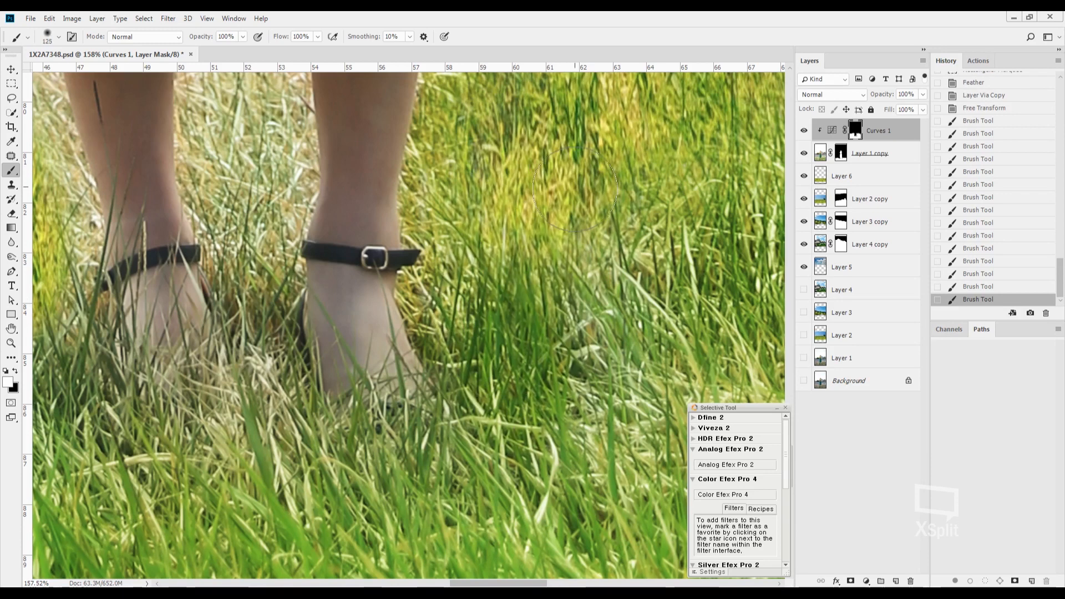
mouse_move(589, 291)
mouse_down()
mouse_move(677, 476)
mouse_move(661, 466)
mouse_up()
drag(328, 173, 468, 123)
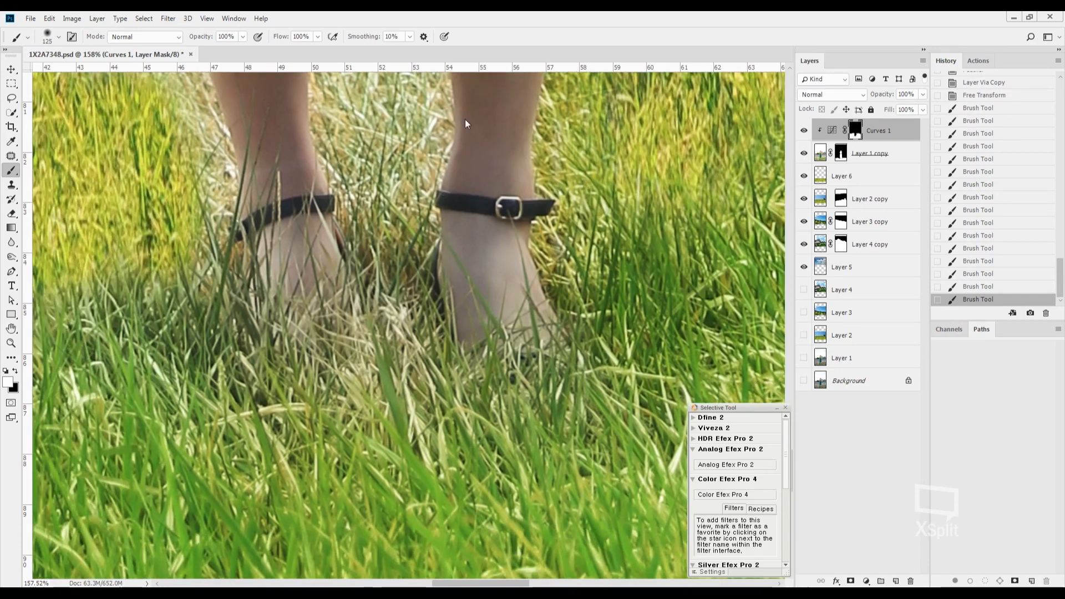
Step: Paint white on the Curves 1 mask over the pale grass between and below the feet with a size 80 brush
key(bracketleft)
key(bracketleft)
key(bracketleft)
mouse_move(384, 275)
mouse_down()
mouse_move(366, 377)
mouse_move(327, 361)
mouse_move(266, 361)
mouse_up()
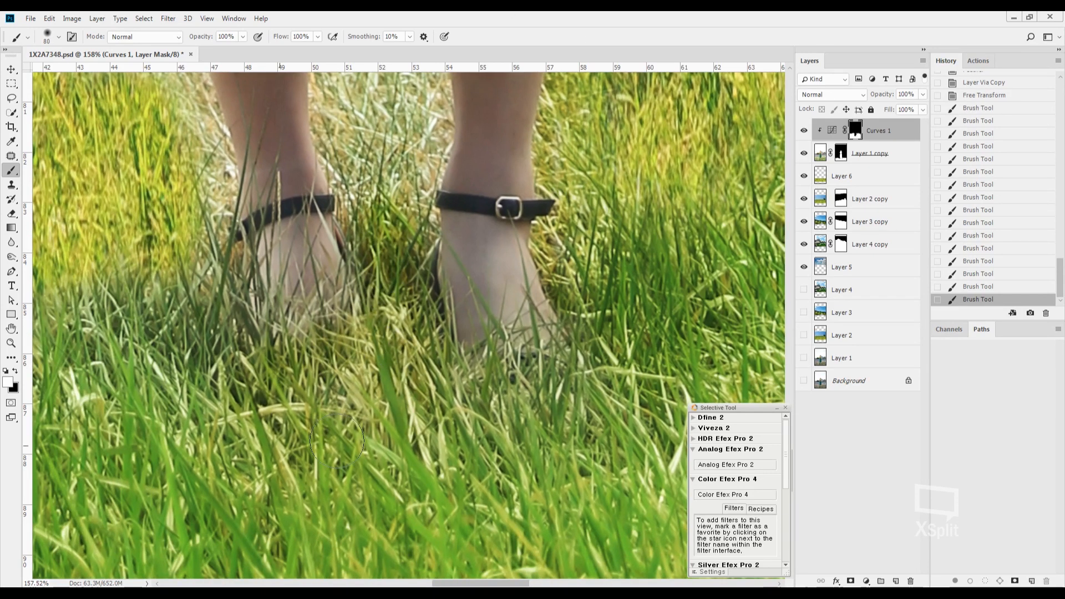
drag(373, 234, 420, 404)
Step: Paint the Curves 1 mask white over the pale grass between the calves up to the hem, using brush sizes 30 to 60
key(bracketleft)
key(bracketleft)
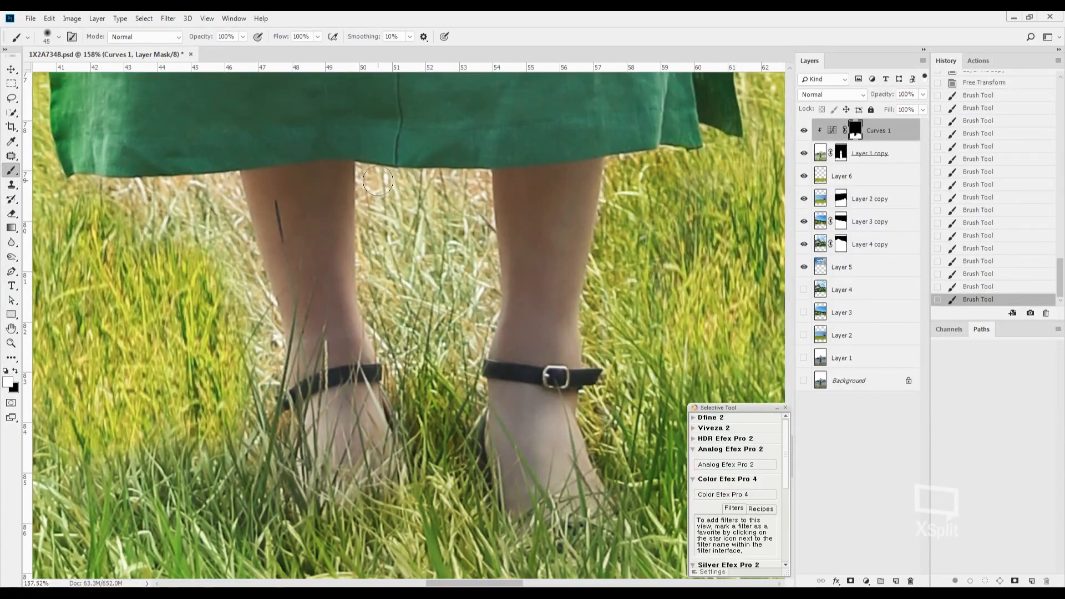
key(bracketleft)
key(bracketleft)
drag(368, 176, 375, 296)
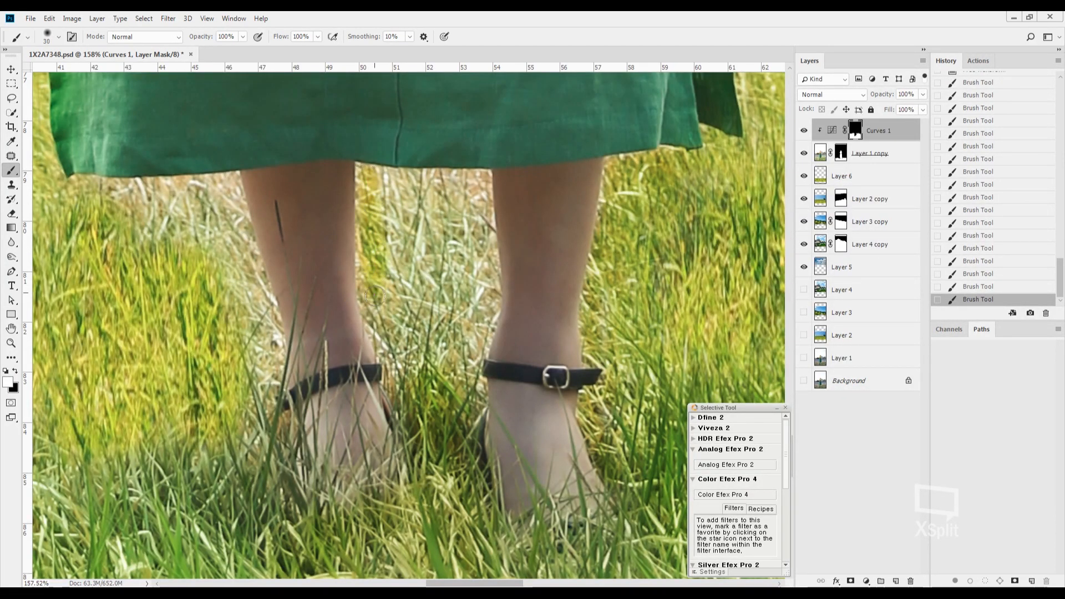
key(bracketright)
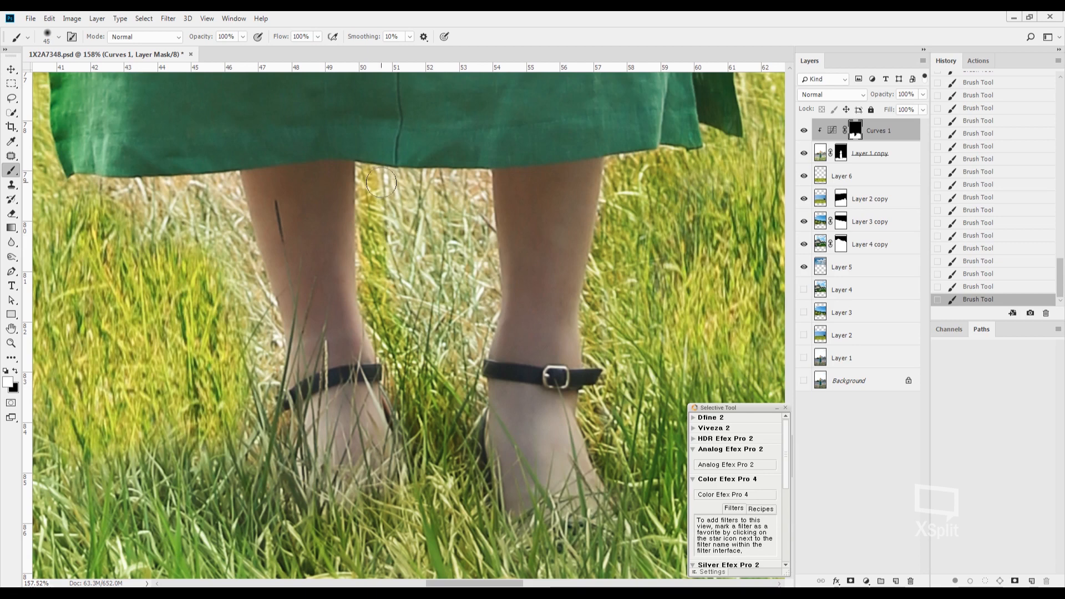
key(bracketleft)
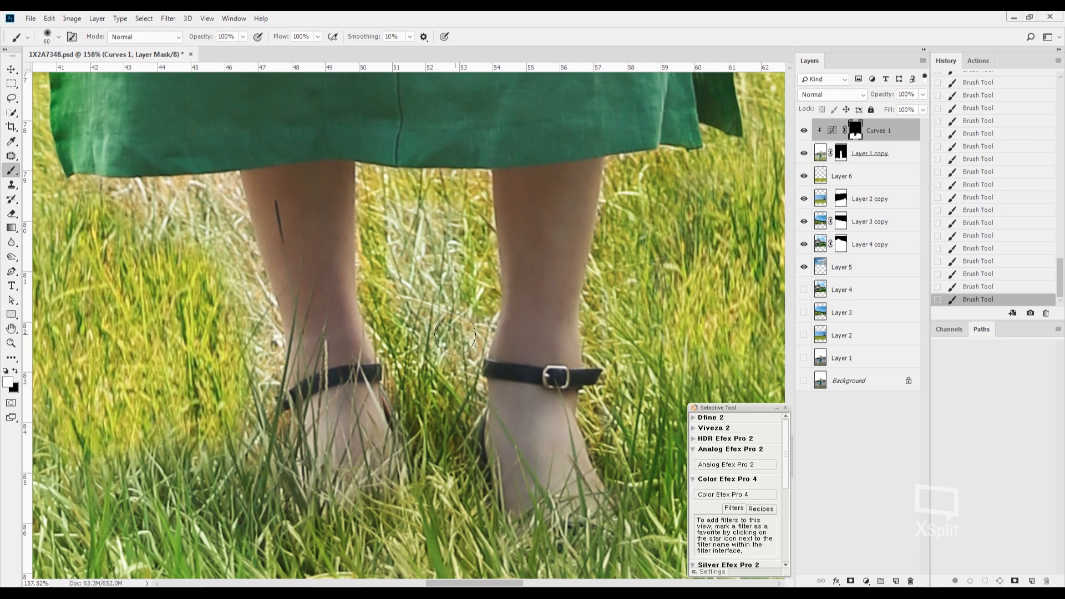
mouse_move(455, 334)
mouse_down()
mouse_move(462, 300)
mouse_move(456, 370)
mouse_move(450, 239)
mouse_move(422, 213)
mouse_move(411, 280)
mouse_up()
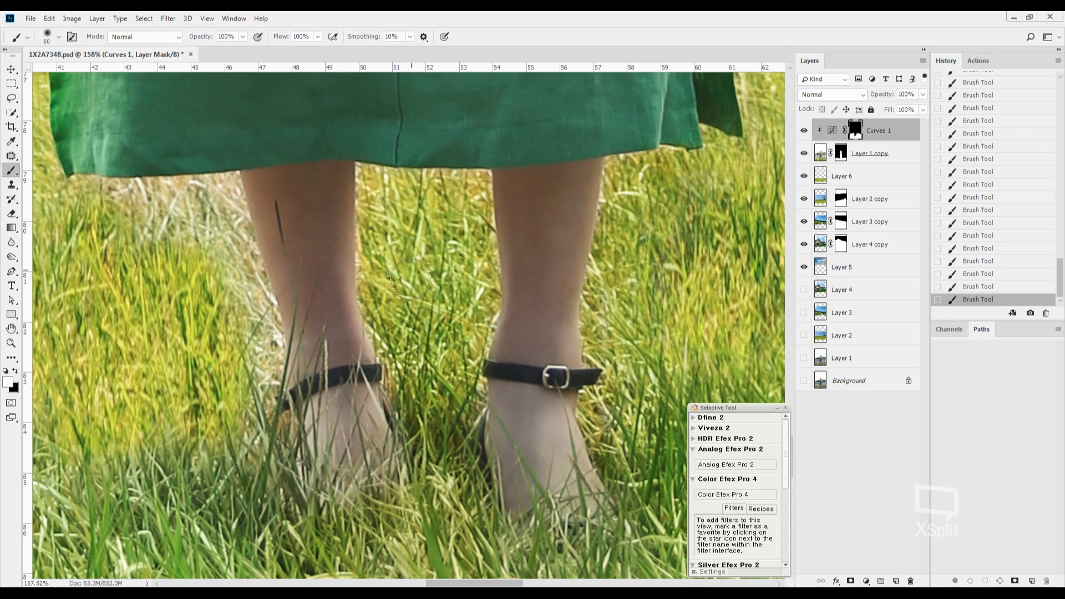
Step: Paint the Curves 1 mask white over the pale grass left of the left leg with brushes of size 45 and 80
scroll(411, 280, left, 5)
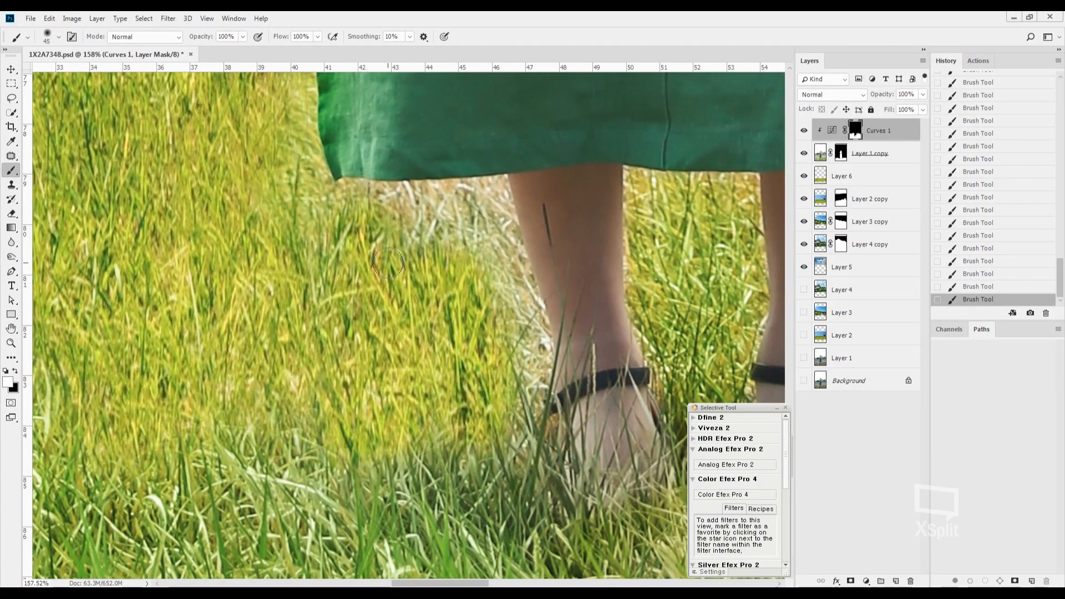
mouse_move(389, 201)
mouse_down()
mouse_move(492, 190)
mouse_move(499, 284)
mouse_move(491, 205)
mouse_move(522, 348)
mouse_move(501, 239)
mouse_move(514, 269)
mouse_move(532, 372)
mouse_move(517, 459)
mouse_move(536, 450)
mouse_move(458, 434)
mouse_up()
key(bracketright)
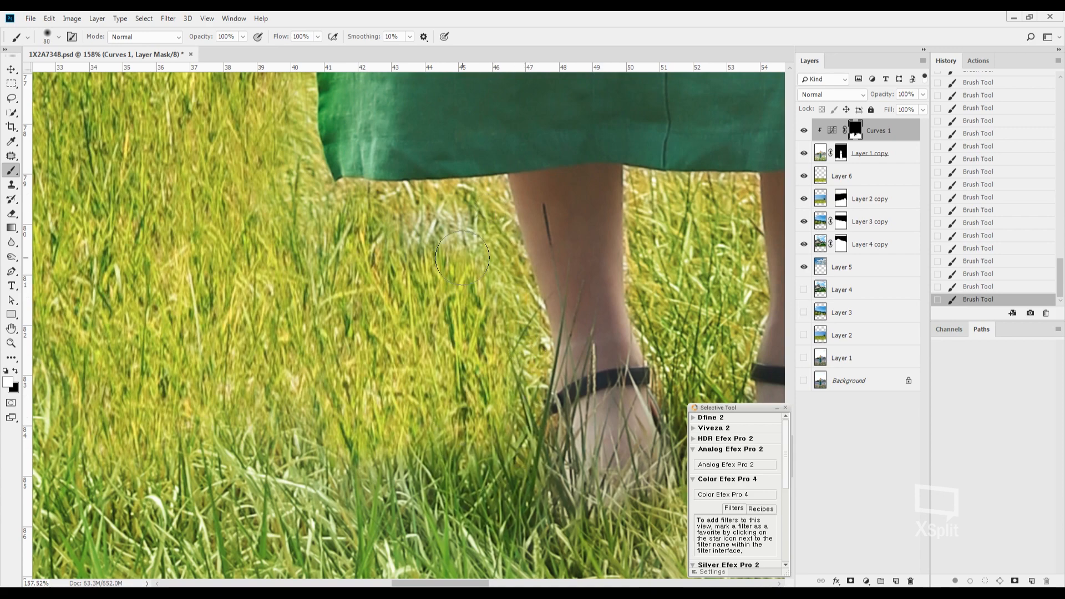
drag(462, 257, 409, 232)
Step: Inspect the Curves 1 mask's coverage around the figure by loading it as a selection and viewing the mask, and deselect
scroll(381, 339, down, 5)
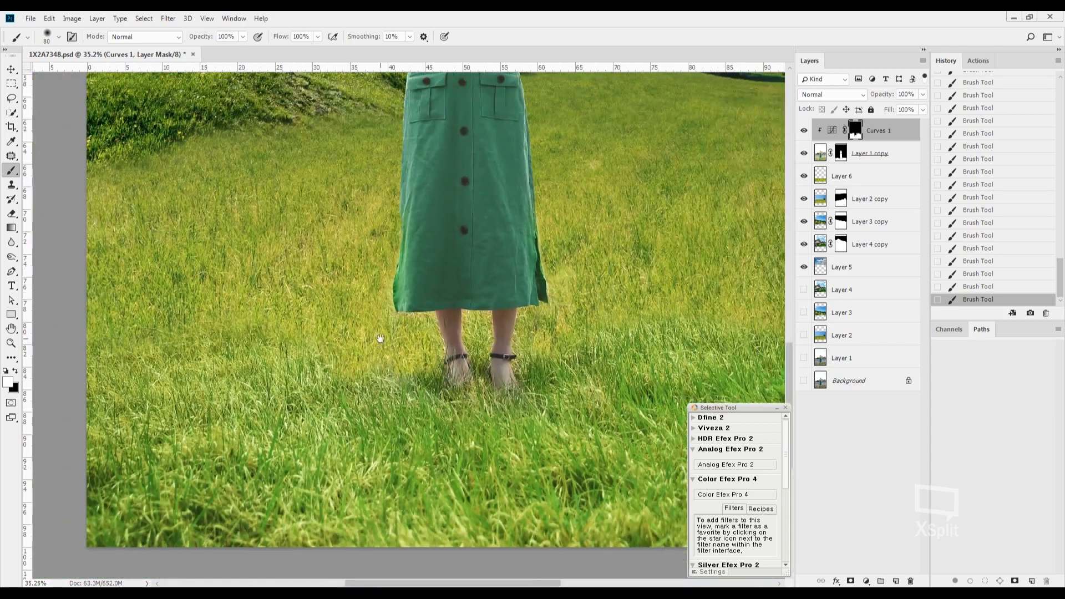
scroll(381, 338, down, 4)
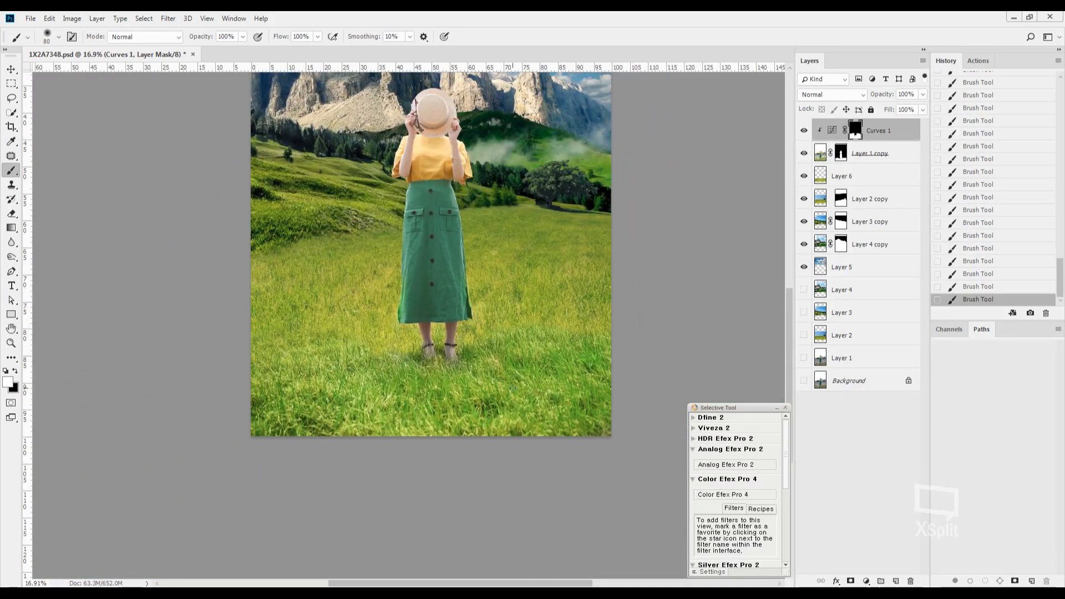
ctrl+click(857, 134)
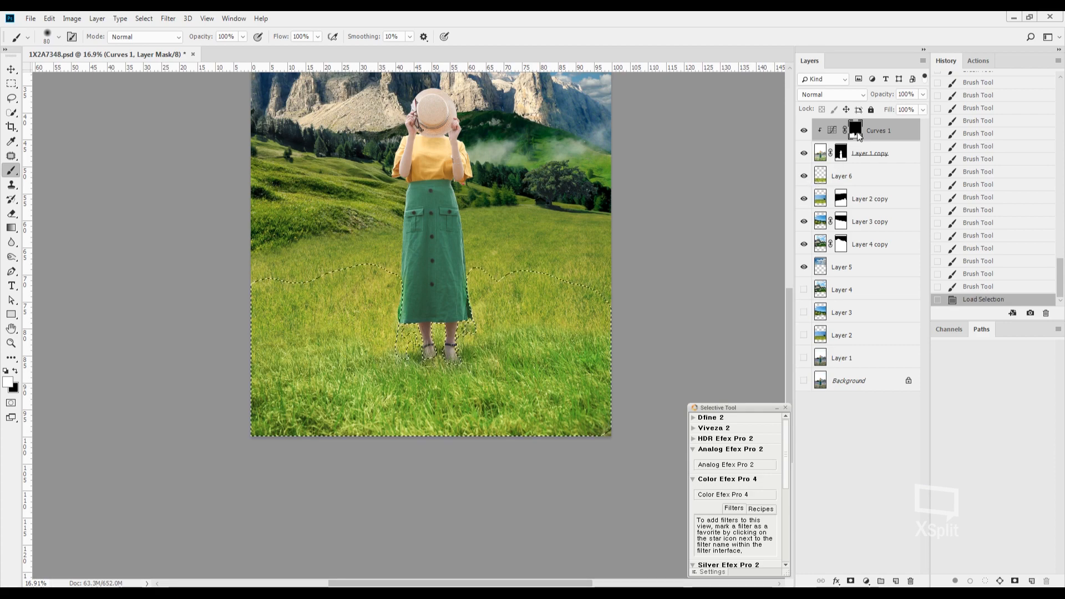
scroll(404, 357, up, 2)
scroll(404, 360, up, 2)
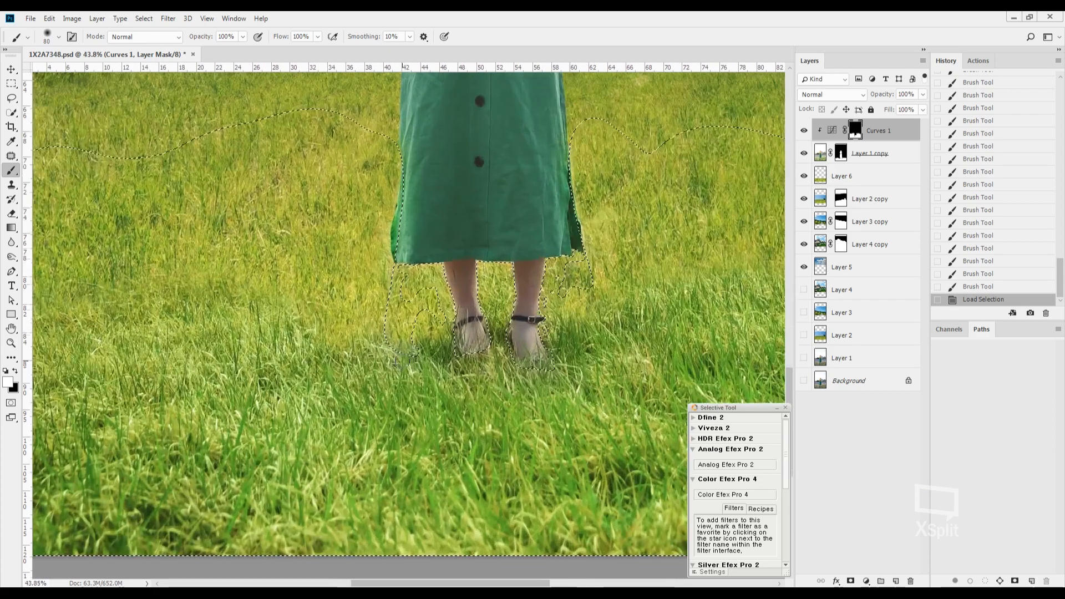
alt+click(855, 131)
alt+click(856, 132)
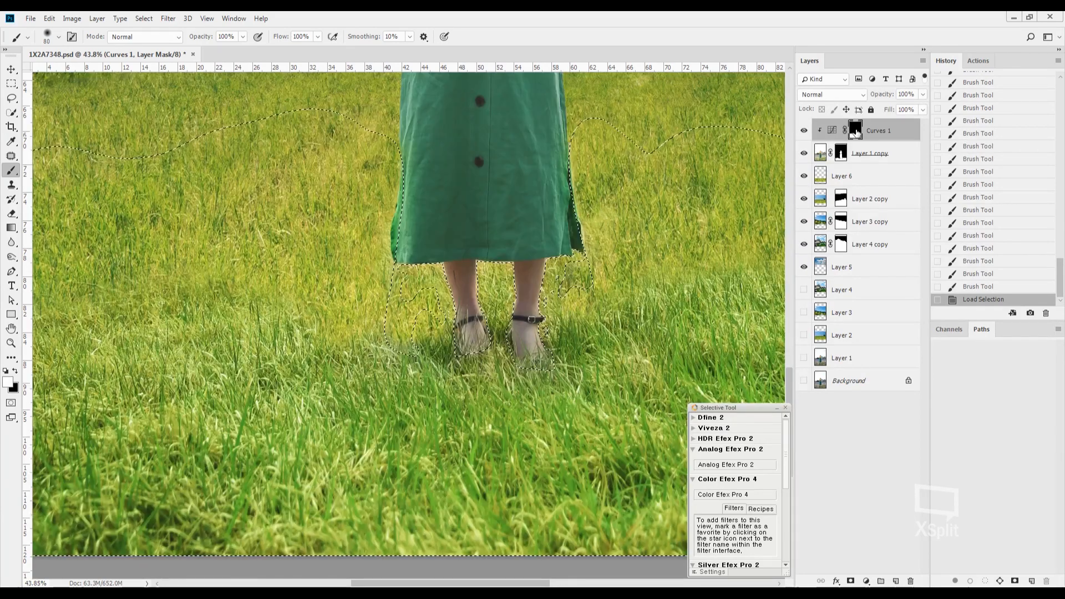
key(ctrl+d)
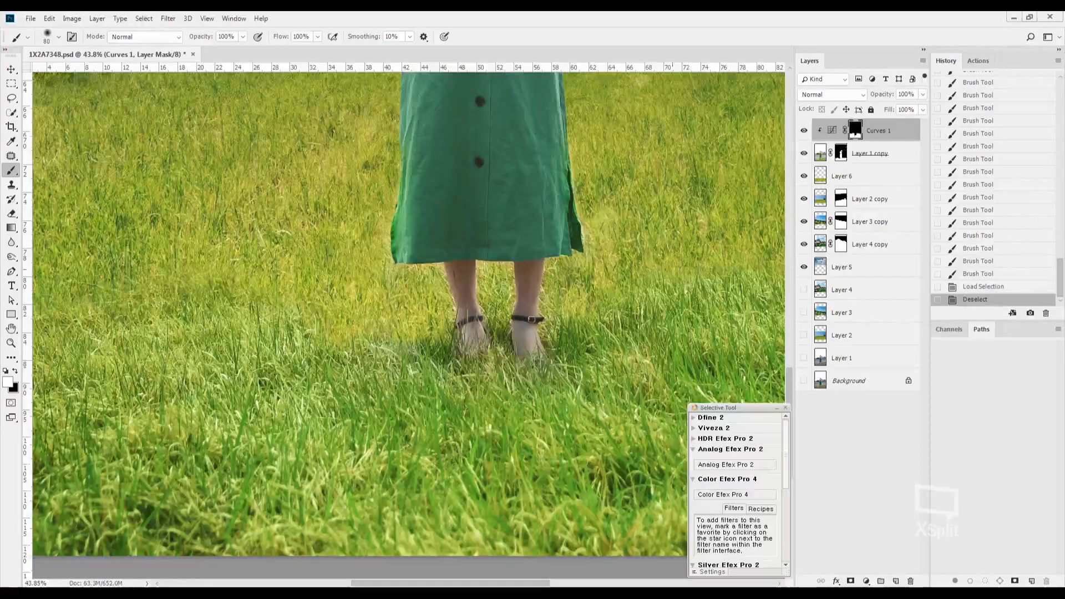
scroll(647, 275, down, 2)
drag(572, 280, 400, 307)
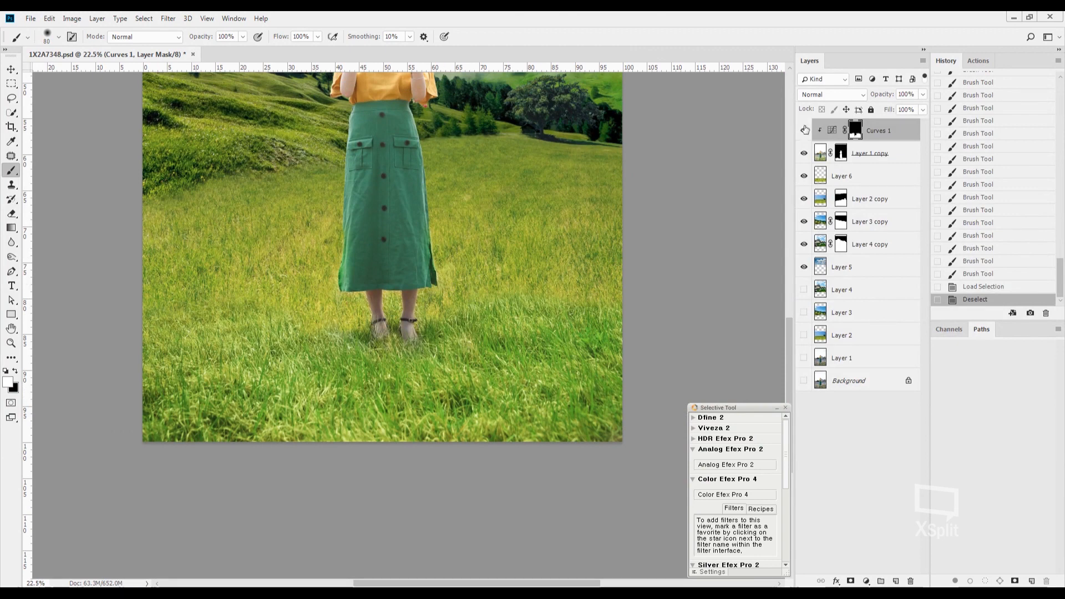
Step: Add a Hue/Saturation adjustment limited to the Curves 1 mask area, clip it to the layer below, and set Hue to -6
ctrl+click(858, 134)
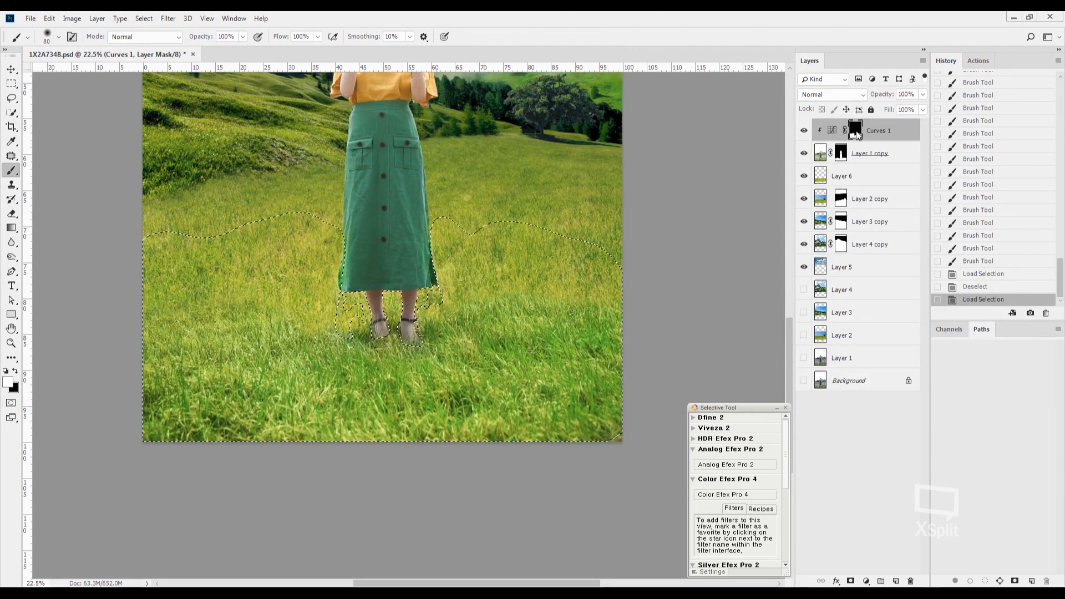
click(866, 581)
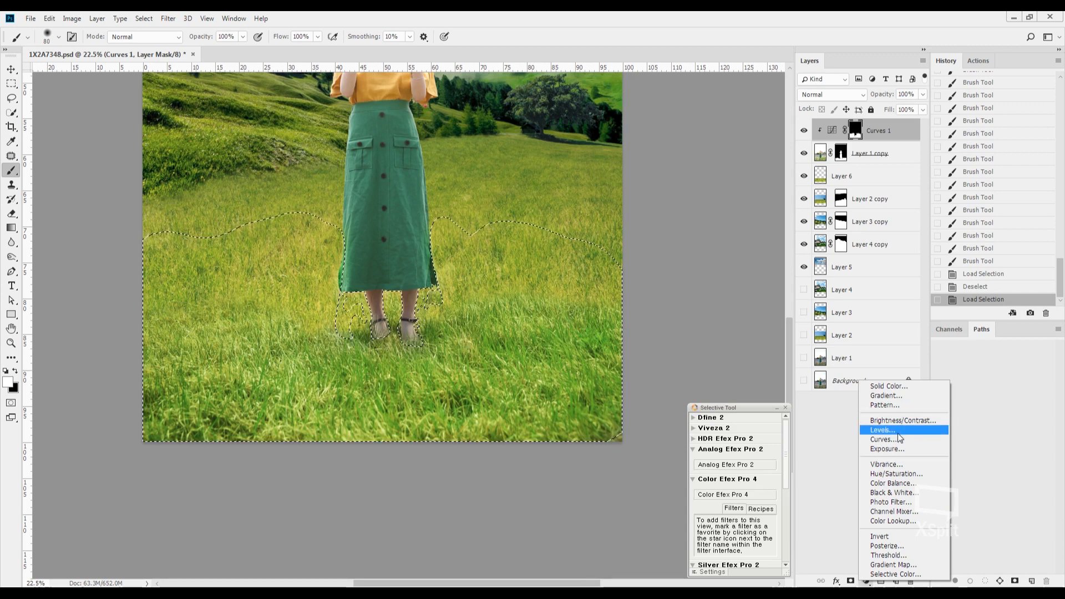
click(896, 474)
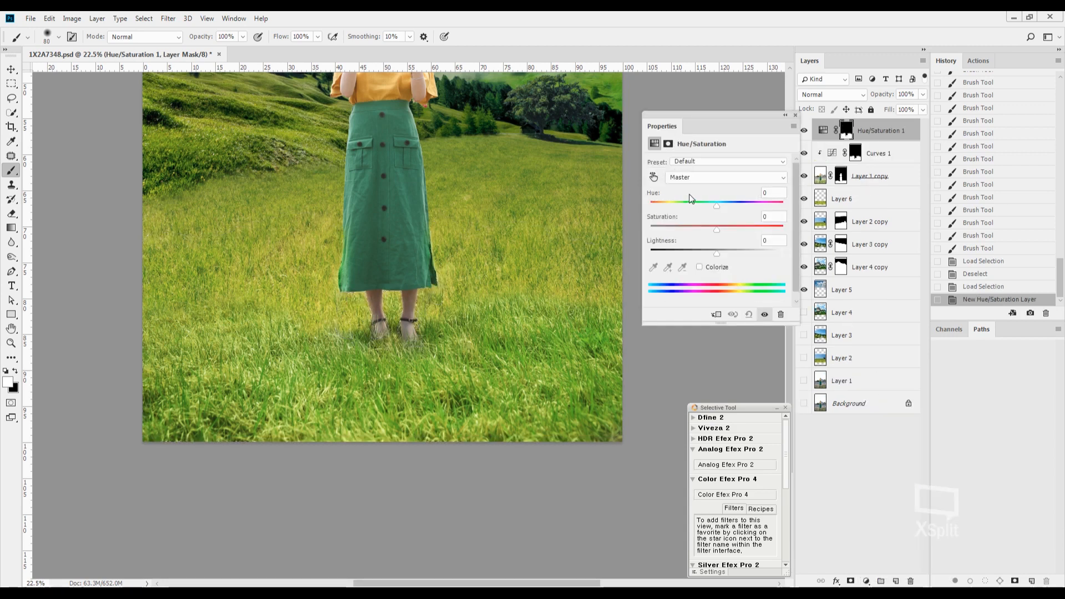
drag(714, 205, 714, 205)
alt+click(874, 137)
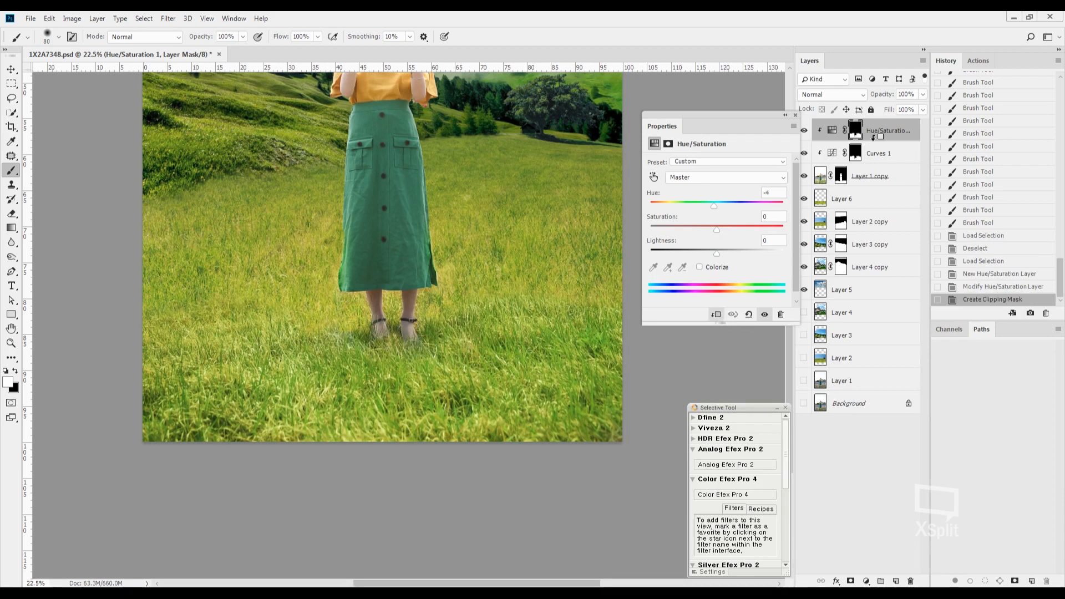
drag(714, 207, 714, 208)
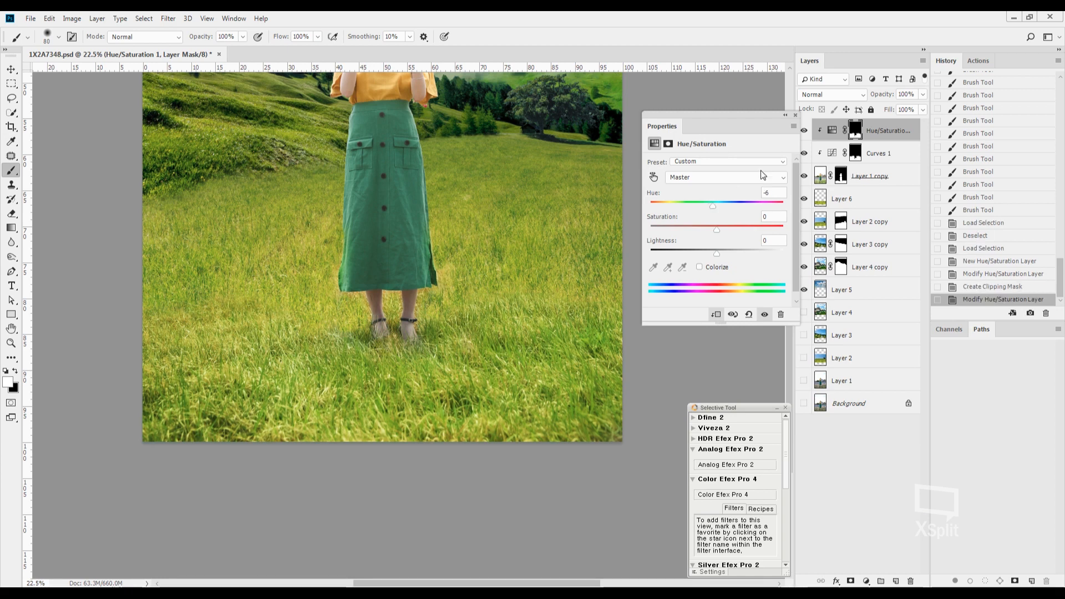
Step: Save the document and compare the grass around the legs with the Curves 1 adjustment hidden and shown
click(796, 116)
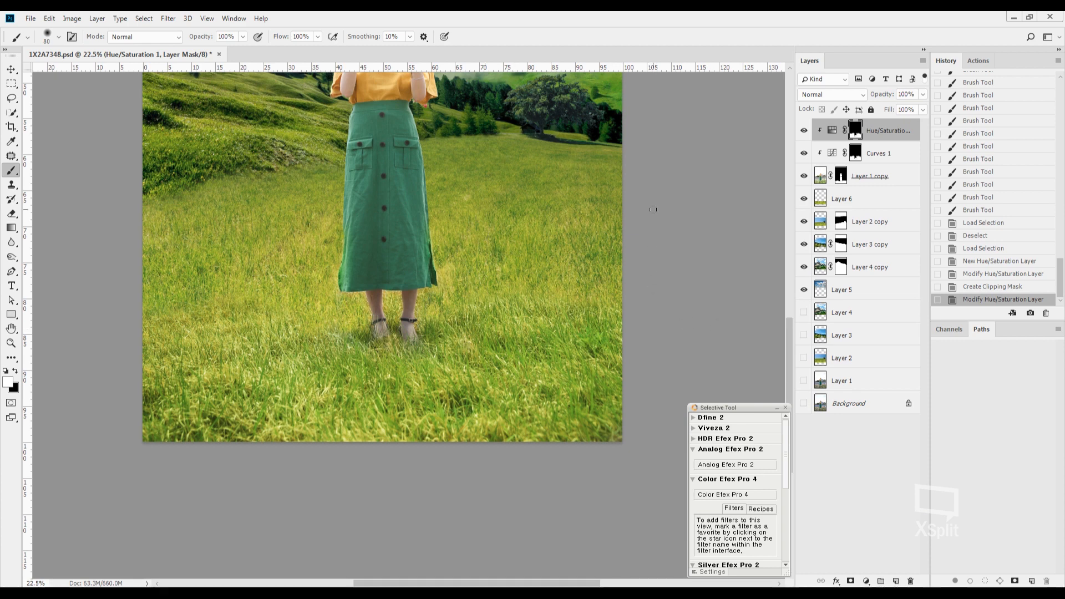
key(ctrl+s)
scroll(366, 256, up, 5)
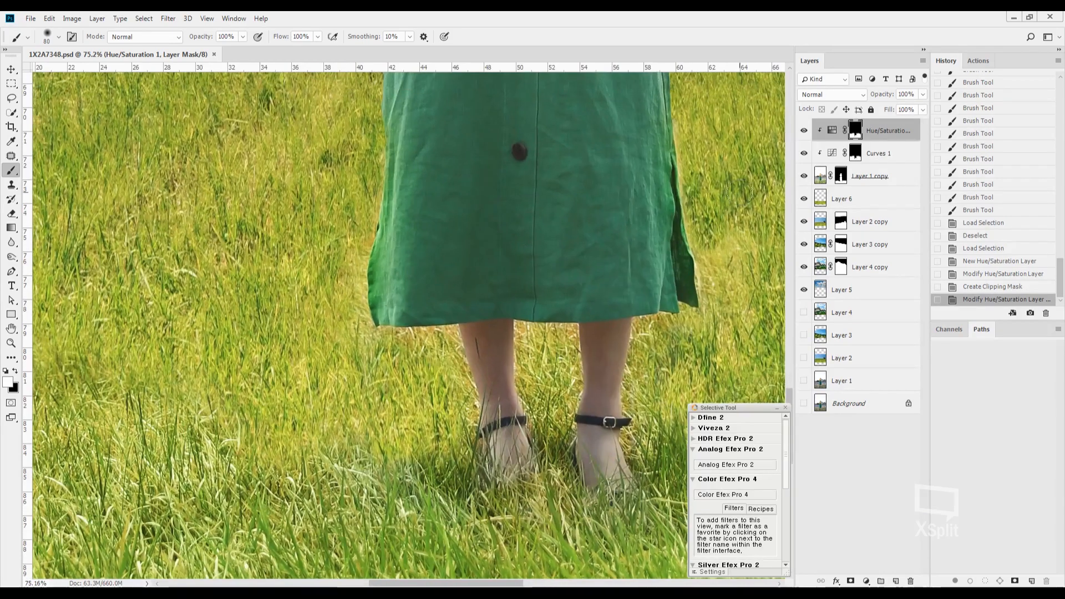
click(804, 154)
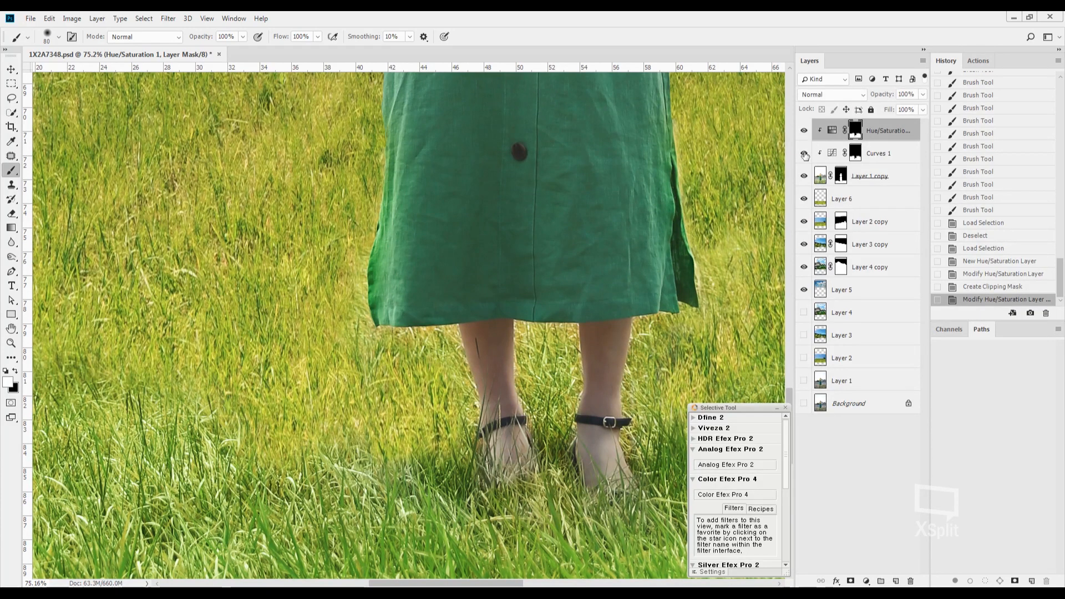
click(804, 155)
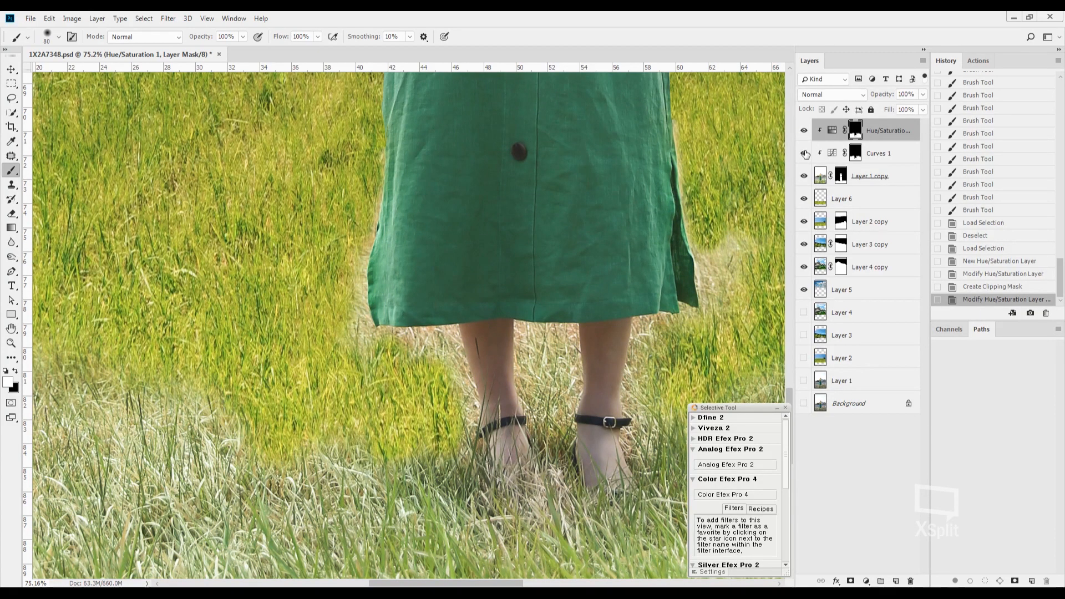
click(805, 155)
Step: Paint the Curves 1 mask black along the skirt's left edge with a size 45 brush to restore the fabric
click(855, 158)
scroll(416, 280, up, 4)
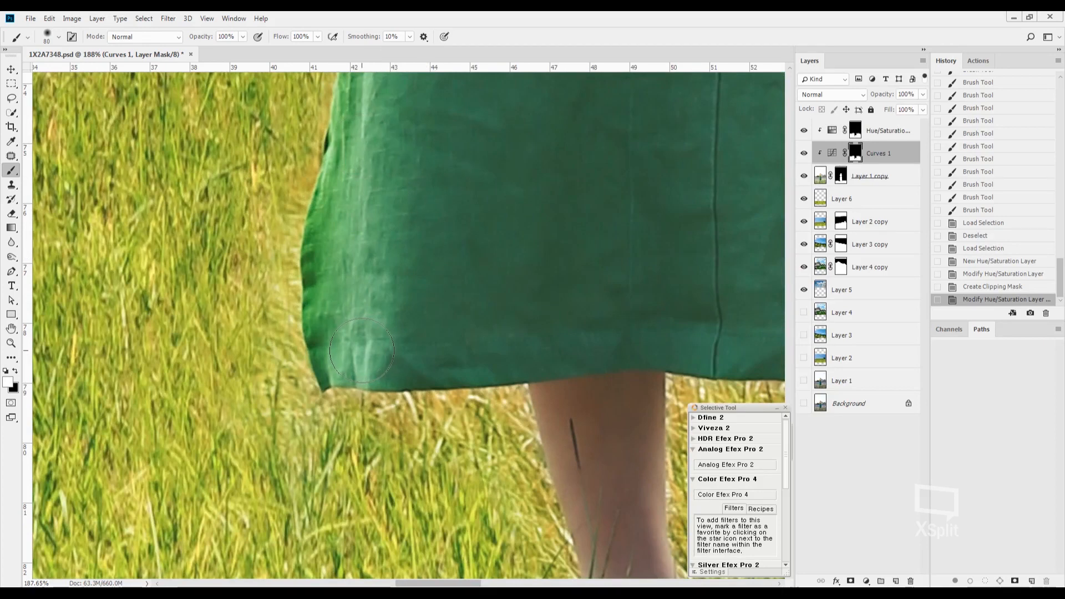
mouse_move(344, 352)
mouse_down()
mouse_move(363, 377)
mouse_move(328, 333)
mouse_move(330, 222)
mouse_move(371, 231)
mouse_up()
key(x)
scroll(368, 321, up, 4)
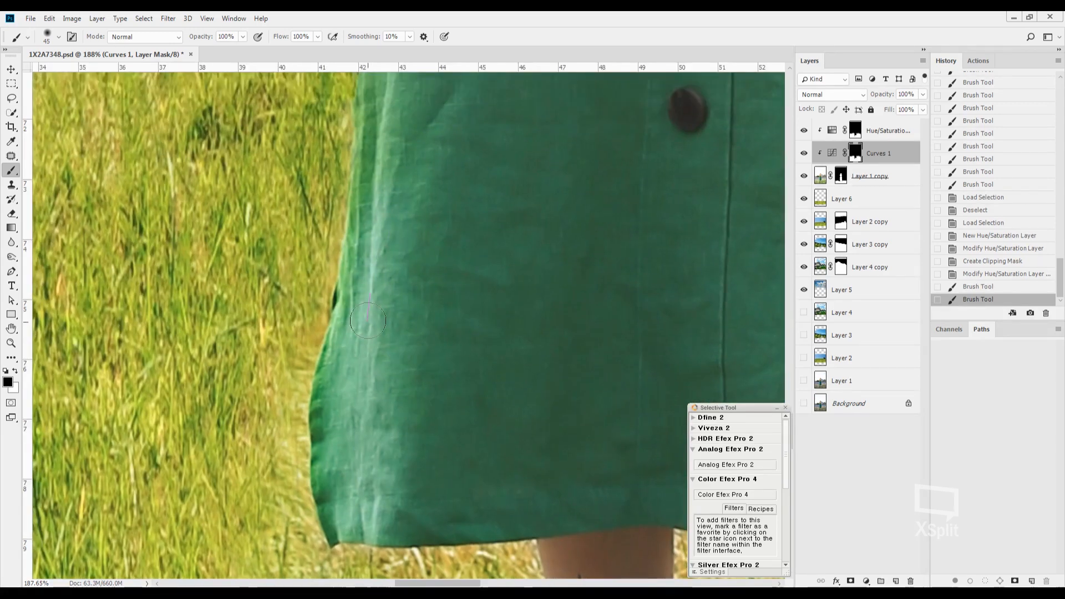
drag(366, 273, 378, 434)
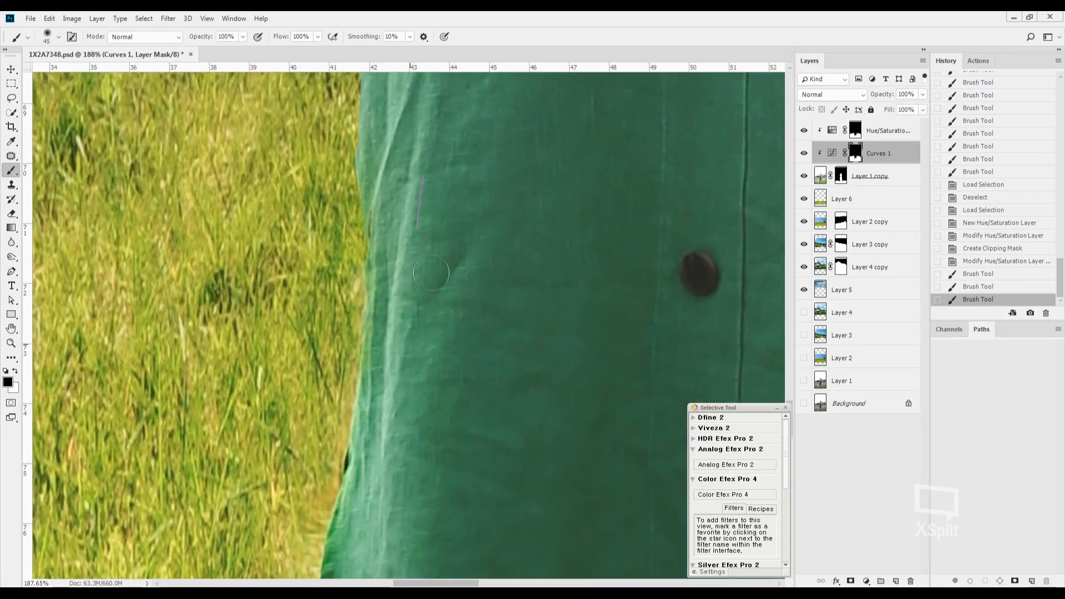
mouse_move(548, 311)
mouse_down()
mouse_move(487, 254)
mouse_move(486, 334)
mouse_up()
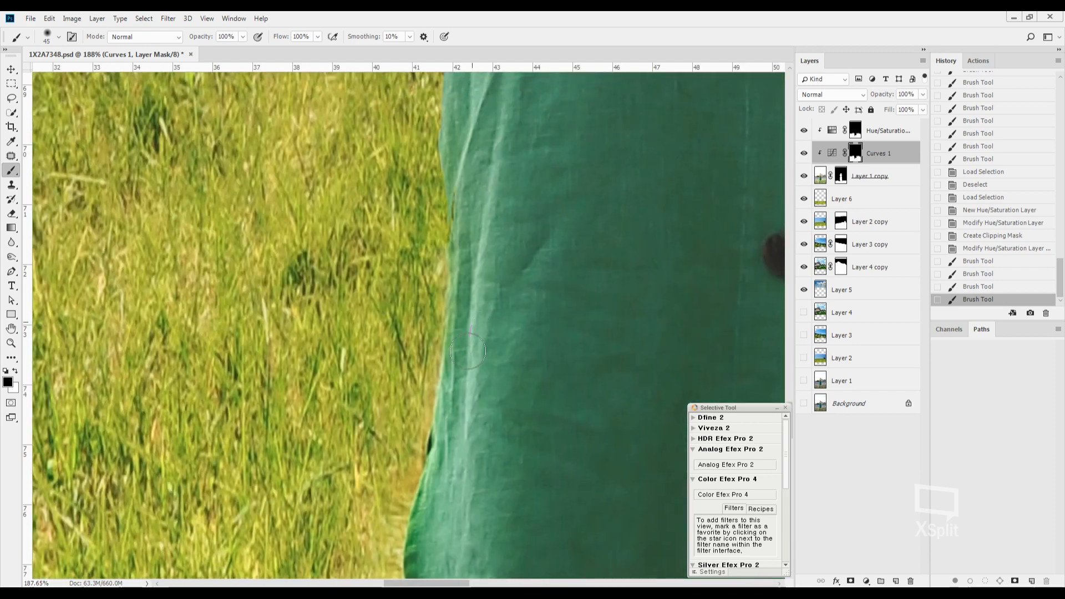
click(468, 351)
Step: Paint the Curves 1 mask black along the skirt's right edge and side slit with the size 45 brush
drag(569, 283, 281, 245)
drag(564, 307, 388, 217)
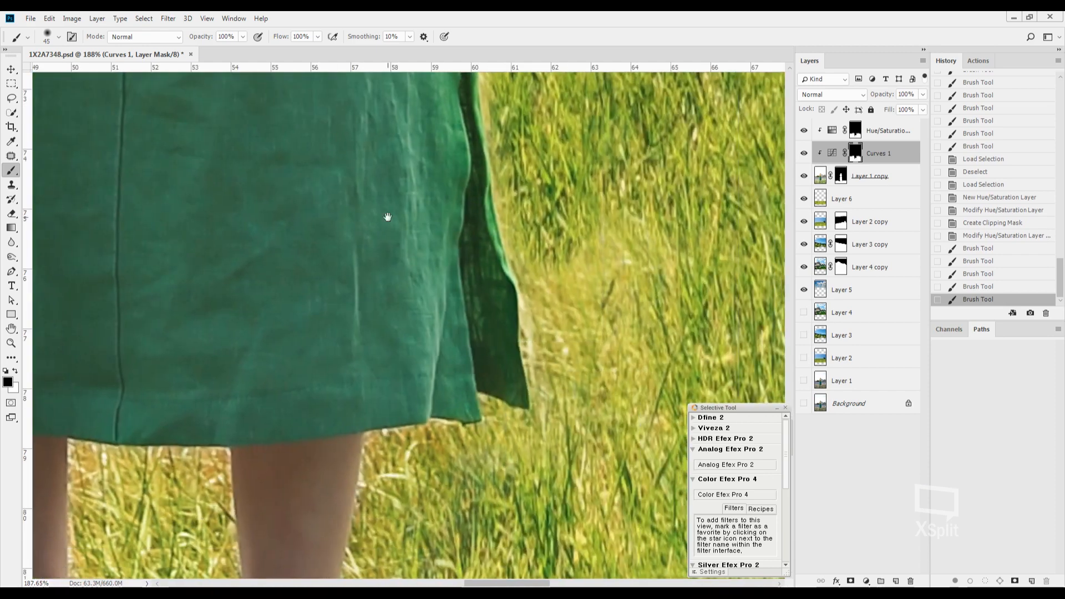
click(469, 157)
drag(469, 157, 488, 353)
click(457, 135)
drag(457, 134, 466, 298)
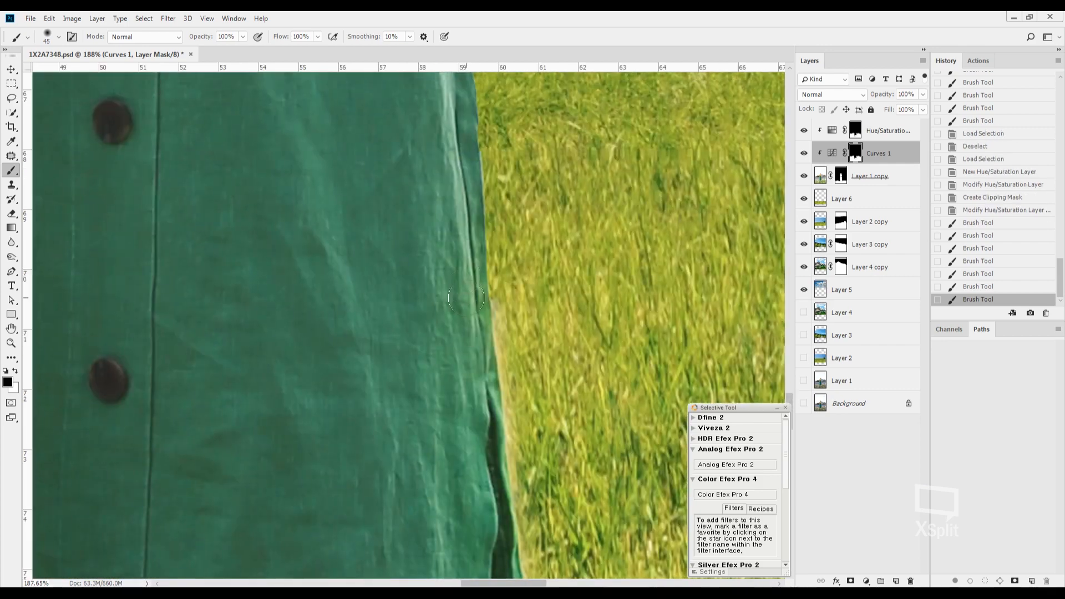
click(468, 312)
scroll(455, 311, down, 5)
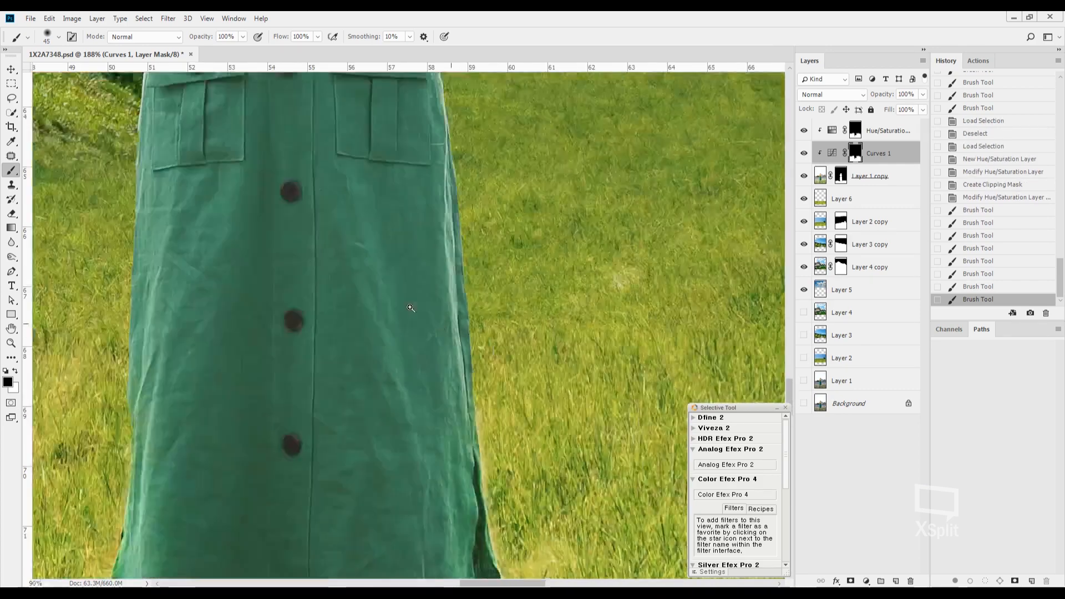
Step: Paint the Curves 1 mask white over the pale fringe beside the skirt's right edge with a size 20 brush
scroll(453, 366, up, 5)
key(x)
key(bracketleft)
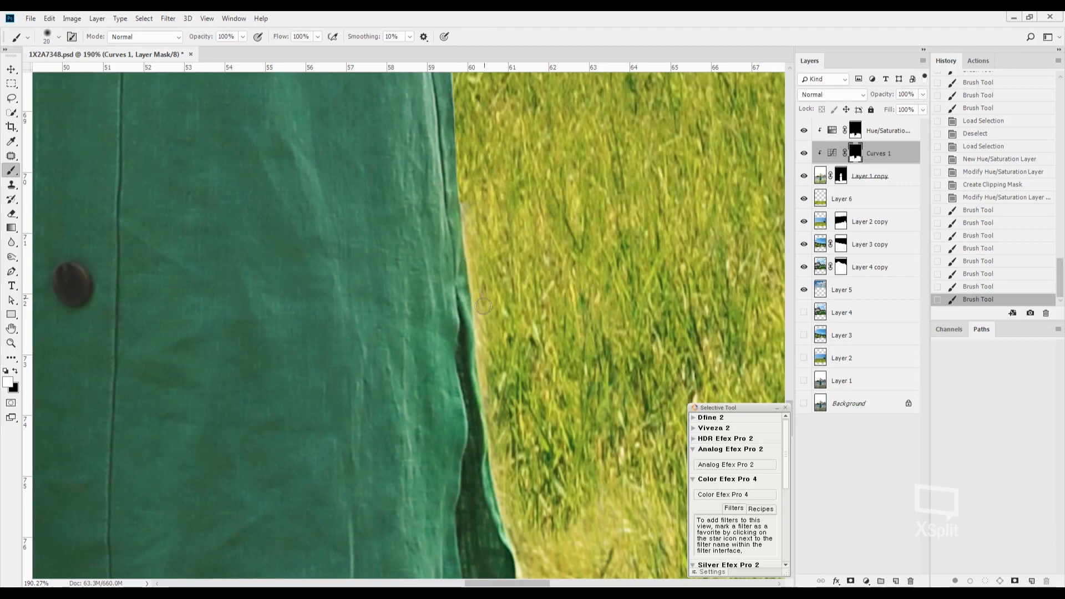
click(495, 412)
scroll(386, 244, down, 5)
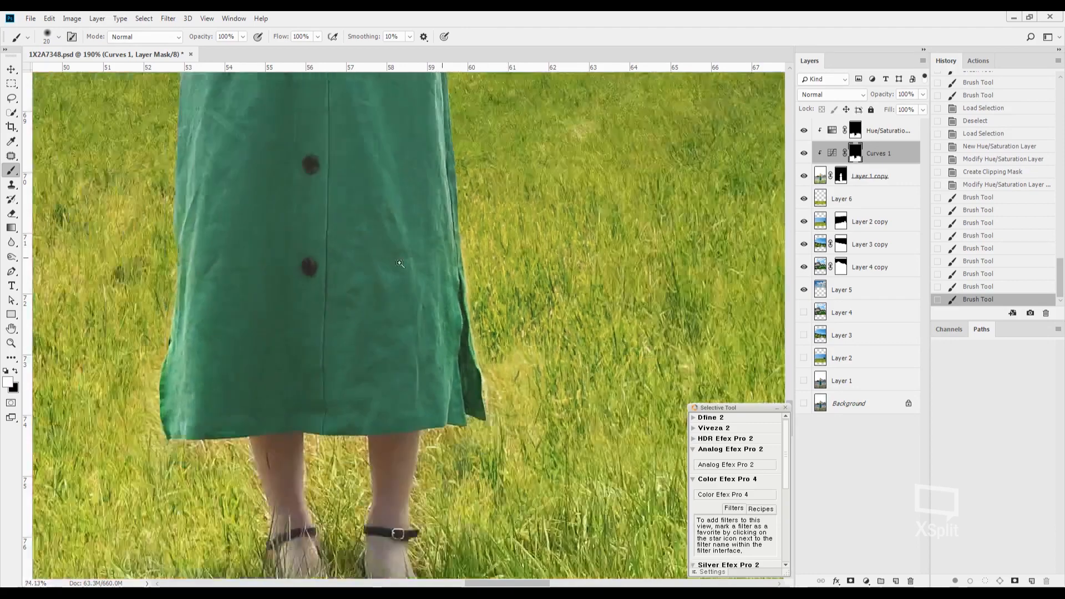
scroll(385, 244, down, 3)
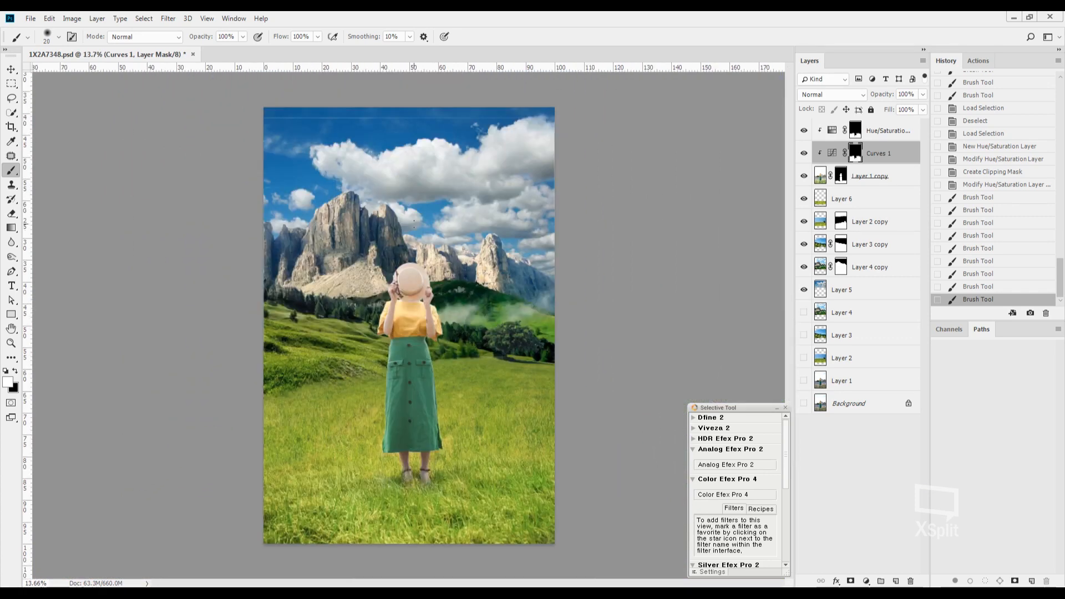
Step: Hide and show Layer 6 and Layer 4 copy in turn to find the source of the thin line across the sky
click(804, 199)
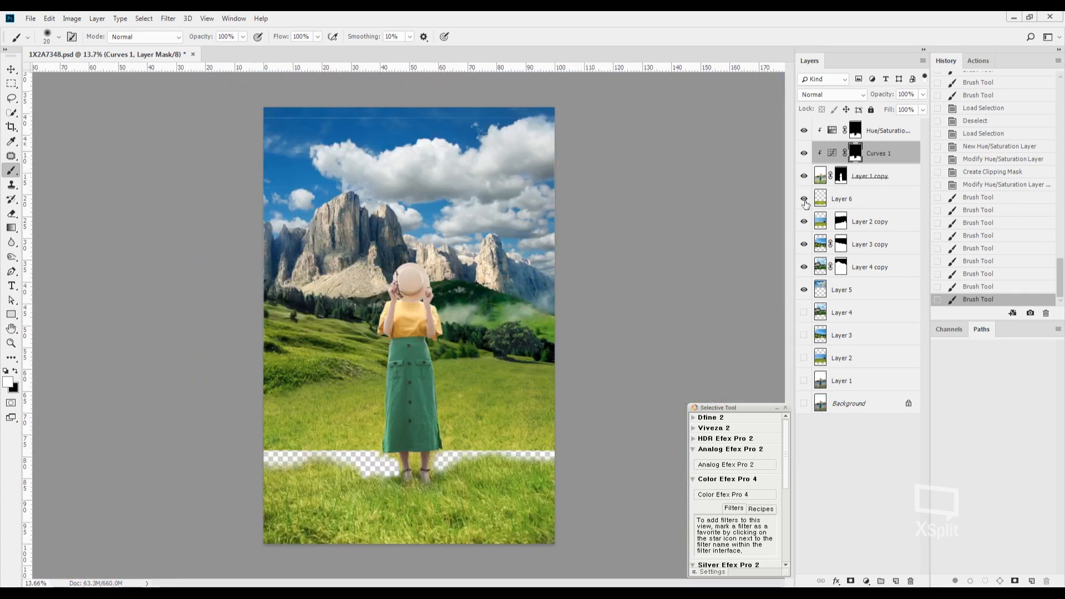
click(804, 199)
click(804, 267)
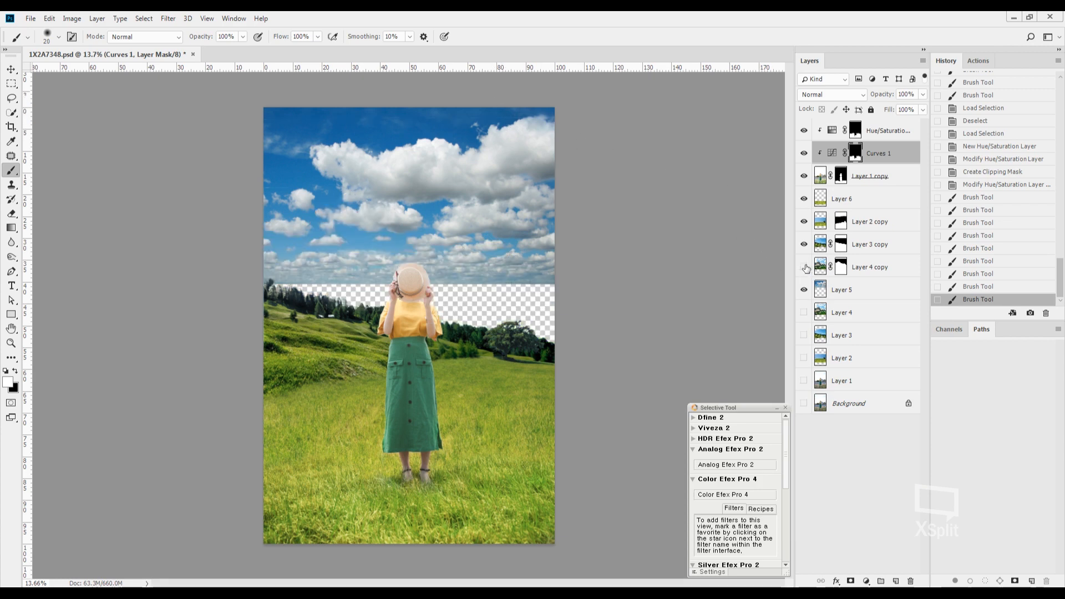
click(804, 266)
Step: On Layer 4 copy's mask, fill a rectangular selection across the top strip of sky with black, and deselect
click(842, 267)
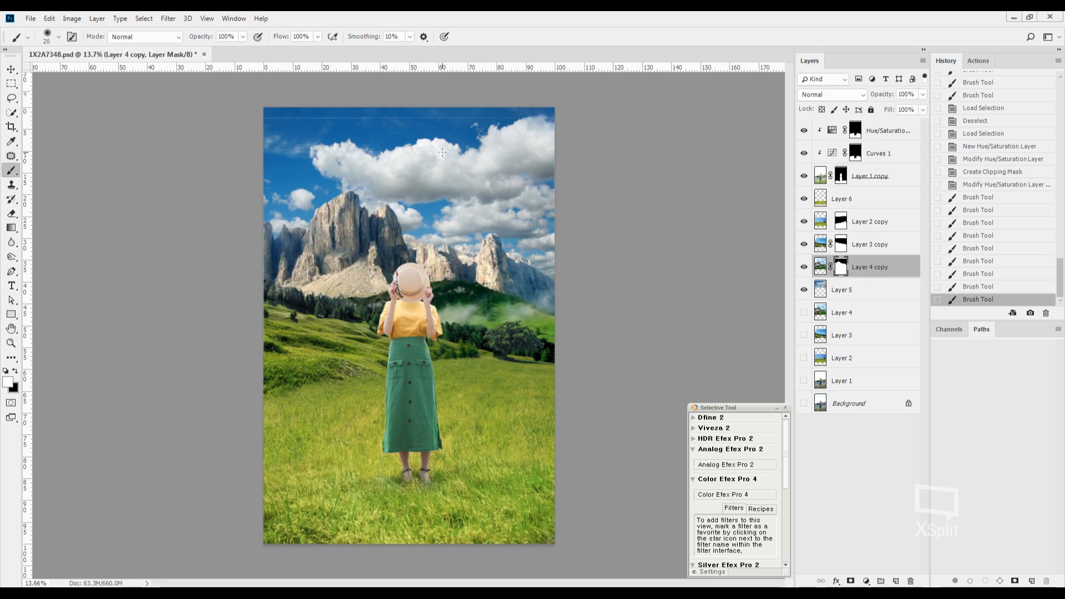
scroll(471, 267, up, 5)
scroll(400, 210, down, 5)
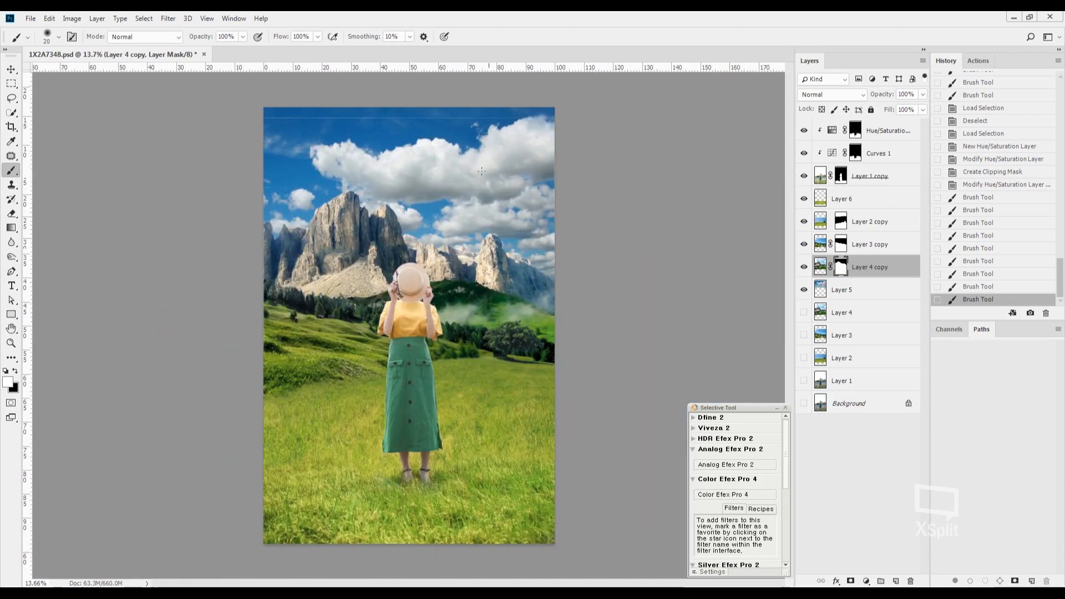
key(m)
drag(264, 108, 595, 144)
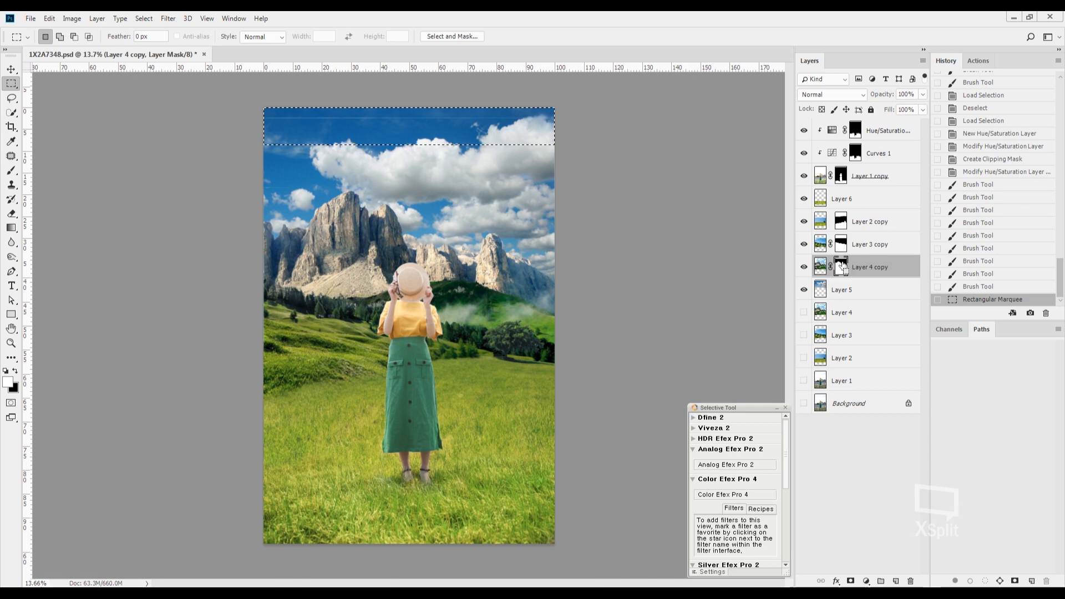
key(alt+BackSpace)
key(ctrl+d)
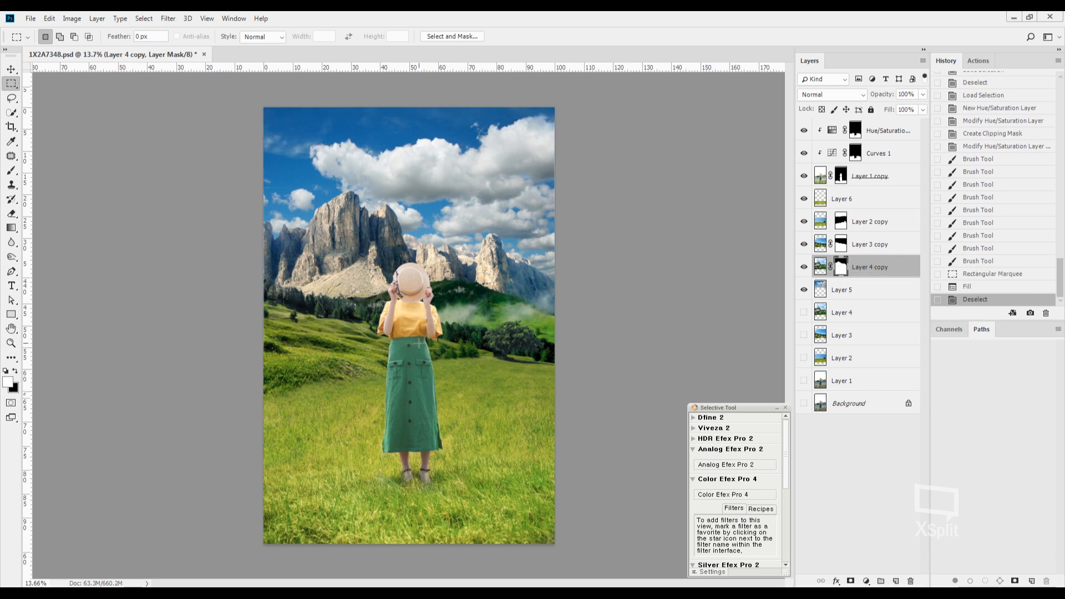
Step: Save the document
scroll(418, 344, up, 5)
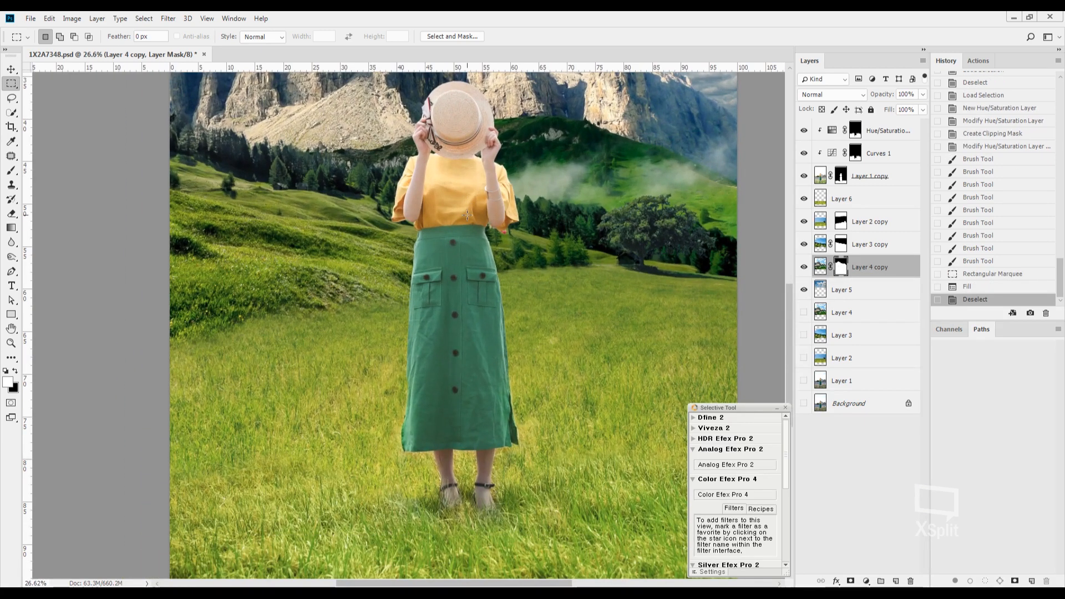
key(ctrl+s)
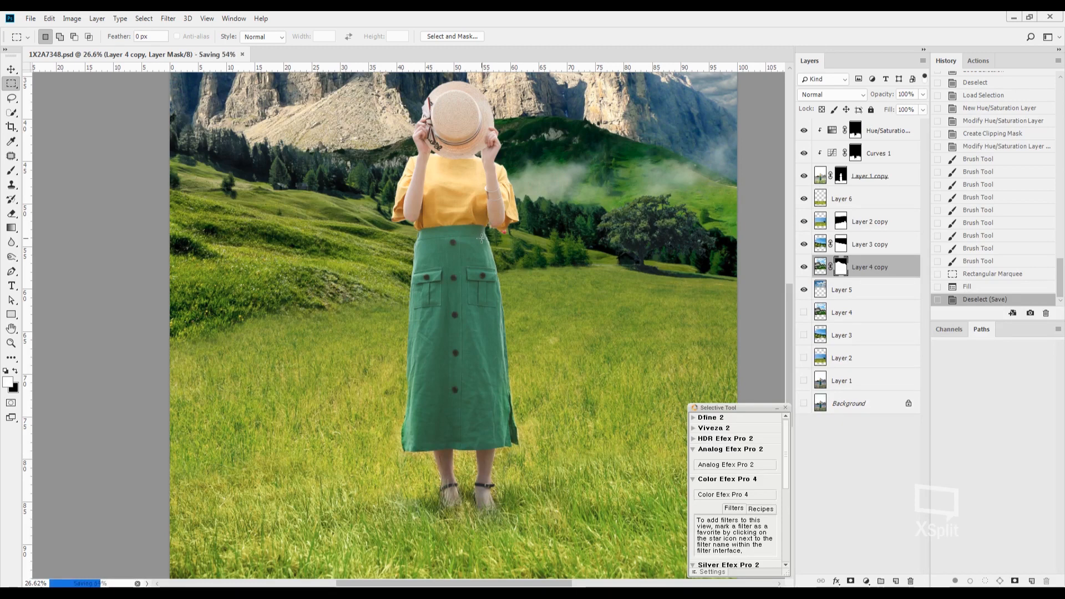
scroll(481, 239, down, 2)
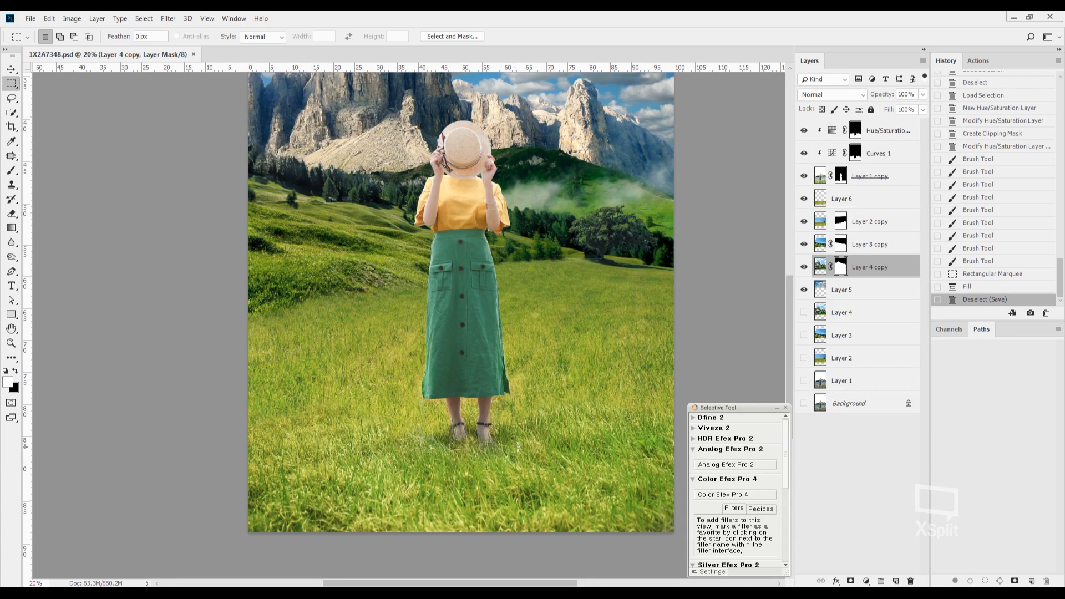
Step: Enter Quick Mask mode and set the Gradient tool to a reflected gradient
key(q)
key(b)
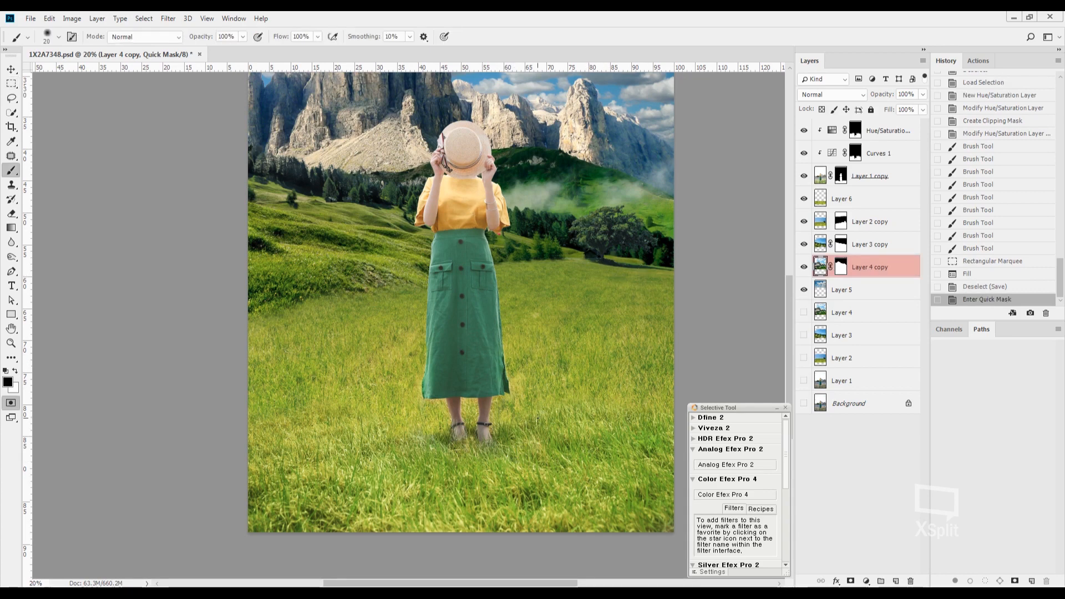
key(g)
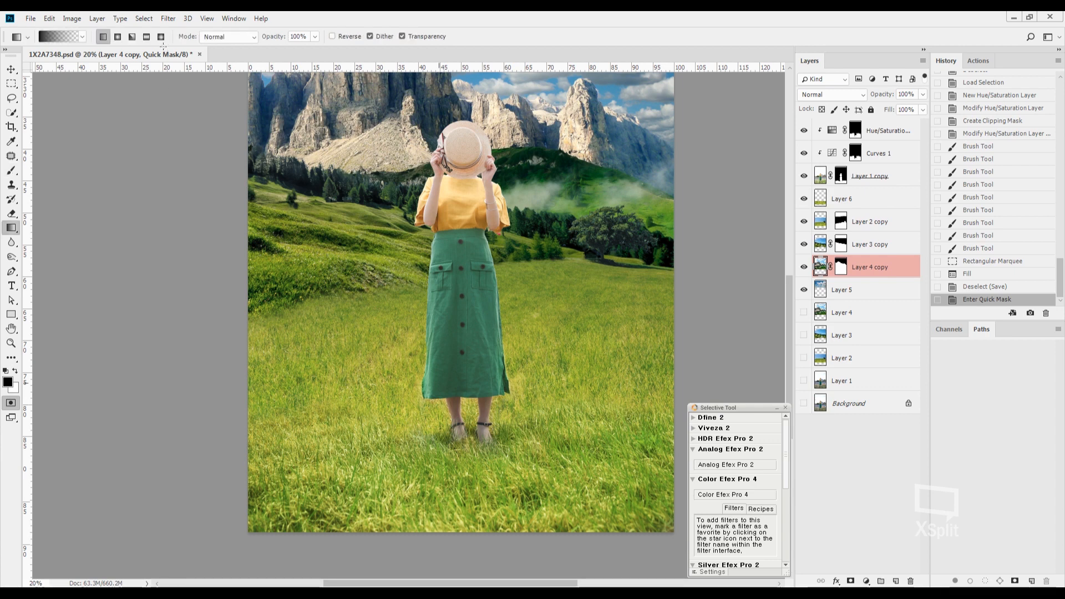
drag(486, 401, 666, 491)
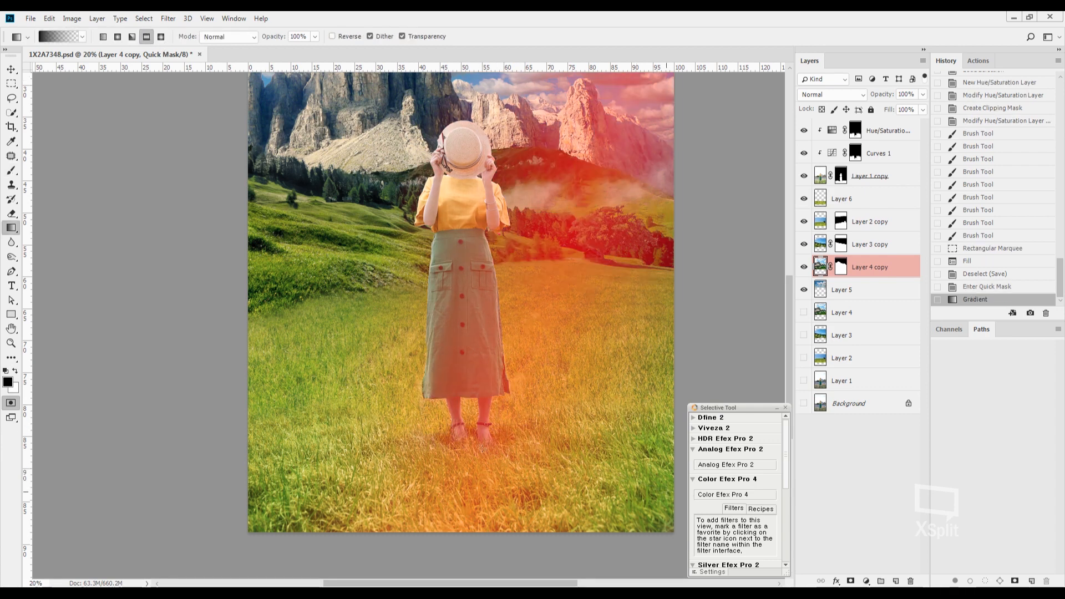
key(ctrl+z)
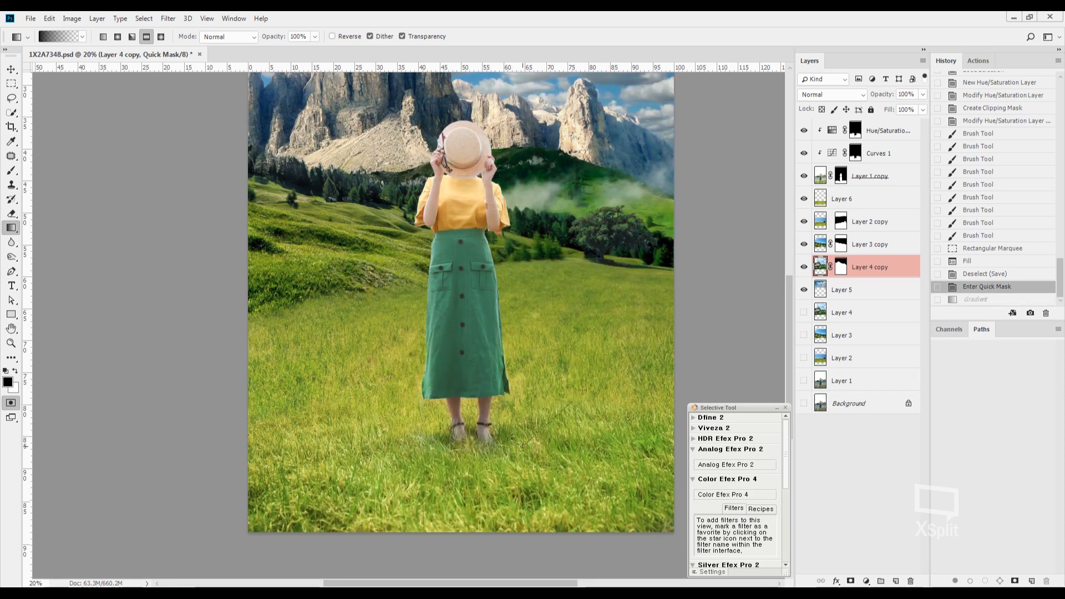
drag(582, 390, 584, 386)
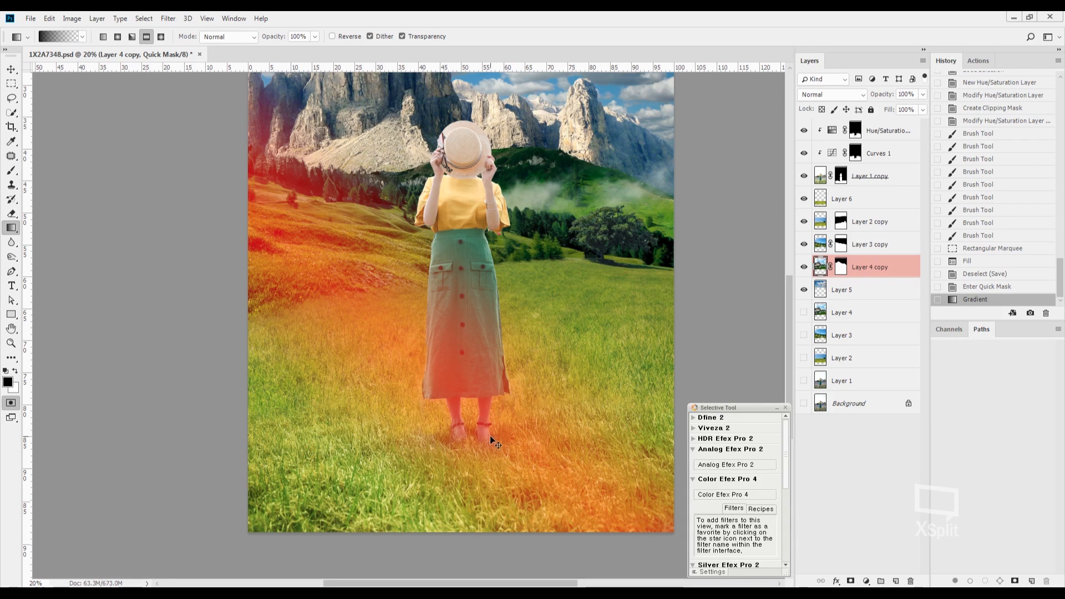
key(ctrl+z)
Step: Draw a narrow diagonal reflected gradient through the feet in the Quick Mask and erase its part left of the figure with a size 1100 eraser
drag(549, 431, 569, 391)
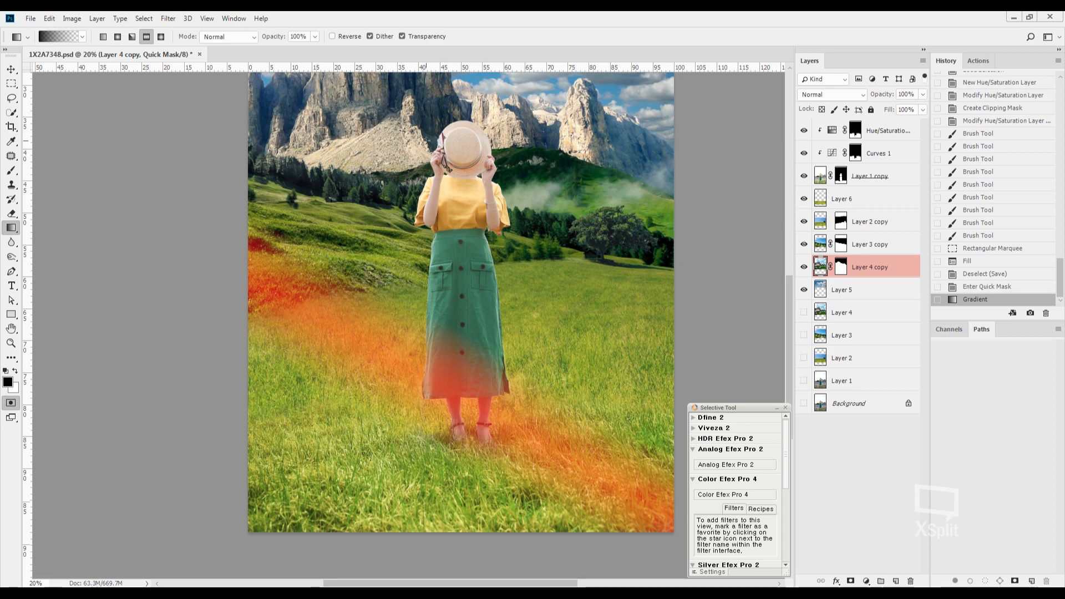
key(e)
key(bracketright)
key(bracketright)
key(bracketright)
mouse_move(438, 371)
mouse_down()
mouse_move(421, 394)
mouse_move(439, 383)
mouse_move(244, 252)
mouse_move(289, 299)
mouse_up()
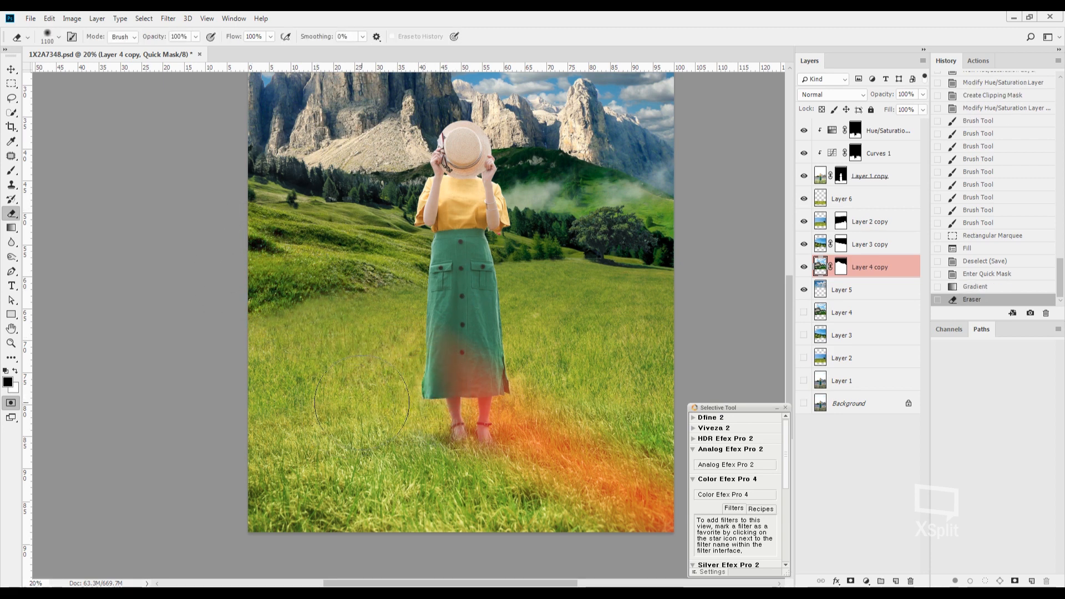
mouse_move(449, 378)
mouse_down()
mouse_move(422, 420)
mouse_move(397, 381)
mouse_move(397, 354)
mouse_up()
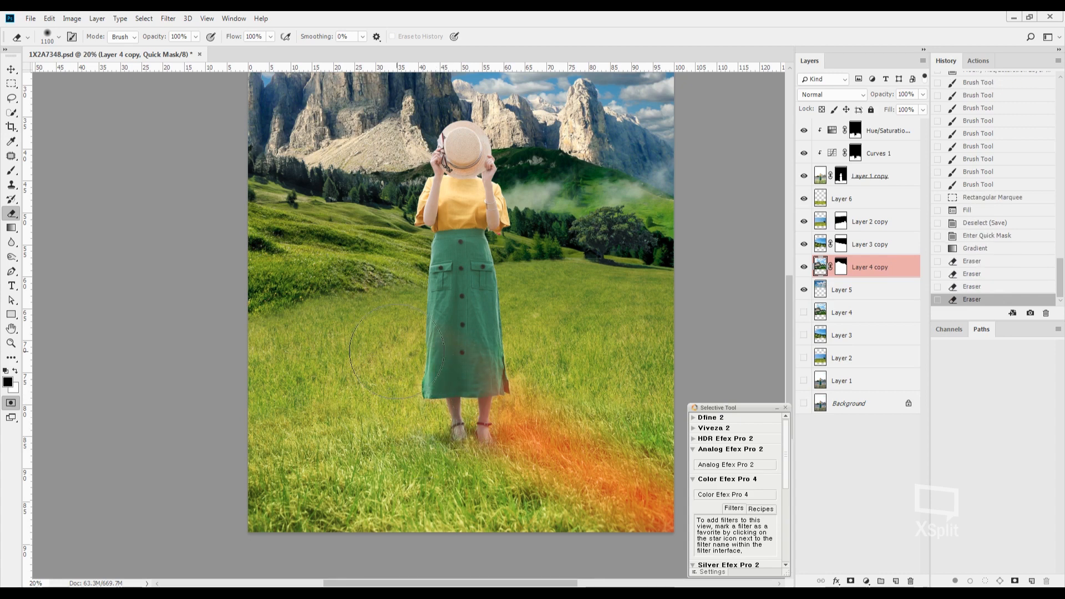
Step: Convert the Quick Mask to a selection and shift it left so its narrow end starts at the figure's feet
scroll(396, 353, up, 4)
key(l)
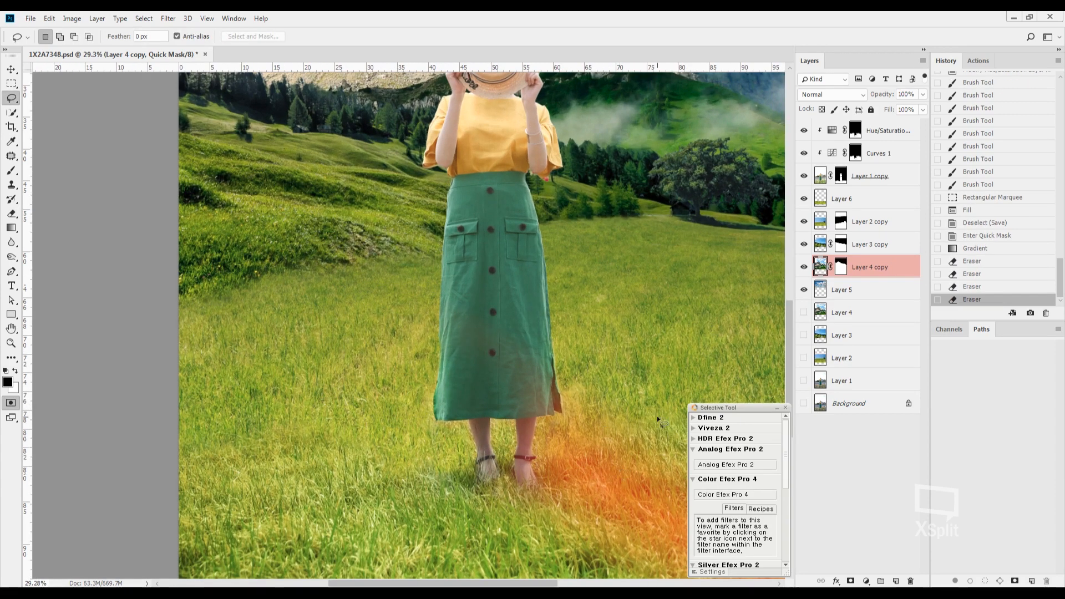
key(q)
drag(650, 477, 624, 484)
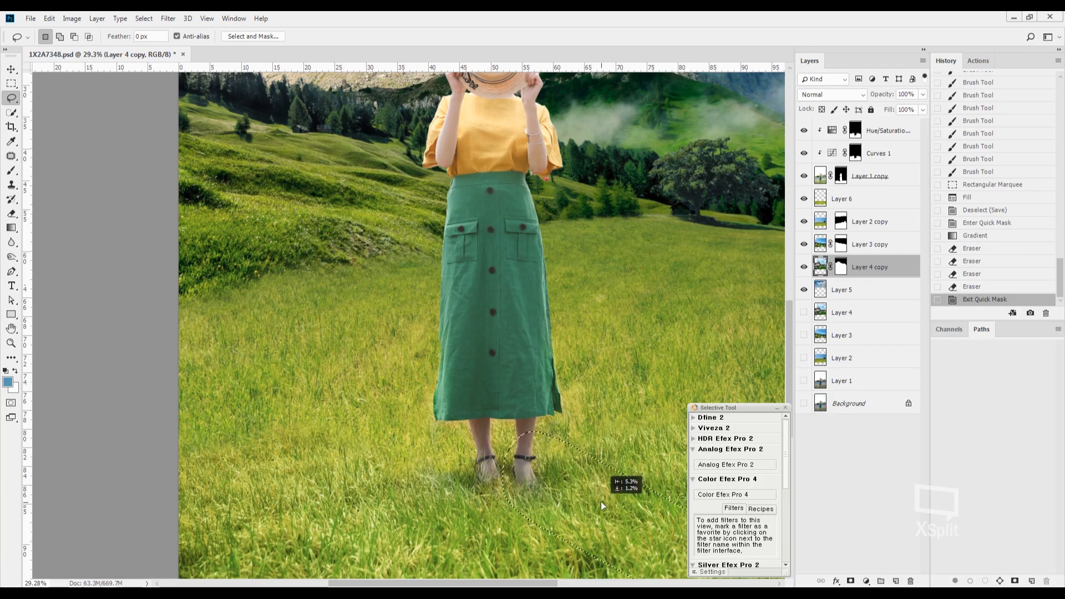
scroll(608, 496, up, 1)
scroll(597, 501, down, 6)
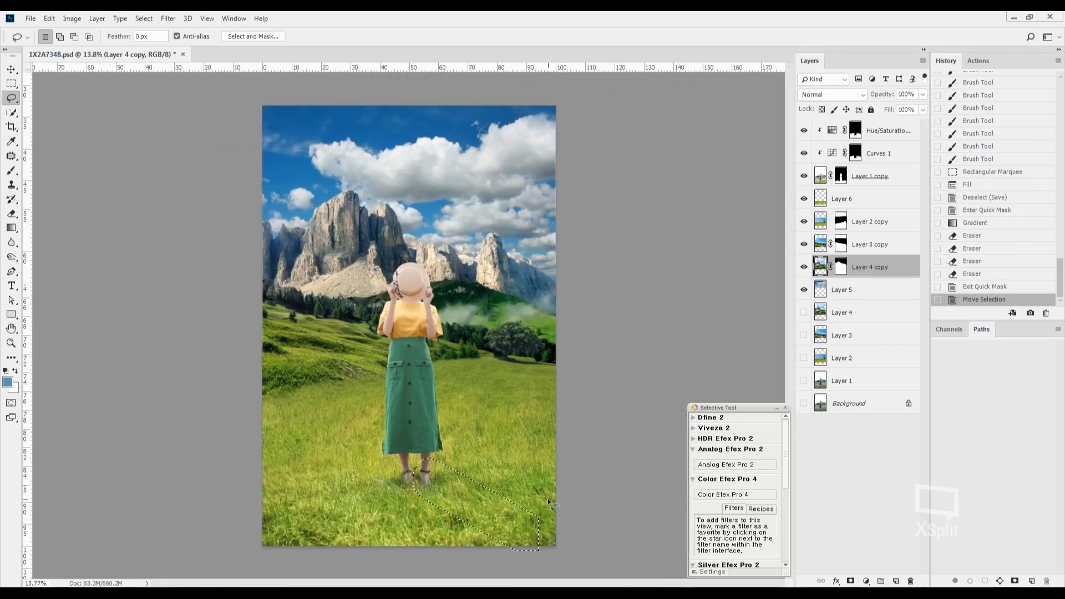
Step: Transform the selection to about 116% width, stretching its lower-right corner past the image edge while keeping the narrow end at the feet
click(144, 19)
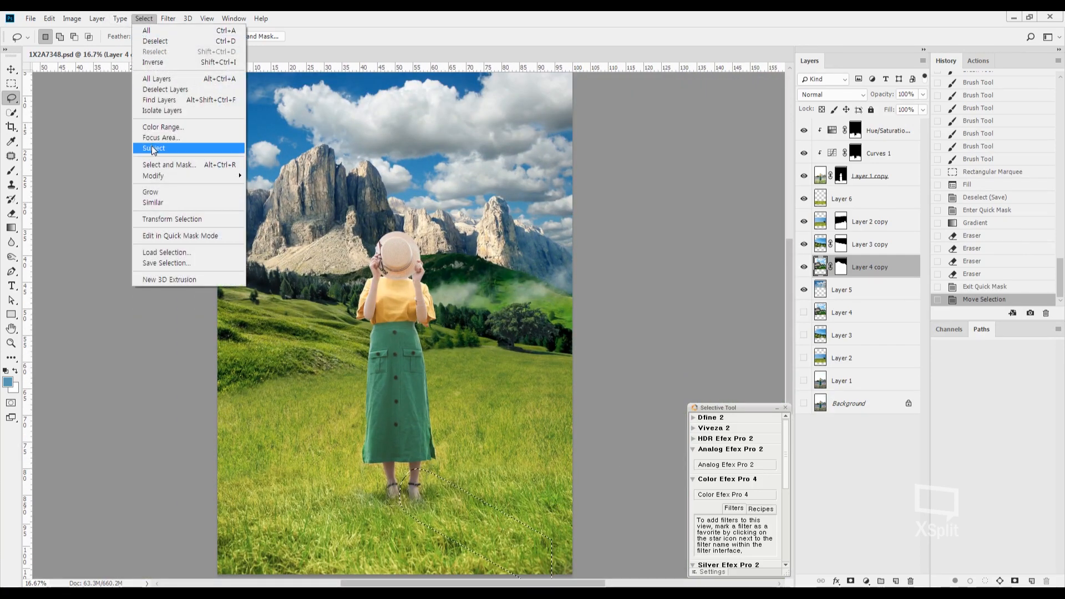
mouse_move(153, 176)
click(185, 220)
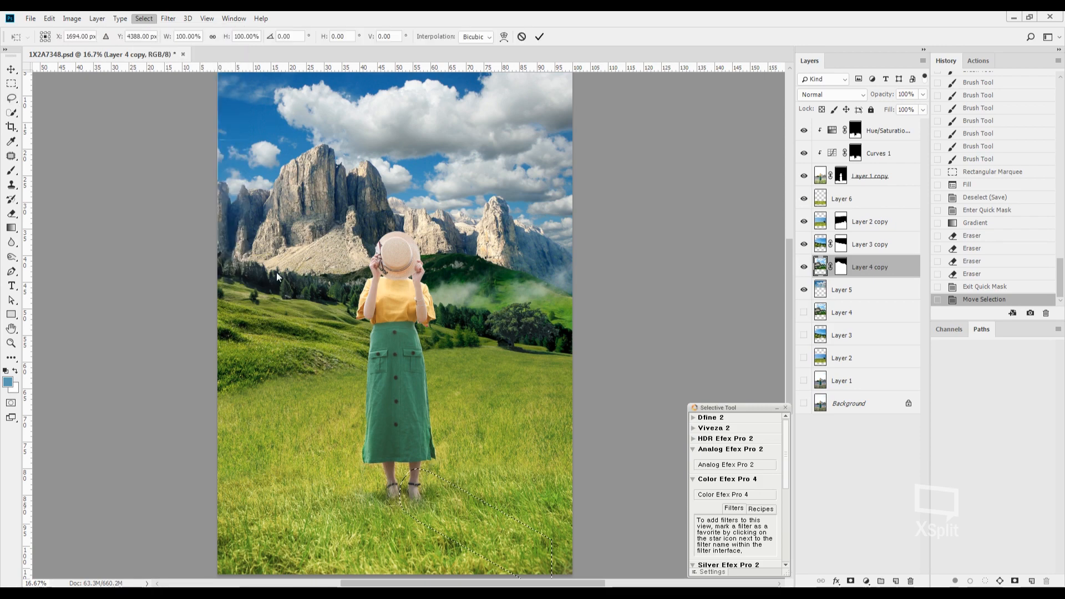
scroll(521, 443, up, 2)
scroll(488, 388, down, 4)
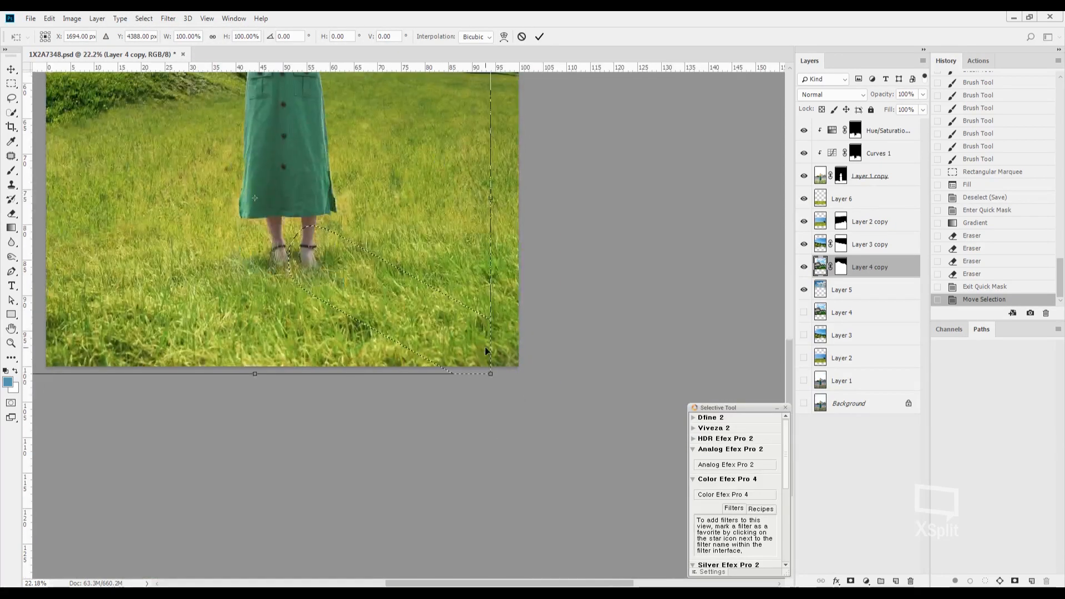
drag(492, 375, 528, 373)
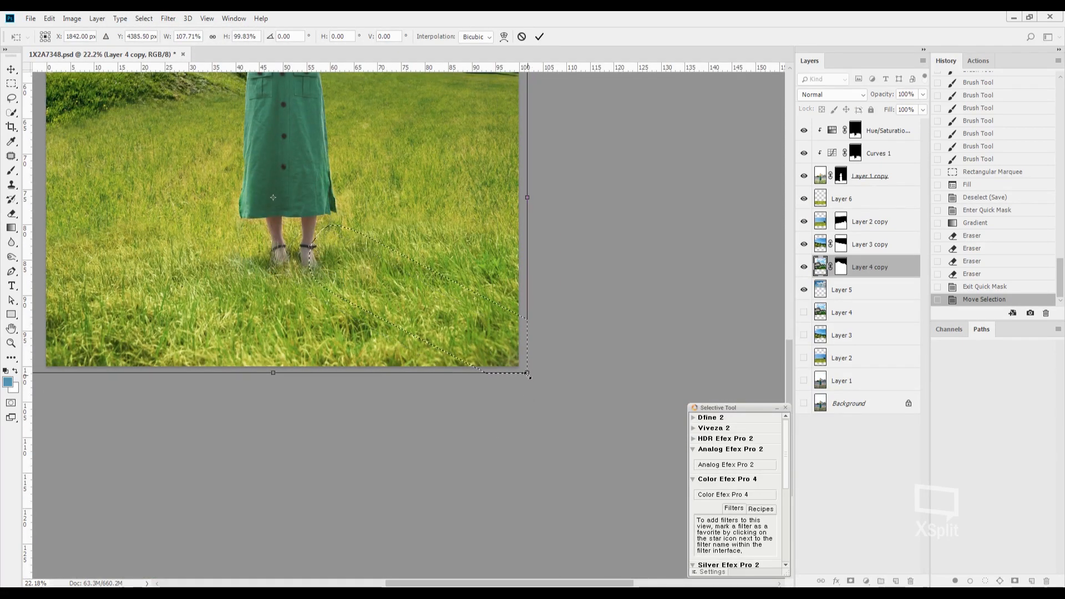
scroll(372, 338, down, 1)
drag(415, 328, 390, 325)
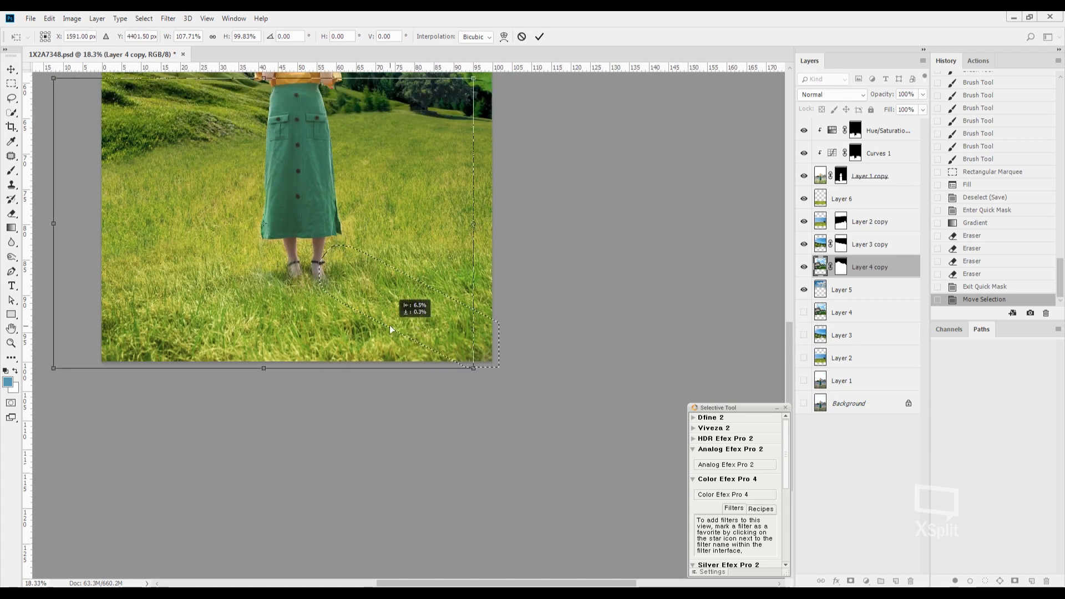
drag(473, 371, 507, 372)
key(Return)
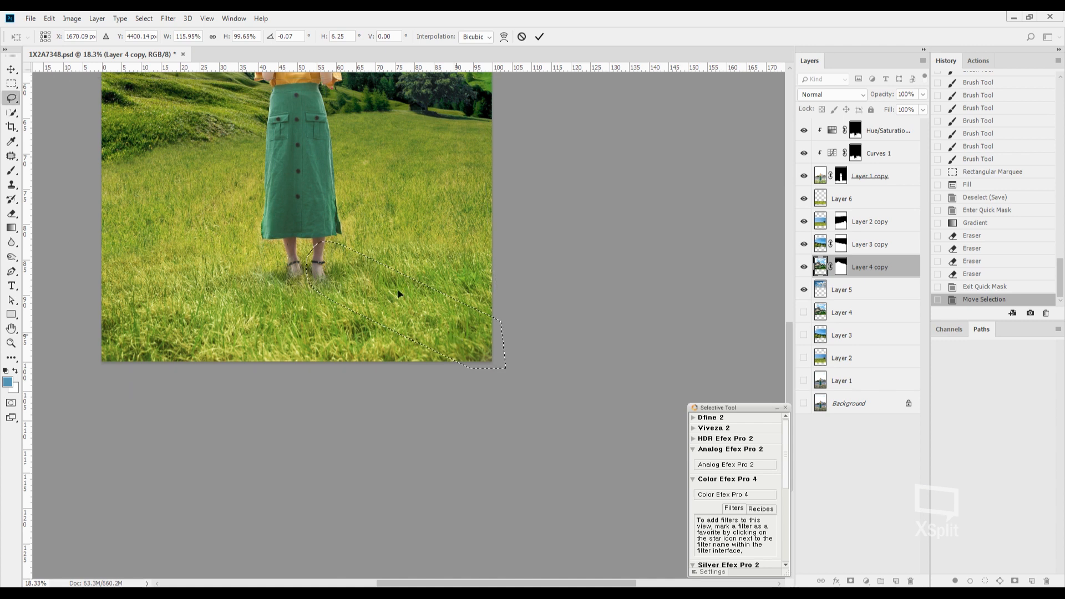
drag(364, 283, 361, 285)
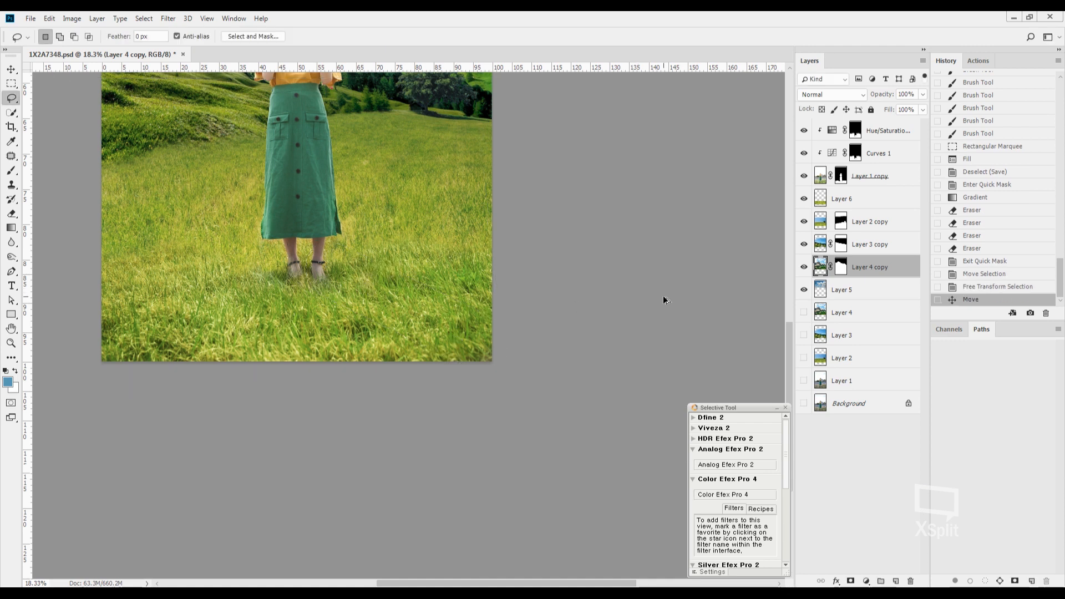
key(ctrl+z)
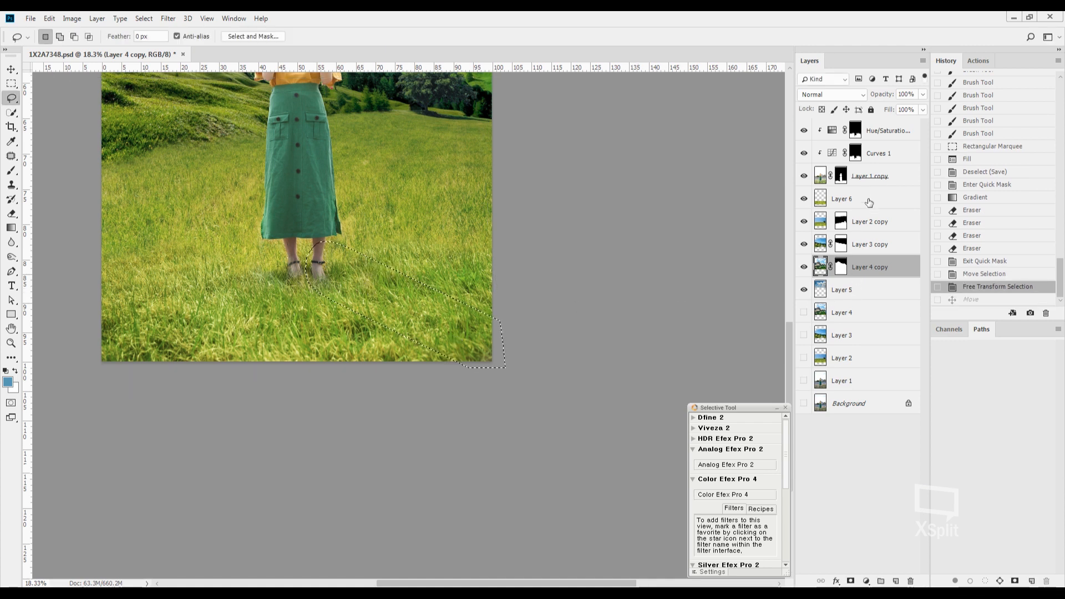
Step: Copy the selected part of Layer 1 copy to a new top layer and re-clip the Curves and Hue/Saturation adjustments to Layer 1 copy
click(817, 176)
key(ctrl+j)
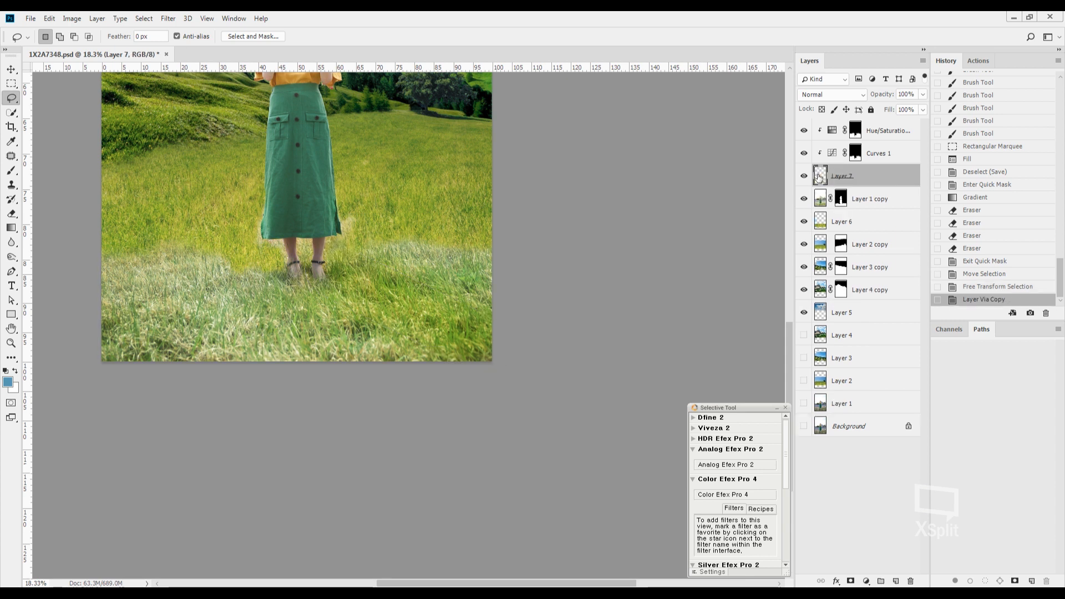
drag(858, 176, 861, 124)
alt+click(865, 185)
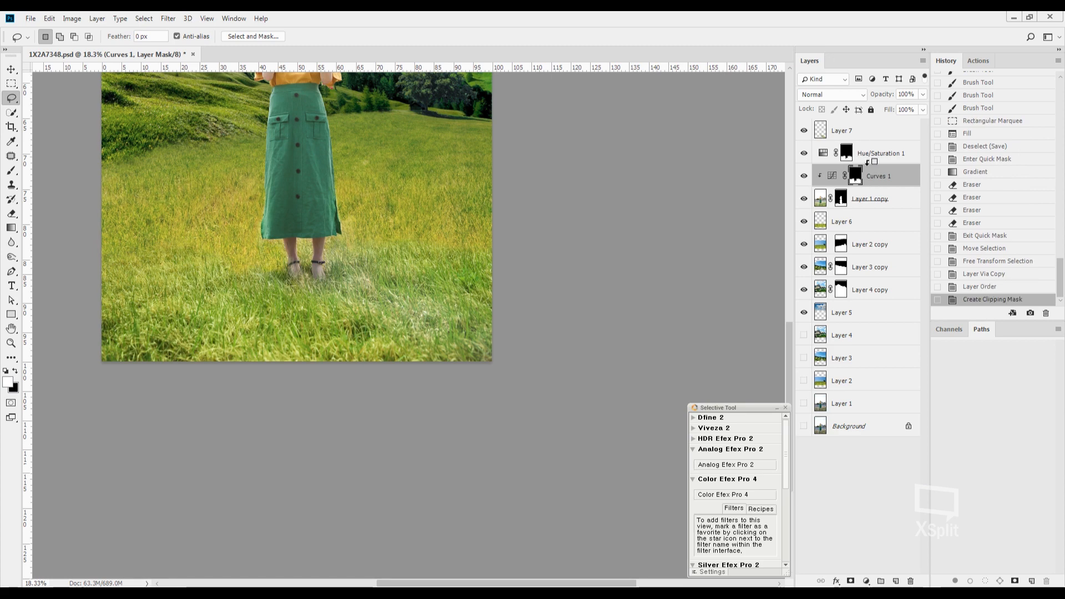
alt+click(869, 161)
Step: Set the blend mode of the new top layer to Multiply
click(867, 137)
click(837, 95)
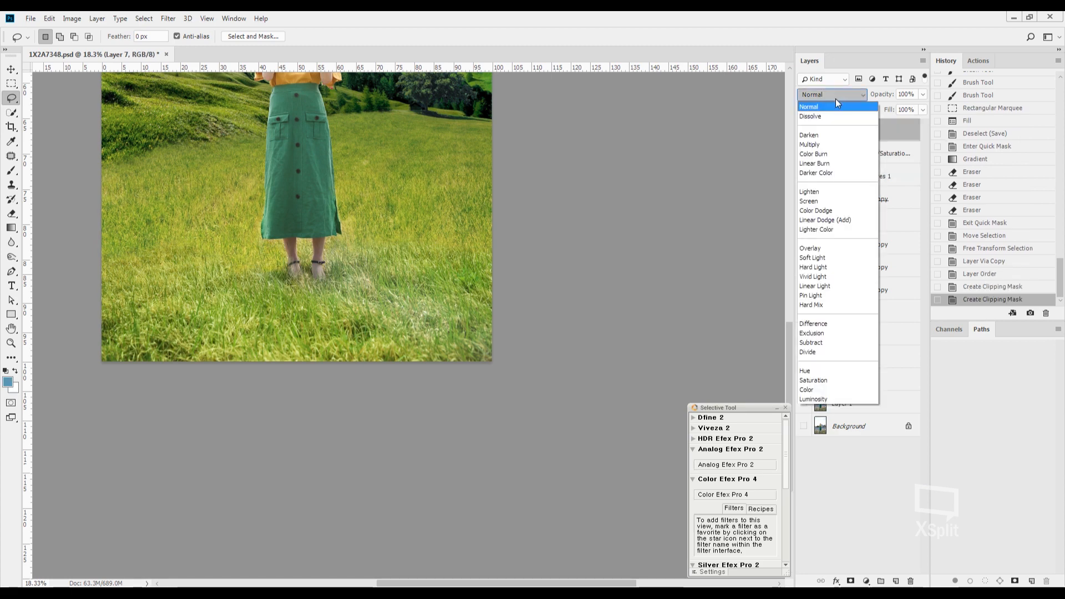
click(835, 145)
Step: Erase the Multiply layer's darkening over the skirt with a size 400 to 500 eraser
scroll(417, 297, up, 3)
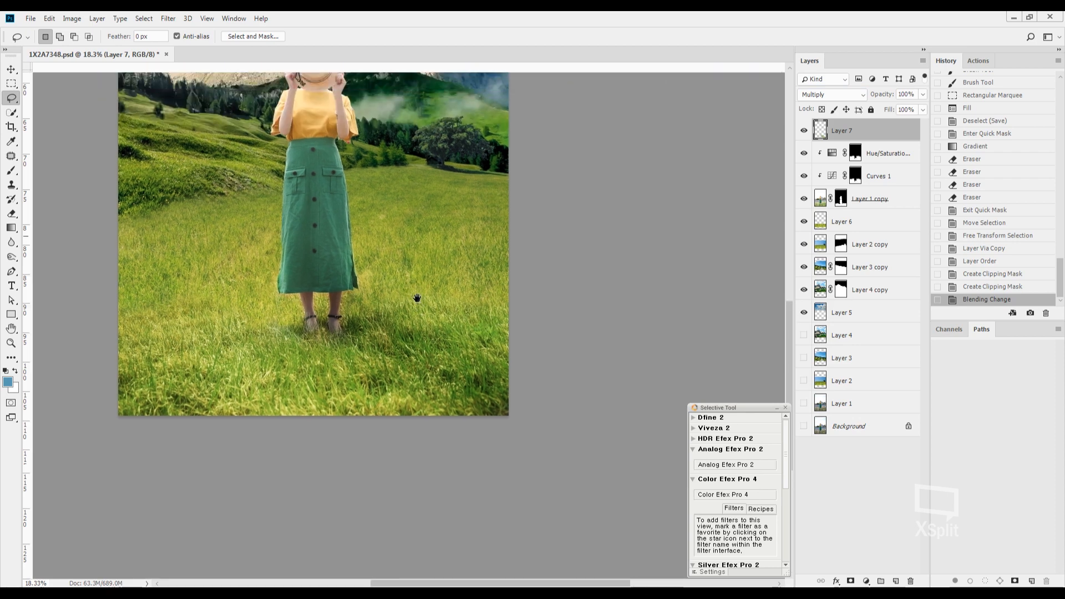
scroll(431, 347, down, 1)
scroll(431, 347, up, 6)
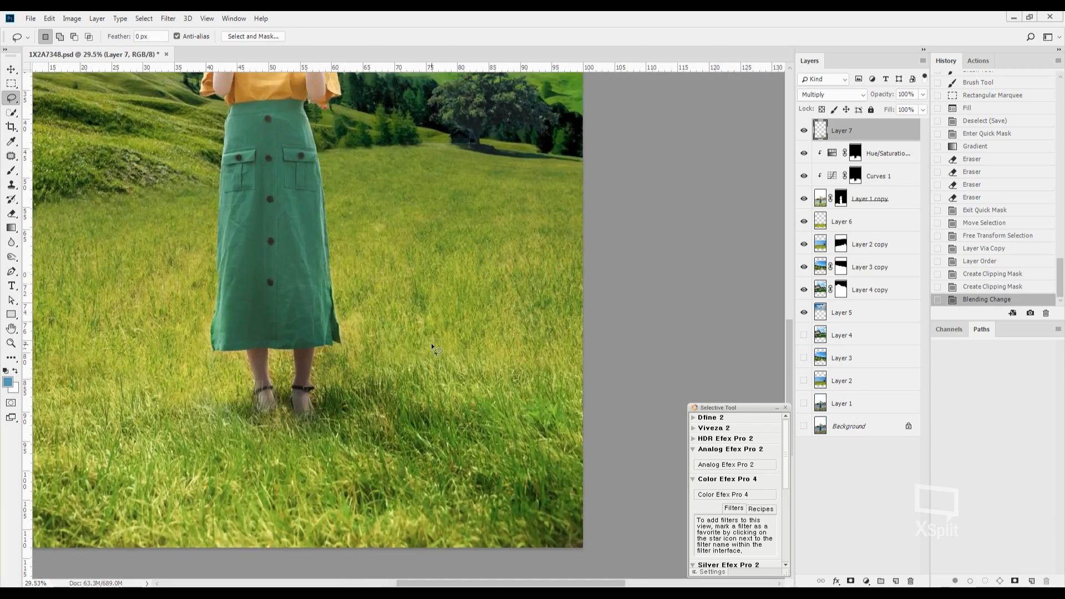
key(e)
key(bracketleft)
key(bracketleft)
key(bracketleft)
key(bracketleft)
key(bracketleft)
key(bracketleft)
key(bracketleft)
key(bracketleft)
key(bracketleft)
key(bracketleft)
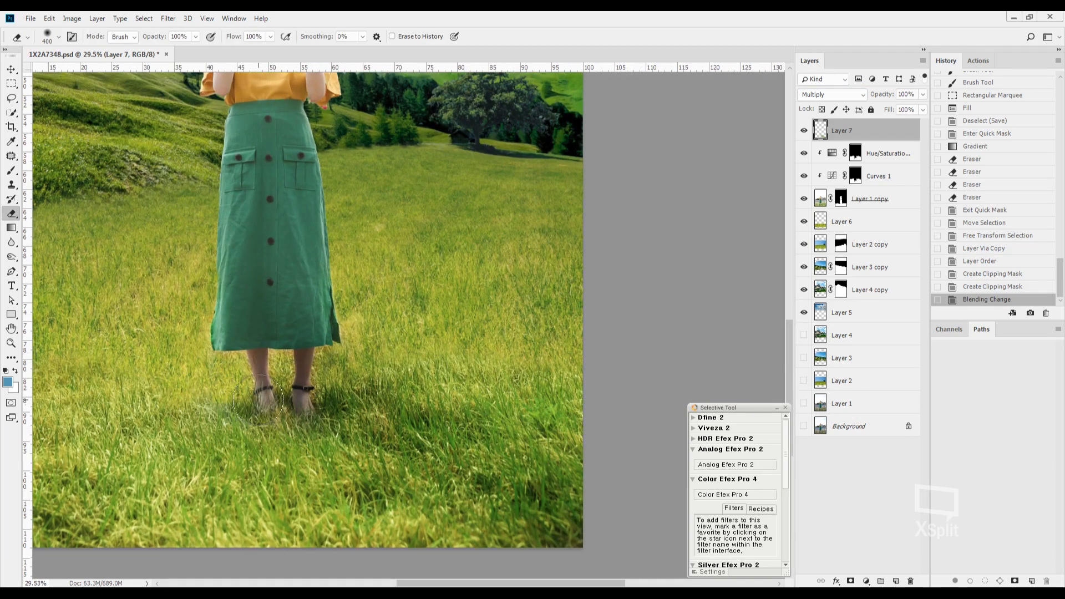
mouse_move(252, 339)
mouse_down()
mouse_move(294, 364)
mouse_move(302, 402)
mouse_move(307, 321)
mouse_move(342, 322)
mouse_move(244, 319)
mouse_move(238, 297)
mouse_up()
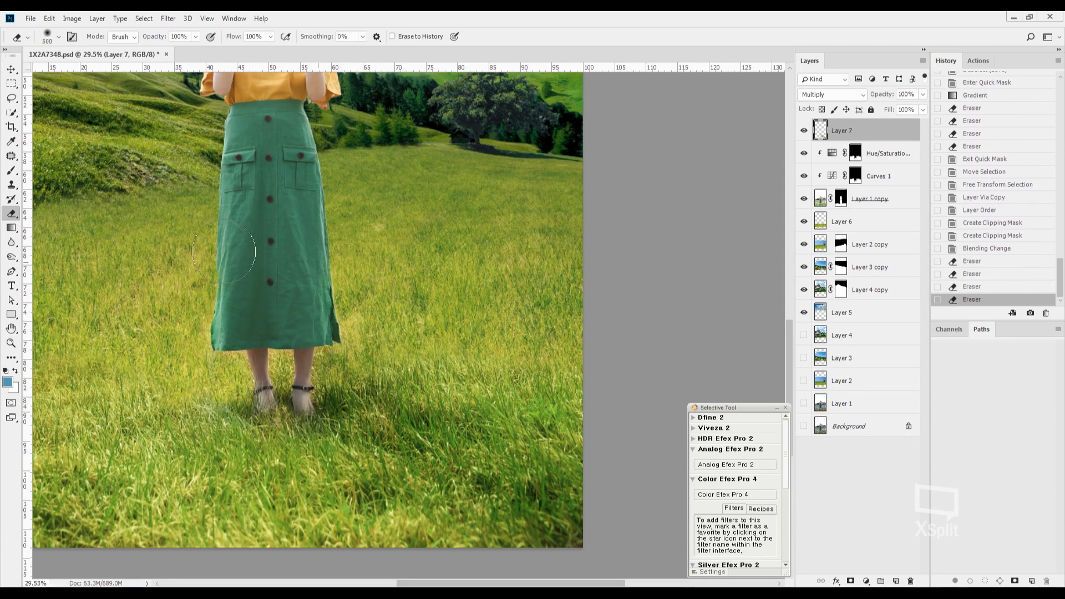
drag(272, 178, 273, 206)
drag(345, 238, 307, 240)
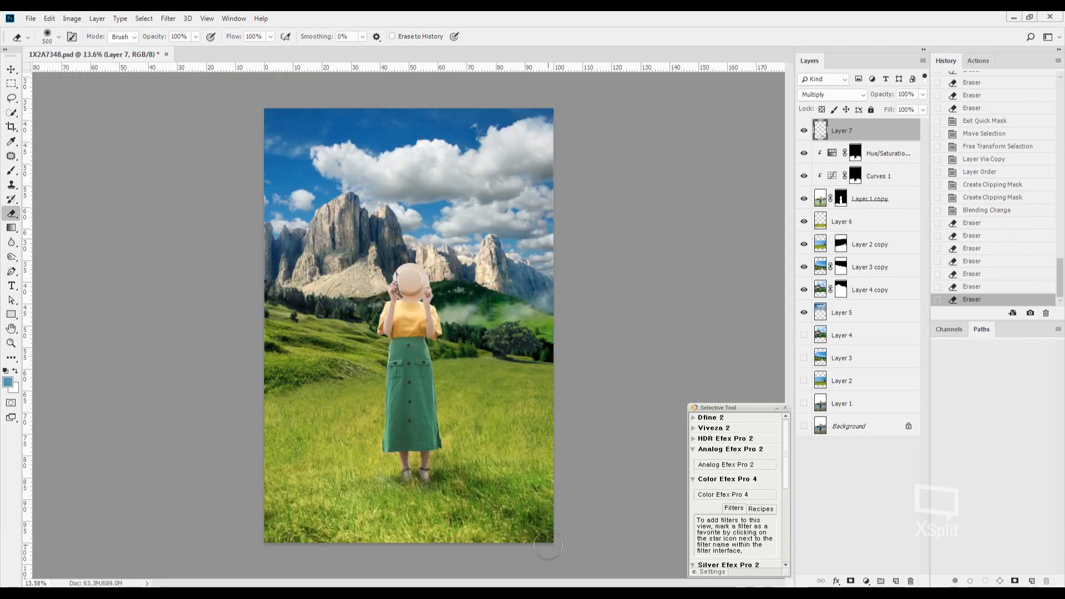
scroll(502, 432, up, 3)
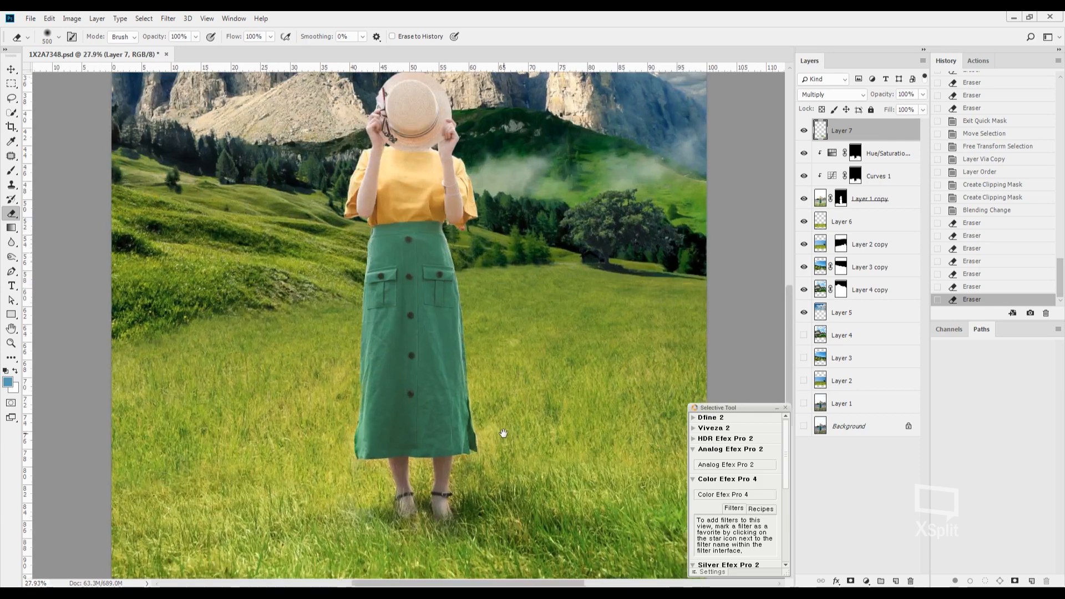
mouse_move(493, 397)
mouse_down()
mouse_move(501, 379)
mouse_move(492, 385)
mouse_up()
key(ctrl+z)
Step: Try a reflected Quick Mask gradient at the image's lower-right corner, and discard the resulting selection
scroll(541, 322, down, 2)
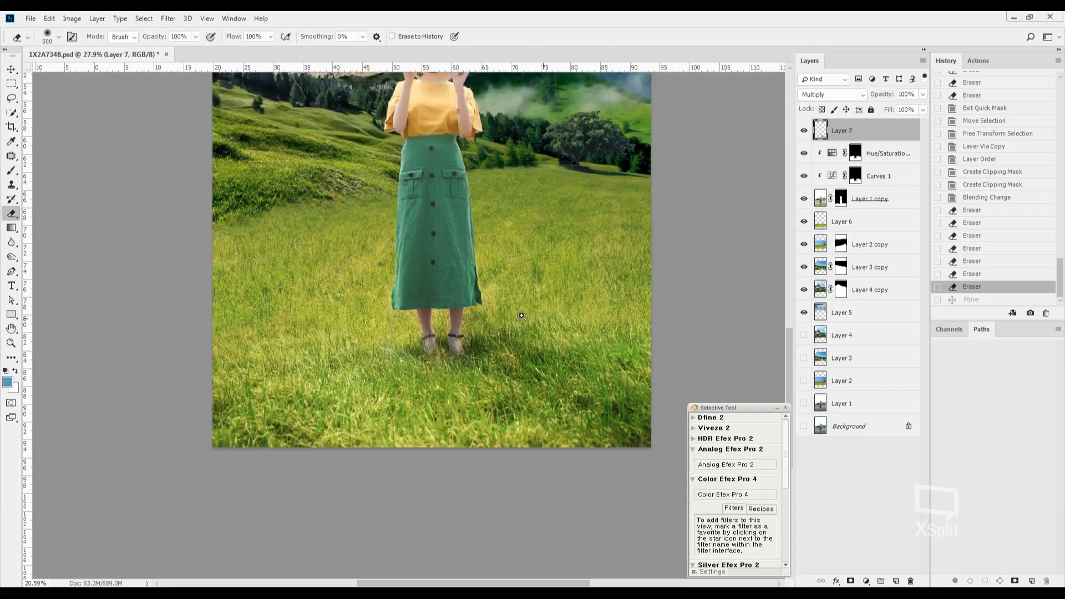
key(g)
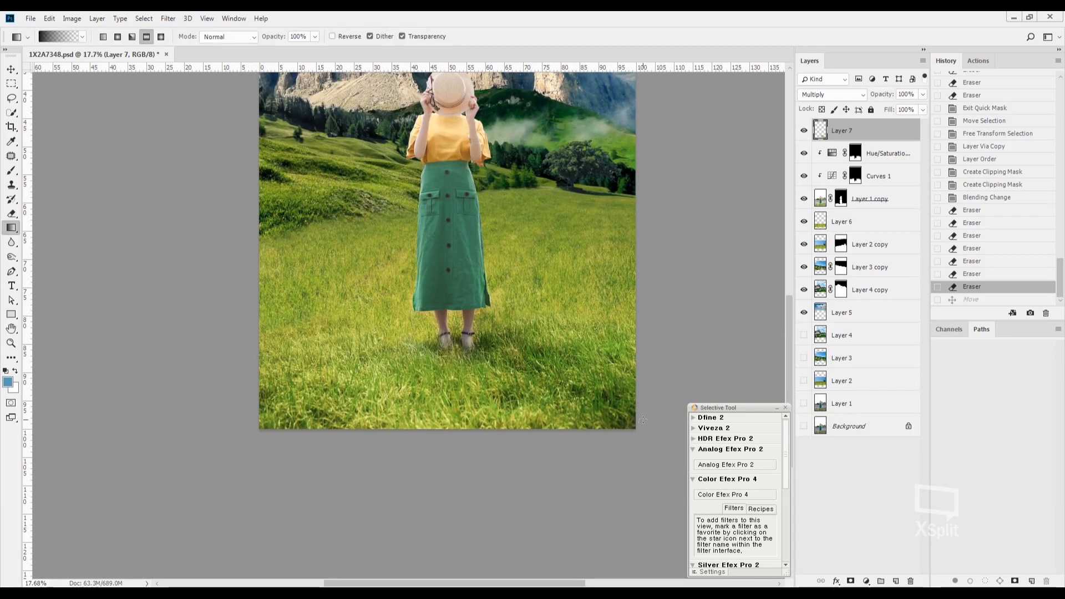
key(q)
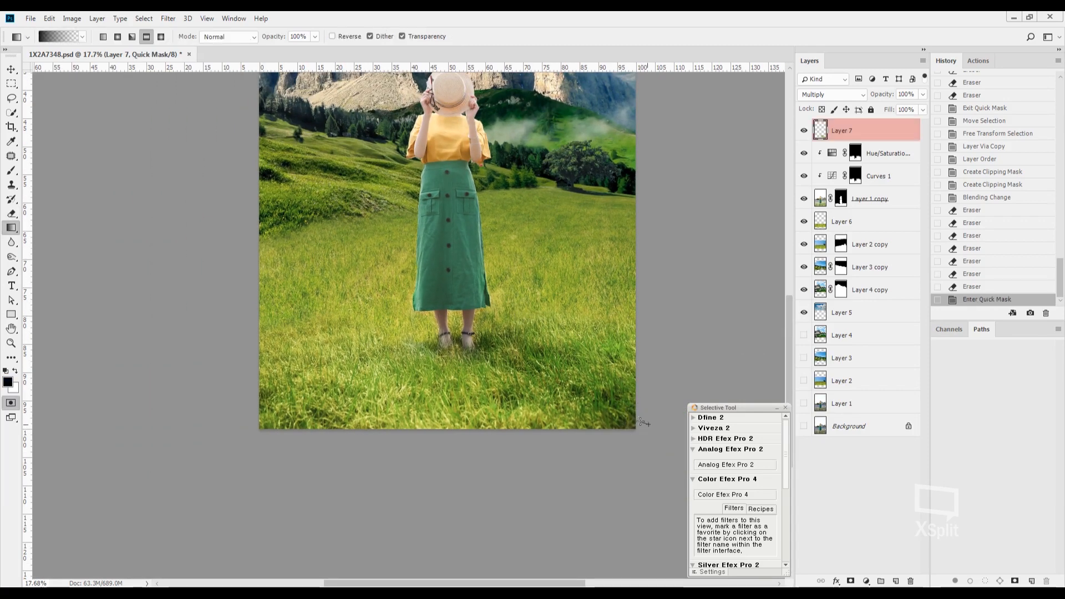
drag(640, 421, 574, 382)
key(q)
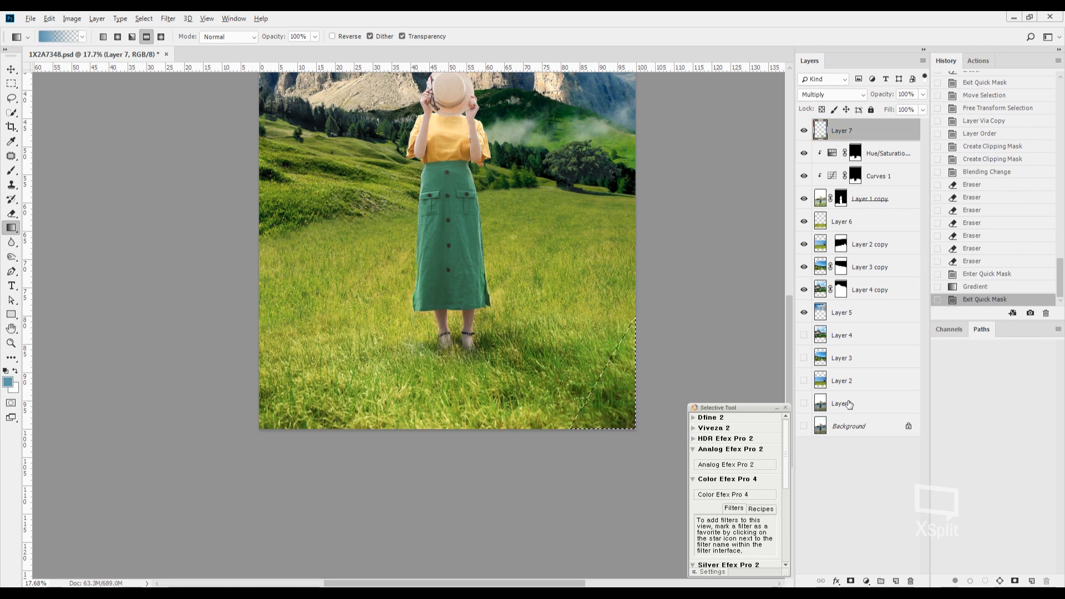
key(ctrl+z)
key(ctrl+z)
key(ctrl+d)
Step: Add a layer mask to Layer 7, and undo a trial reflected gradient drawn at the lower-right corner
click(853, 582)
key(q)
key(q)
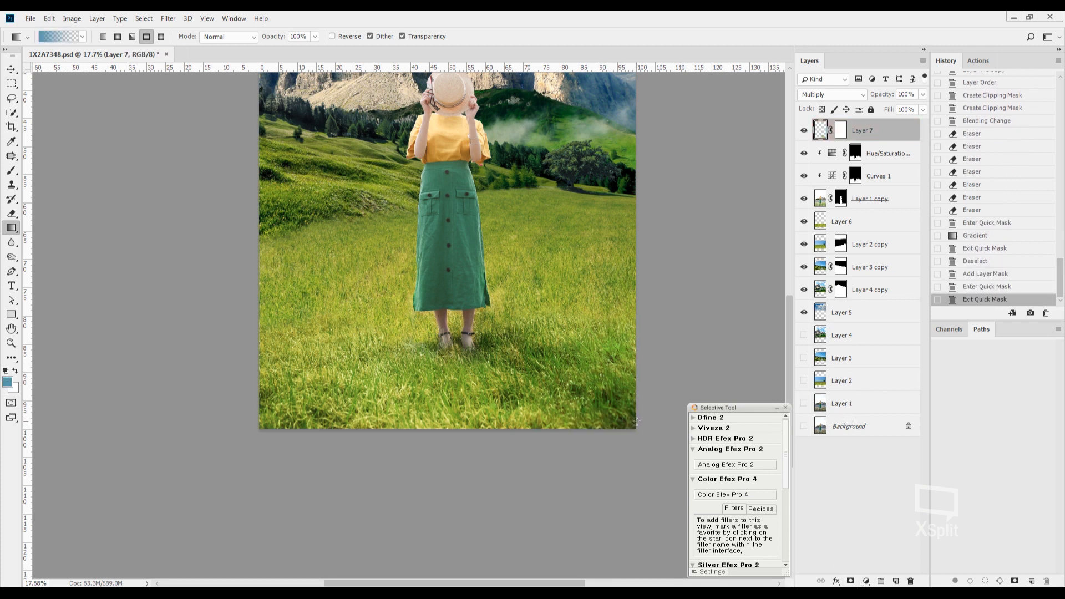
drag(648, 429, 626, 408)
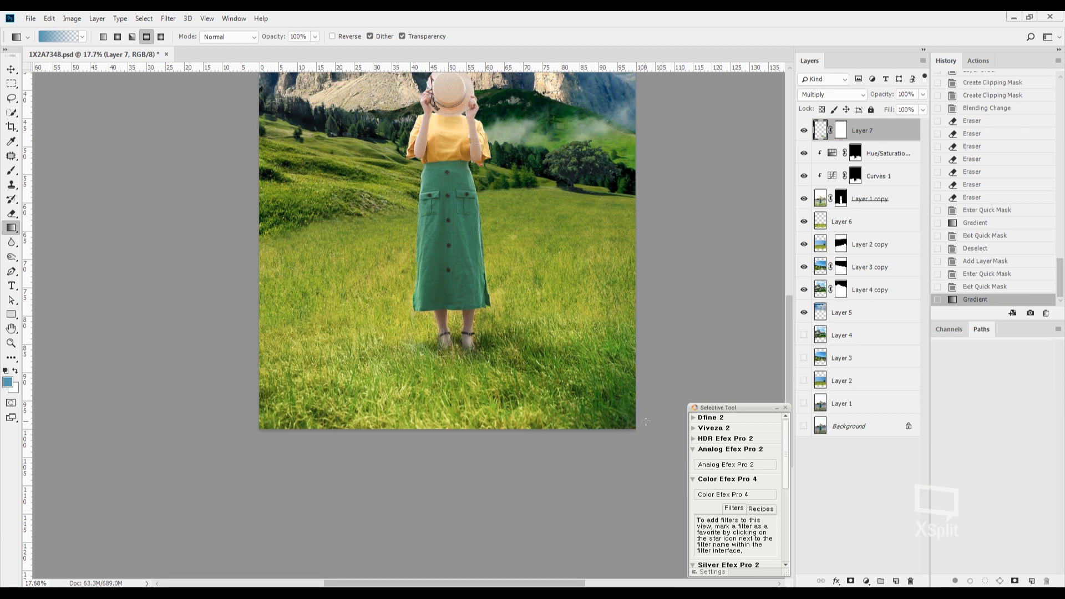
key(ctrl+z)
Step: On Layer 7's mask, draw black-to-transparent linear gradients inward from the image's lower-right corner to fade the shadow there
click(841, 132)
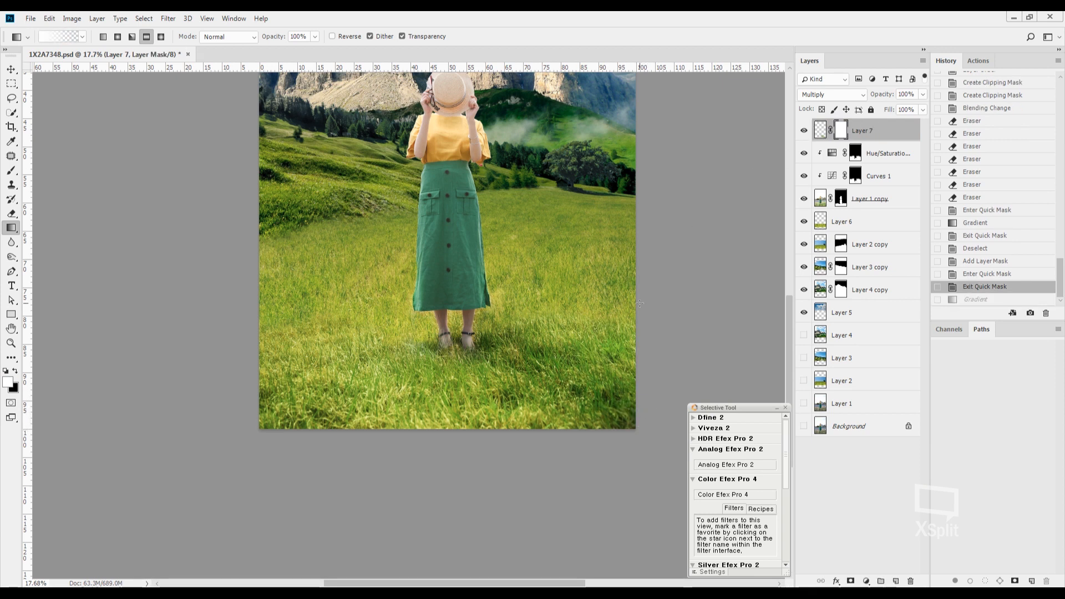
click(103, 36)
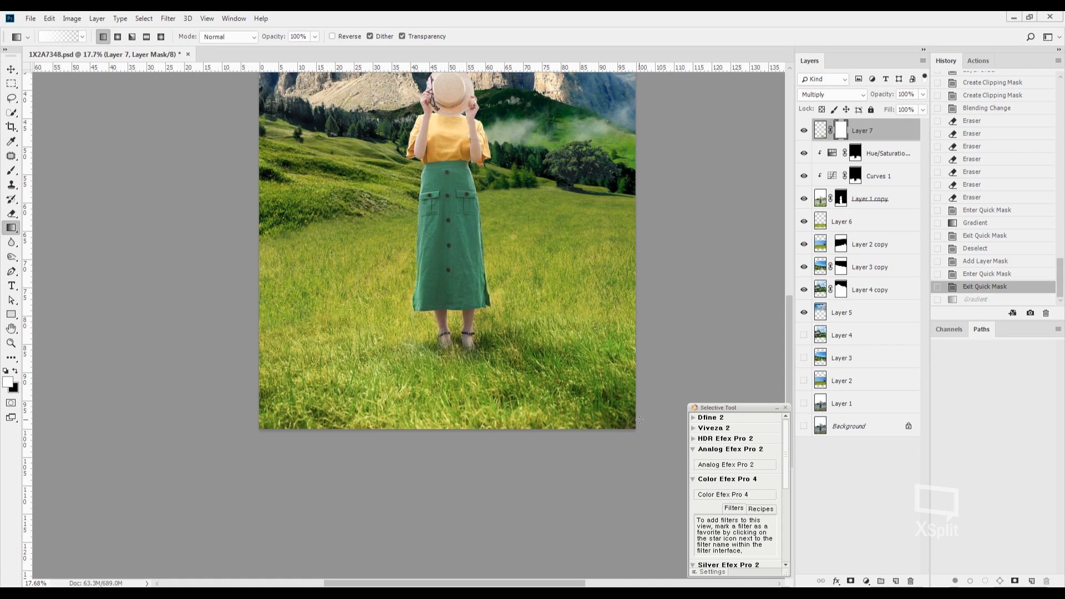
drag(652, 436, 535, 343)
key(x)
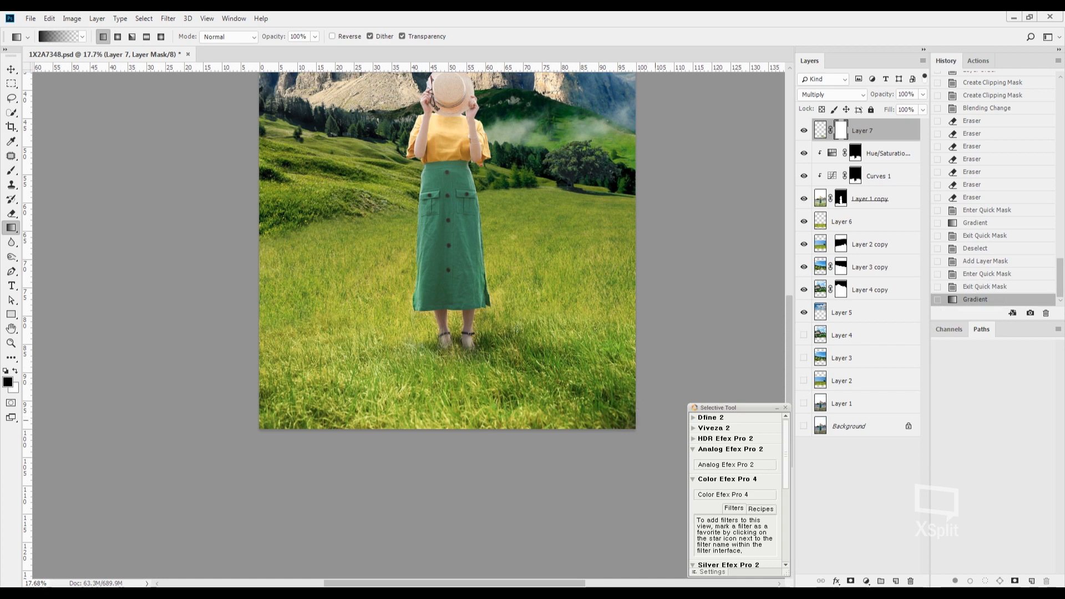
drag(646, 416, 650, 419)
scroll(611, 397, down, 4)
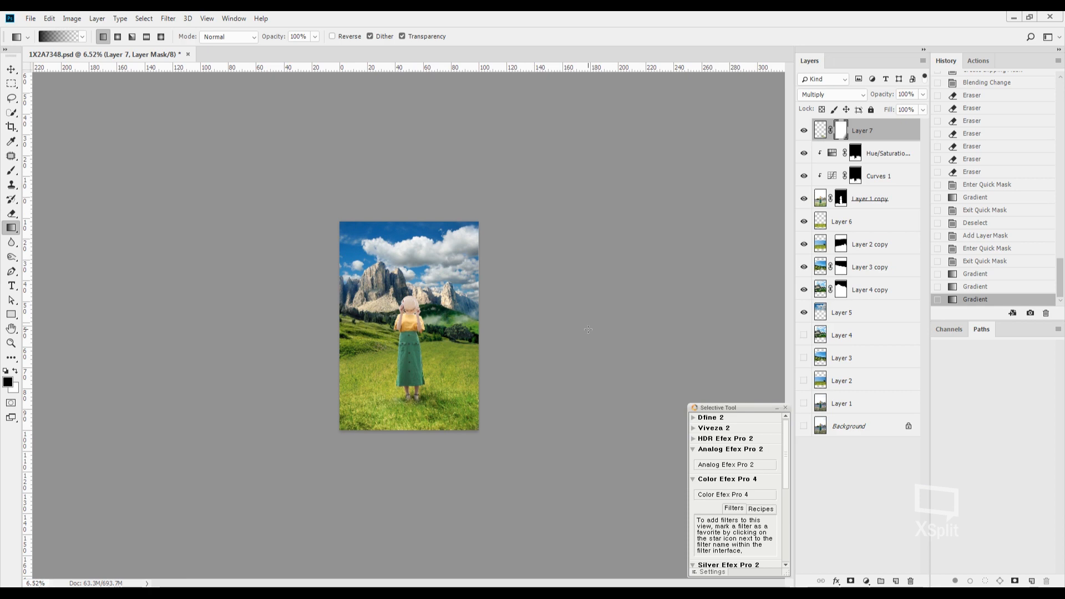
key(ctrl+0)
key(l)
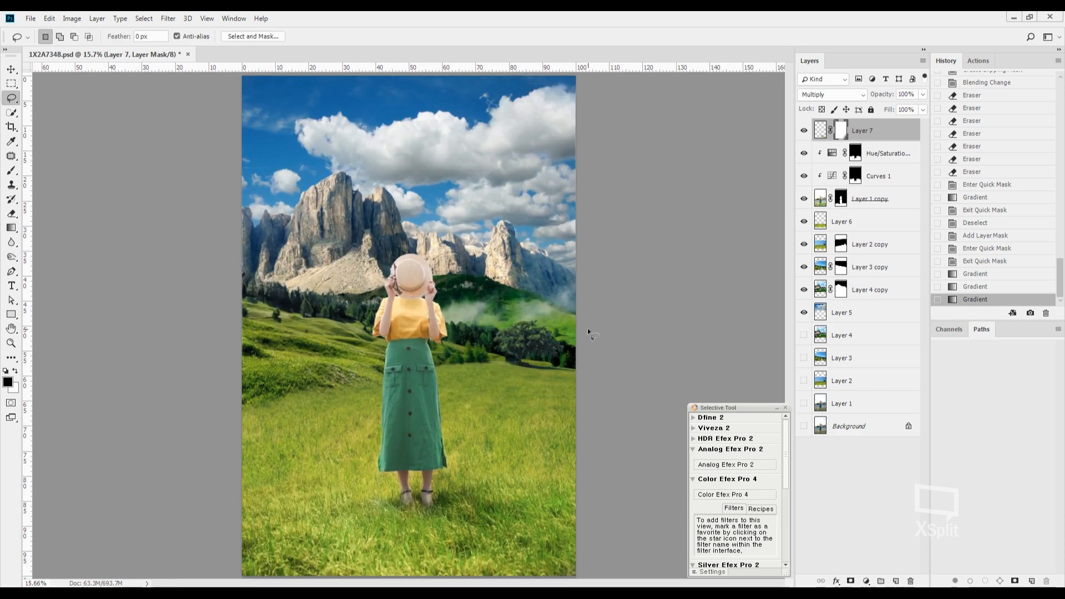
scroll(425, 427, up, 4)
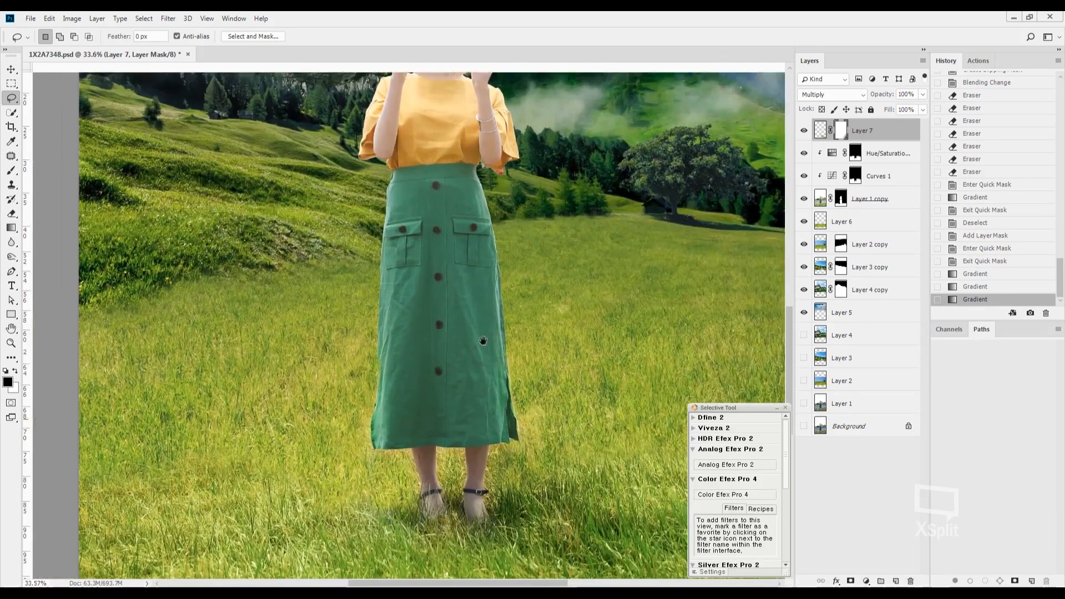
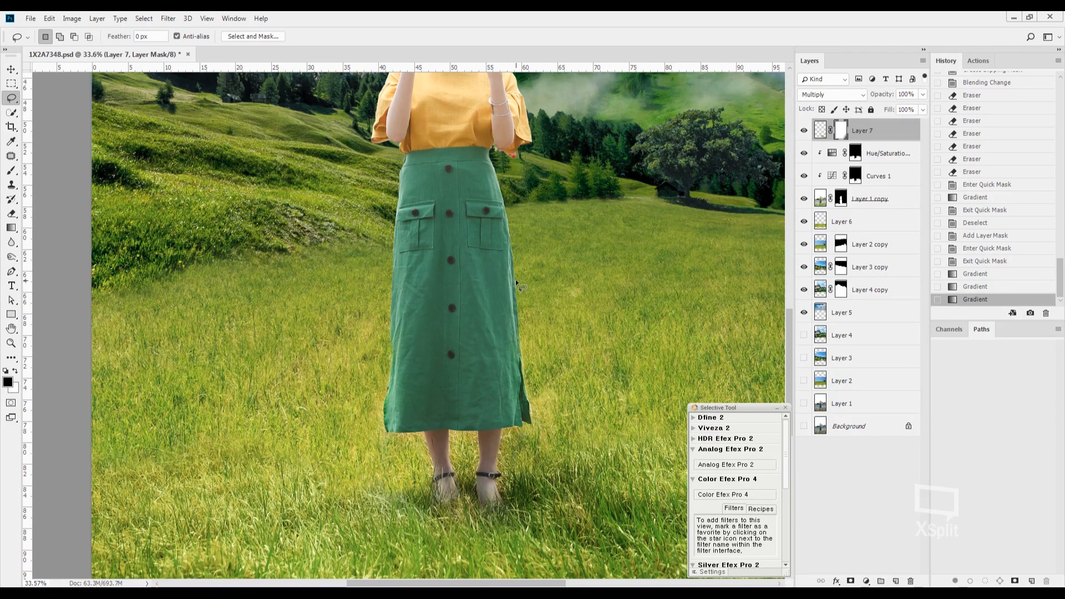
scroll(578, 215, down, 2)
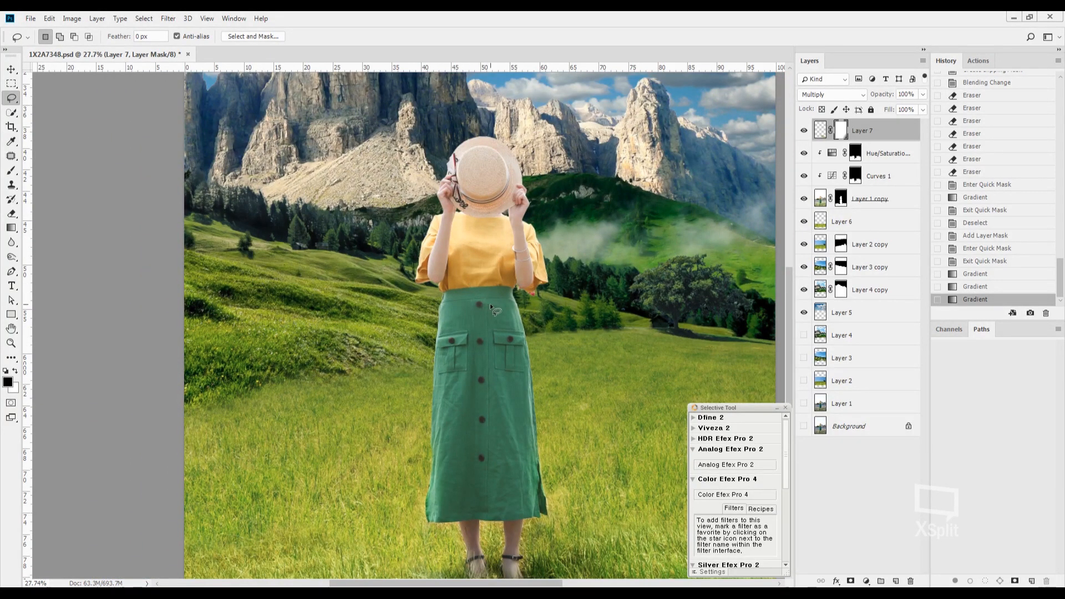
scroll(490, 306, down, 2)
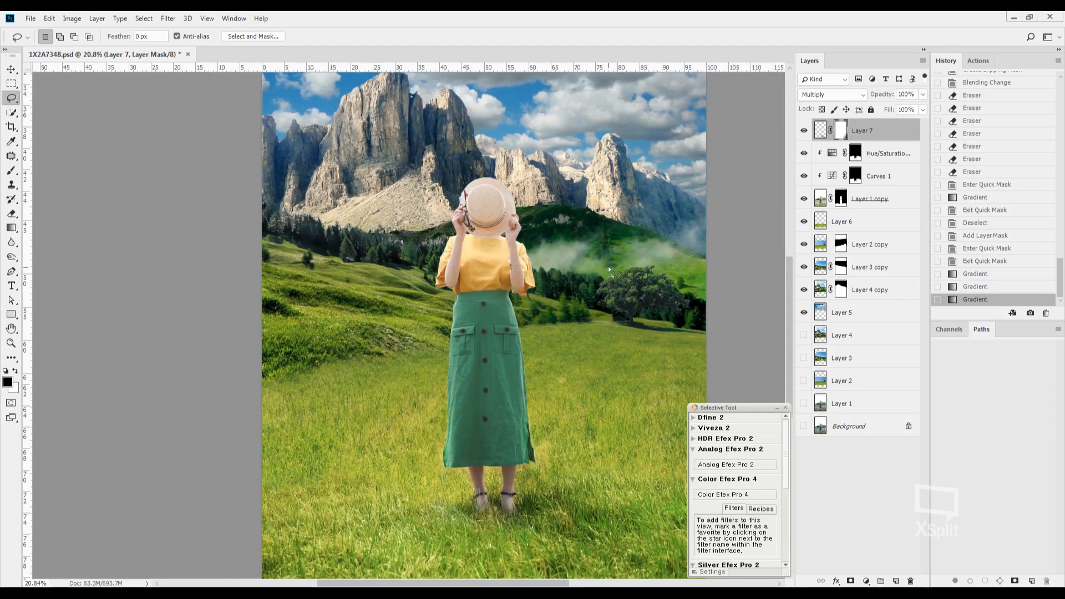
Step: Load Layer 1 copy's figure mask as a selection and open the merged image in the Analog Efex Pro 2 filter
click(820, 204)
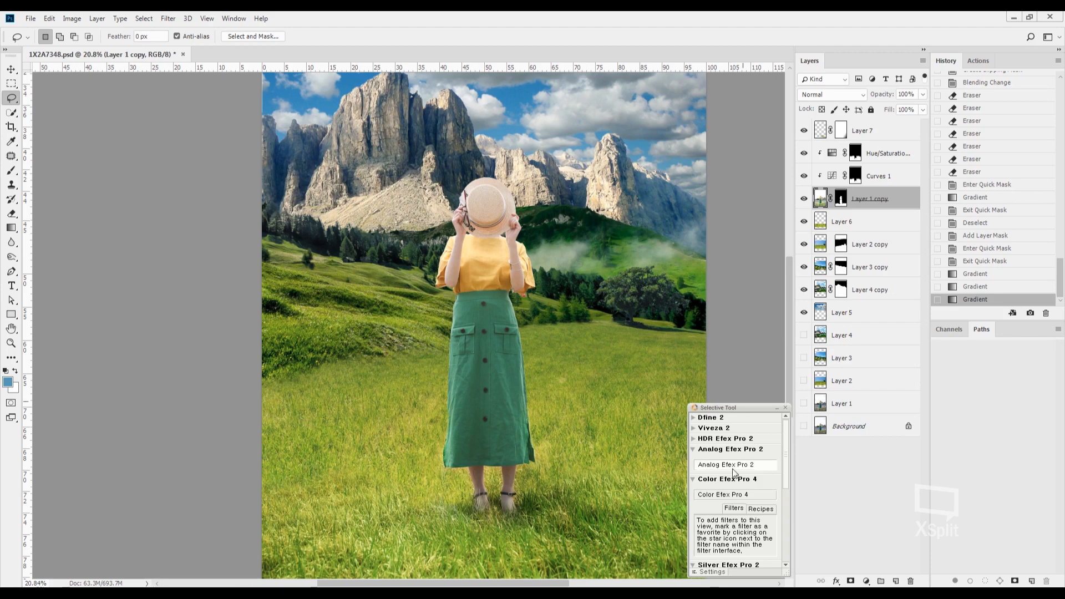
ctrl+click(820, 203)
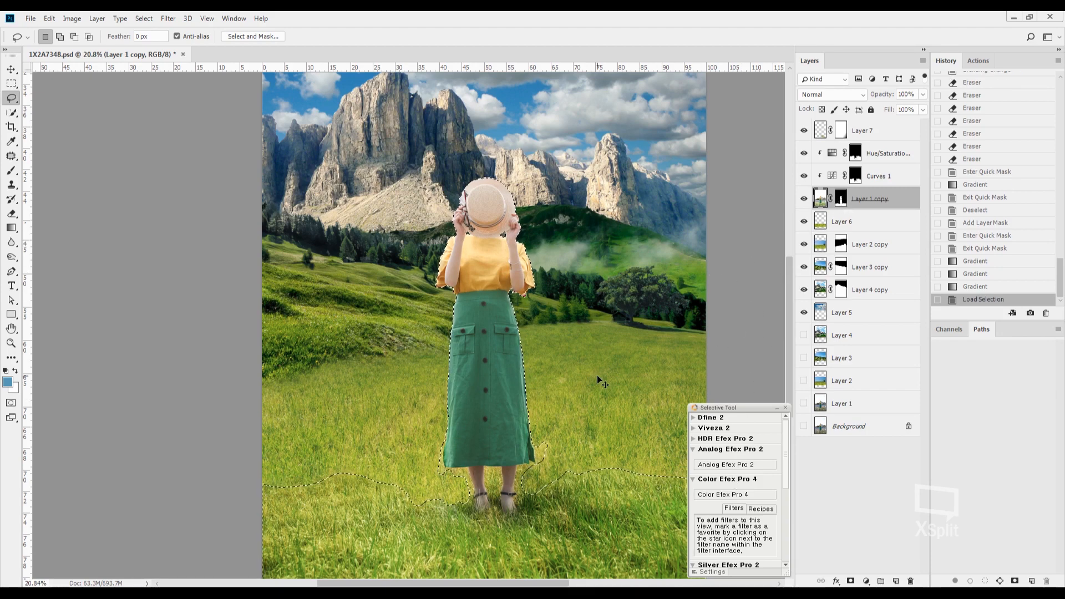
key(ctrl+shift+i)
key(ctrl+shift+i)
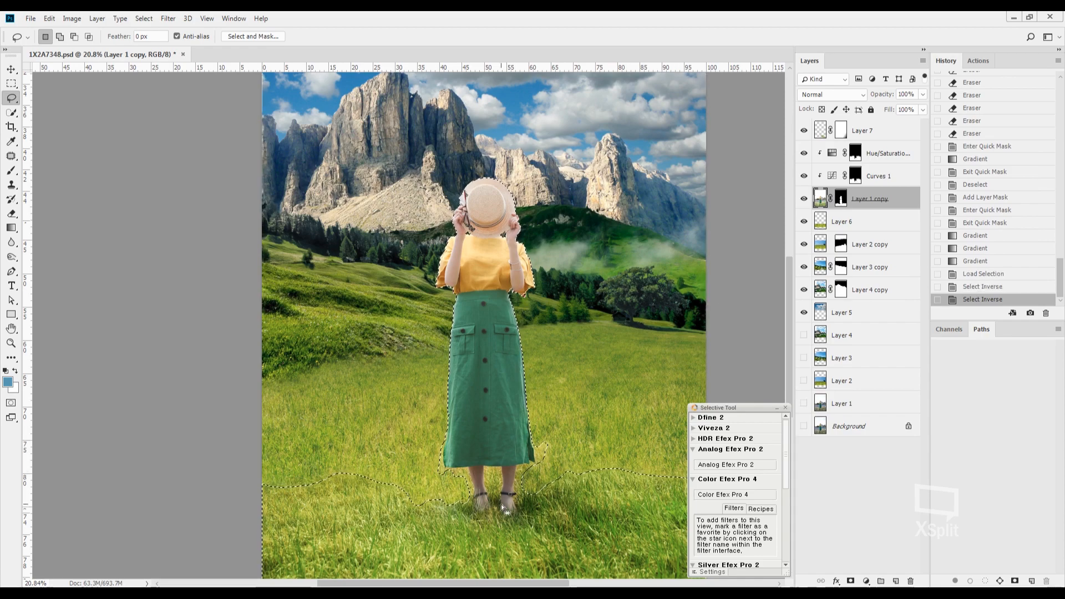
scroll(499, 503, up, 8)
drag(471, 463, 467, 327)
scroll(466, 327, down, 5)
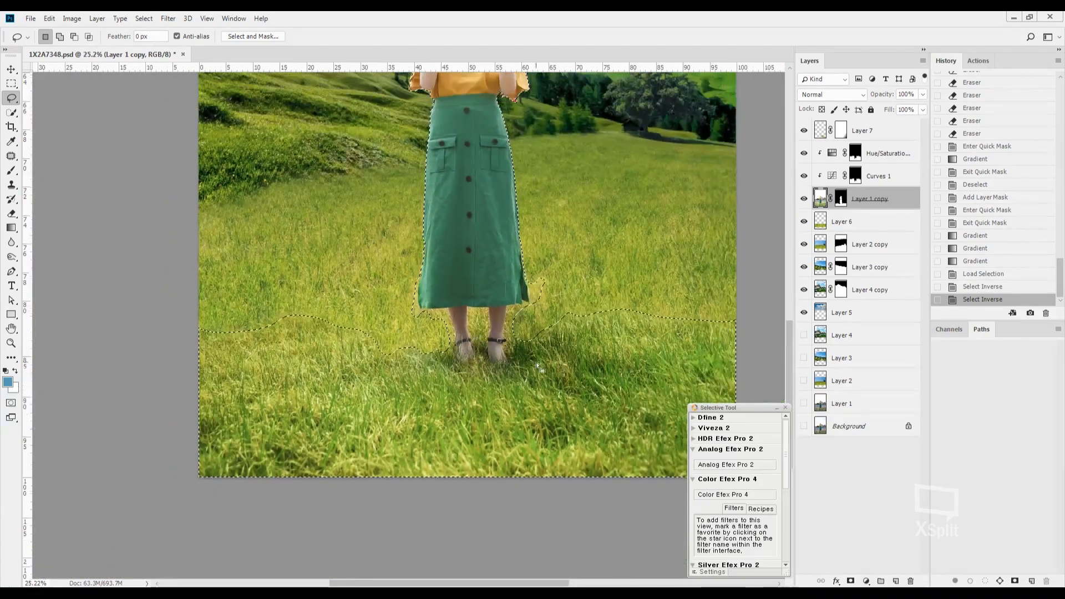
key(ctrl+shift+alt+n)
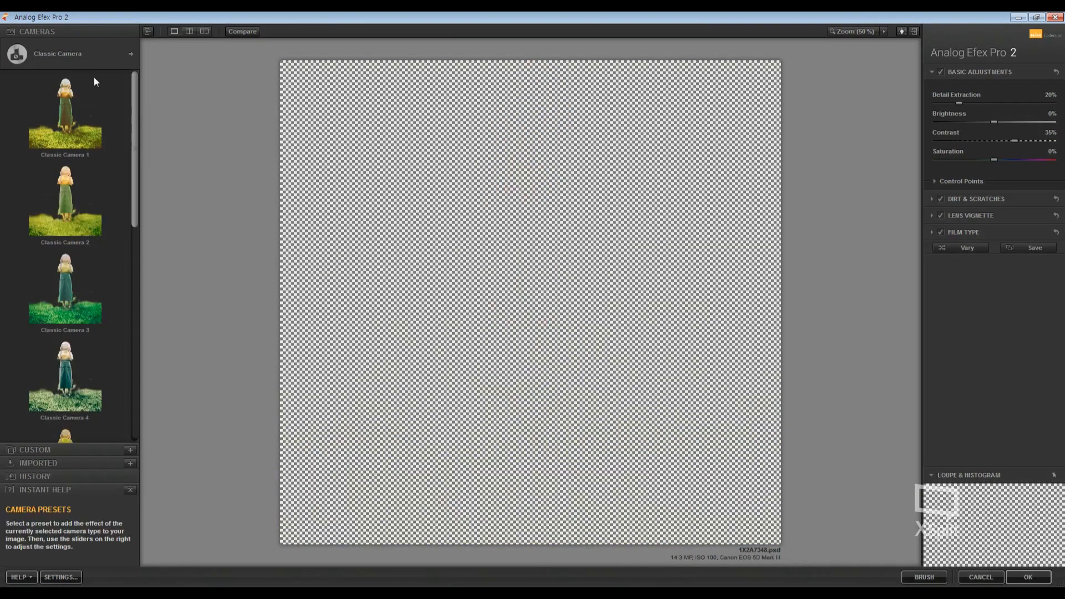
Step: Switch Analog Efex Pro 2 to the Camera Kit and set Contrast to 23% in Basic Adjustments
click(80, 58)
click(188, 94)
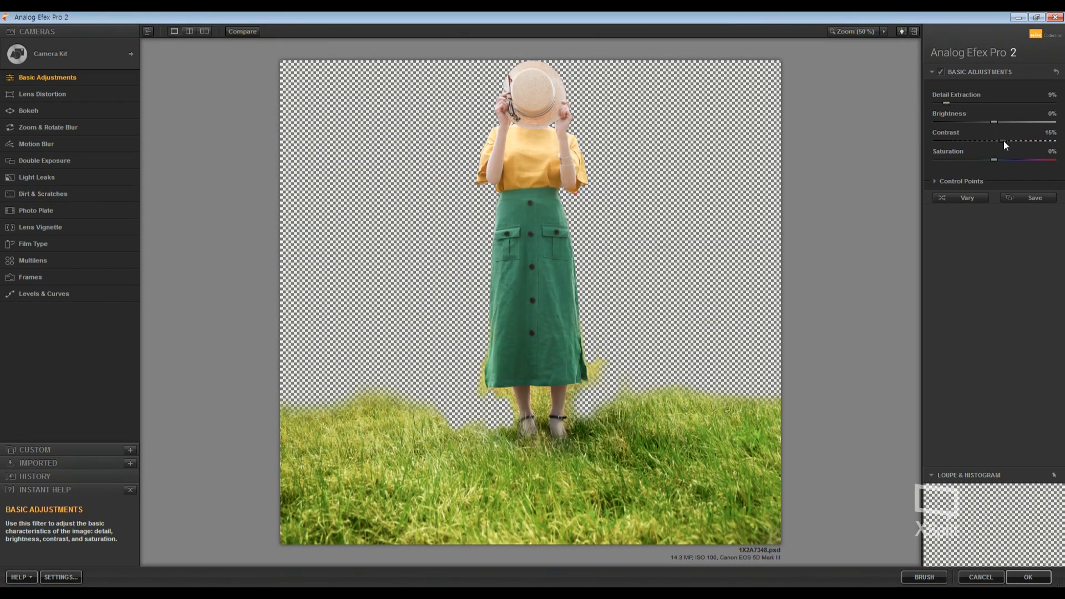
drag(1007, 142, 1009, 142)
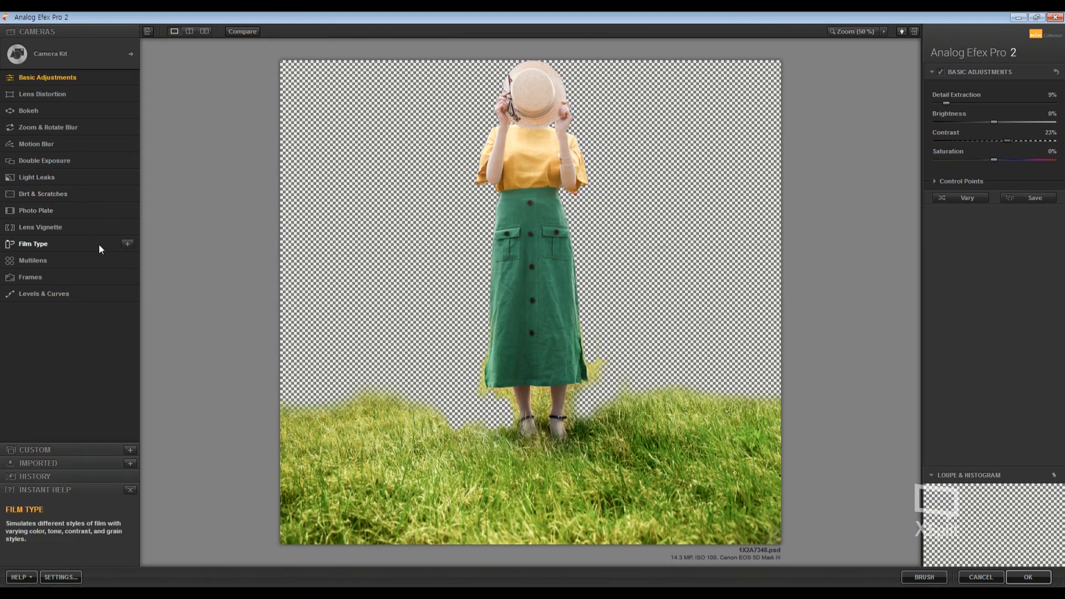
Step: Add the Film Type filter with the first Warm film in the second row, shift it slightly toward Neutral, and apply the effect
click(130, 247)
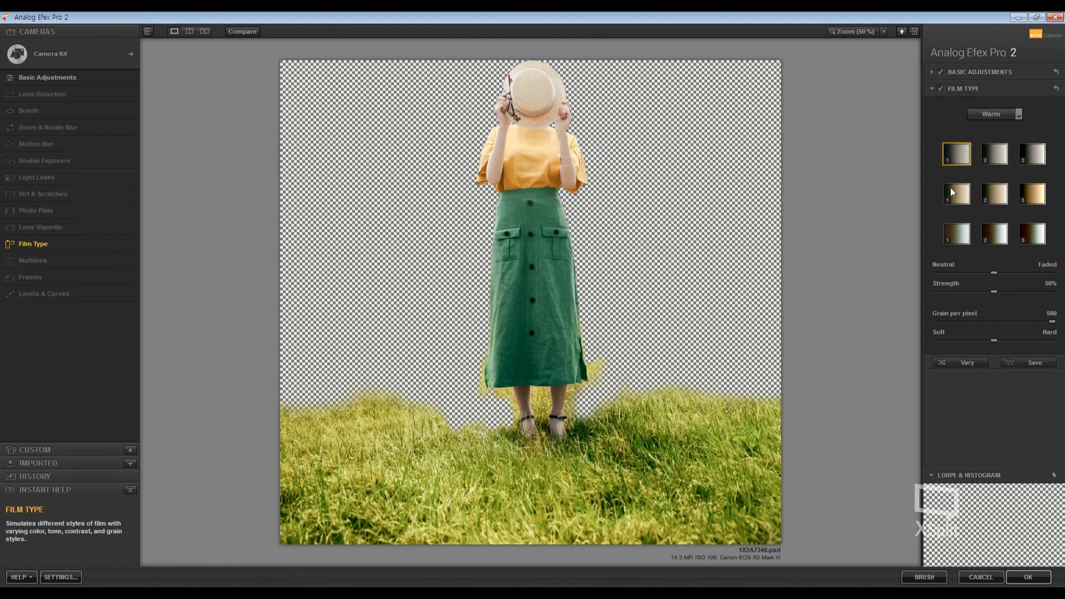
click(966, 195)
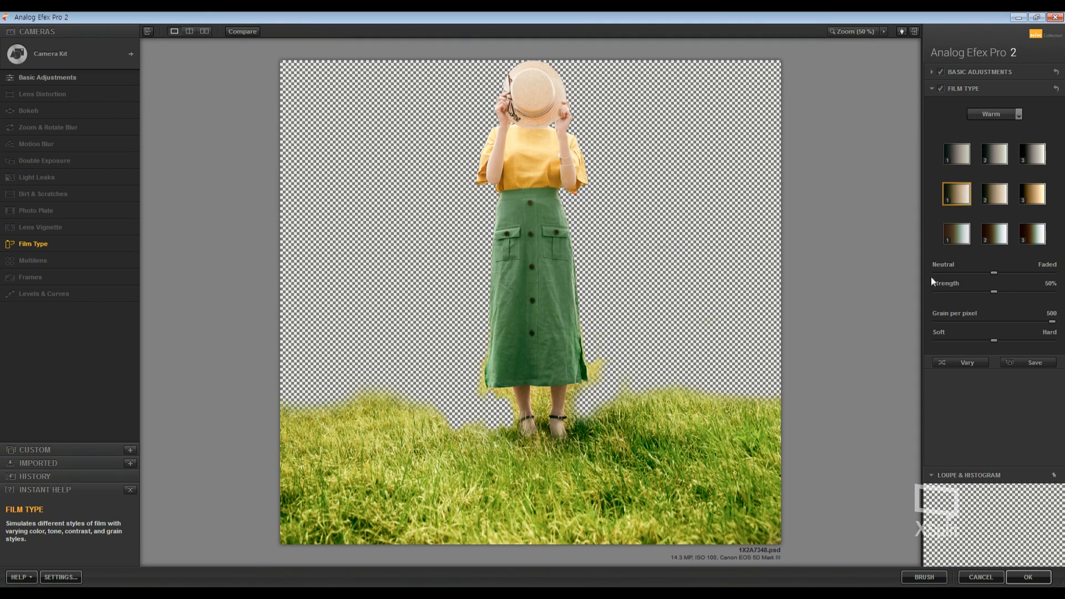
mouse_move(995, 274)
mouse_down()
mouse_move(1016, 275)
mouse_move(979, 278)
mouse_up()
click(1033, 577)
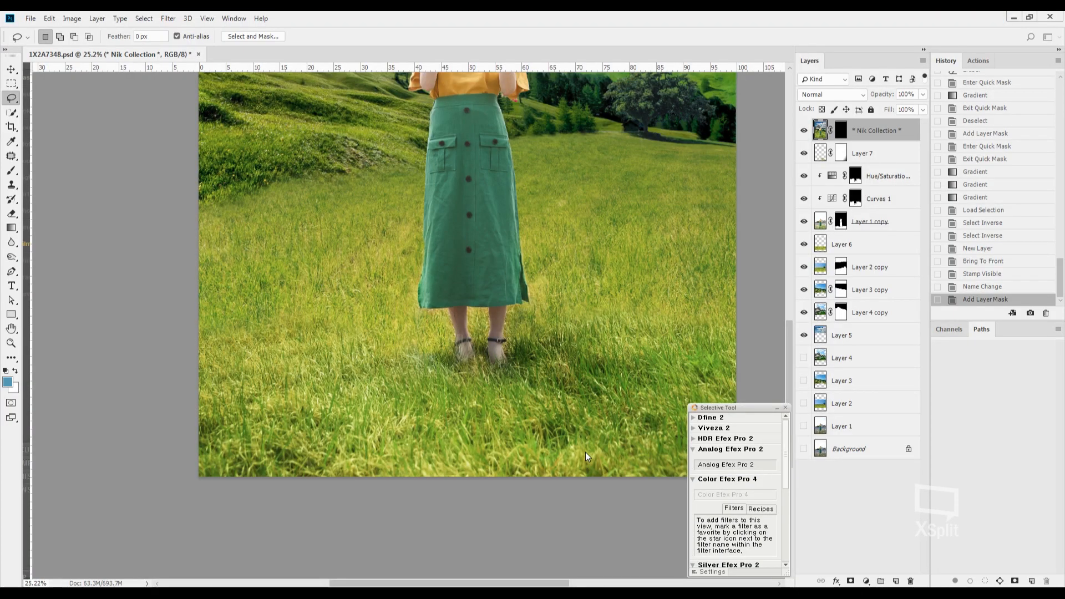
Step: Deselect, and erase the filtered grass around the figure on the Analog Efex Pro 2 layer with a size 500 eraser
key(ctrl+0)
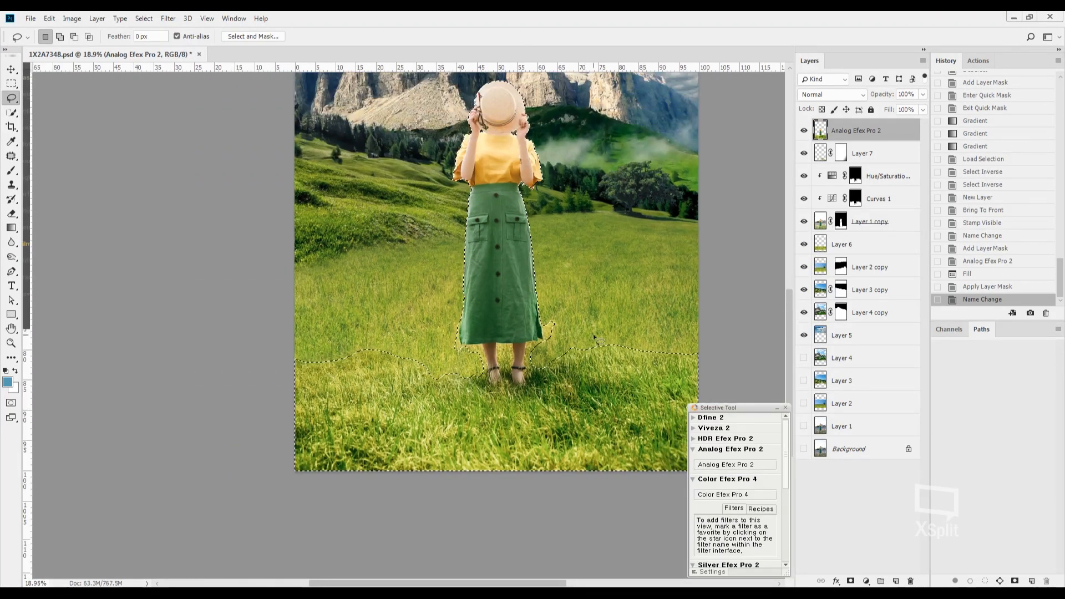
key(ctrl+d)
scroll(563, 371, up, 3)
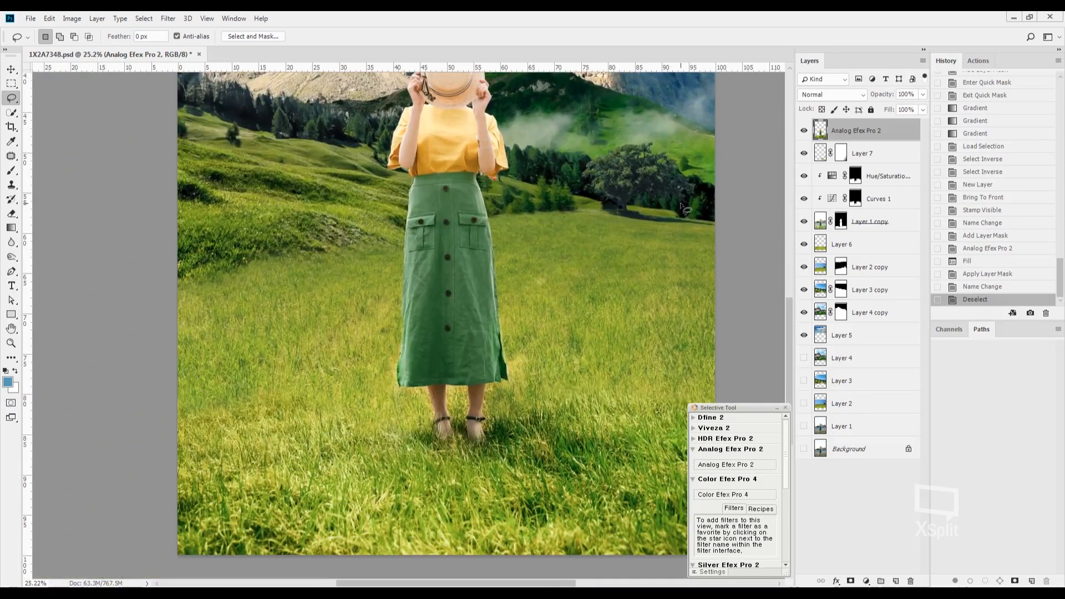
key(e)
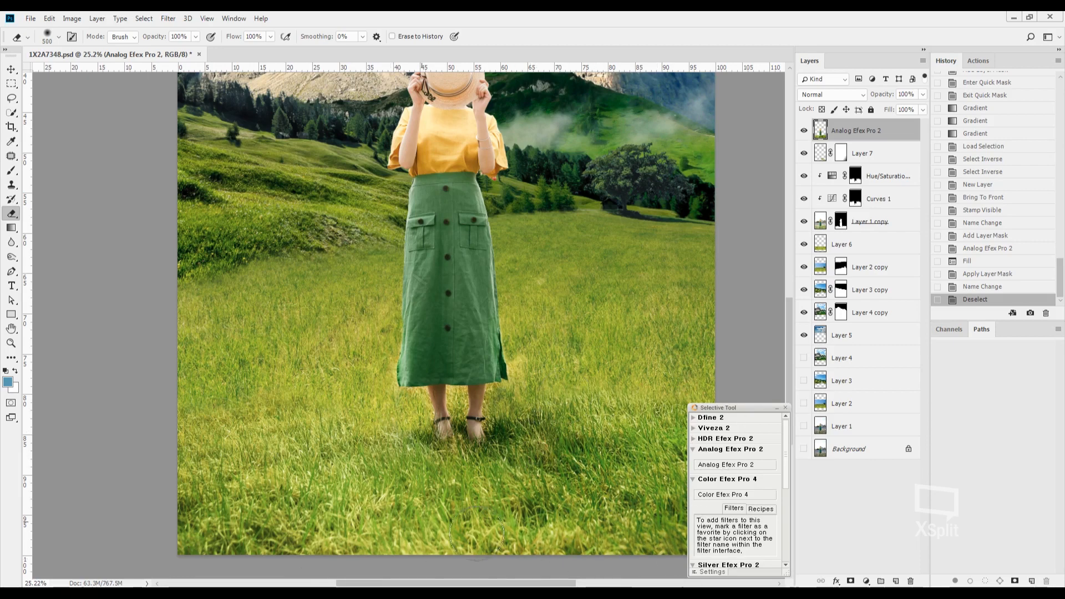
click(182, 477)
scroll(350, 357, down, 4)
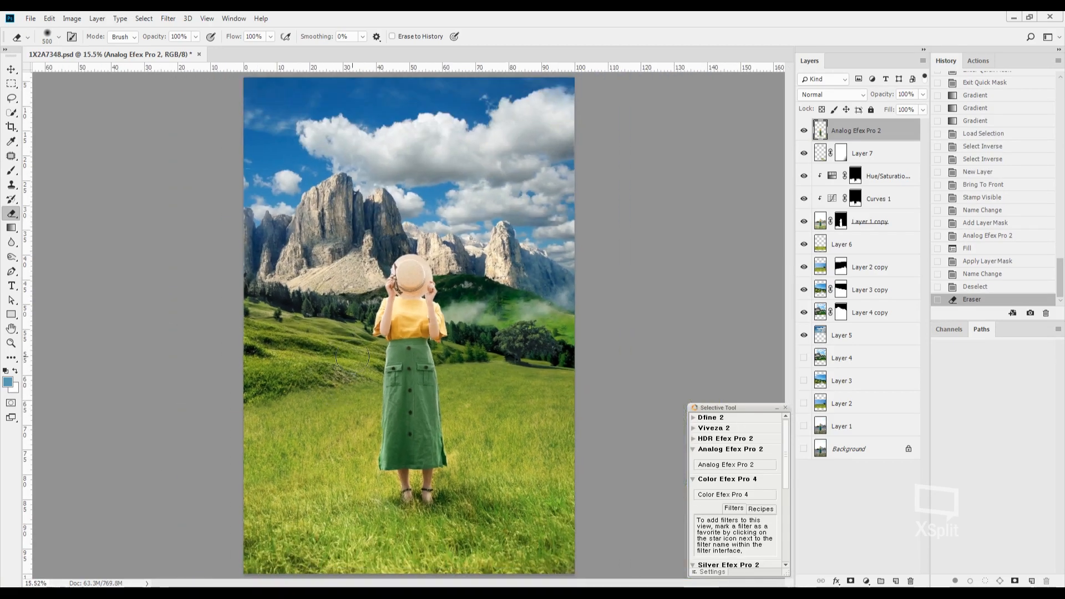
Step: Show only the Analog Efex Pro 2 layer and erase the grass fringe along the skirt's left edge with a size 40 to 50 eraser
key(l)
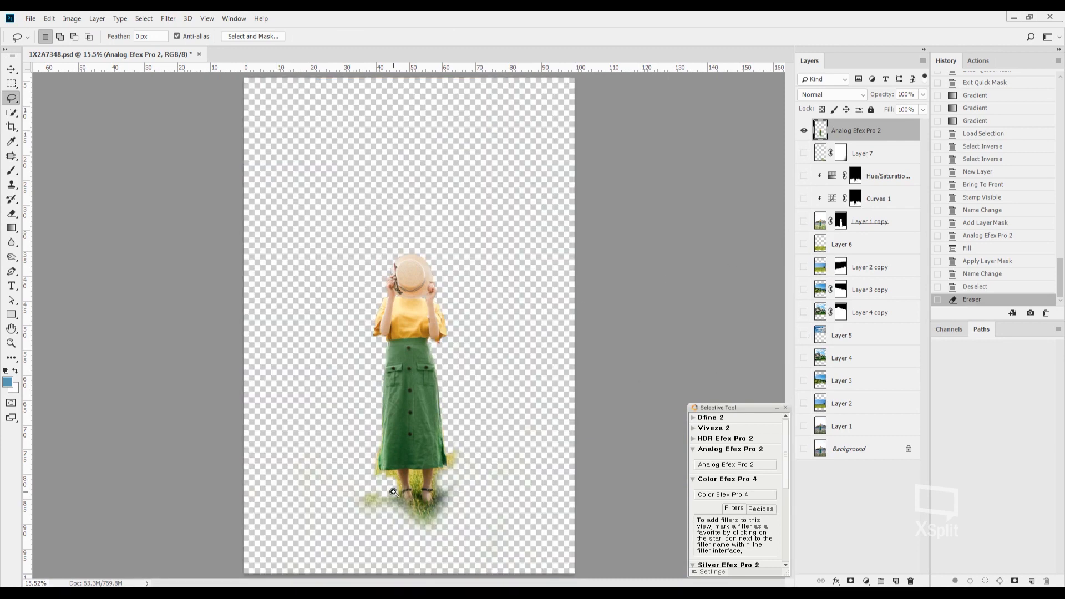
scroll(395, 492, up, 15)
drag(445, 373, 434, 343)
scroll(363, 295, down, 2)
key(w)
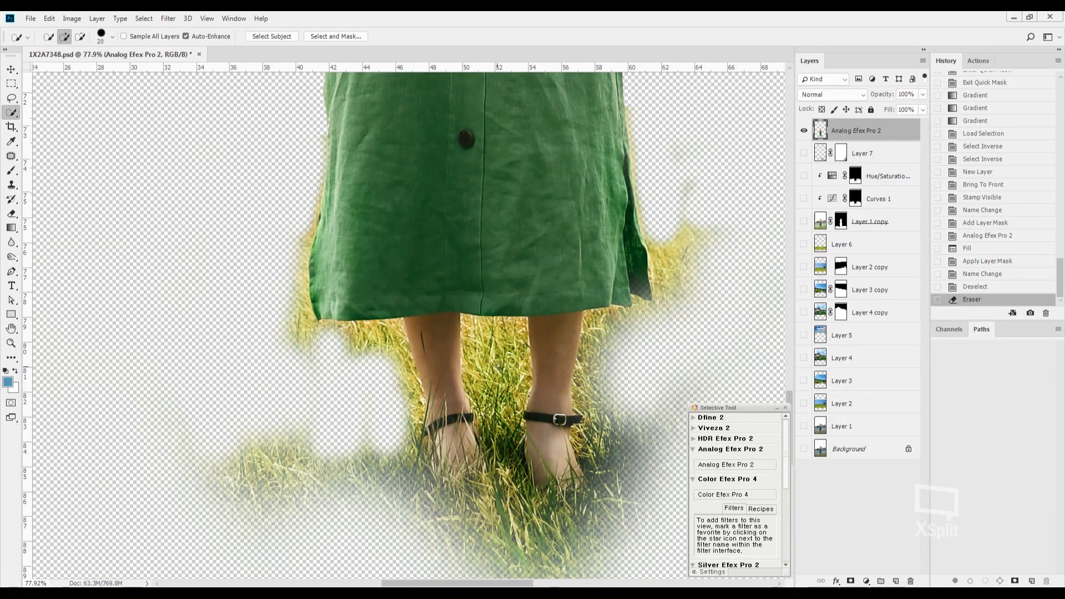
key(e)
key(bracketleft)
key(bracketleft)
key(bracketleft)
key(bracketleft)
key(bracketleft)
key(bracketleft)
key(bracketleft)
key(bracketleft)
key(bracketleft)
key(bracketleft)
key(bracketleft)
key(bracketleft)
key(bracketleft)
key(bracketleft)
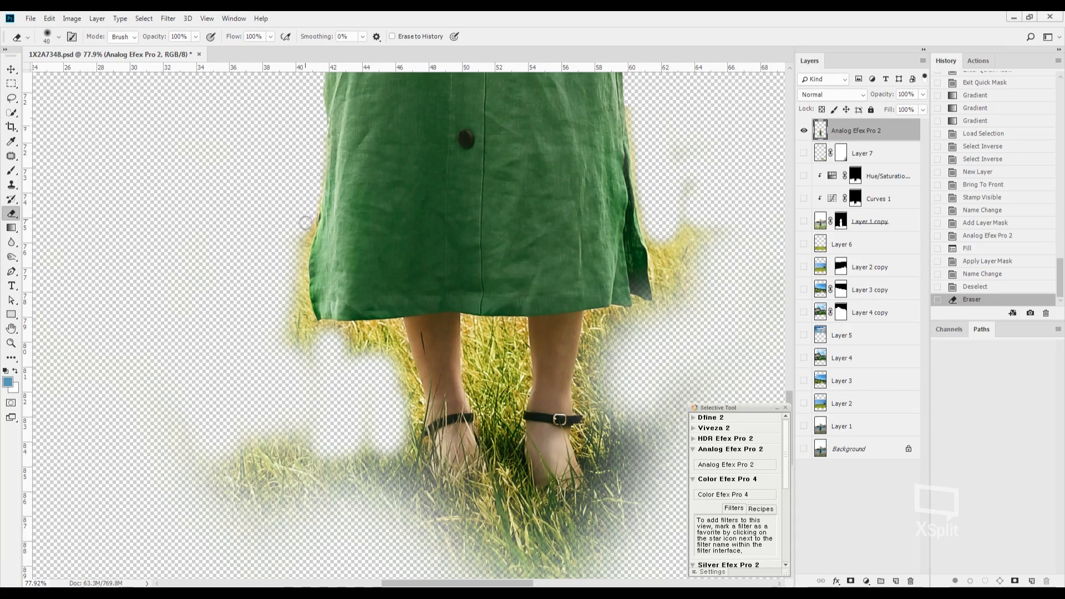
drag(306, 224, 306, 215)
mouse_move(296, 270)
mouse_down()
mouse_move(303, 323)
mouse_move(286, 338)
mouse_move(296, 360)
mouse_up()
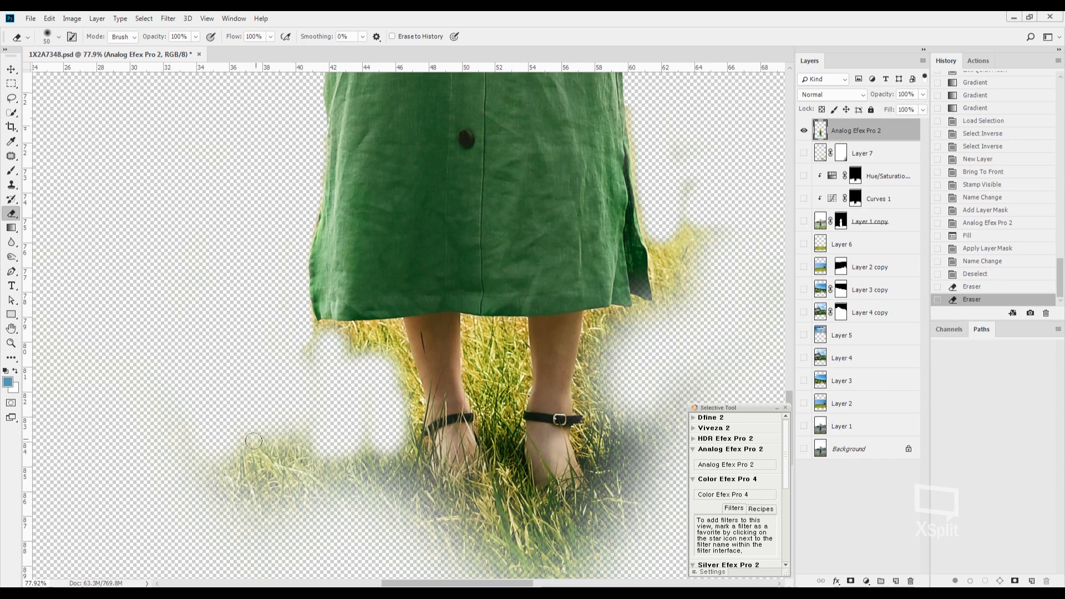
Step: Erase the leftover grass to the left of the left foot with a larger eraser
key(bracketright)
key(bracketright)
key(bracketright)
key(bracketright)
key(bracketright)
key(bracketright)
key(bracketright)
mouse_move(208, 470)
mouse_down()
mouse_move(254, 493)
mouse_move(276, 426)
mouse_move(354, 523)
mouse_move(358, 463)
mouse_move(371, 491)
mouse_move(310, 386)
mouse_up()
Step: Erase a thin strip of grass under the skirt's left hem and down the left leg's outer edge with a small eraser
key(bracketleft)
key(bracketleft)
key(bracketleft)
key(bracketleft)
key(bracketleft)
key(bracketleft)
key(bracketleft)
key(bracketleft)
mouse_move(299, 331)
mouse_down()
mouse_move(308, 343)
mouse_move(322, 335)
mouse_move(309, 317)
mouse_move(318, 330)
mouse_move(386, 328)
mouse_move(365, 357)
mouse_move(396, 320)
mouse_up()
key(ctrl+z)
key(bracketright)
click(272, 331)
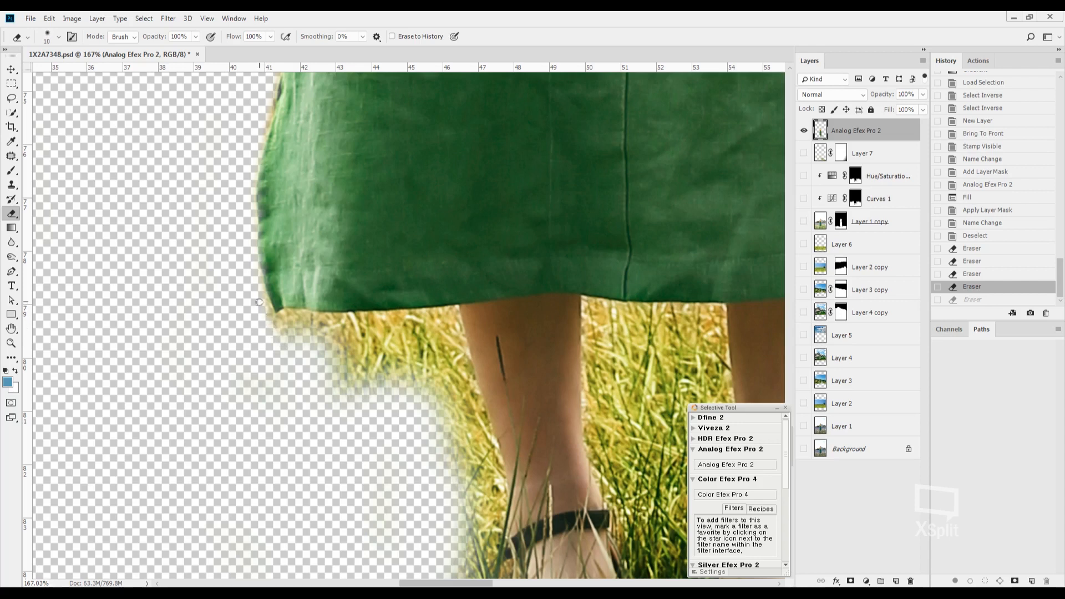
mouse_move(265, 311)
mouse_down()
mouse_move(361, 339)
mouse_move(341, 324)
mouse_move(448, 318)
mouse_move(464, 407)
mouse_up()
key(bracketright)
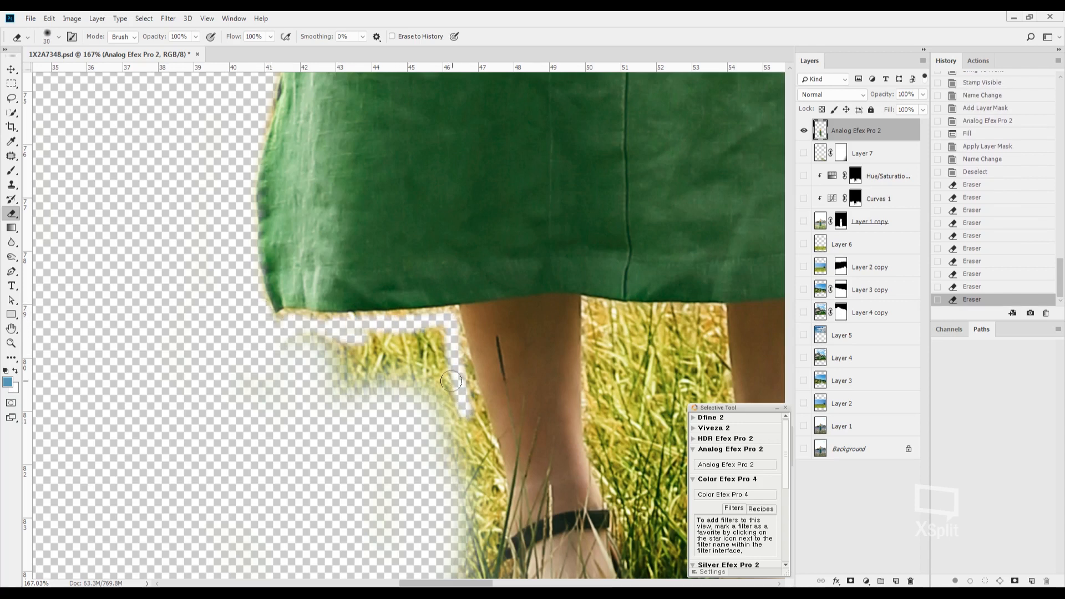
key(bracketleft)
mouse_move(453, 336)
mouse_down()
mouse_move(469, 421)
mouse_move(496, 480)
mouse_move(496, 530)
mouse_up()
Step: Clear the remaining grass patch between the skirt's left hem and the left ankle with an enlarged eraser
drag(494, 568, 485, 338)
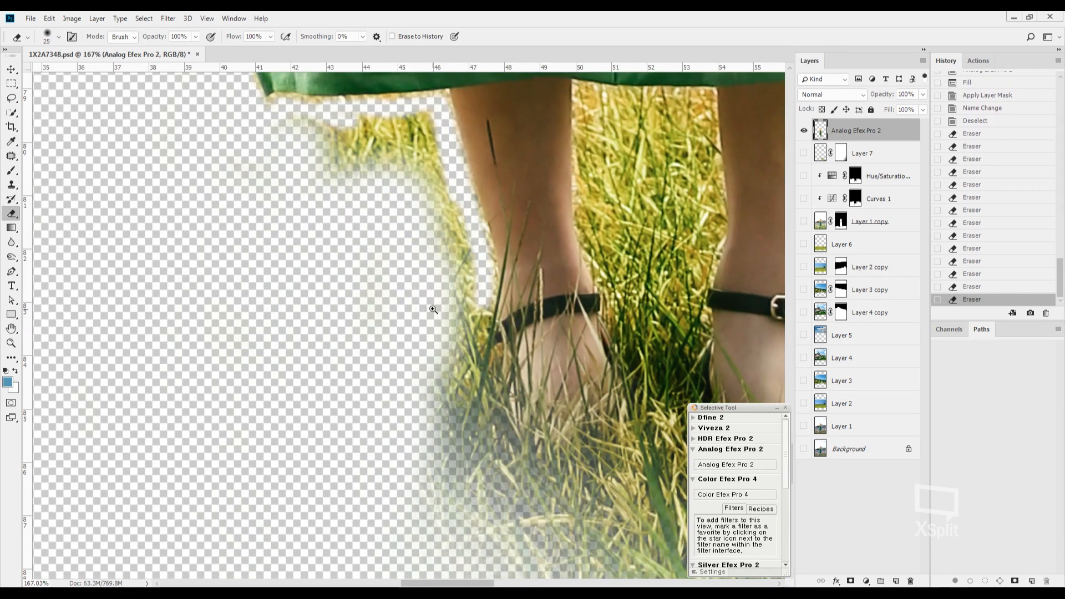
scroll(414, 317, down, 2)
key(bracketright)
key(bracketright)
key(bracketright)
key(bracketright)
mouse_move(329, 216)
mouse_down()
mouse_move(411, 203)
mouse_move(447, 338)
mouse_up()
key(bracketright)
key(bracketright)
key(bracketright)
key(bracketright)
drag(391, 247, 432, 258)
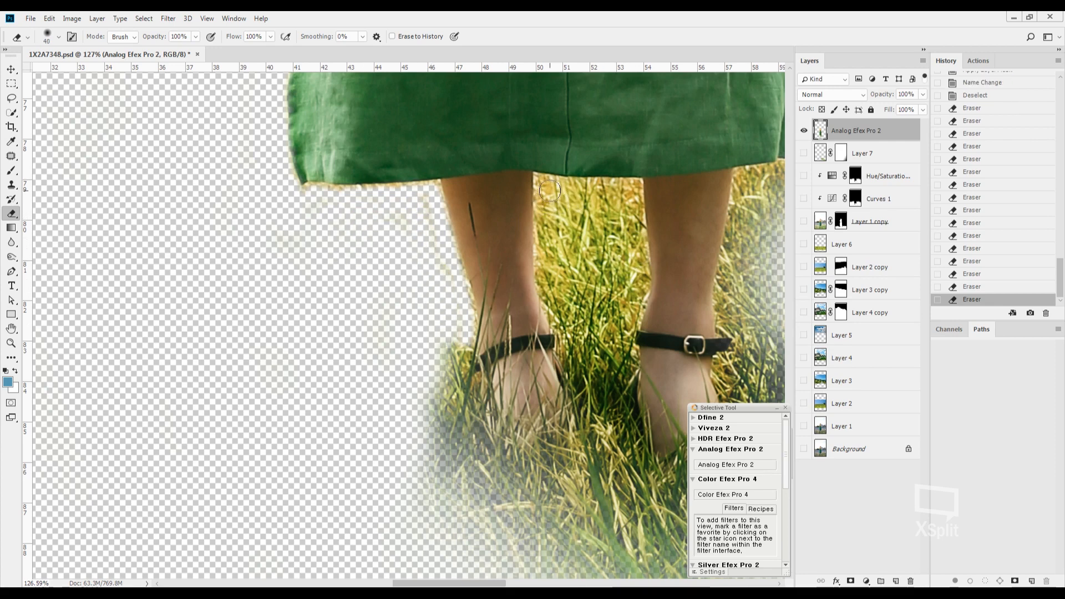
Step: Erase the grass between the two legs below the skirt hem
drag(550, 191, 572, 300)
key(bracketright)
key(bracketright)
mouse_move(583, 222)
mouse_down()
mouse_move(587, 292)
mouse_move(609, 236)
mouse_move(624, 270)
mouse_up()
key(bracketleft)
key(bracketleft)
key(bracketleft)
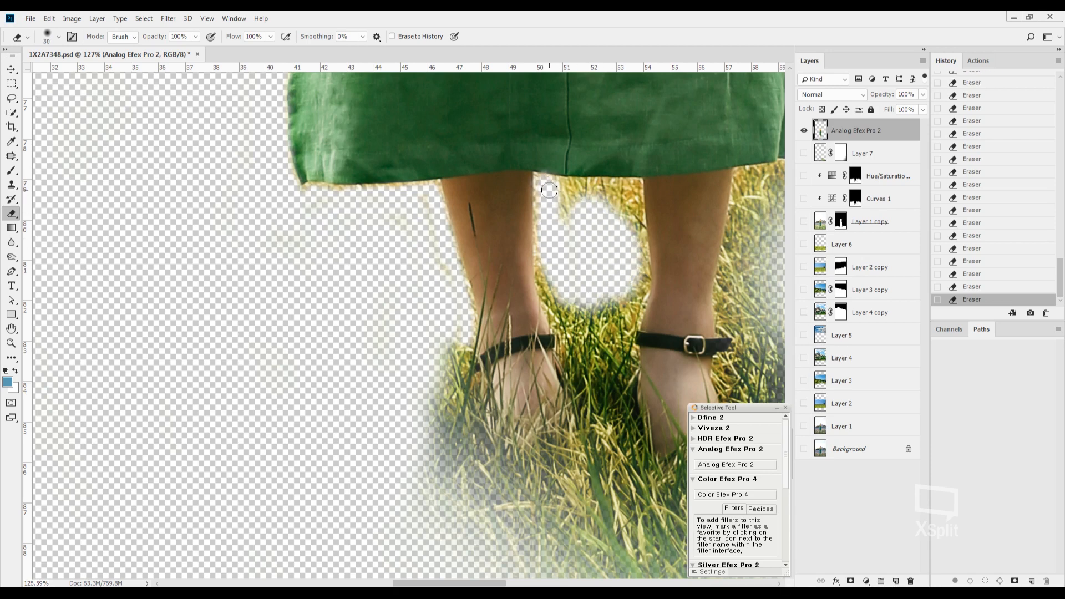
mouse_move(550, 191)
mouse_down()
mouse_move(631, 193)
mouse_move(635, 251)
mouse_move(629, 207)
mouse_move(561, 214)
mouse_up()
Step: Erase the grass along the right leg's outer edge and under the skirt's right hem with a size 50 eraser
scroll(554, 231, right, 5)
key(bracketright)
key(bracketright)
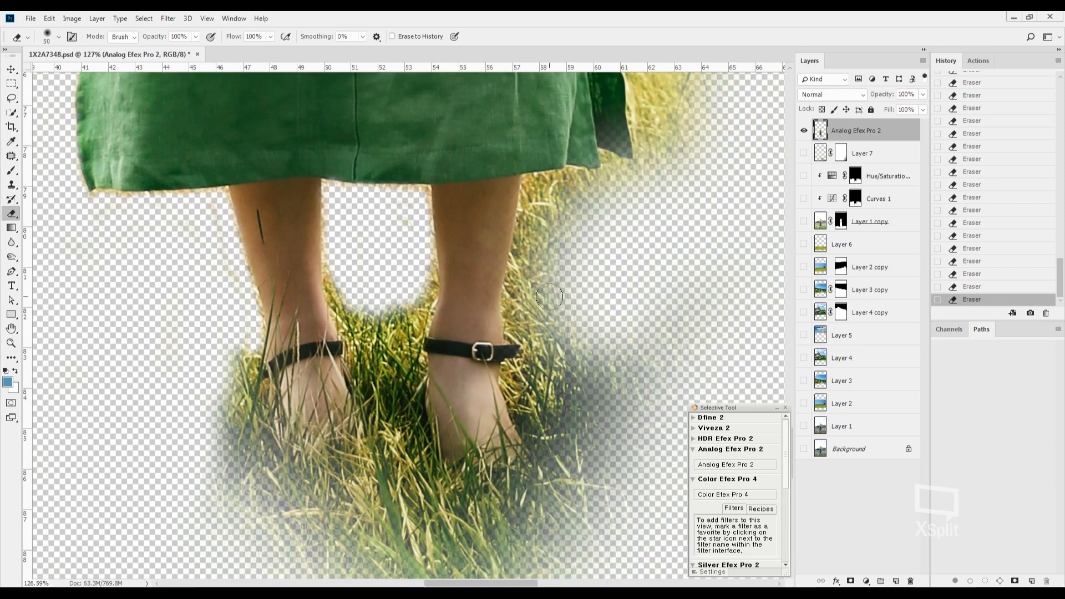
mouse_move(543, 295)
mouse_down()
mouse_move(557, 228)
mouse_move(538, 271)
mouse_move(546, 190)
mouse_move(592, 187)
mouse_up()
Step: Erase the yellow grass beside the skirt's right slit, starting along its edge with a size 15 eraser and enlarging it outward
key(bracketleft)
key(bracketleft)
key(bracketleft)
scroll(593, 187, up, 4)
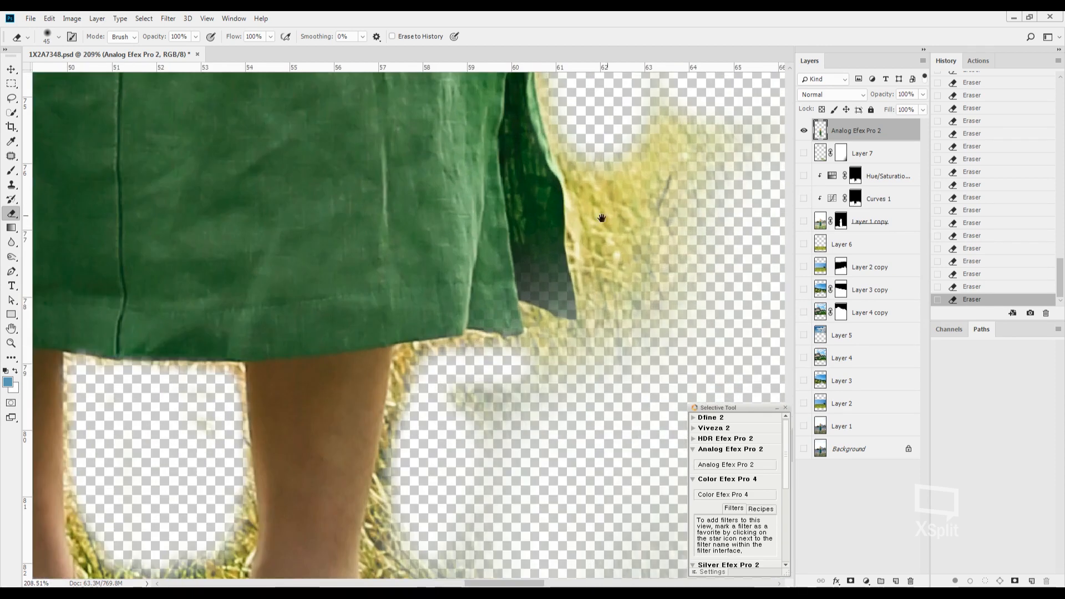
key(bracketleft)
key(bracketleft)
key(bracketleft)
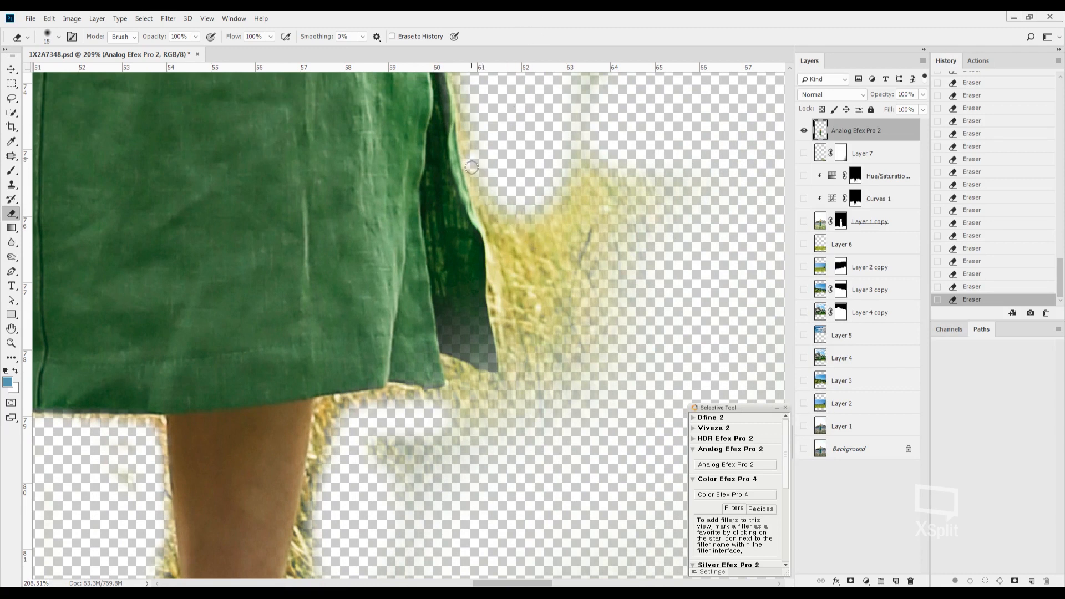
mouse_move(493, 242)
mouse_down()
mouse_move(508, 380)
mouse_move(529, 397)
mouse_move(516, 186)
mouse_move(532, 343)
mouse_move(555, 327)
mouse_move(589, 175)
mouse_move(625, 118)
mouse_move(622, 230)
mouse_up()
key(bracketright)
scroll(597, 289, down, 5)
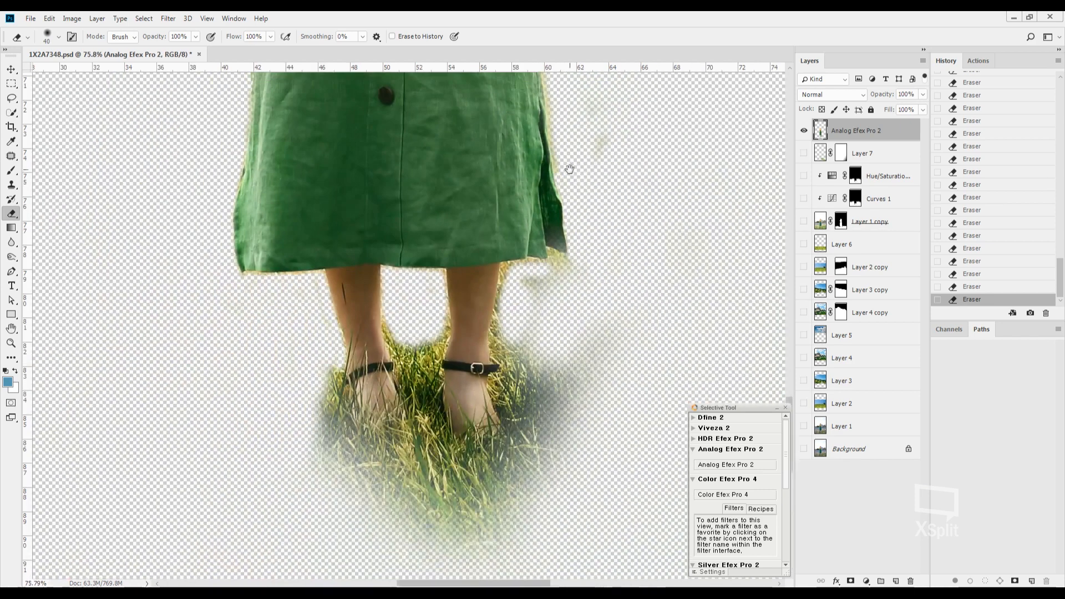
Step: Erase the red flower remnants below the right elbow and sleeve with a small eraser
drag(542, 240, 535, 333)
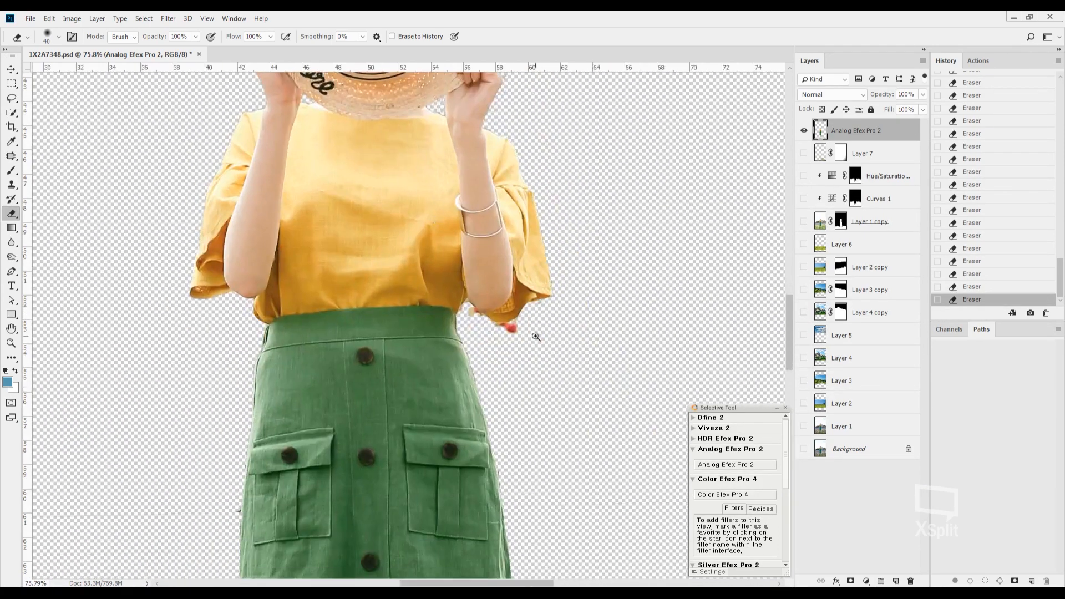
scroll(505, 336, up, 5)
scroll(493, 346, up, 3)
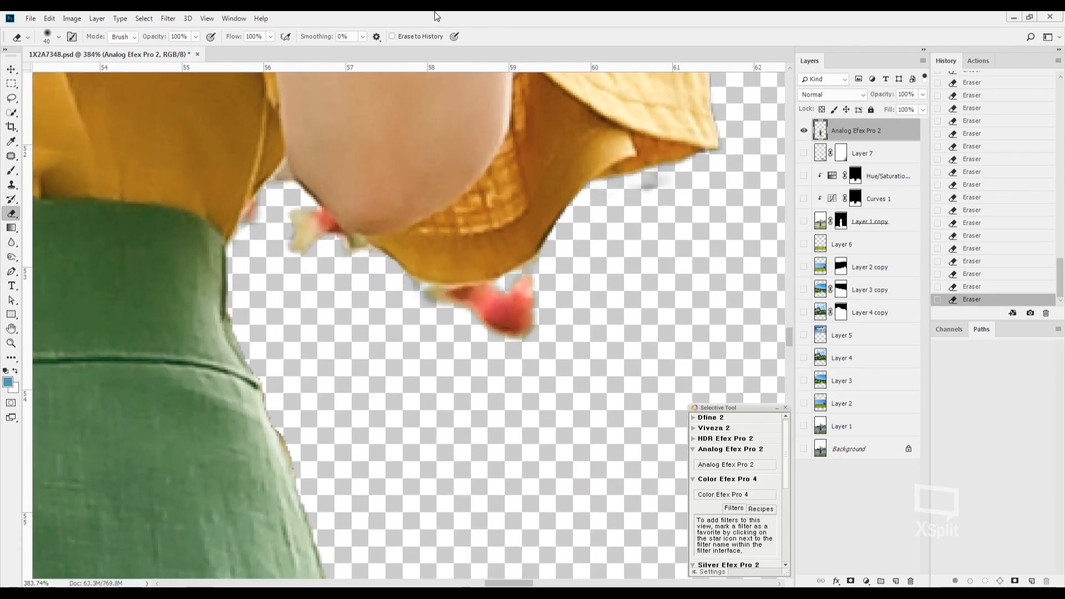
key(bracketleft)
key(bracketleft)
key(bracketleft)
key(bracketleft)
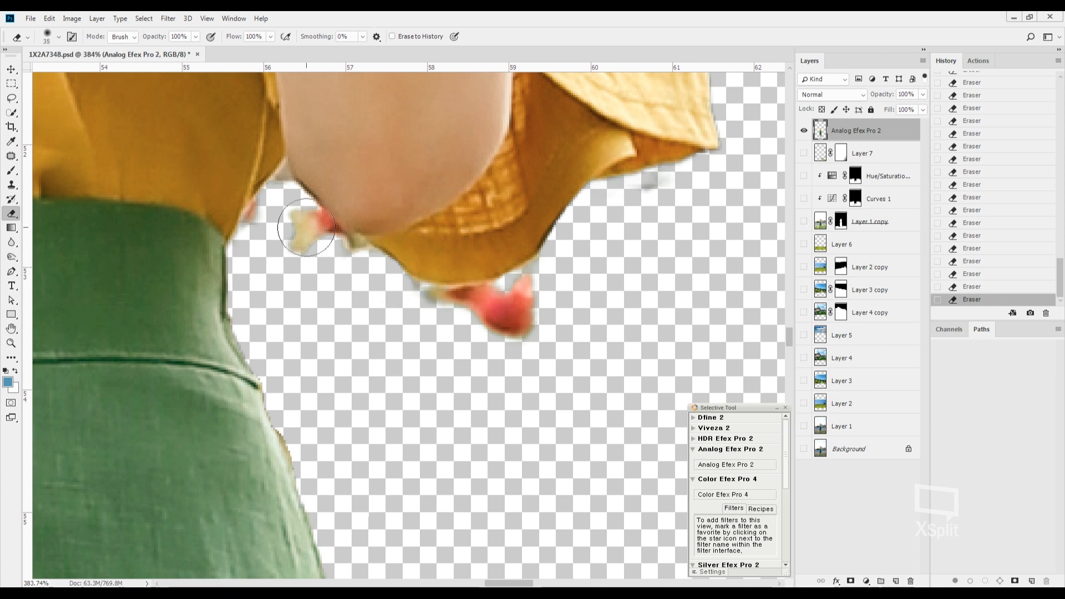
mouse_move(285, 219)
mouse_down()
mouse_move(313, 244)
mouse_move(359, 249)
mouse_move(263, 216)
mouse_move(309, 207)
mouse_move(293, 186)
mouse_move(347, 243)
mouse_up()
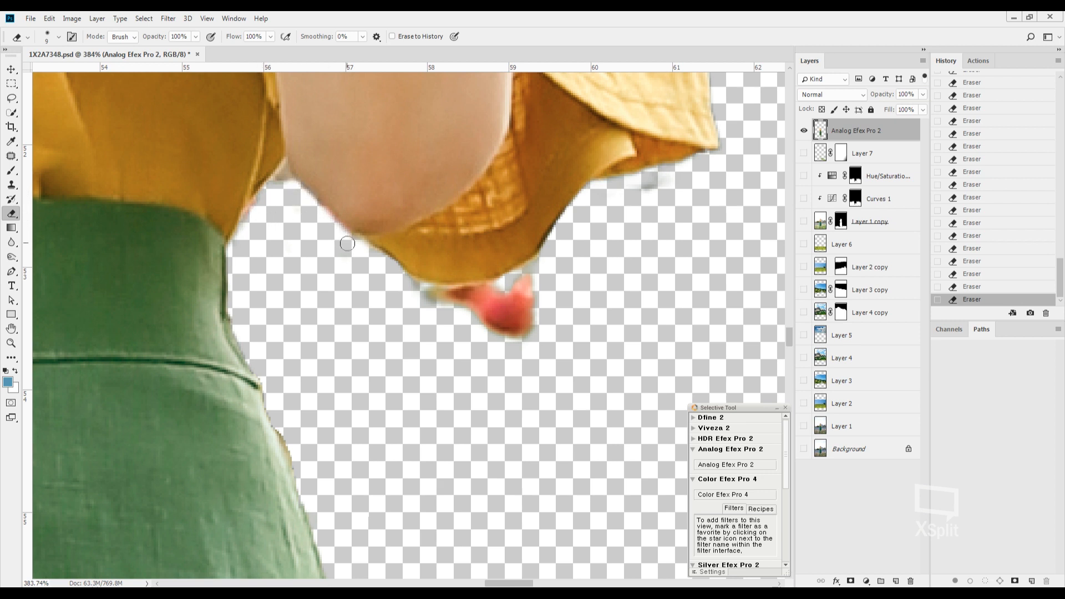
mouse_move(424, 297)
mouse_down()
mouse_move(510, 305)
mouse_move(532, 292)
mouse_move(446, 300)
mouse_move(533, 292)
mouse_move(506, 294)
mouse_move(541, 331)
mouse_move(520, 338)
mouse_move(543, 289)
mouse_up()
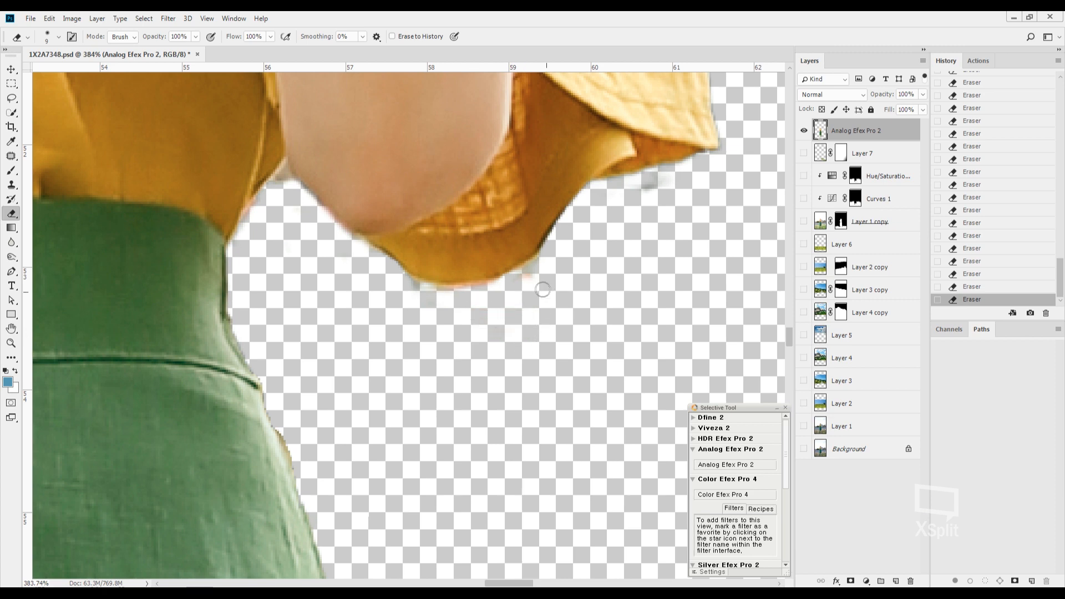
Step: Fit the image in view and make the layers from Layer 7 down to Layer 5 visible again
key(ctrl+0)
key(l)
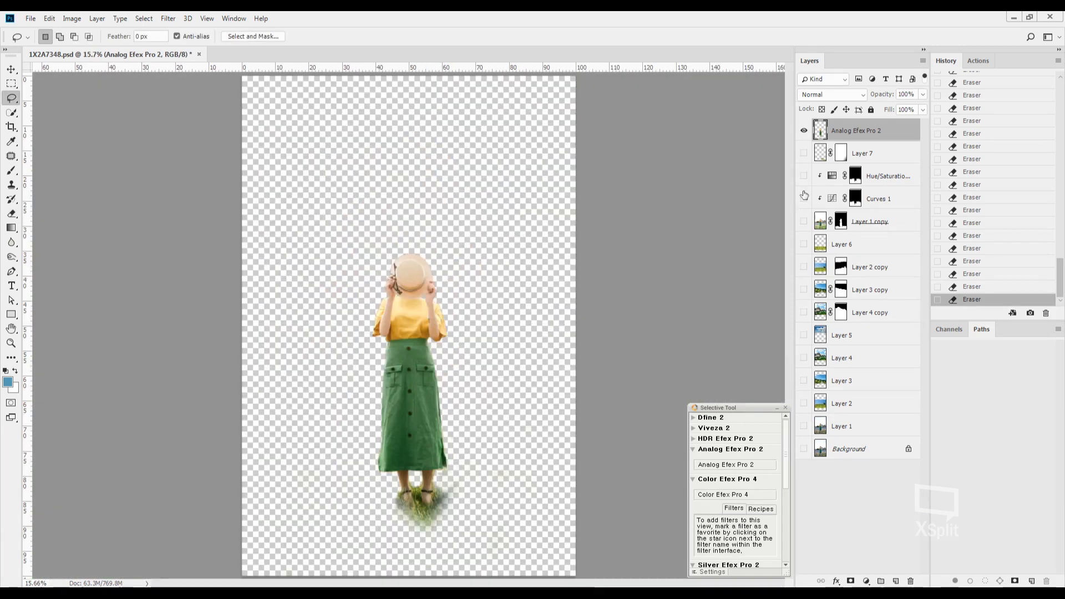
drag(803, 244, 803, 312)
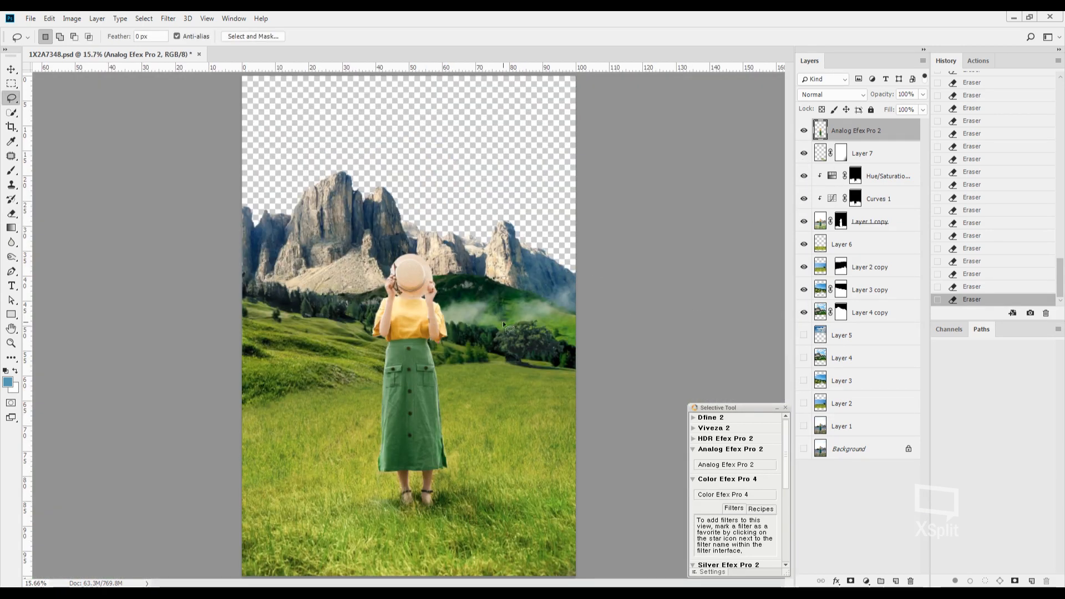
click(804, 335)
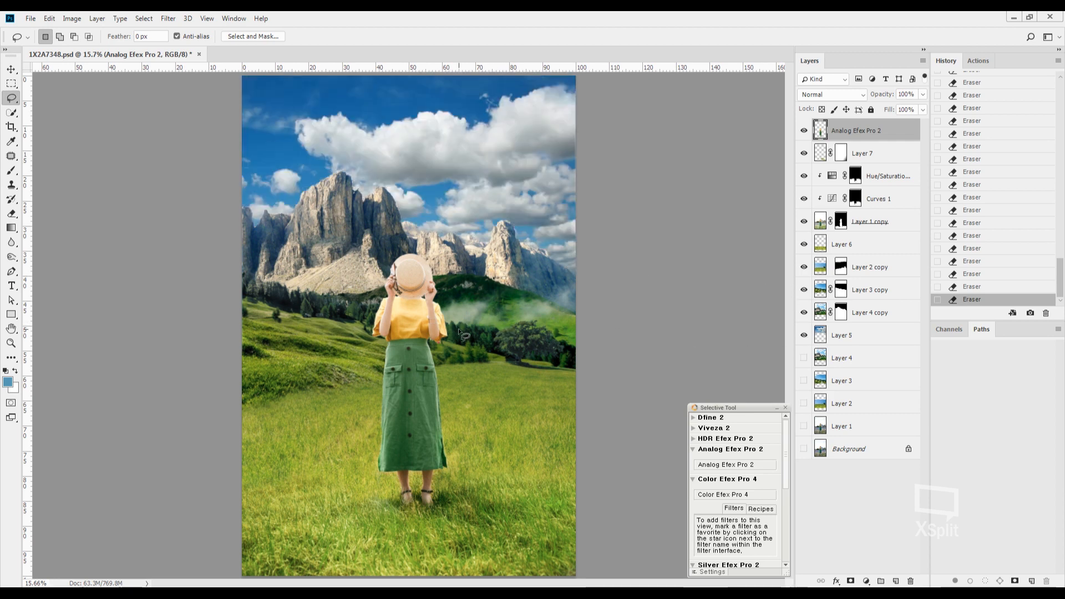
Step: Apply the Camera Raw Filter to the Analog Efex Pro 2 layer with Temperature +13 and Exposure -0.10
scroll(466, 333, up, 3)
scroll(478, 314, down, 2)
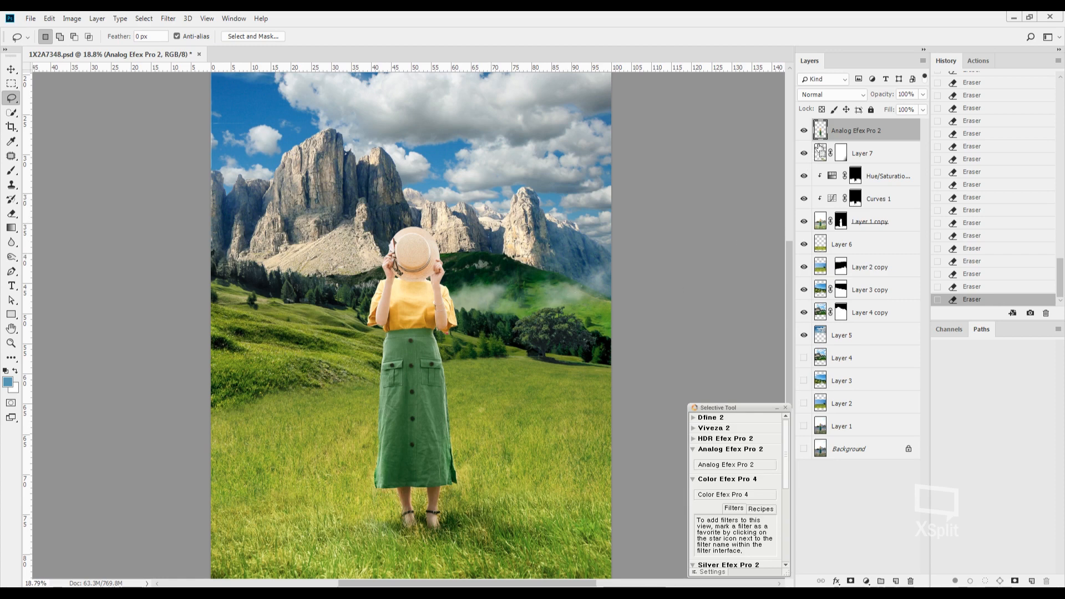
key(ctrl+shift+a)
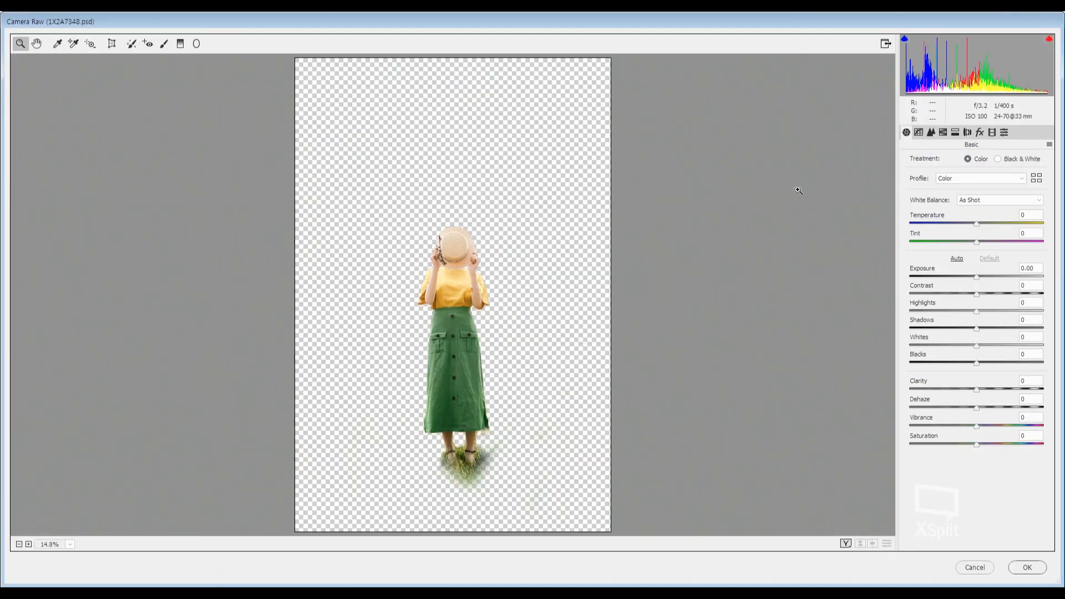
click(985, 224)
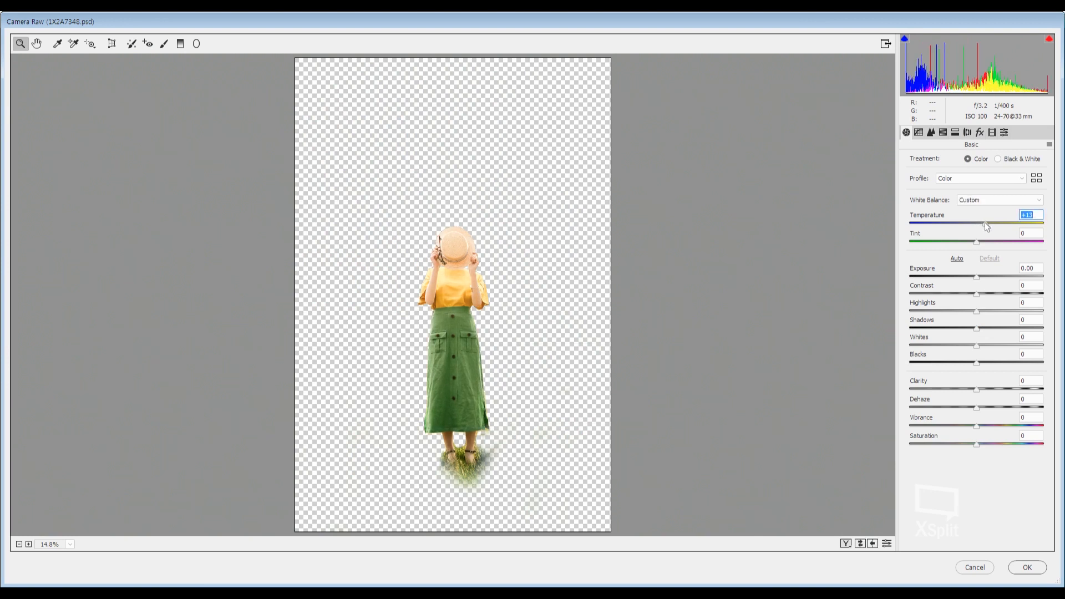
click(974, 274)
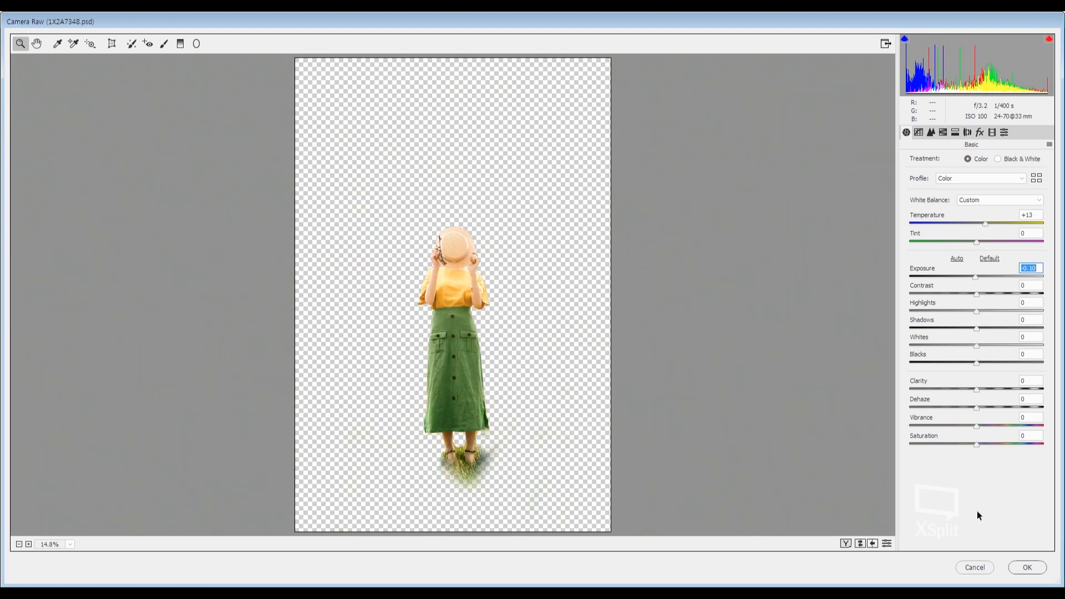
click(1029, 567)
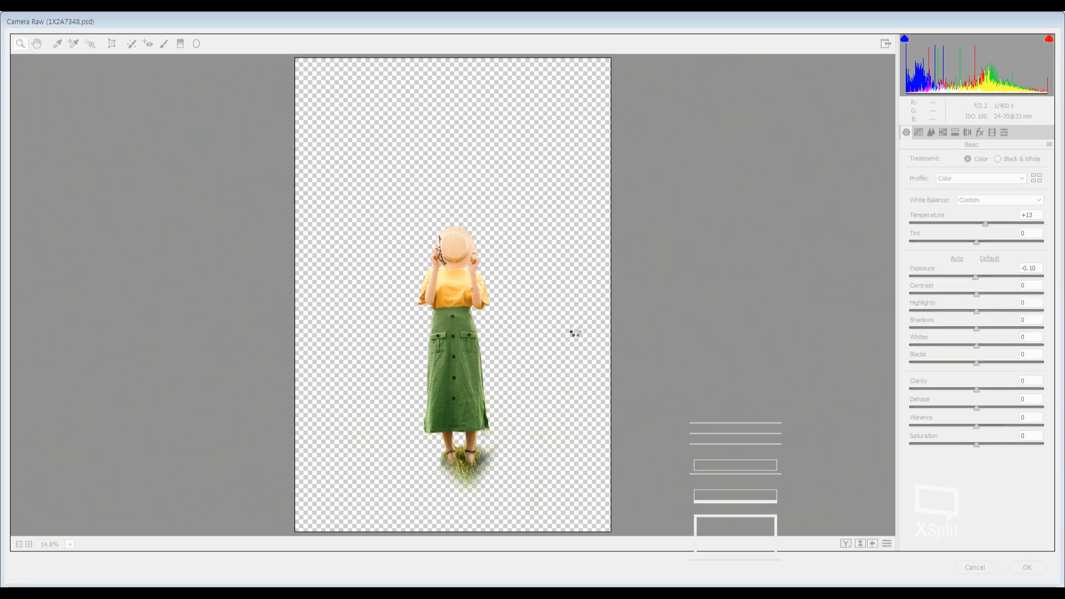
scroll(456, 359, up, 2)
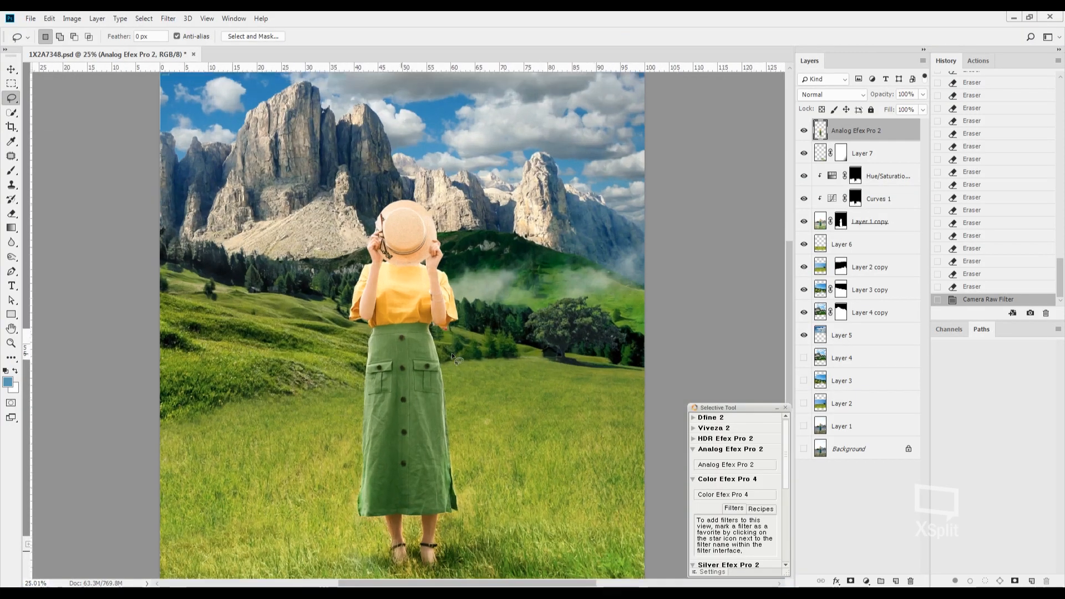
Step: Undo the last Camera Raw filter on the Analog Efex Pro 2 layer
scroll(456, 359, down, 1)
scroll(454, 358, down, 3)
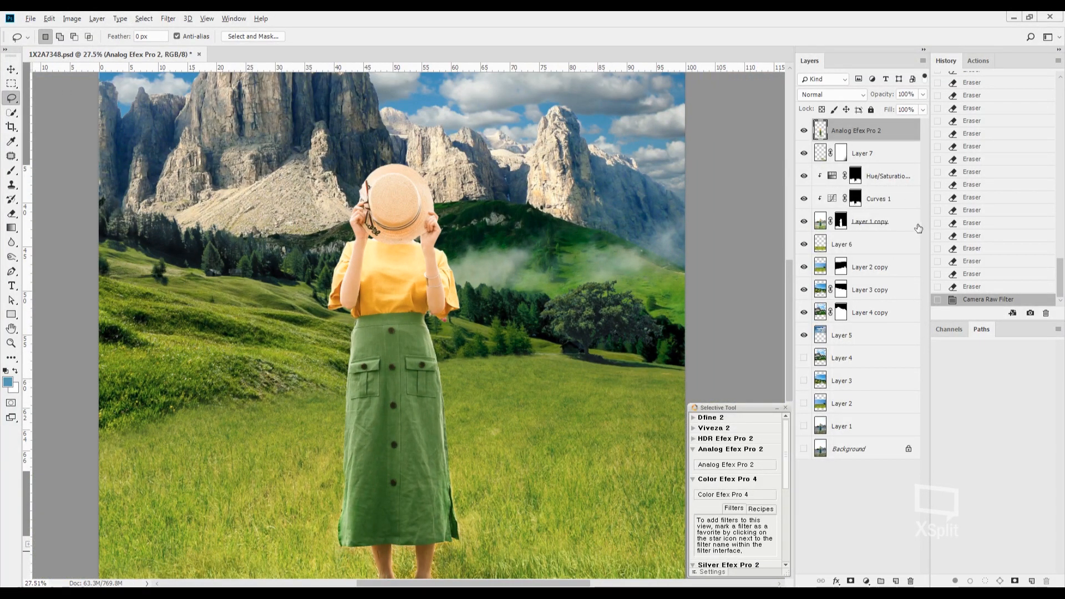
key(ctrl+z)
scroll(460, 307, down, 3)
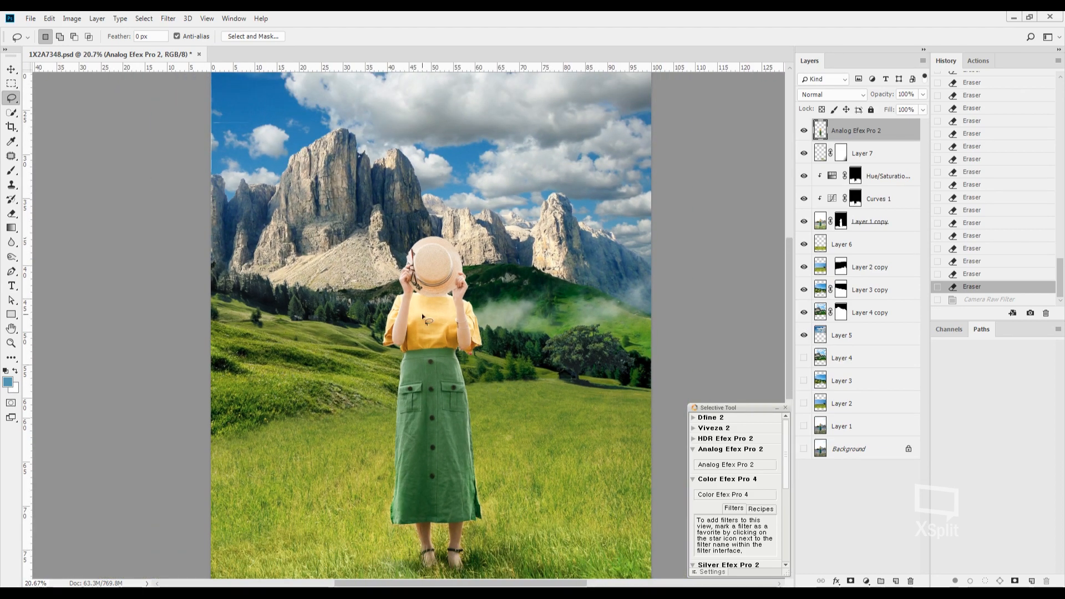
Step: Paint a Quick Mask over the woman's hat, blouse and the middle of her skirt with a soft 400 px brush
scroll(443, 332, up, 4)
key(q)
key(b)
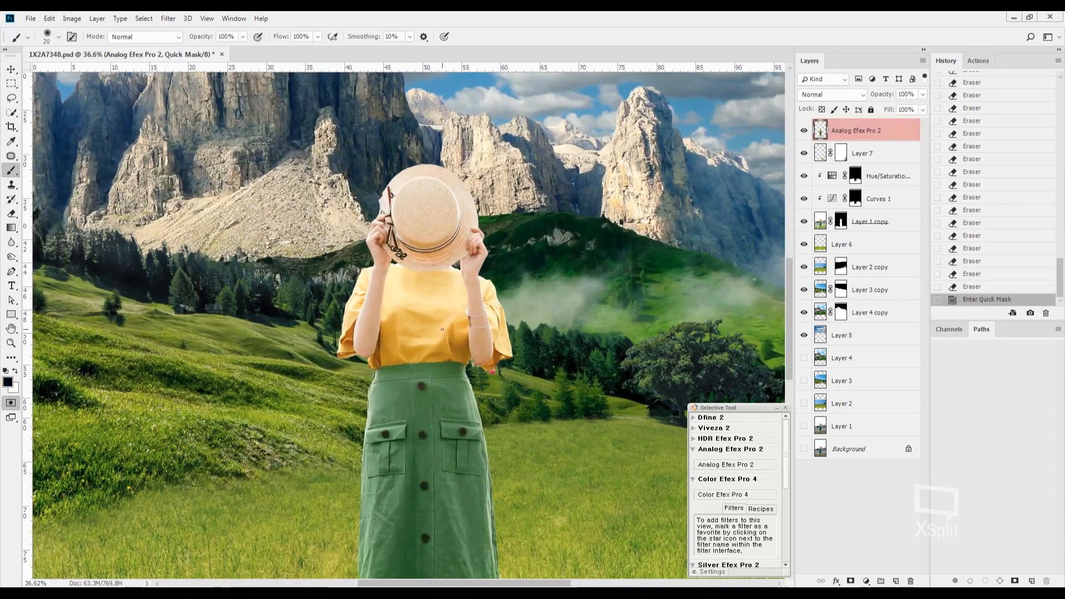
key(bracketright)
key(bracketright)
key(bracketright)
key(bracketright)
key(bracketright)
key(bracketright)
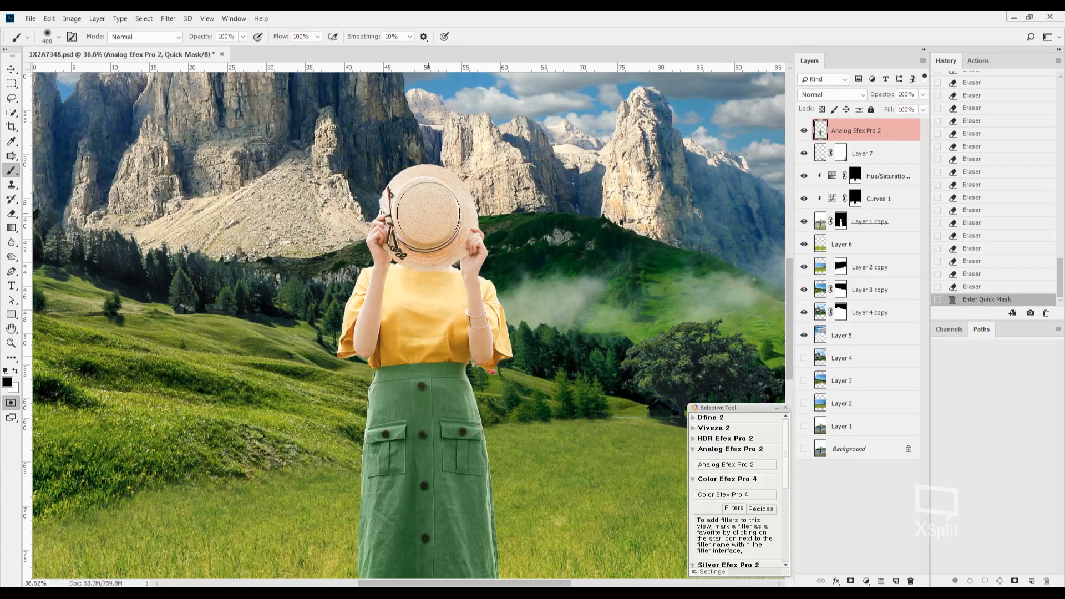
drag(430, 205, 426, 383)
drag(425, 420, 425, 438)
mouse_move(425, 444)
mouse_down()
mouse_move(425, 488)
mouse_move(426, 267)
mouse_move(424, 388)
mouse_up()
mouse_move(425, 355)
mouse_down()
mouse_move(433, 455)
mouse_move(444, 355)
mouse_up()
drag(439, 333, 426, 250)
drag(426, 306, 431, 452)
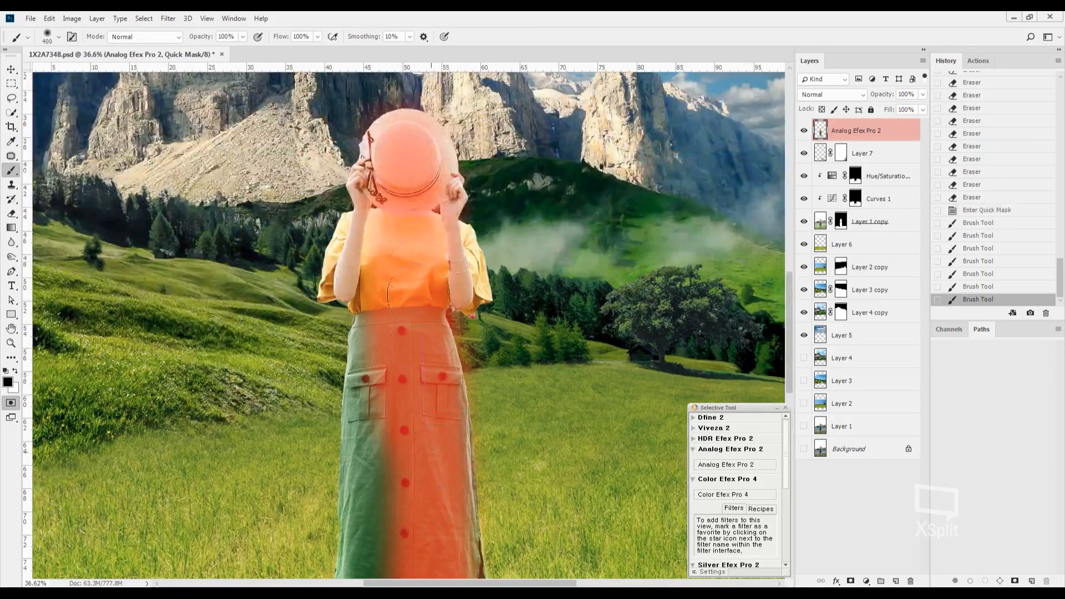
drag(425, 277, 438, 247)
Step: Extend the Quick Mask over the woman's hat and arms with a 200 px brush, and convert it to a selection
key(bracketleft)
key(bracketleft)
key(bracketleft)
mouse_move(443, 239)
mouse_down()
mouse_move(452, 261)
mouse_move(408, 233)
mouse_move(373, 228)
mouse_move(361, 278)
mouse_up()
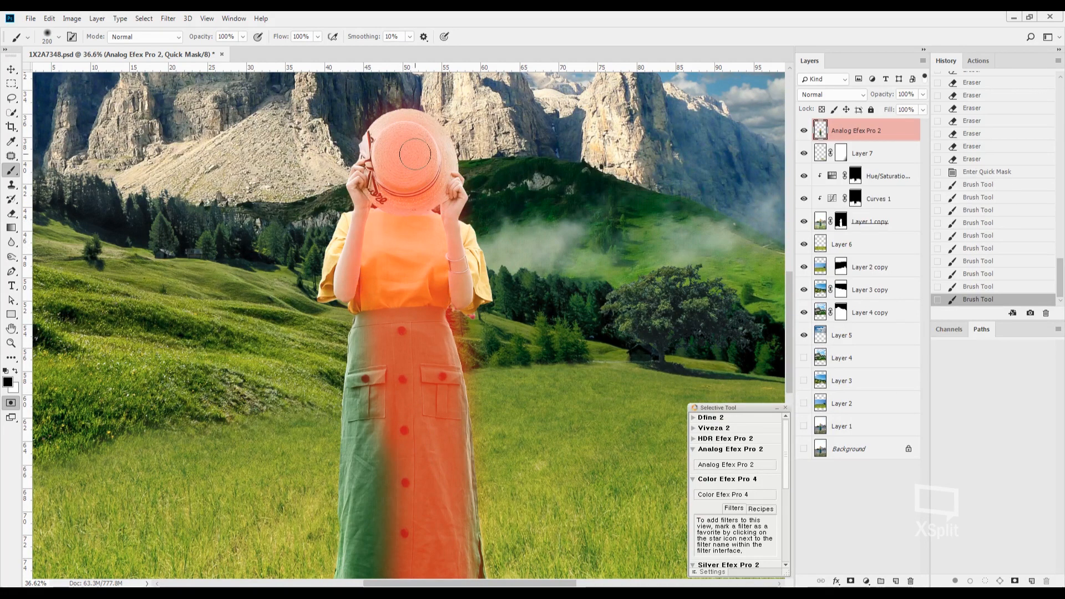
mouse_move(415, 155)
mouse_down()
mouse_move(446, 215)
mouse_move(463, 294)
mouse_up()
key(bracketright)
key(q)
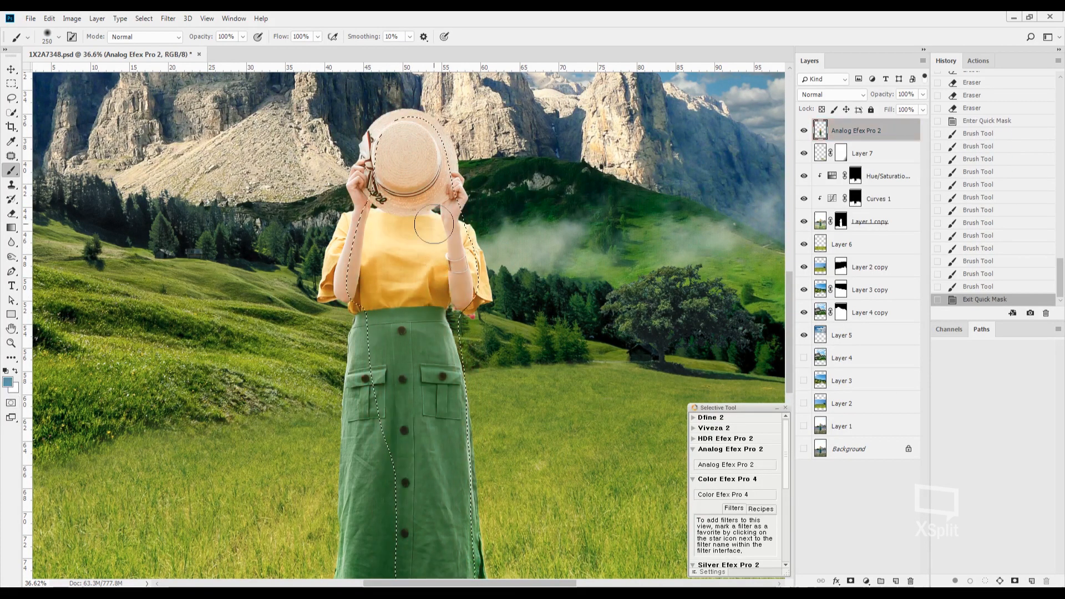
Step: Darken the selected figure with Curves, mapping input 134 to output 102, and deselect
key(ctrl+m)
drag(783, 238, 789, 249)
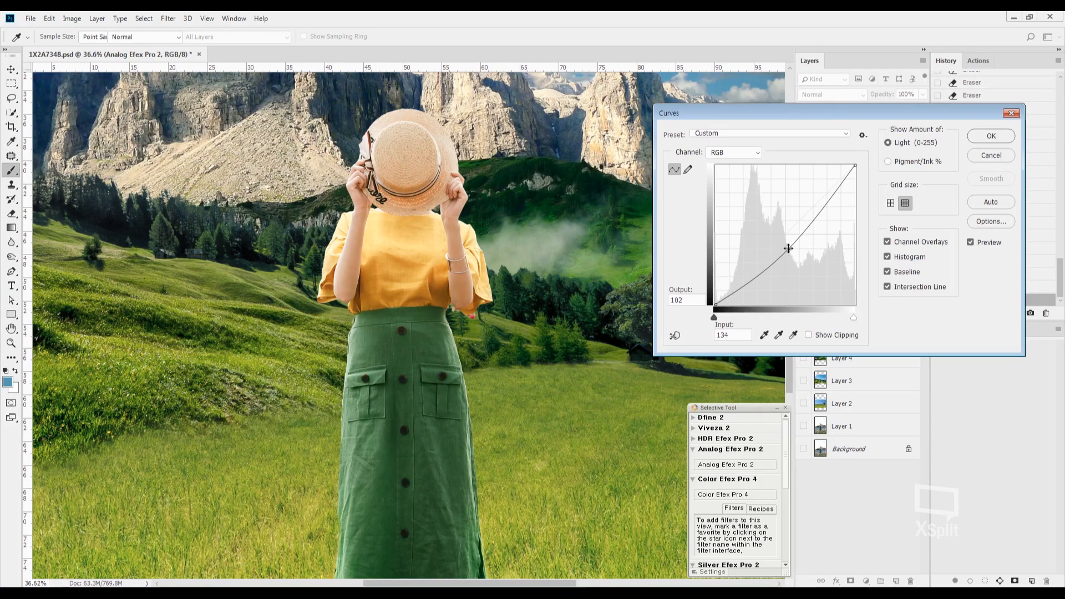
key(Return)
key(ctrl+d)
scroll(491, 365, down, 4)
scroll(491, 364, up, 5)
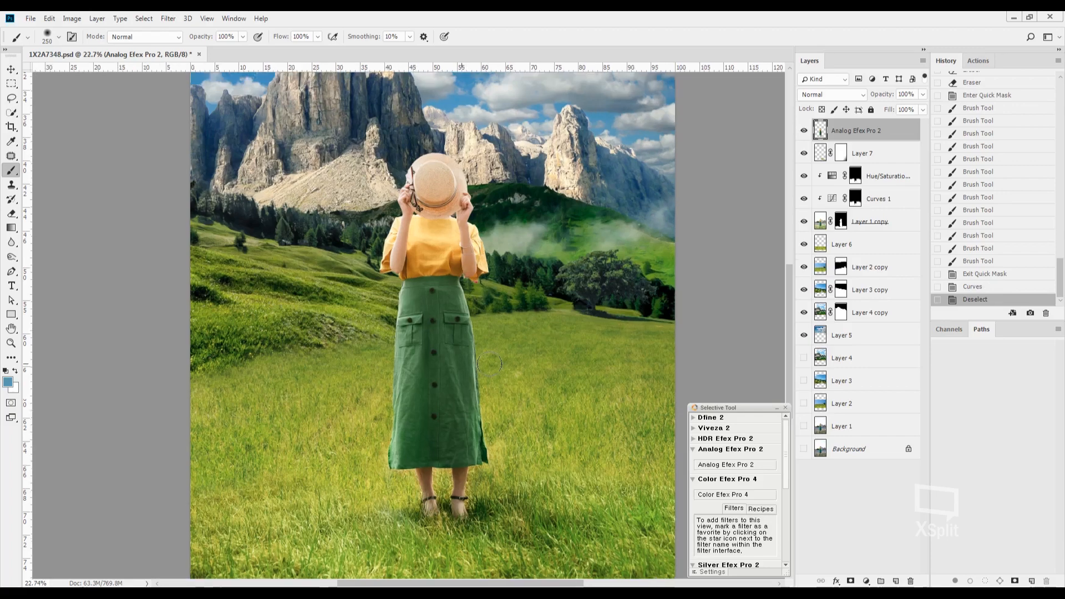
Step: Paint a new Quick Mask over the right side of the woman's hat, arm and sleeve with a 250 px brush
scroll(475, 257, up, 3)
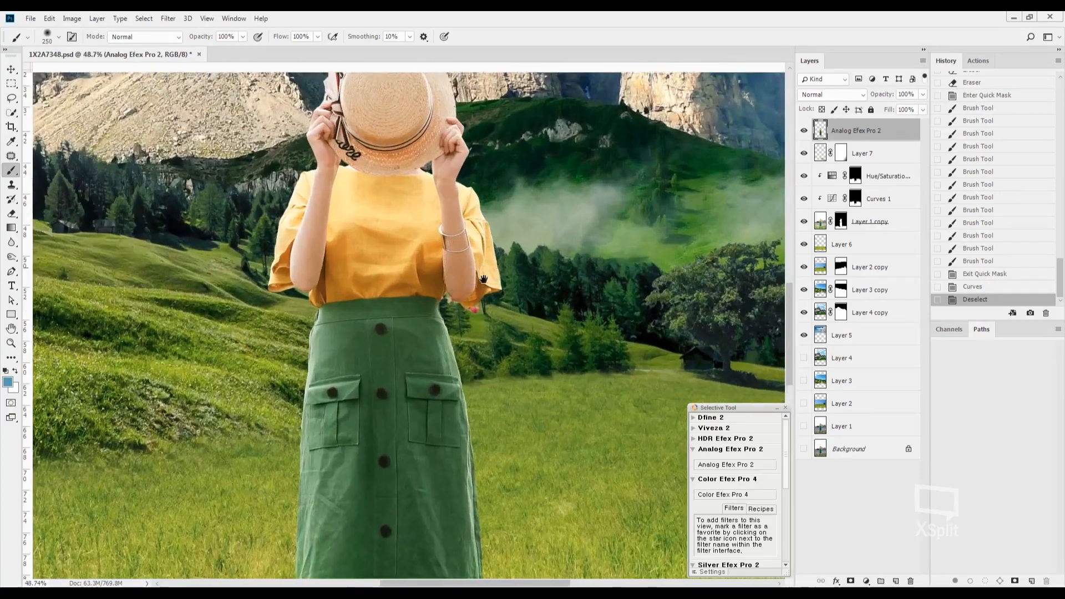
key(q)
key(d)
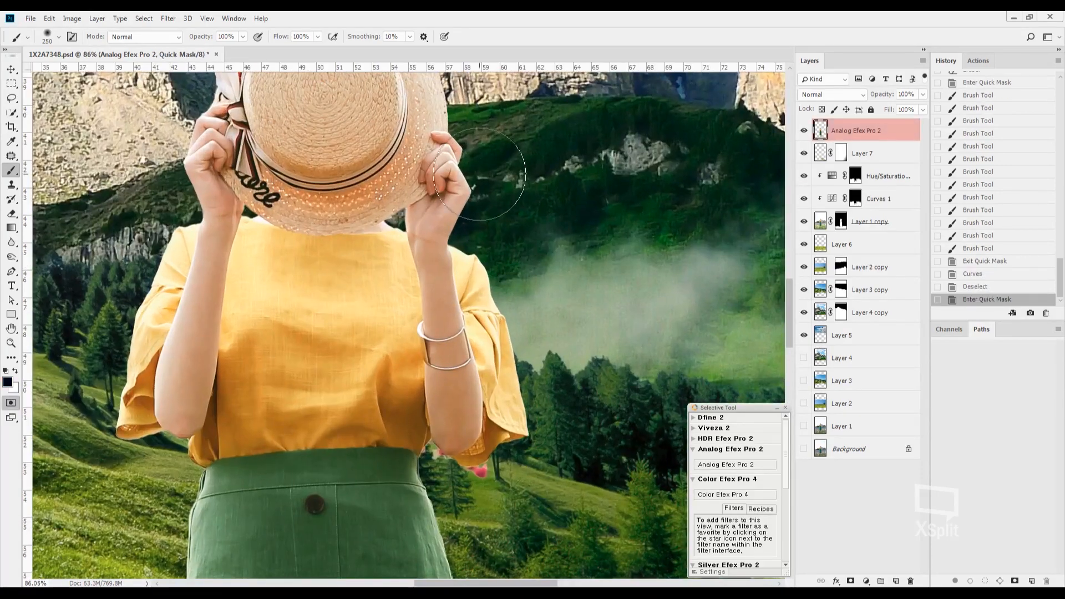
key(bracketleft)
key(bracketleft)
key(bracketright)
key(bracketright)
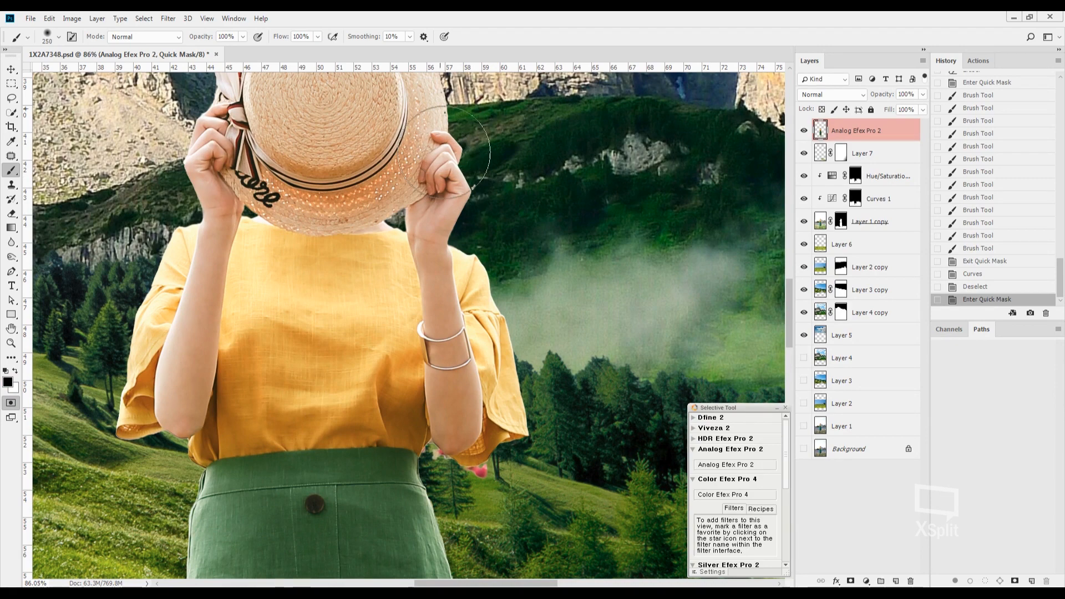
drag(445, 119, 460, 337)
mouse_move(360, 134)
mouse_down()
mouse_move(447, 225)
mouse_move(489, 511)
mouse_up()
mouse_move(488, 510)
mouse_down()
mouse_move(480, 272)
mouse_move(466, 253)
mouse_up()
mouse_move(456, 222)
mouse_down()
mouse_move(461, 266)
mouse_move(522, 411)
mouse_up()
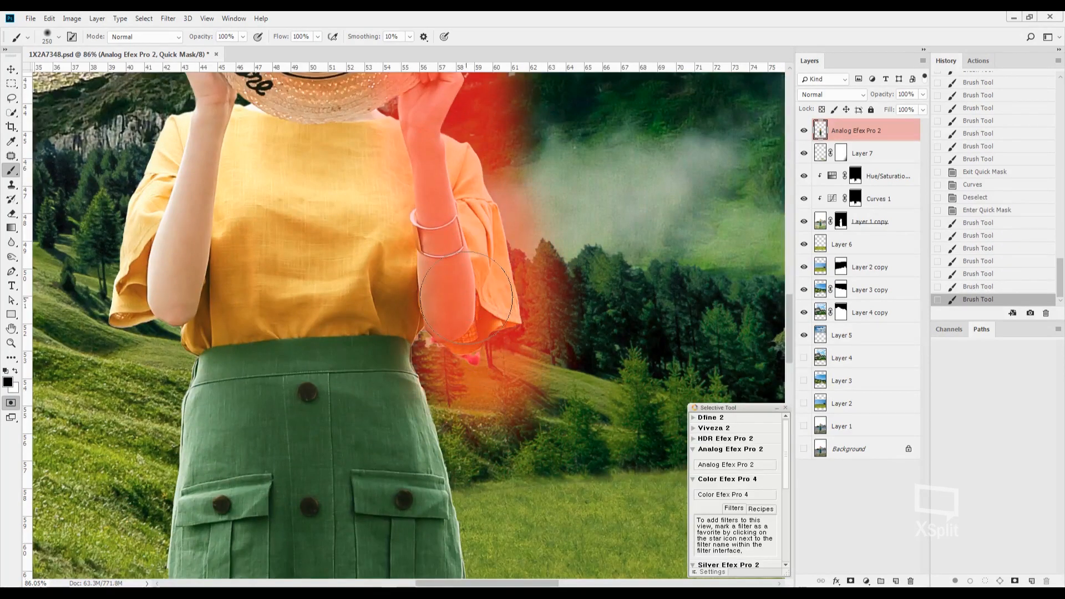
Step: Extend the Quick Mask down the right side of the skirt to its hem, and convert it to a selection
mouse_move(406, 289)
mouse_down()
mouse_move(388, 360)
mouse_move(472, 516)
mouse_up()
mouse_move(402, 353)
mouse_down()
mouse_move(375, 176)
mouse_move(416, 500)
mouse_move(409, 147)
mouse_move(414, 499)
mouse_move(466, 555)
mouse_up()
mouse_move(430, 473)
mouse_down()
mouse_move(430, 242)
mouse_move(444, 322)
mouse_move(483, 366)
mouse_up()
key(ctrl+0)
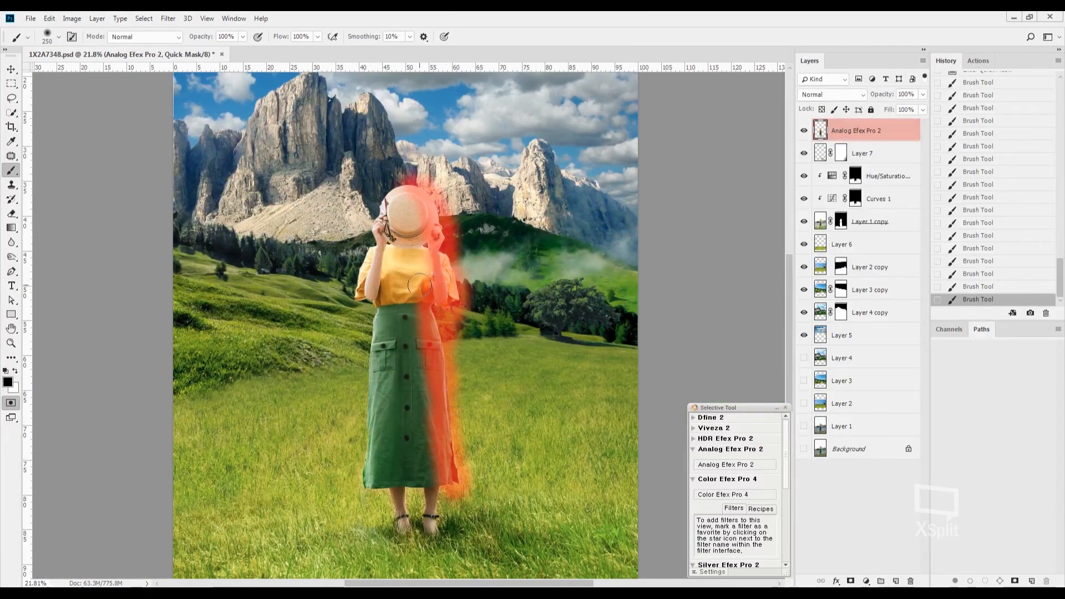
key(q)
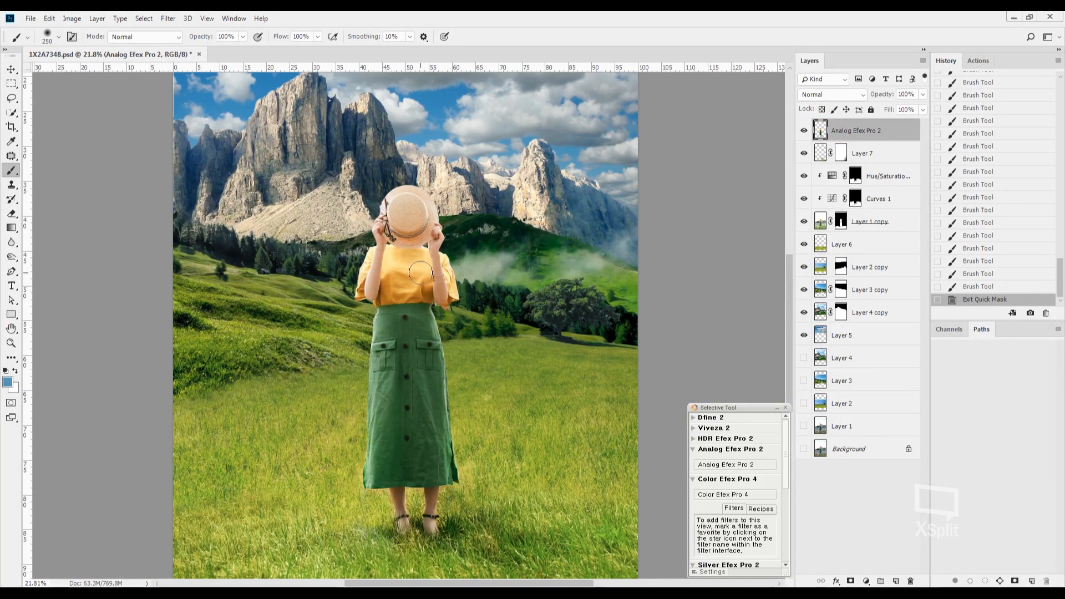
Step: Feather the selection along the figure's right side, darken it with Curves, and deselect
key(shift+F6)
key(Return)
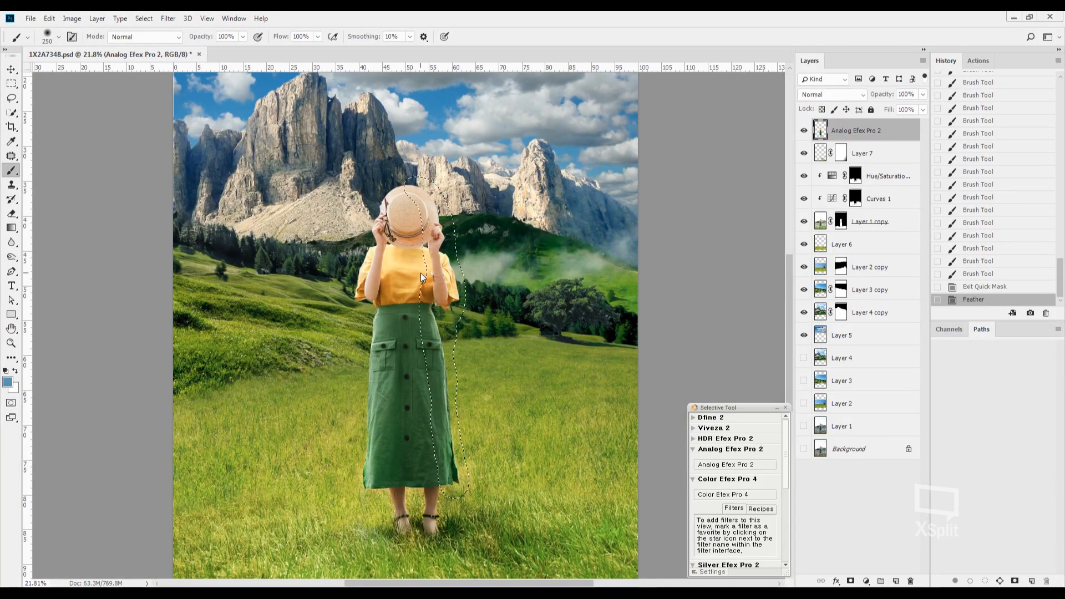
key(ctrl+m)
mouse_move(778, 242)
mouse_down()
mouse_move(779, 232)
mouse_move(795, 242)
mouse_up()
key(Return)
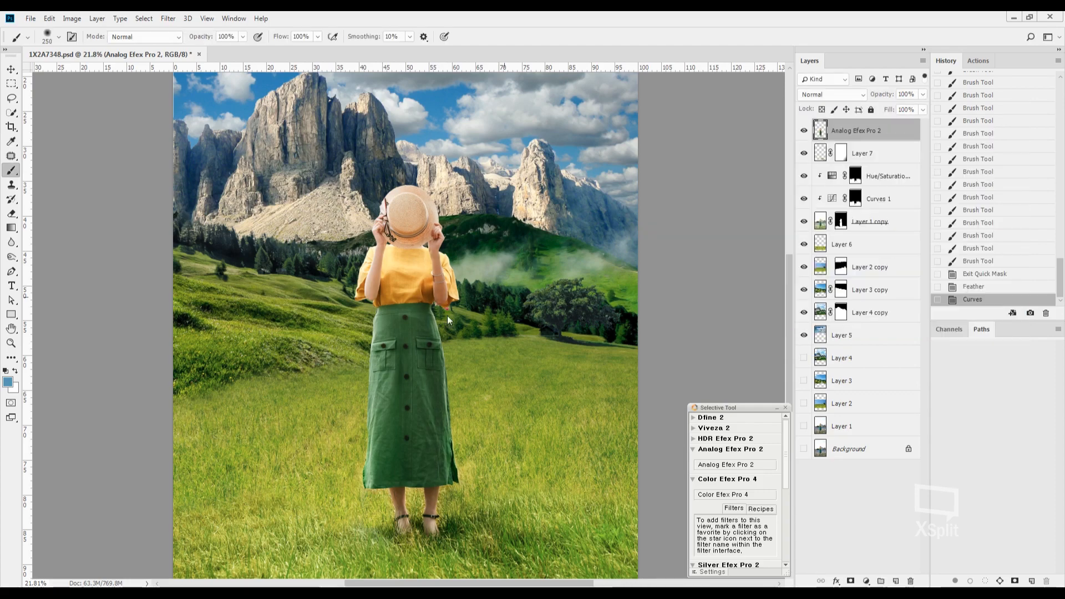
scroll(438, 298, up, 5)
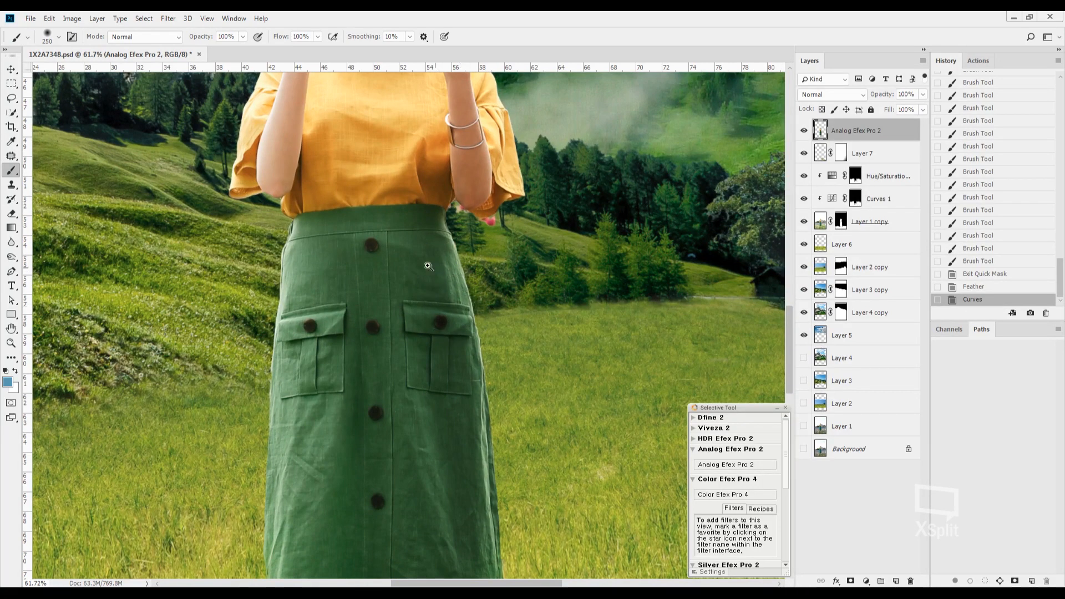
scroll(428, 266, up, 3)
key(ctrl+d)
Step: On a new layer, clone darker fabric over the upper skirt's right edge with a 45 px Clone Stamp at 50% opacity
key(ctrl+shift+n)
key(Return)
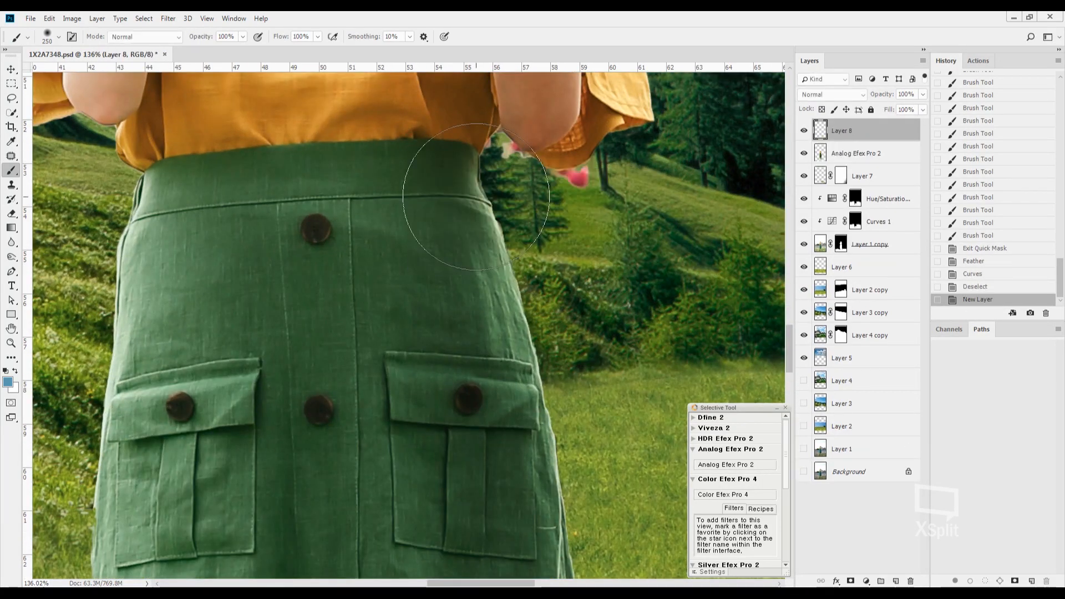
key(s)
key(5)
key(bracketright)
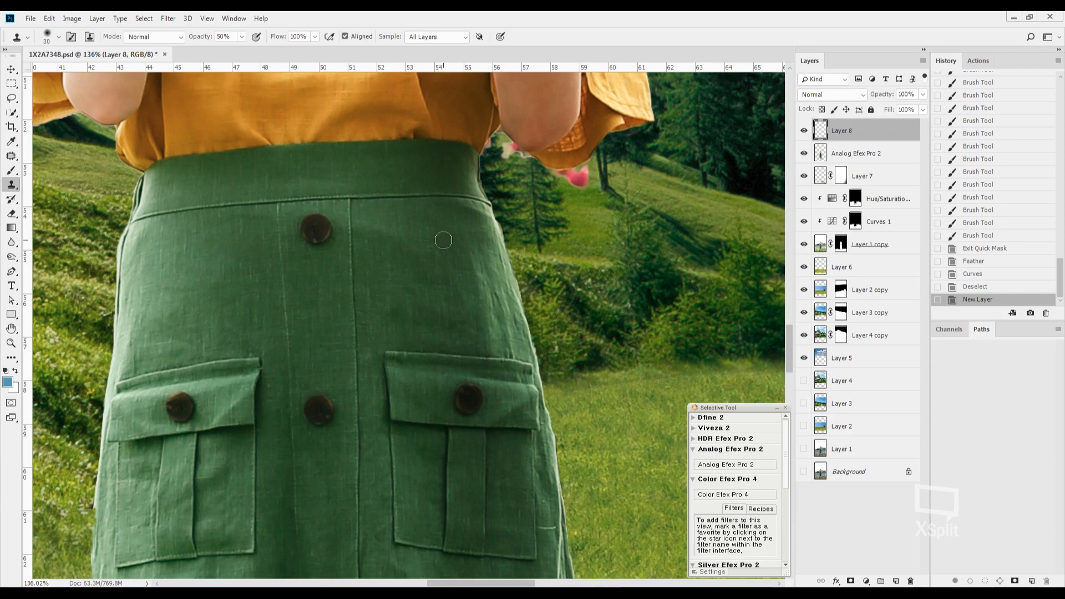
drag(478, 228, 502, 336)
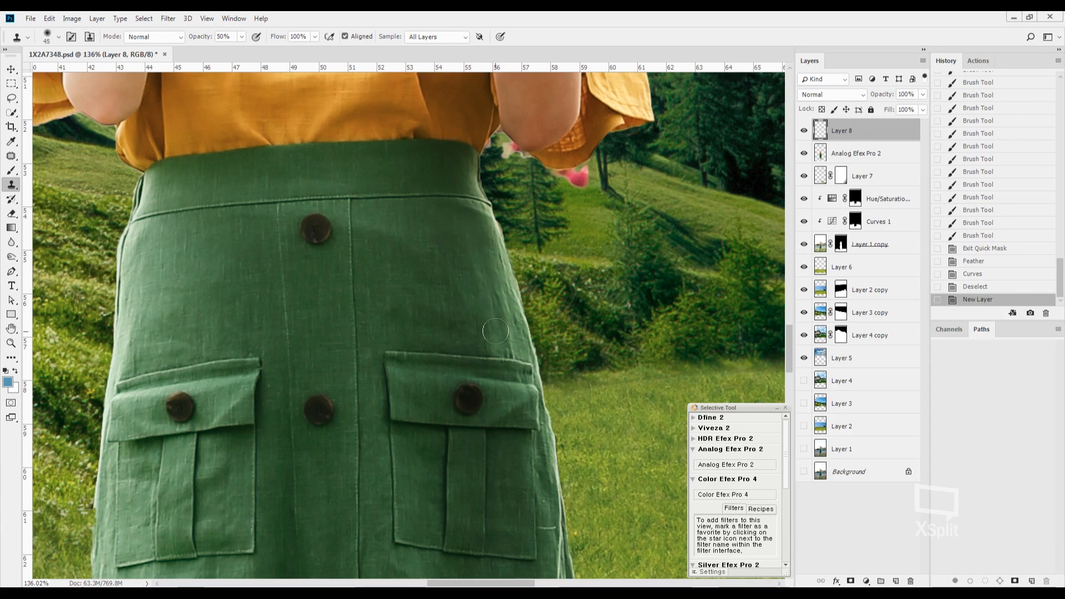
mouse_move(480, 253)
mouse_down()
mouse_move(508, 353)
mouse_move(484, 240)
mouse_move(513, 339)
mouse_move(503, 358)
mouse_move(487, 242)
mouse_up()
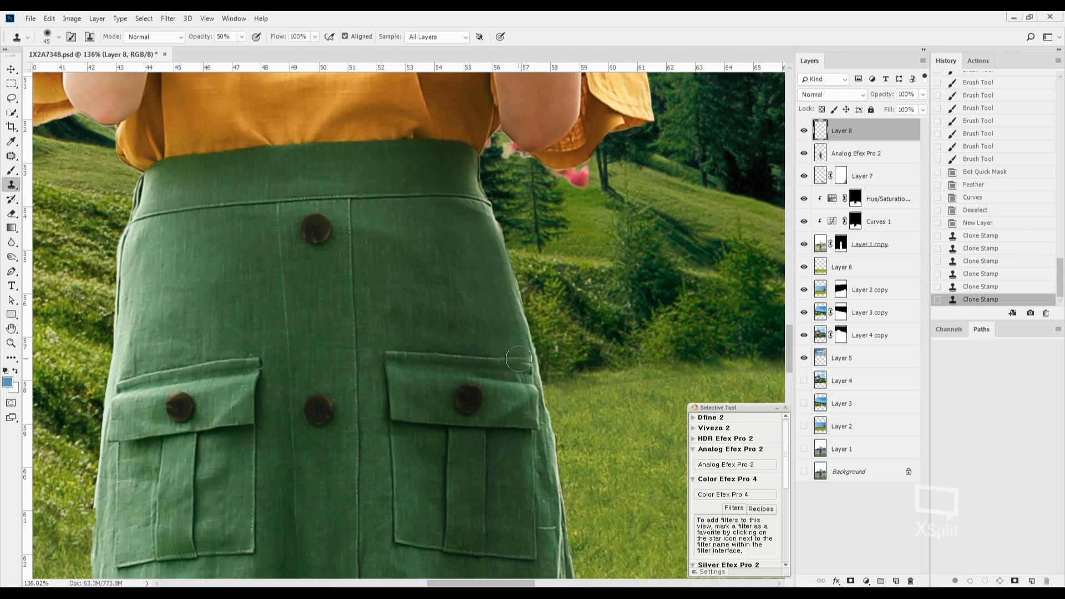
mouse_move(522, 361)
mouse_down()
mouse_move(419, 103)
mouse_move(444, 201)
mouse_move(496, 192)
mouse_move(505, 413)
mouse_up()
drag(491, 197, 507, 397)
drag(508, 361, 495, 161)
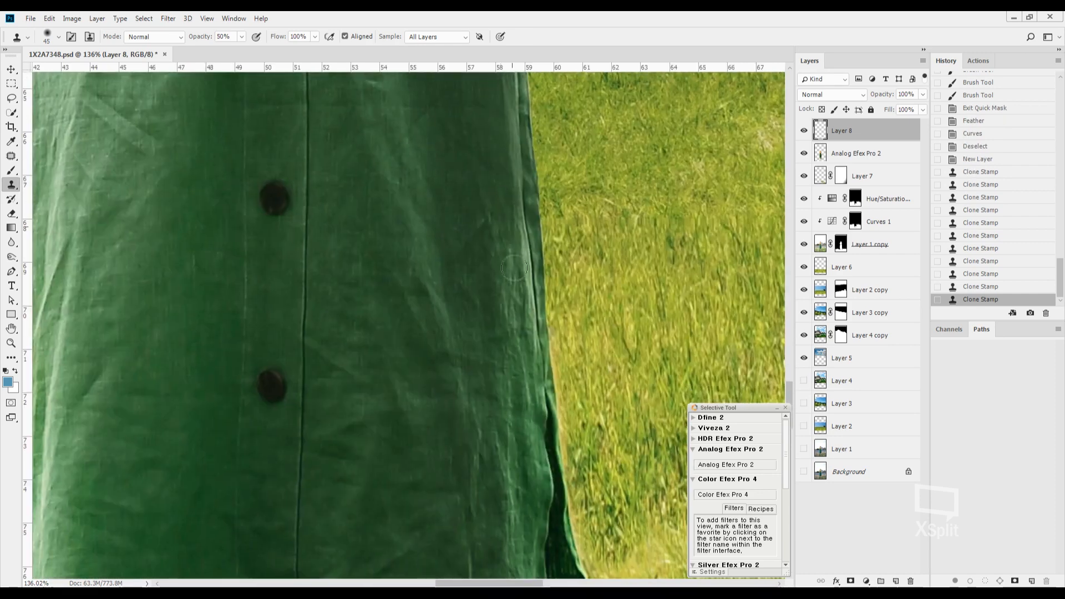
Step: Clone darker fabric over the bright right edge of the lower skirt at 50% opacity
drag(514, 268, 519, 389)
mouse_move(513, 260)
mouse_down()
mouse_move(508, 361)
mouse_move(507, 306)
mouse_up()
drag(511, 222, 507, 340)
mouse_move(504, 401)
mouse_down()
mouse_move(499, 197)
mouse_move(475, 183)
mouse_move(502, 349)
mouse_up()
Step: Brush a dark green sampled from the skirt over its right side with a 100 px brush at 10% opacity
key(b)
alt+click(495, 230)
key(bracketleft)
mouse_move(499, 294)
mouse_down()
mouse_move(498, 238)
mouse_move(488, 481)
mouse_up()
drag(450, 377, 490, 174)
scroll(490, 174, up, 3)
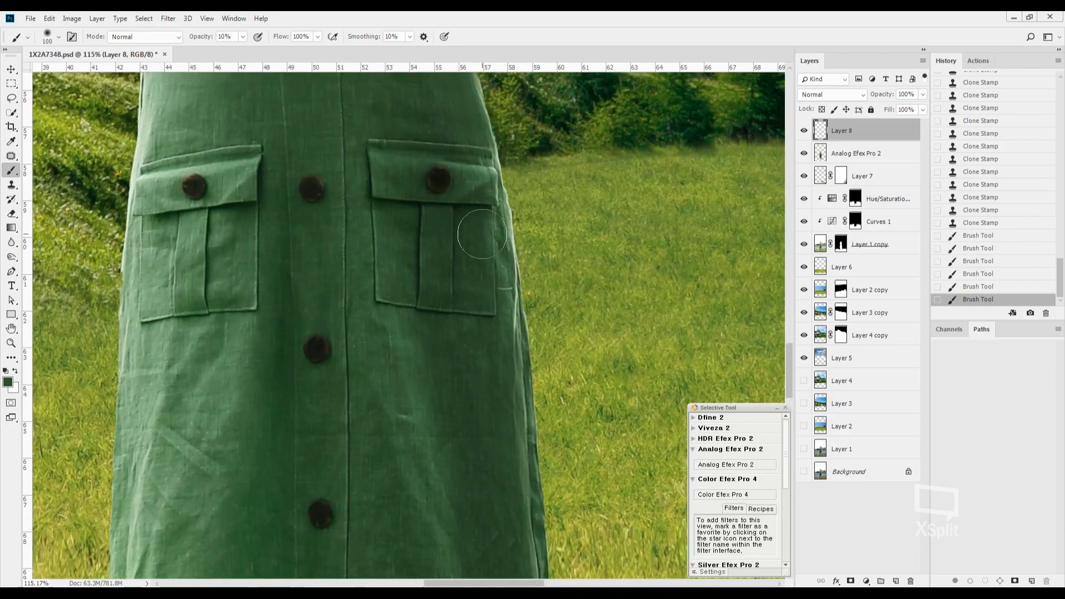
drag(483, 233, 481, 303)
mouse_move(481, 303)
mouse_down()
mouse_move(480, 180)
mouse_move(484, 227)
mouse_up()
Step: Inspect the composite up close, checking the mountain outline against the sky for masking flaws
key(h)
drag(472, 161, 463, 265)
key(ctrl+minus)
key(ctrl+minus)
key(ctrl+minus)
key(ctrl+minus)
key(ctrl+minus)
key(ctrl+minus)
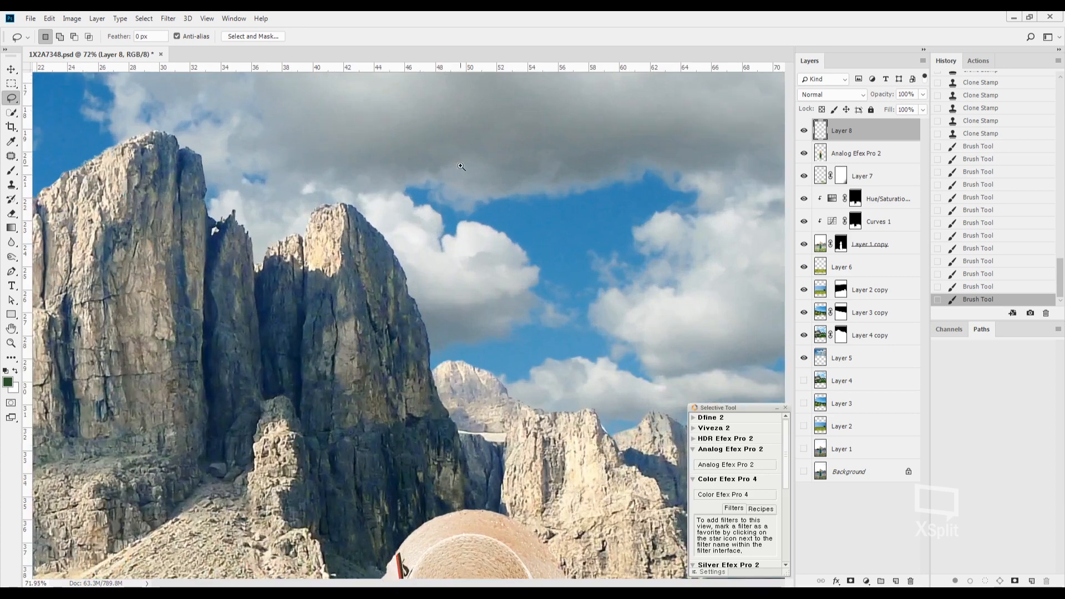
scroll(386, 186, up, 5)
drag(348, 214, 472, 161)
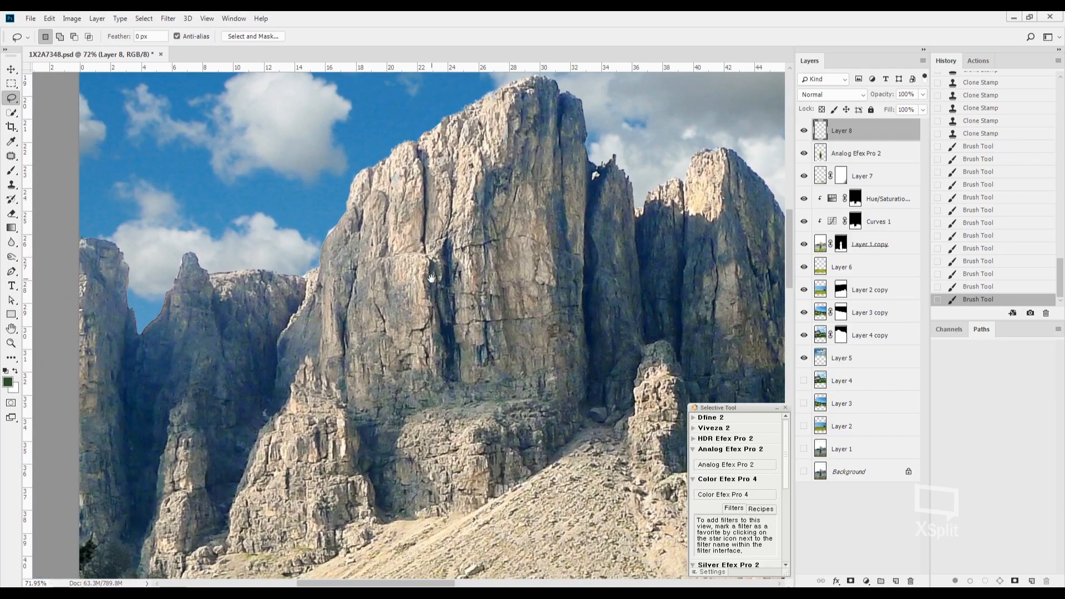
scroll(308, 226, up, 4)
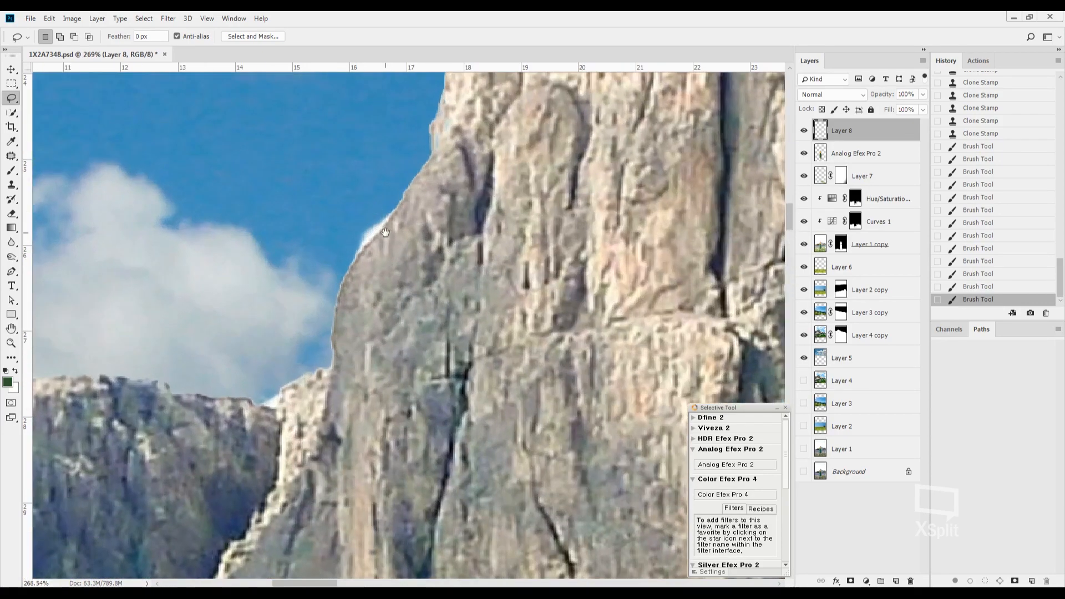
scroll(411, 198, down, 5)
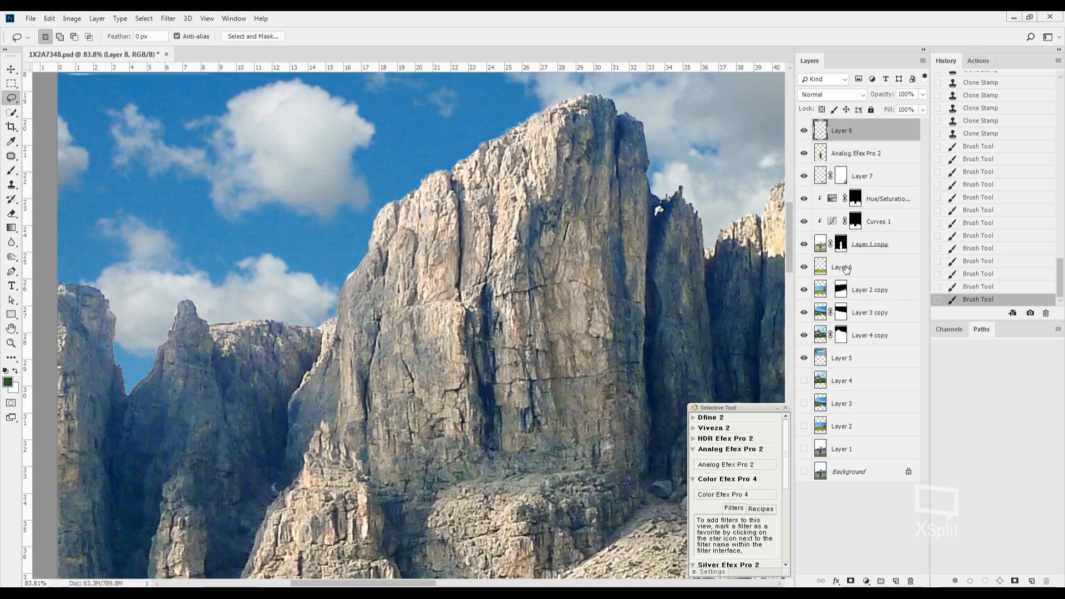
click(842, 335)
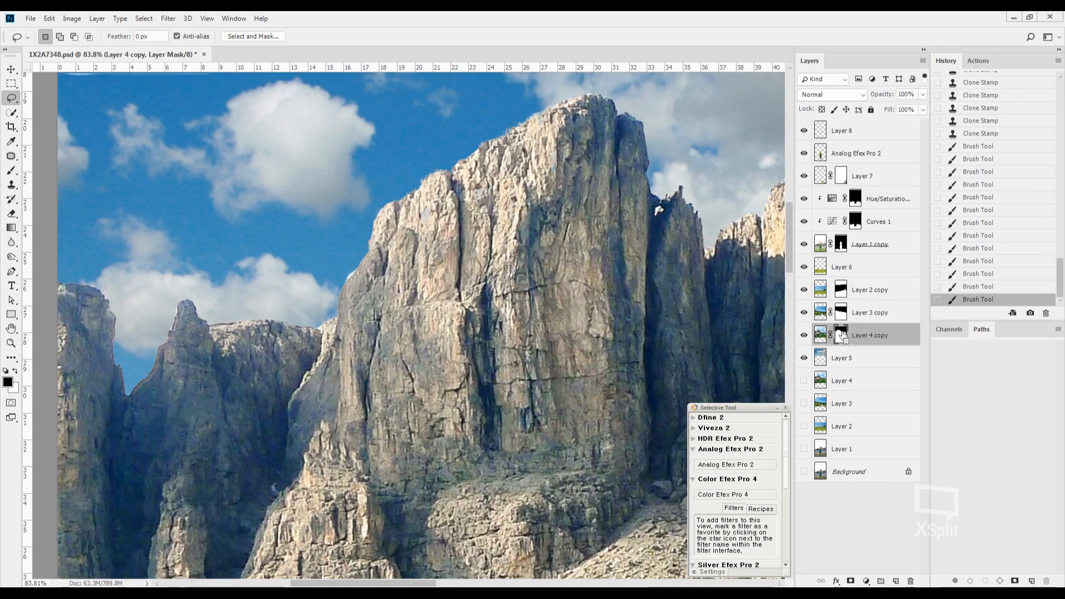
ctrl+click(842, 335)
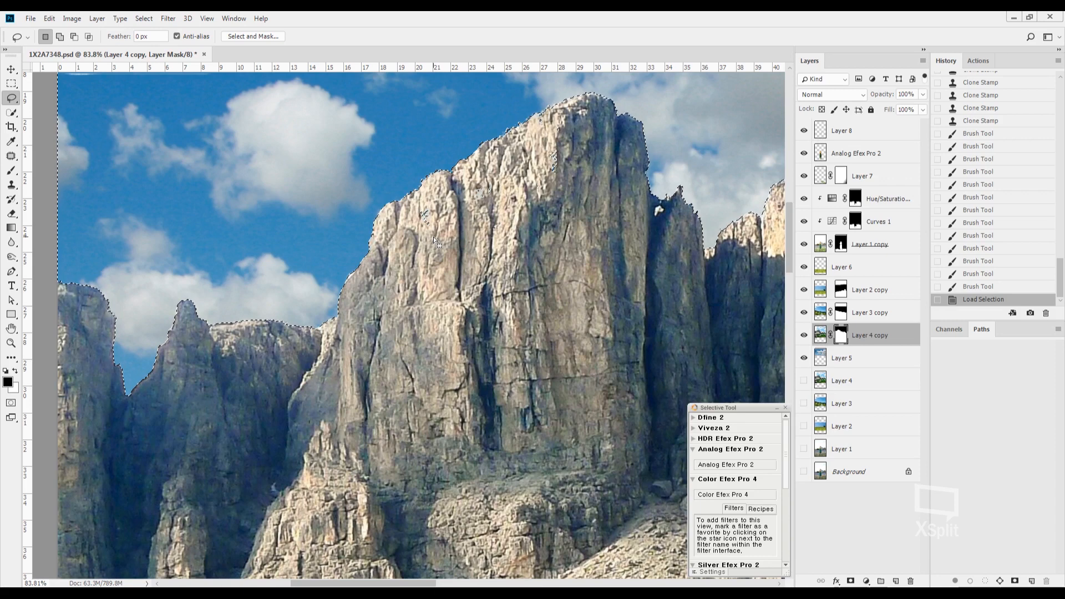
scroll(434, 239, down, 2)
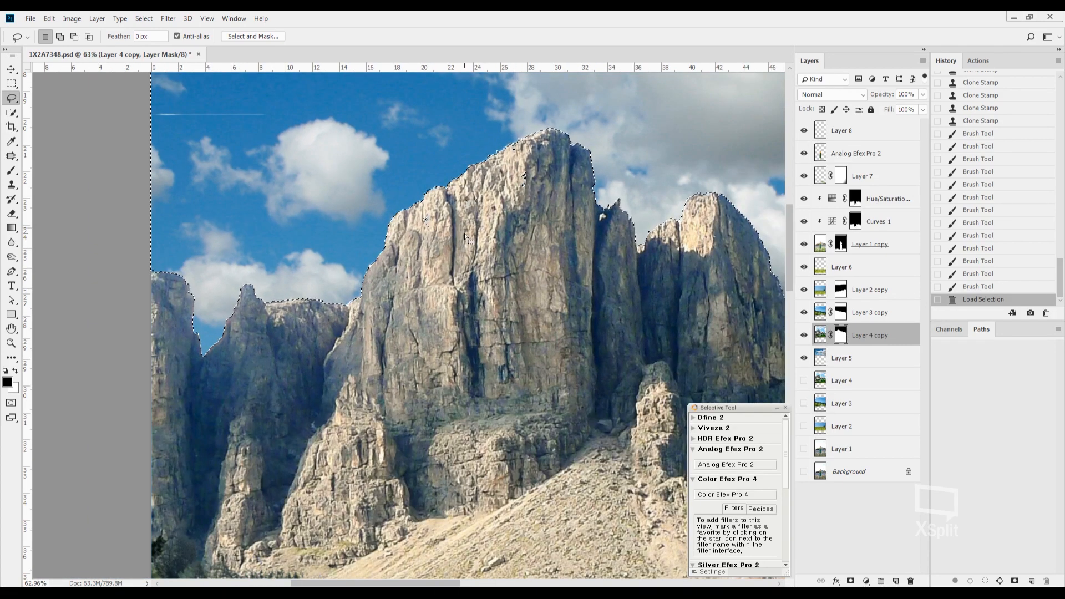
drag(466, 237, 528, 340)
key(ctrl+d)
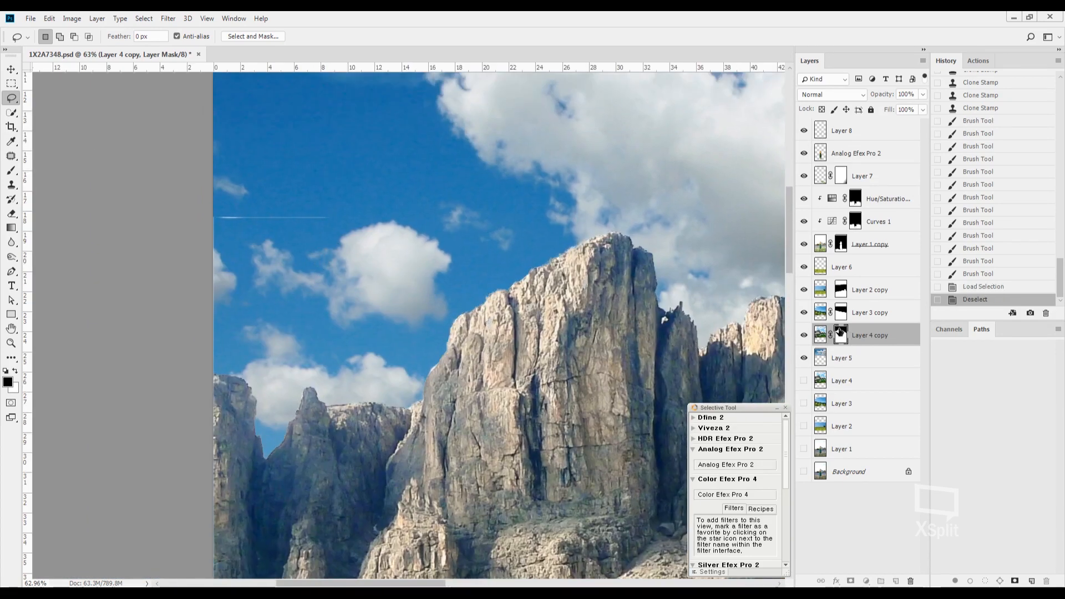
Step: Brush black at 10% opacity over the thin white line in the sky on the masks of Layer 4 copy, Layer 3 copy and Layer 2 copy
key(b)
click(474, 235)
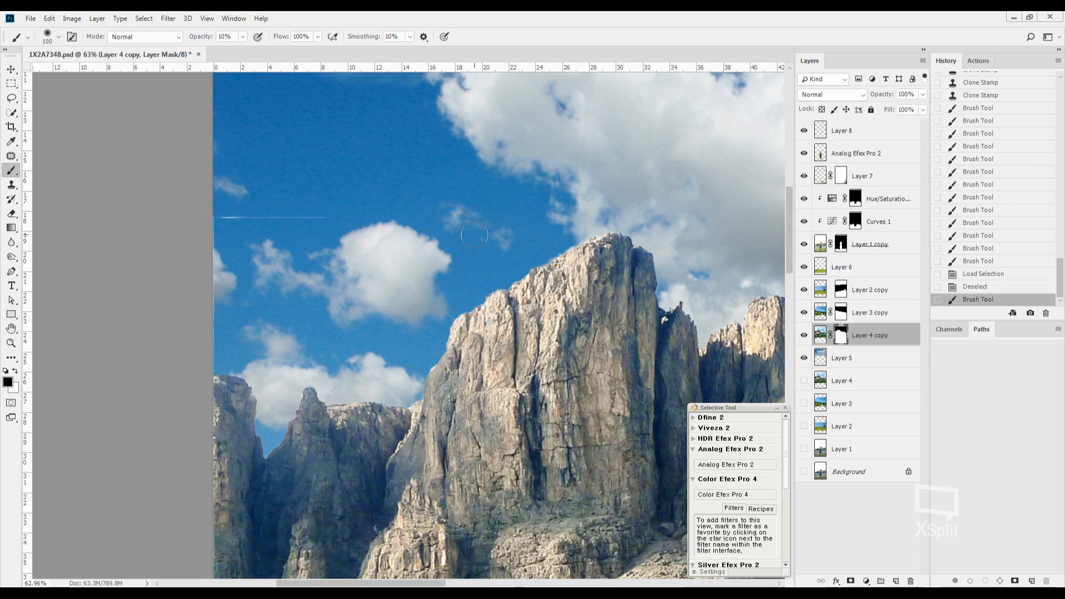
click(840, 312)
drag(208, 207, 210, 209)
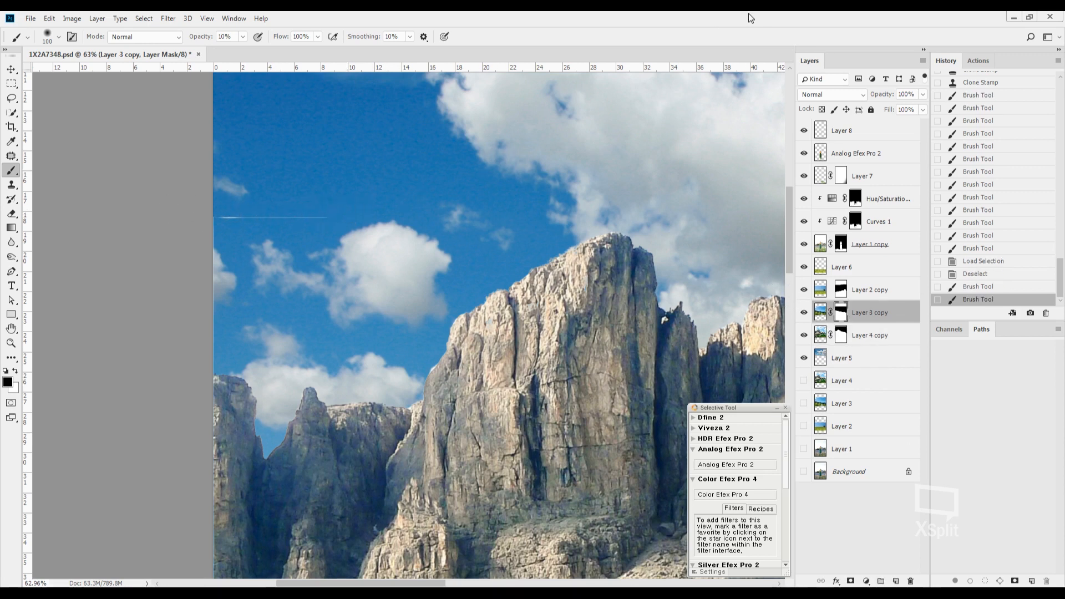
click(841, 290)
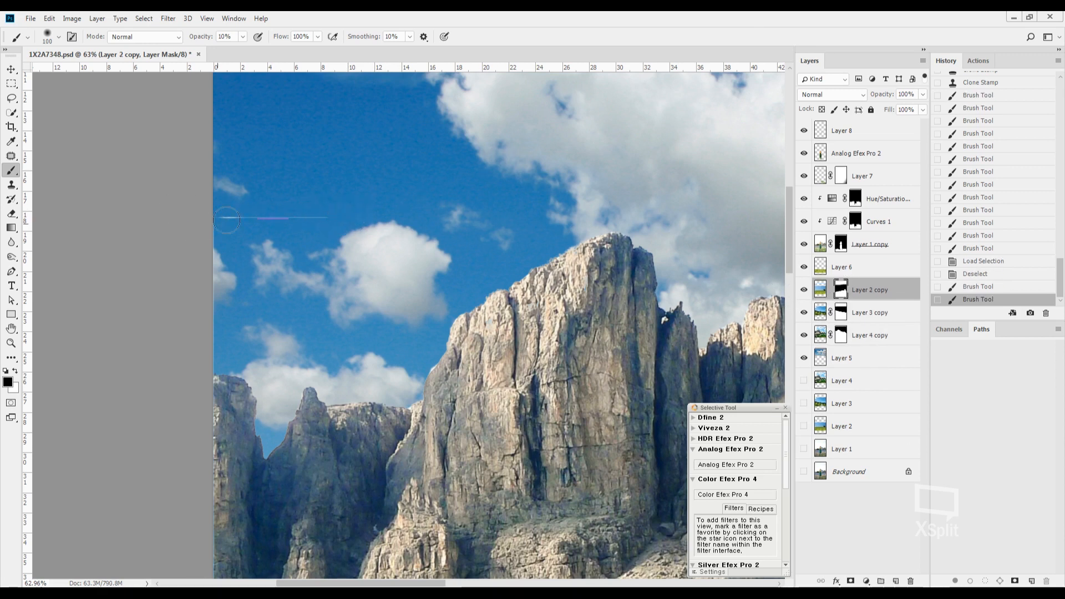
drag(227, 220, 224, 220)
Step: Hide Layer 2 copy and paint black at 100% opacity on Layer 3 copy's mask over the thin white line in the sky
drag(808, 291, 806, 314)
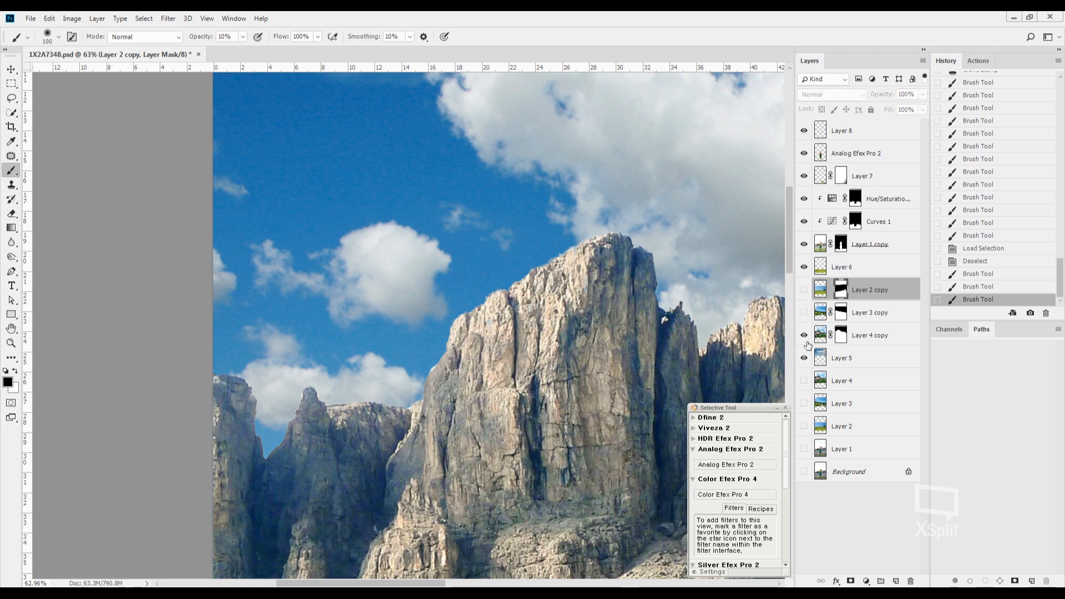
click(804, 313)
click(843, 313)
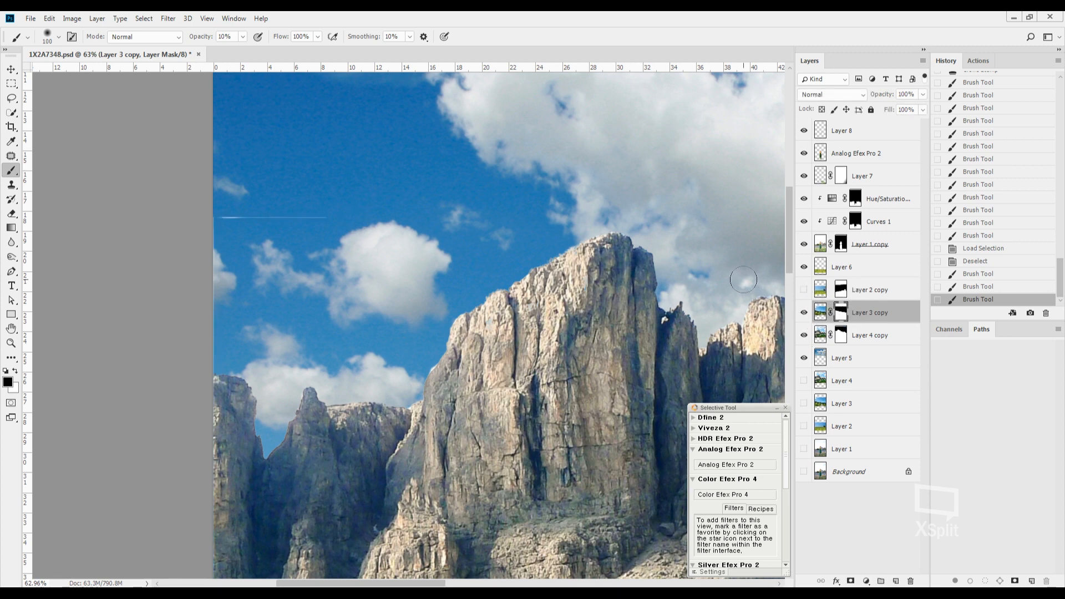
click(277, 220)
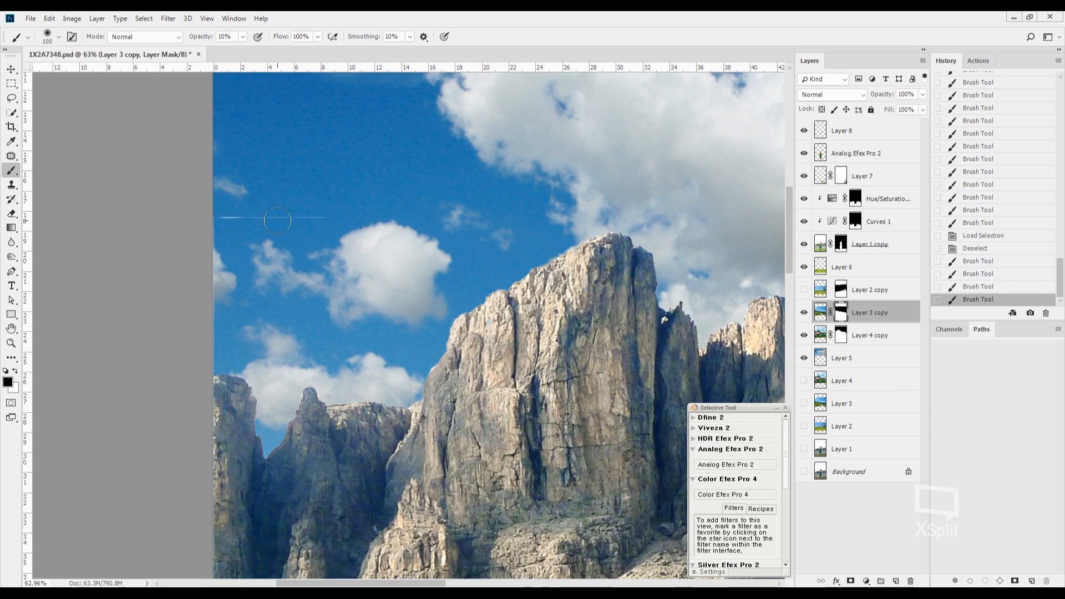
drag(222, 217, 330, 214)
Step: Paint white with a 100 px brush at 100% opacity on Layer 4 copy's mask over the see-through patches in the large rock face
scroll(428, 214, down, 5)
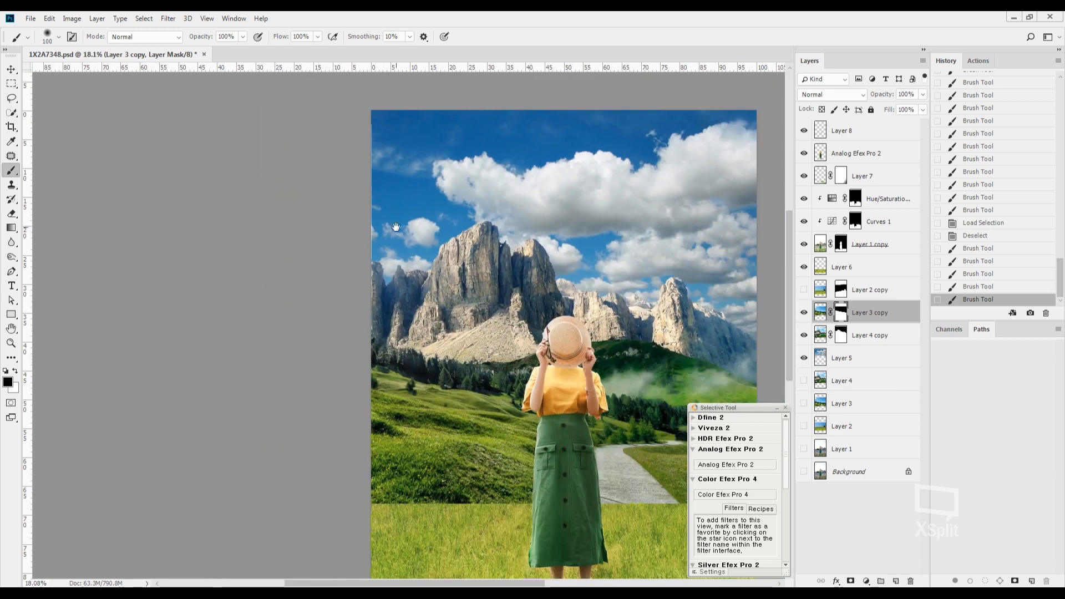
drag(482, 216, 390, 212)
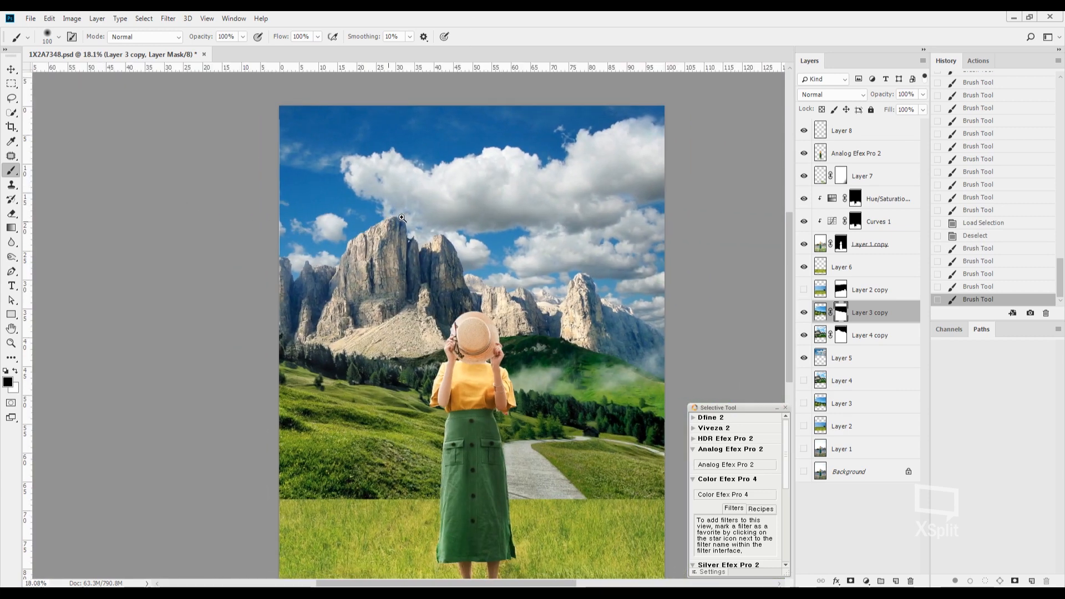
drag(345, 235, 531, 296)
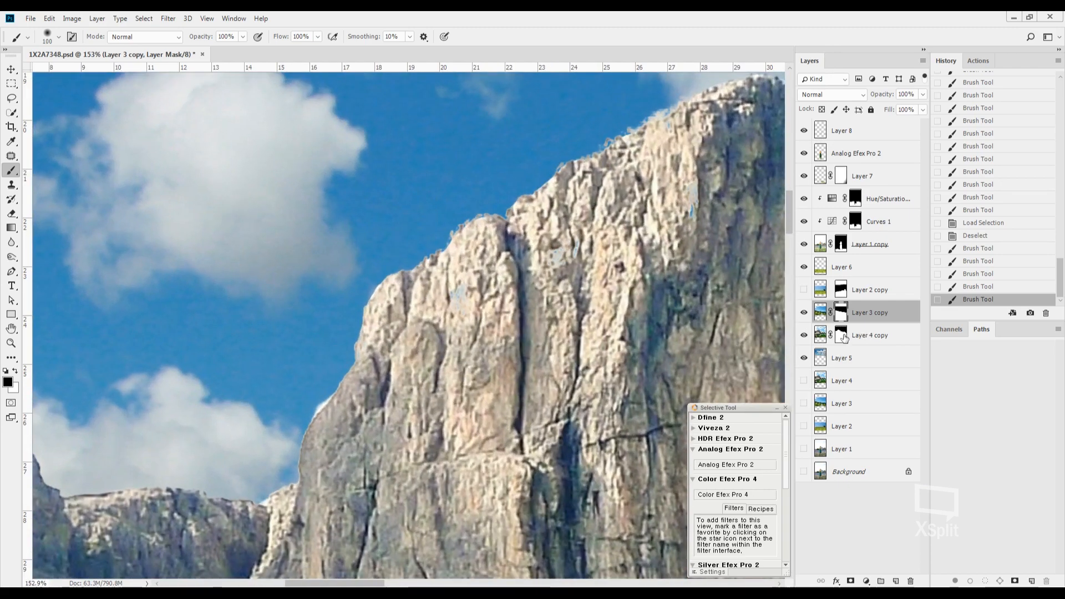
click(842, 336)
key(x)
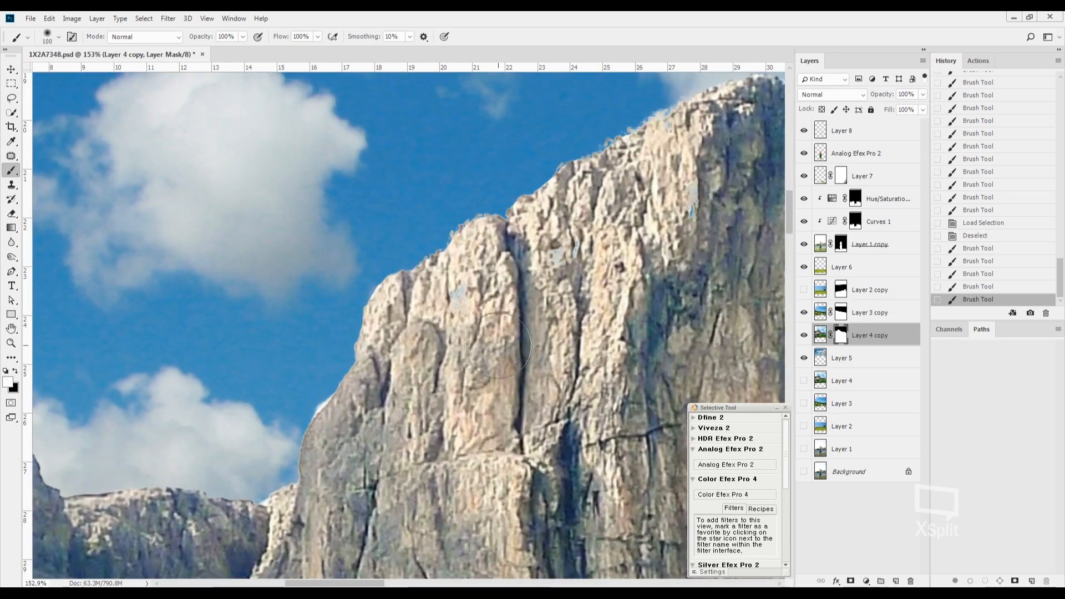
drag(671, 212, 455, 257)
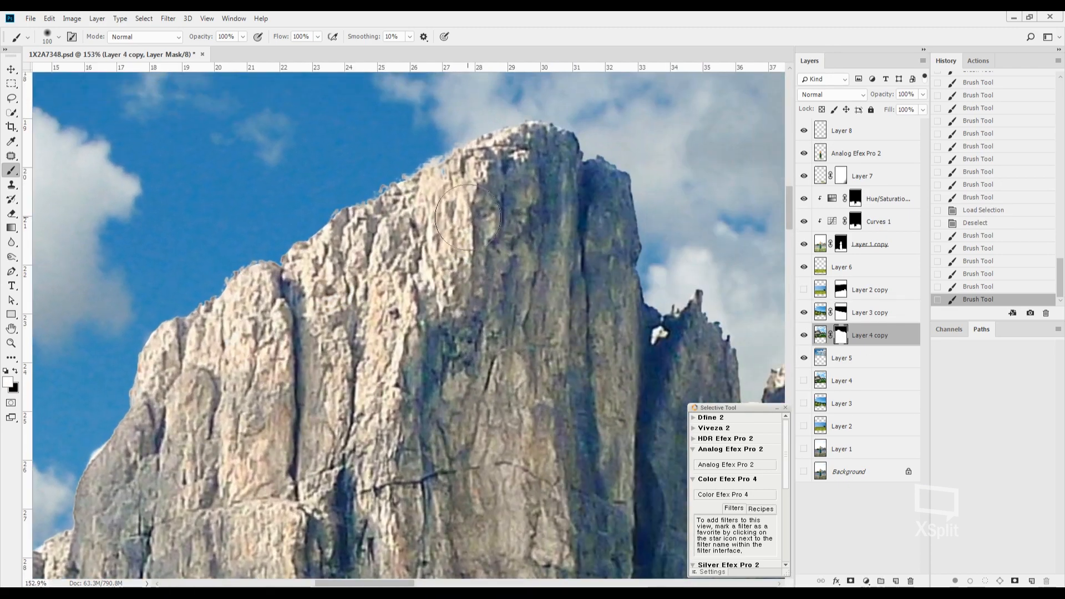
click(561, 268)
drag(491, 307, 524, 384)
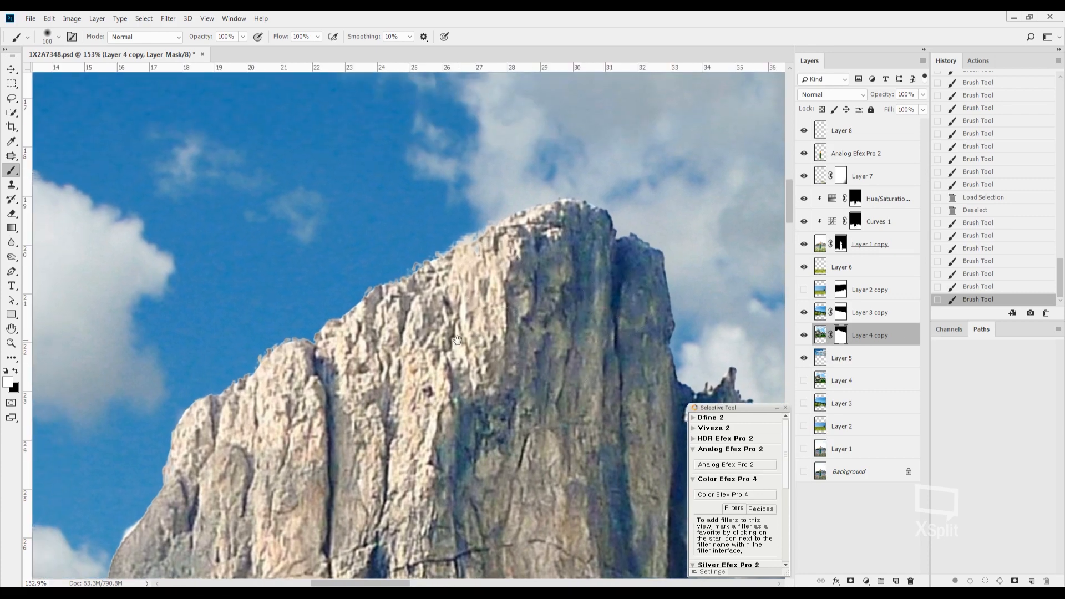
Step: Fill the see-through spots in the pointed middle peak by painting white on Layer 4 copy's mask with a brush reduced to 30 px
drag(457, 340, 663, 201)
drag(383, 499, 438, 311)
drag(283, 425, 63, 299)
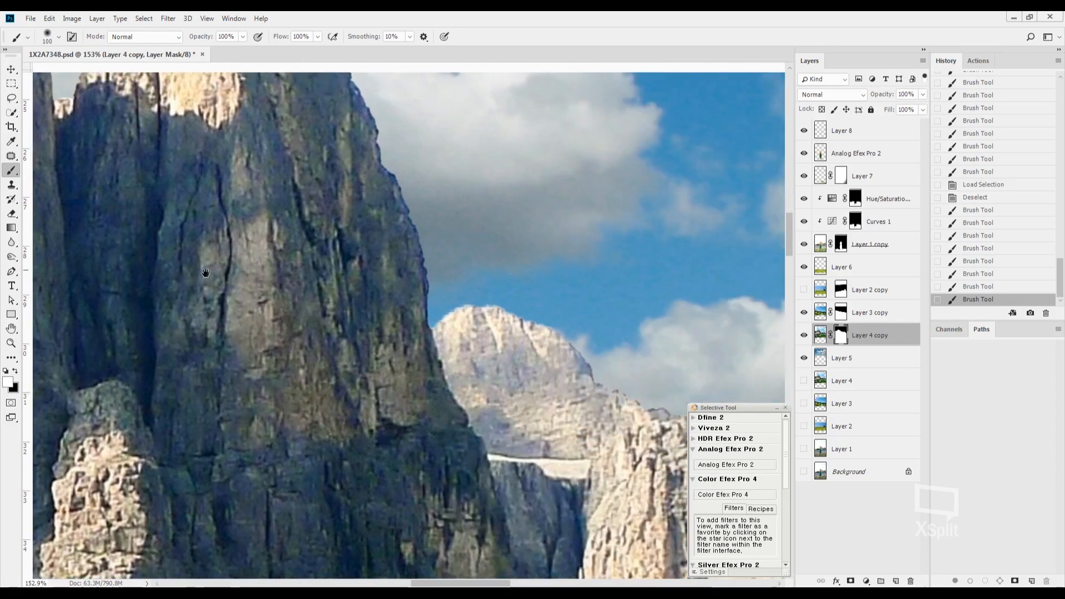
key(bracketleft)
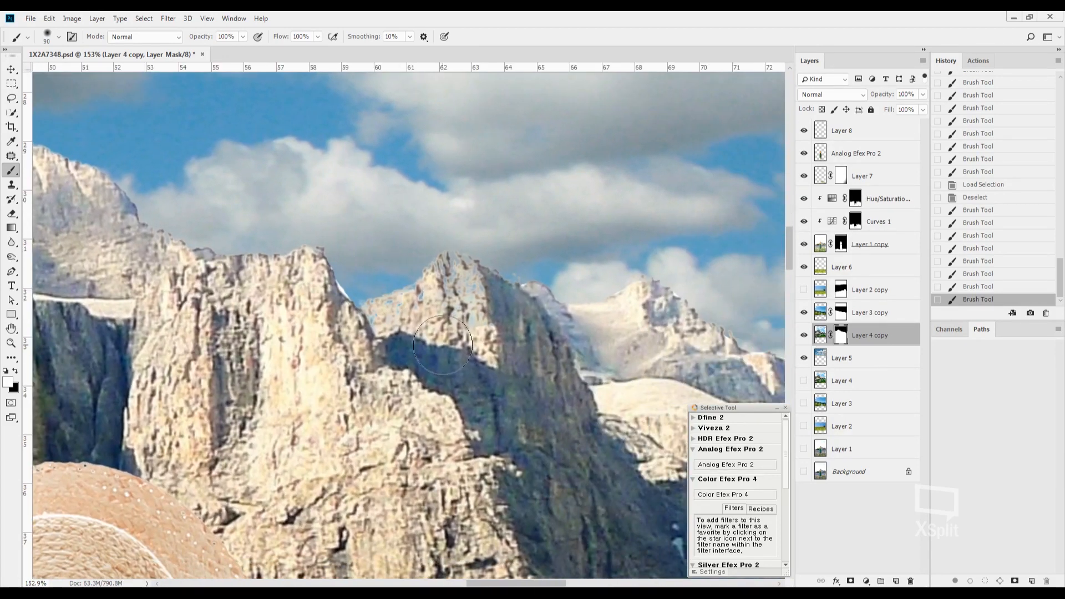
key(bracketleft)
key(bracketleft)
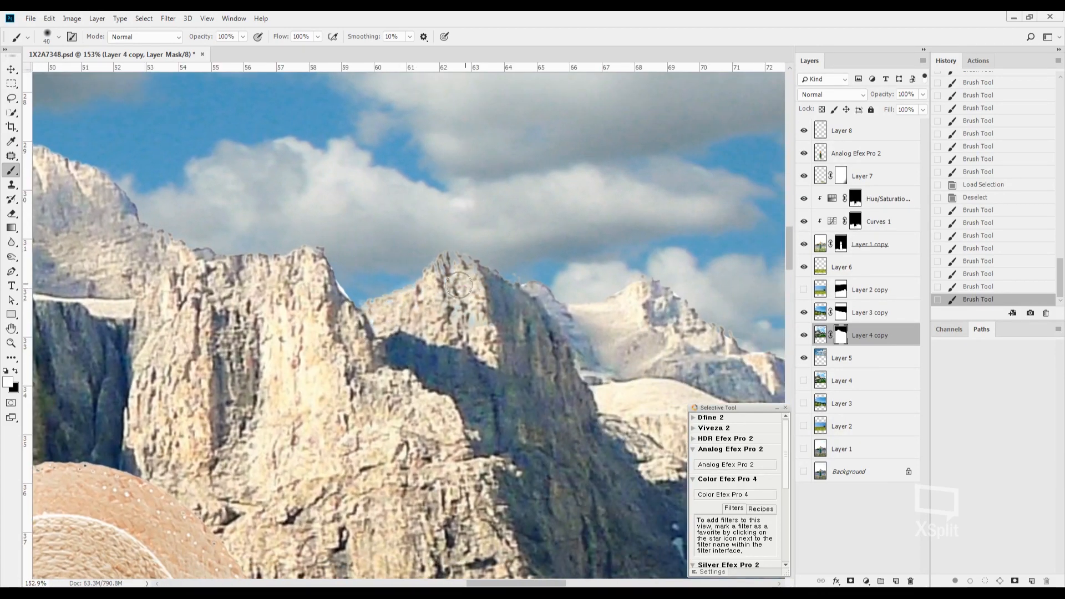
click(459, 286)
key(bracketleft)
key(bracketleft)
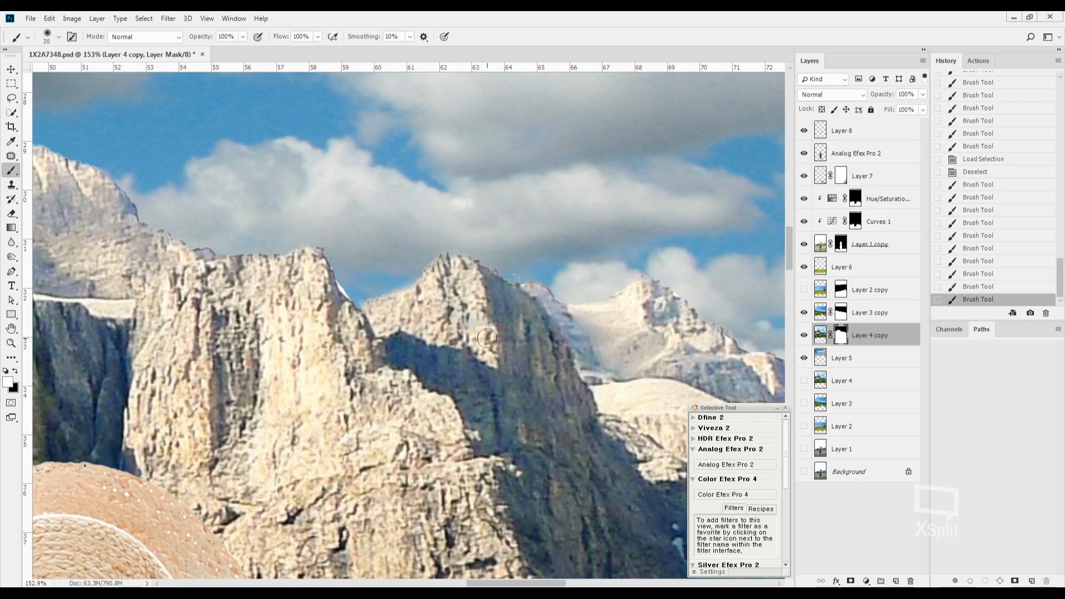
Step: Paint white on Layer 4 copy's mask over the remaining gaps in the rightmost peaks, using 45 px and 20 px brushes
mouse_move(588, 338)
mouse_down()
mouse_move(611, 385)
mouse_move(394, 292)
mouse_up()
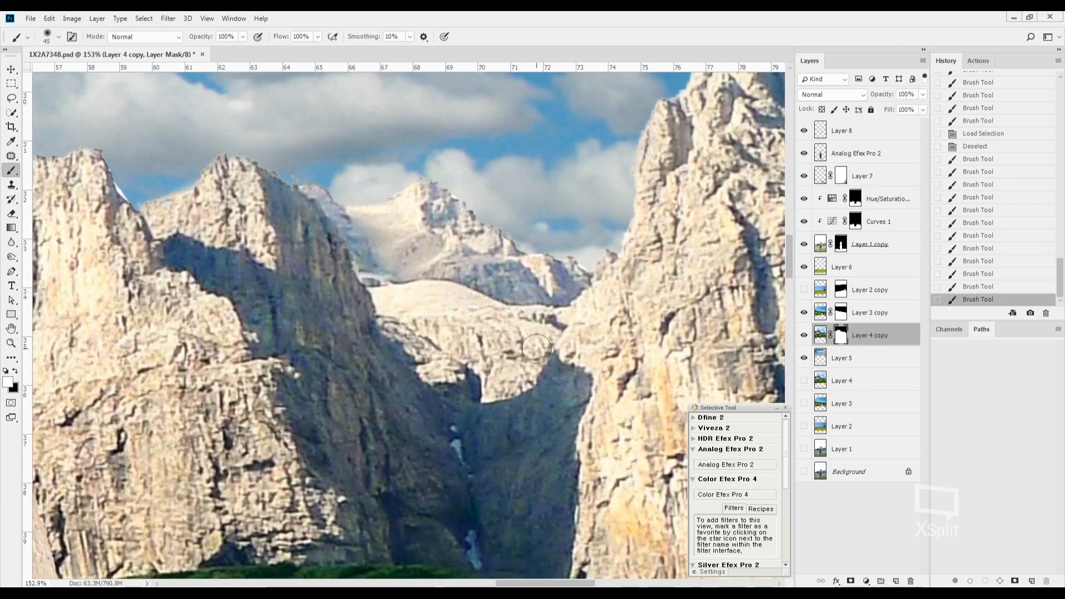
mouse_move(638, 328)
mouse_down()
mouse_move(464, 441)
mouse_move(431, 491)
mouse_up()
drag(594, 301, 348, 191)
drag(566, 366, 340, 272)
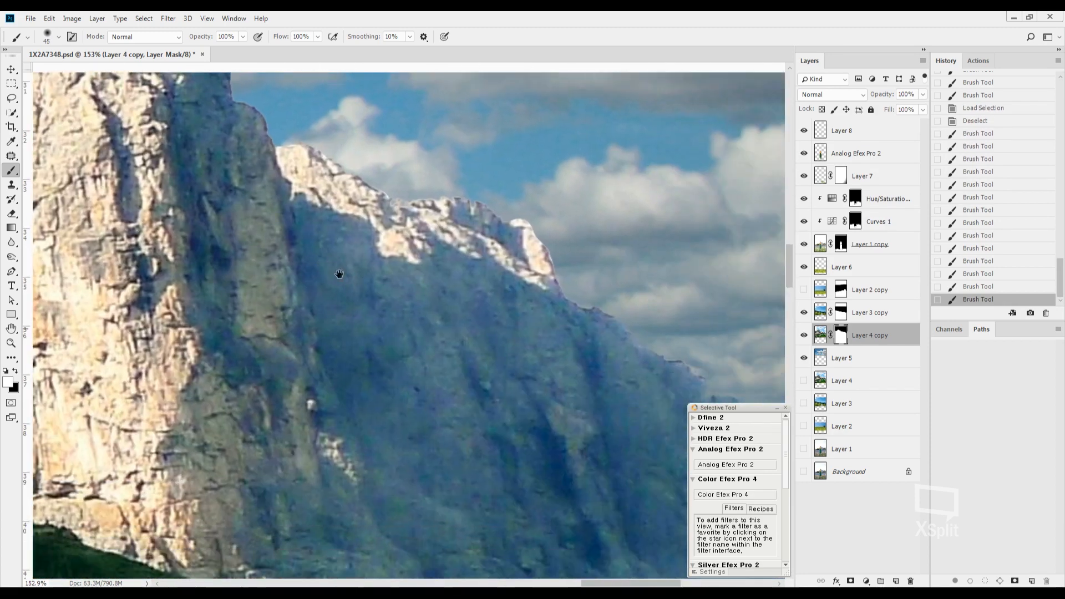
mouse_move(405, 334)
mouse_down()
mouse_move(340, 255)
mouse_move(511, 373)
mouse_move(554, 423)
mouse_move(557, 309)
mouse_up()
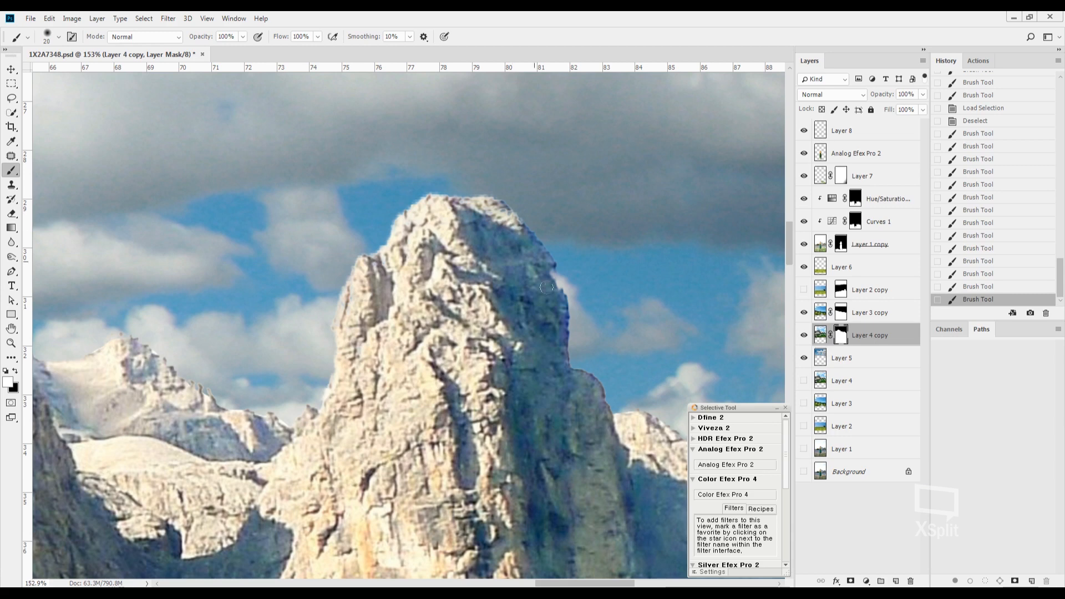
drag(547, 281, 551, 294)
Step: Load Layer 4 copy's mask as a selection, invert it to cover the sky, and feather it by 1 pixel
ctrl+click(841, 335)
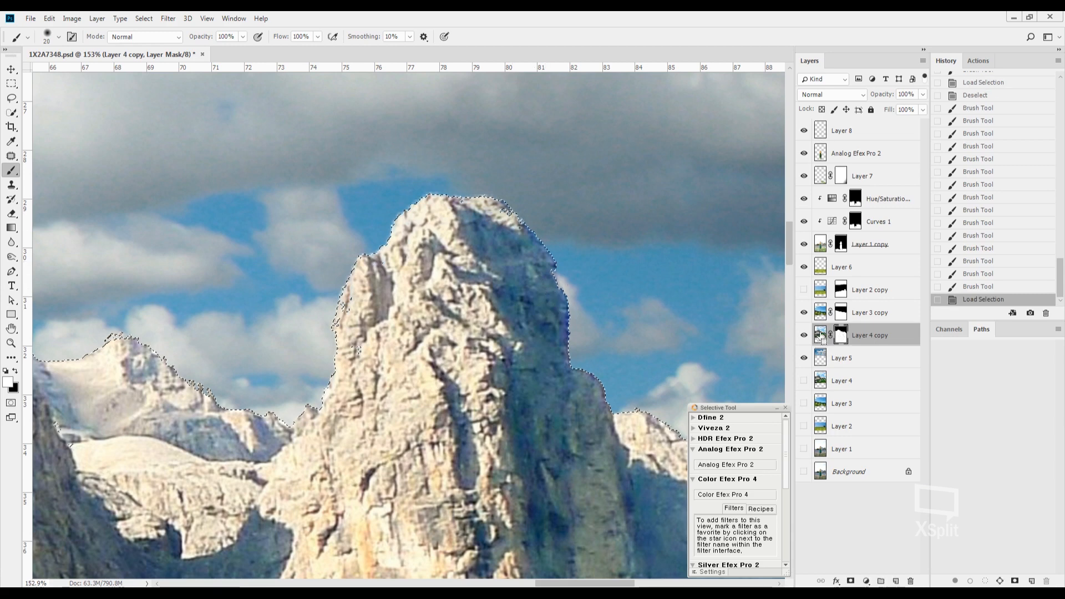
drag(440, 337, 425, 337)
scroll(352, 284, down, 5)
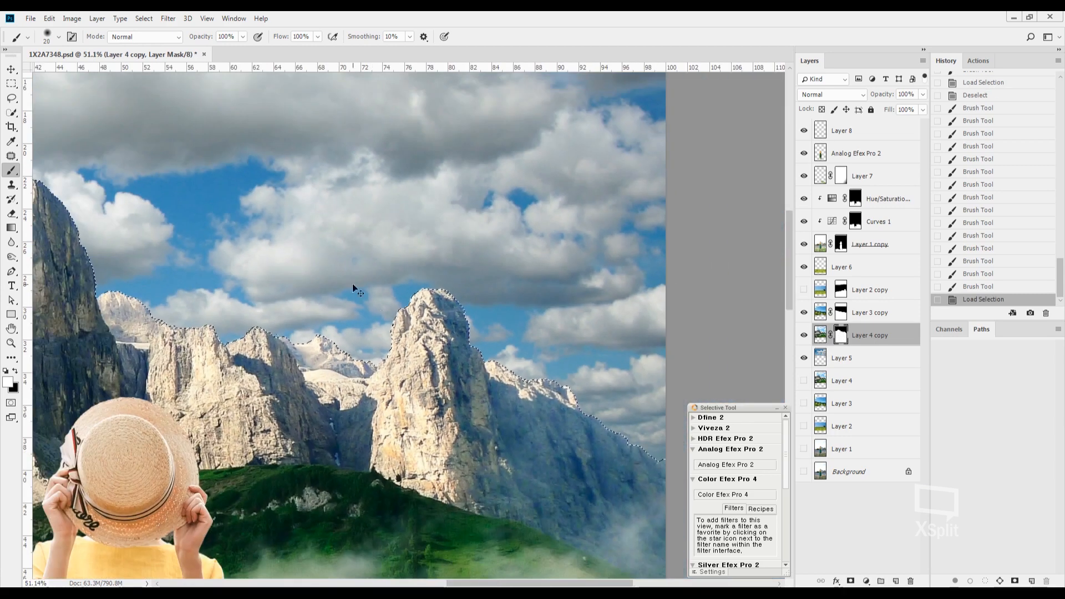
key(ctrl+0)
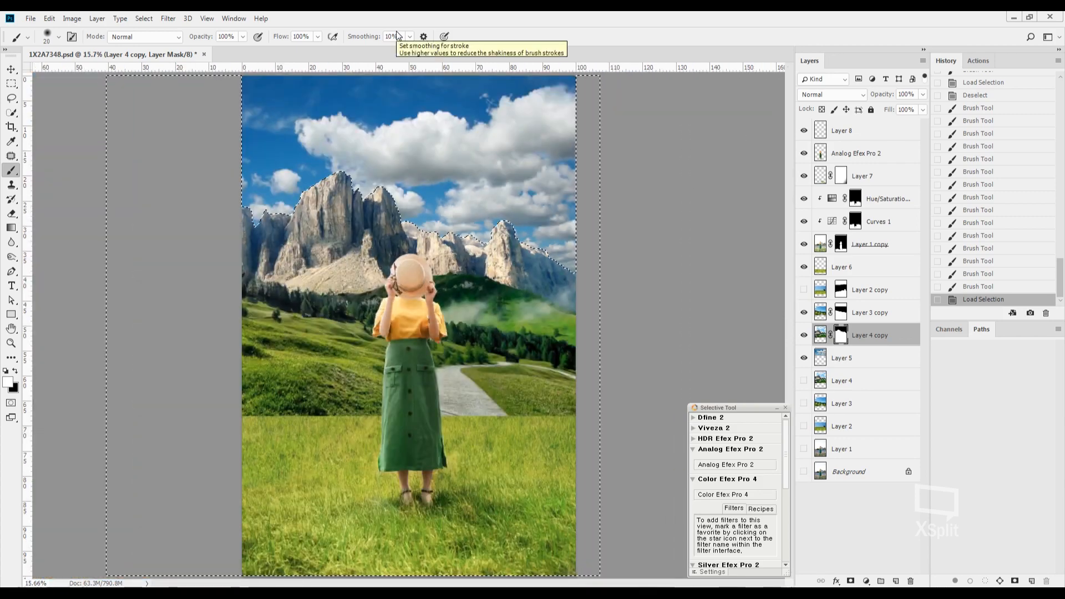
key(ctrl+shift+i)
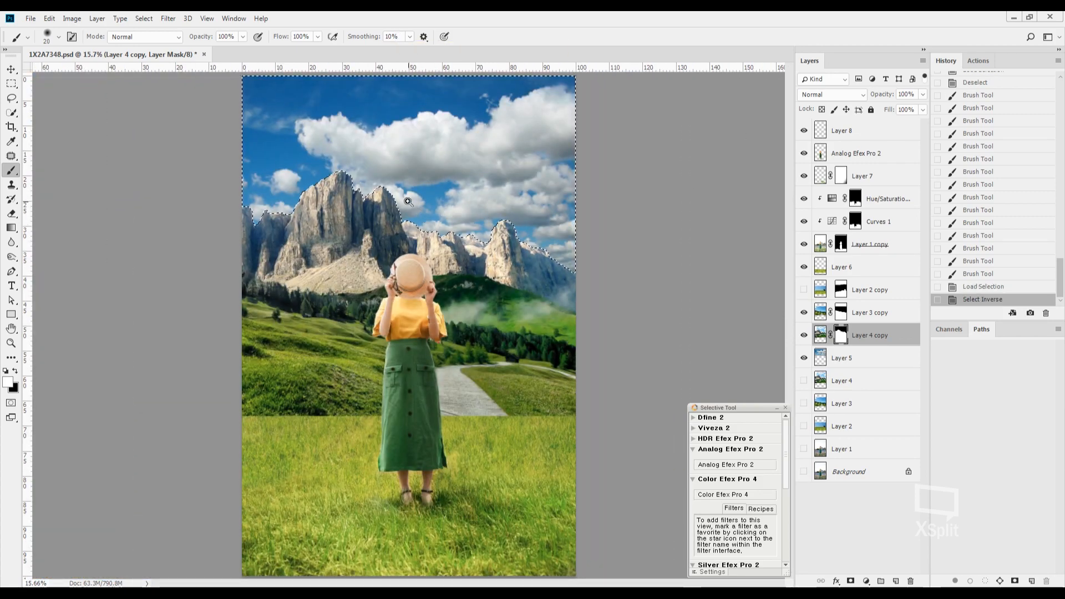
scroll(444, 211, up, 6)
key(shift+F6)
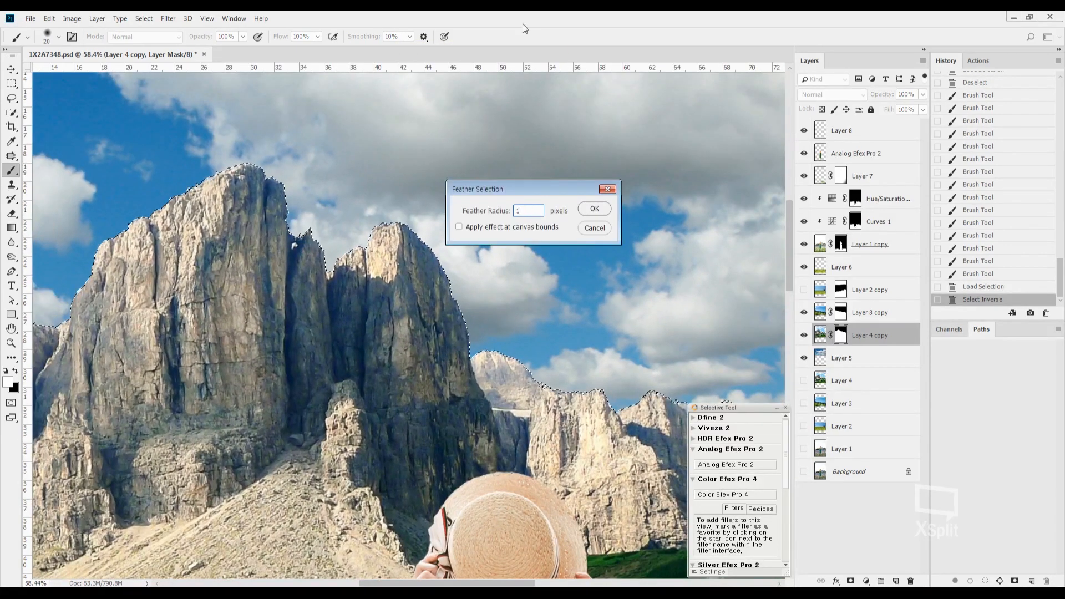
key(Return)
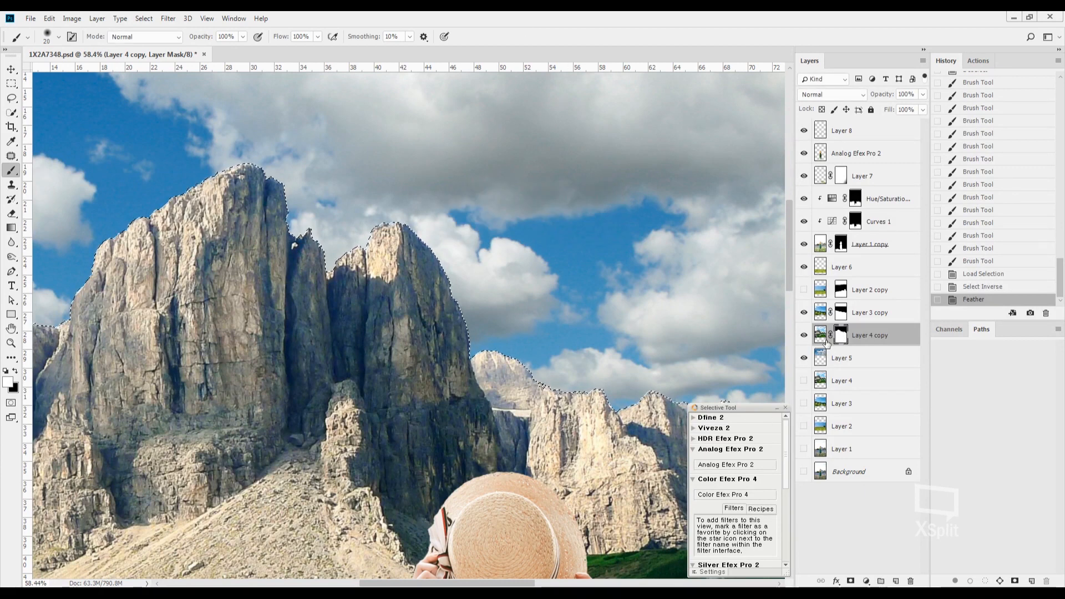
Step: Fill the feathered sky selection on Layer 4 copy's mask with black repeatedly to clean the mountain edge, and deselect
key(alt+BackSpace)
key(alt+BackSpace)
key(alt+BackSpace)
key(alt+BackSpace)
key(alt+BackSpace)
key(alt+BackSpace)
key(alt+BackSpace)
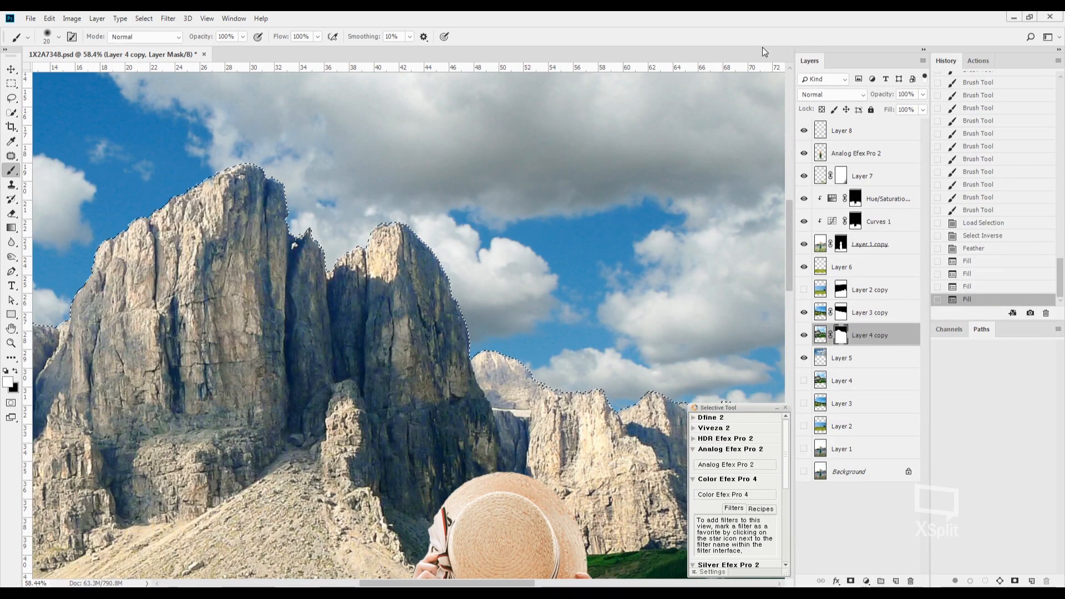
key(ctrl+d)
scroll(327, 266, up, 5)
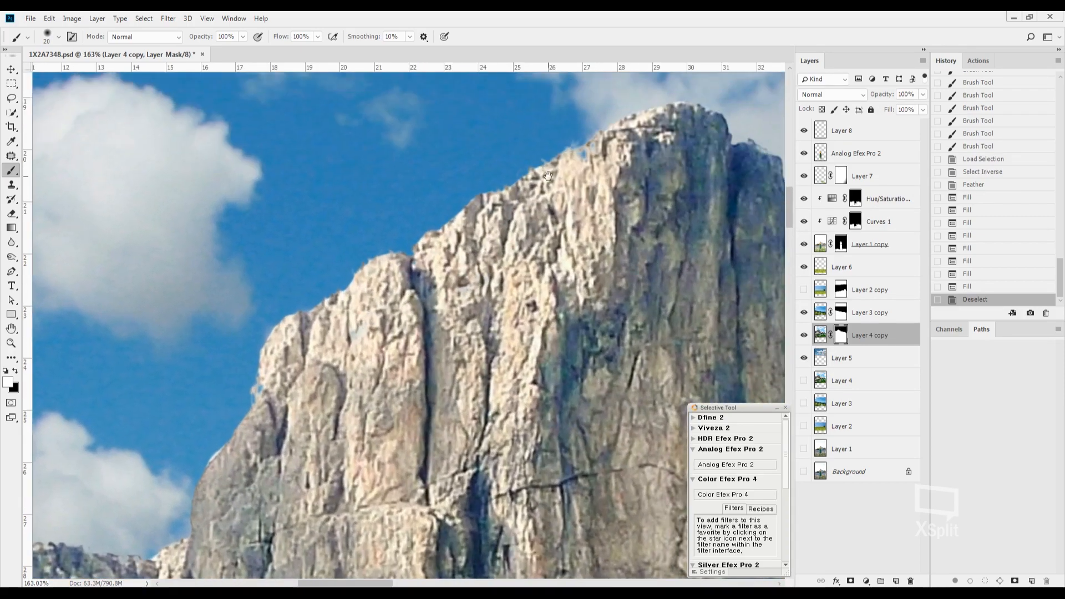
scroll(318, 225, down, 5)
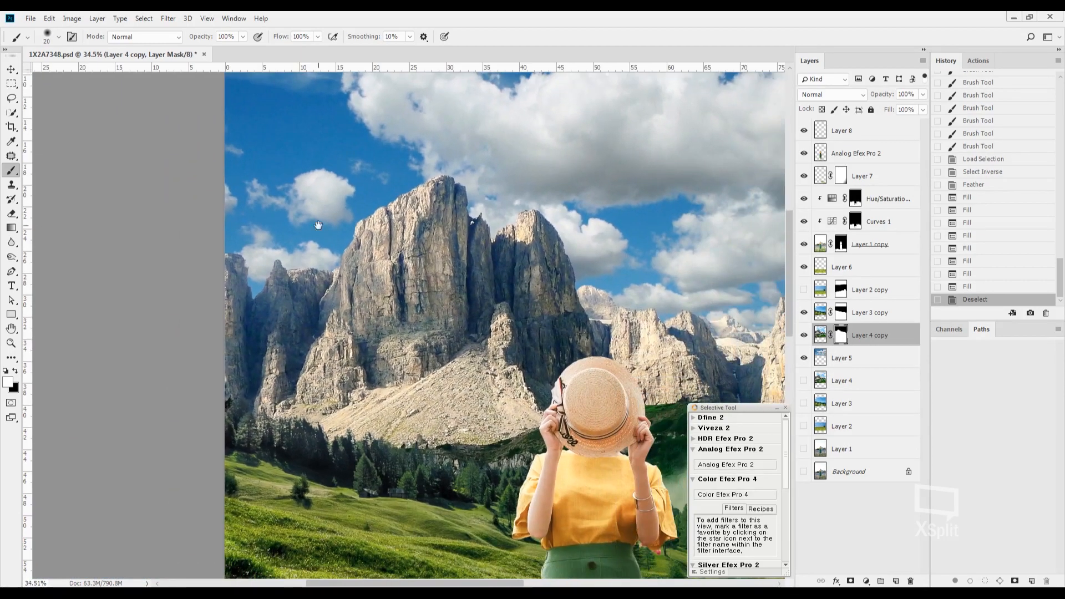
scroll(290, 178, down, 3)
key(l)
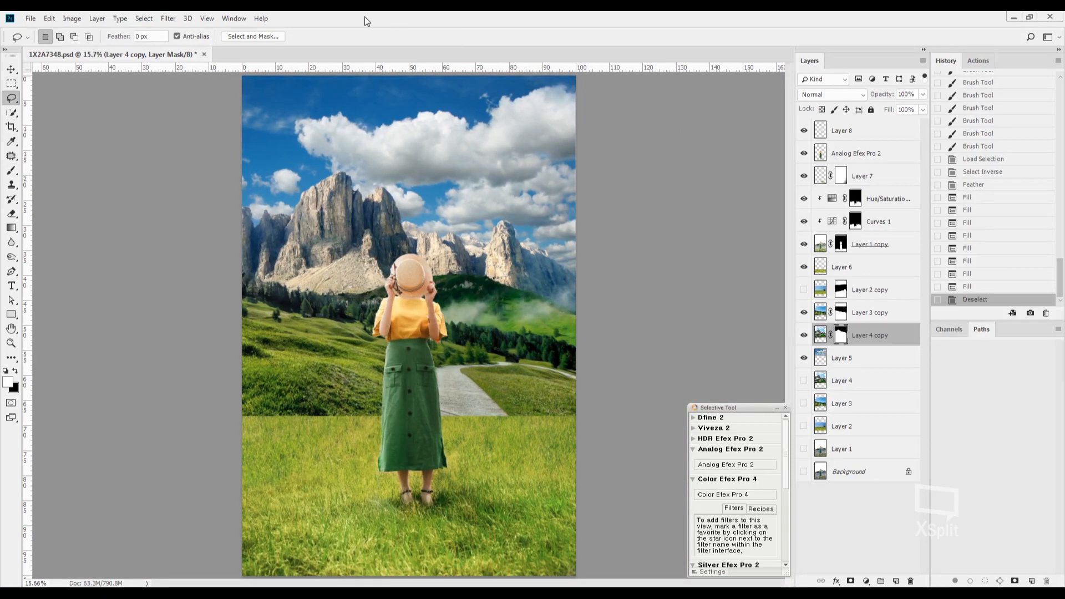
Step: Switch the Clone Stamp's sampling to Current Layer and back to All Layers
key(s)
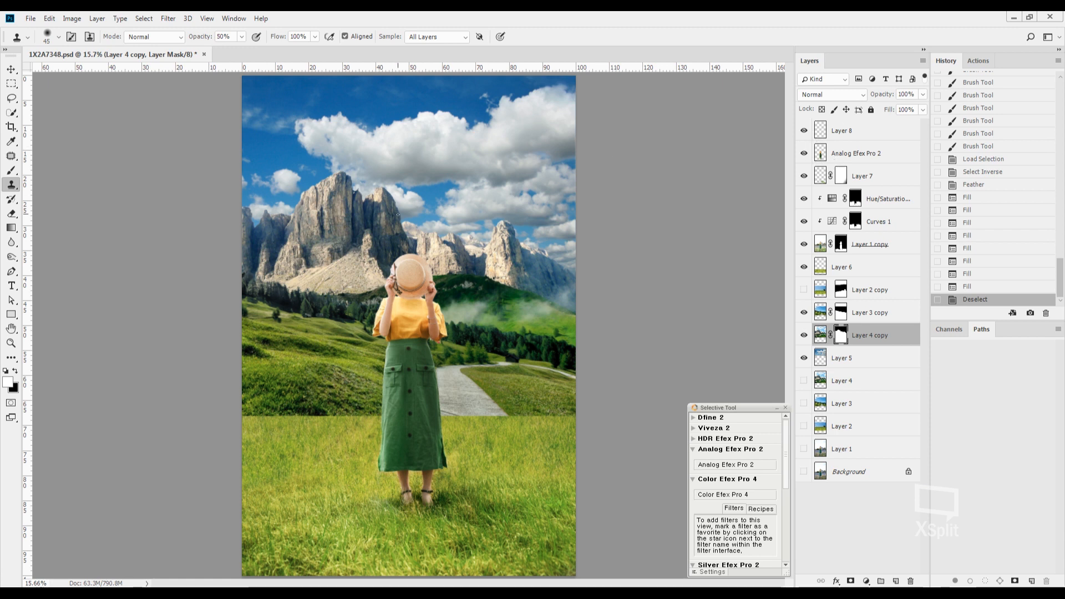
click(432, 38)
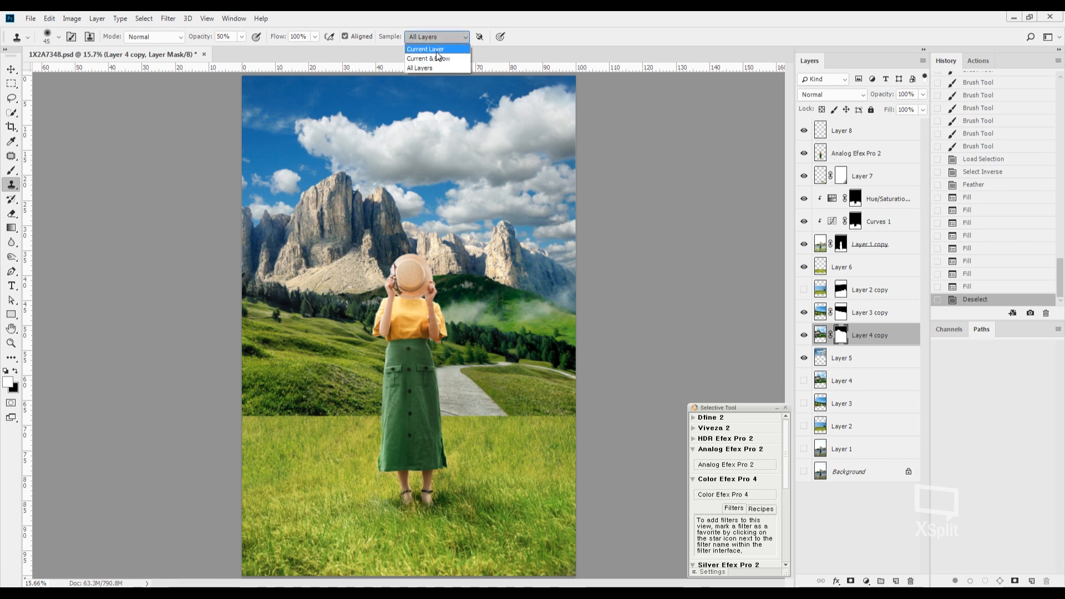
click(439, 48)
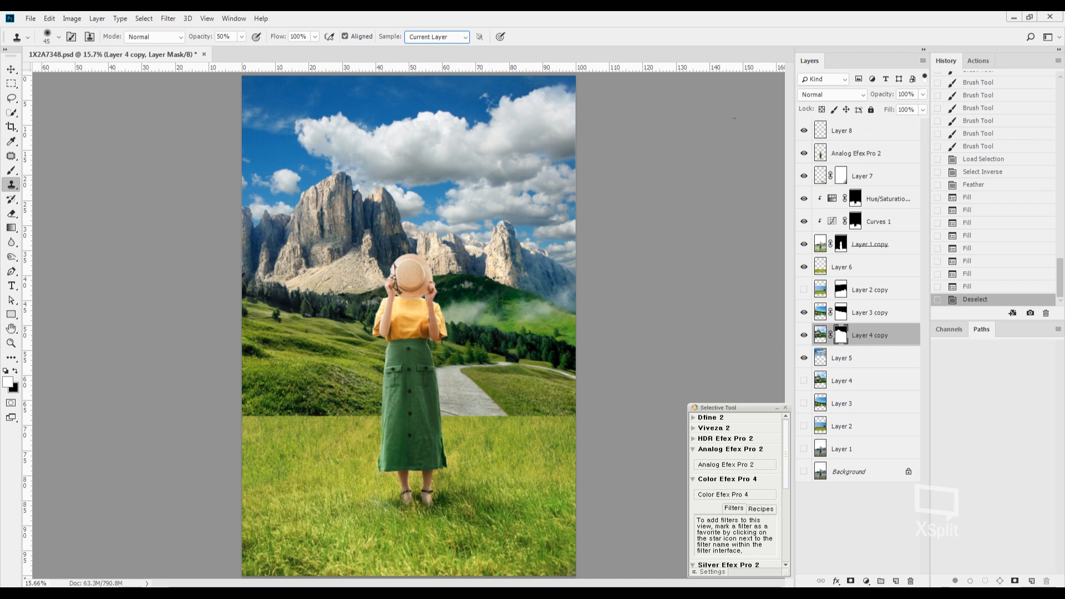
click(460, 39)
click(449, 68)
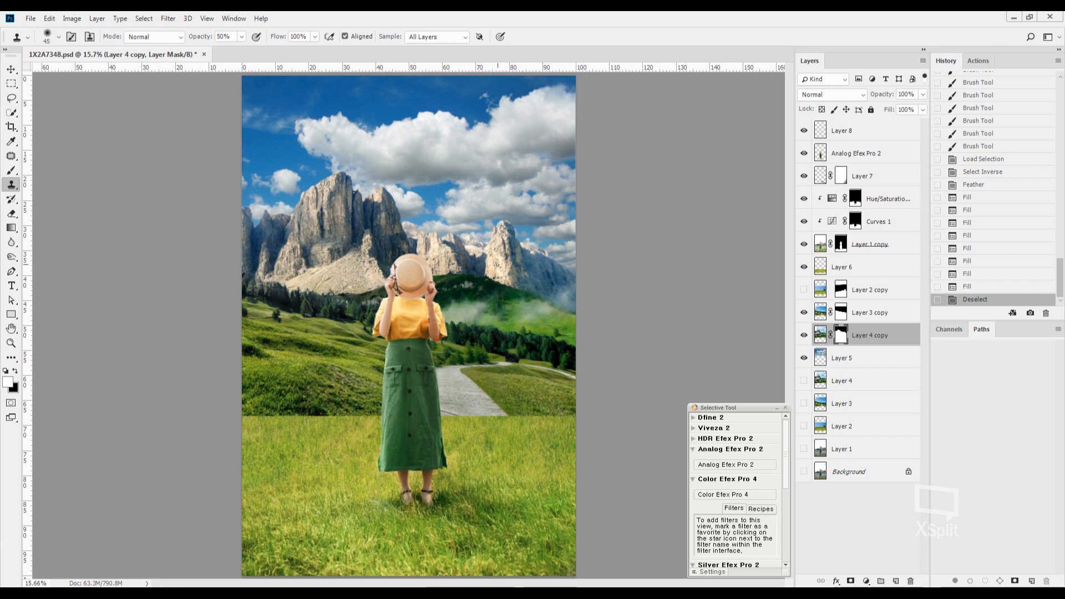
scroll(493, 275, up, 5)
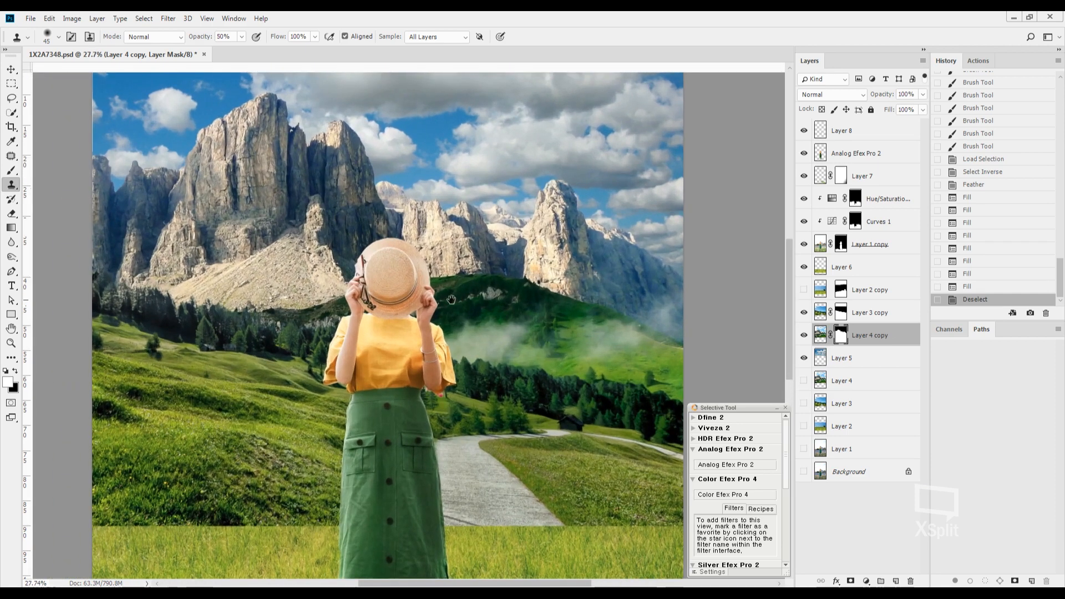
scroll(428, 277, up, 2)
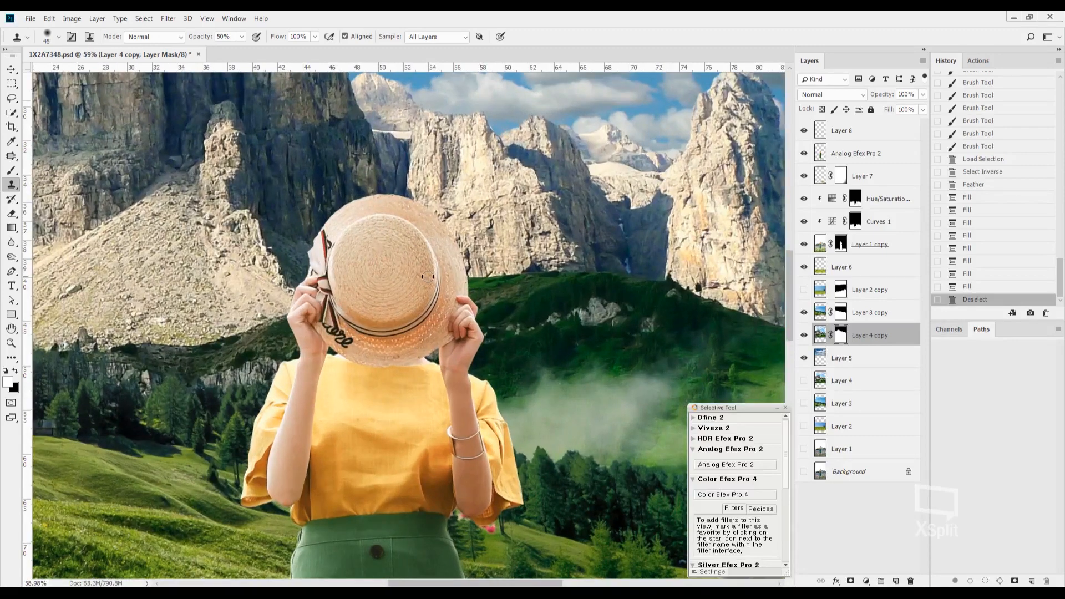
Step: Make Layer 2 copy visible so its meadow and tree return to the composite
scroll(428, 276, down, 3)
scroll(428, 277, down, 2)
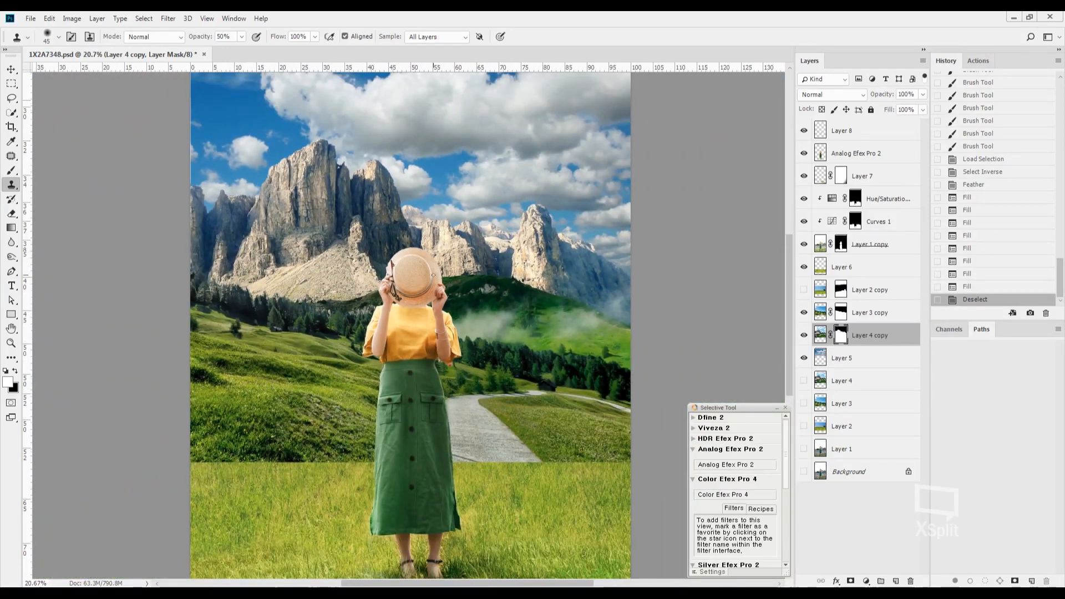
scroll(421, 286, down, 1)
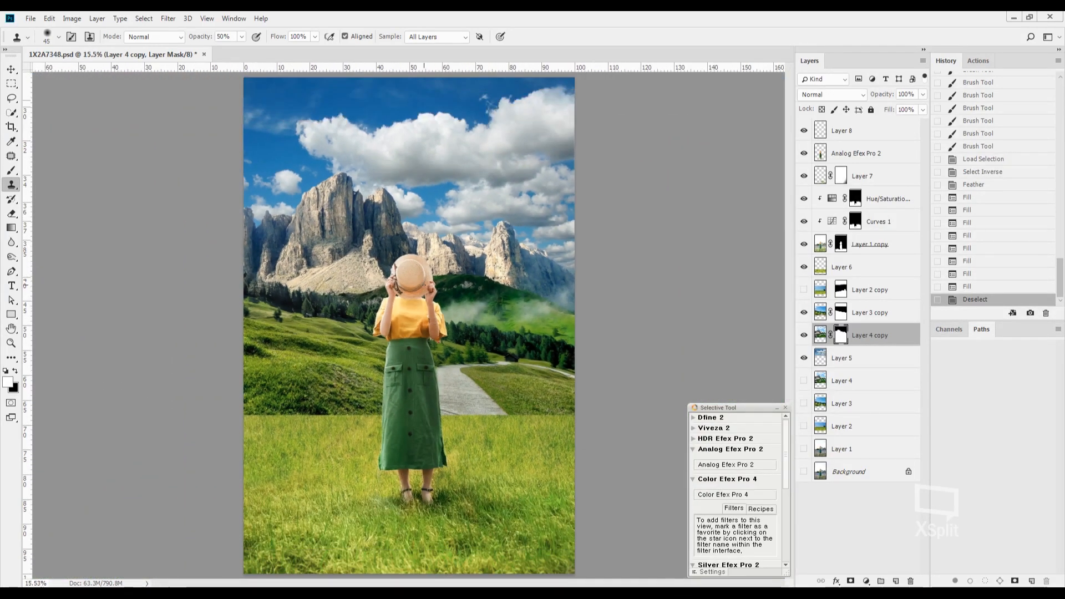
click(803, 291)
scroll(464, 305, down, 1)
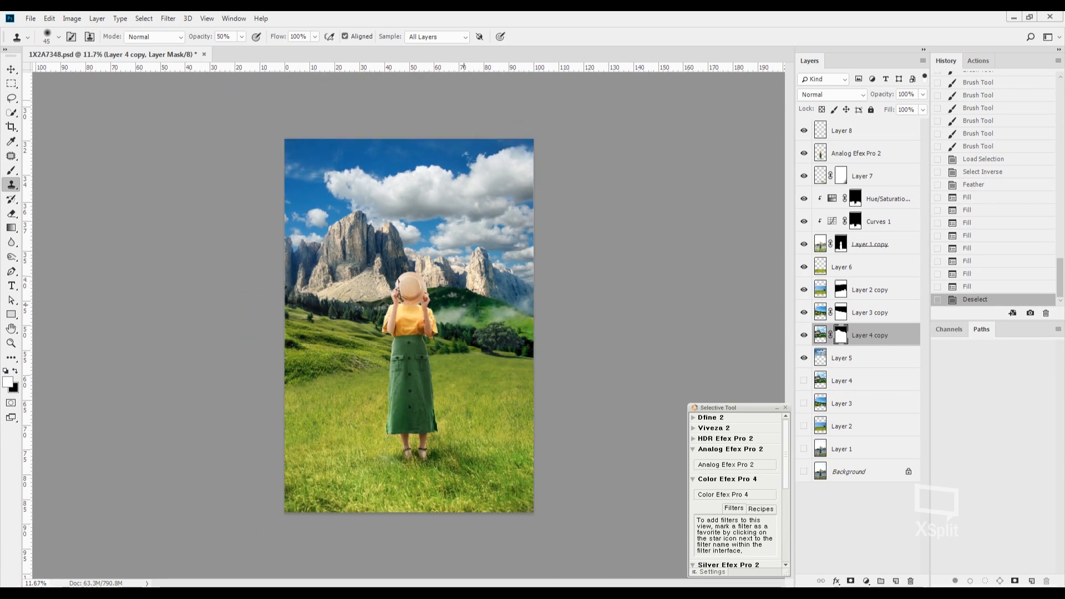
Step: Try a Classic Camera preset from Analog Efex Pro 2 on the whole composite above Layer 8
click(861, 133)
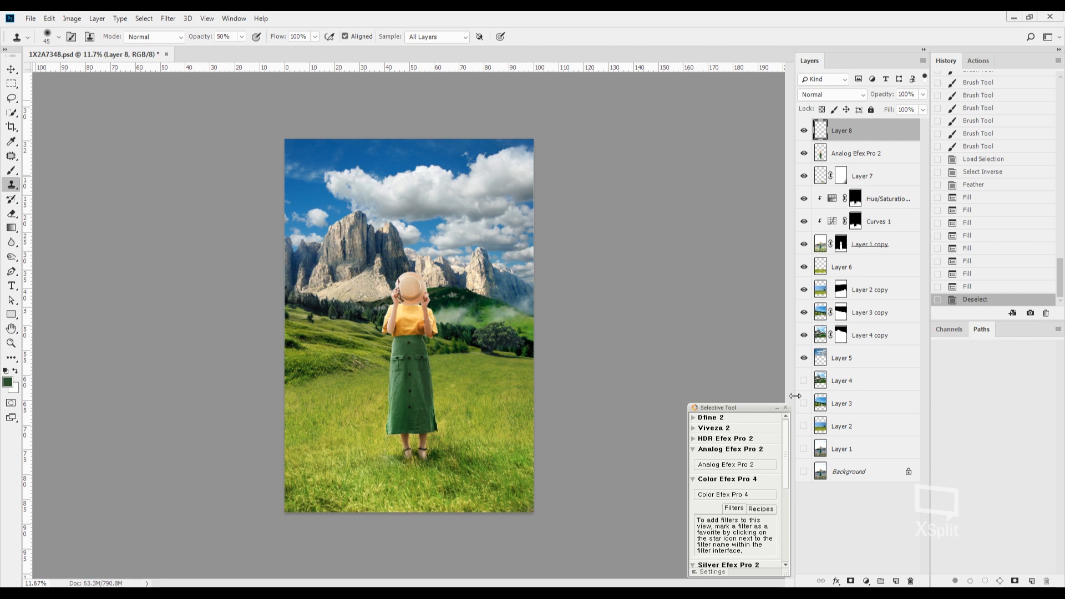
click(720, 466)
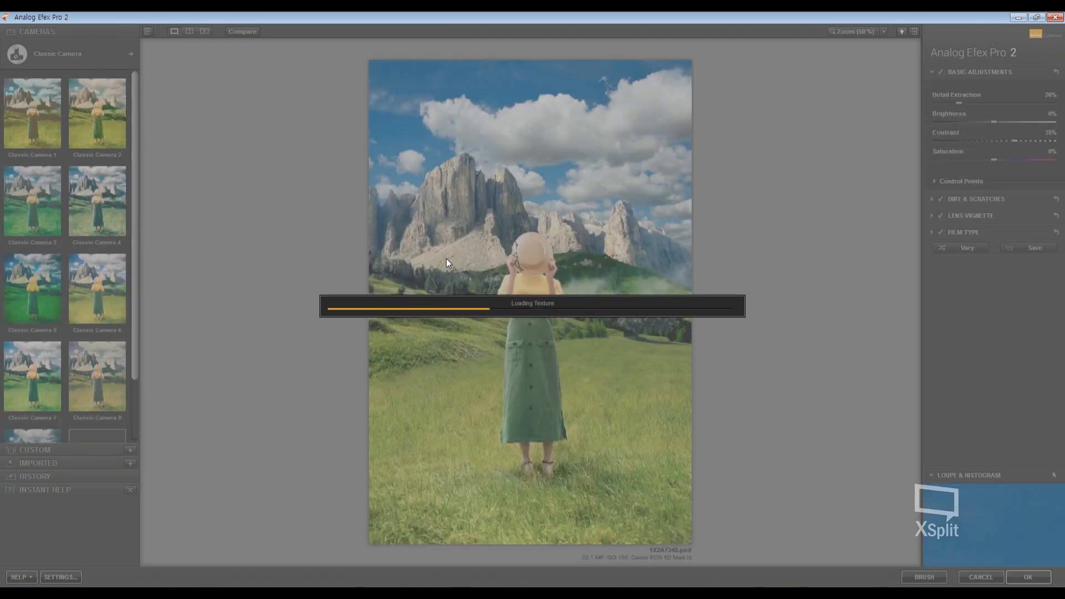
click(100, 116)
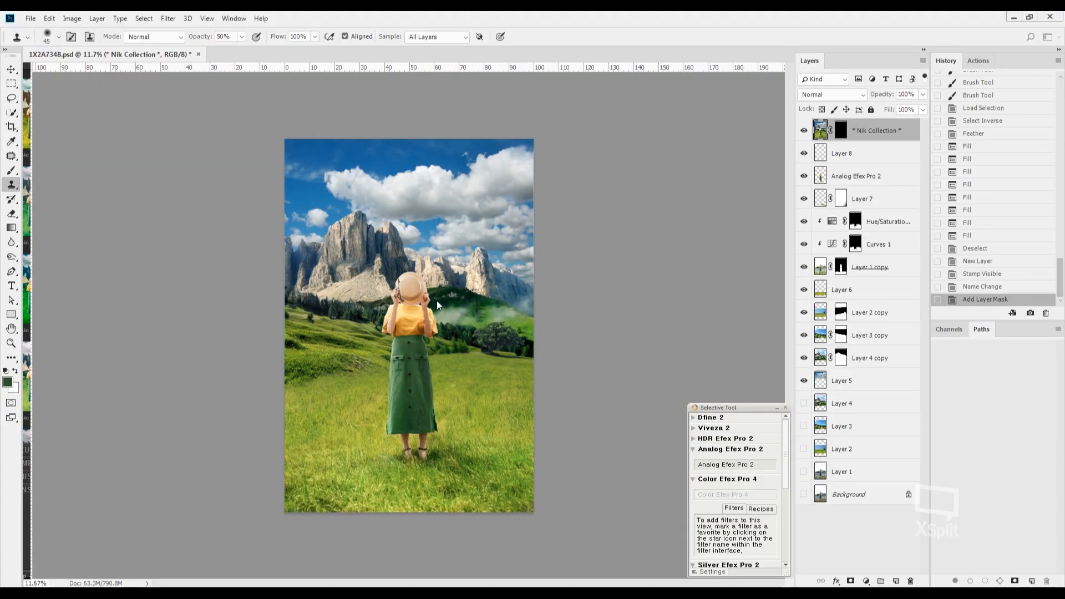
key(l)
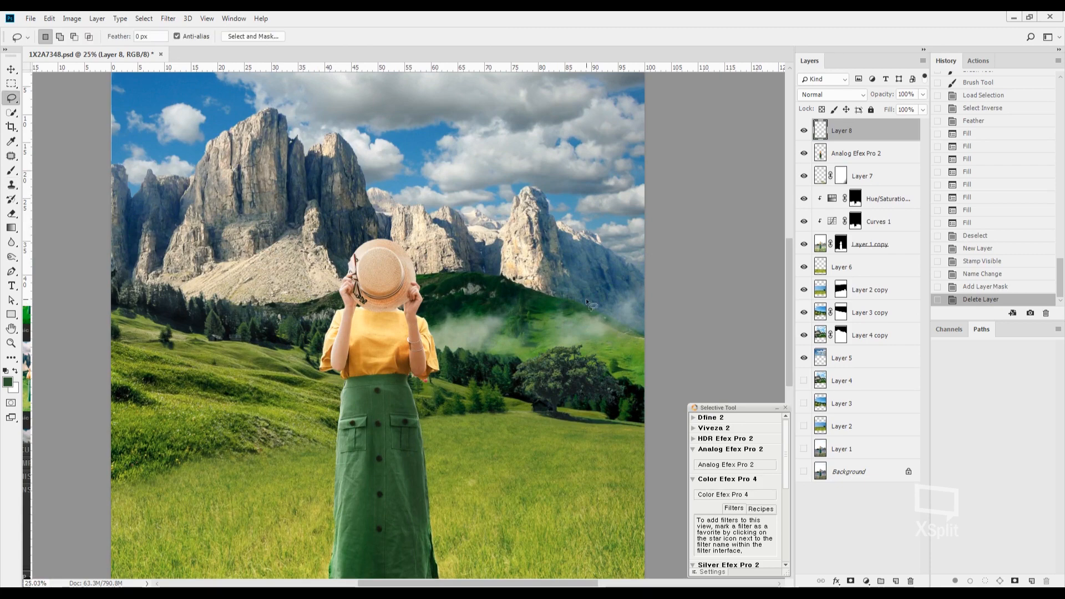
Step: Toggle the visibility of Layer 6 and Layer 2 copy to identify which part of the meadow each layer covers
click(856, 267)
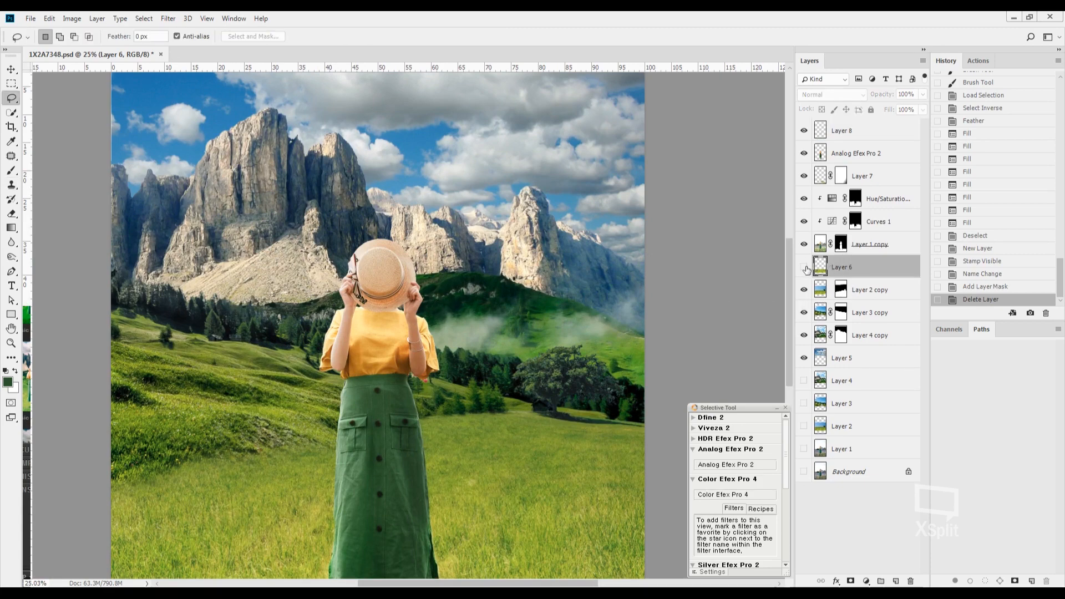
scroll(645, 320, down, 5)
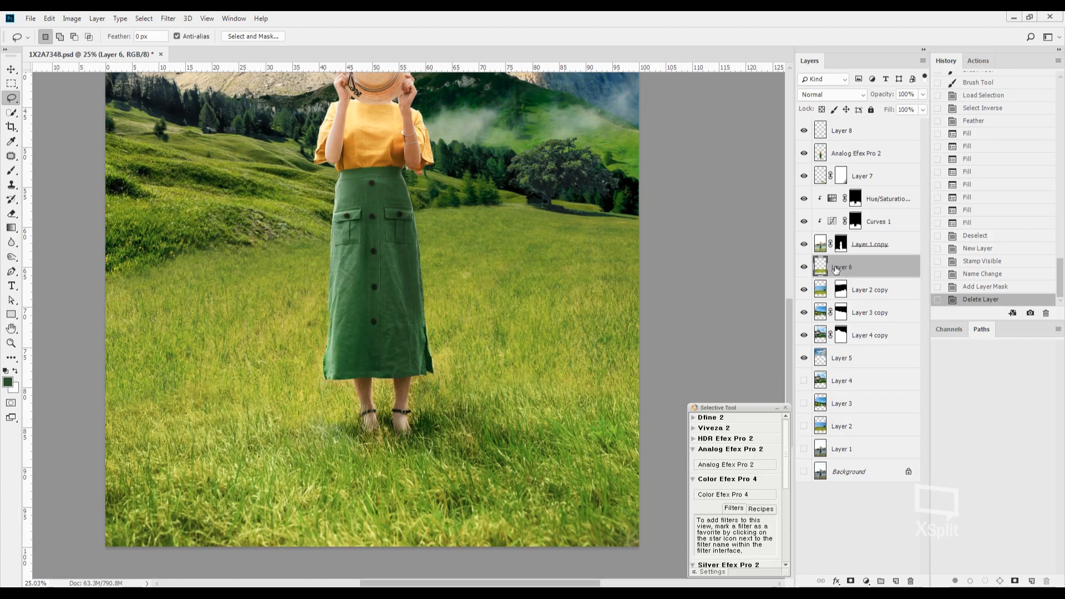
click(804, 267)
click(804, 267)
click(805, 291)
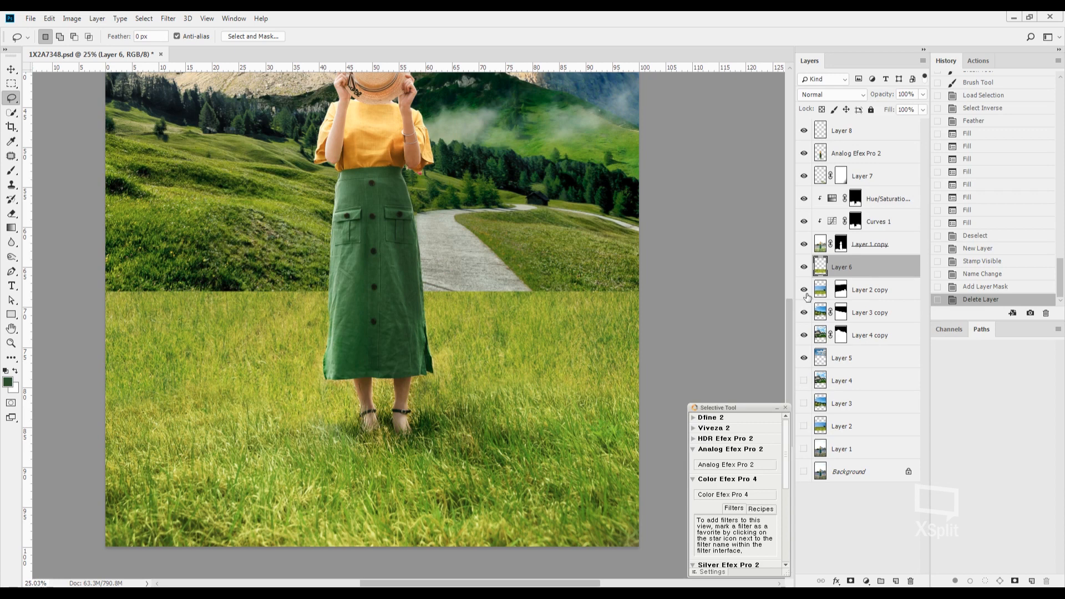
click(805, 291)
Step: Link Layer 2 copy's mask and soften that layer's image with a Gaussian Blur of 2 pixels
click(871, 289)
click(831, 290)
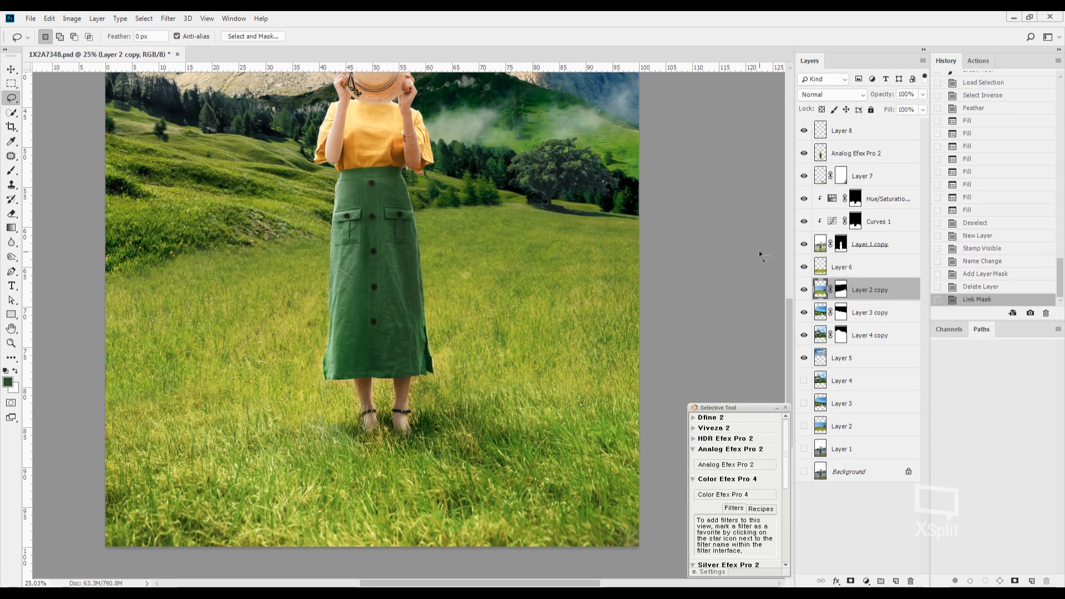
click(168, 18)
mouse_move(183, 143)
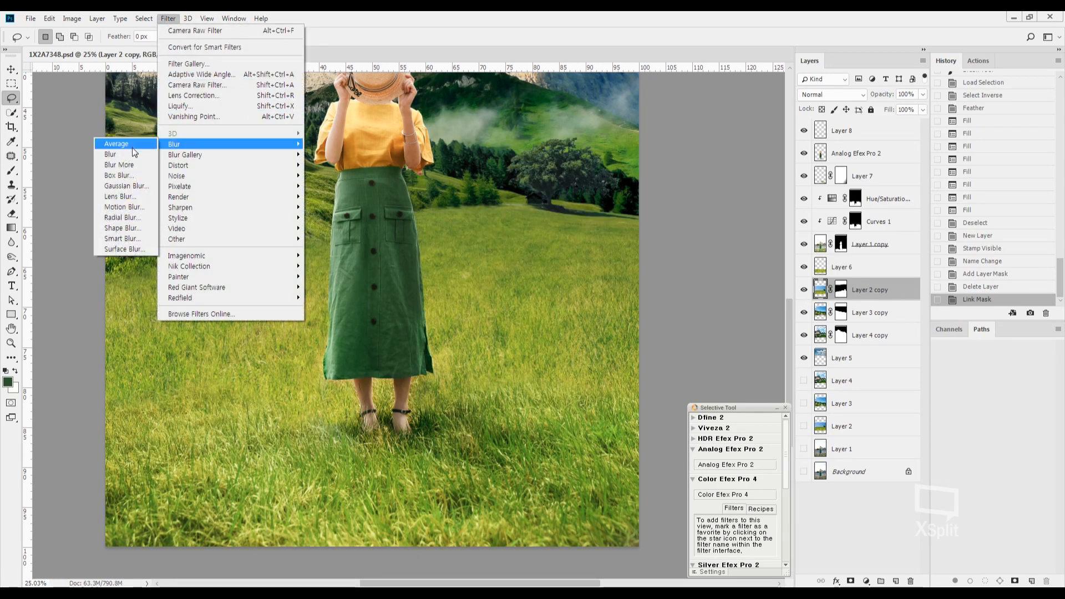
click(126, 186)
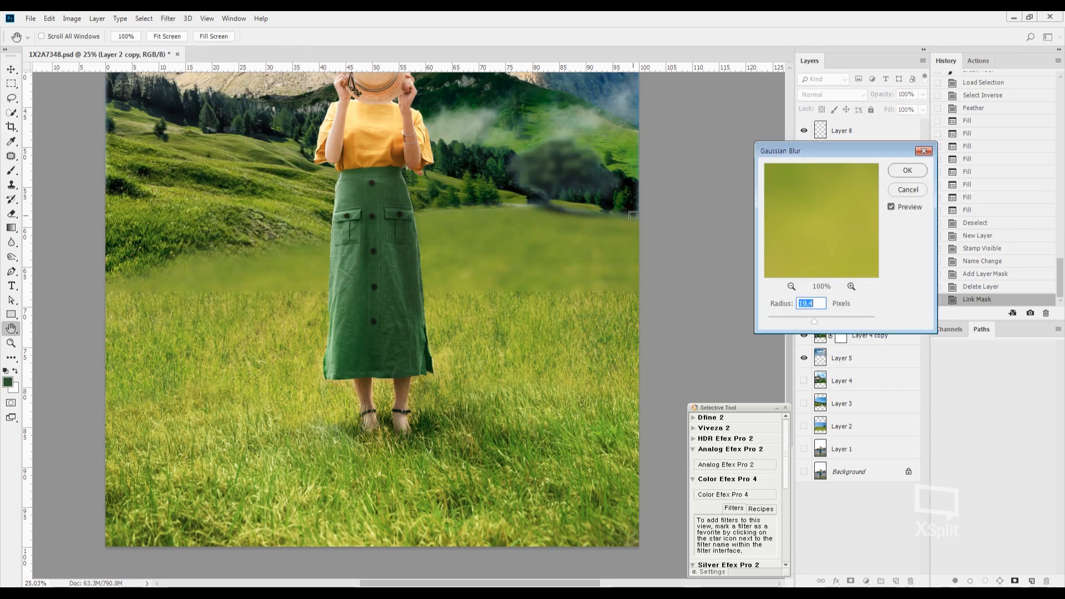
text(2)
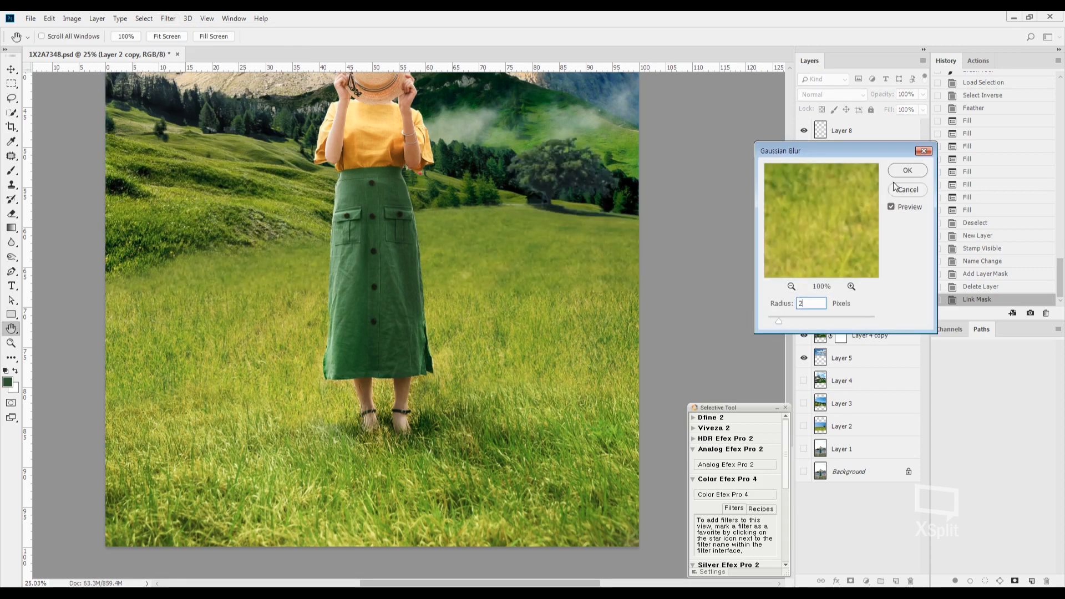
click(915, 177)
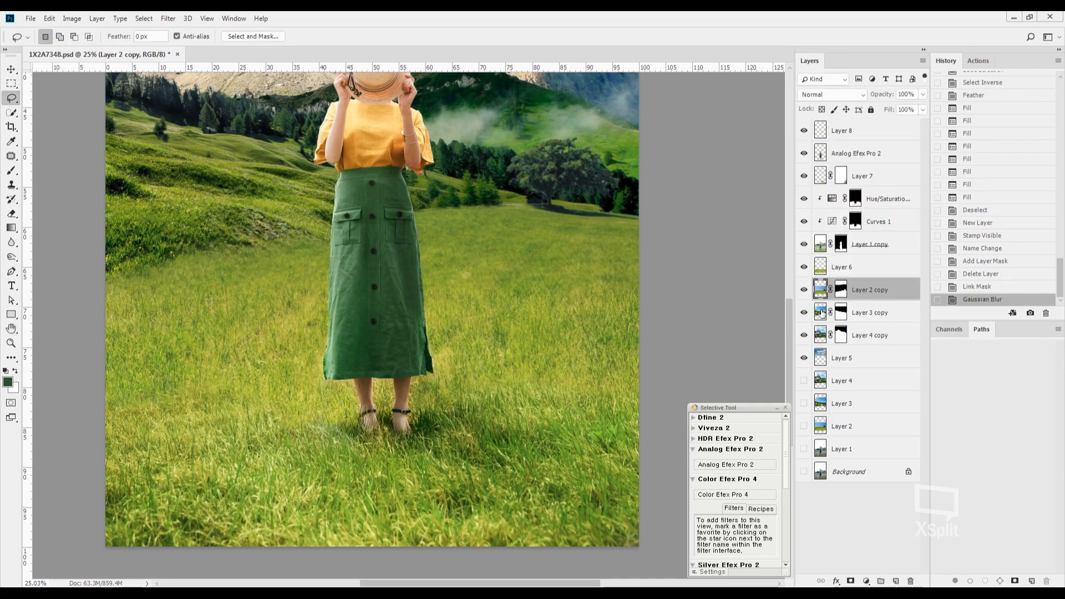
Step: Apply a Gaussian Blur with a 3-pixel radius to Layer 3 copy
drag(173, 90, 202, 199)
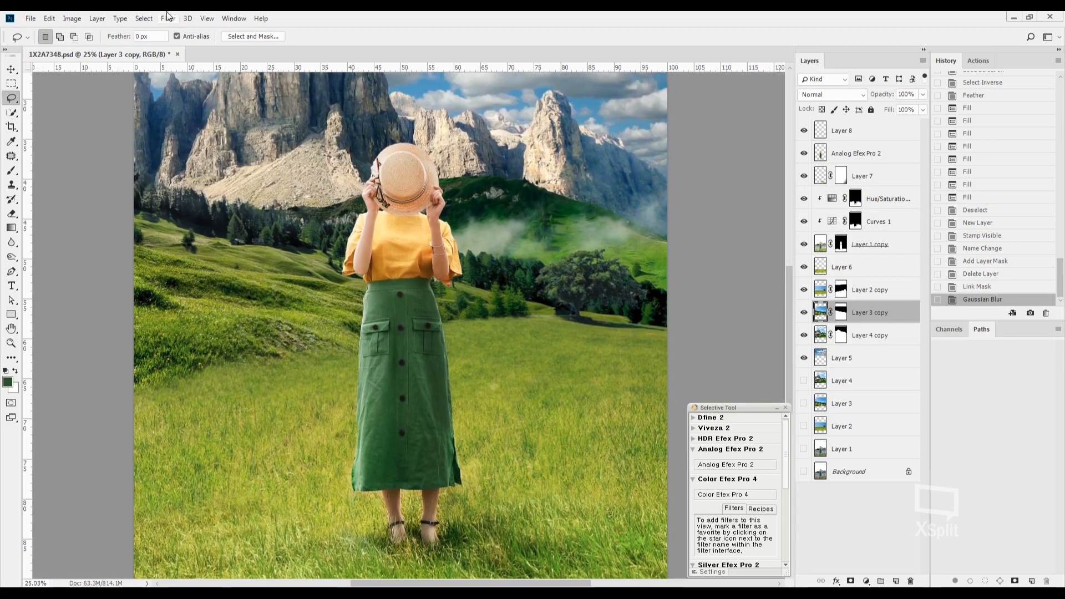
click(167, 18)
mouse_move(160, 149)
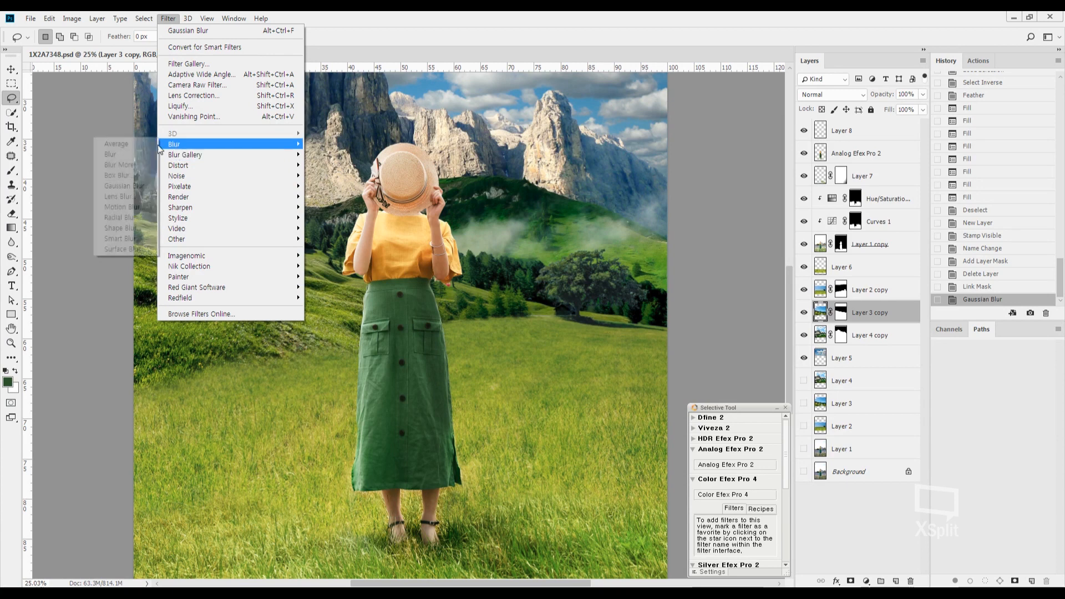
click(125, 186)
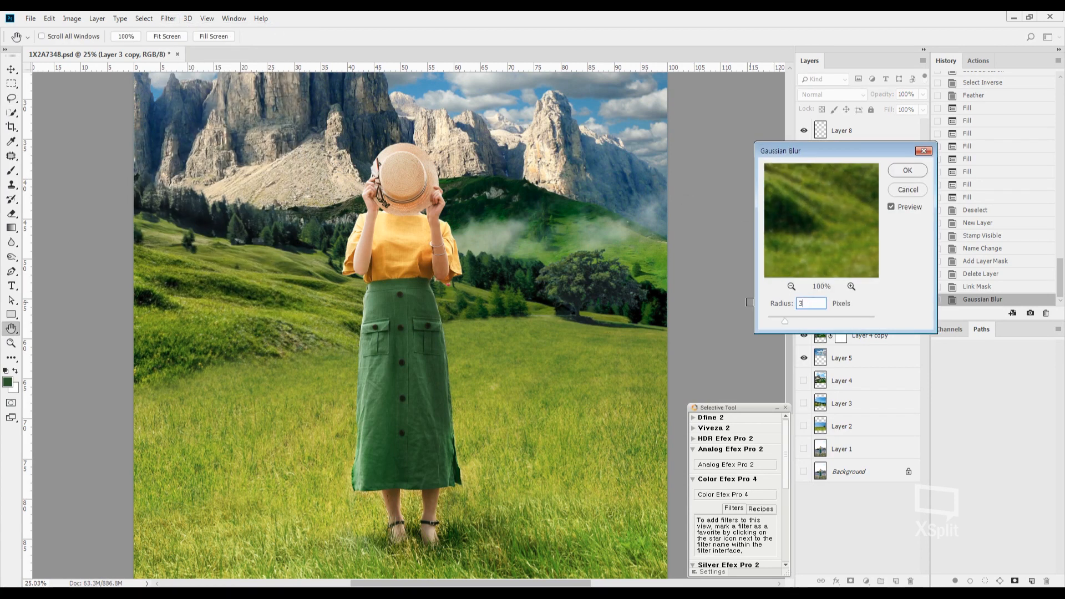
click(899, 176)
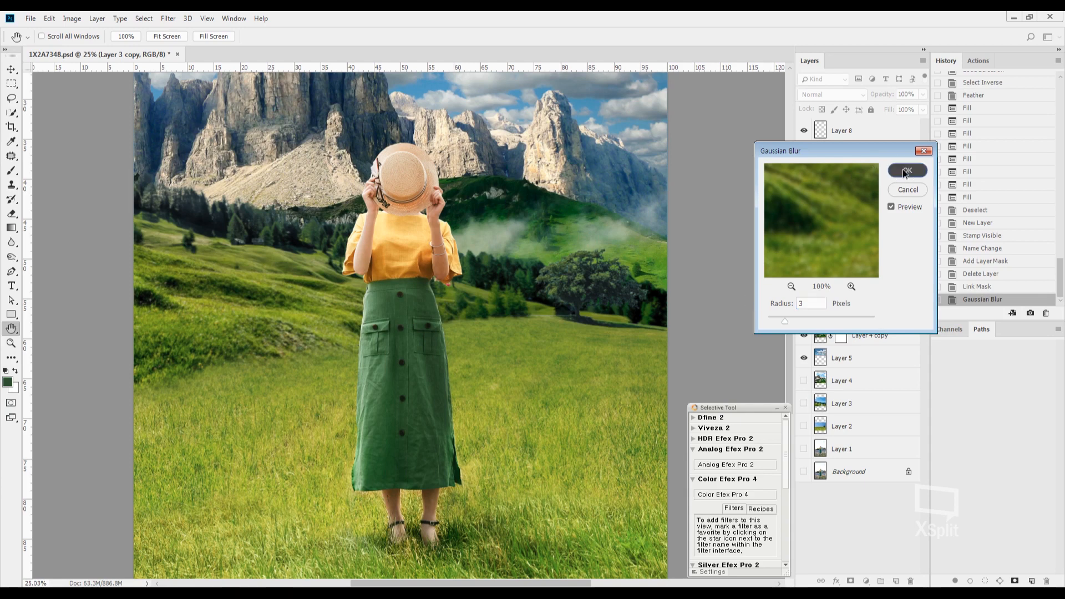
Step: Apply a Gaussian Blur with a 5-pixel radius to Layer 4 copy
click(169, 19)
mouse_move(254, 145)
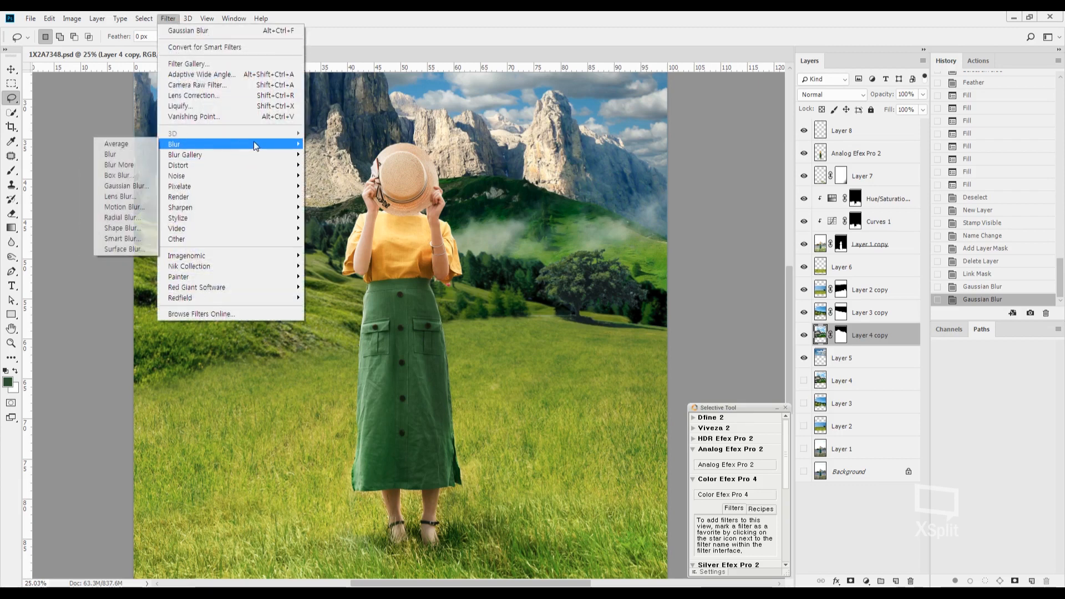
click(126, 186)
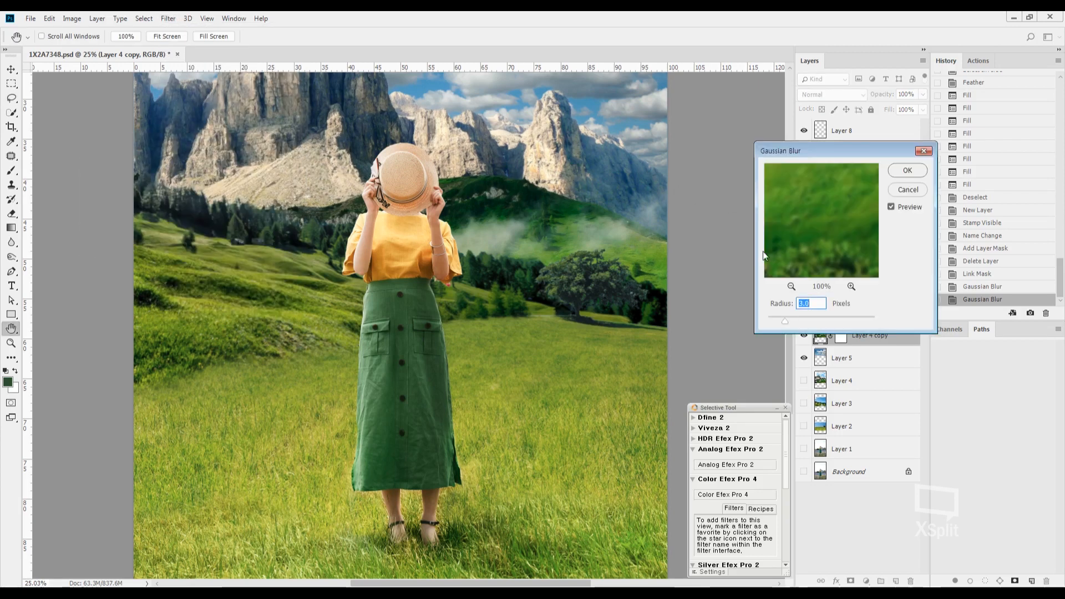
text(5)
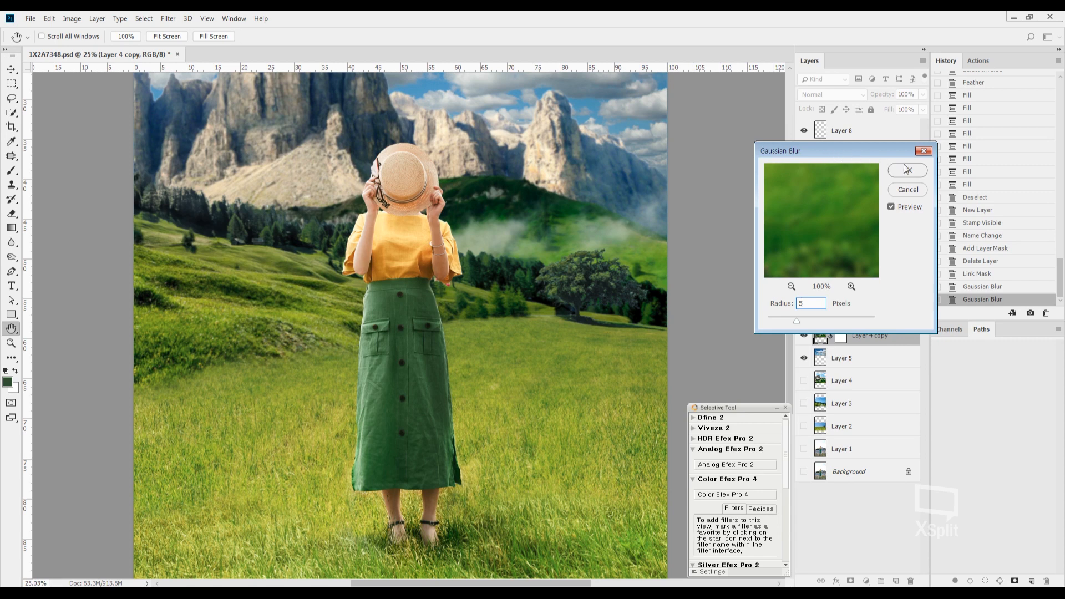
click(907, 170)
scroll(601, 228, down, 3)
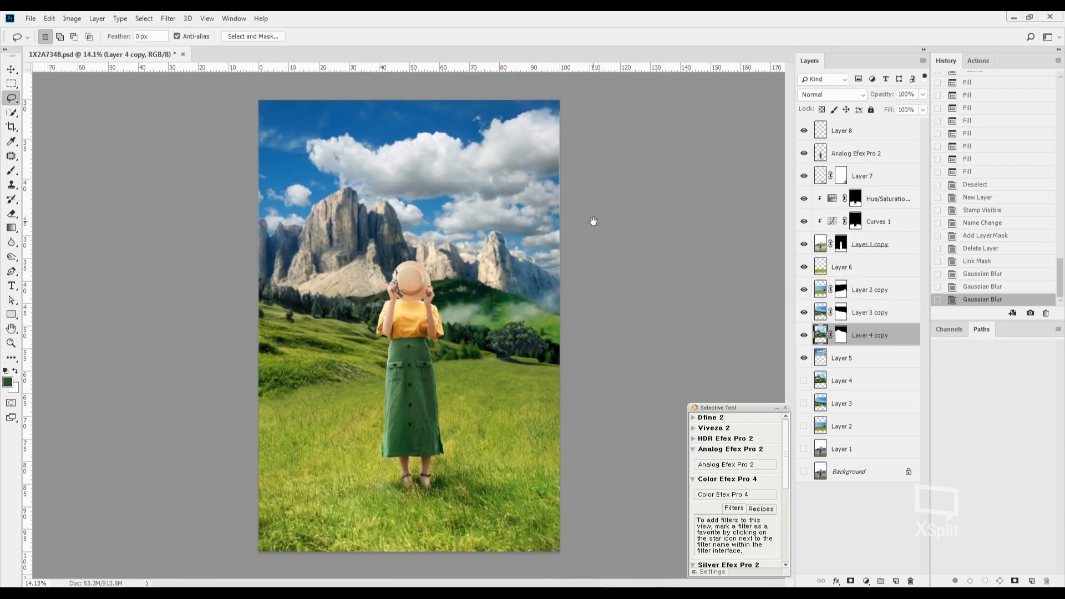
scroll(432, 281, up, 1)
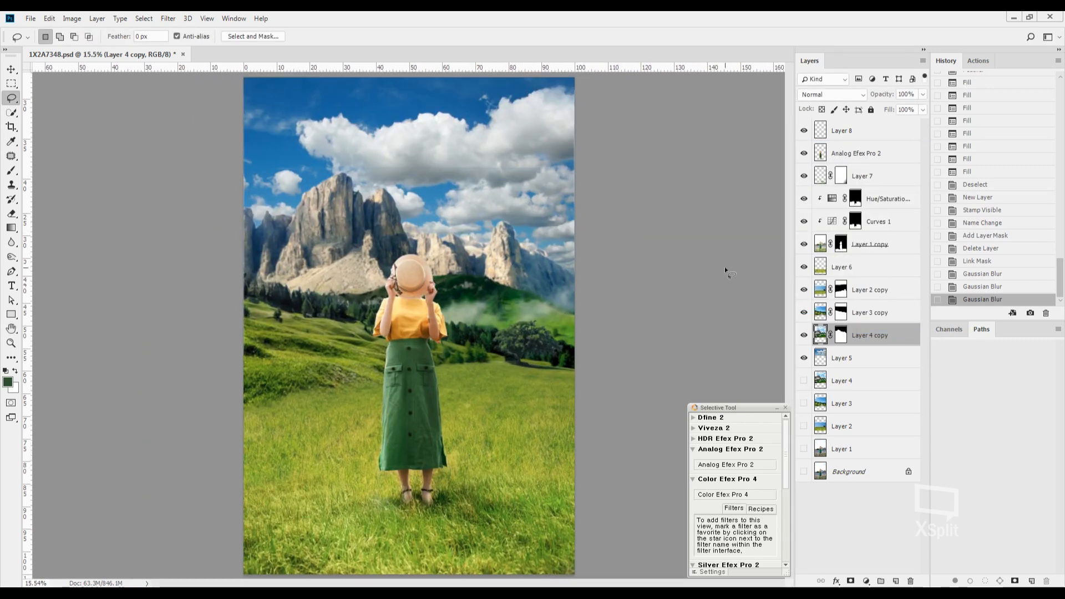
Step: Mark the thin line in the clouds above the tallest peak and toggle Layer 3 copy to check its source
scroll(435, 195, up, 5)
mouse_move(408, 194)
mouse_down()
mouse_move(431, 171)
mouse_move(436, 183)
mouse_up()
click(804, 313)
click(804, 313)
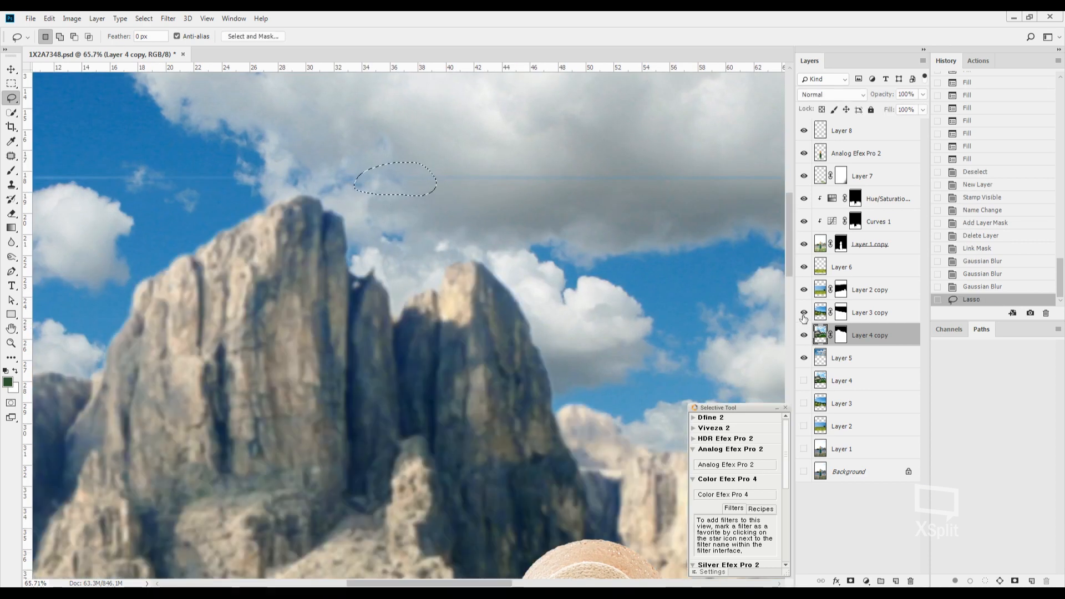
click(503, 257)
scroll(503, 259, down, 2)
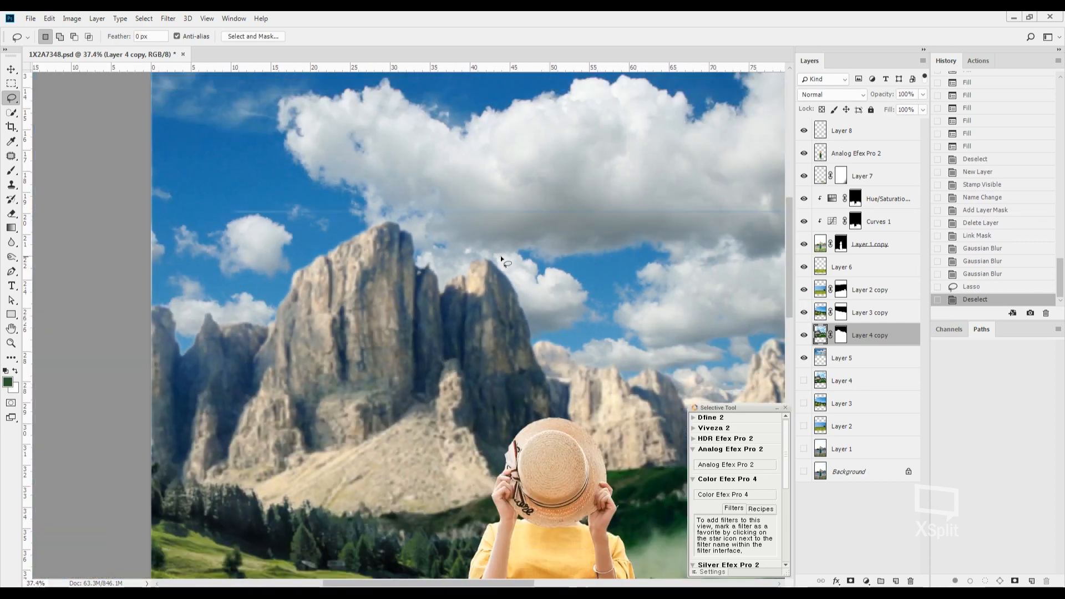
Step: Try painting white over the sky line on Layer 3 copy's mask and on its image with a 150 px brush
click(841, 313)
key(b)
key(d)
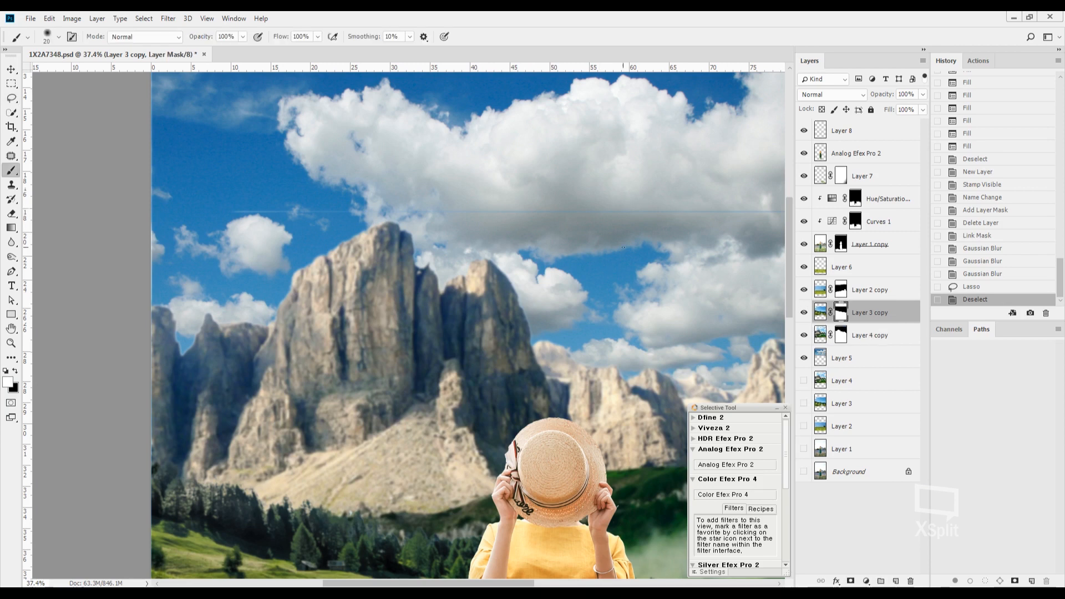
key(bracketright)
key(bracketright)
key(bracketright)
key(bracketright)
drag(226, 207, 307, 203)
key(ctrl+z)
key(ctrl+2)
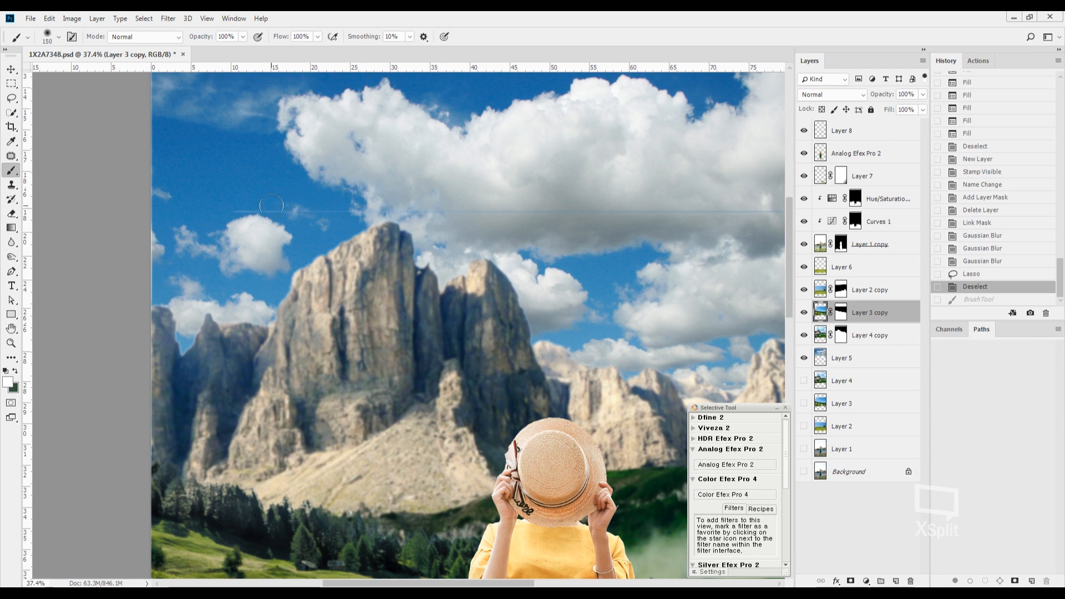
drag(222, 200, 333, 200)
key(ctrl+z)
Step: Paint black on Layer 3 copy's mask along the thin horizontal line across the sky with the 150 px brush
click(843, 315)
click(805, 314)
click(805, 317)
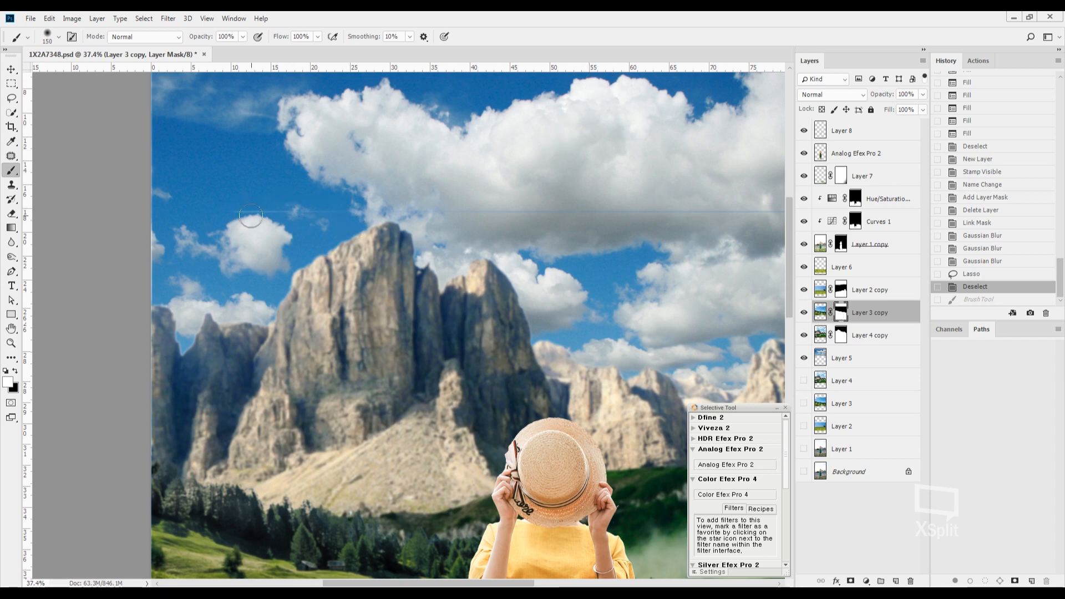
key(x)
mouse_move(252, 215)
mouse_down()
mouse_move(709, 211)
mouse_move(412, 199)
mouse_move(516, 195)
mouse_move(453, 211)
mouse_up()
click(412, 201)
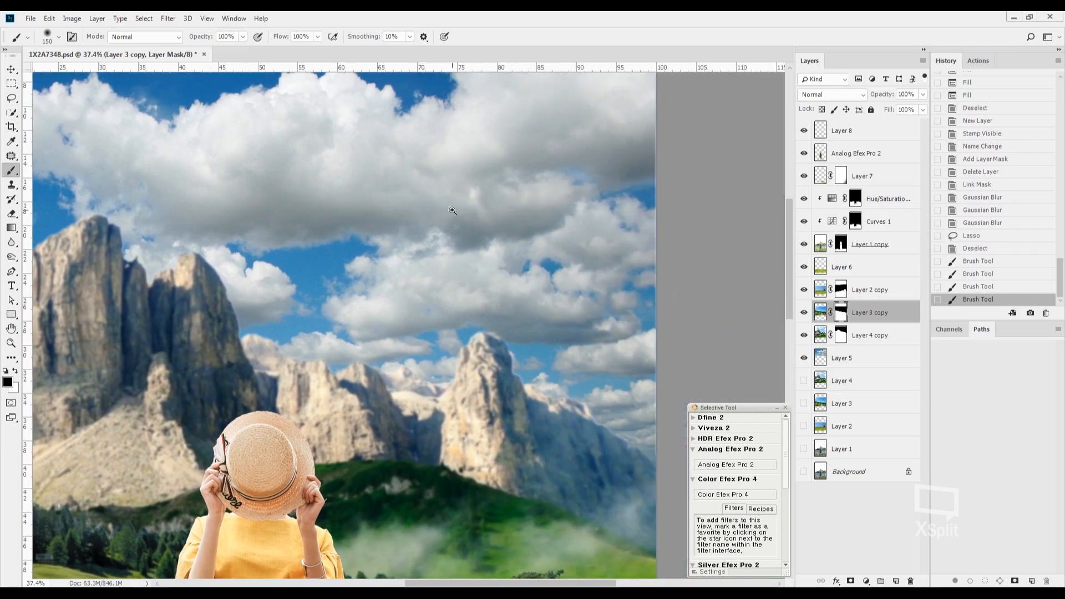
Step: Shift the Layer 5 sky to the right behind the mountains, unlinking and relinking Layer 2 copy's mask
key(ctrl+0)
key(l)
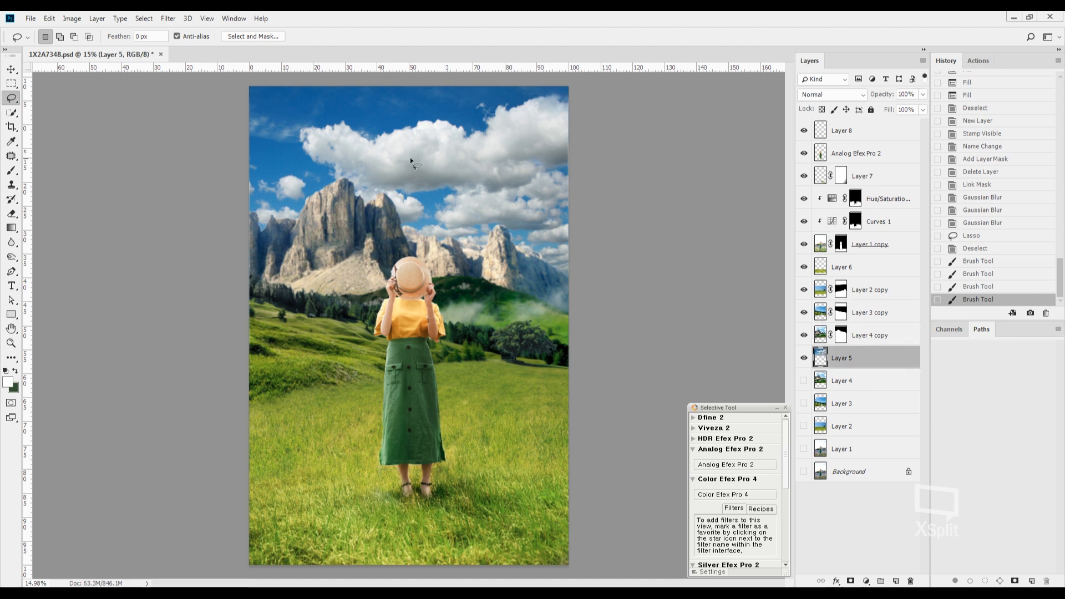
click(820, 358)
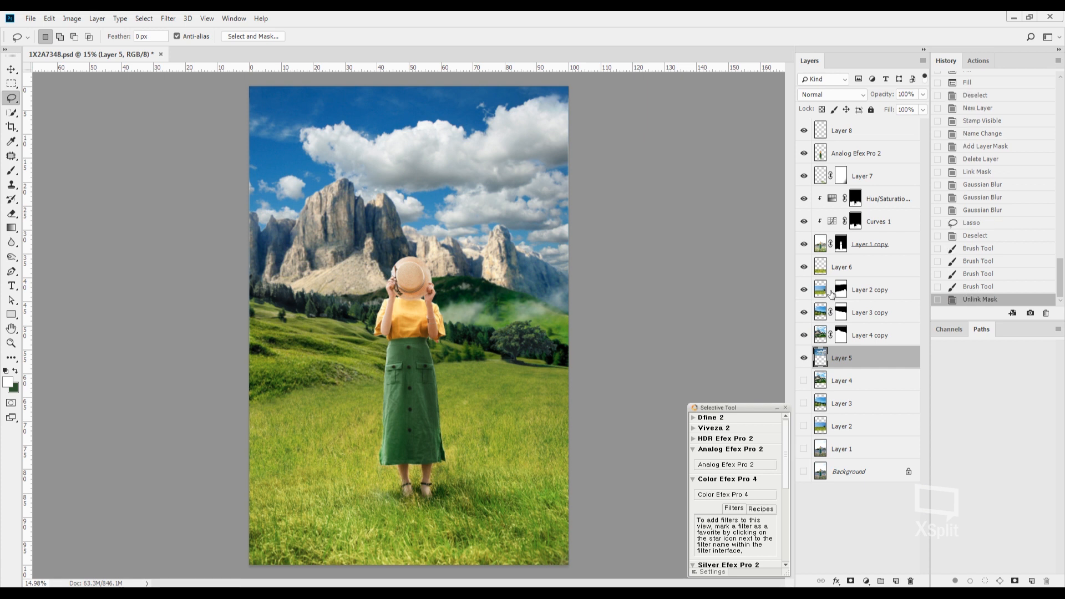
click(830, 291)
drag(450, 218, 482, 206)
click(830, 290)
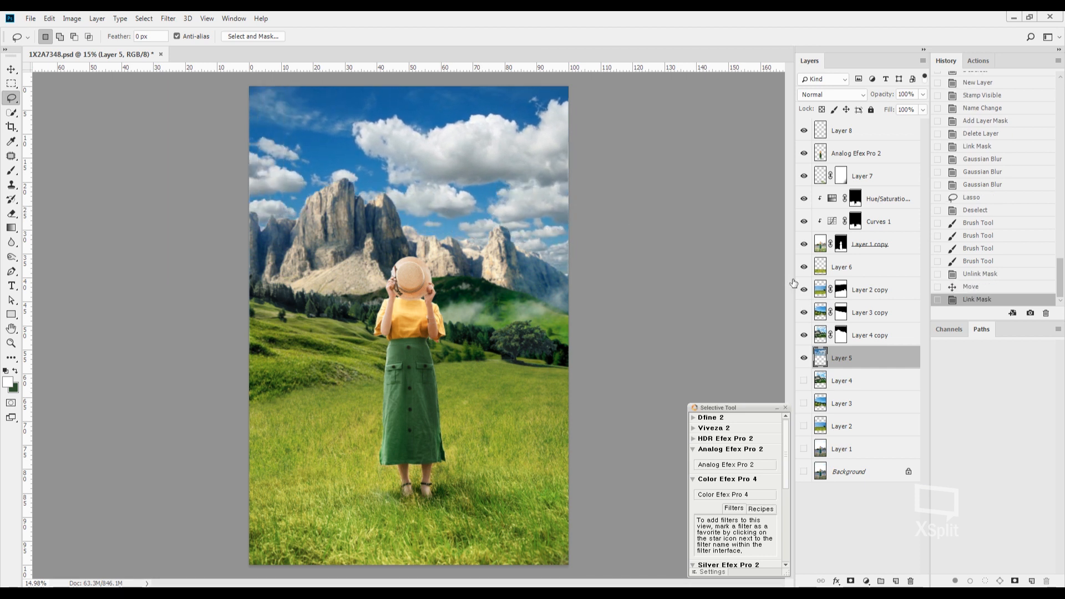
Step: Try repositioning the Layer 2 copy meadow and tree within the composite
click(823, 290)
drag(504, 191, 482, 190)
drag(654, 245, 541, 229)
key(ctrl+z)
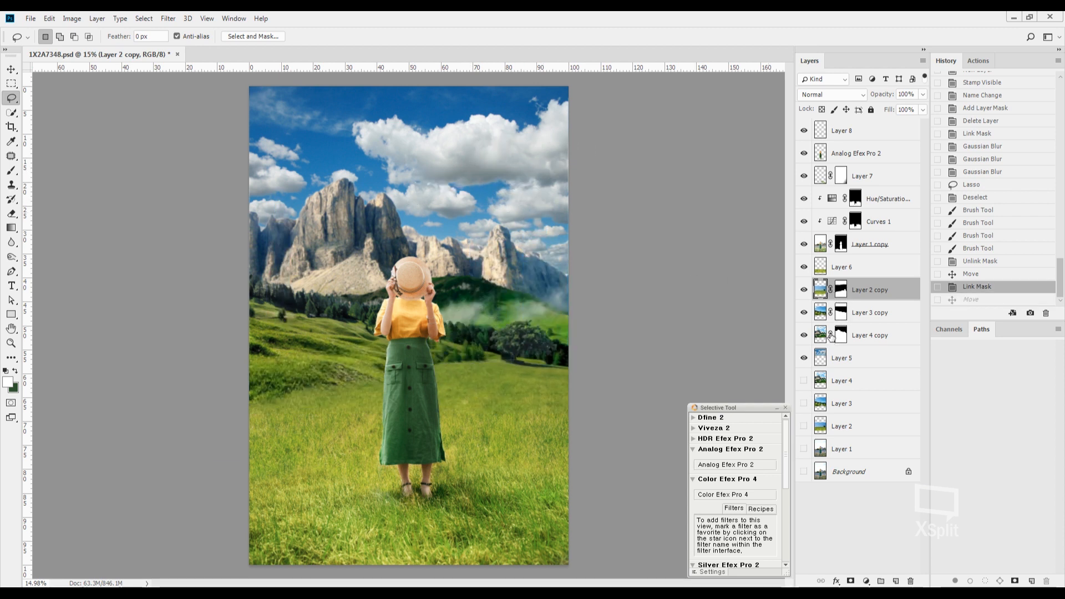
Step: Unlink Layer 4 copy's mask, try shifting its mountain image leftward, and undo the move
click(831, 335)
click(822, 340)
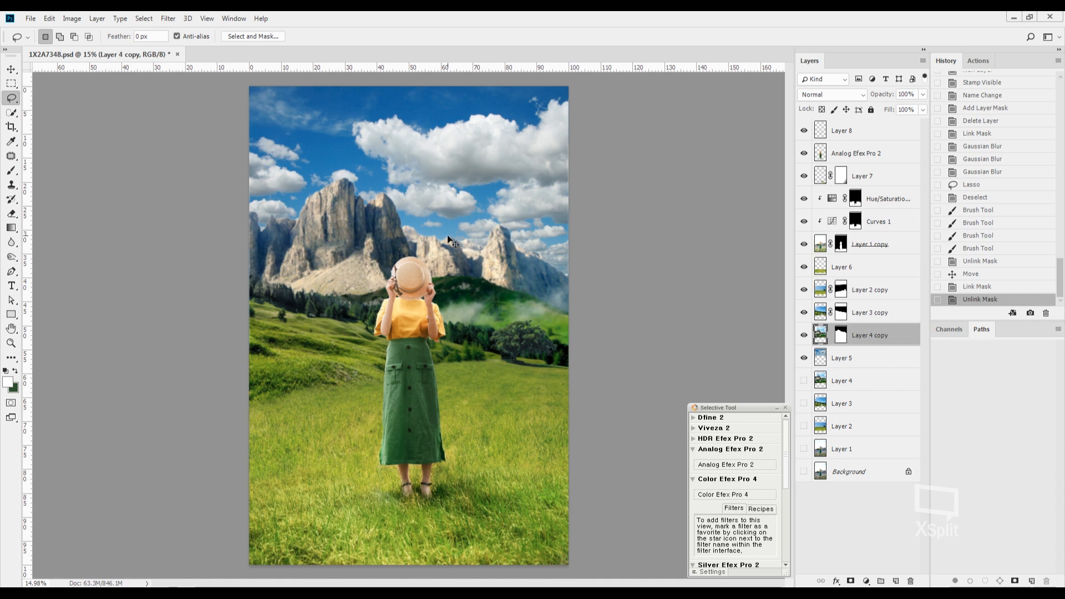
drag(447, 235, 383, 246)
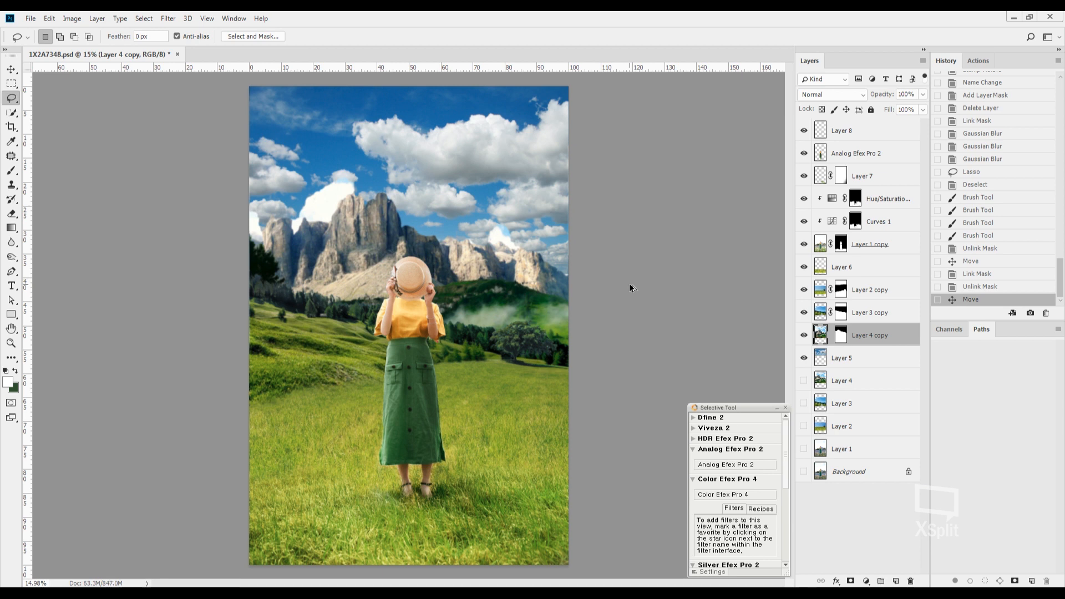
key(ctrl+z)
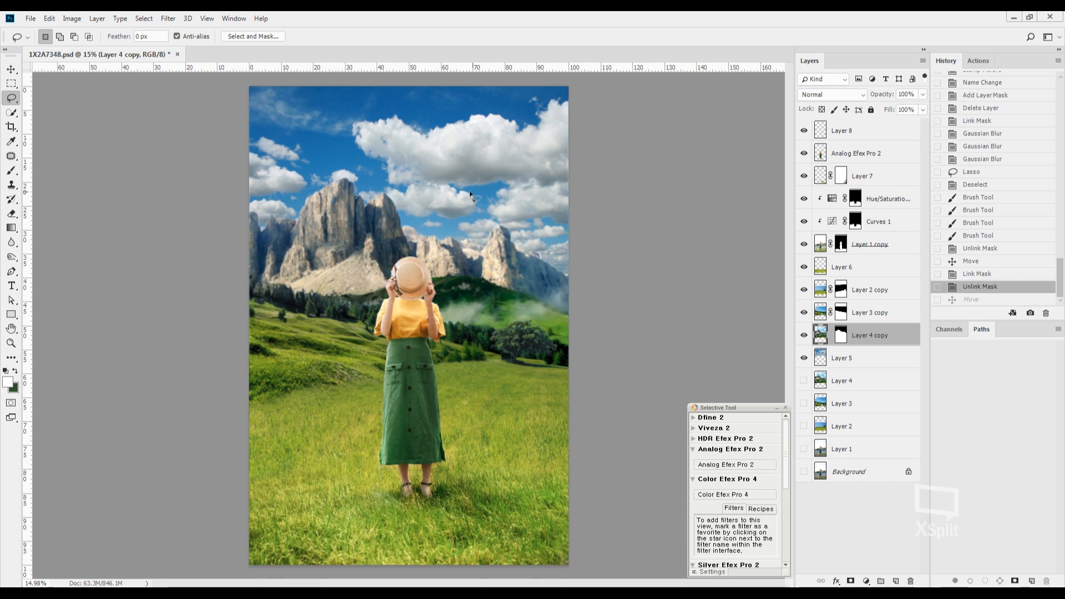
Step: Shift the Layer 5 sky leftward behind the mountains and apply Gaussian Blur to it with a 5.0 pixel radius
click(842, 358)
drag(494, 158, 449, 162)
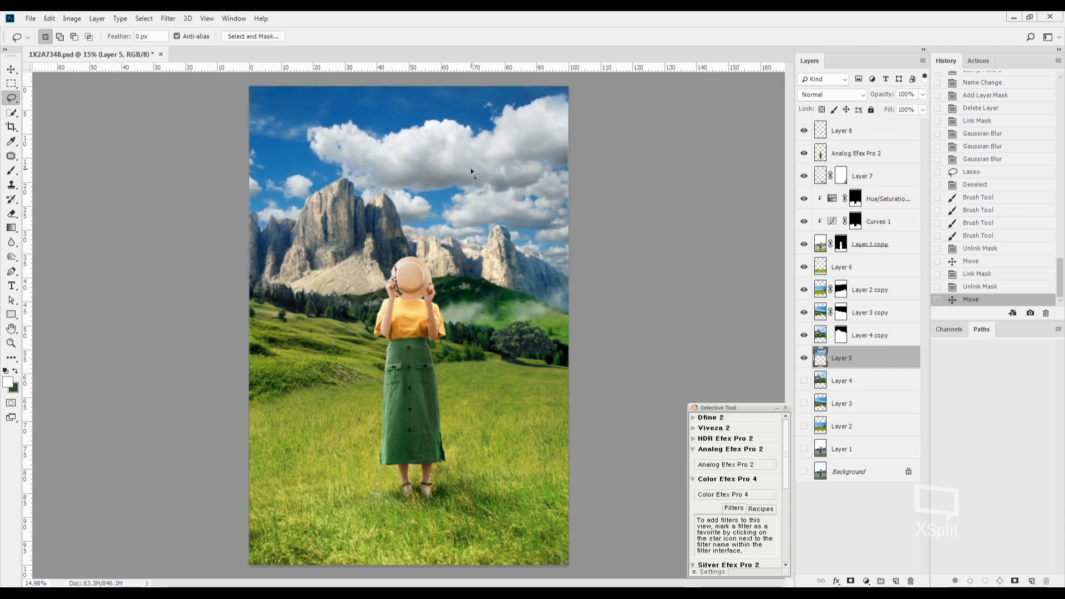
scroll(488, 172, up, 2)
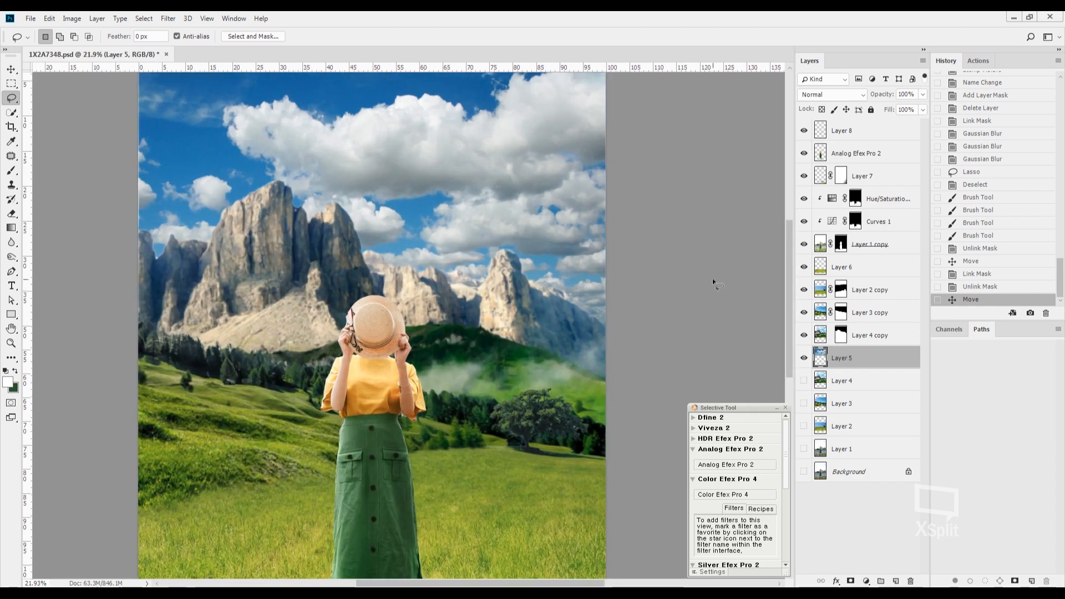
click(168, 18)
mouse_move(183, 145)
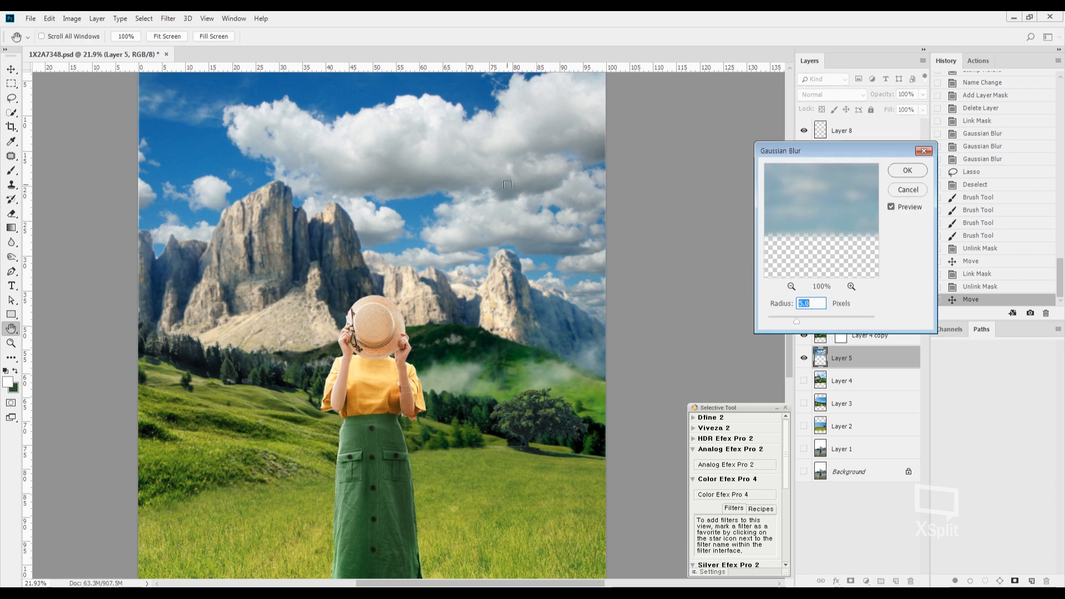
click(908, 171)
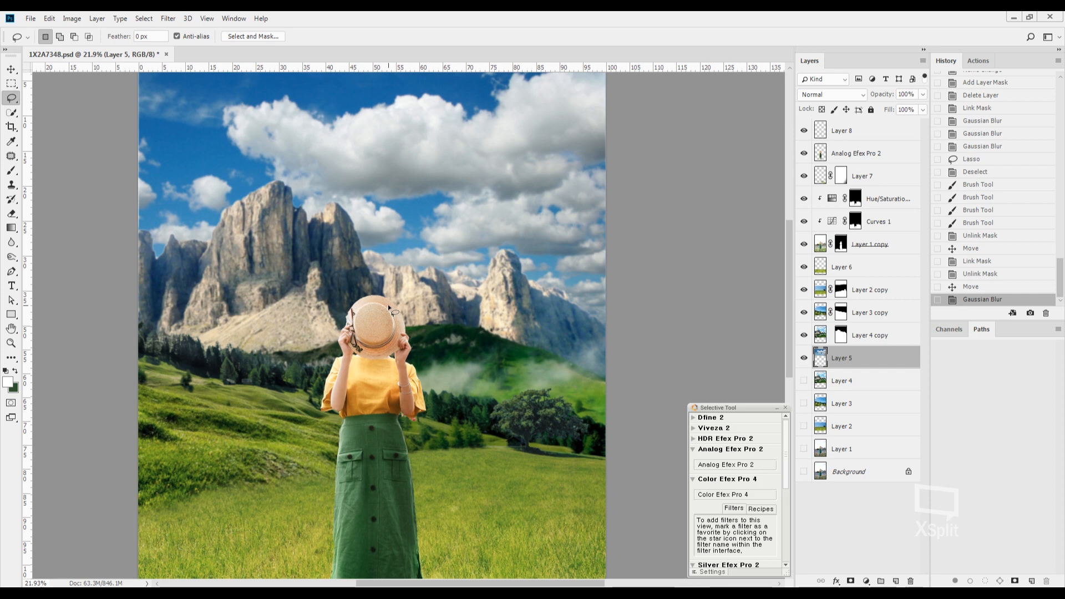
Step: Check the blurred sky against the whole composite and save the document
scroll(390, 307, down, 3)
scroll(434, 384, up, 2)
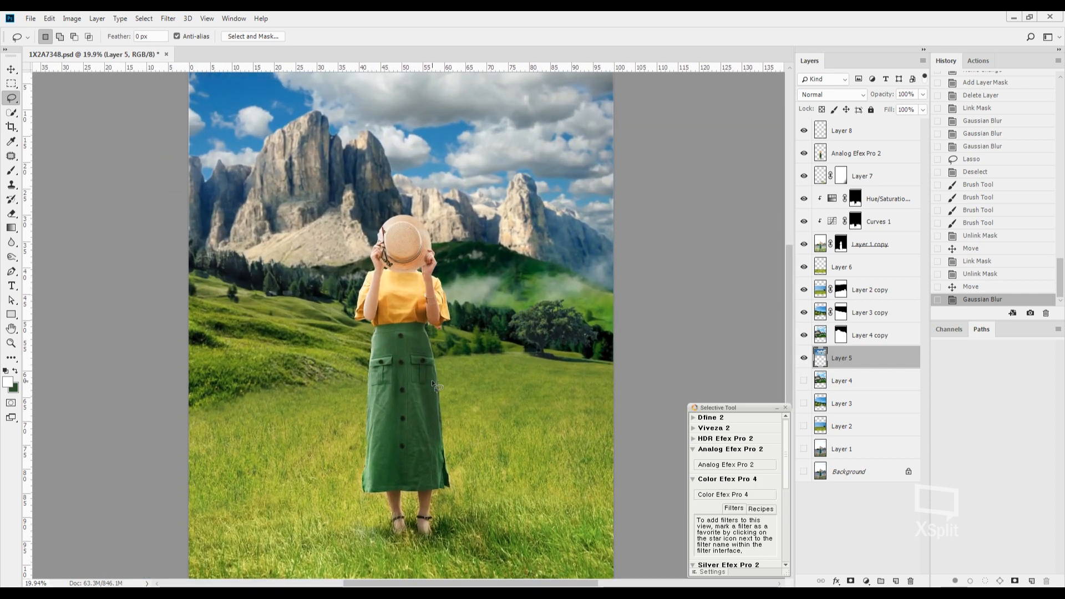
scroll(435, 384, down, 3)
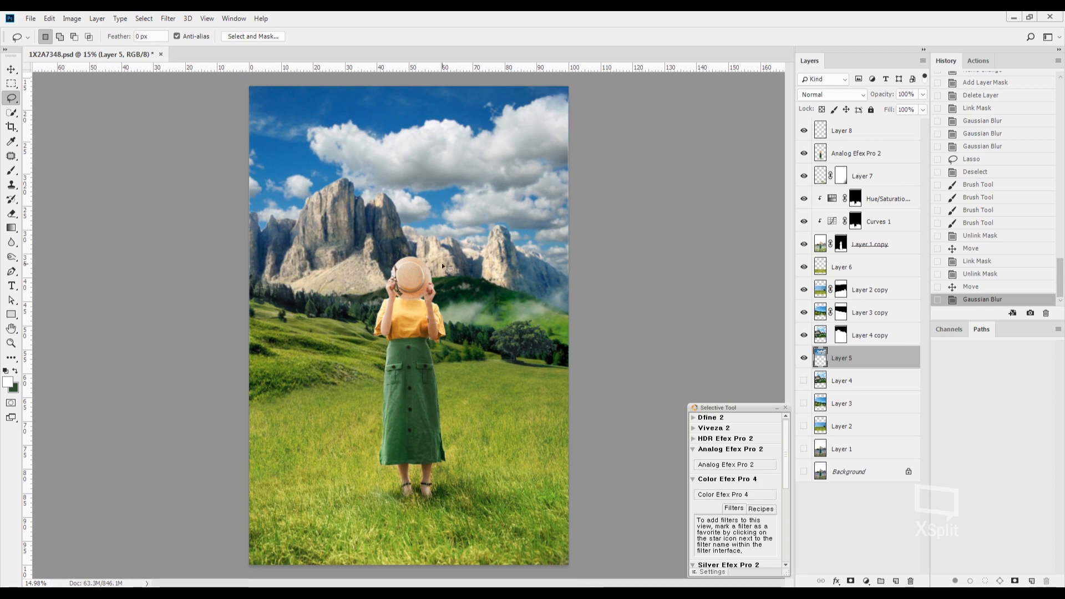
key(ctrl+s)
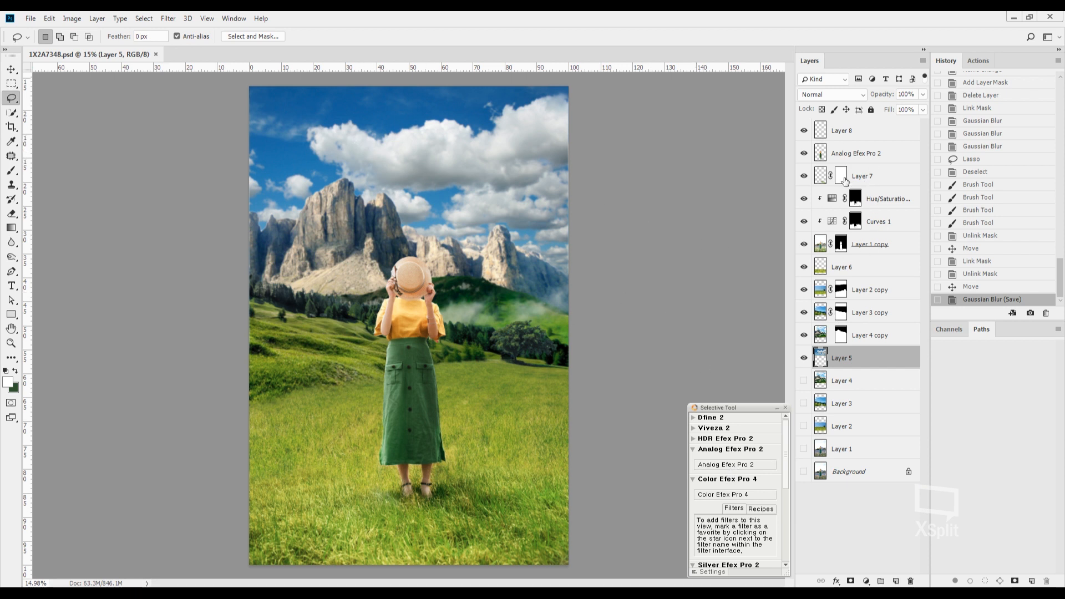
Step: Open the composite in Analog Efex Pro 2 and turn off the Dirt & Scratches effect
key(alt+period)
click(737, 465)
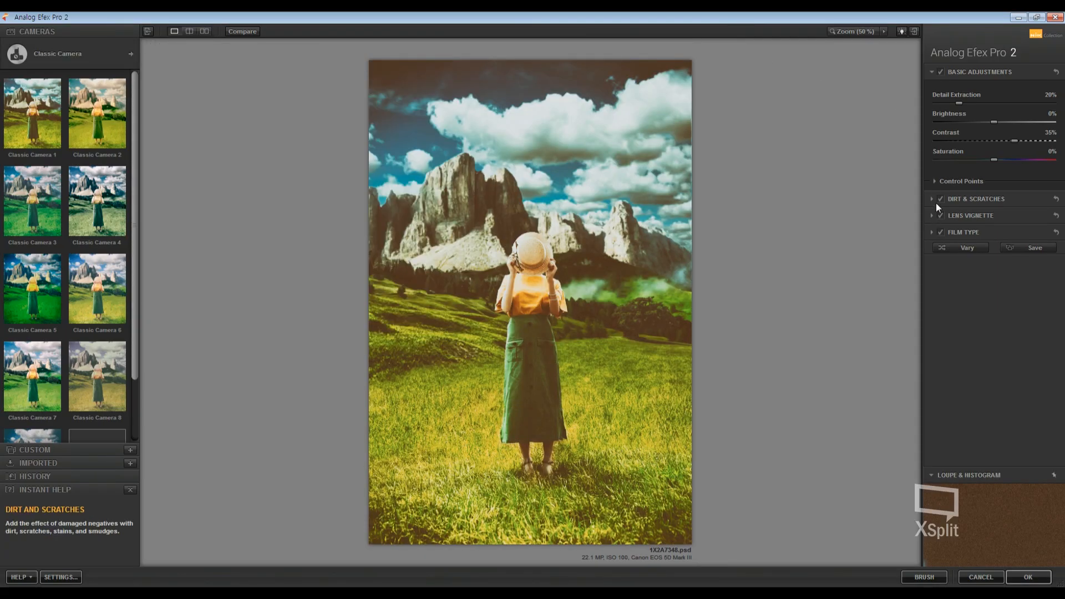
click(941, 198)
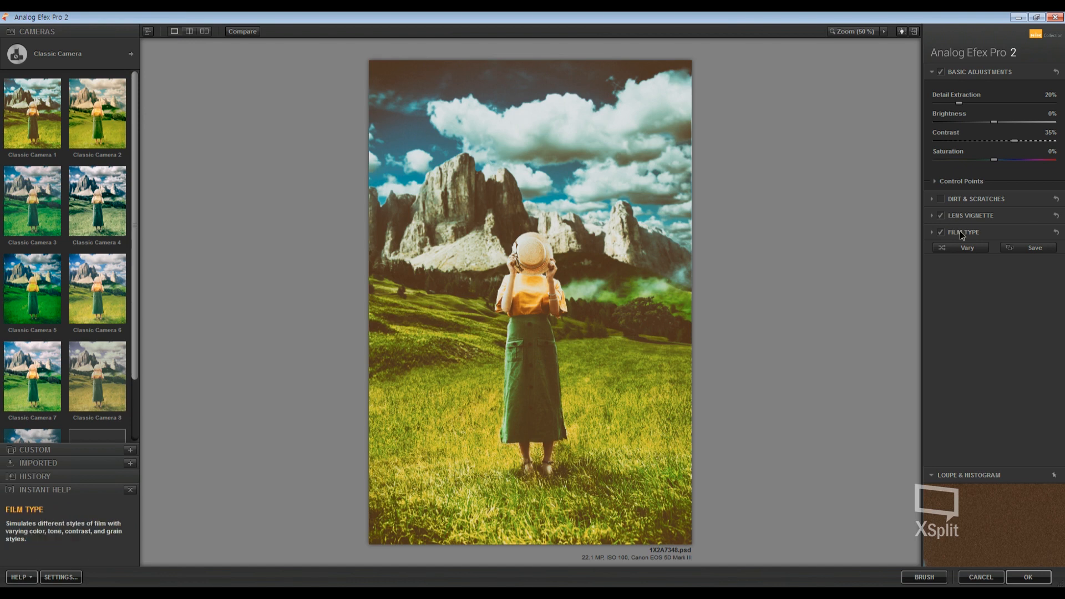
Step: Choose the first Warm film type at 39% strength and set the Classic Camera contrast to -5%
click(964, 232)
click(956, 188)
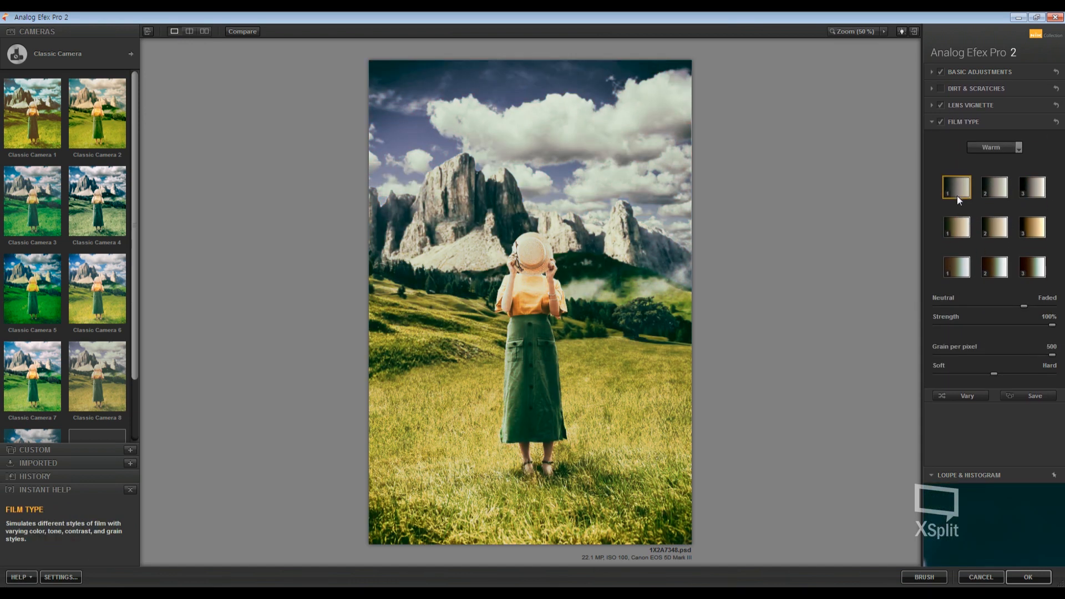
drag(999, 328, 984, 327)
click(988, 71)
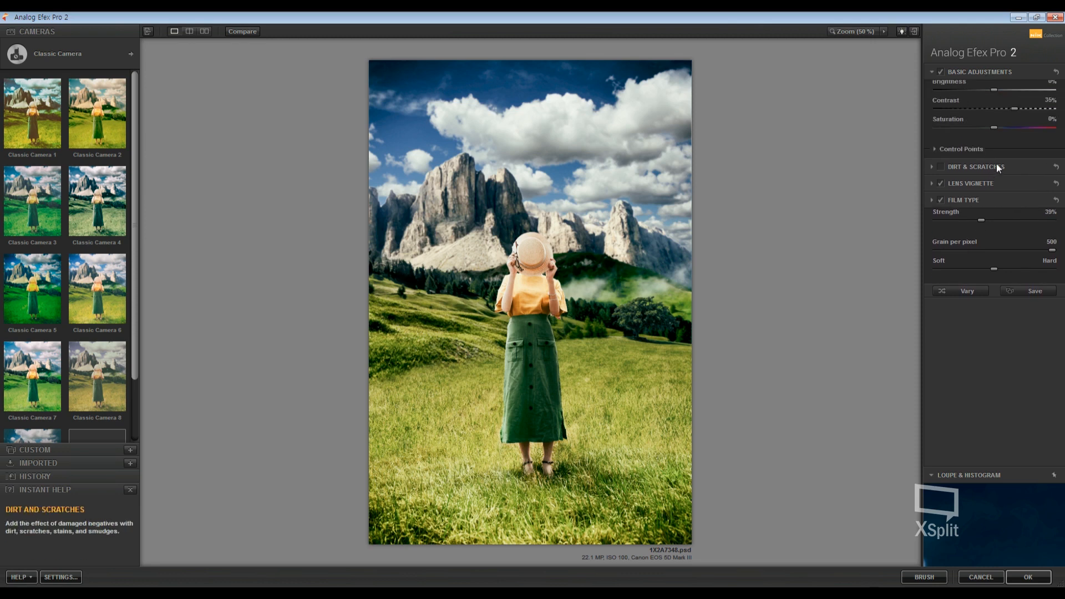
drag(1013, 141, 976, 142)
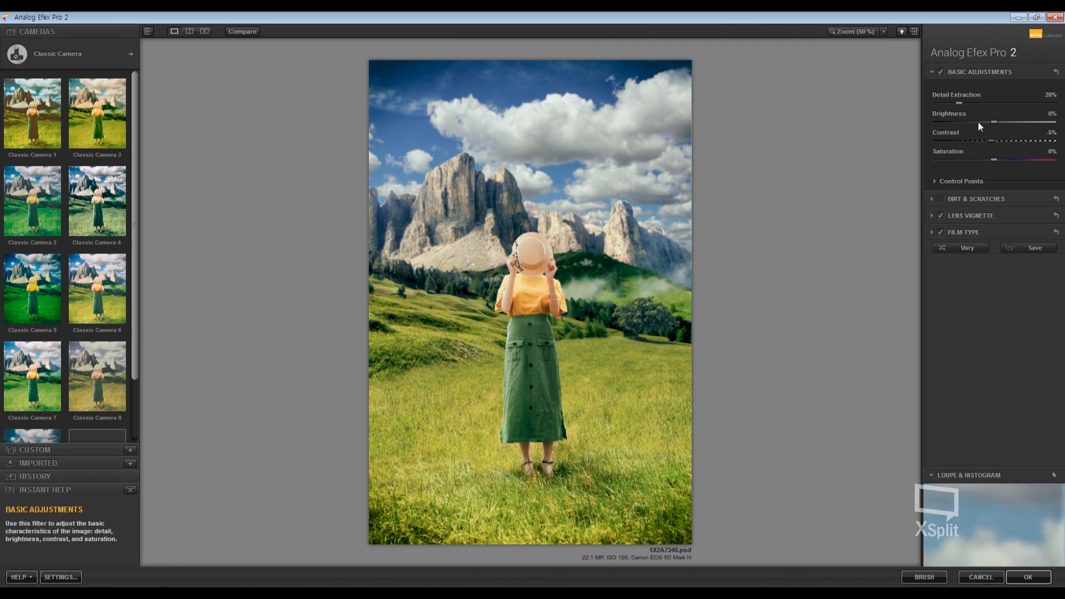
Step: Switch to the Basic Adjustments tool alone and apply it with Detail Extraction 9% and Contrast -22%
click(130, 54)
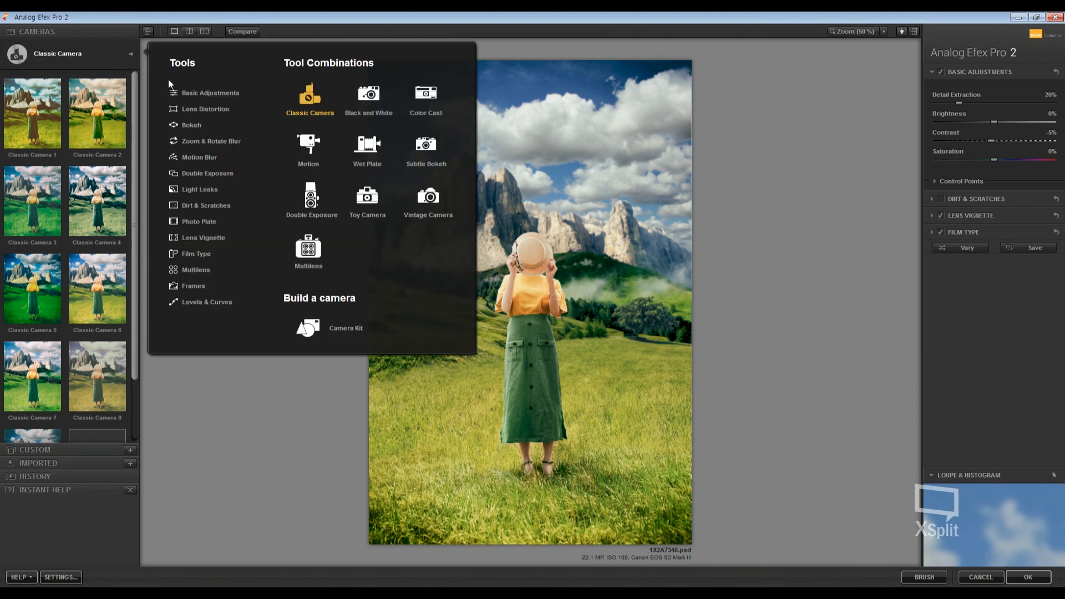
click(215, 92)
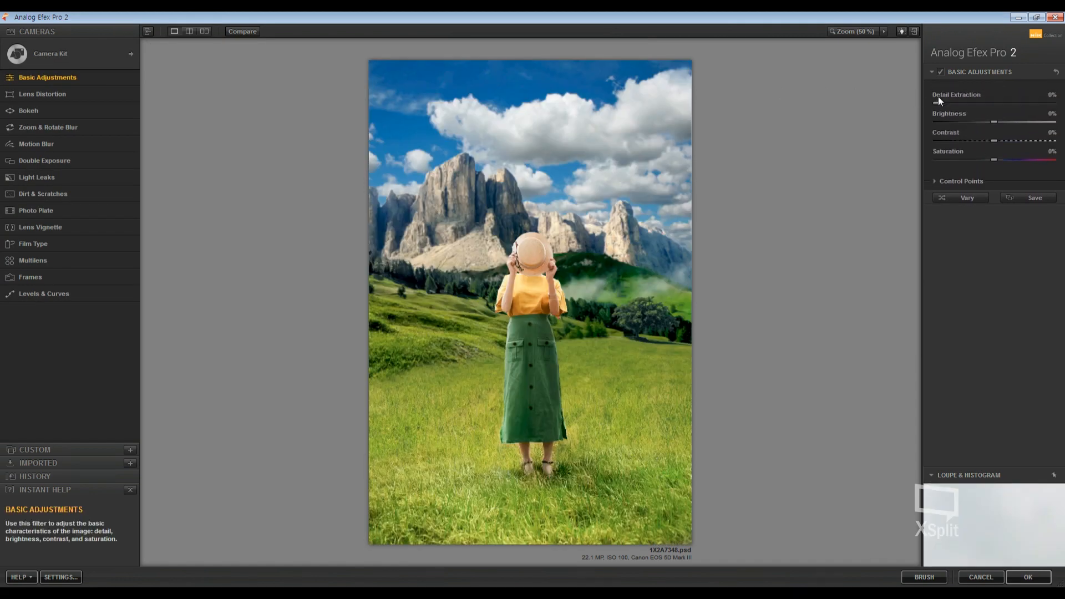
click(948, 103)
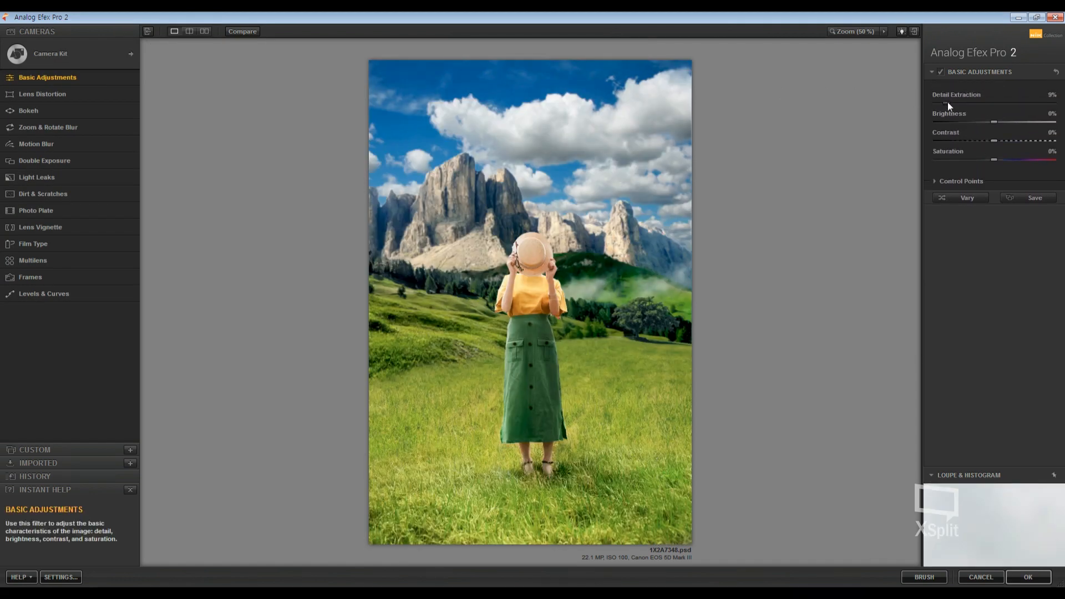
click(985, 141)
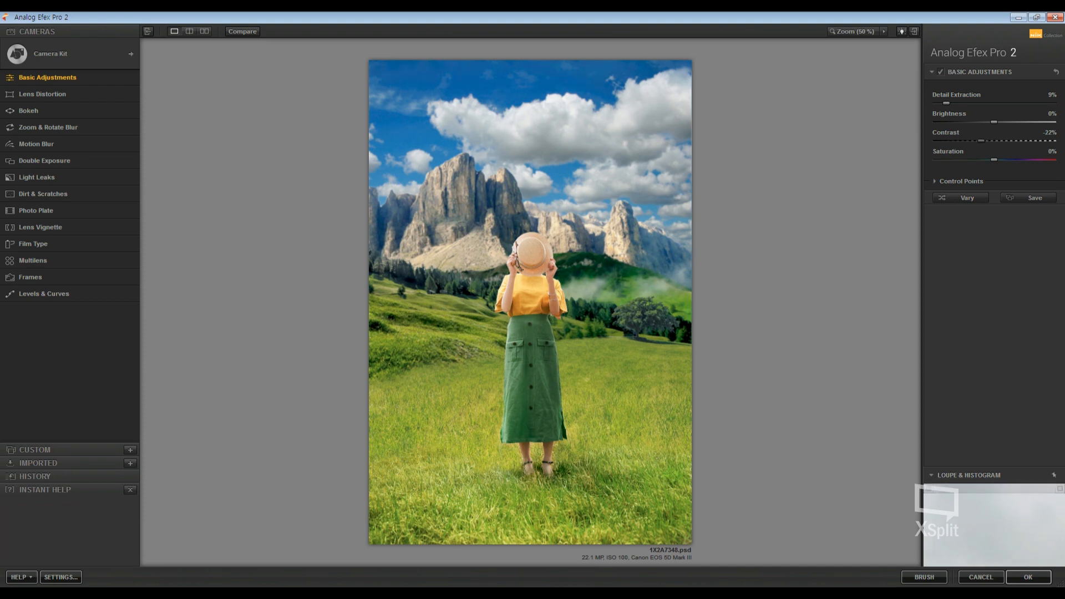
click(1021, 575)
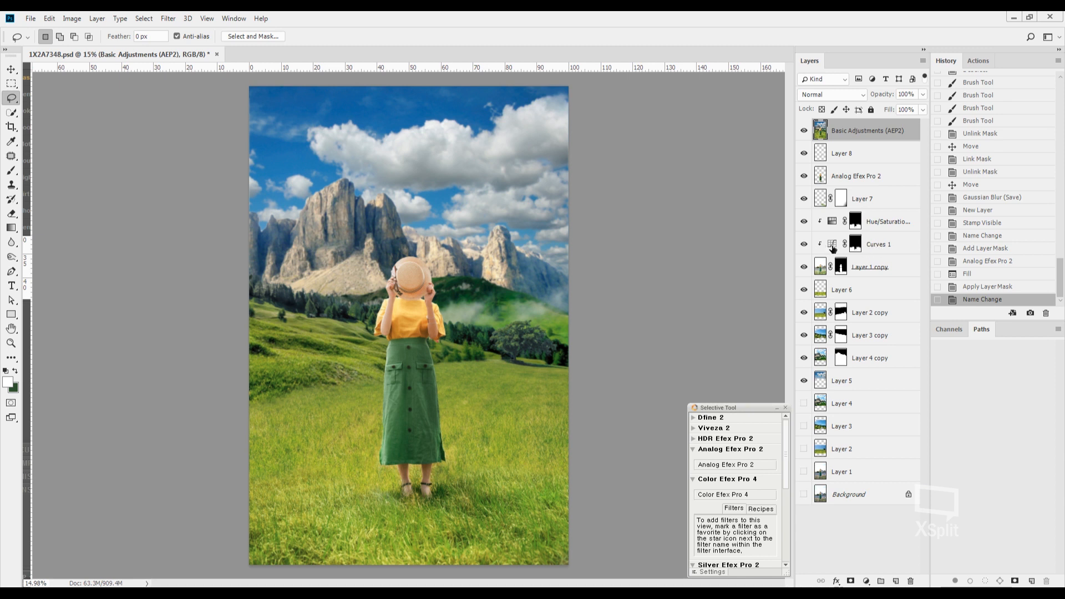
Step: Inspect the Curves 1 settings, release its clipping mask along with Hue/Saturation 1, and clip only Curves 1 to Layer 1 copy again
double_click(833, 248)
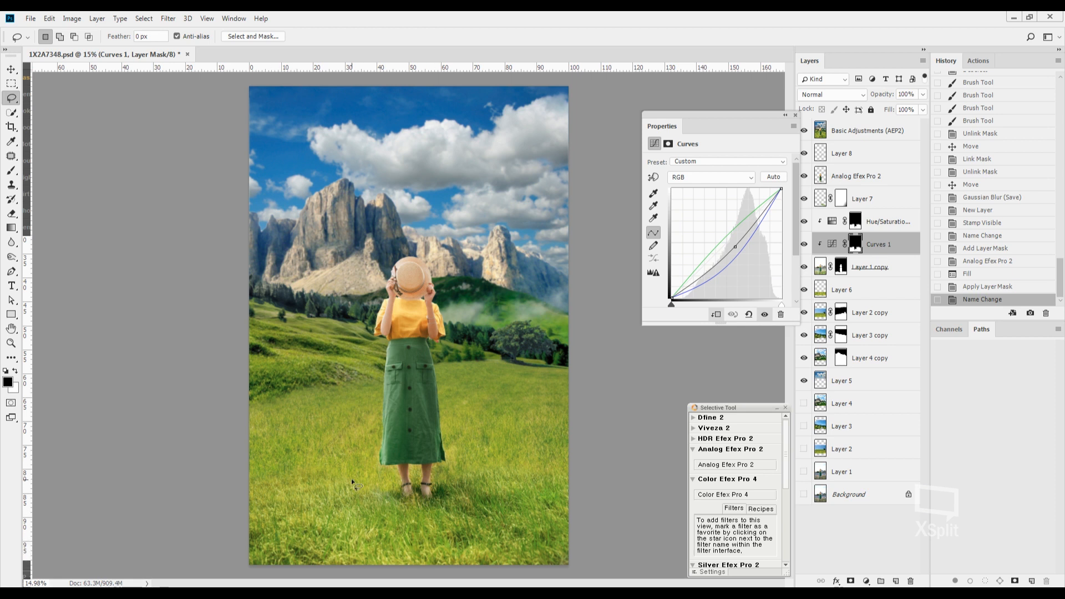
click(796, 116)
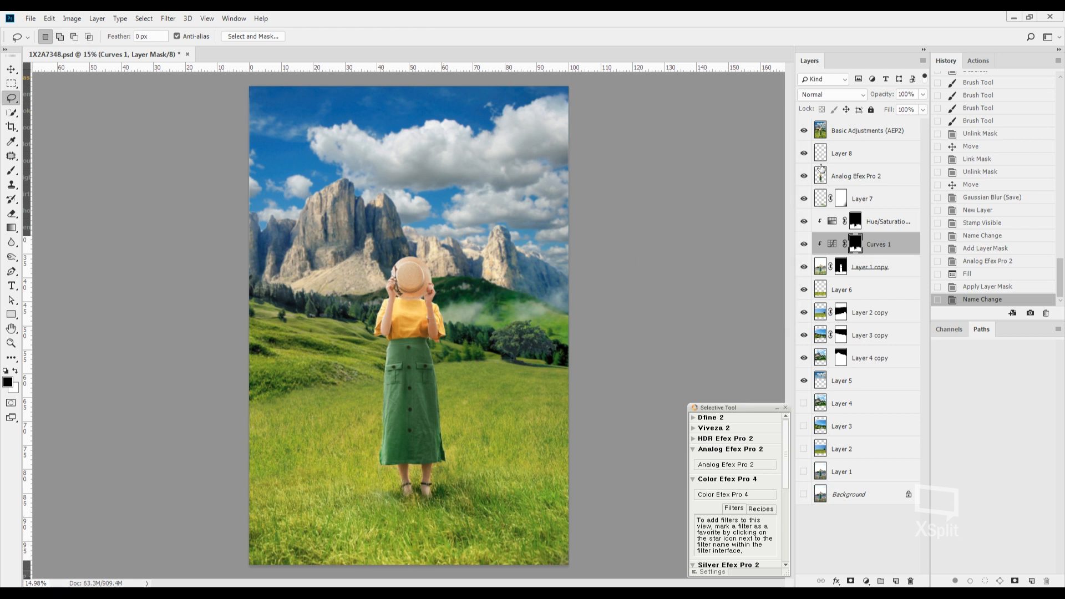
alt+click(883, 253)
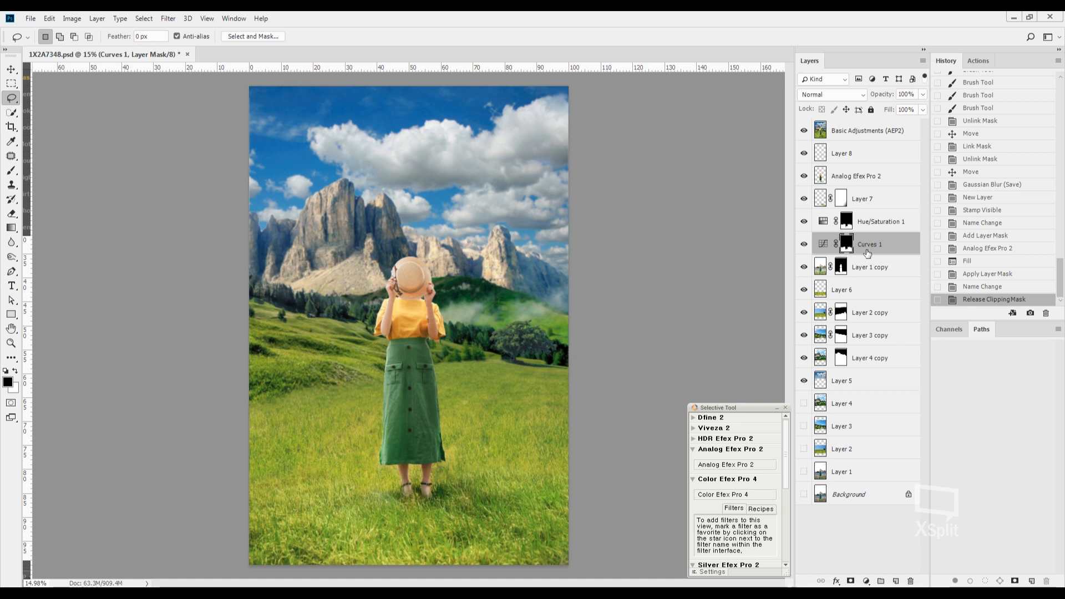
alt+click(877, 250)
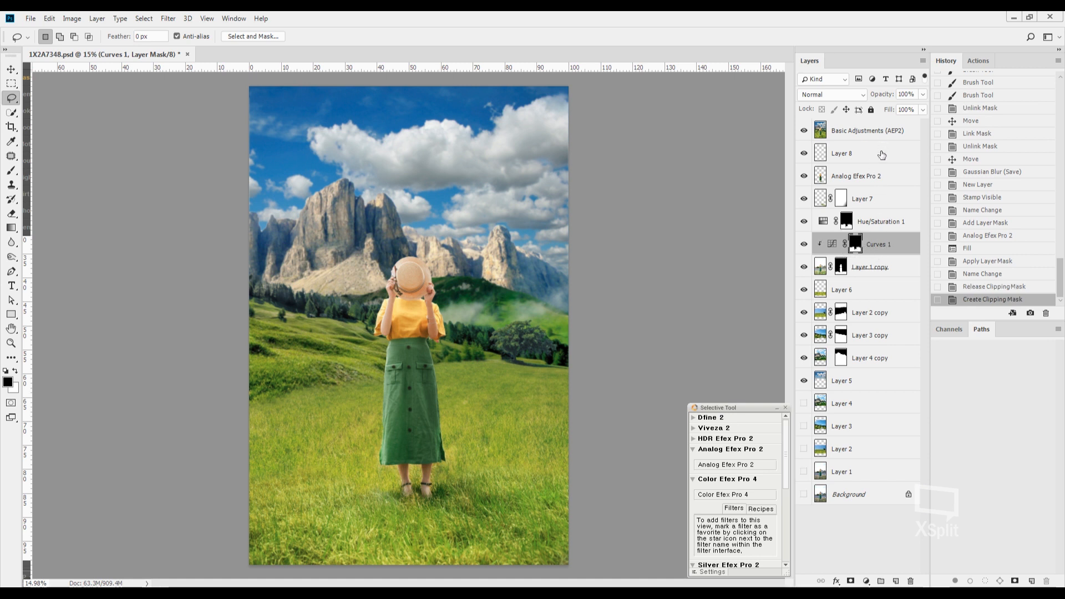
Step: Add a Curves adjustment layer above the Analog Efex Pro 2 layer and raise its RGB curve to brighten the image
click(856, 178)
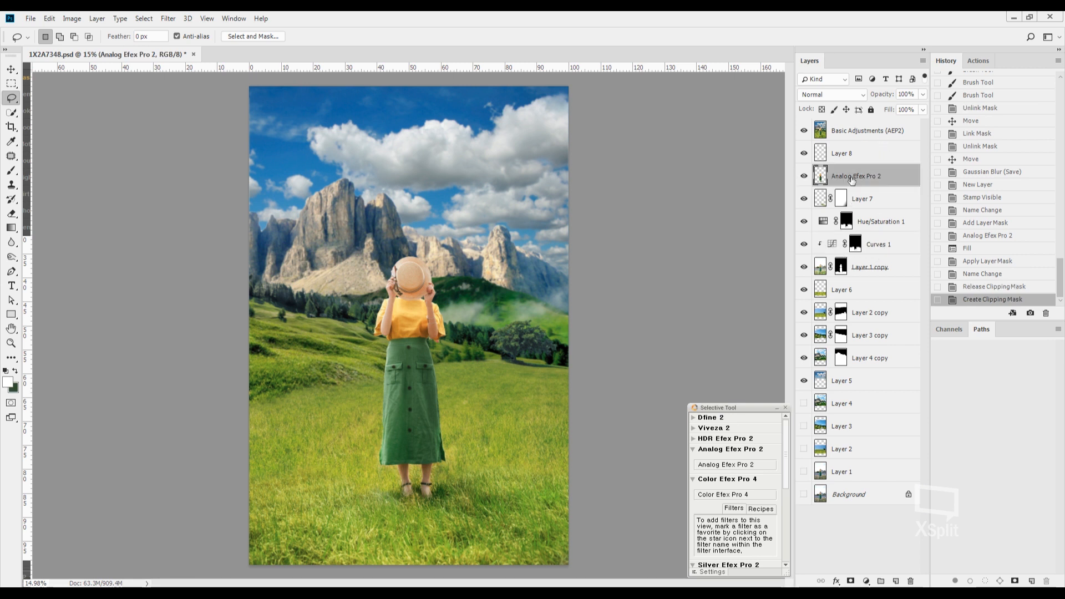
click(866, 581)
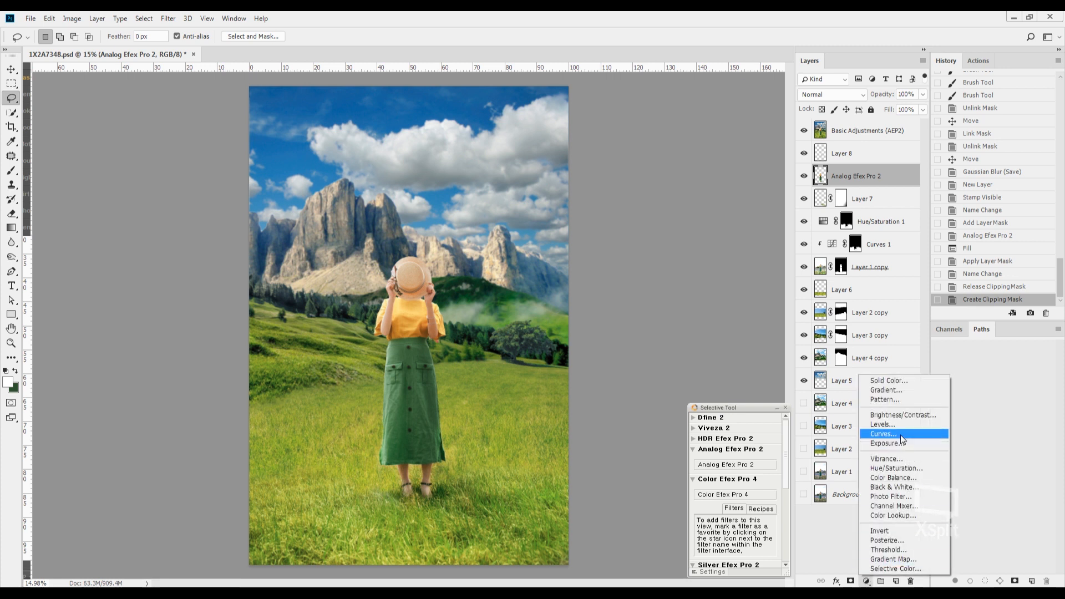
click(883, 434)
mouse_move(715, 233)
mouse_down()
mouse_move(720, 209)
mouse_move(728, 245)
mouse_move(710, 234)
mouse_up()
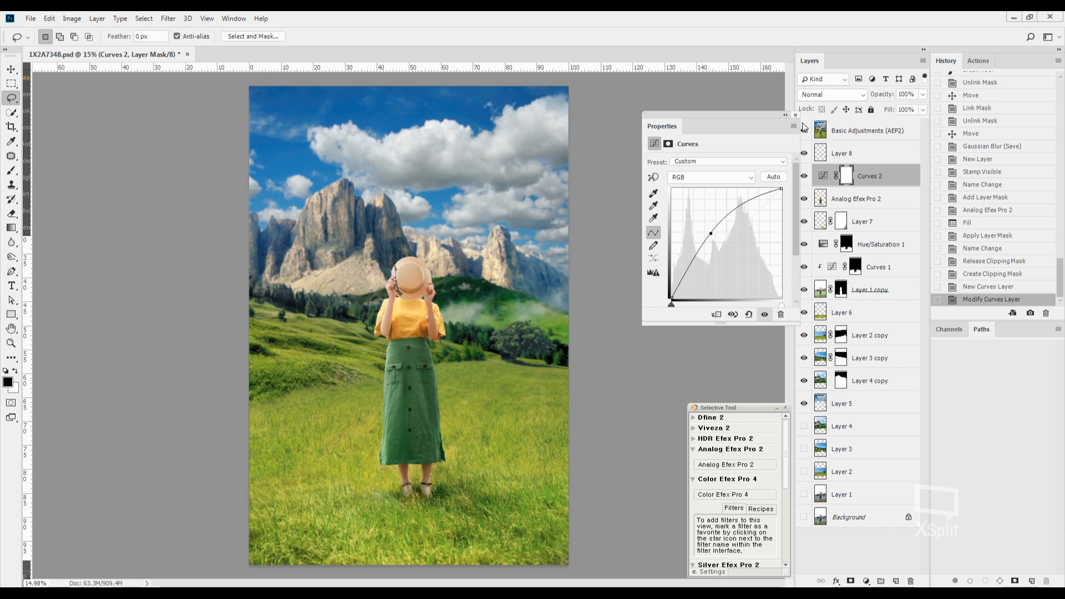
click(795, 115)
Step: Hide the Basic Adjustments (AEP2) layer and raise the Curves 2 midpoint further for stronger brightening
click(804, 130)
key(ctrl+2)
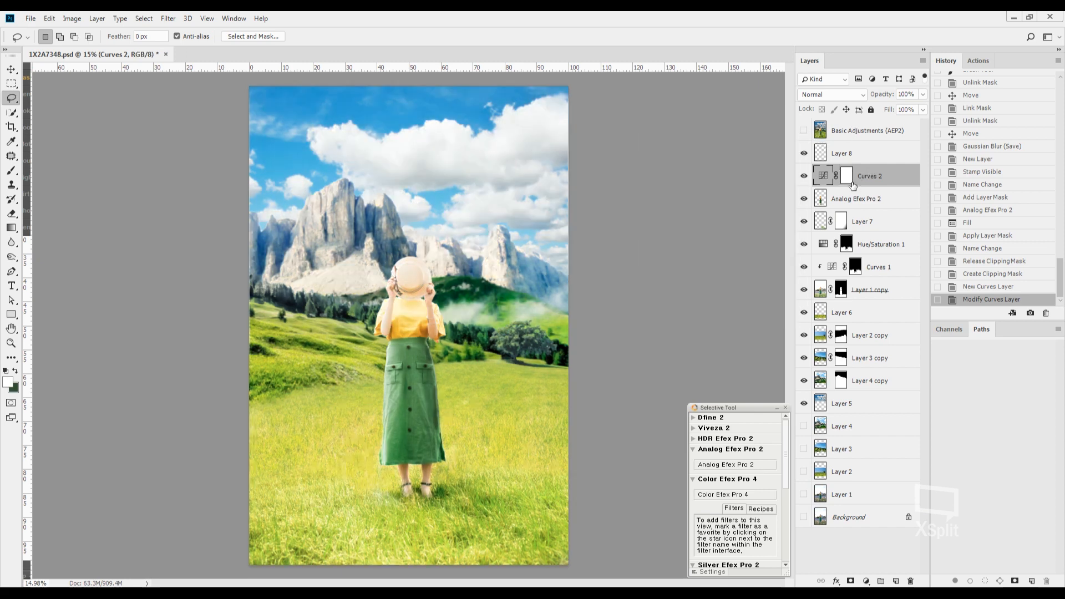
double_click(822, 176)
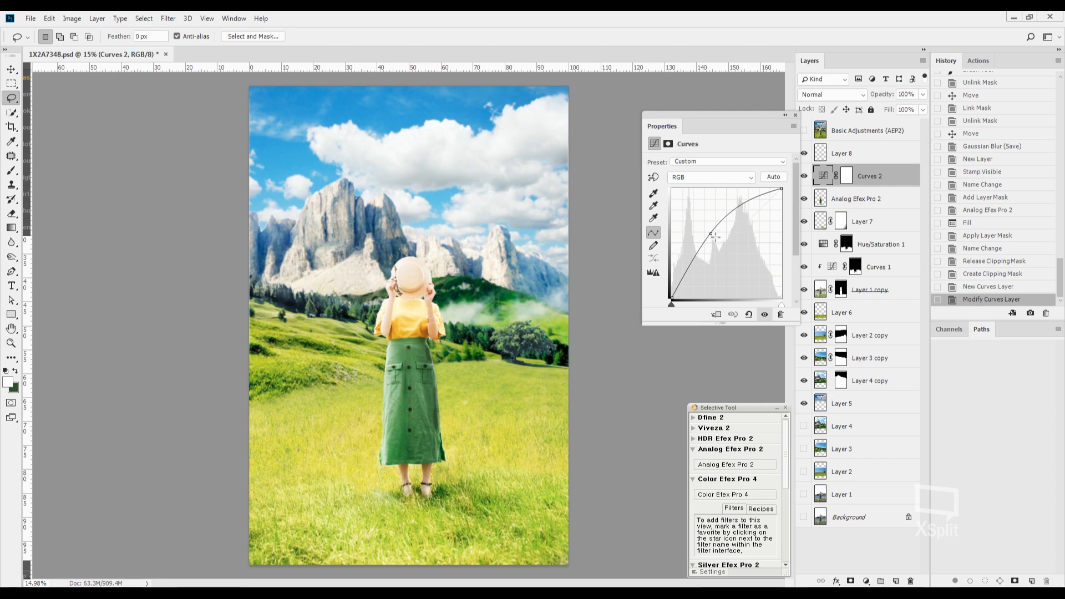
drag(711, 234, 707, 230)
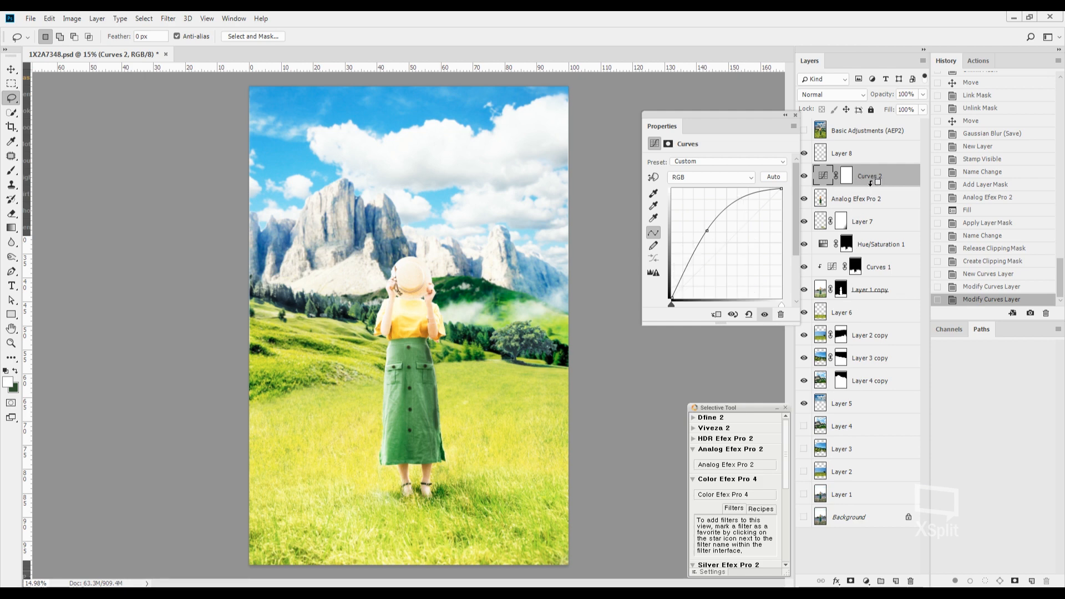
Step: Clip Curves 2 to the Analog Efex Pro 2 layer, release it, and clip it again to compare the effect
alt+click(871, 186)
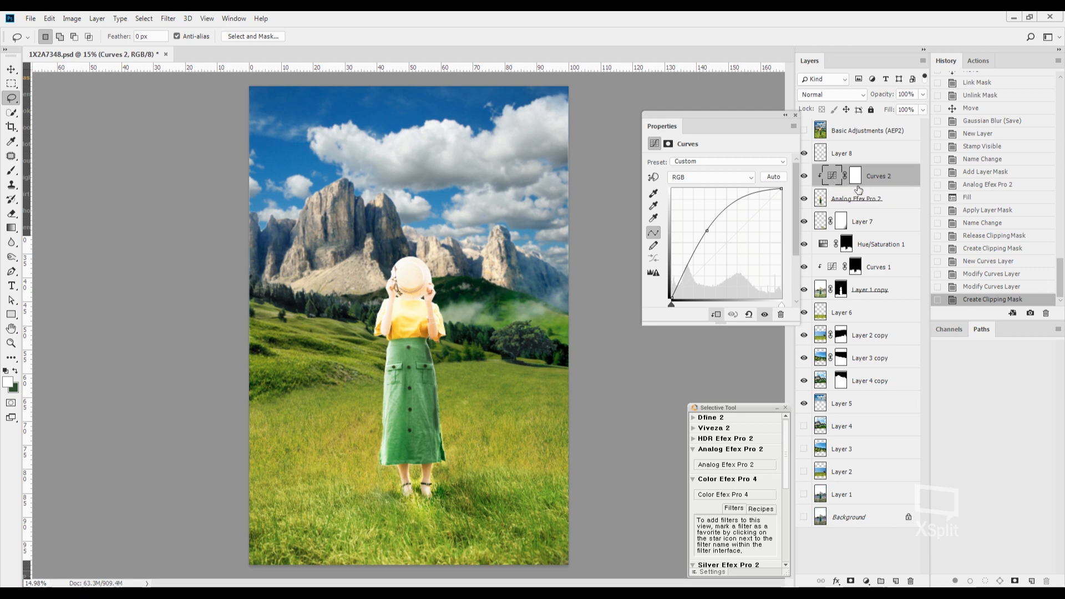
alt+click(868, 185)
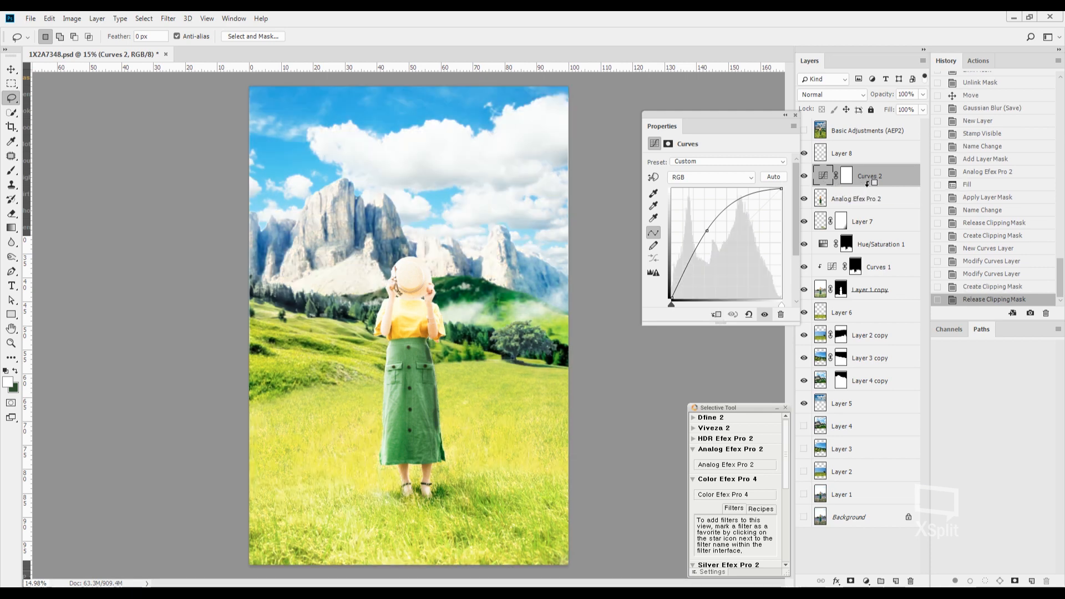
alt+click(868, 185)
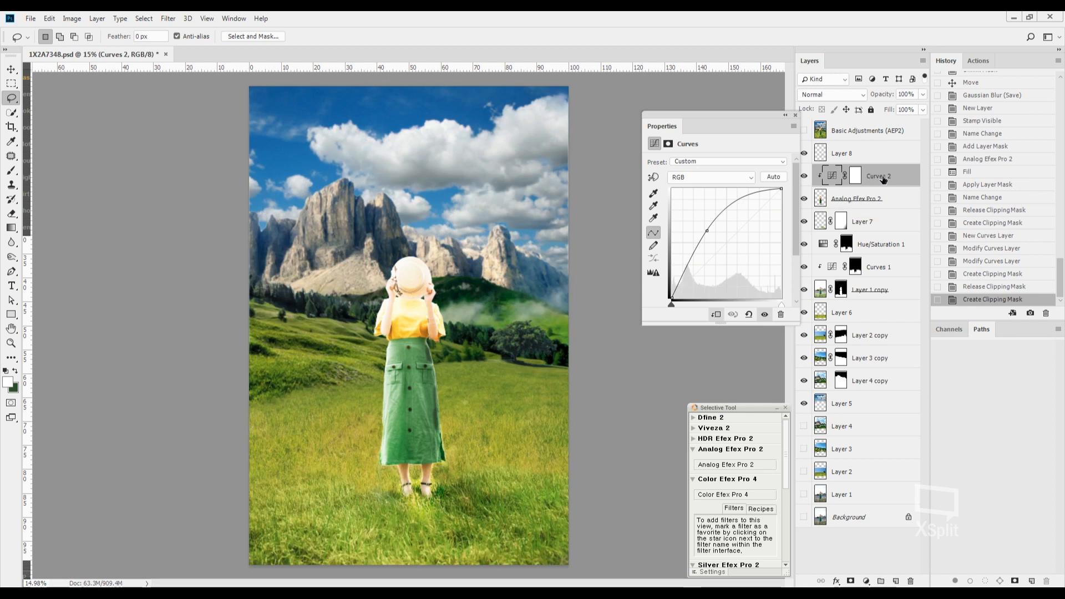
Step: Delete the Curves 2 adjustment layer and the Basic Adjustments (AEP2) layer
drag(884, 179, 911, 580)
scroll(494, 311, up, 4)
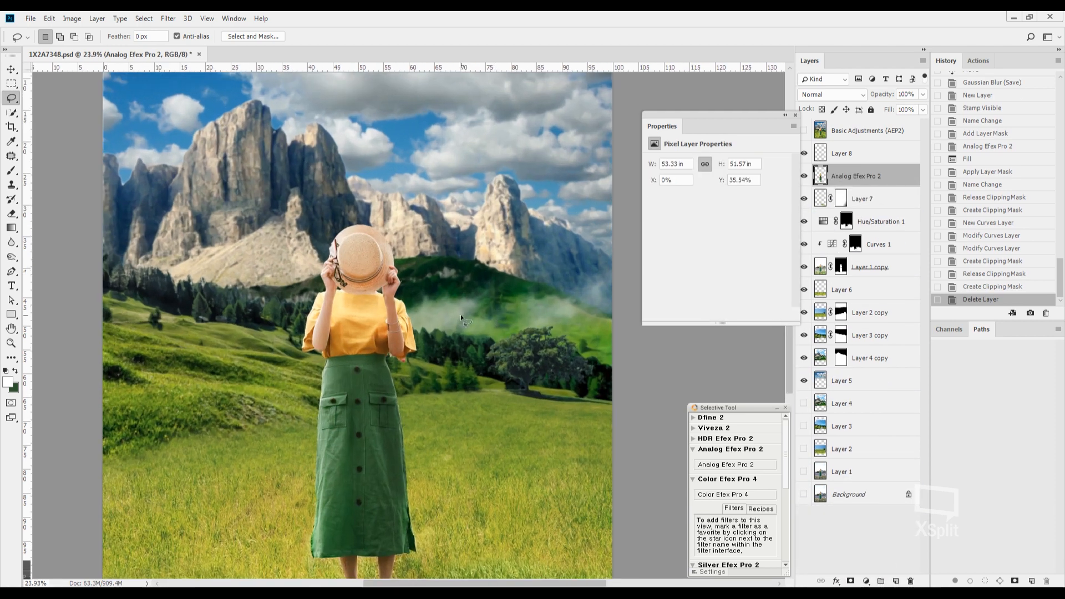
drag(461, 314, 502, 273)
drag(901, 130, 911, 580)
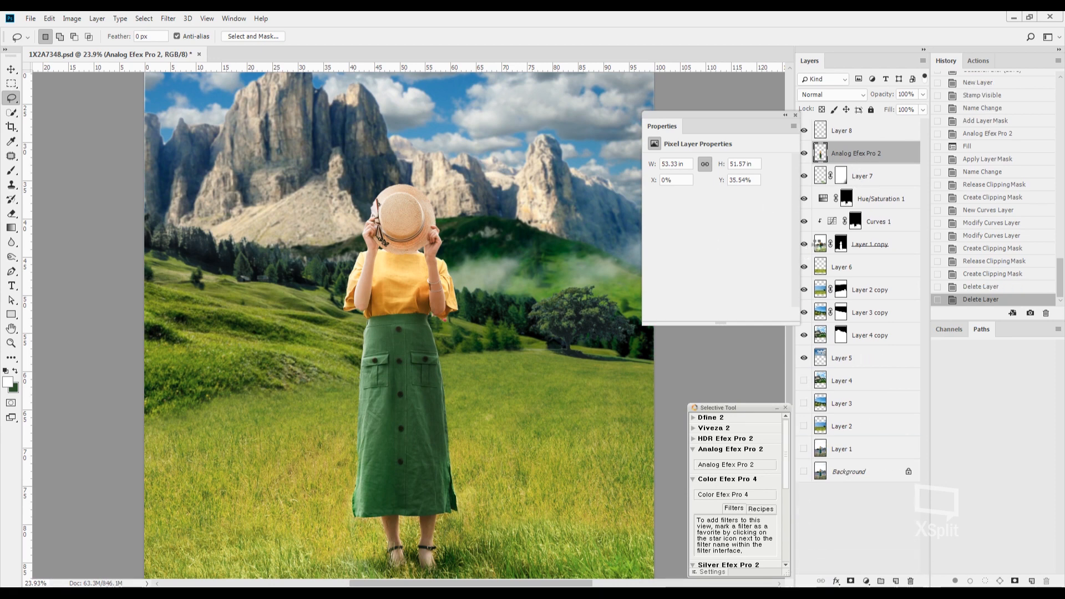
Step: Lower the contrast of the Analog Efex Pro 2 layer strongly with the Camera Raw filter
key(ctrl+shift+a)
click(956, 293)
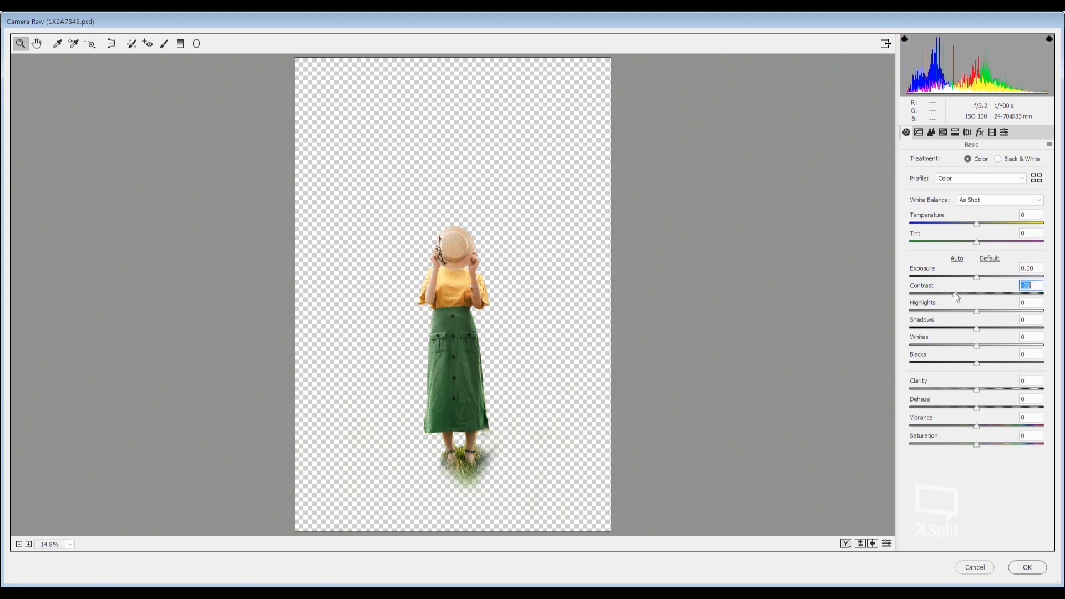
drag(957, 296, 939, 297)
click(1027, 568)
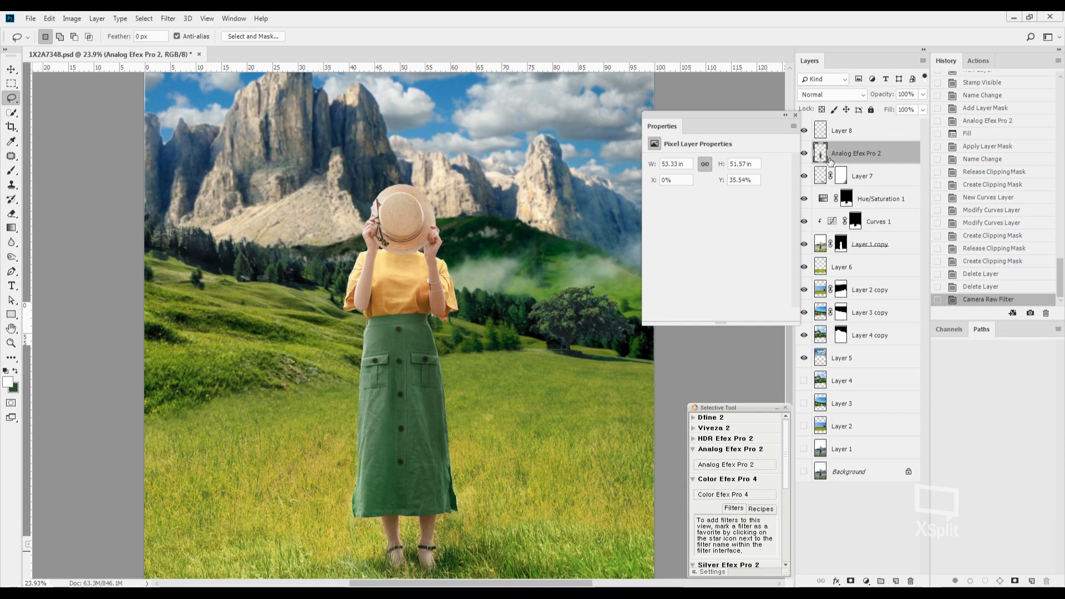
Step: Brighten the Analog Efex Pro 2 layer slightly by raising the midpoint of its RGB curve with a direct Curves adjustment
key(ctrl+m)
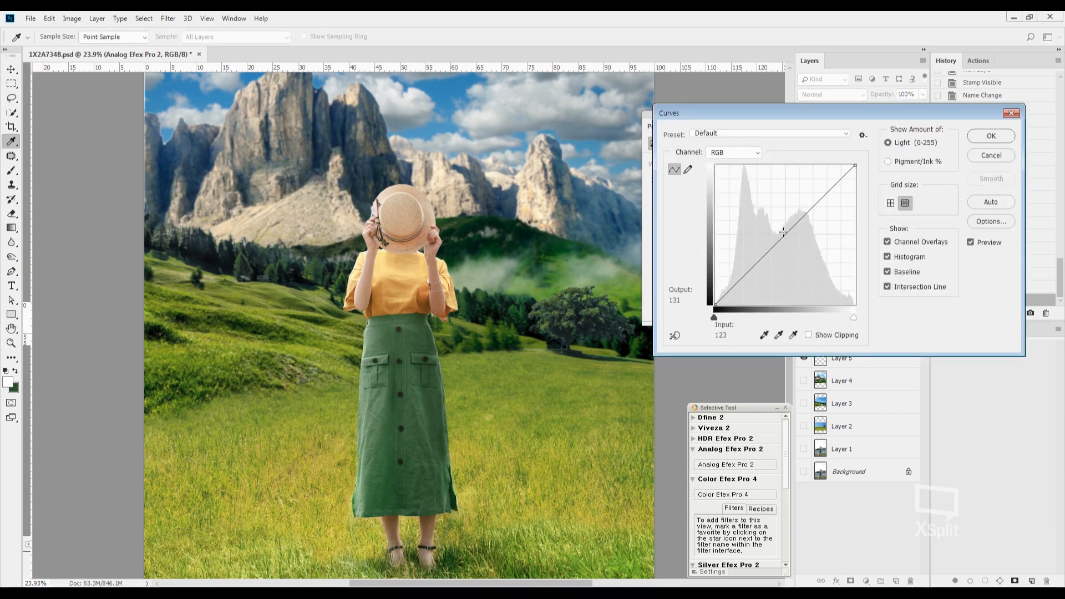
key(Return)
key(l)
scroll(460, 244, down, 2)
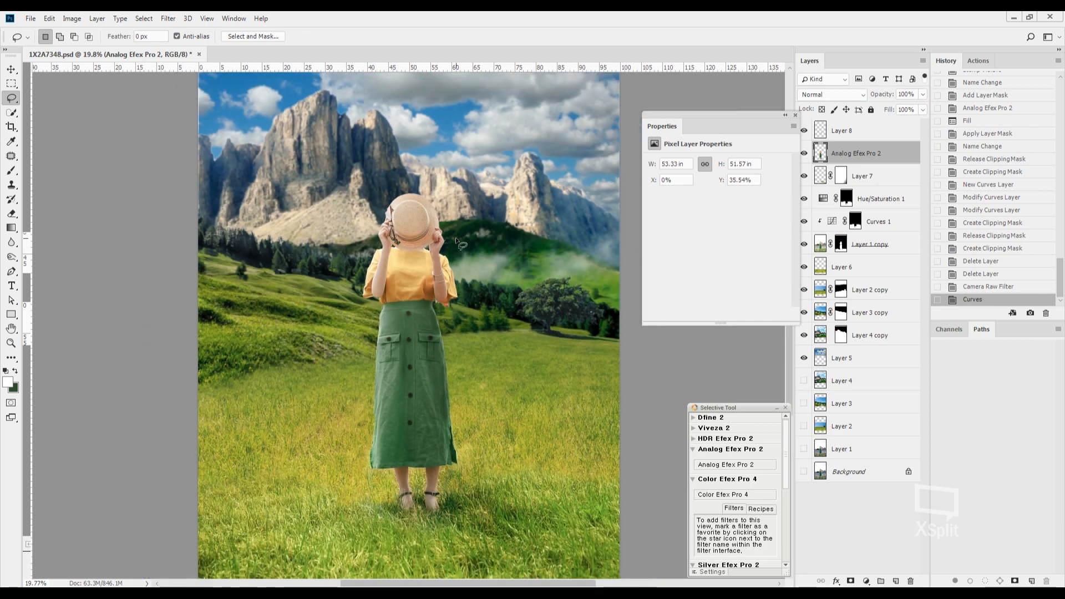
scroll(391, 280, down, 1)
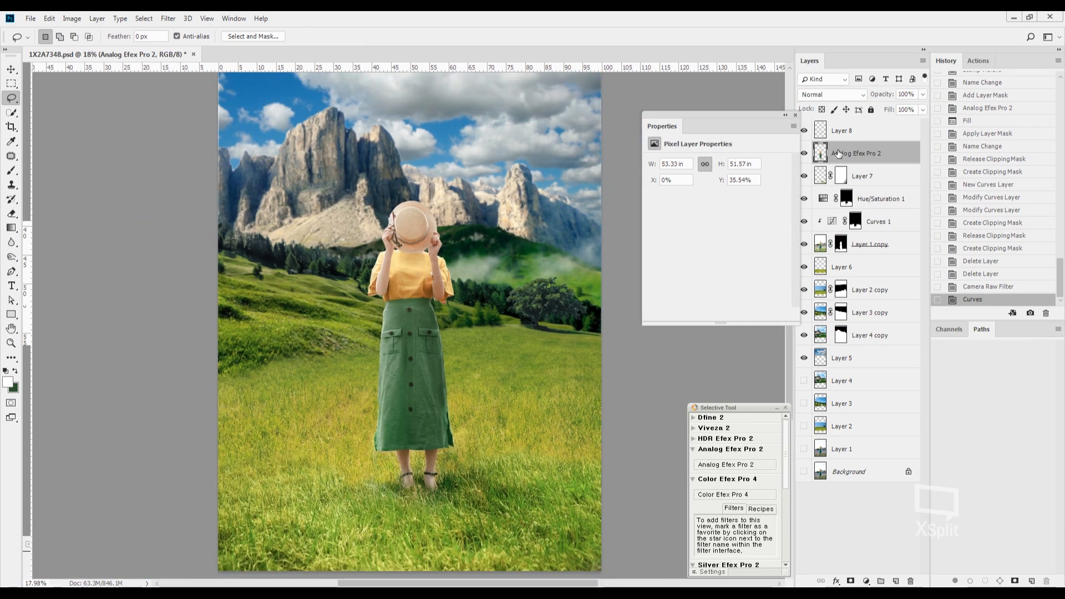
mouse_move(320, 220)
mouse_down()
mouse_move(451, 286)
mouse_move(344, 318)
mouse_move(403, 251)
mouse_move(369, 423)
mouse_move(374, 231)
mouse_move(372, 394)
mouse_up()
key(ctrl+d)
mouse_move(446, 209)
mouse_down()
mouse_move(389, 247)
mouse_move(327, 244)
mouse_move(339, 255)
mouse_up()
key(ctrl+d)
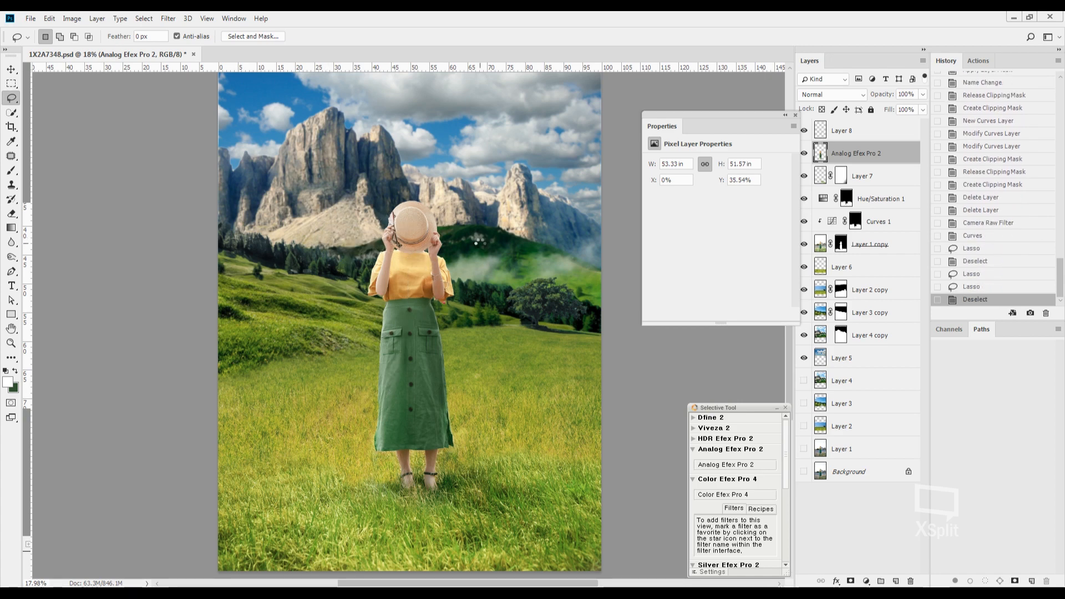
Step: Open the Analog Efex Pro 2 layer in the Camera Raw filter and warm its overall temperature slightly
key(ctrl+shift+a)
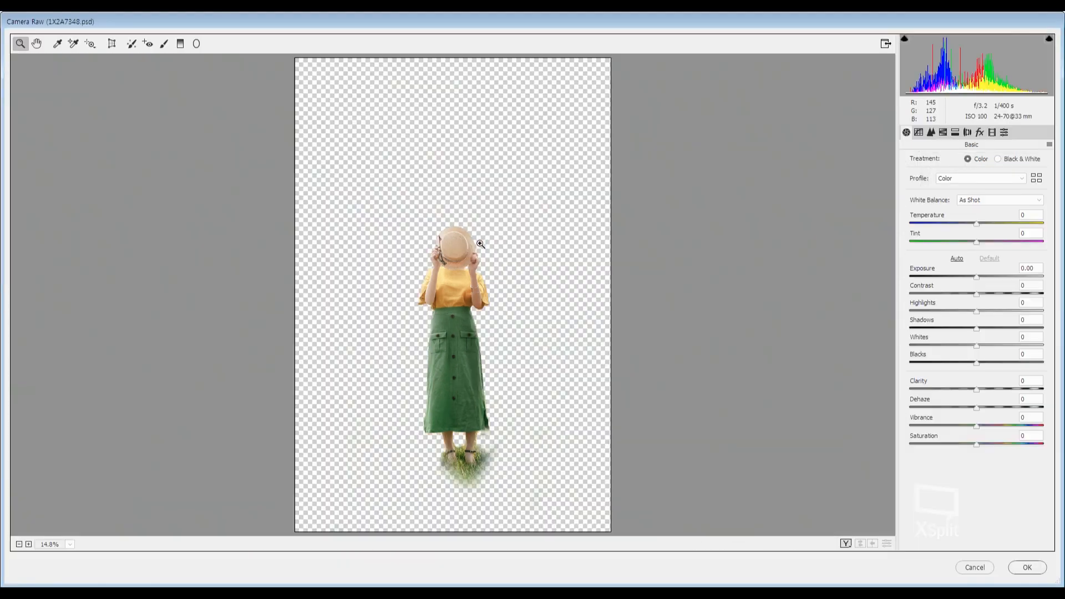
click(425, 229)
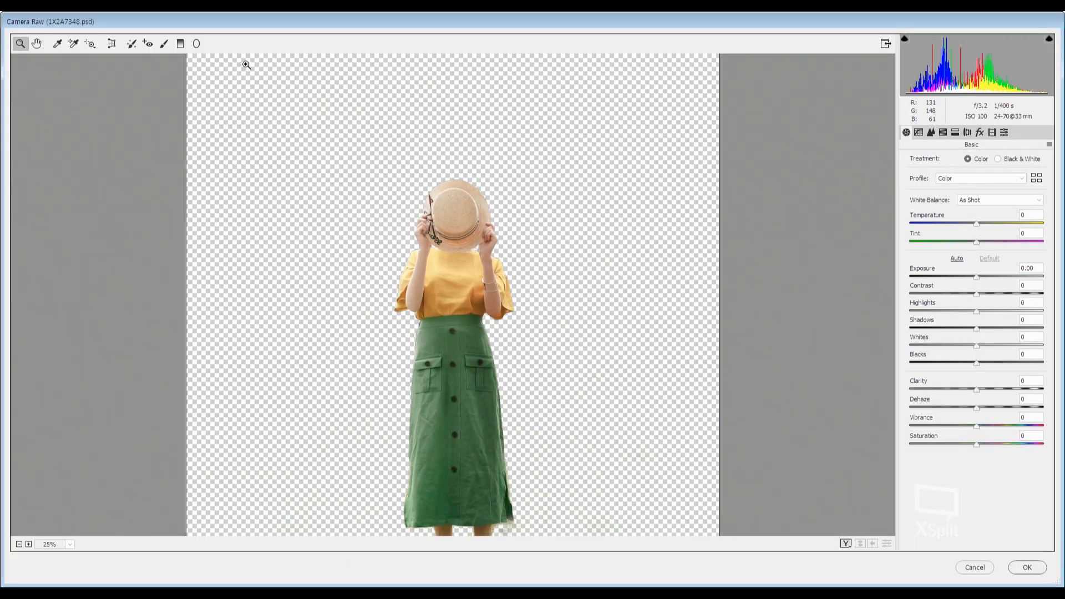
click(180, 43)
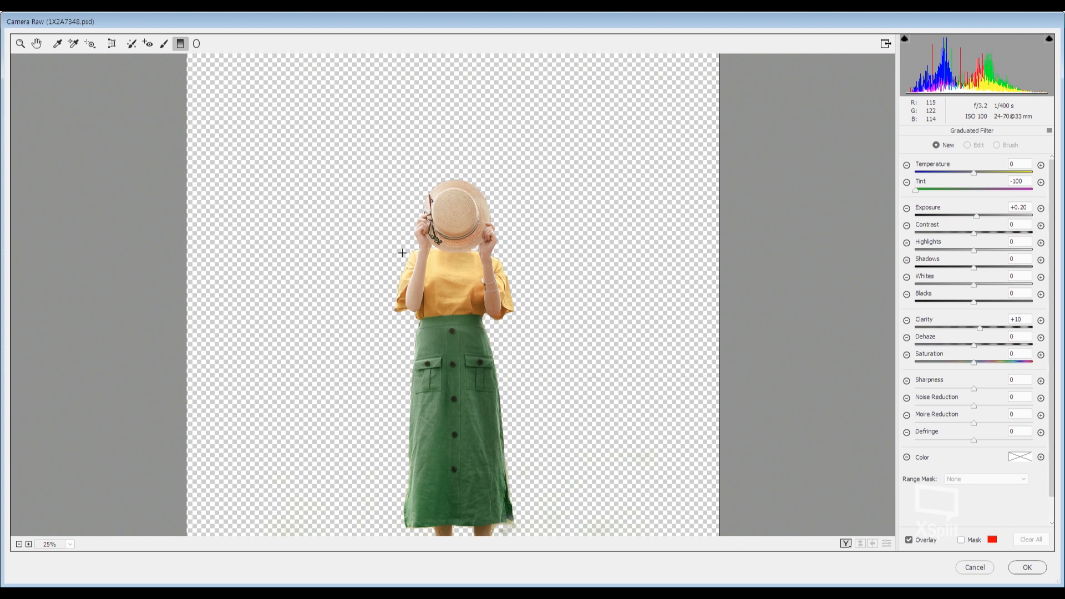
click(20, 43)
drag(986, 221, 981, 225)
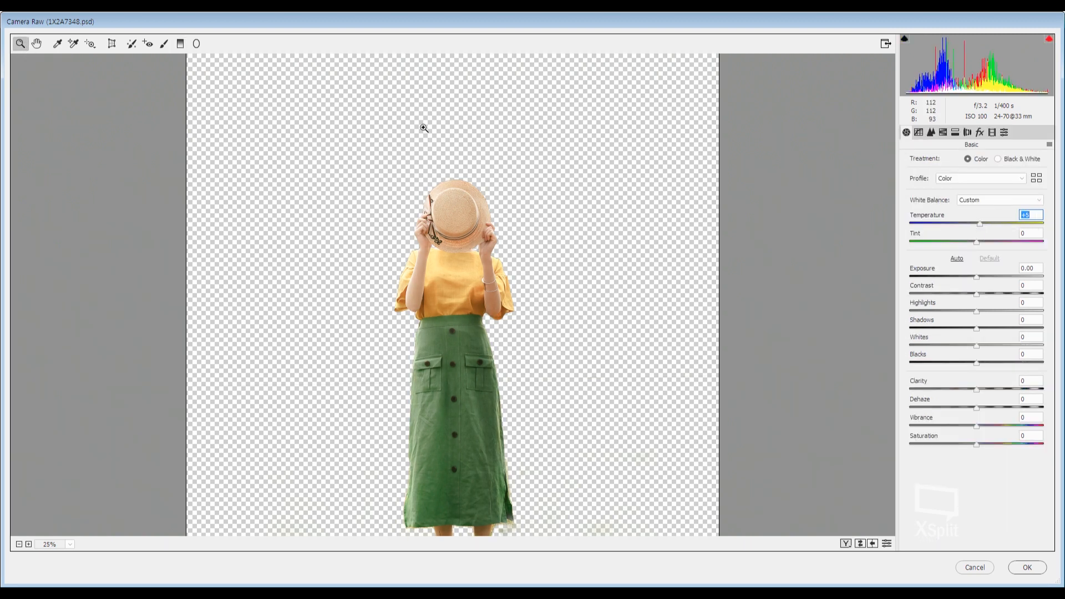
Step: Add a graduated filter from the woman's left-hand edge to her middle, with temperature +30 and tint +1
click(180, 44)
drag(402, 259, 465, 270)
drag(931, 191, 994, 179)
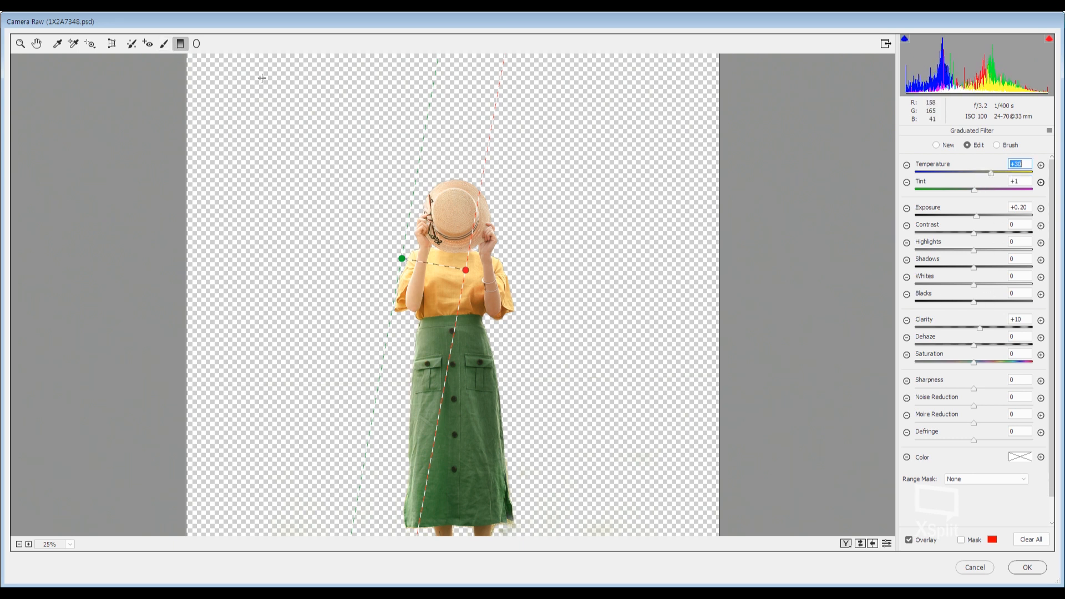
Step: Add a second graduated filter from the woman's right-hand edge inward, set its exposure to -0.60, and apply the Camera Raw changes
drag(527, 309, 442, 297)
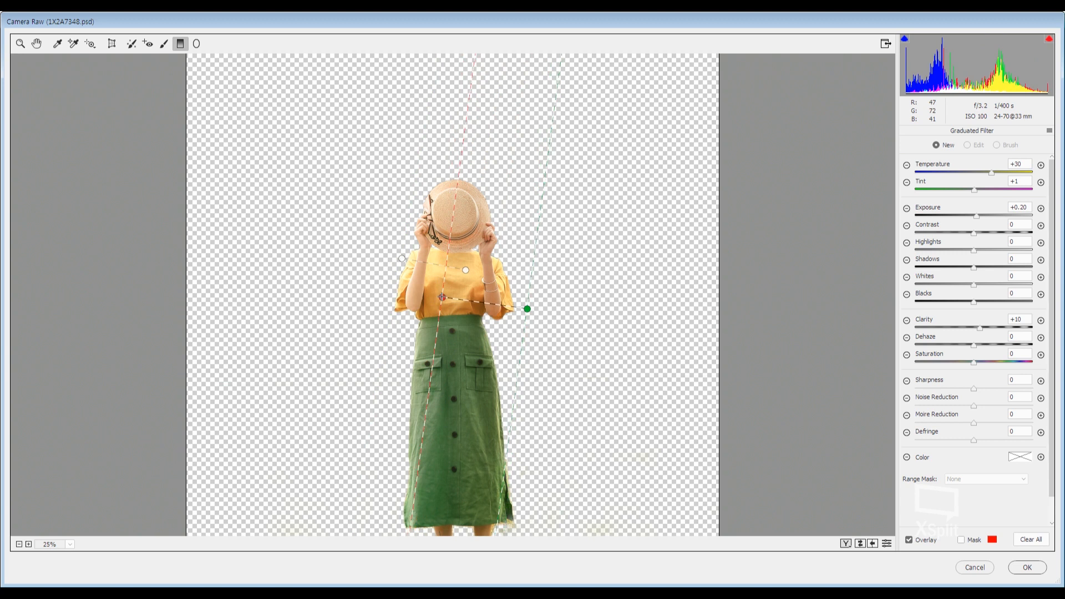
drag(976, 215, 965, 215)
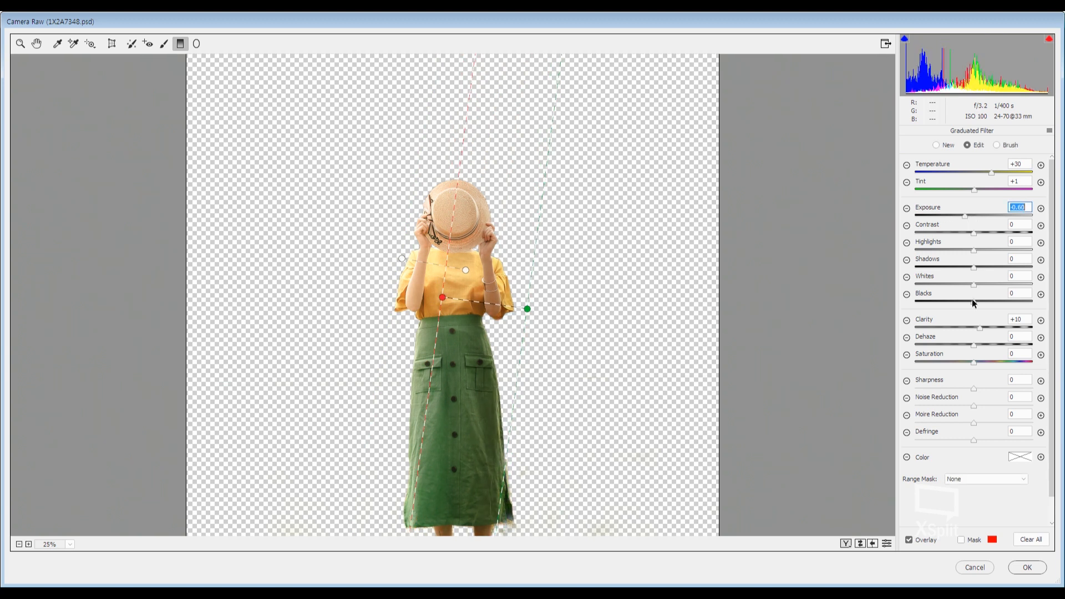
click(1027, 567)
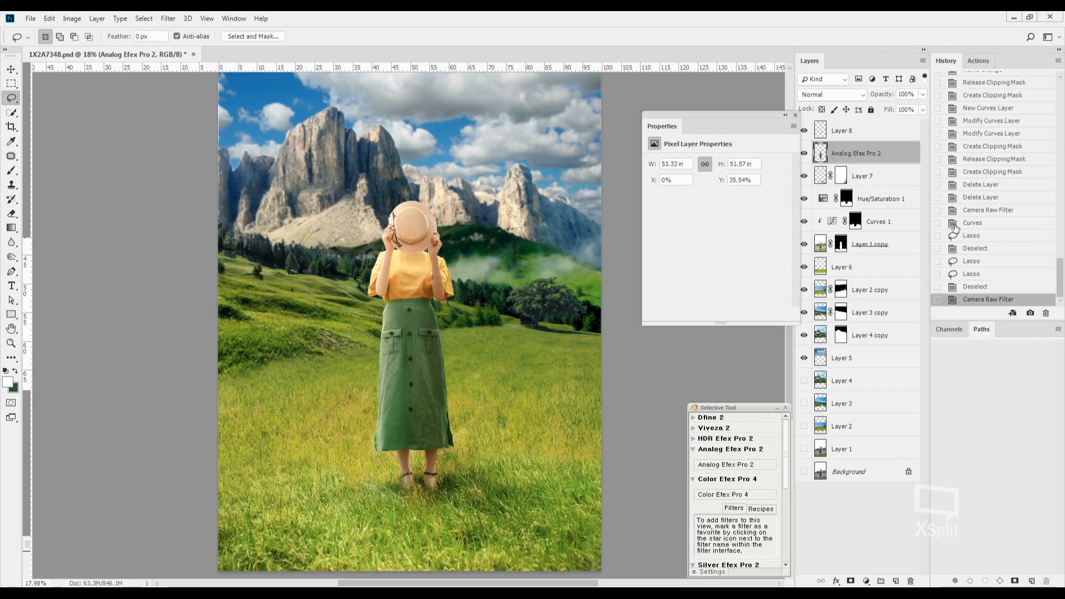
Step: Compare the composite before and after the Camera Raw adjustment and examine the lighting on the woman up close
click(980, 287)
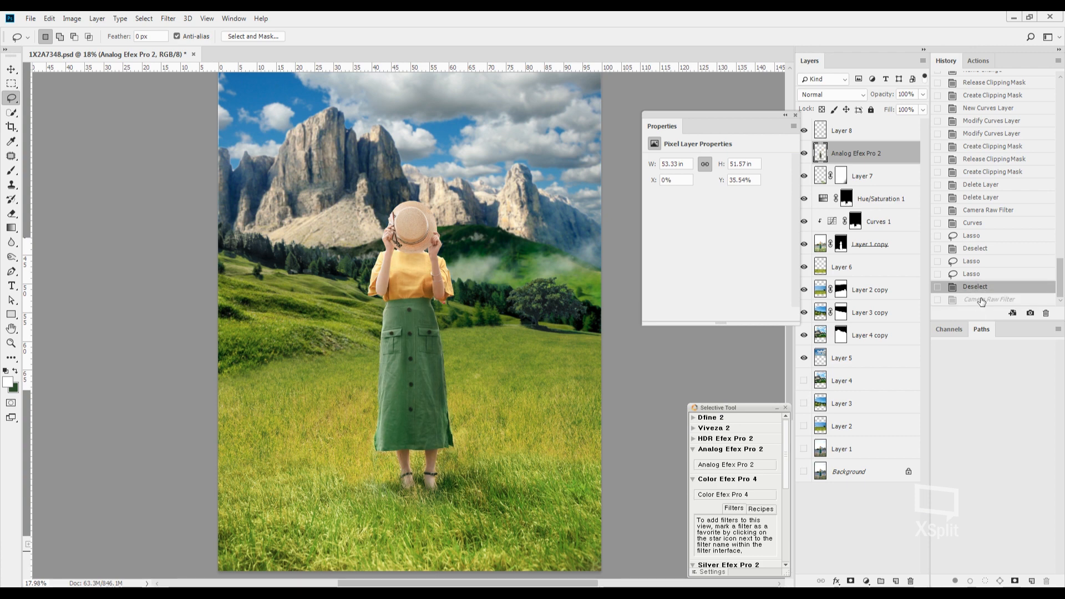
click(983, 300)
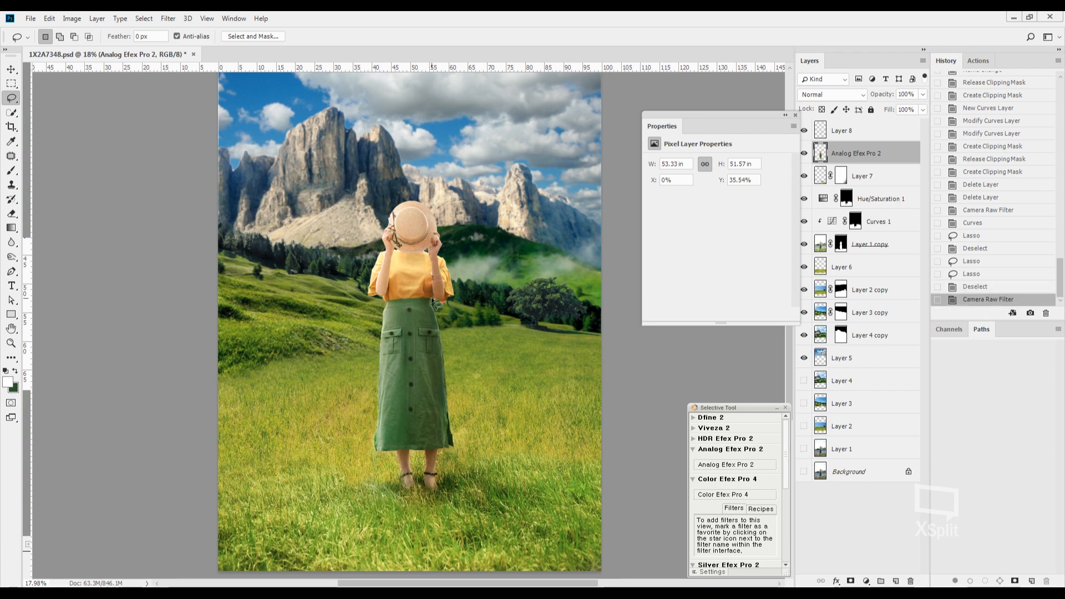
scroll(371, 298, up, 5)
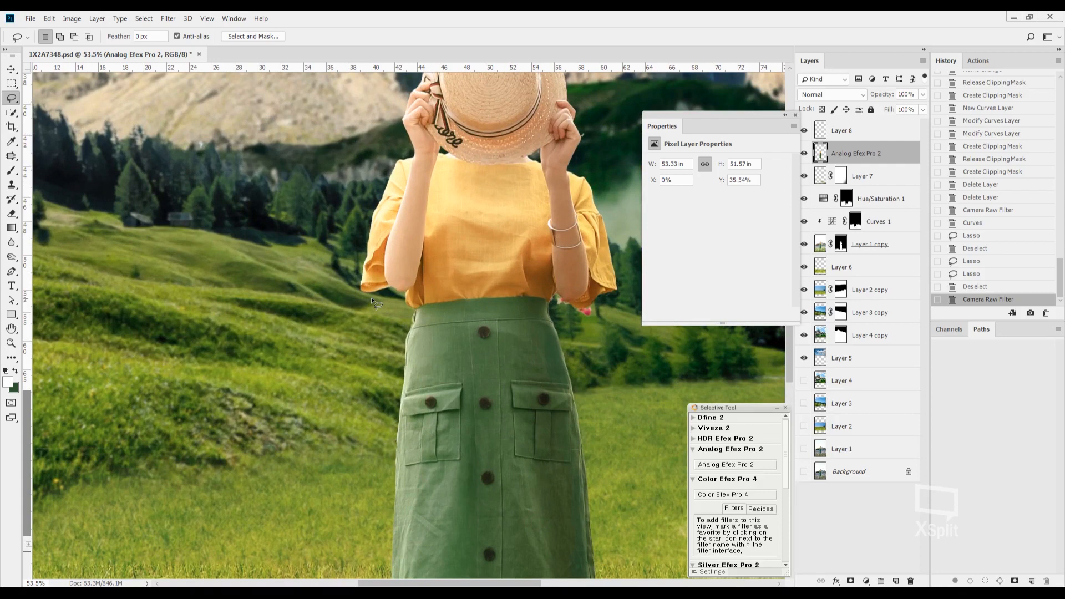
scroll(372, 297, down, 4)
scroll(374, 299, down, 1)
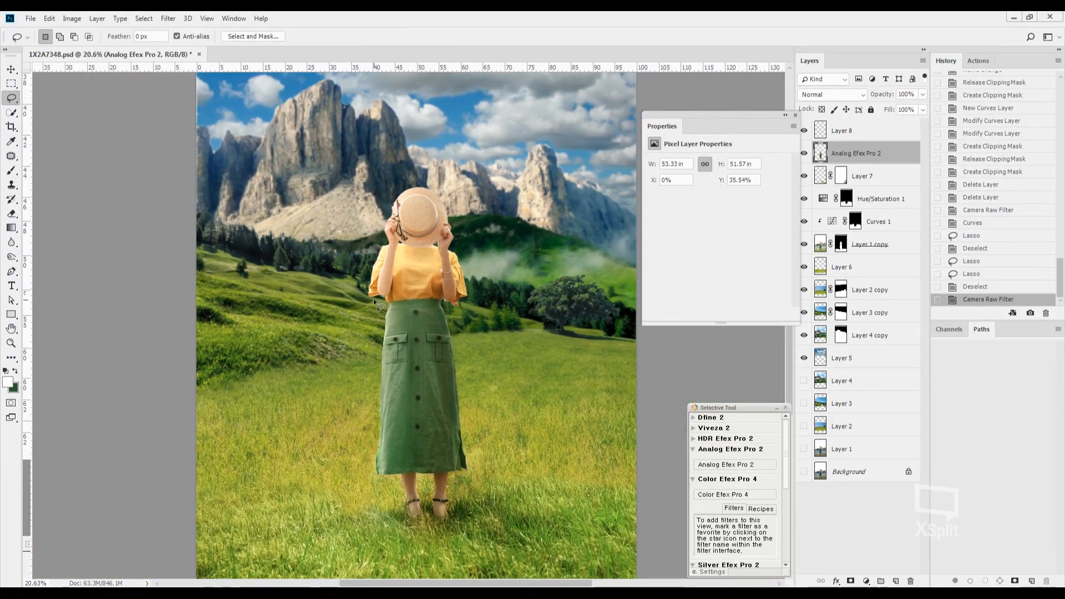
scroll(374, 299, down, 1)
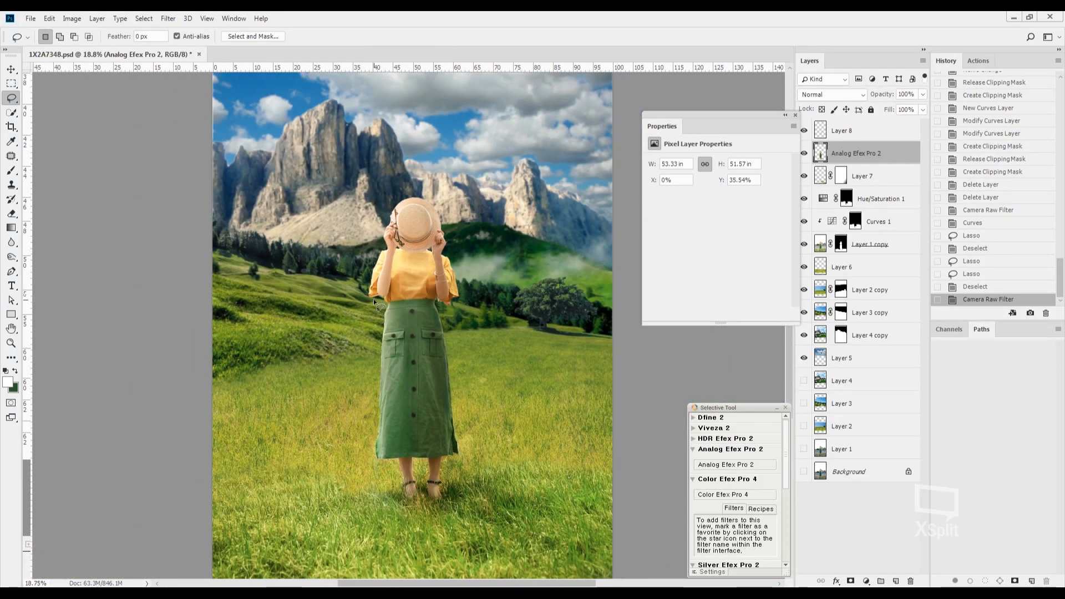
click(961, 286)
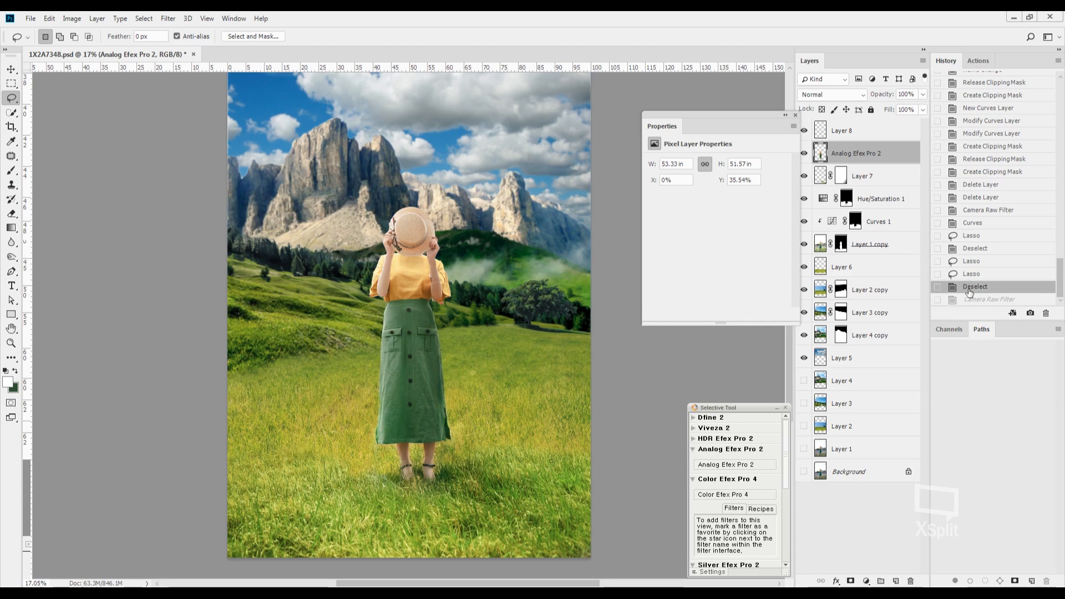
click(974, 302)
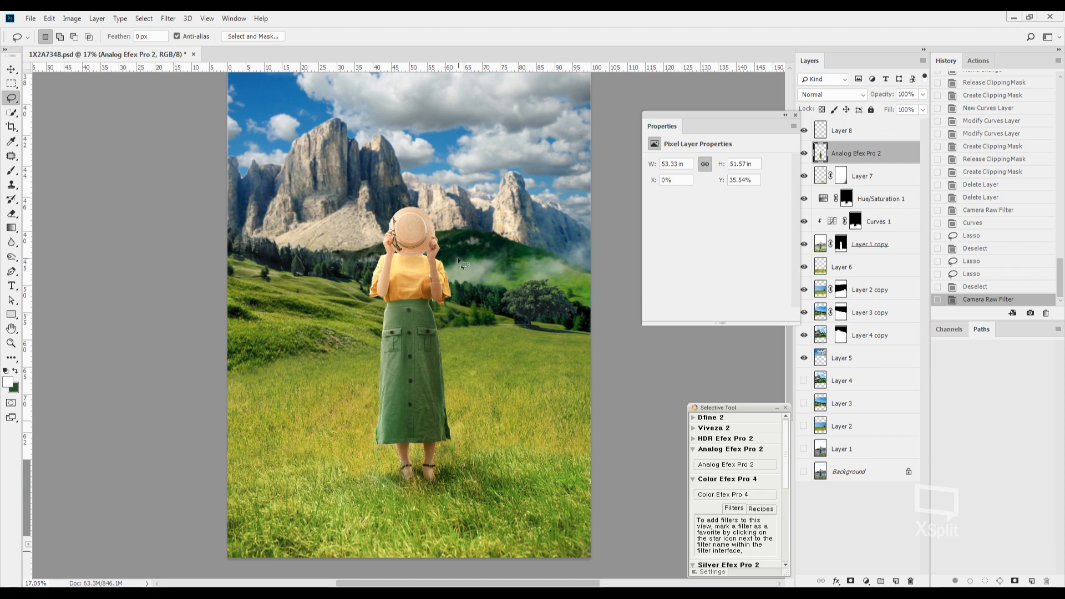
Step: Clip the Hue/Saturation 1 adjustment to Layer 1 copy along with Curves 1, and close the Properties panel
alt+click(876, 205)
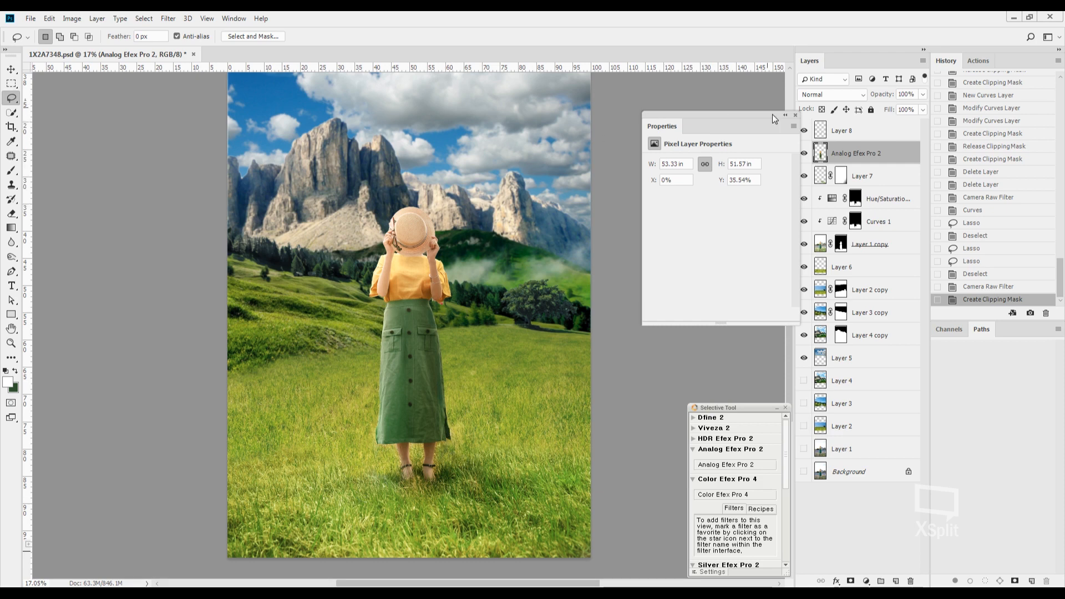
click(796, 117)
scroll(518, 256, up, 3)
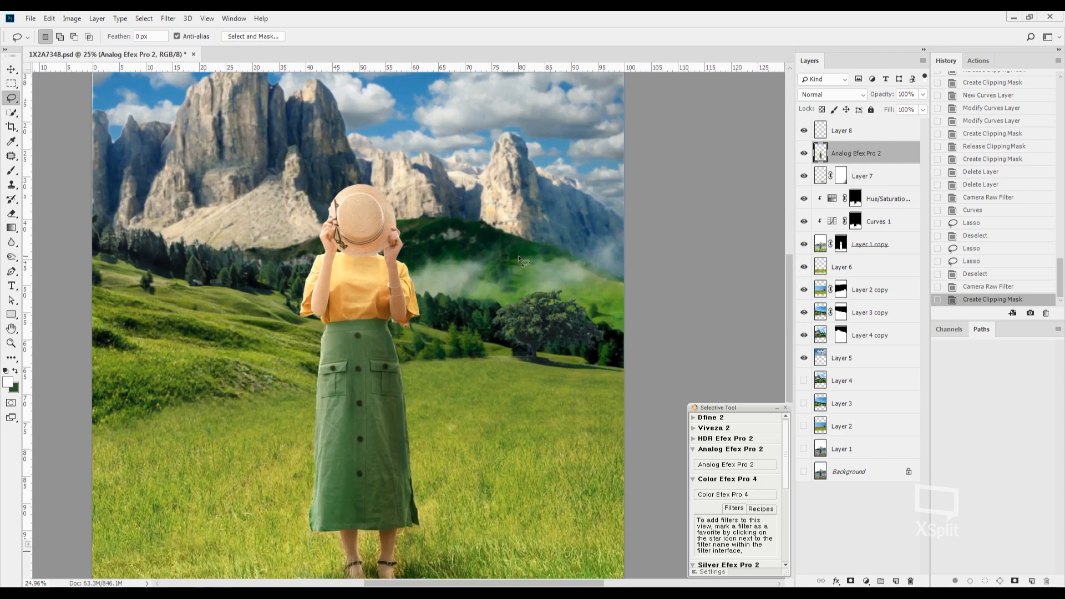
scroll(381, 234, up, 2)
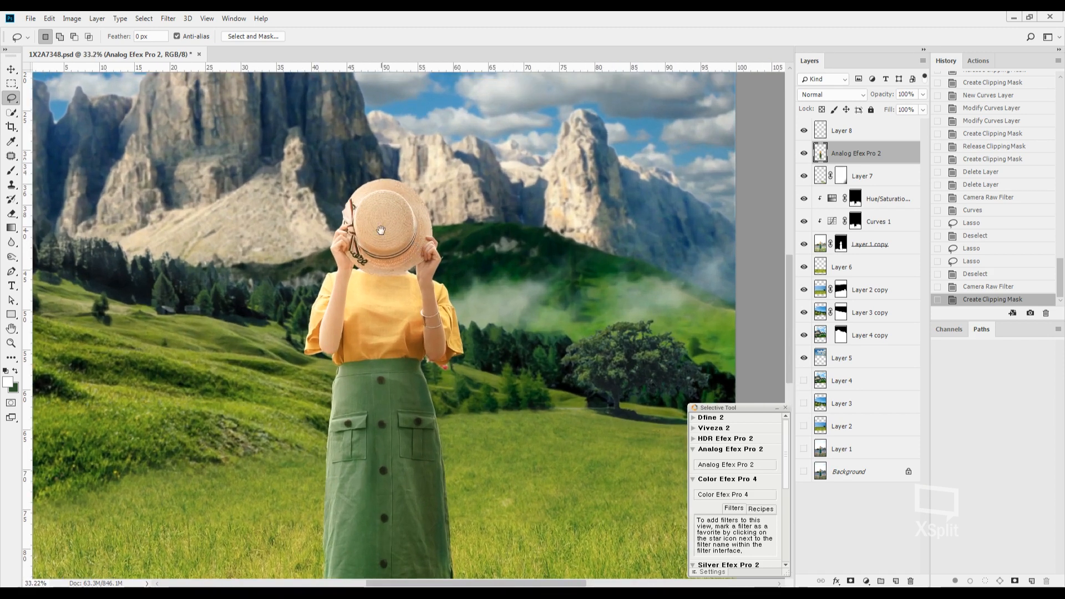
scroll(382, 233, down, 2)
scroll(382, 233, down, 1)
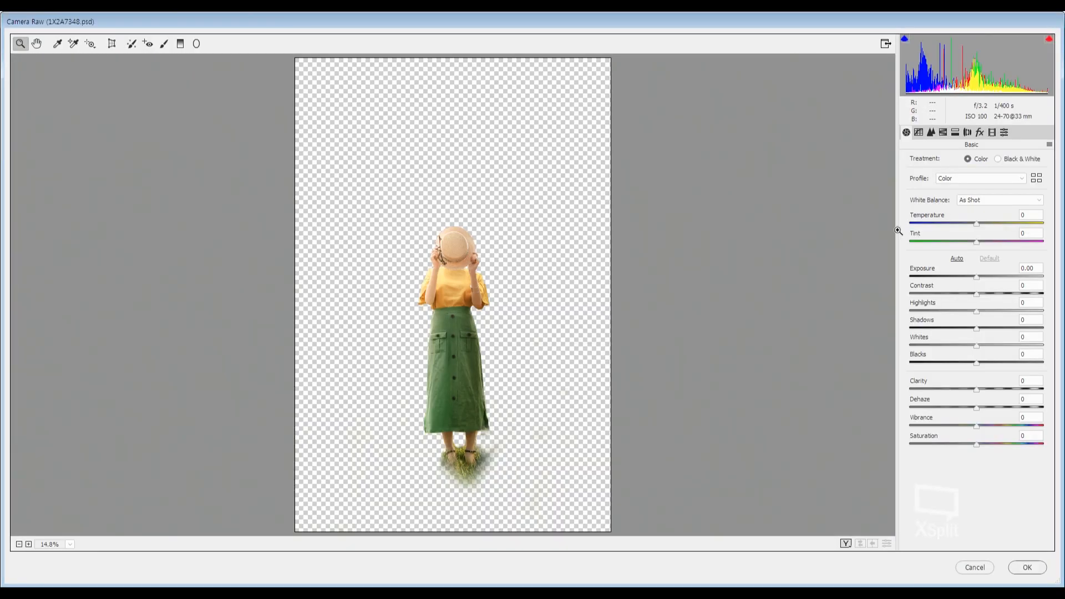
Step: Try lowering the Analog Efex Pro 2 layer's contrast to -55 in Camera Raw, and undo that adjustment
drag(963, 290, 940, 293)
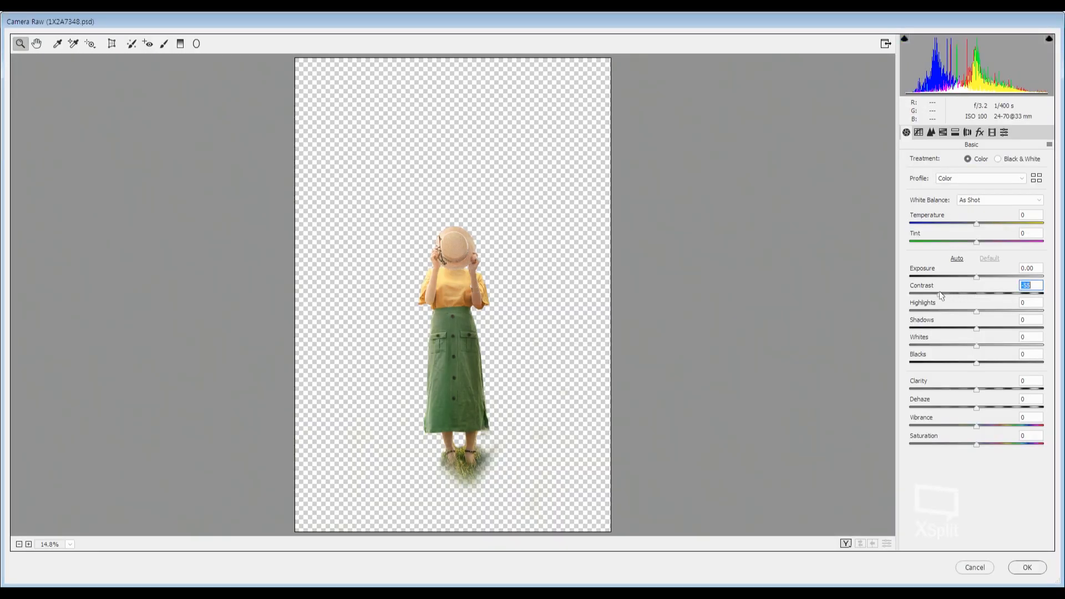
key(Return)
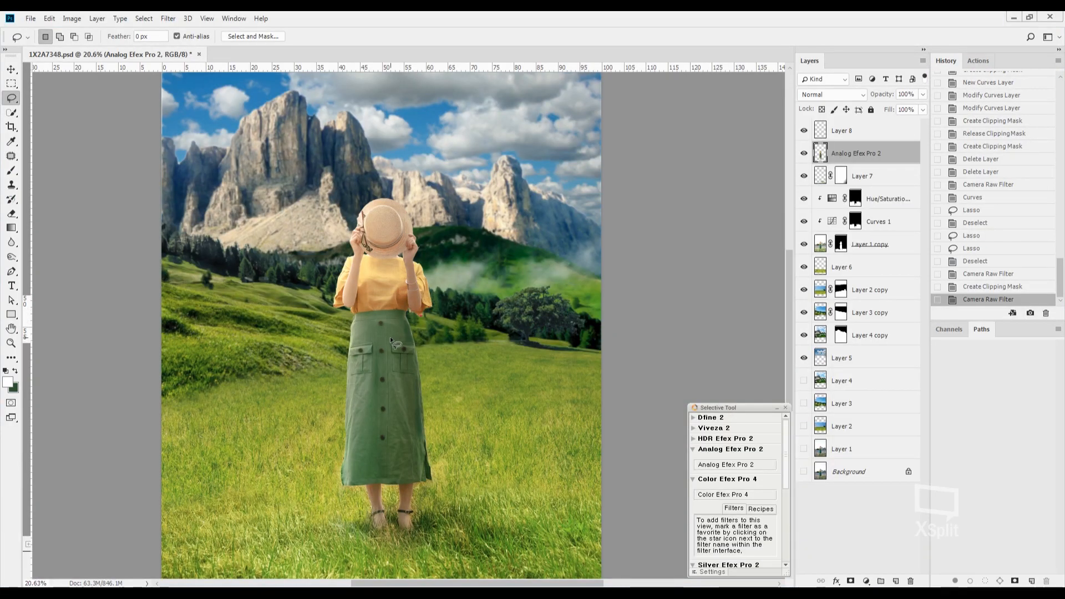
scroll(392, 338, up, 5)
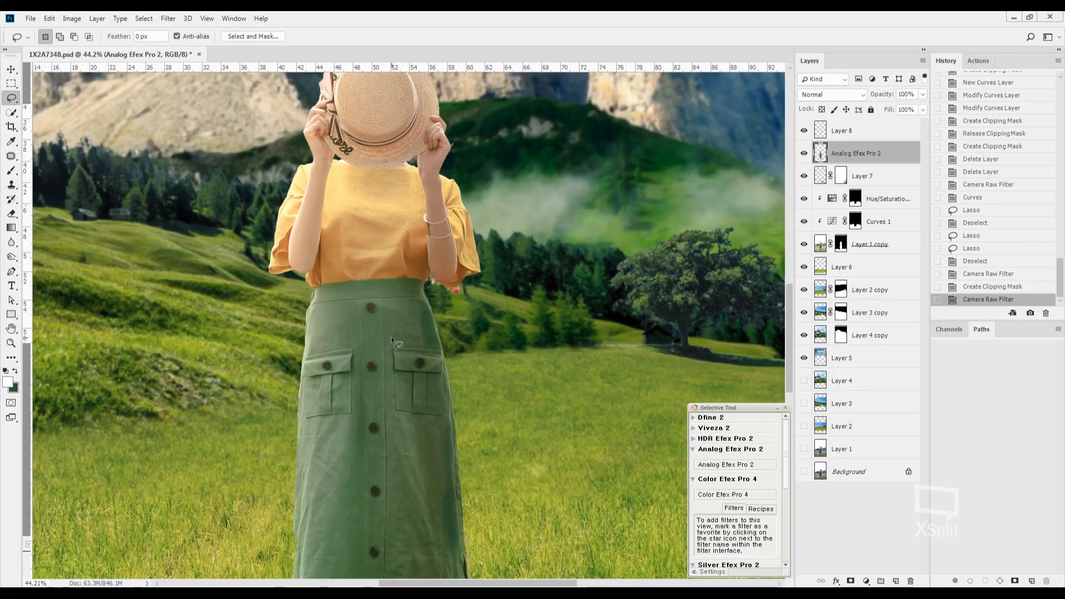
scroll(391, 340, down, 3)
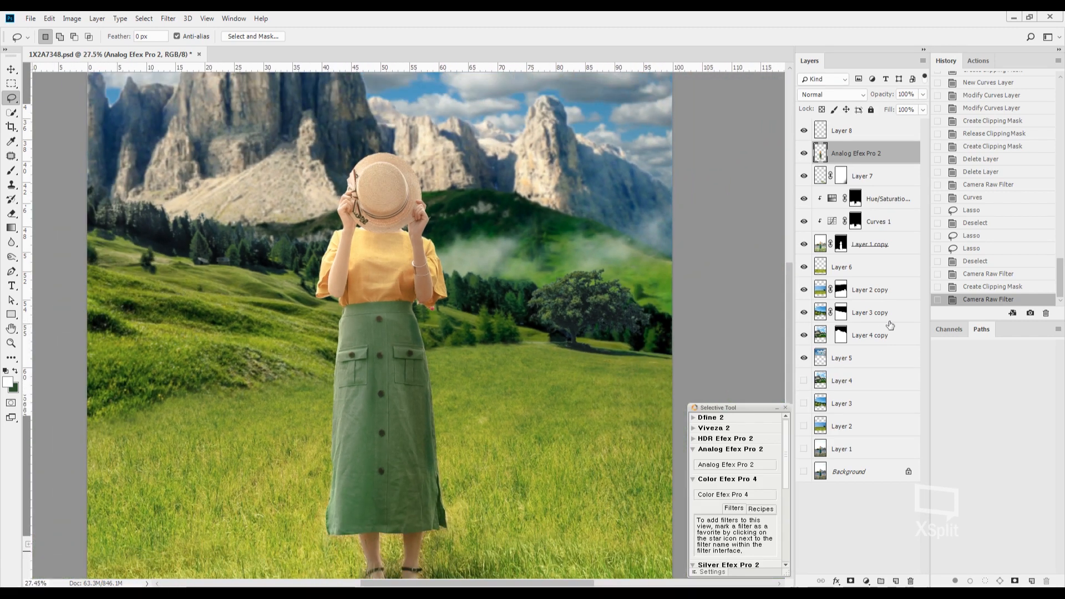
click(980, 288)
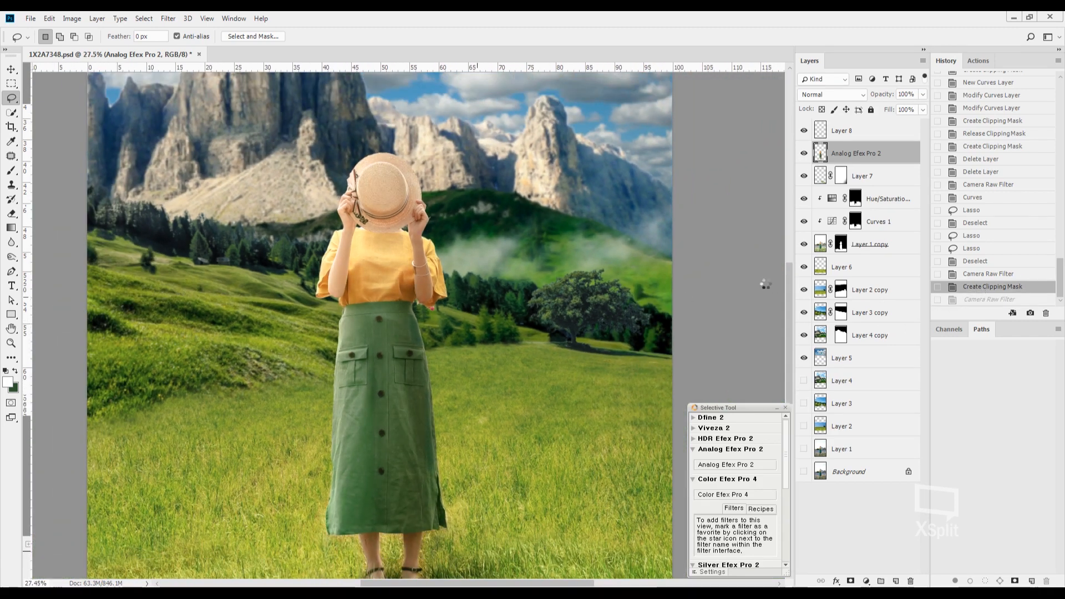
Step: Reapply the Camera Raw filter to the Analog Efex Pro 2 layer with a more moderate contrast reduction and slightly raised clarity
key(ctrl+shift+a)
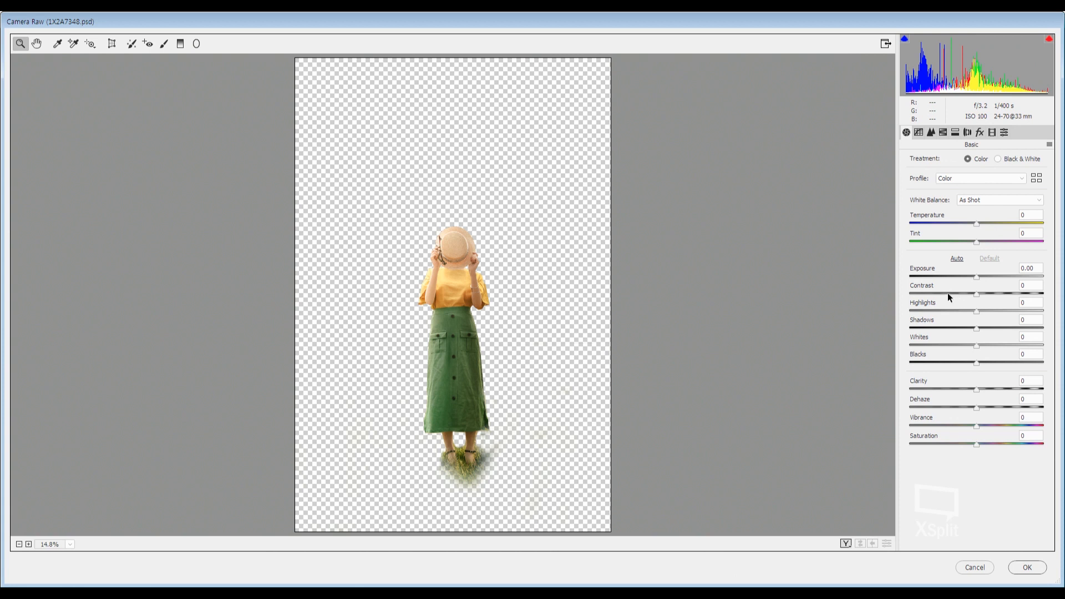
drag(948, 293, 941, 294)
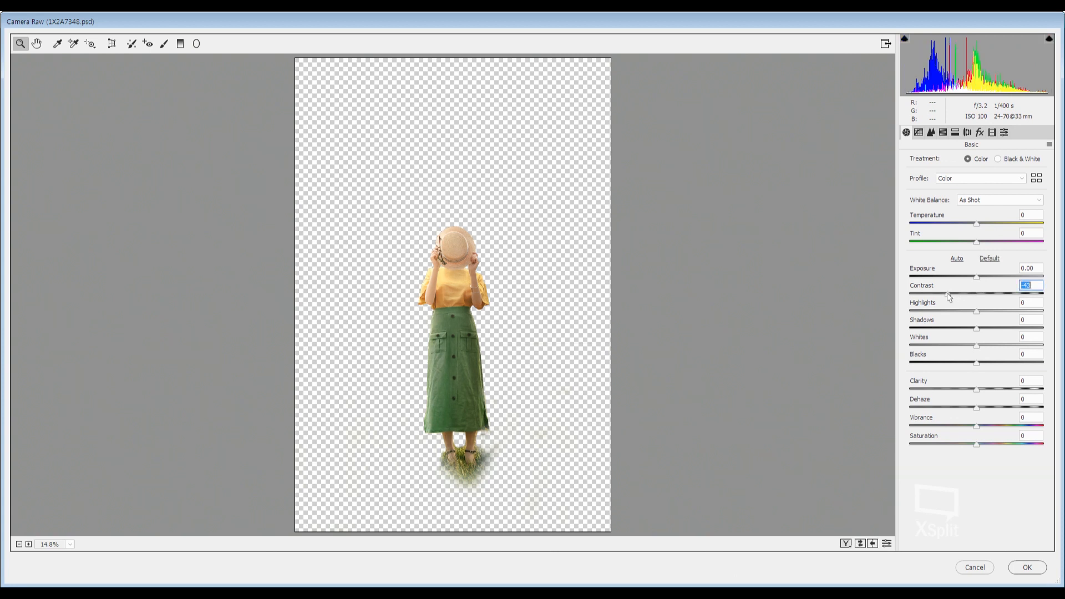
click(988, 389)
click(1020, 566)
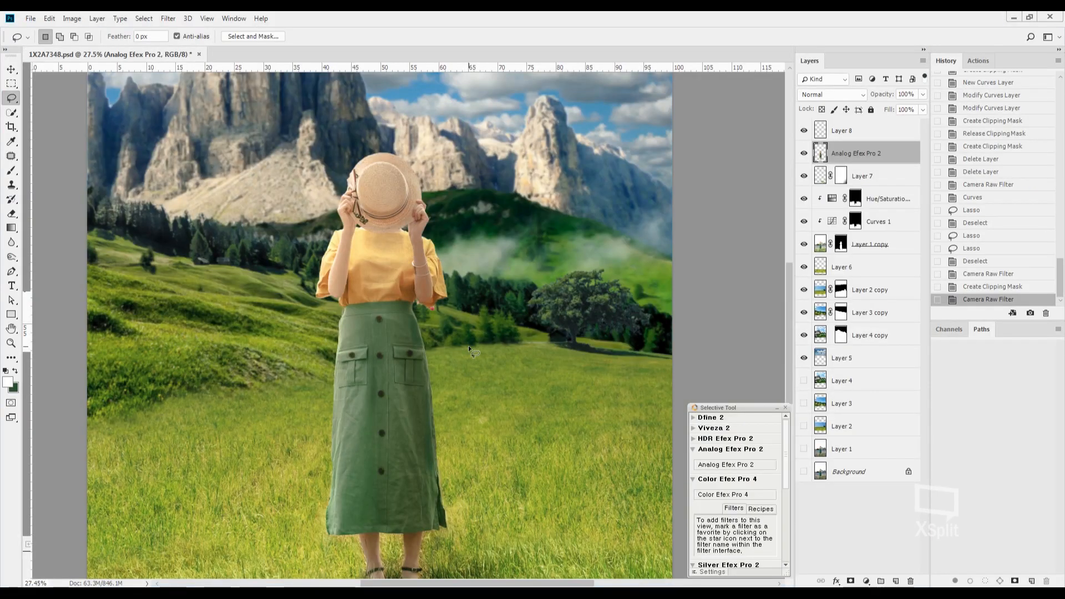
scroll(468, 345, up, 3)
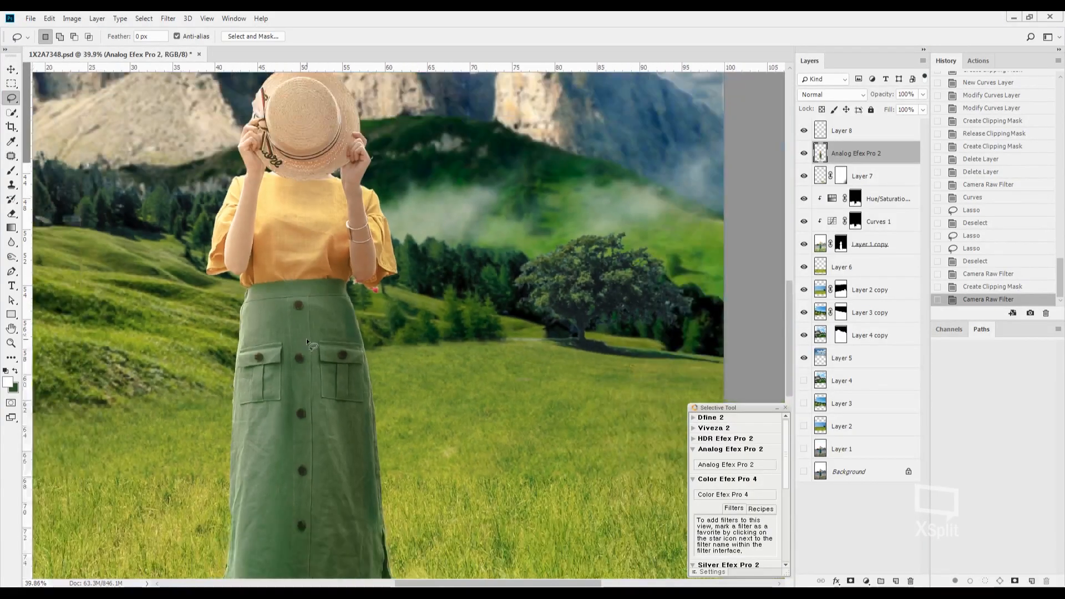
scroll(306, 338, down, 3)
drag(384, 350, 462, 344)
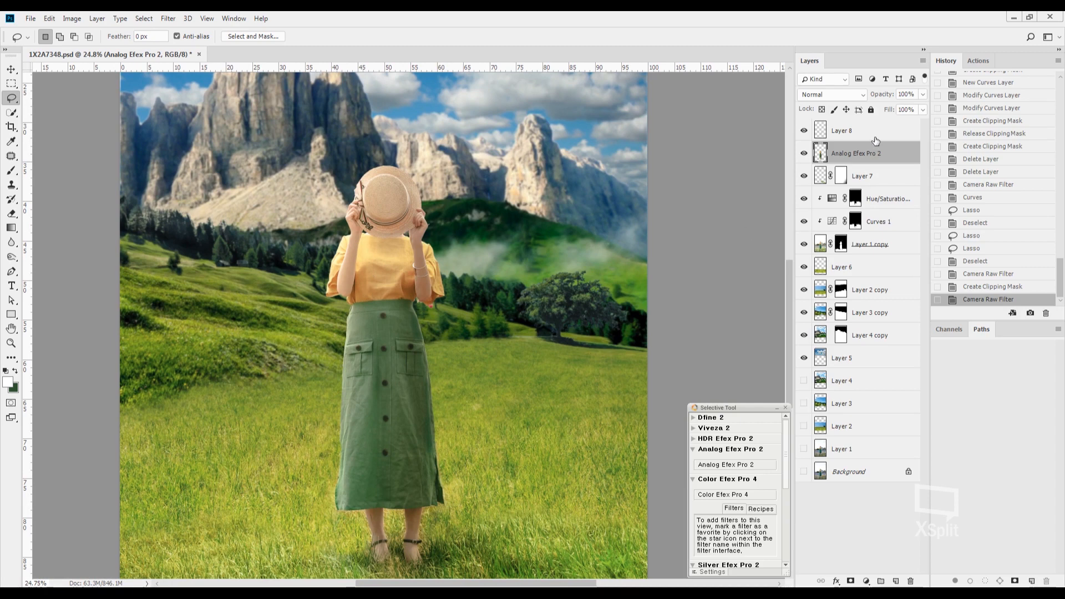
Step: Revert the last Camera Raw adjustment, reapply it to the Analog Efex Pro 2 layer with contrast -21 and slightly raised clarity, and save
click(1005, 288)
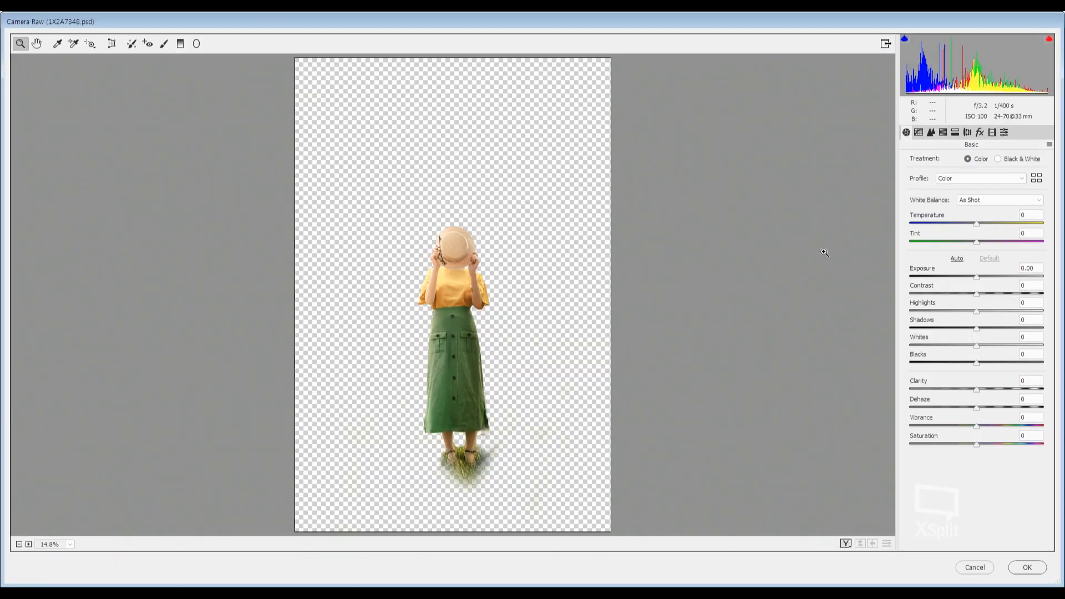
click(967, 294)
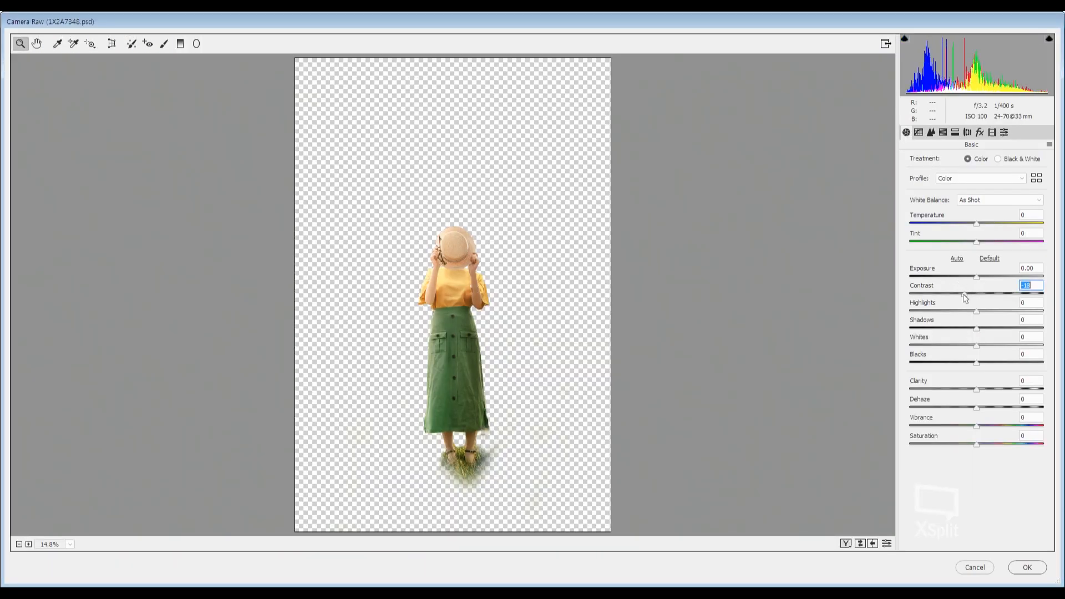
drag(965, 296, 963, 296)
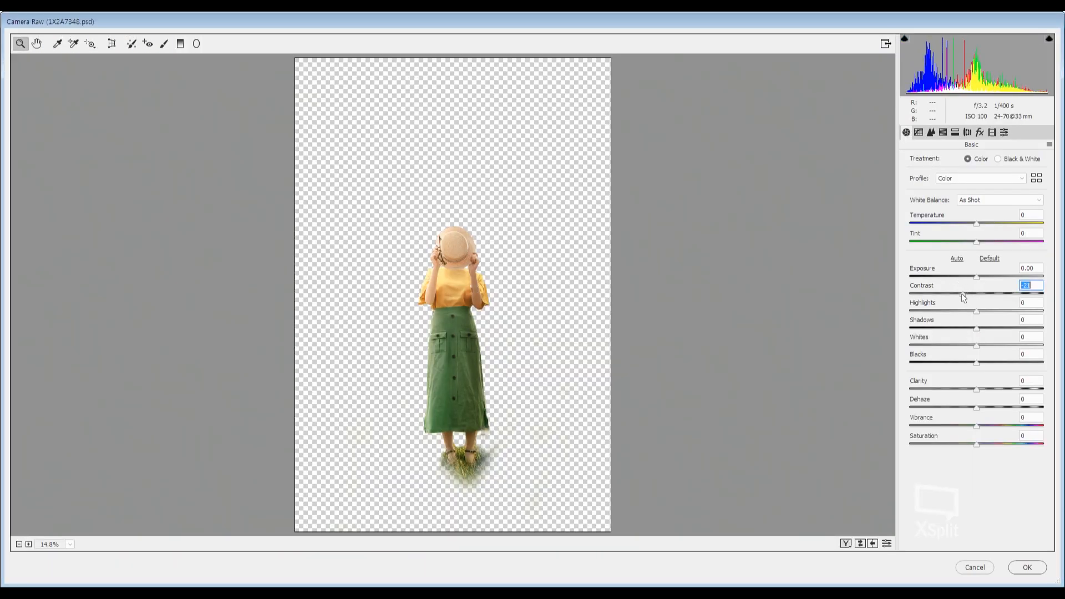
click(984, 390)
click(1027, 567)
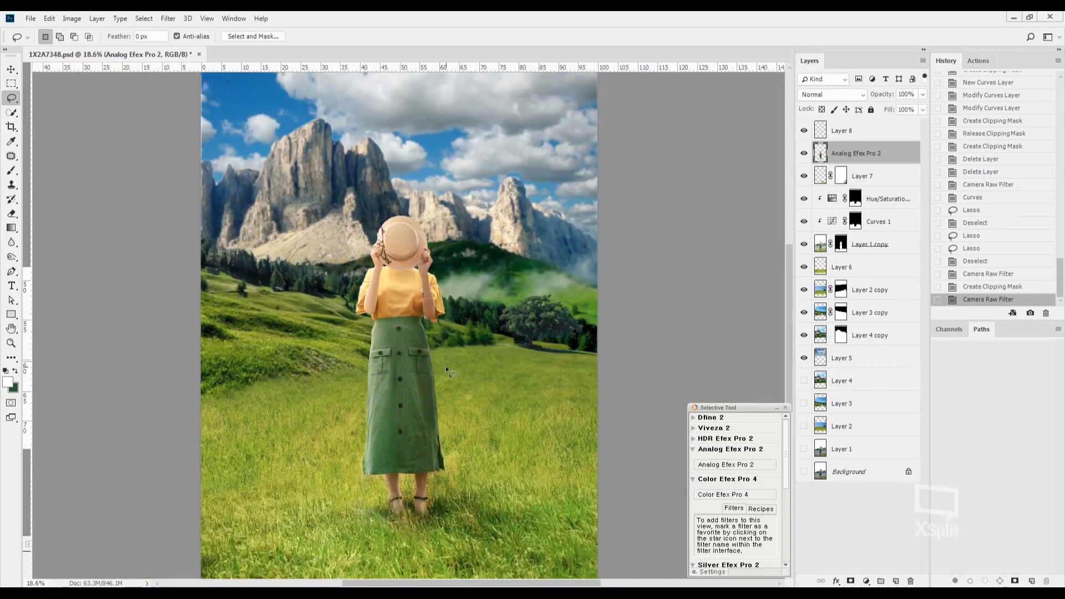
key(ctrl+s)
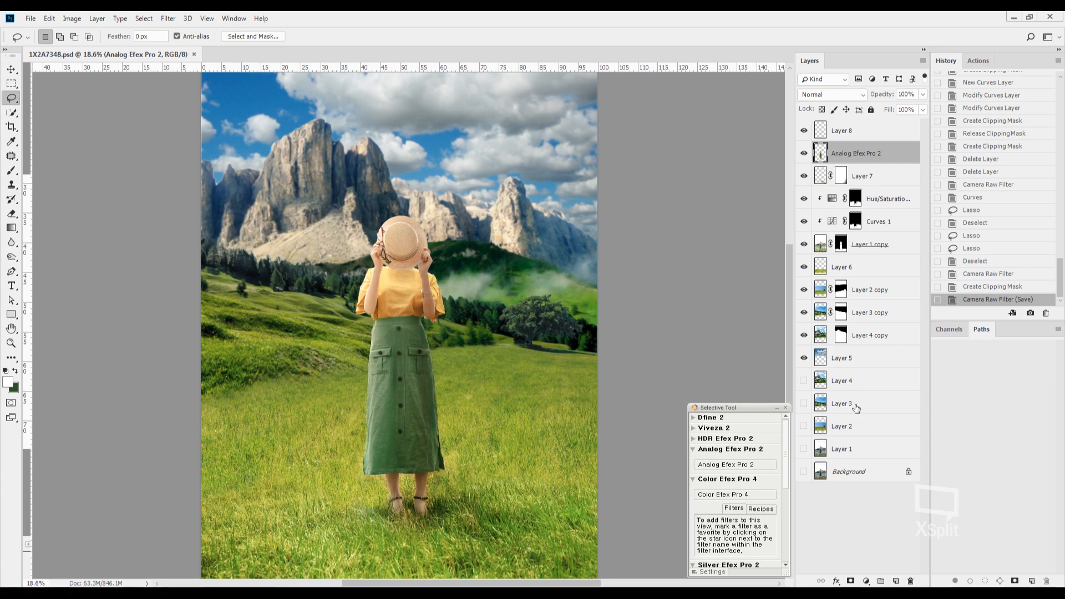
Step: Run Analog Efex Pro 2 above Layer 8 with the Classic Camera 2 preset, film type strength 58% and a slightly more faded look
click(860, 130)
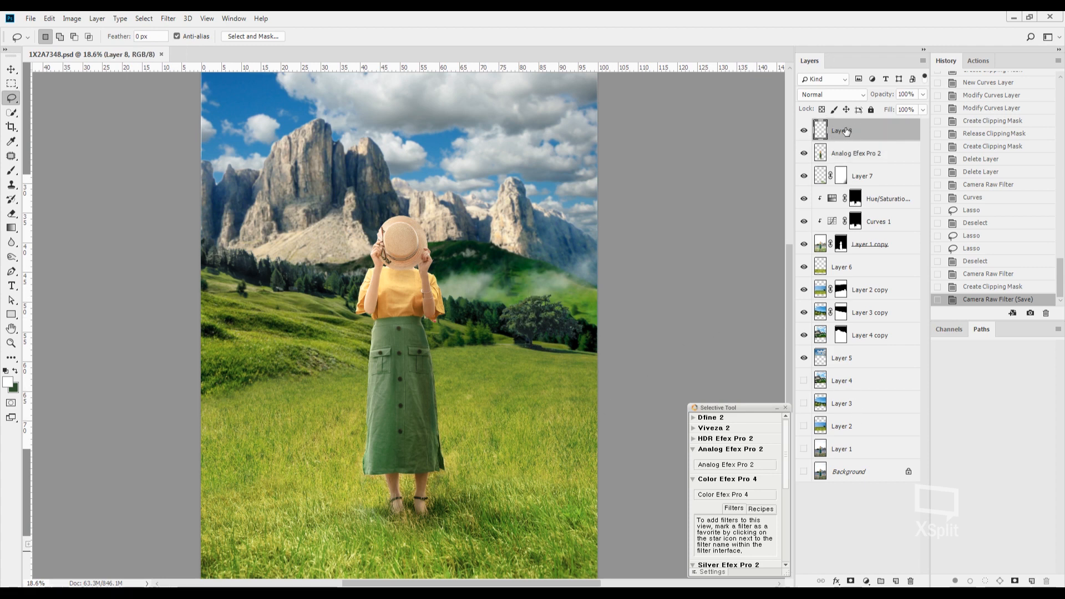
click(711, 465)
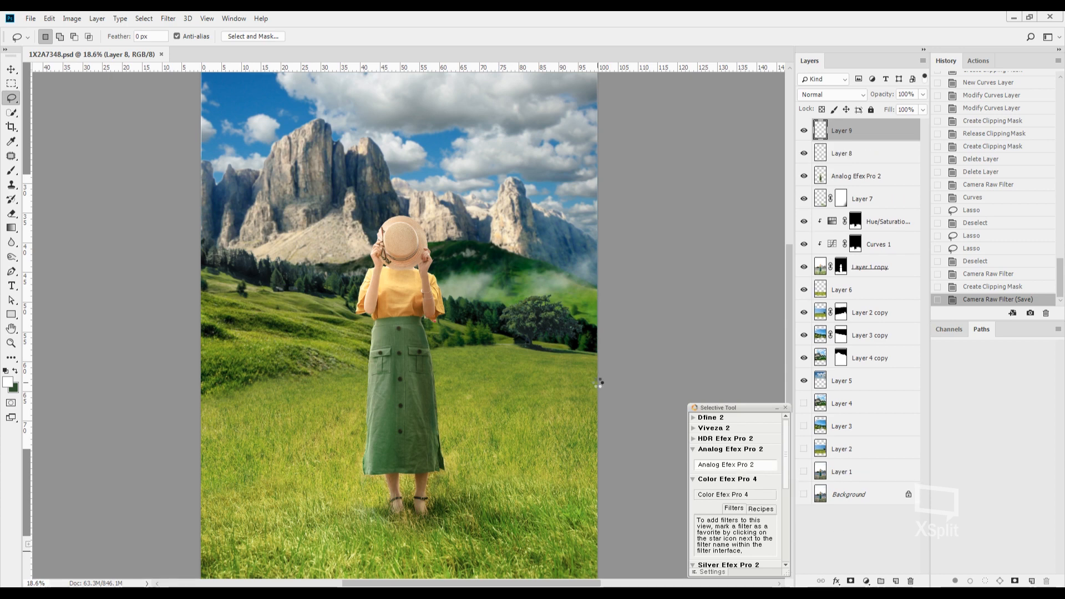
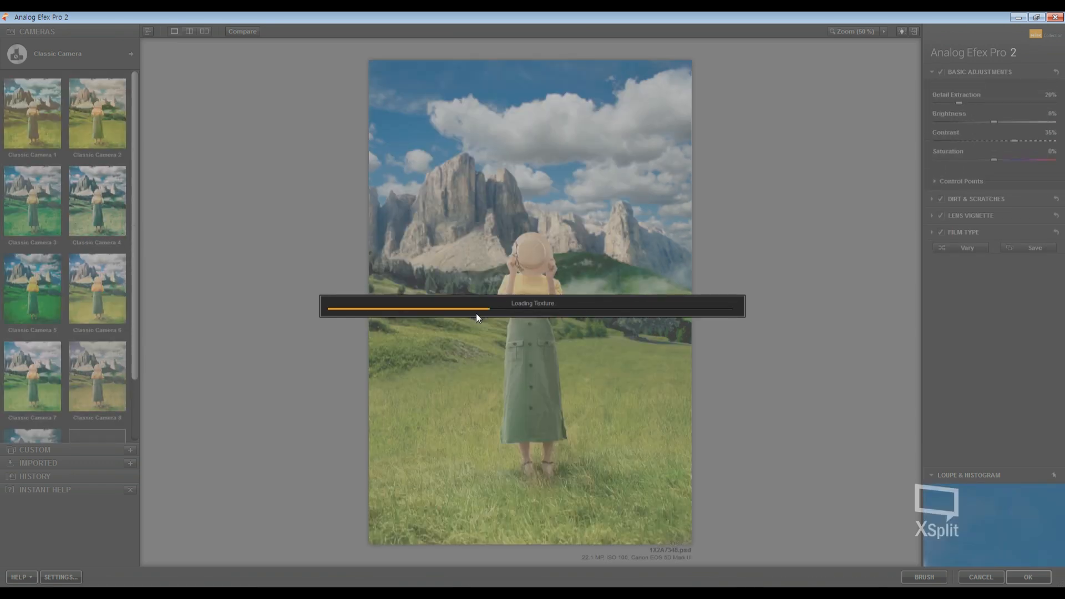
click(94, 109)
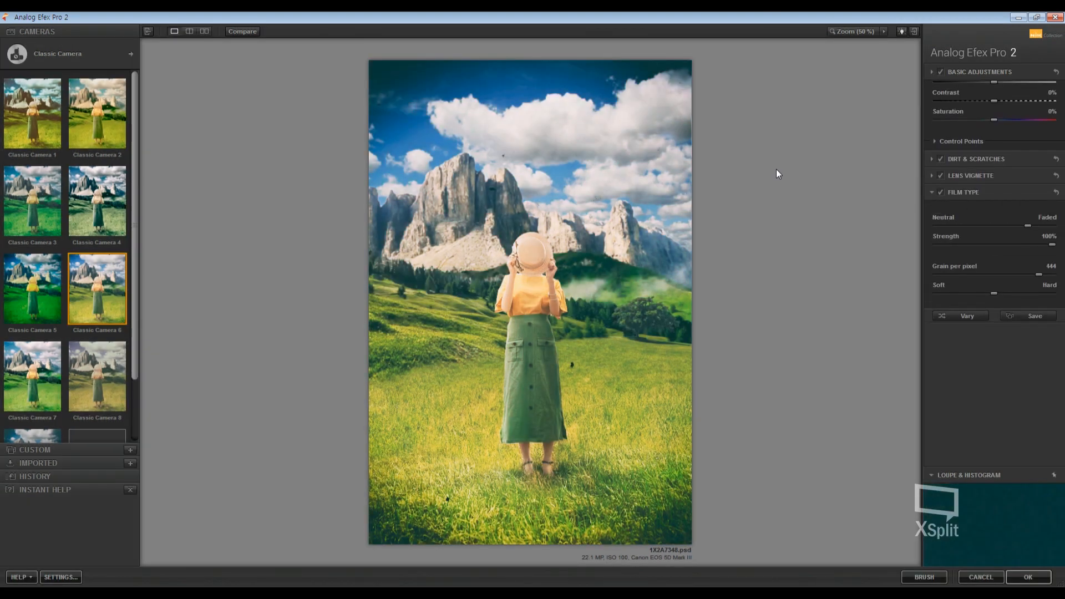
click(108, 107)
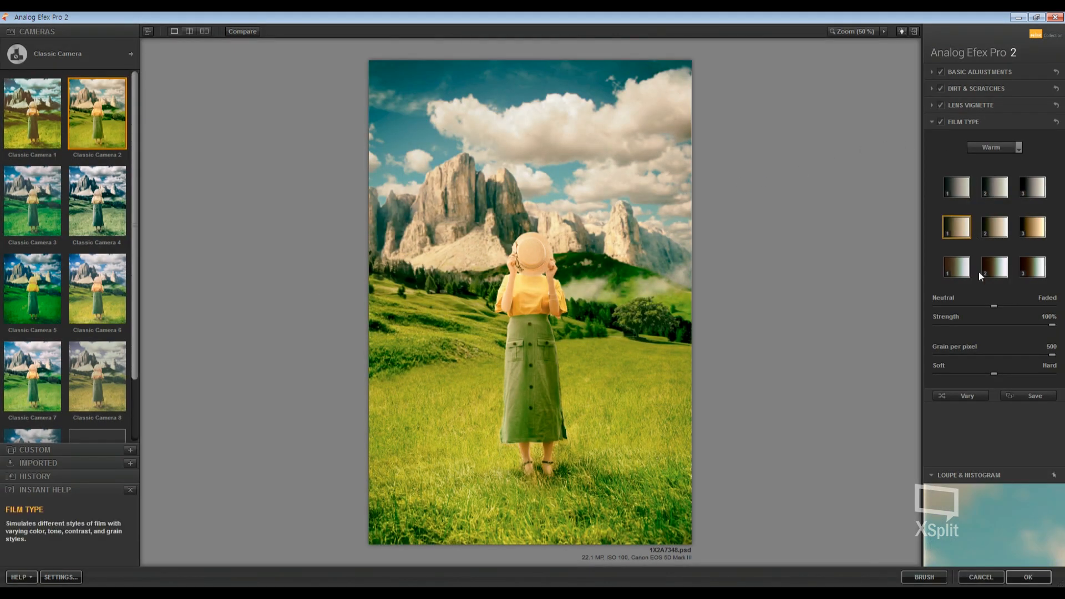
click(1011, 326)
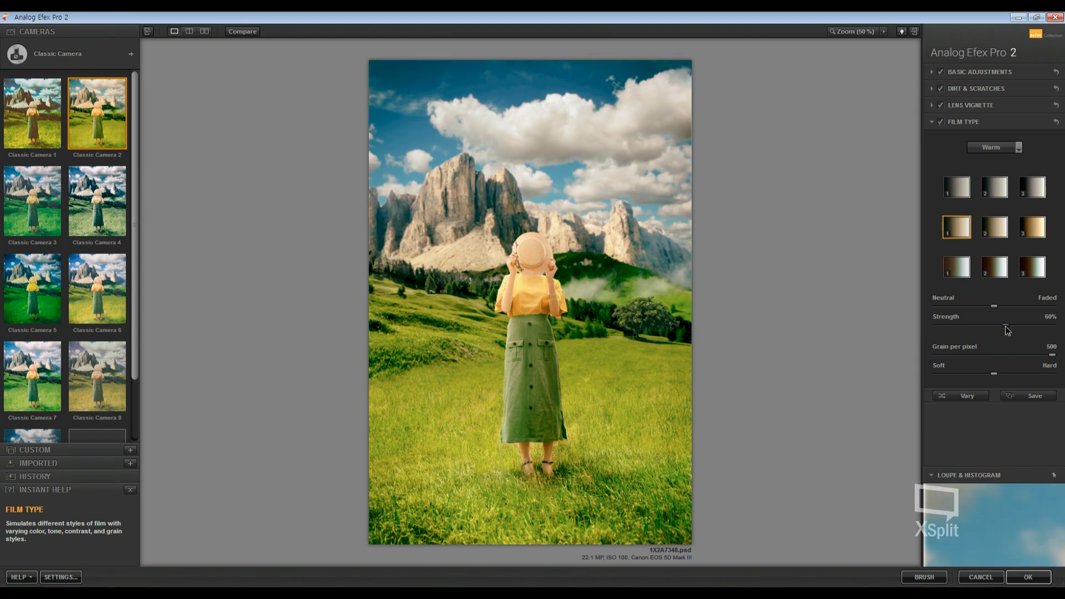
mouse_move(992, 306)
mouse_down()
mouse_move(977, 309)
mouse_move(1031, 307)
mouse_move(1003, 307)
mouse_up()
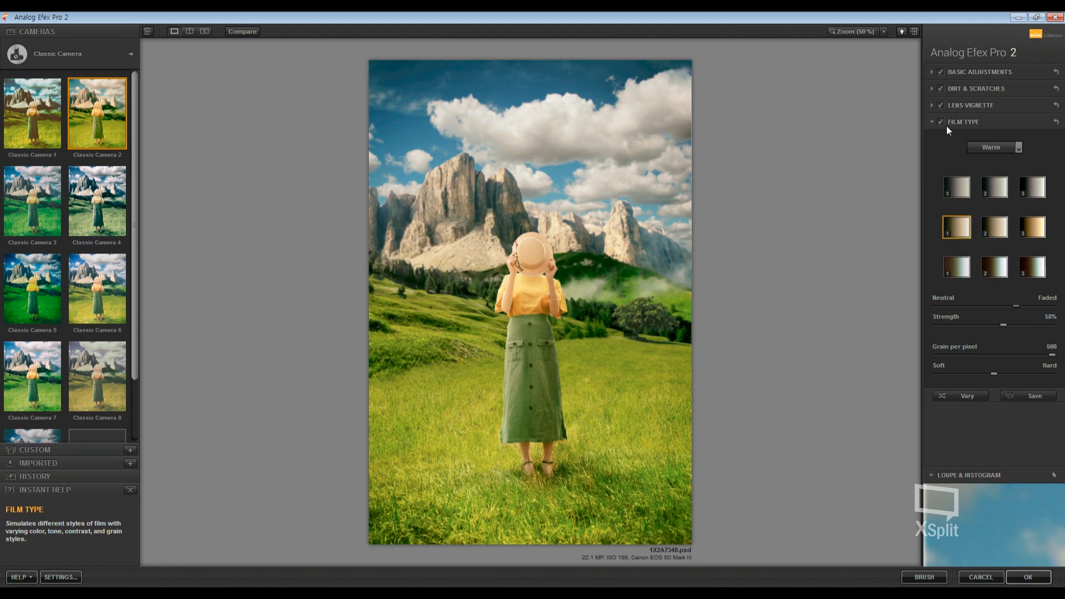
Step: Disable Lens Vignette and Dirt & Scratches, set Detail Extraction to 11% and contrast to -14%, and apply the filter
click(940, 106)
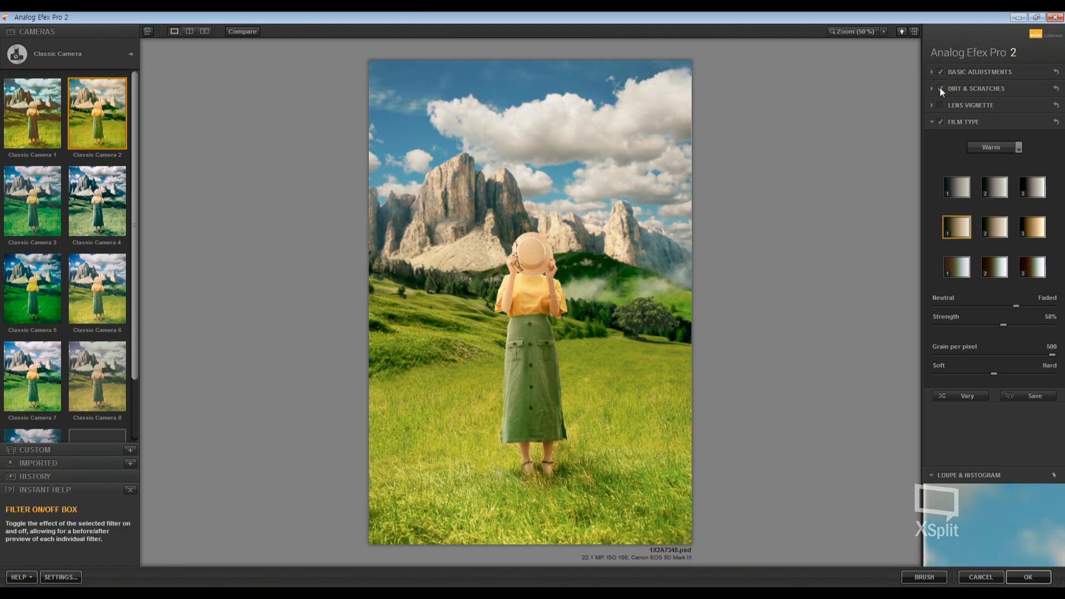
click(941, 88)
click(963, 71)
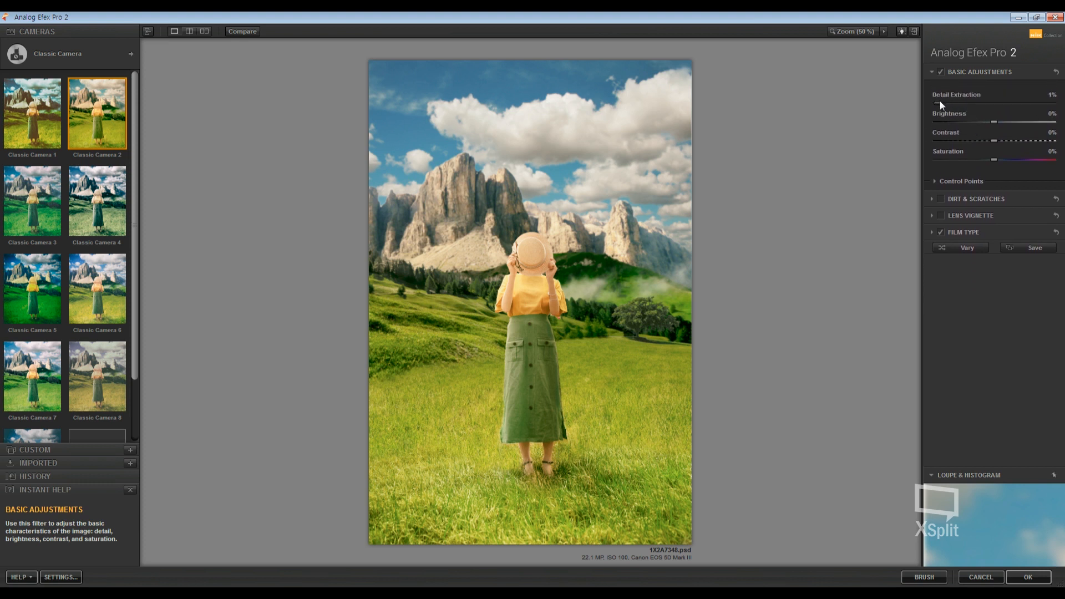
drag(994, 141, 981, 141)
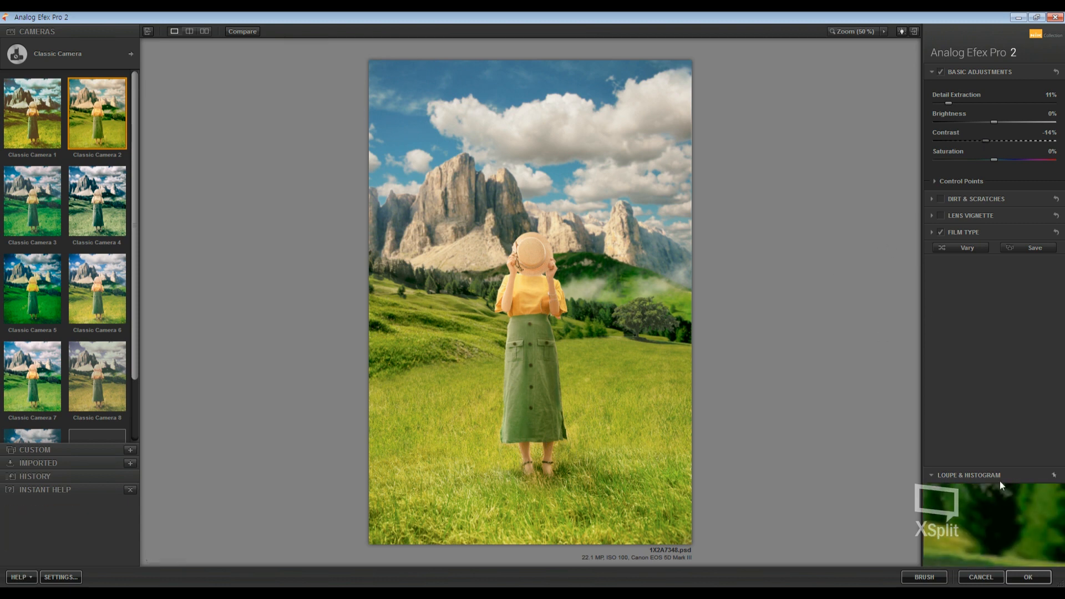
click(1026, 576)
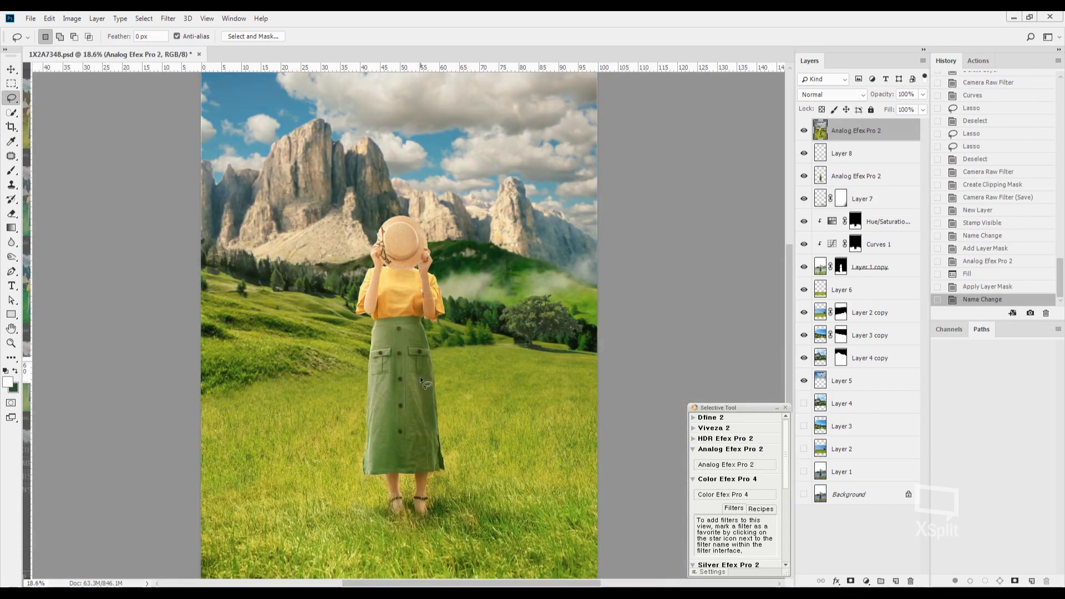
Step: Paint a quick mask with a size 300 brush down the shaded right half of the woman's blouse and skirt
scroll(421, 378, up, 2)
key(q)
key(b)
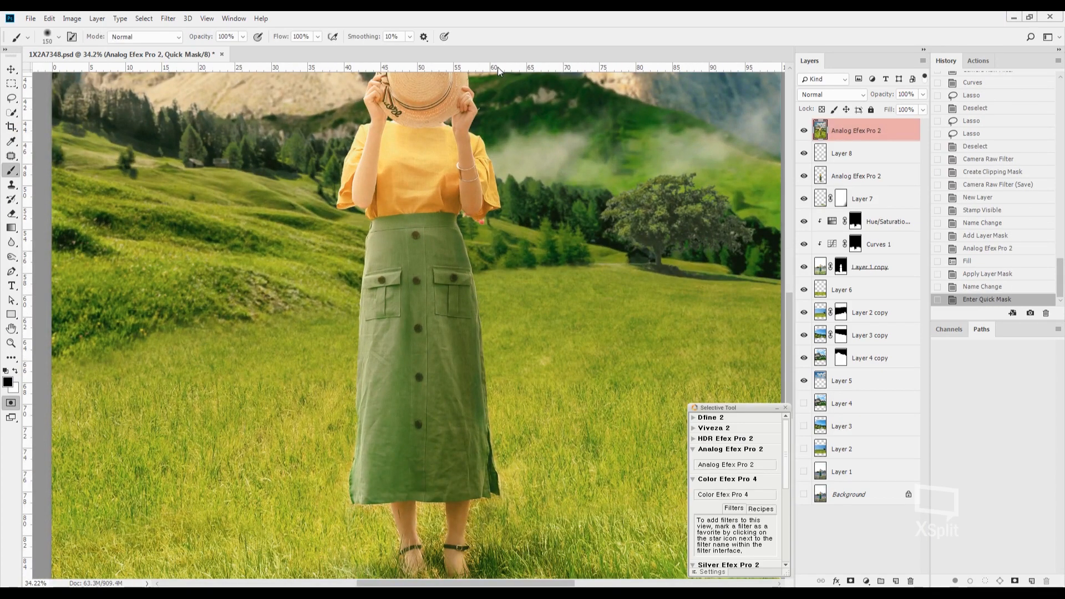
key(bracketright)
key(bracketright)
key(bracketright)
key(bracketright)
mouse_move(441, 147)
mouse_down()
mouse_move(440, 256)
mouse_move(464, 477)
mouse_move(444, 361)
mouse_move(440, 246)
mouse_up()
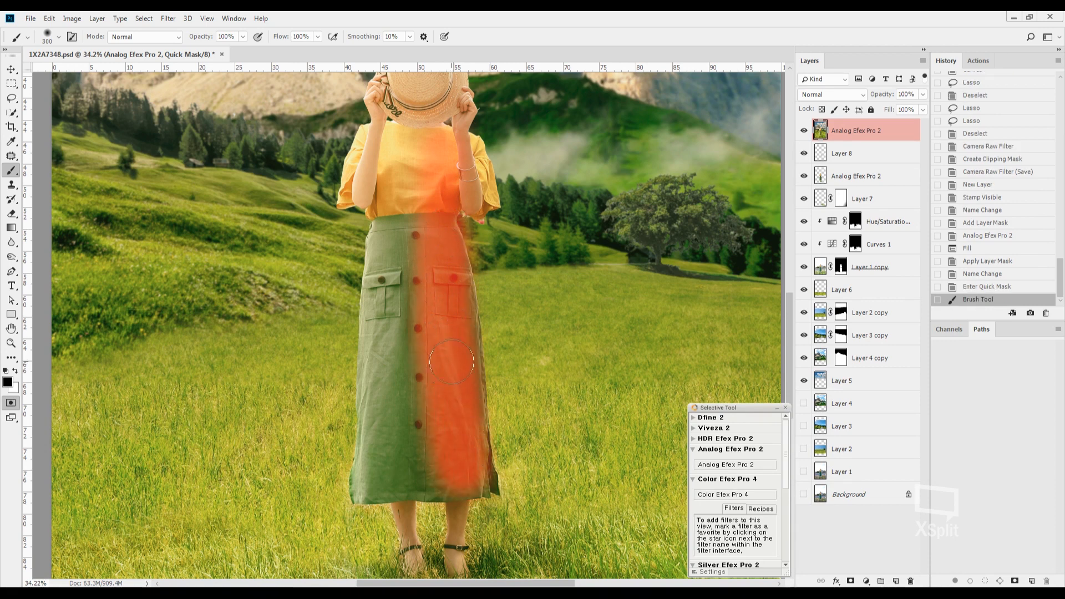
Step: Convert the quick mask into a selection and feather it by 10 pixels
key(q)
key(shift+F6)
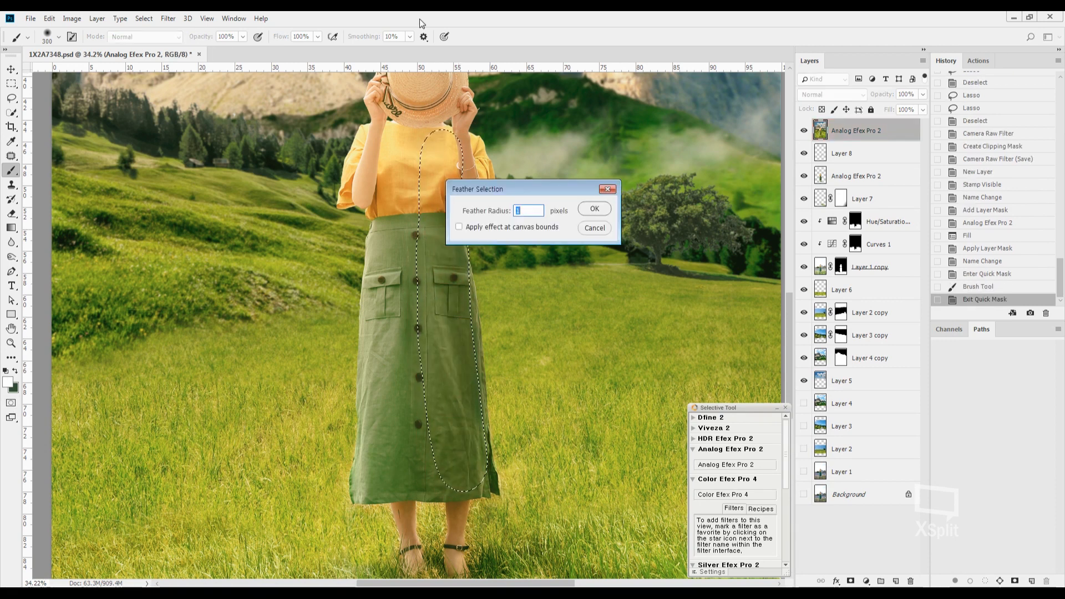
text(10)
key(Return)
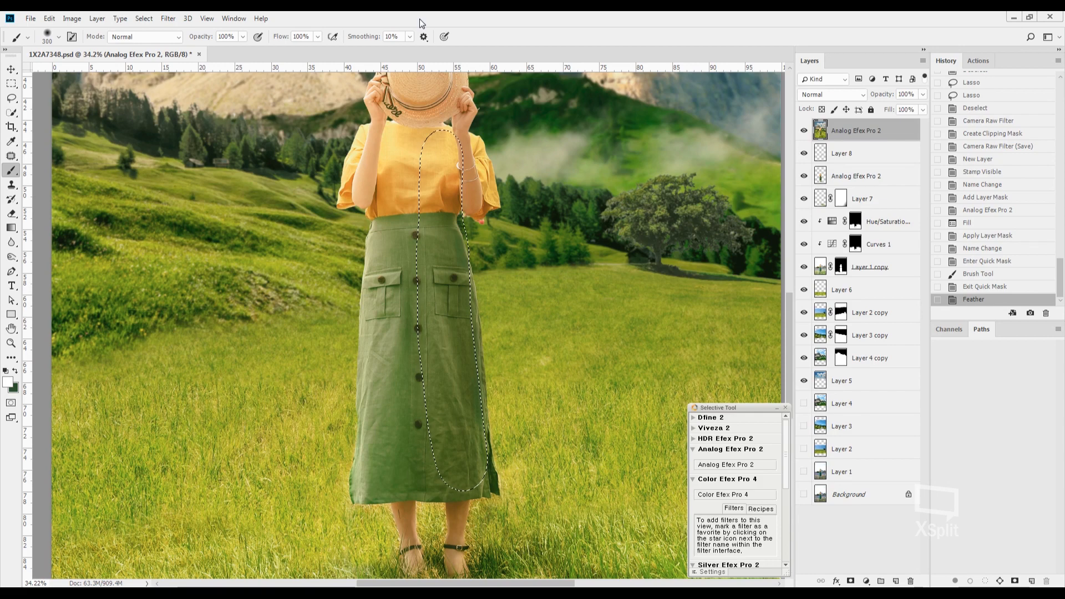
Step: Try darkening the selected strip with a Curves midpoint of input 134 and output 122, and undo it
key(ctrl+m)
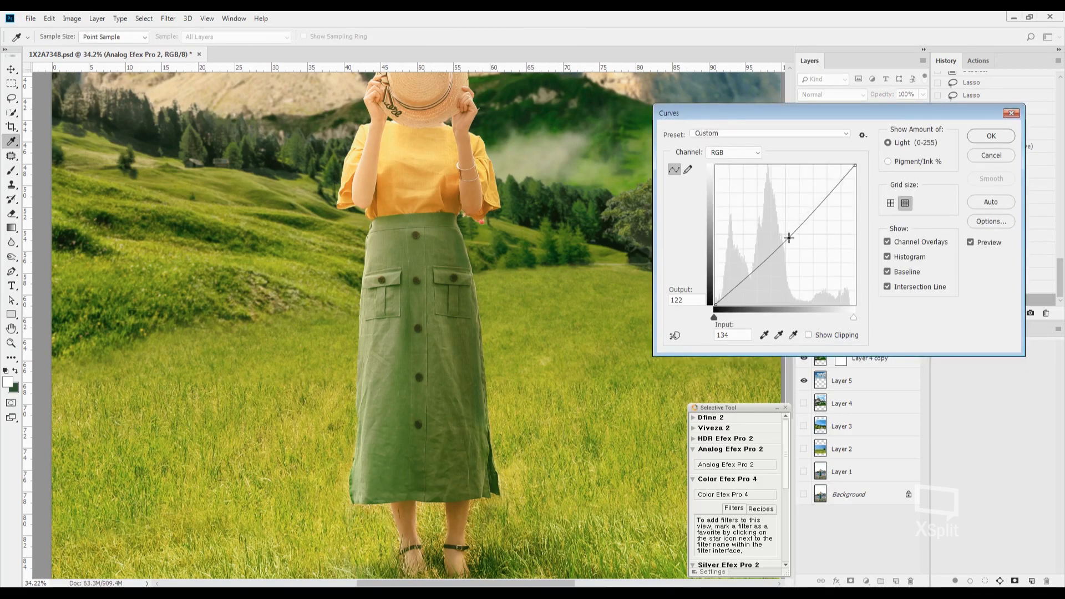
key(Return)
scroll(556, 194, down, 3)
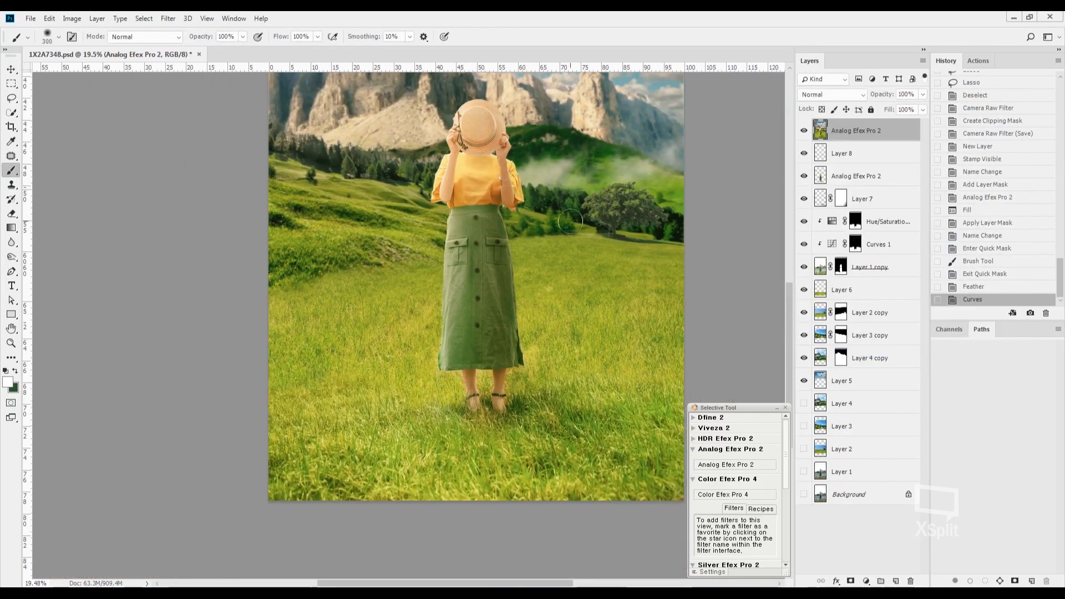
key(l)
key(ctrl+z)
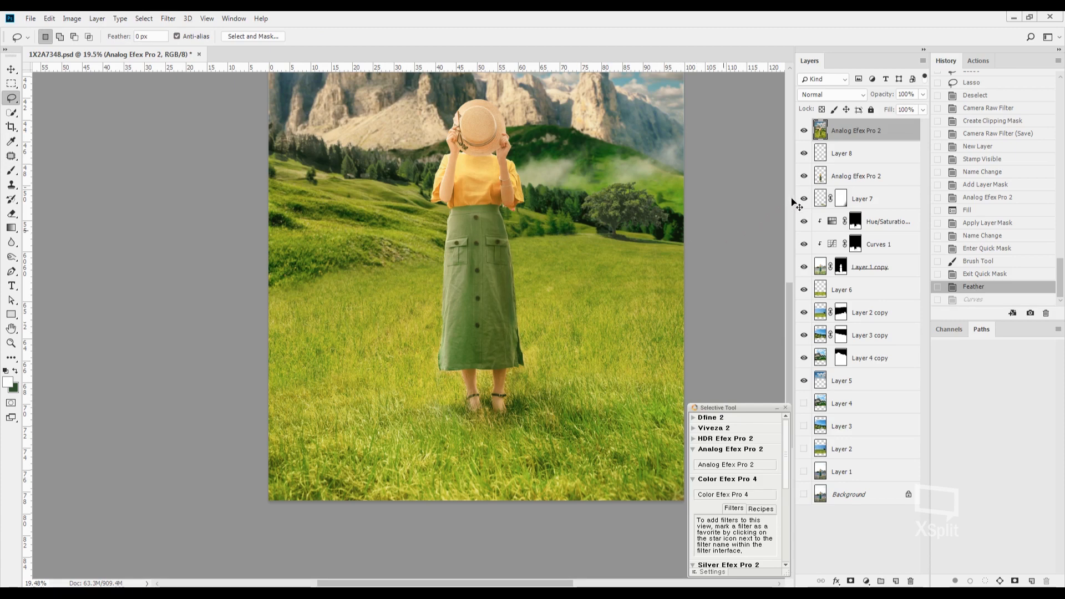
Step: Darken the selected strip's midtones slightly with Curves, deselect, and save the document
key(ctrl+m)
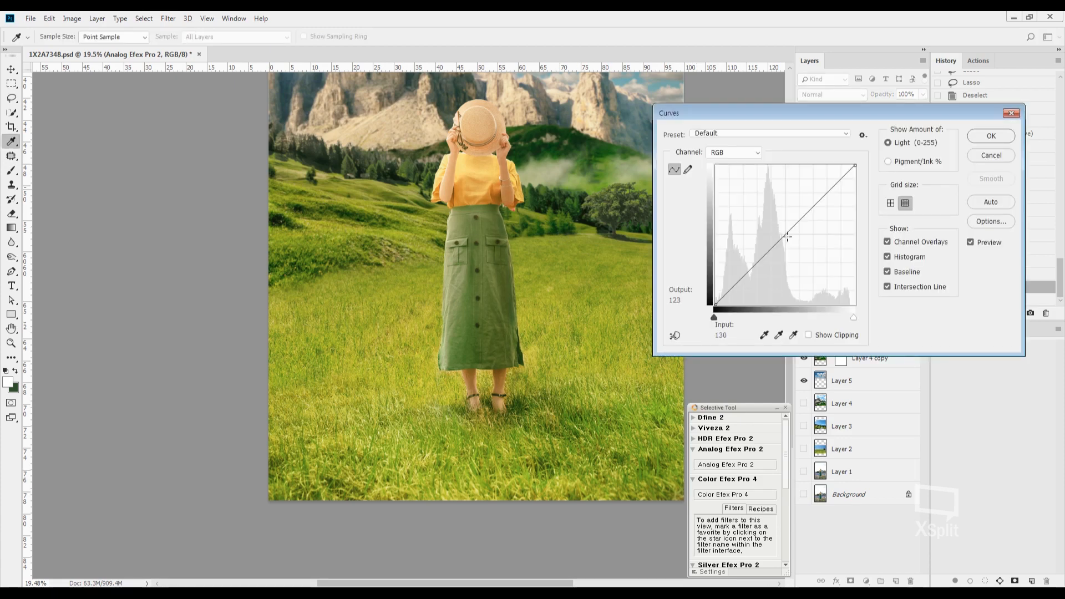
drag(787, 237, 784, 237)
key(Return)
key(ctrl+d)
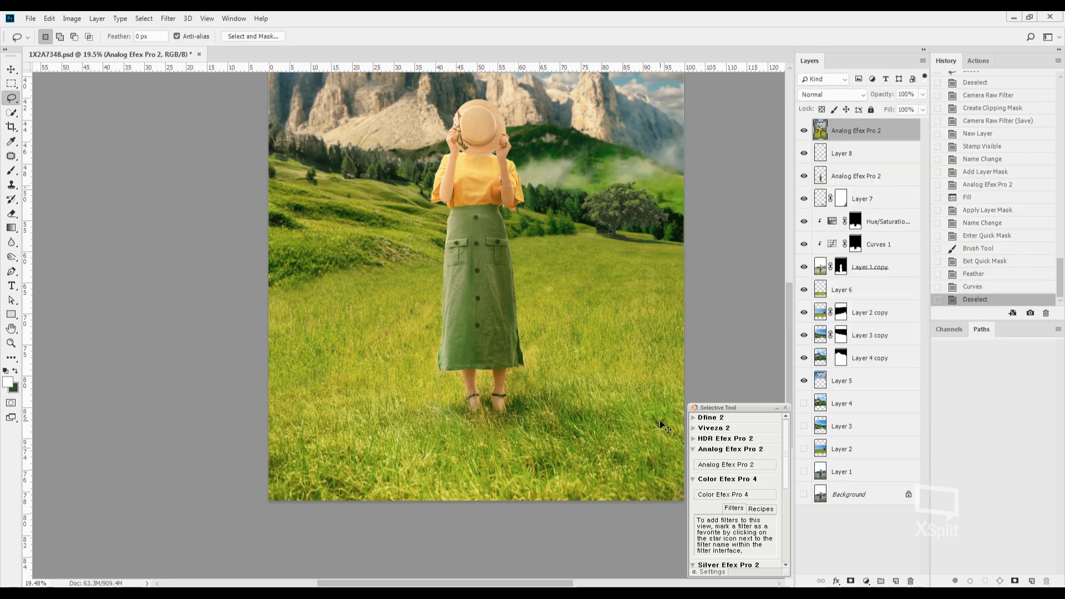
key(ctrl+s)
Step: Open Color Efex Pro 4 and add a second Cross Processing filter using method B02 at 8% strength
click(731, 496)
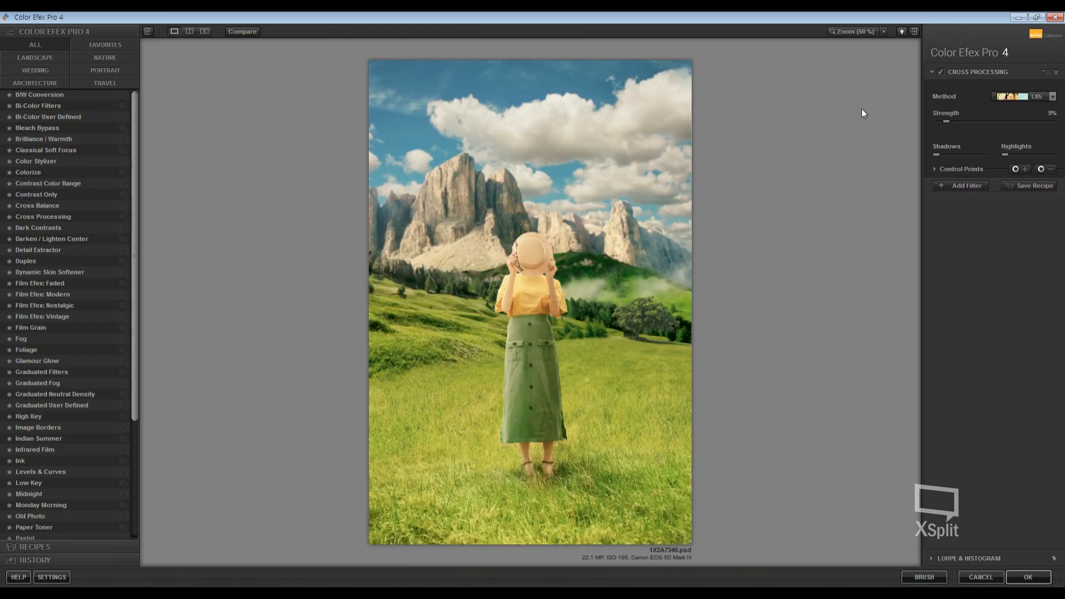
click(941, 72)
click(955, 185)
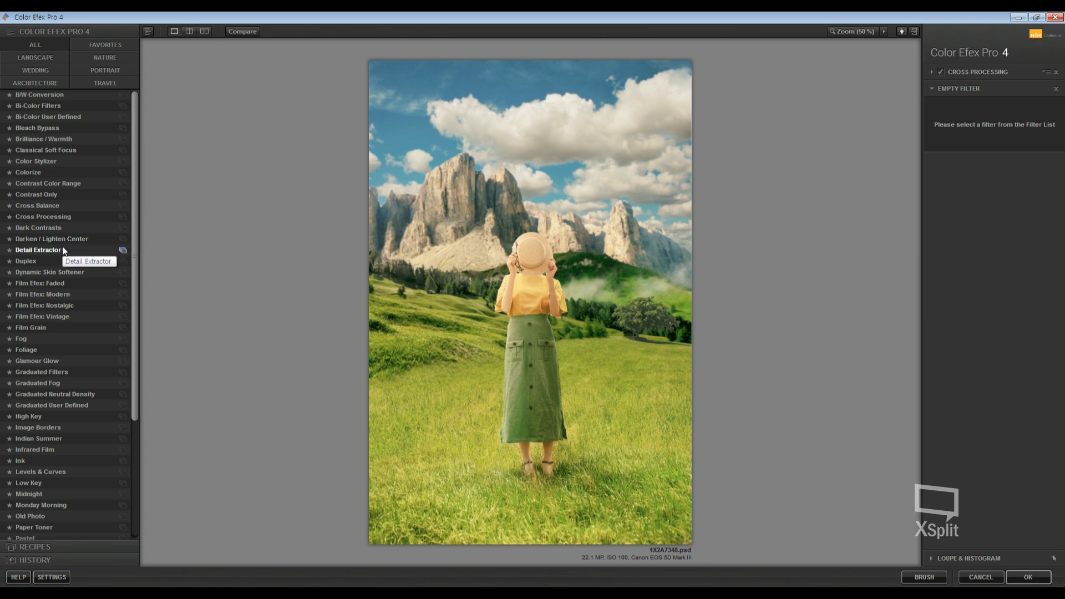
click(59, 218)
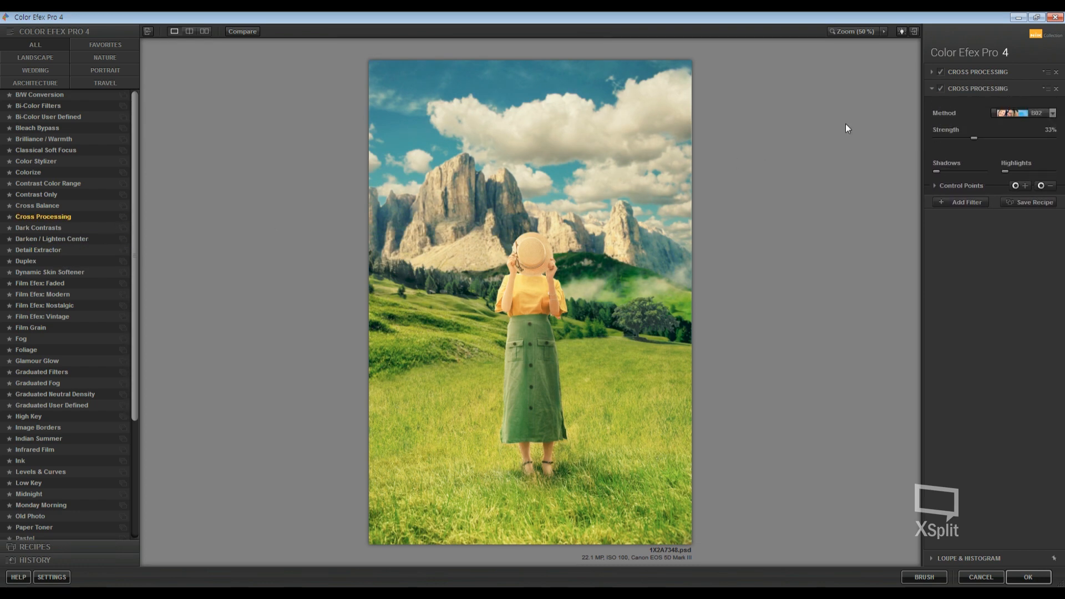
drag(968, 137, 955, 139)
click(968, 72)
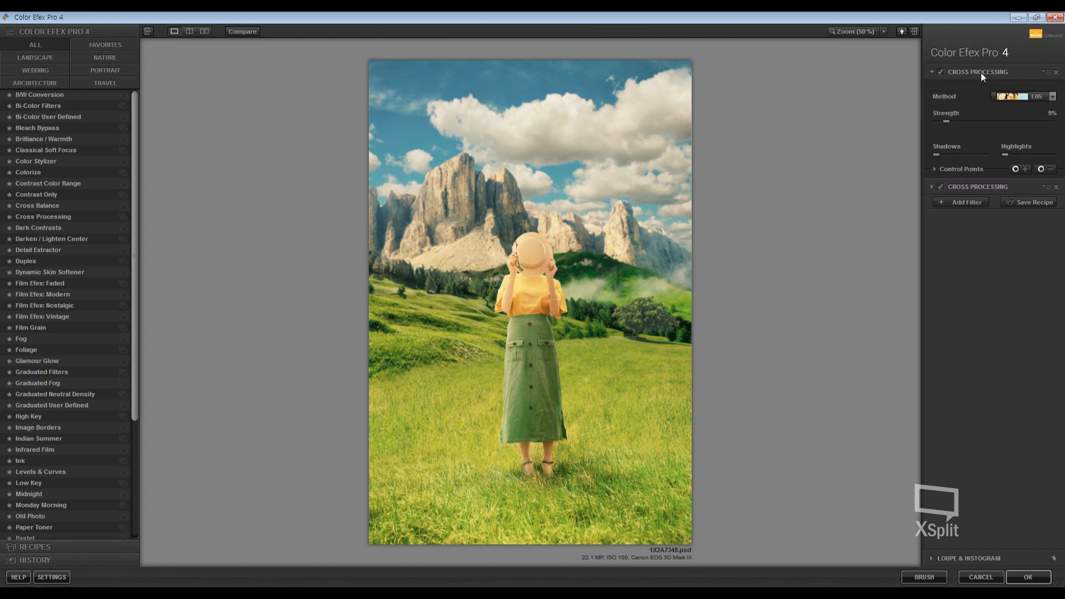
click(967, 187)
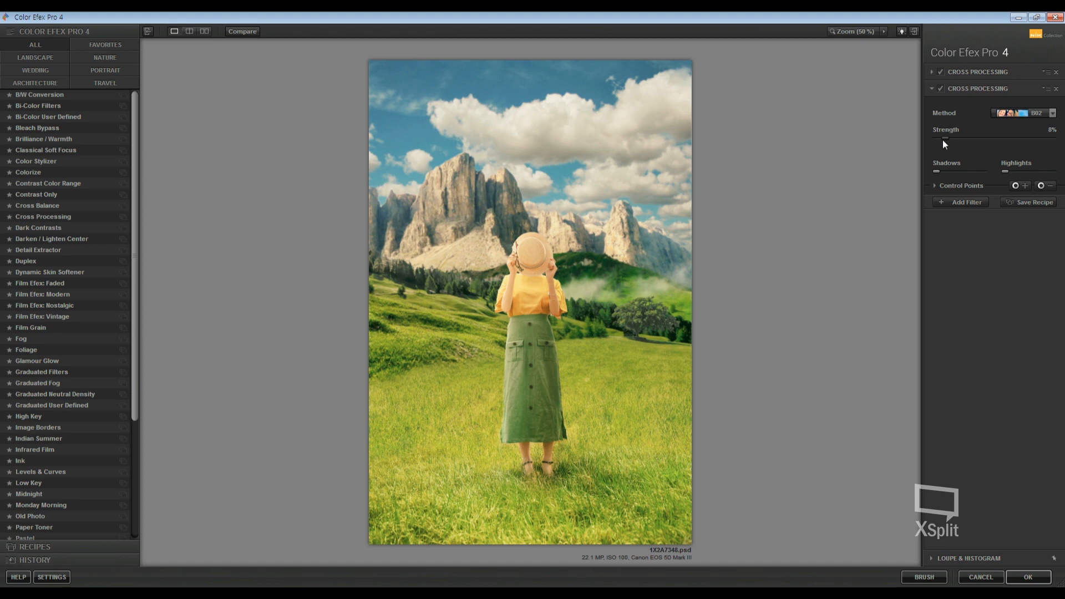
Step: Add a Bleach Bypass filter with saturation 0%, contrast 20% and local contrast 0%
click(955, 203)
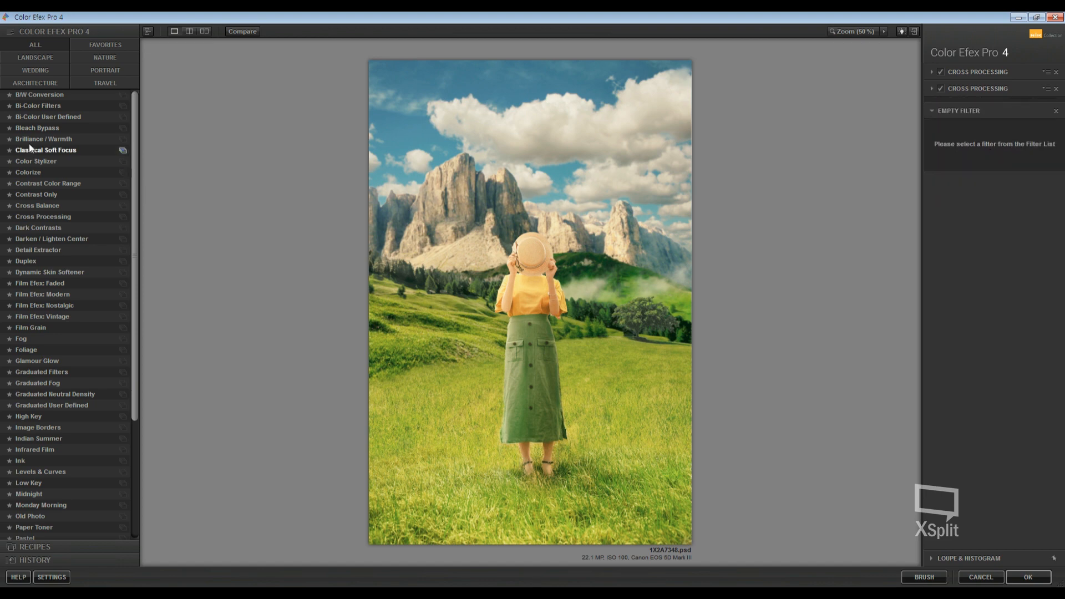
click(34, 129)
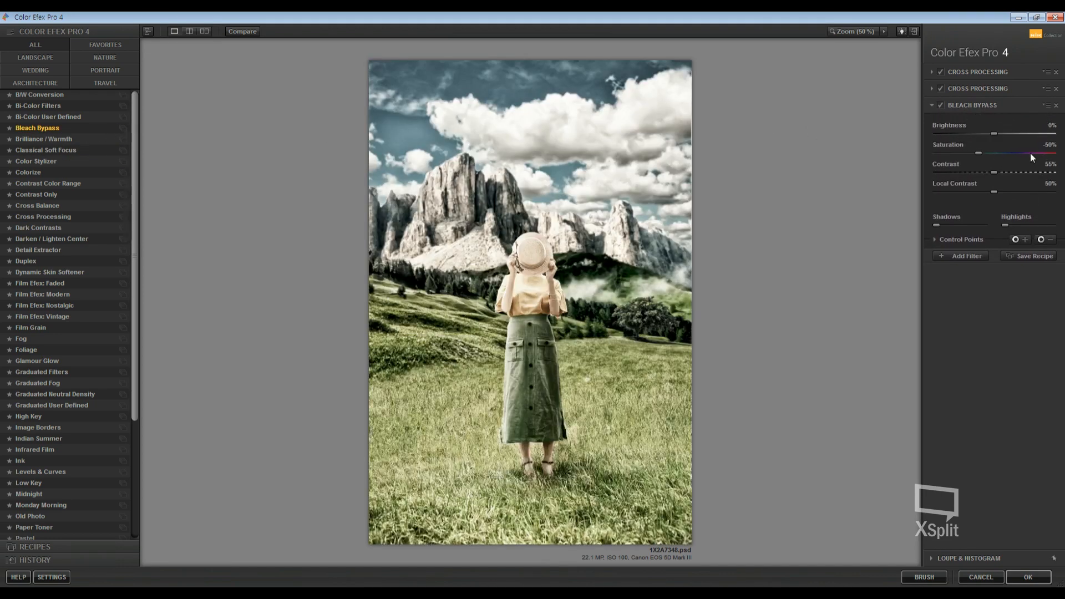
click(1049, 145)
text(0)
click(1049, 165)
text(0)
click(1050, 183)
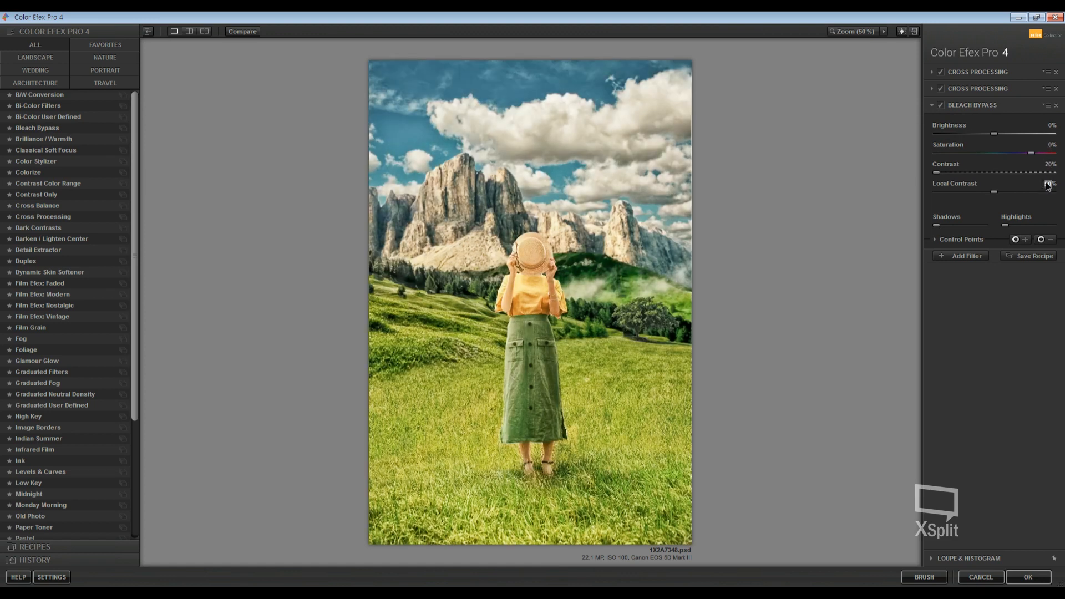
text(0)
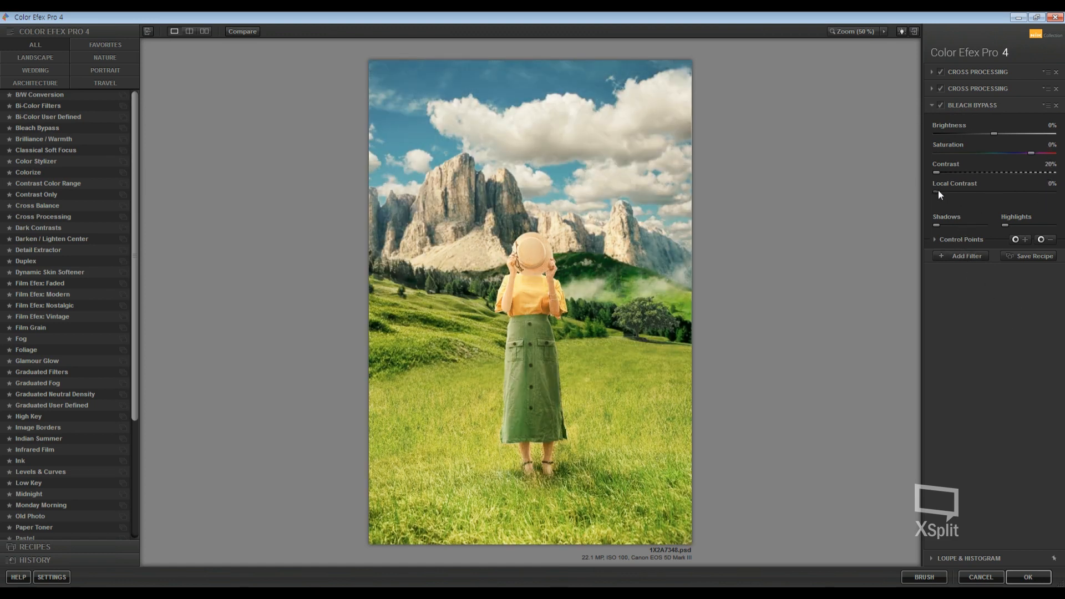
Step: Set Bleach Bypass local contrast to 5% and opacity to 63%, and apply the Color Efex Pro filters
click(940, 105)
click(940, 105)
click(937, 239)
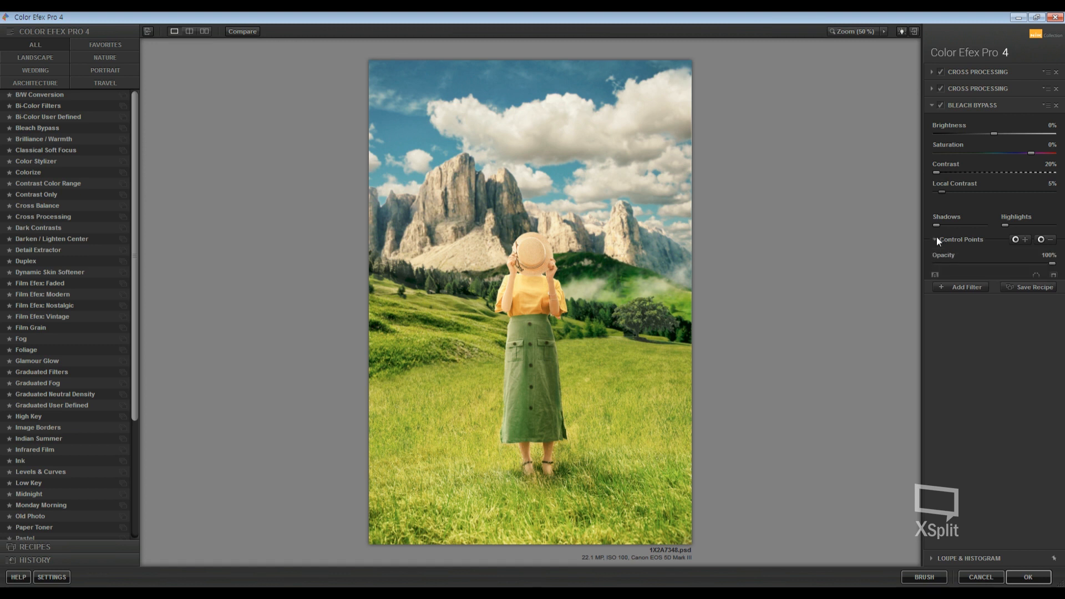
drag(1052, 265, 1011, 266)
click(940, 105)
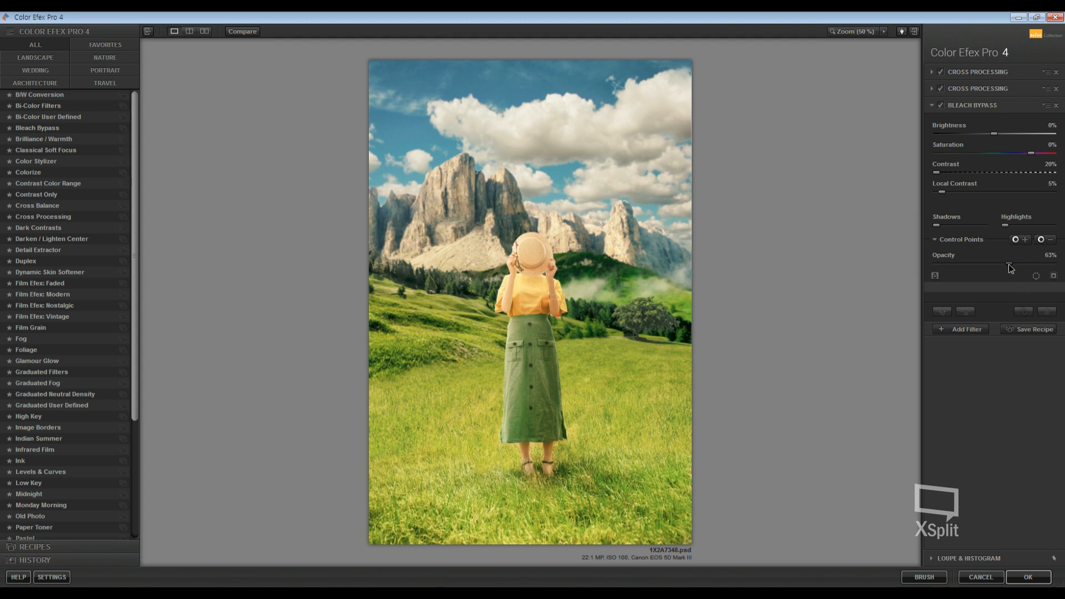
drag(1014, 265, 1009, 265)
click(1029, 579)
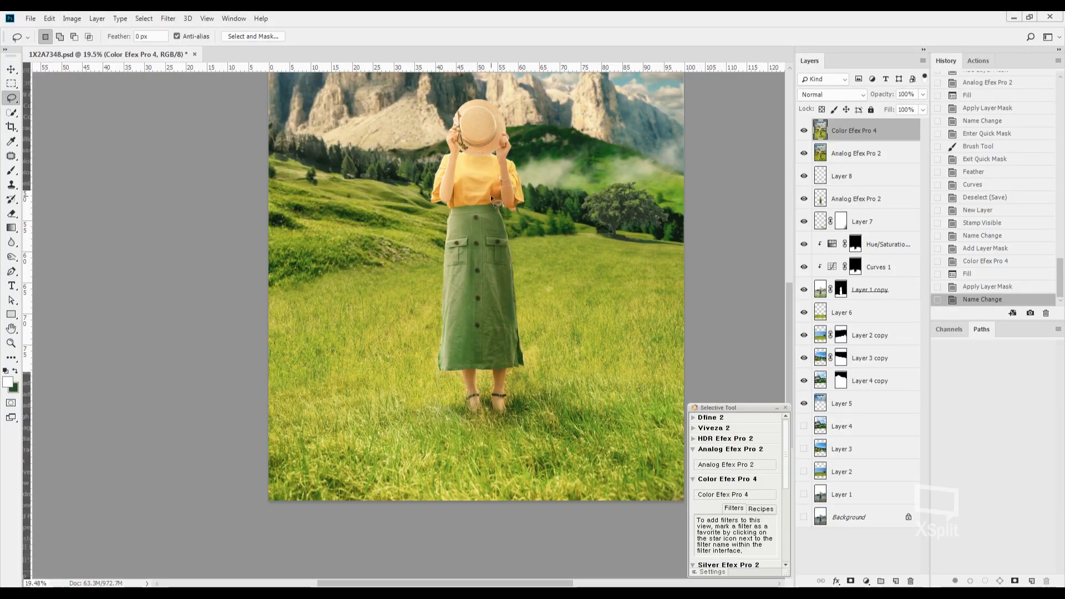
Step: Smooth the creases on the front of the skirt below the left pocket with the Patch tool
scroll(503, 266, up, 2)
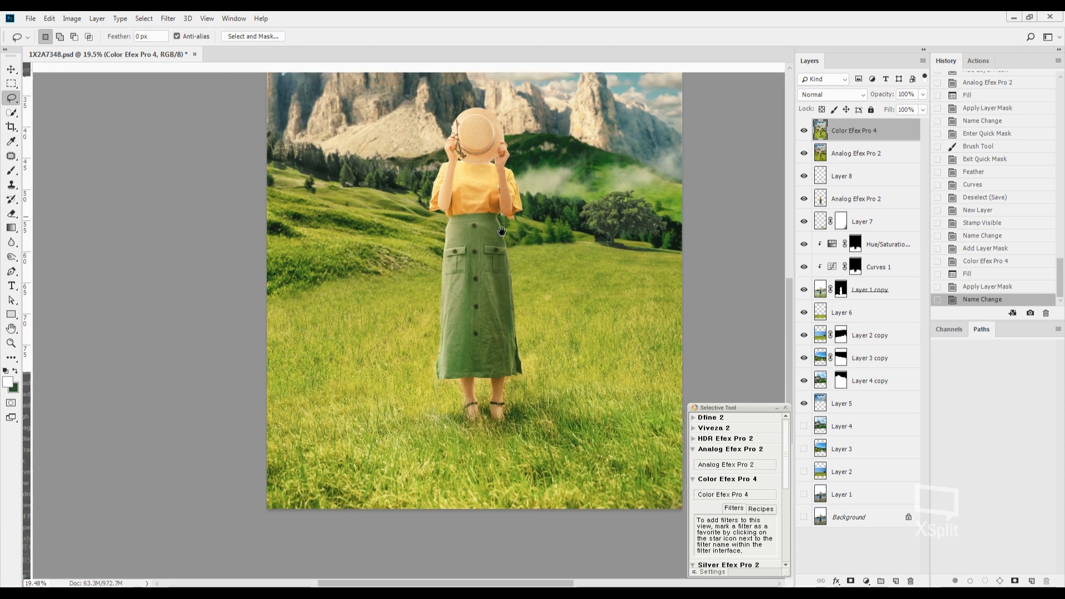
scroll(535, 301, down, 2)
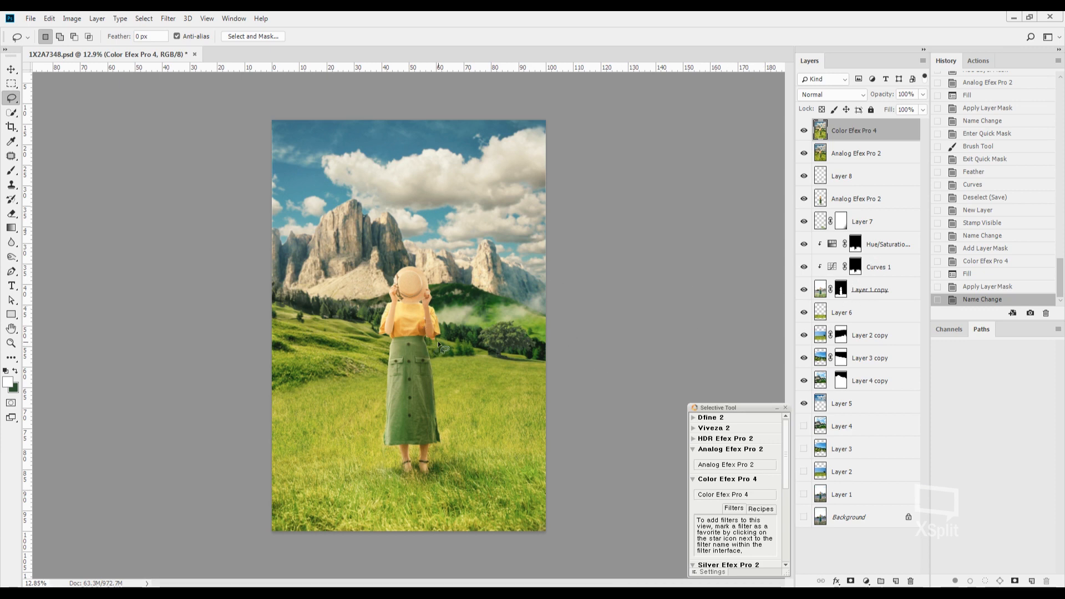
scroll(439, 344, up, 2)
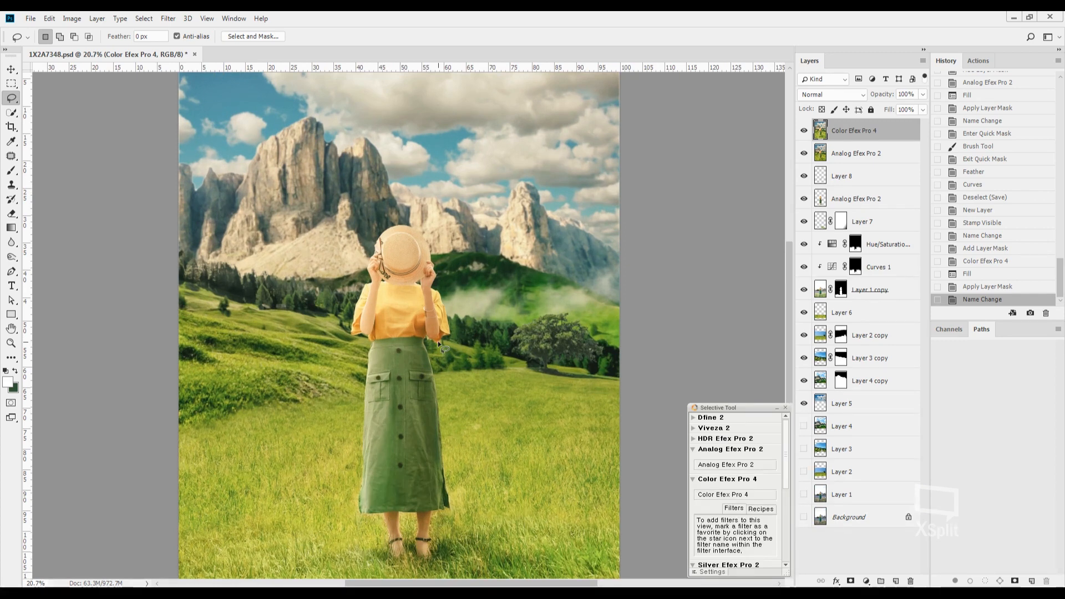
scroll(438, 343, down, 3)
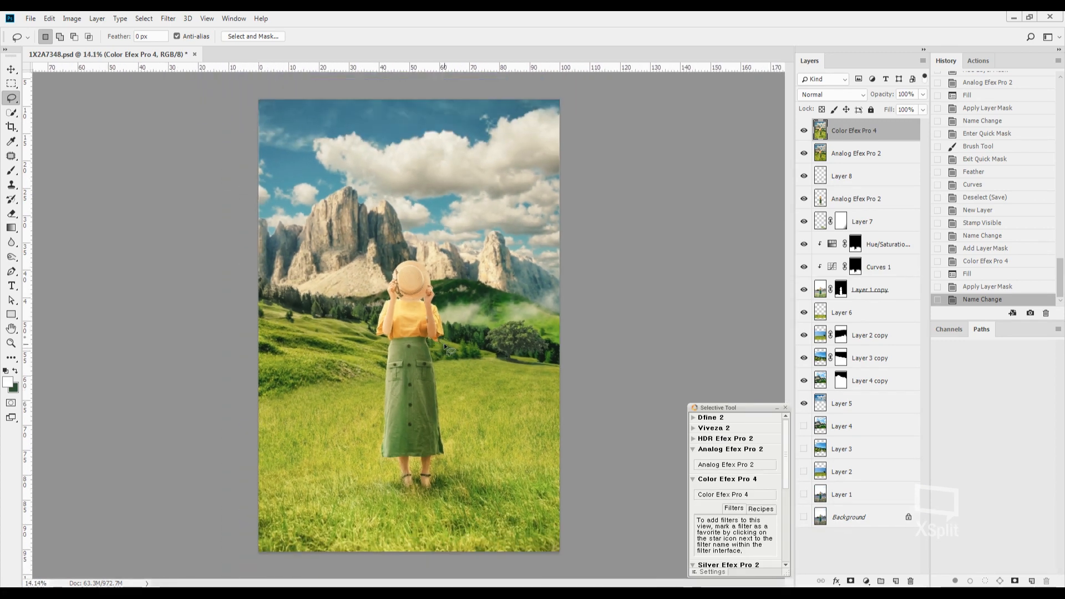
scroll(459, 366, up, 5)
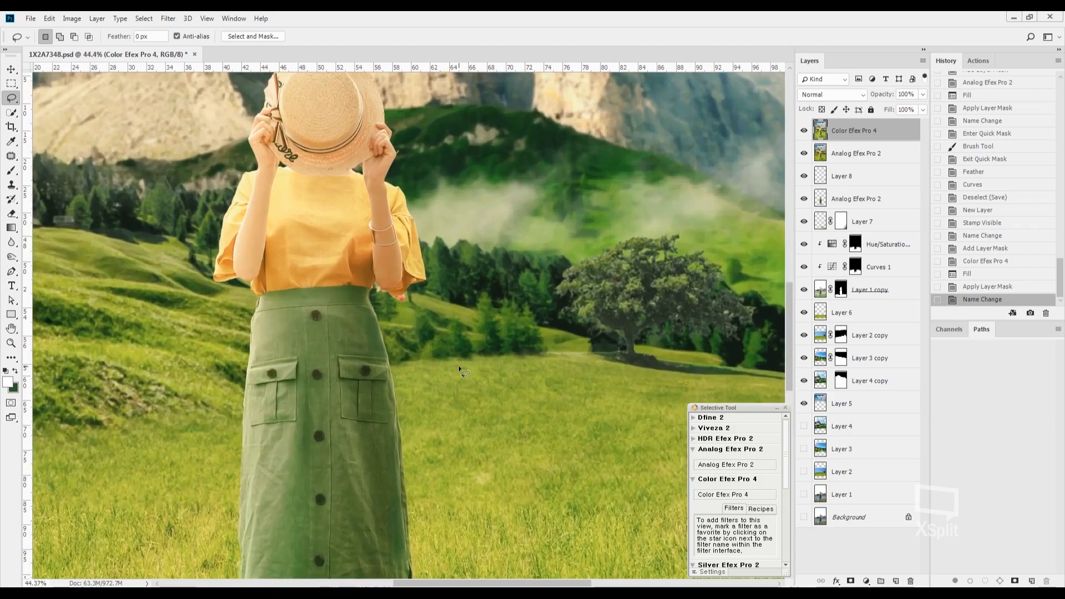
drag(339, 276, 493, 139)
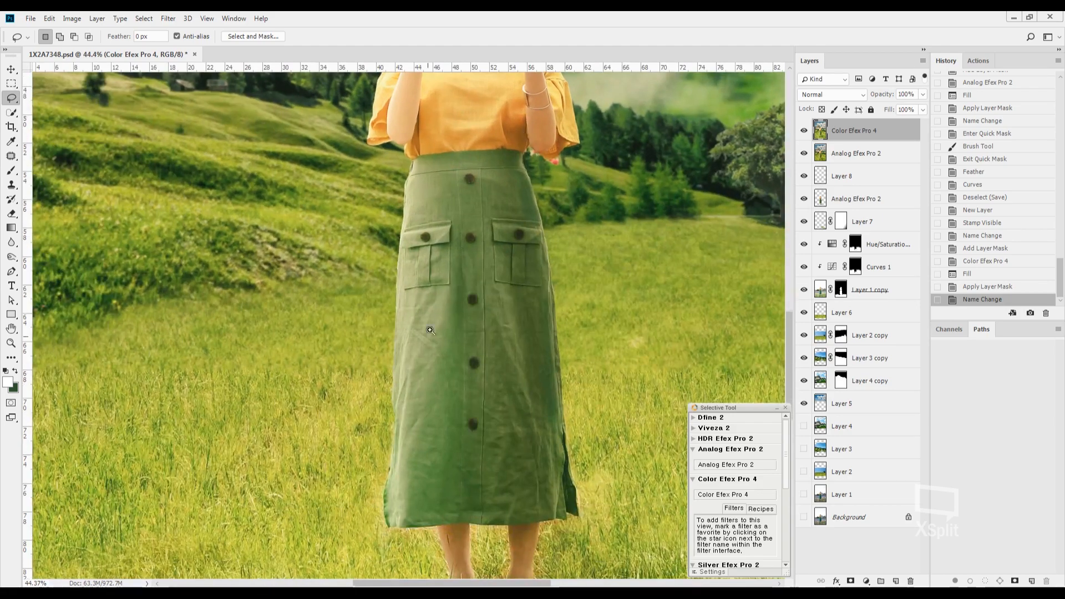
scroll(430, 331, up, 3)
key(j)
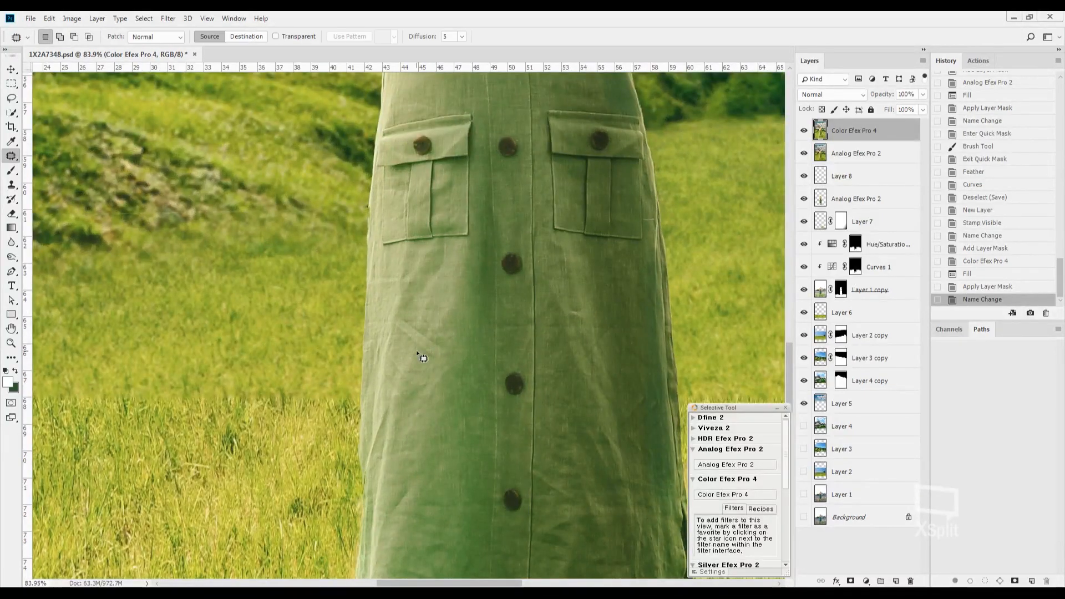
mouse_move(407, 348)
mouse_down()
mouse_move(435, 329)
mouse_move(452, 363)
mouse_up()
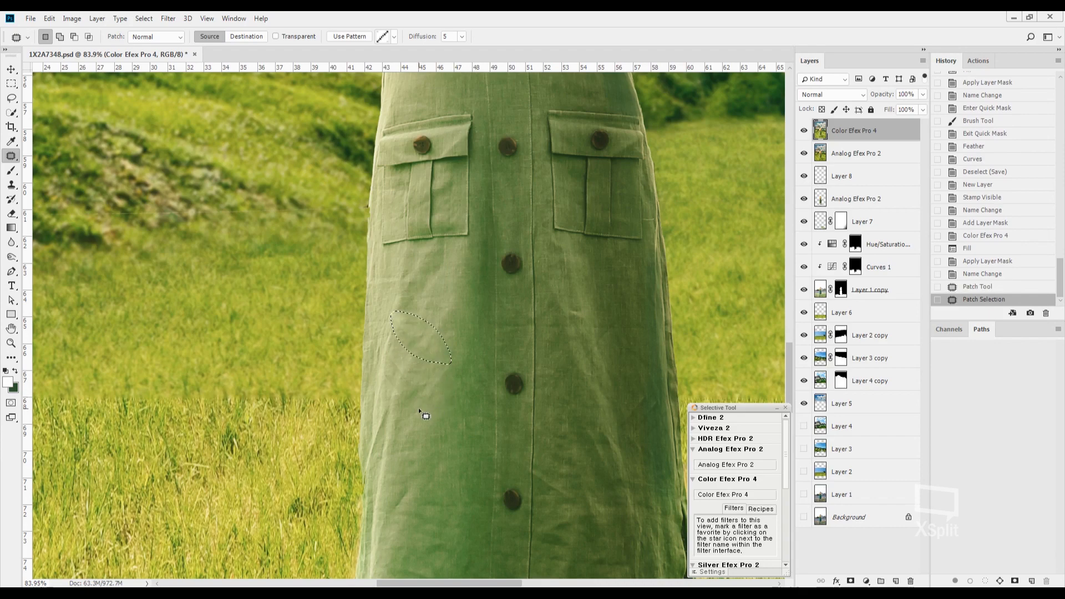
mouse_move(419, 411)
mouse_down()
mouse_move(422, 371)
mouse_move(407, 376)
mouse_move(440, 373)
mouse_move(404, 428)
mouse_up()
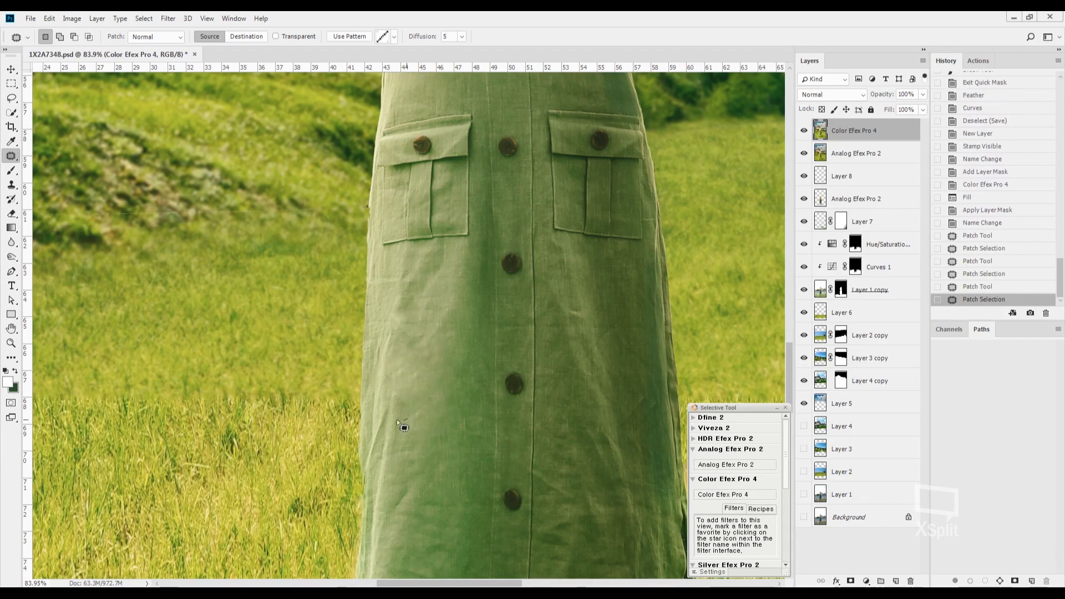
Step: Clear the patch selection and paint a Quick Mask over the right and lower parts of the hat with a 100 px brush
scroll(411, 427, up, 10)
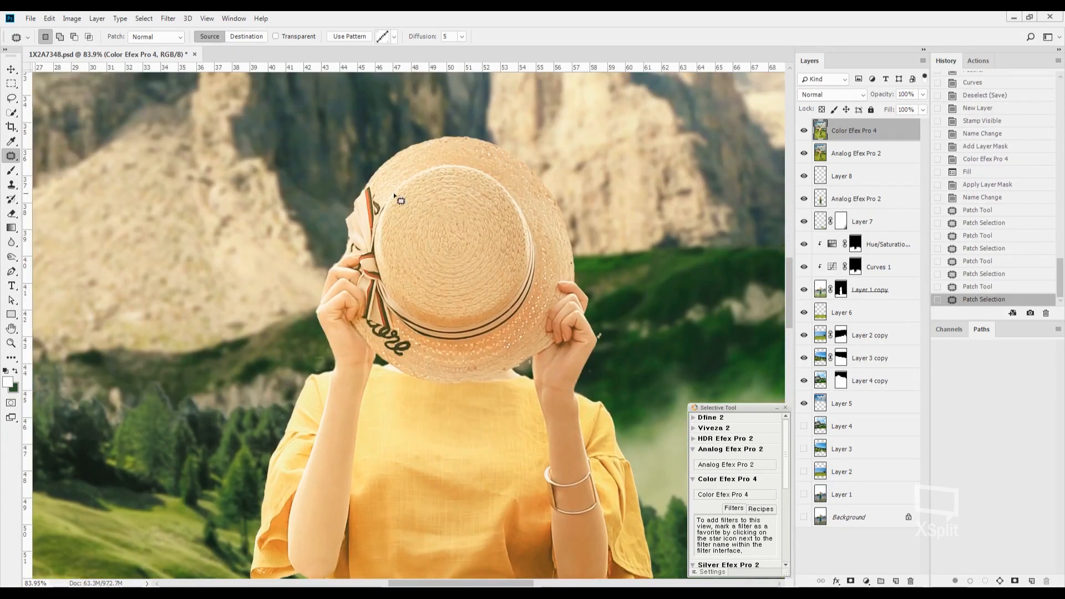
scroll(418, 221, down, 5)
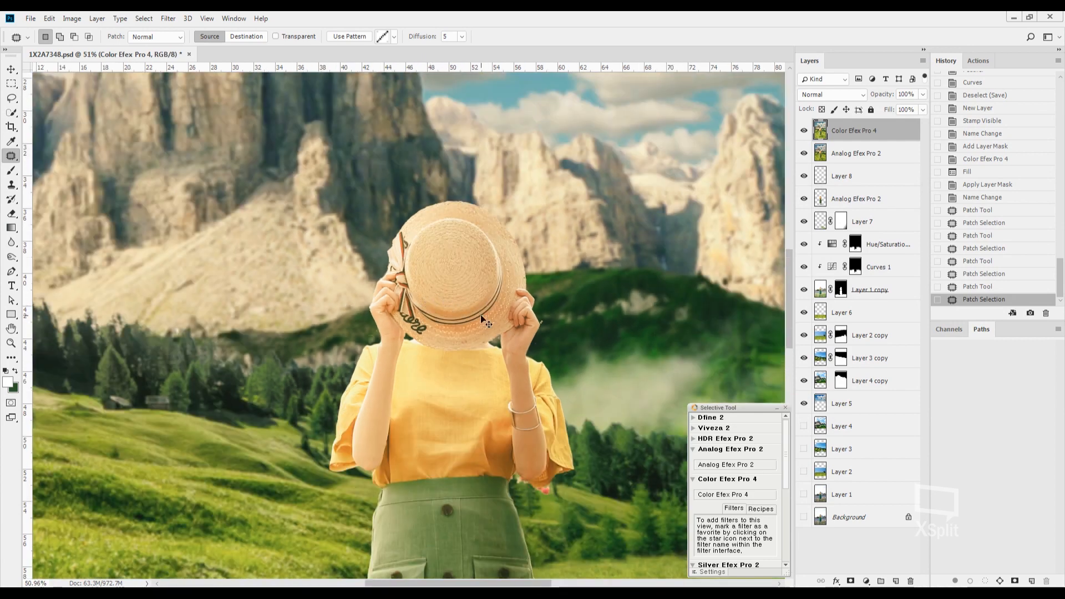
key(ctrl+d)
key(q)
key(b)
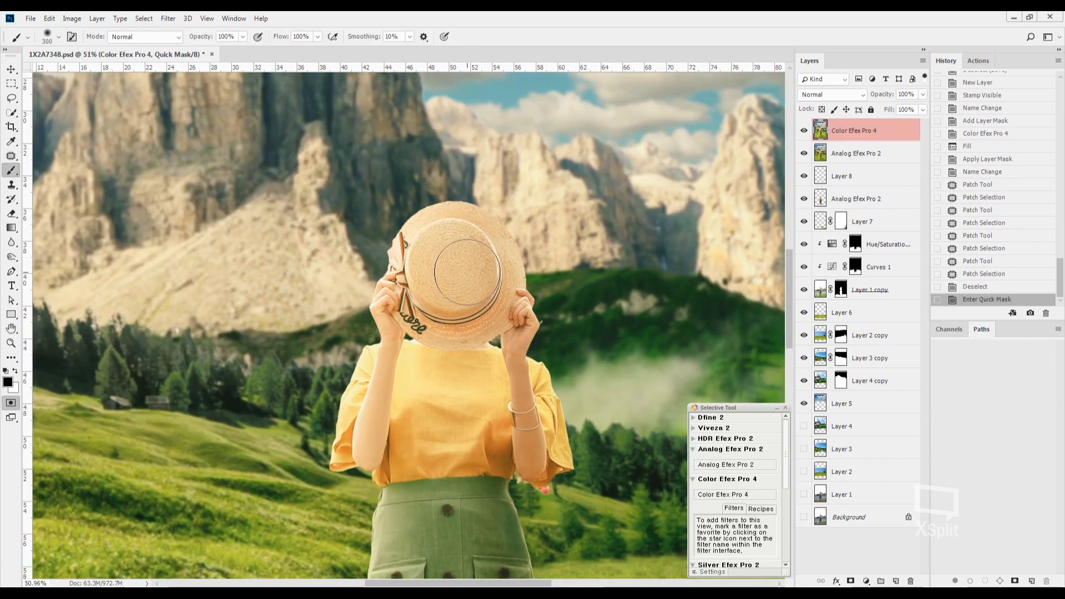
key(bracketleft)
key(bracketleft)
key(bracketleft)
key(bracketleft)
key(bracketleft)
key(bracketleft)
mouse_move(502, 272)
mouse_down()
mouse_move(495, 240)
mouse_move(507, 281)
mouse_move(492, 315)
mouse_move(430, 334)
mouse_up()
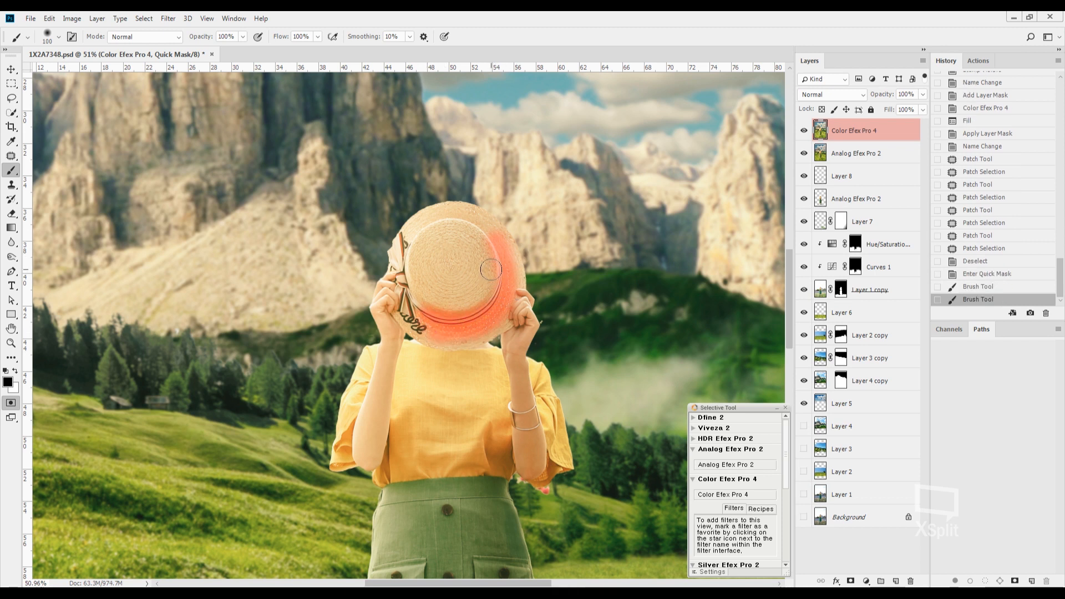
Step: Erase the mask from the hat's crown and outside its brim with a 175 px eraser, and convert the mask to a selection
key(e)
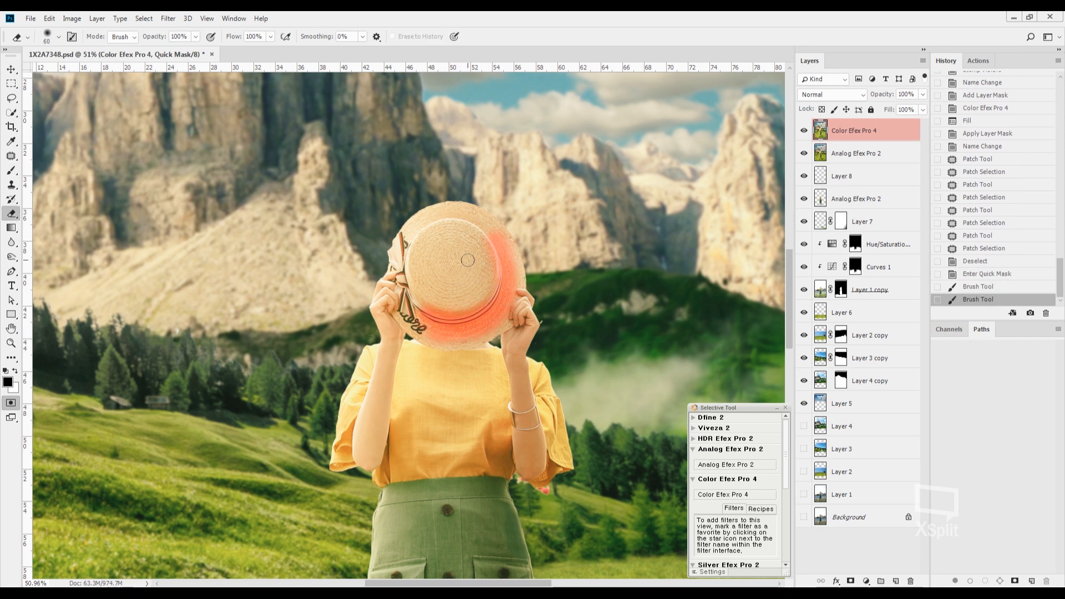
key(bracketright)
key(bracketright)
key(bracketright)
key(bracketright)
key(bracketright)
key(bracketright)
key(bracketright)
mouse_move(468, 261)
mouse_down()
mouse_move(473, 286)
mouse_move(425, 284)
mouse_move(466, 272)
mouse_up()
drag(464, 250, 459, 263)
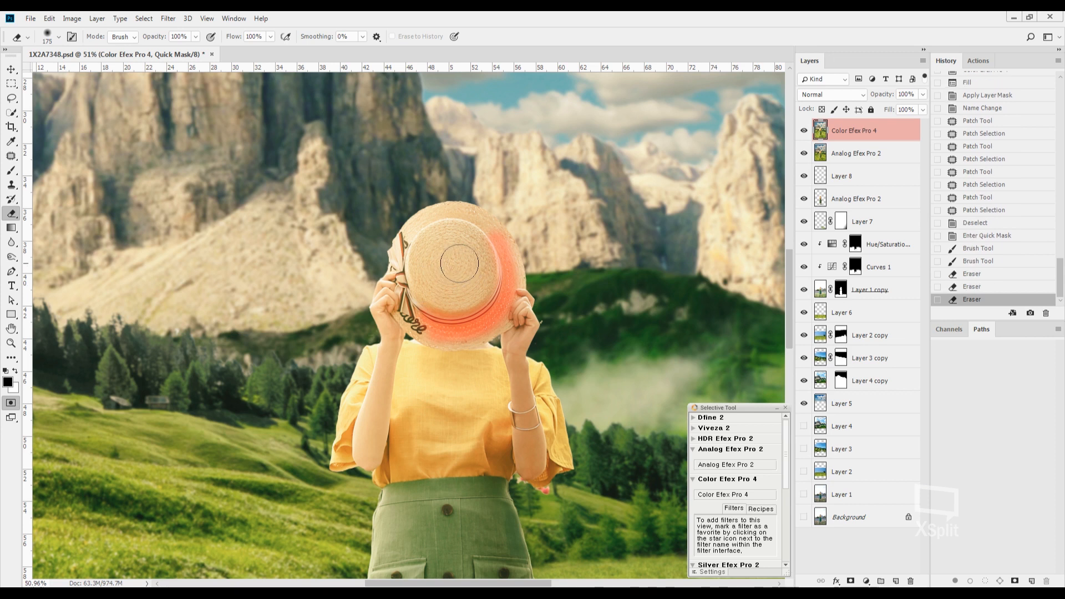
drag(421, 328, 455, 364)
drag(527, 223, 500, 228)
key(q)
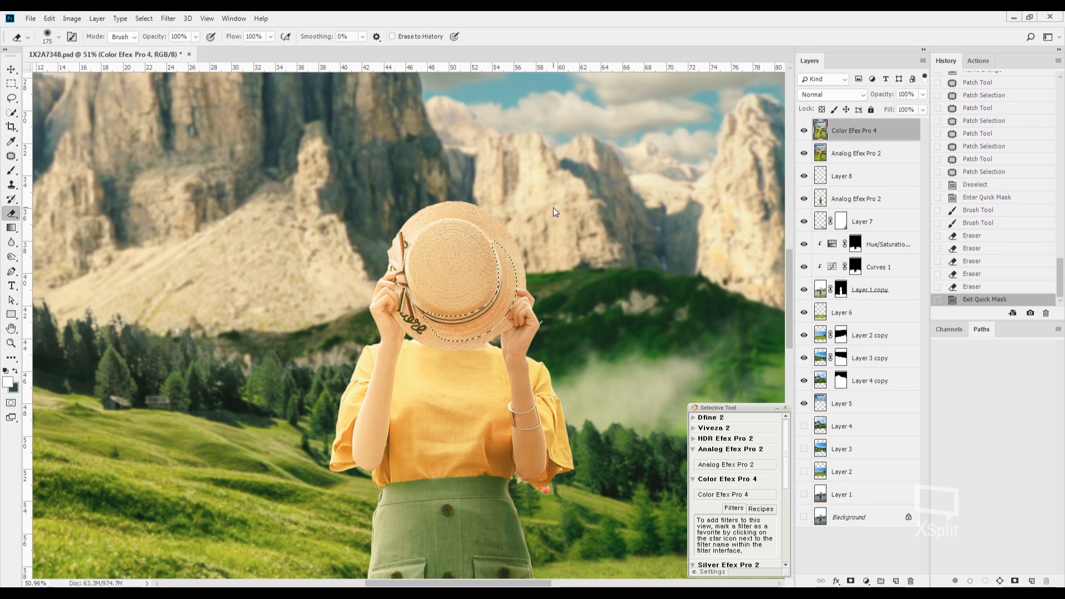
Step: Feather the hat selection, darken it with a Curves point of input 140 and output 120, and deselect
key(shift+F6)
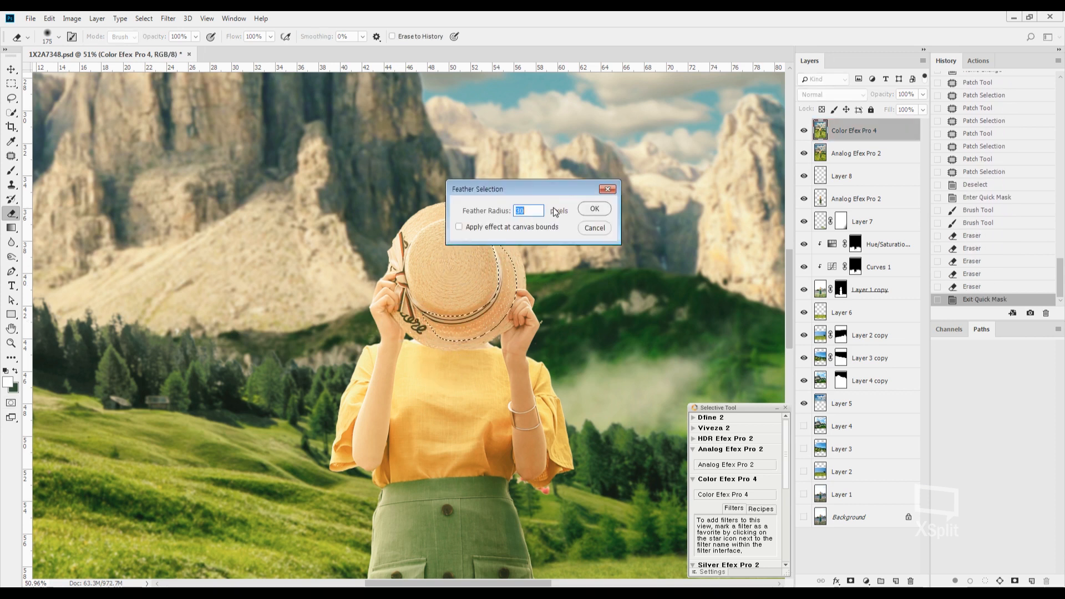
key(Return)
key(ctrl+m)
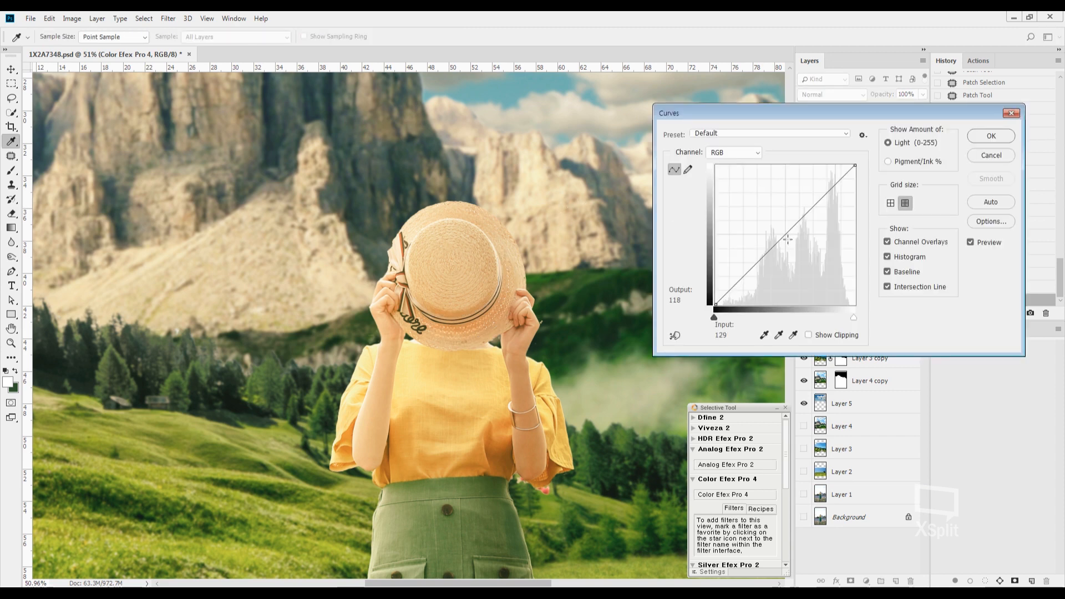
drag(788, 239, 793, 239)
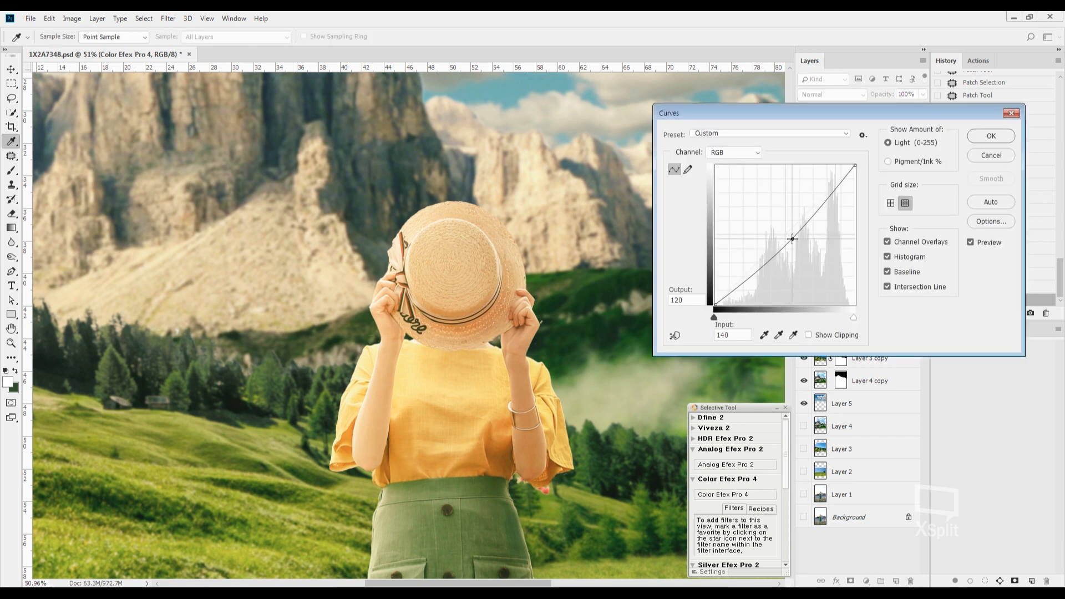
key(Return)
key(ctrl+d)
key(ctrl+0)
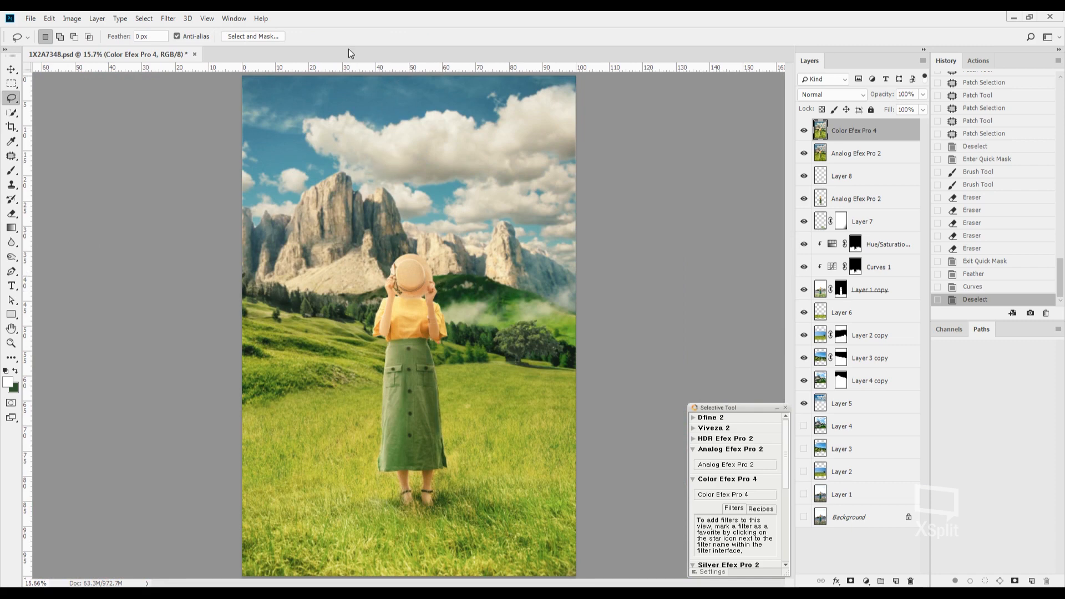
Step: Inspect the pink remnants beneath the right elbow with the Color Efex Pro 4 and top Analog Efex Pro 2 layers hidden and shown
scroll(371, 284, up, 3)
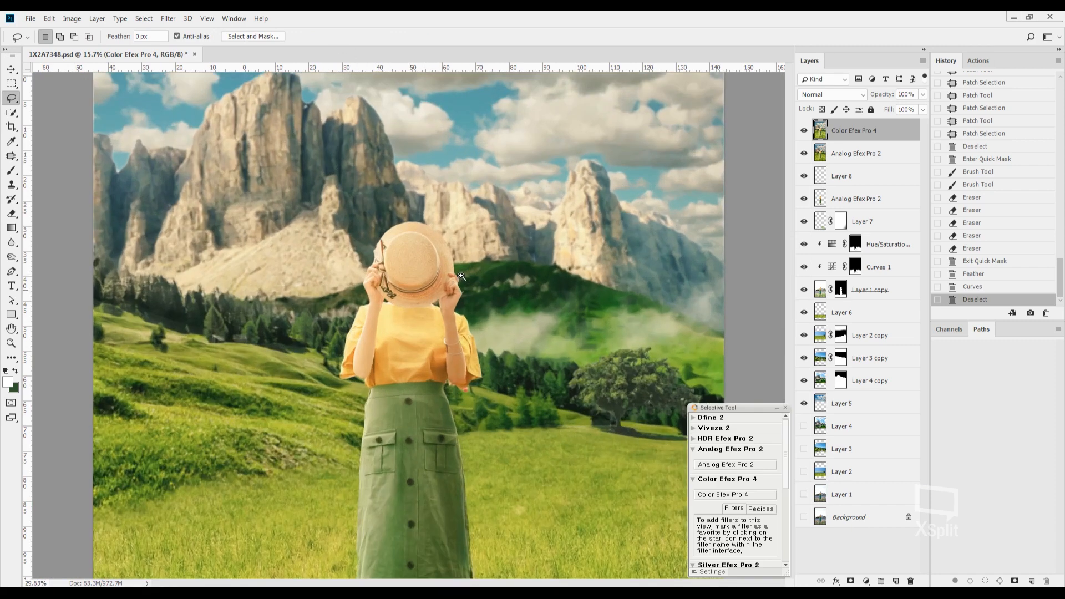
drag(371, 288, 386, 287)
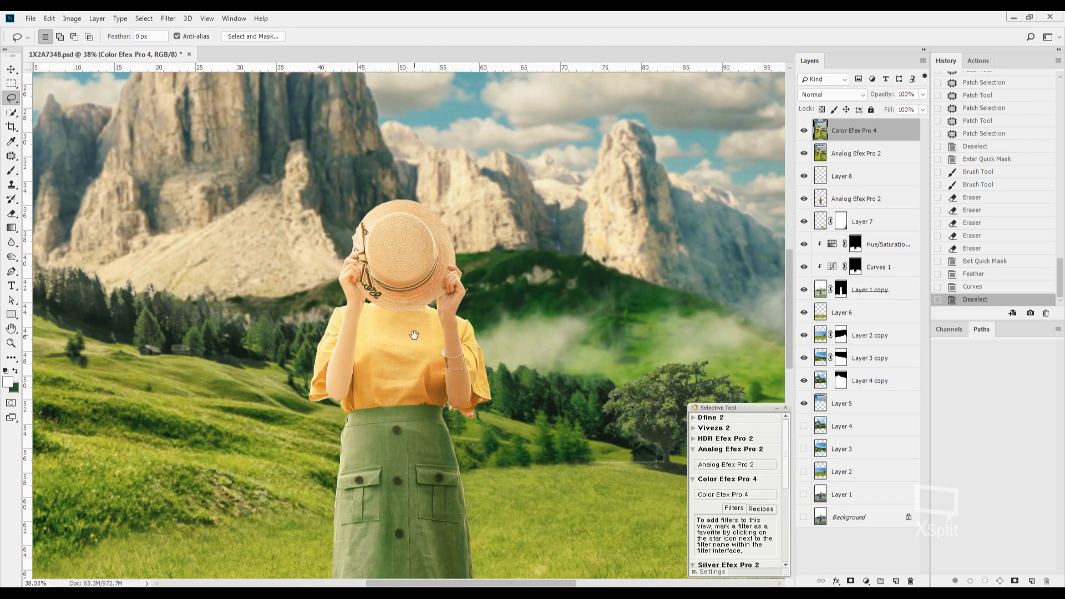
drag(415, 339, 338, 227)
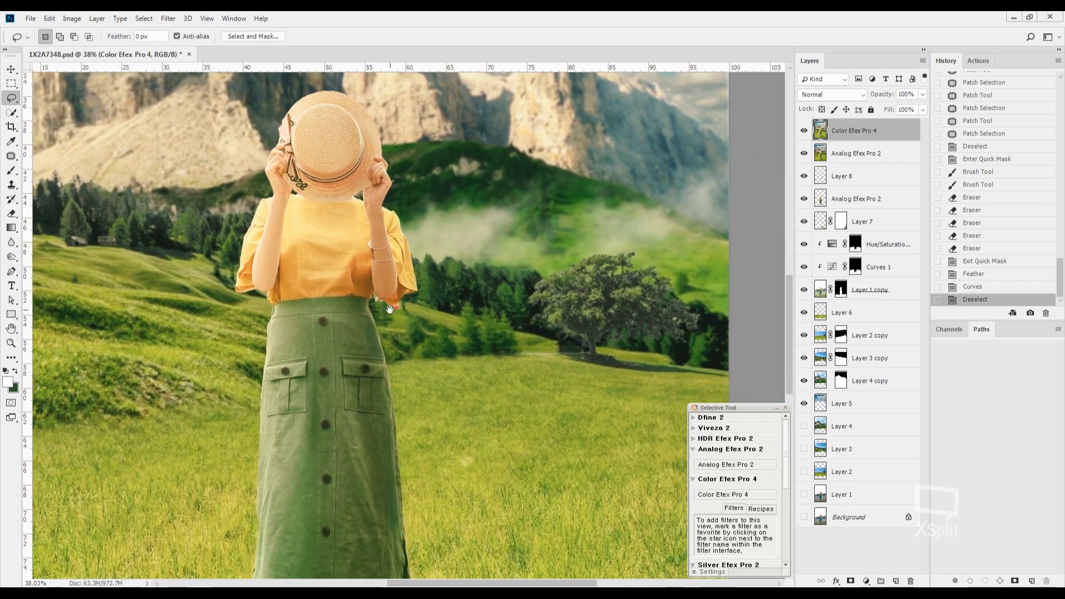
scroll(399, 306, up, 5)
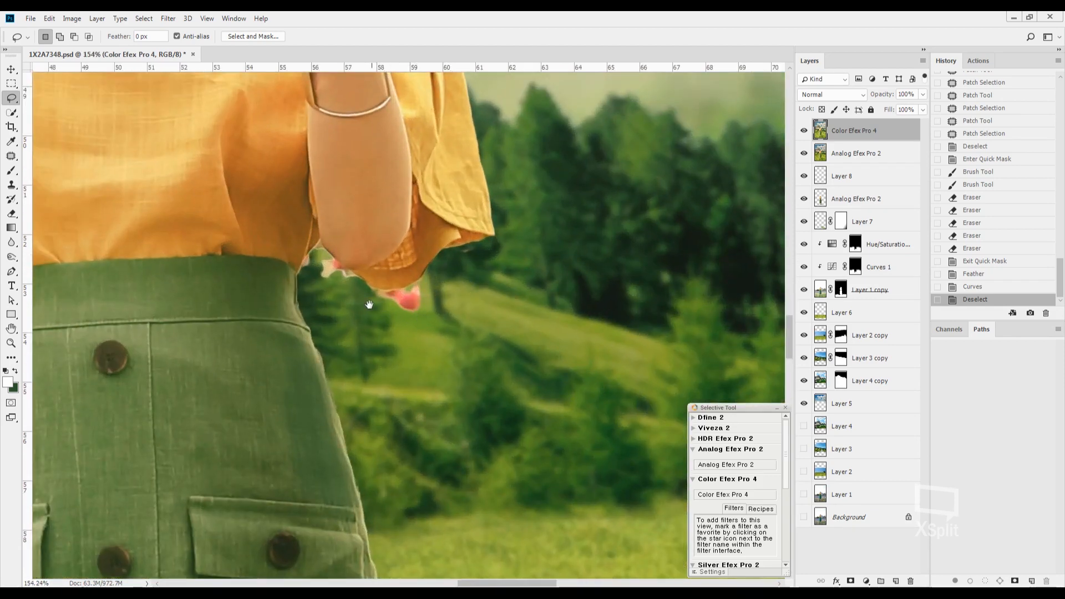
drag(369, 305, 405, 301)
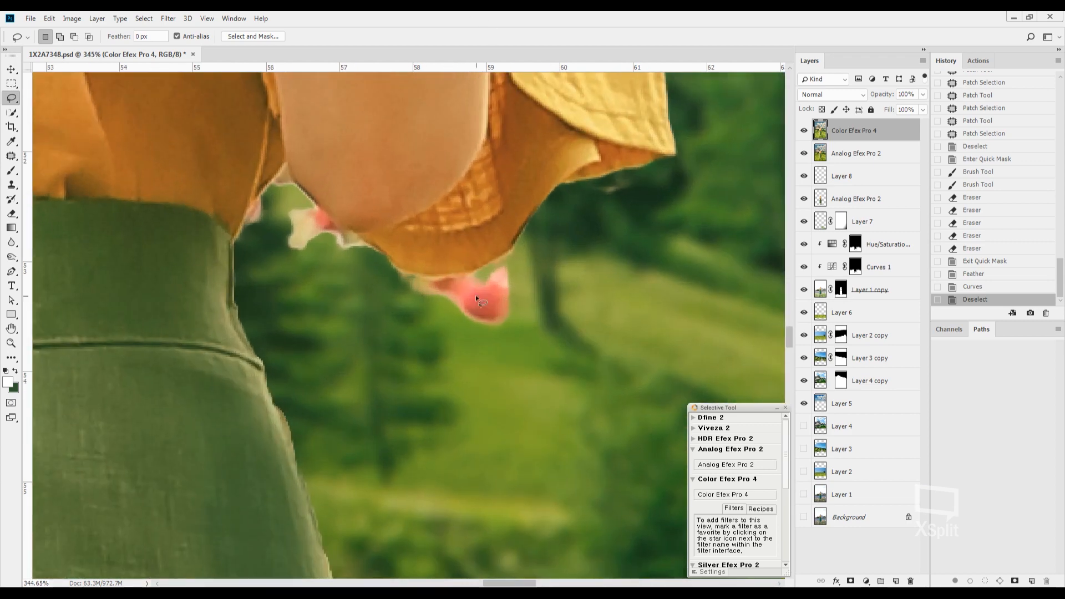
scroll(422, 292, up, 3)
click(804, 130)
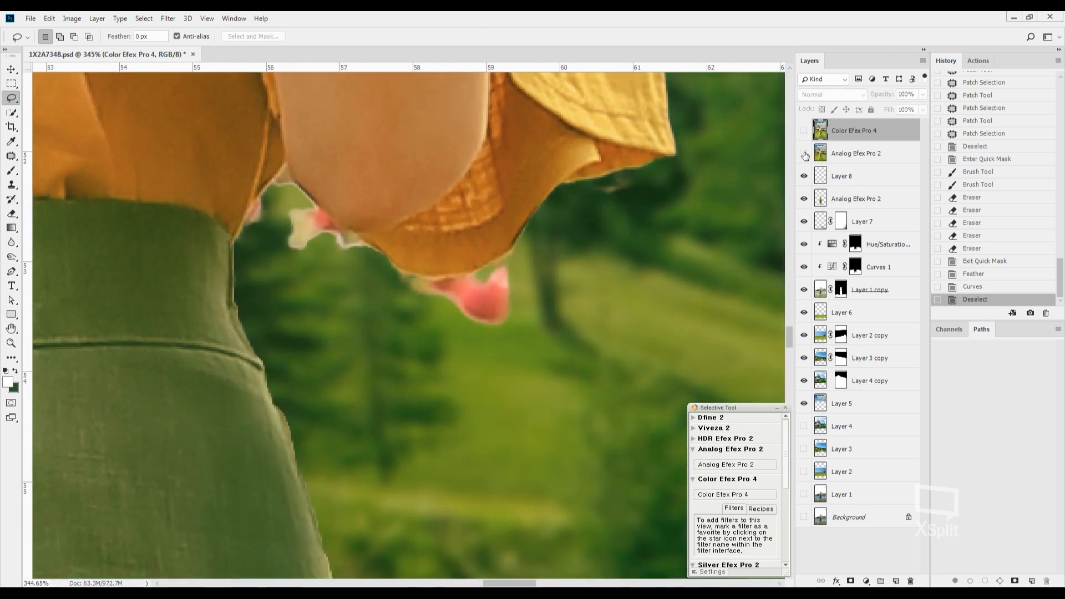
click(804, 153)
click(804, 154)
click(805, 131)
Step: Lasso the area around the pink remnant below the right sleeve, clone background along its edge, and deselect
click(505, 344)
click(524, 230)
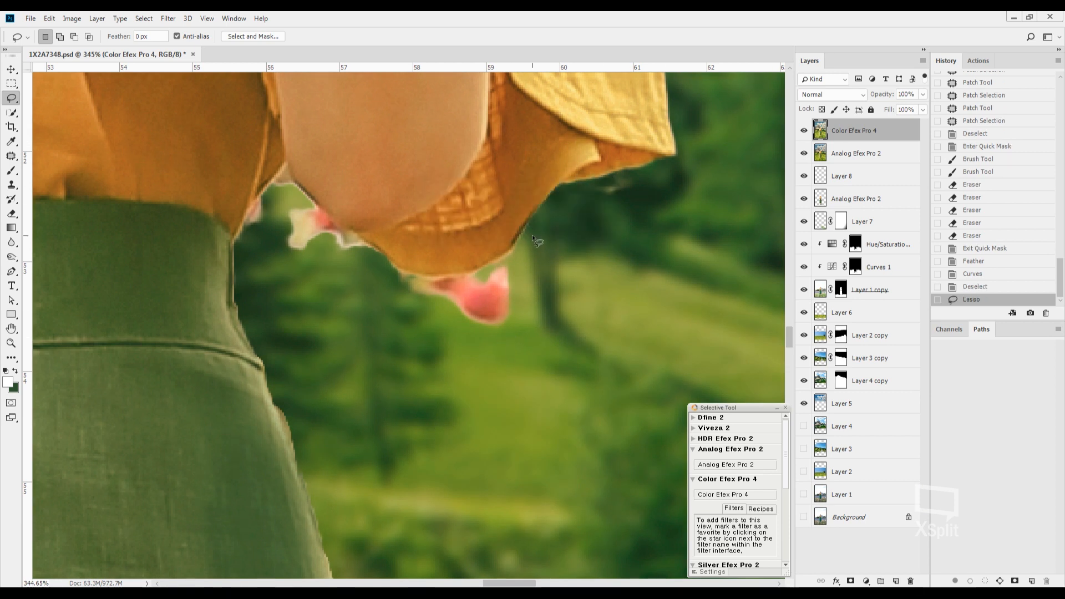
key(s)
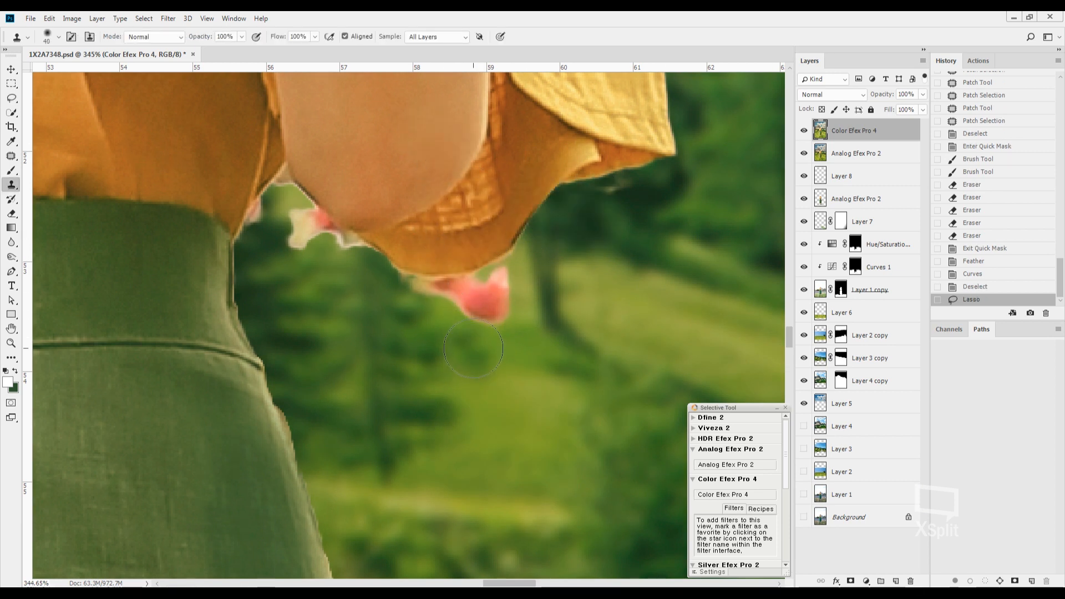
click(415, 286)
click(514, 315)
click(512, 312)
key(ctrl+d)
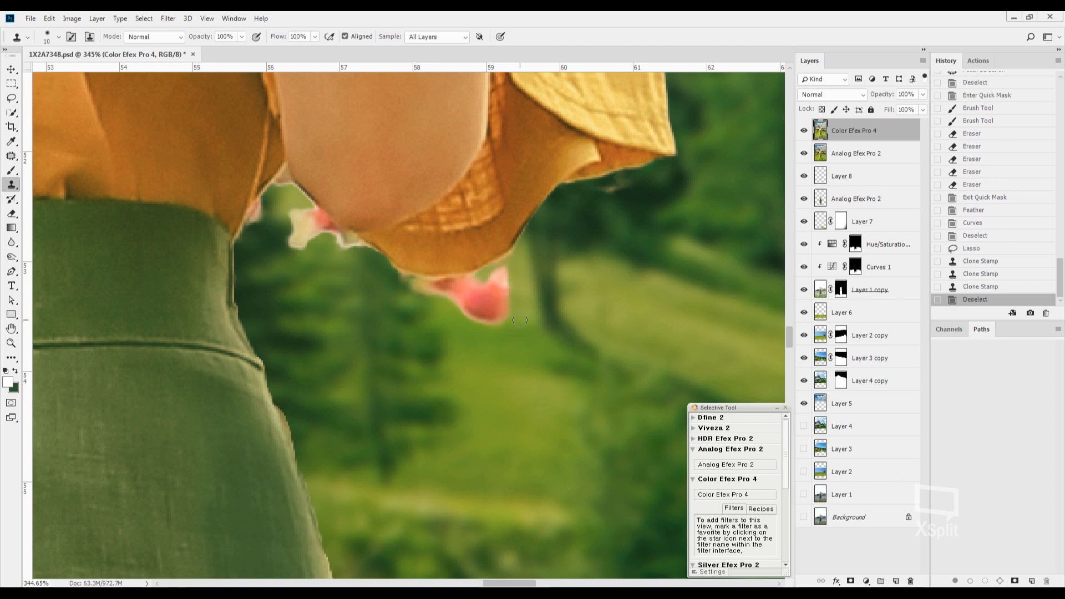
Step: Cover the pink remnant directly beneath the right sleeve's hem with green background using a 10 px Clone Stamp
click(510, 315)
click(488, 318)
click(507, 298)
click(502, 288)
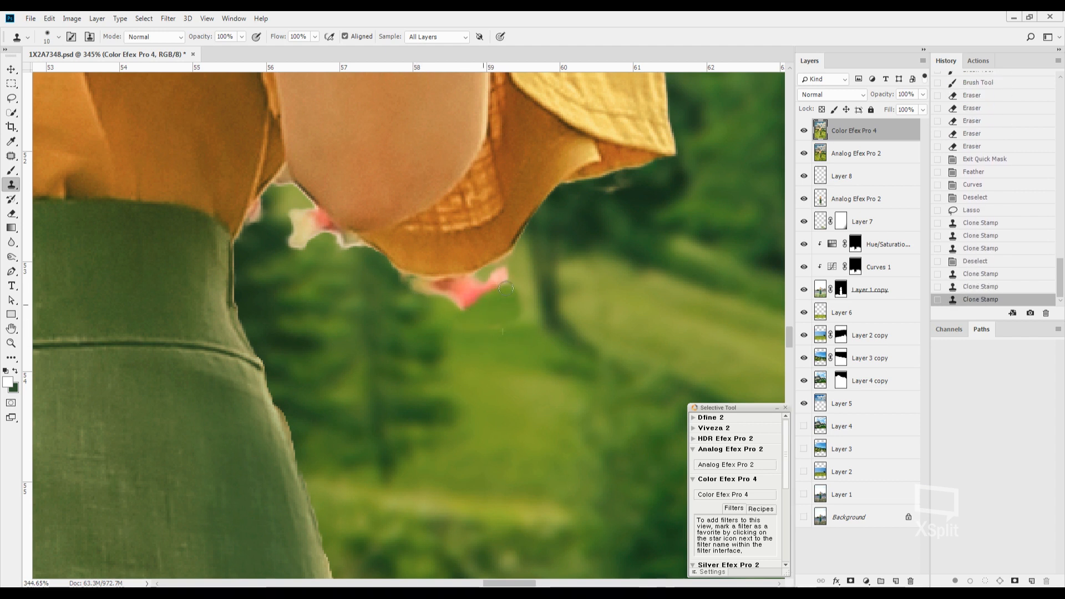
click(507, 276)
click(469, 294)
click(438, 298)
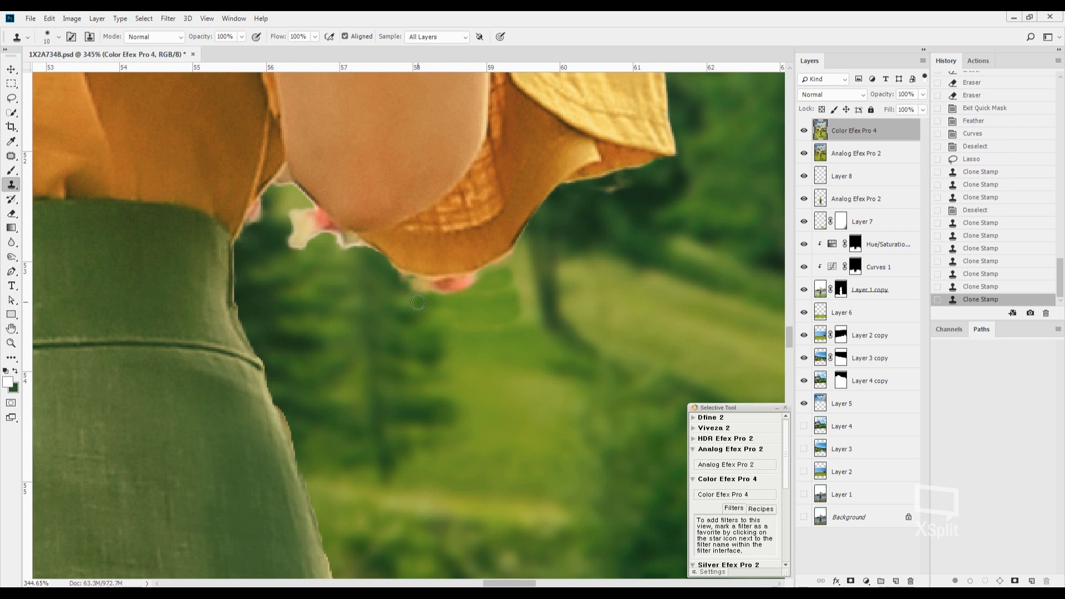
click(450, 285)
click(474, 278)
click(411, 292)
drag(344, 262, 439, 312)
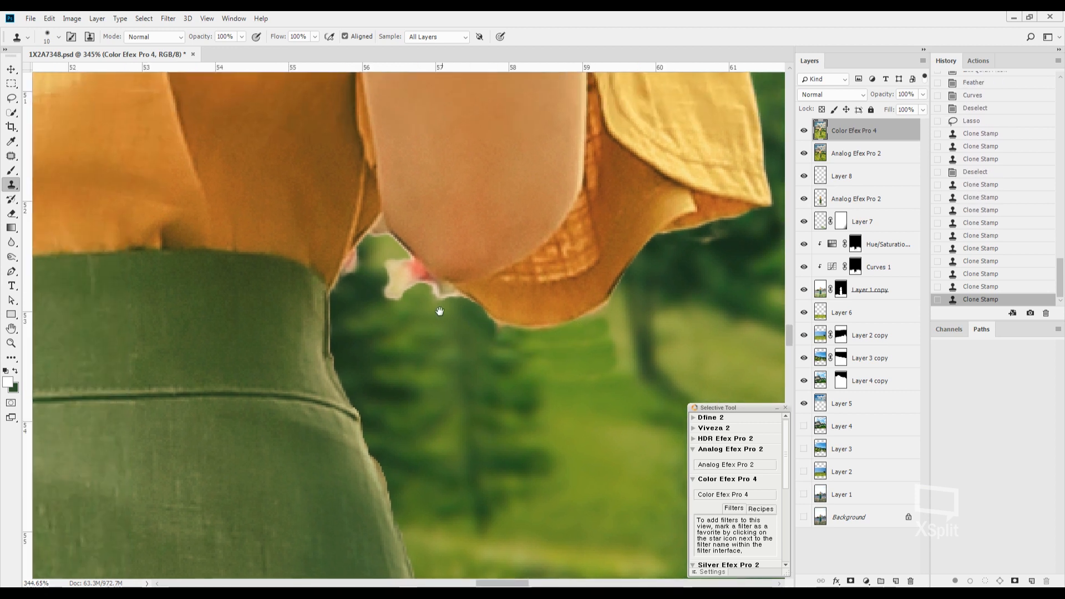
Step: Clone green background over the remaining pink and white remnants beneath the right elbow and beside the skirt's waistband
click(388, 282)
click(392, 274)
click(395, 283)
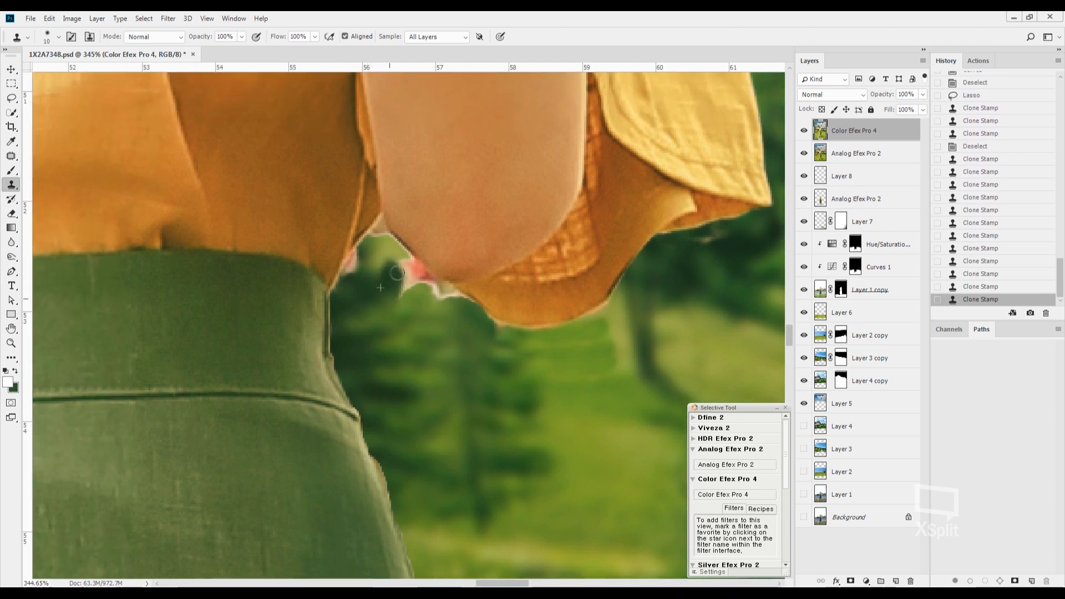
click(402, 278)
click(447, 288)
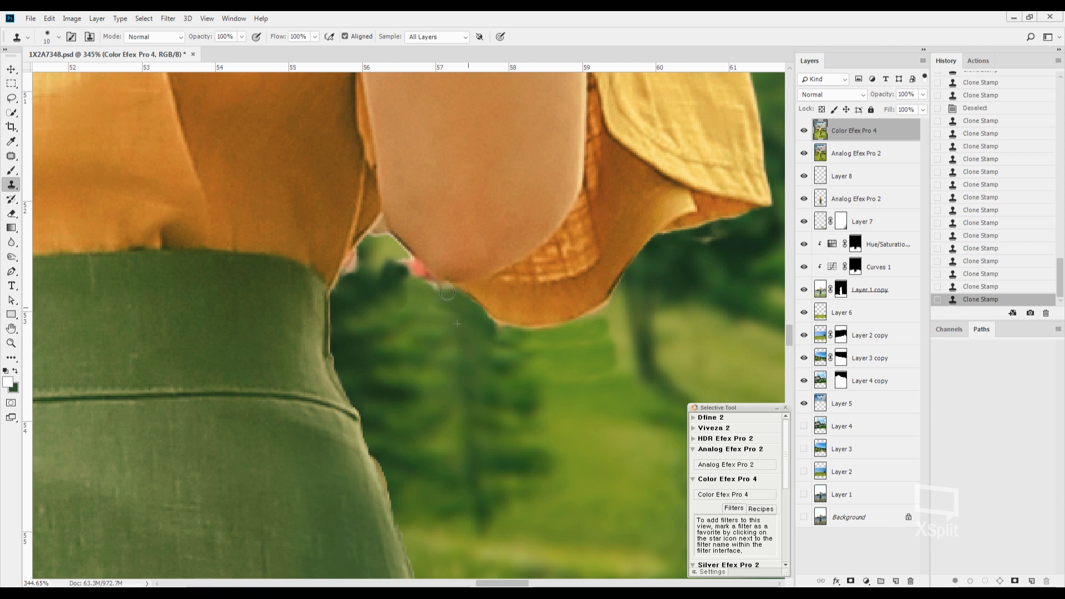
click(406, 267)
click(413, 268)
click(367, 266)
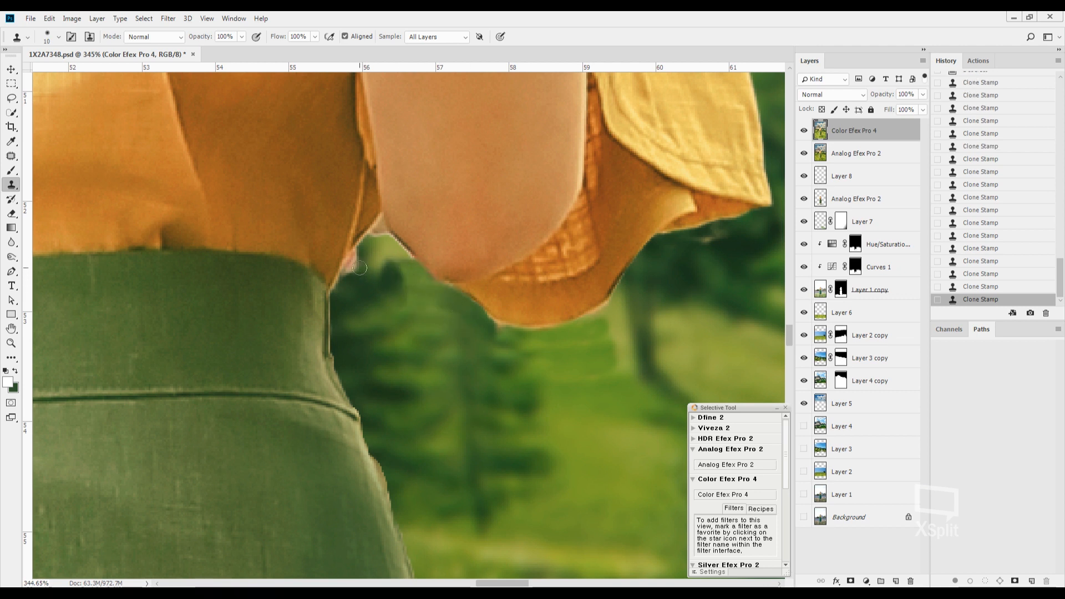
click(355, 261)
Step: Patch the repeated clone marks in the green background just below the right sleeve's hem, and deselect
drag(456, 316, 407, 301)
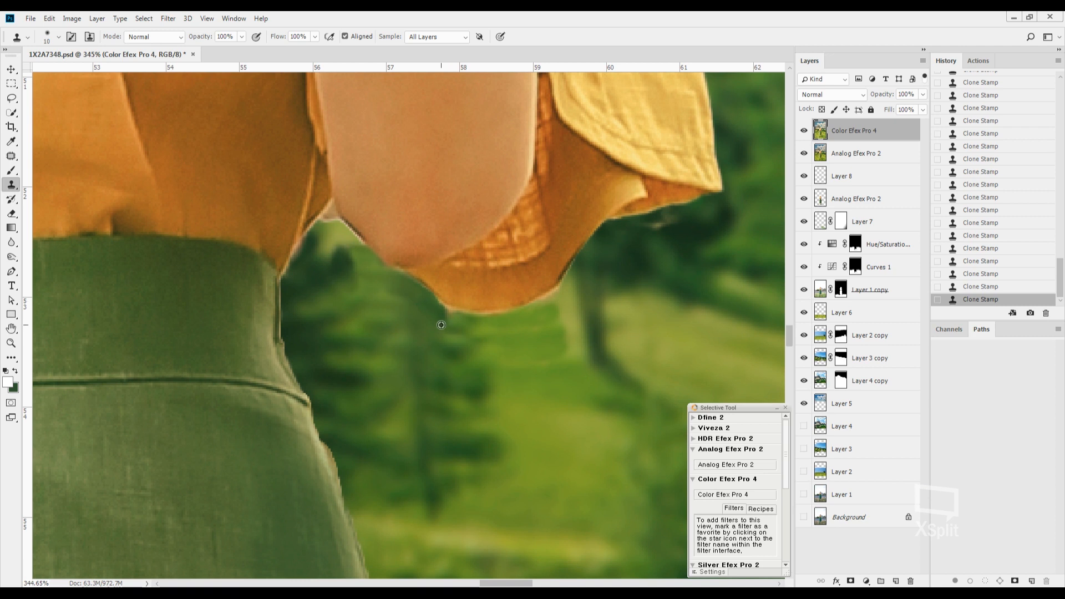
key(j)
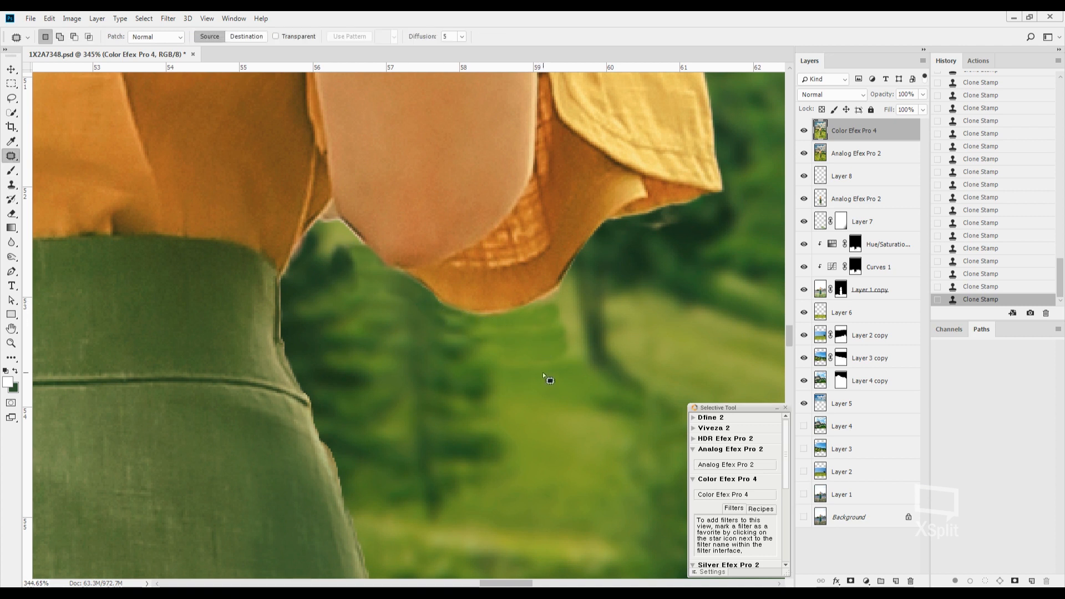
drag(492, 343, 547, 314)
drag(553, 355, 584, 419)
mouse_move(543, 388)
mouse_down()
mouse_move(547, 305)
mouse_move(564, 352)
mouse_up()
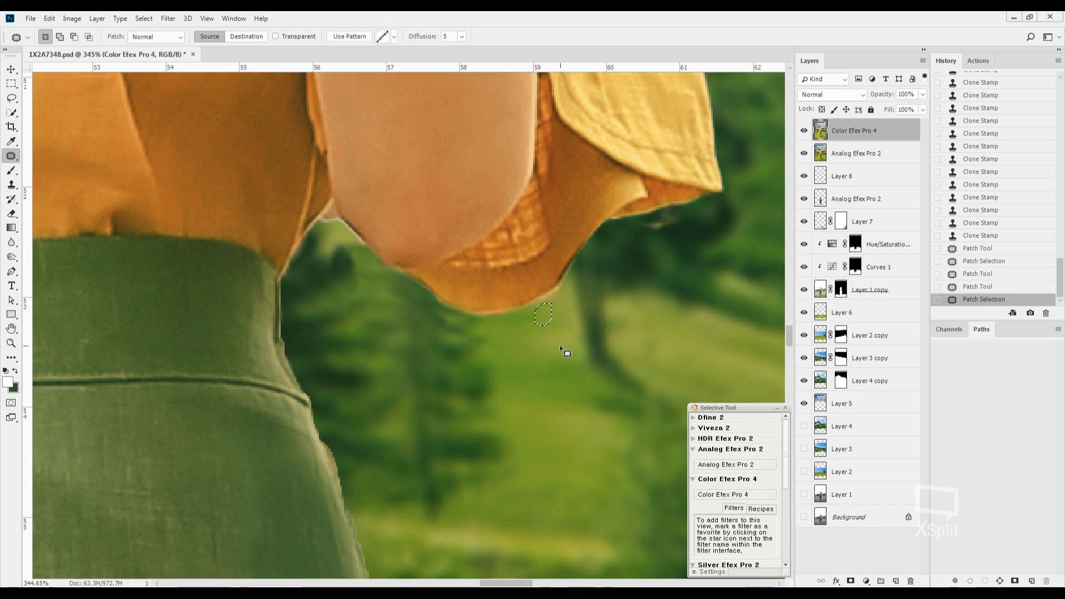
key(ctrl+0)
key(ctrl+d)
Step: Hide the layers above the Background photo and reveal them upward through Layer 6 to review how the landscape was built
key(ctrl+0)
key(l)
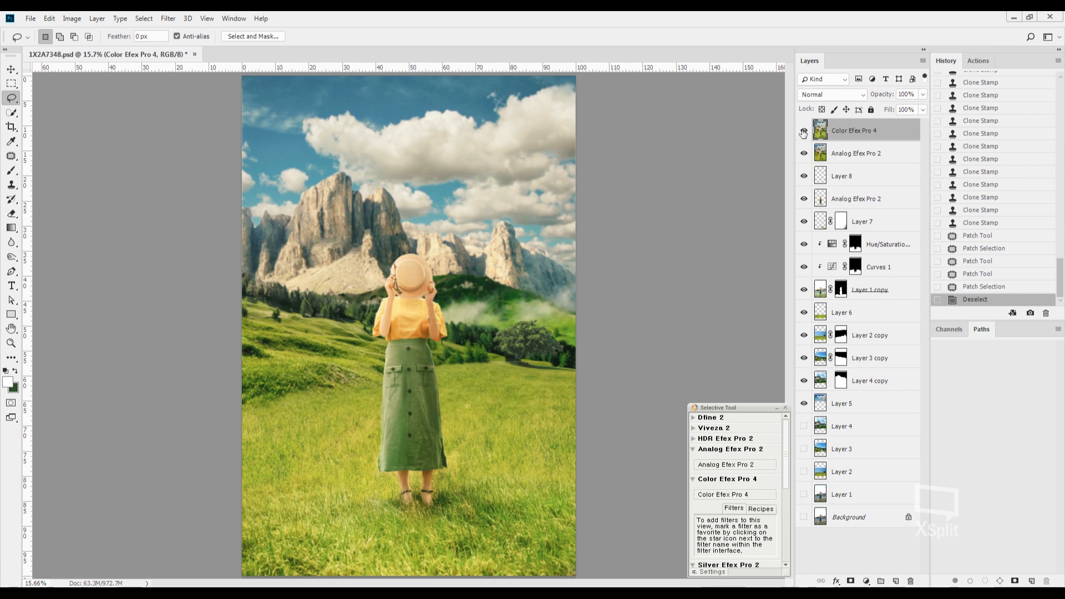
drag(803, 133, 805, 498)
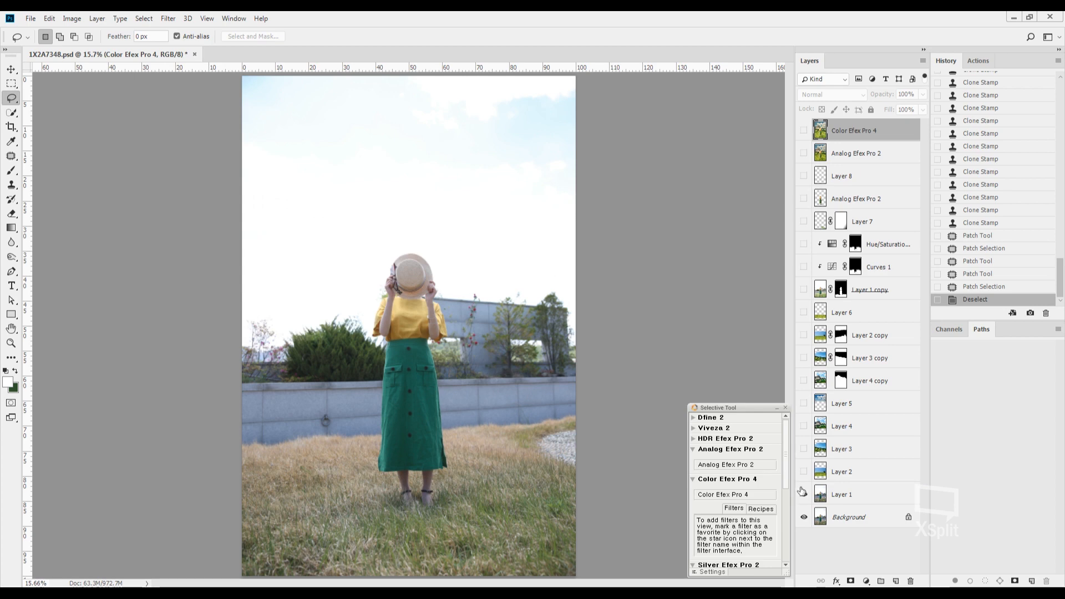
click(802, 471)
click(804, 449)
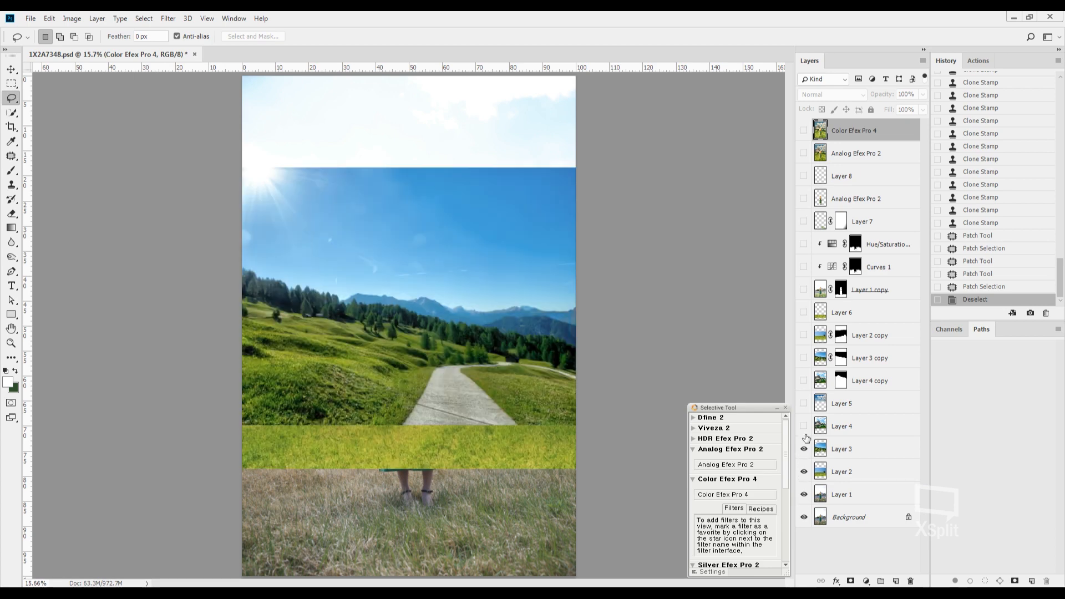
click(804, 426)
click(804, 403)
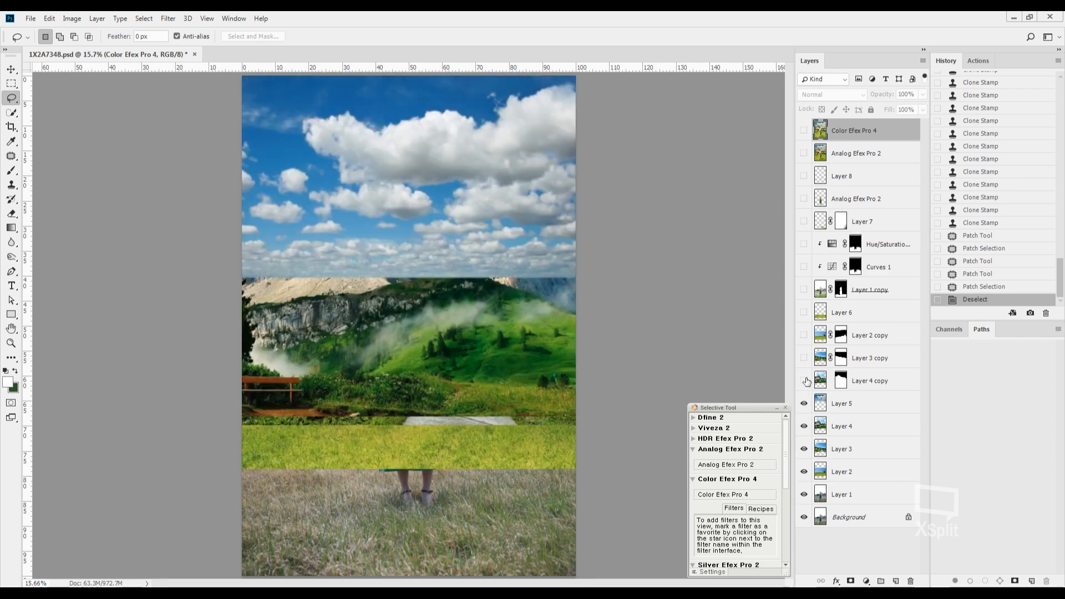
click(804, 381)
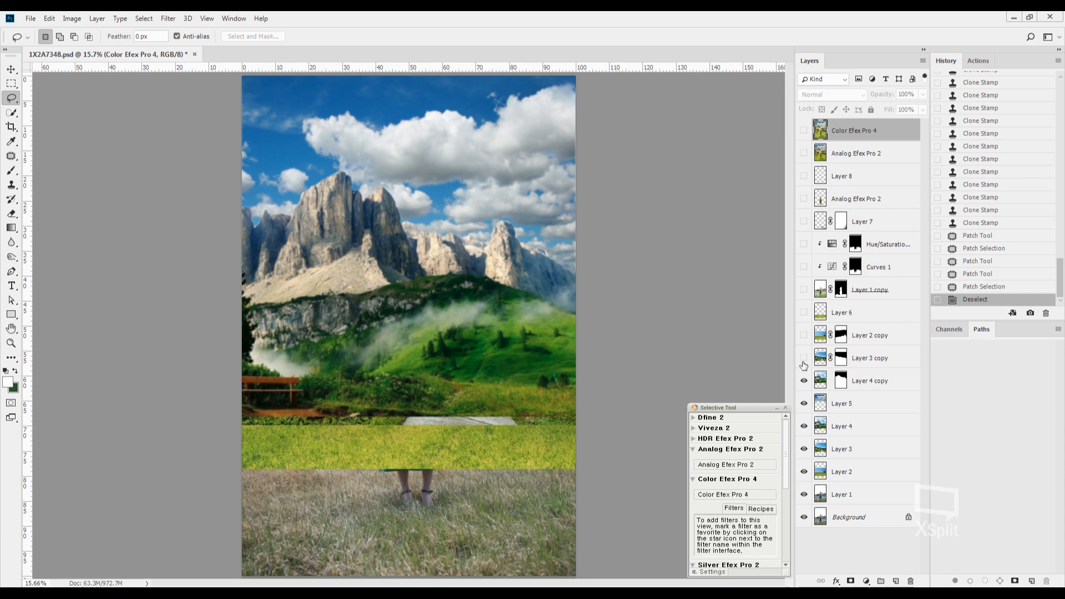
click(804, 358)
click(804, 335)
click(804, 313)
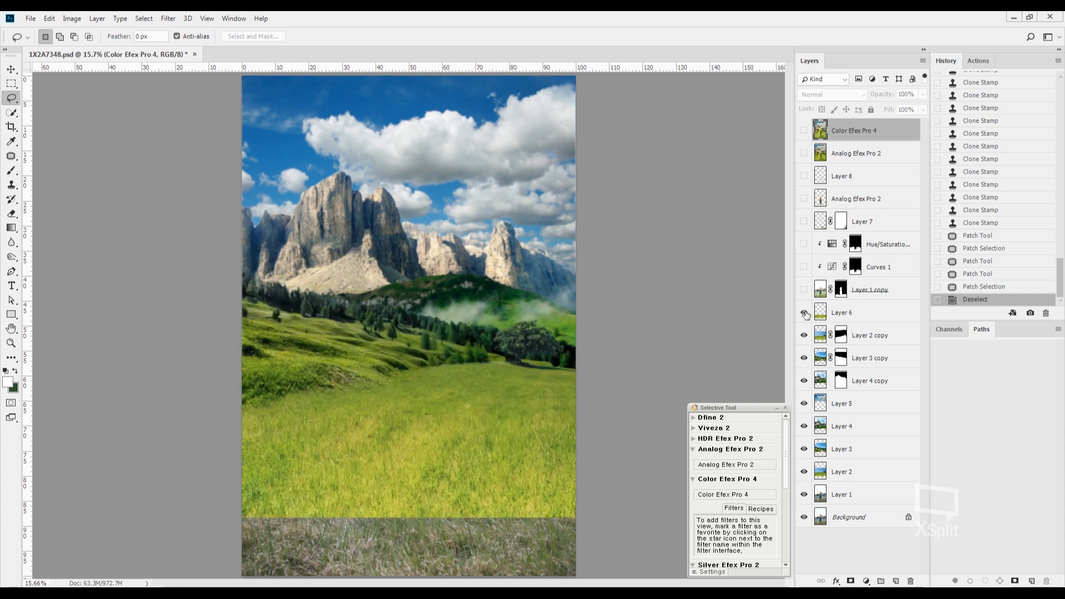
Step: Reveal the woman's cutout, its adjustments, the retouch layers and the filter layers in order up to Color Efex Pro 4
click(804, 289)
click(804, 267)
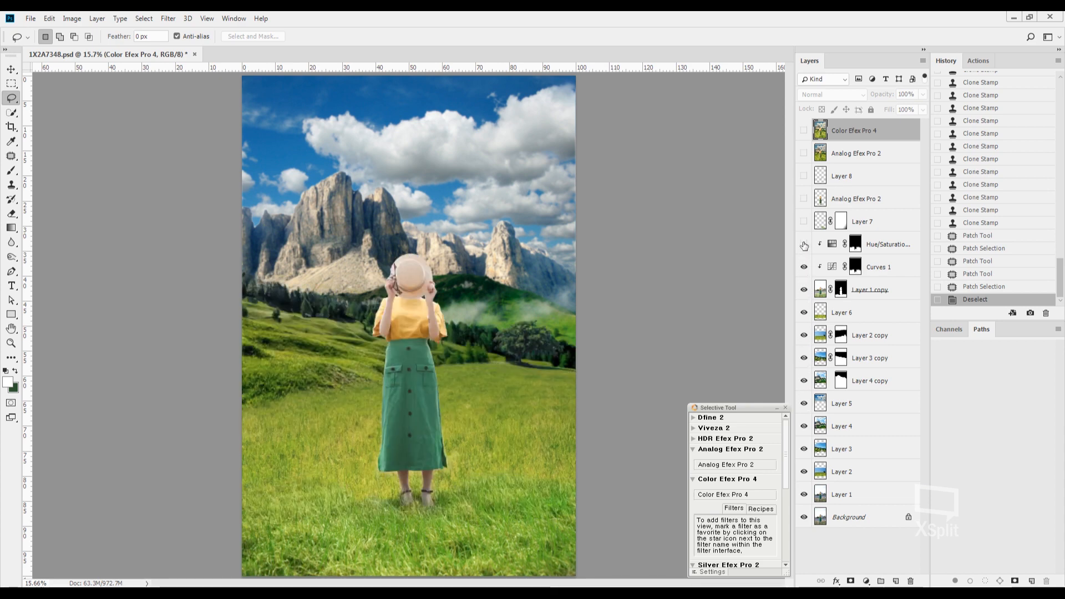
click(804, 244)
click(804, 221)
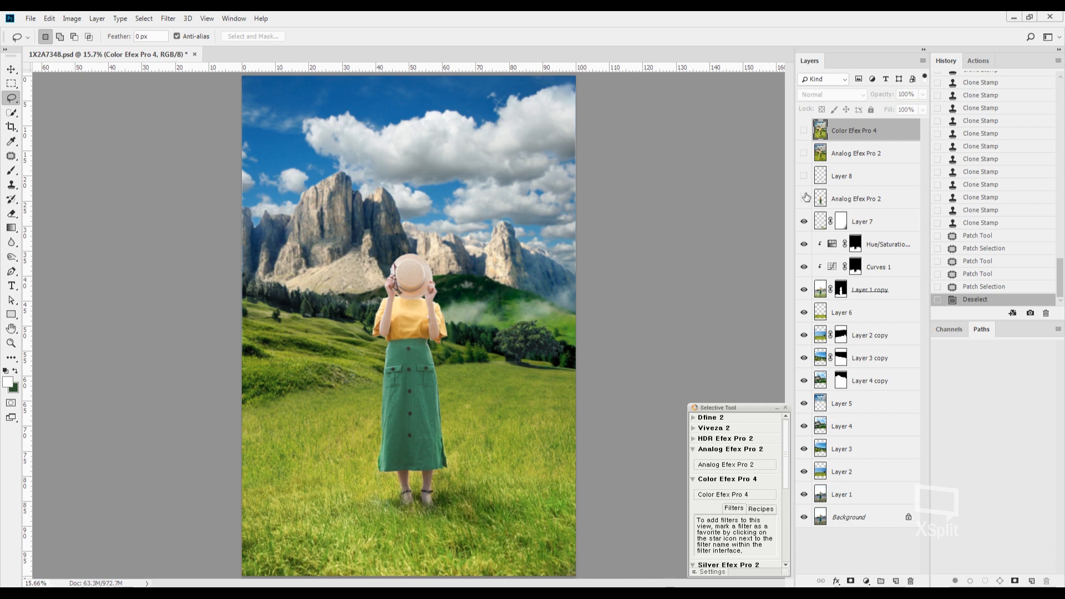
click(804, 199)
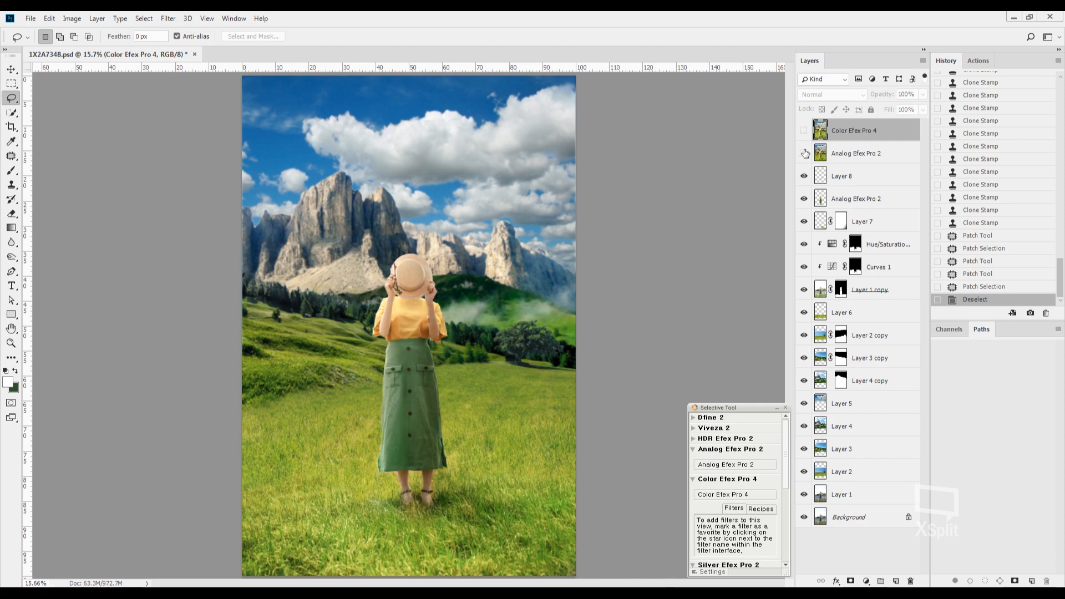
click(805, 154)
click(804, 130)
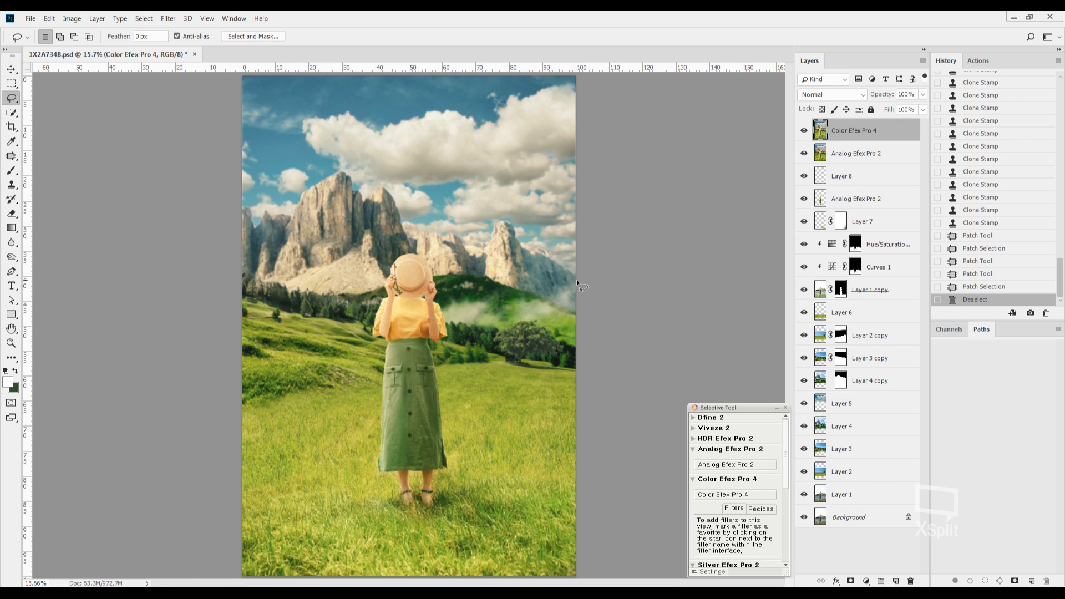
Step: Lasso an area of the right-hand mountain slope, clear the selection, and save the document
mouse_move(527, 287)
mouse_down()
mouse_move(459, 254)
mouse_move(552, 253)
mouse_move(502, 272)
mouse_up()
key(ctrl+d)
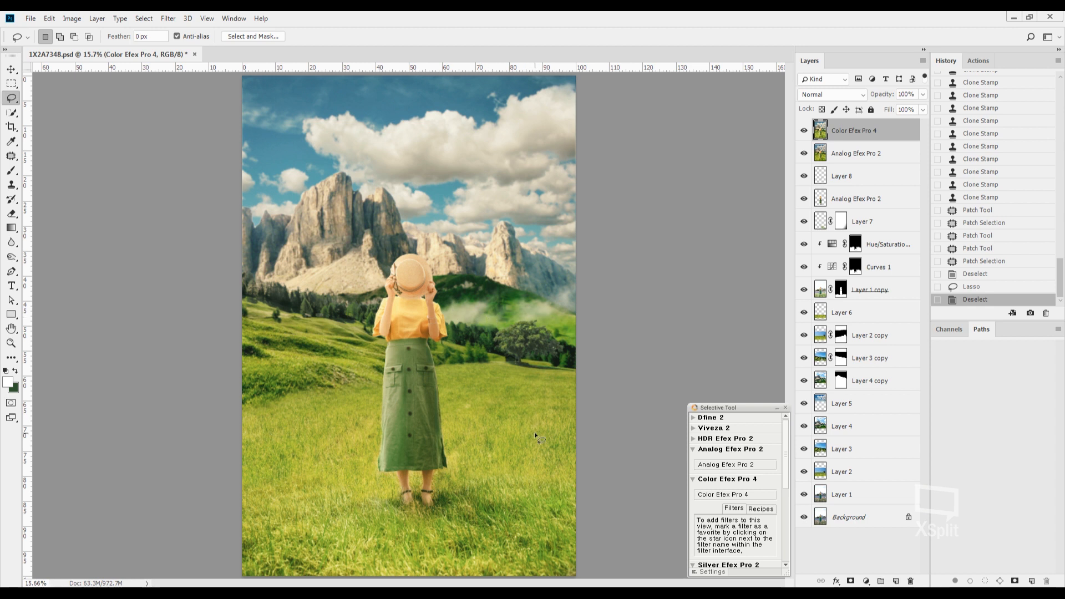
scroll(536, 436, down, 1)
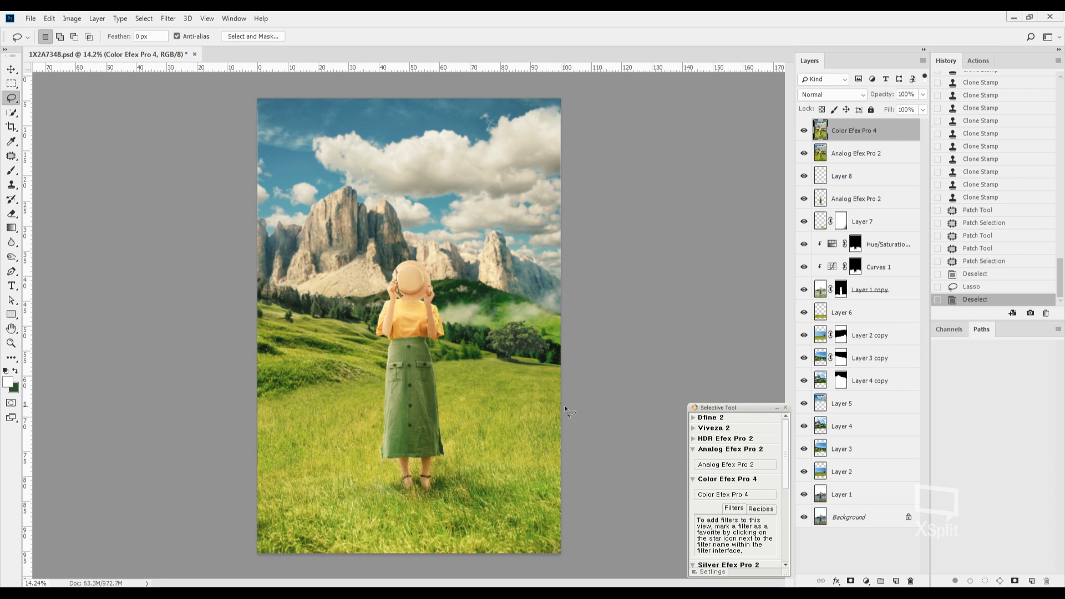
key(ctrl+s)
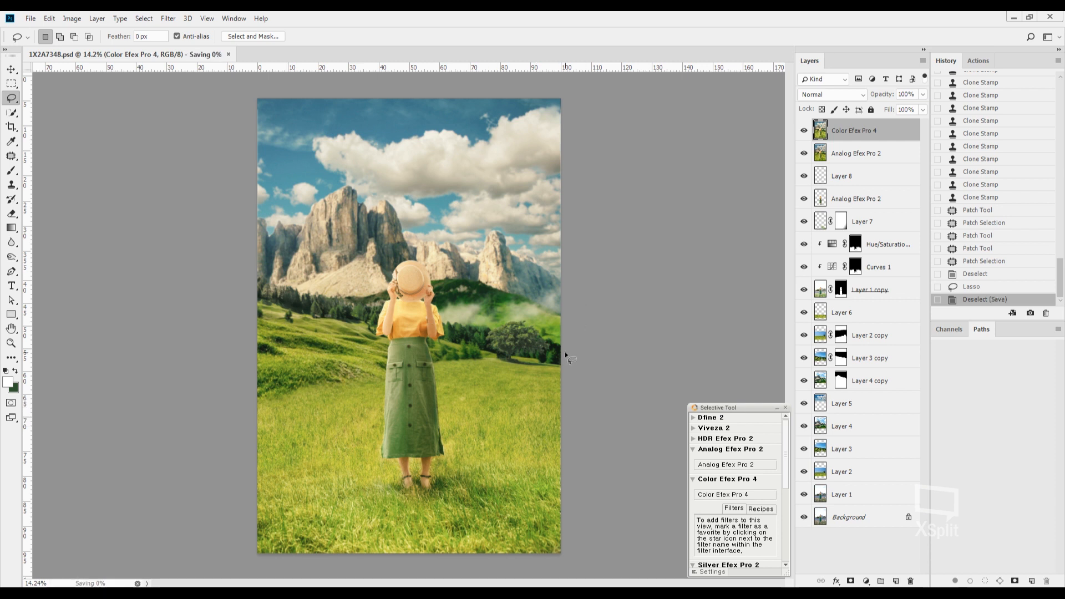
Step: Apply an Analog Efex Pro 2 Camera Kit Lens Vignette with a fully rectangular shape and an amount of about -13%
click(717, 466)
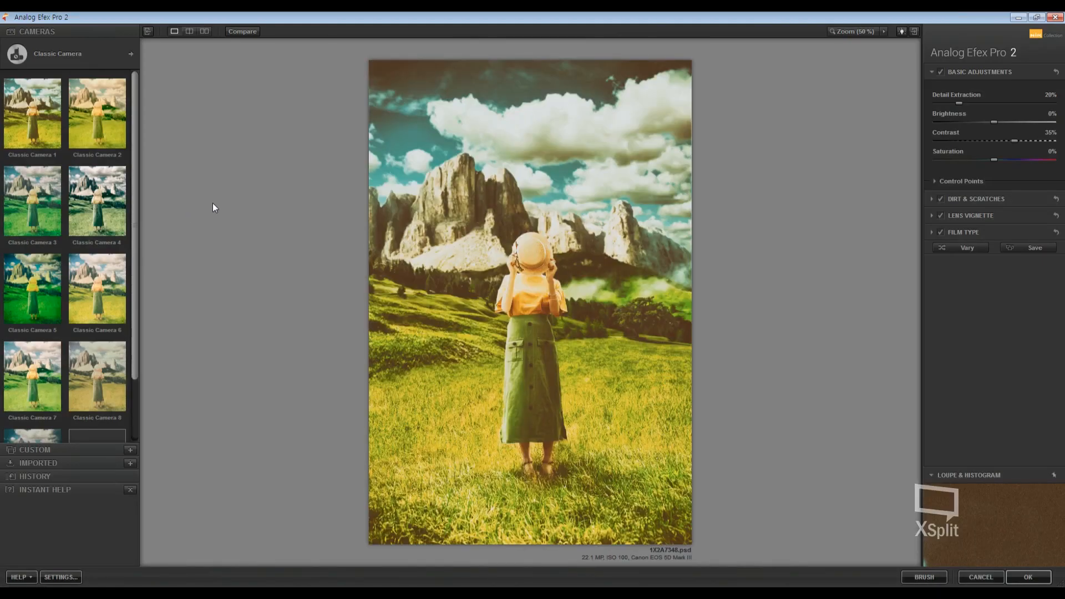
click(74, 44)
click(208, 92)
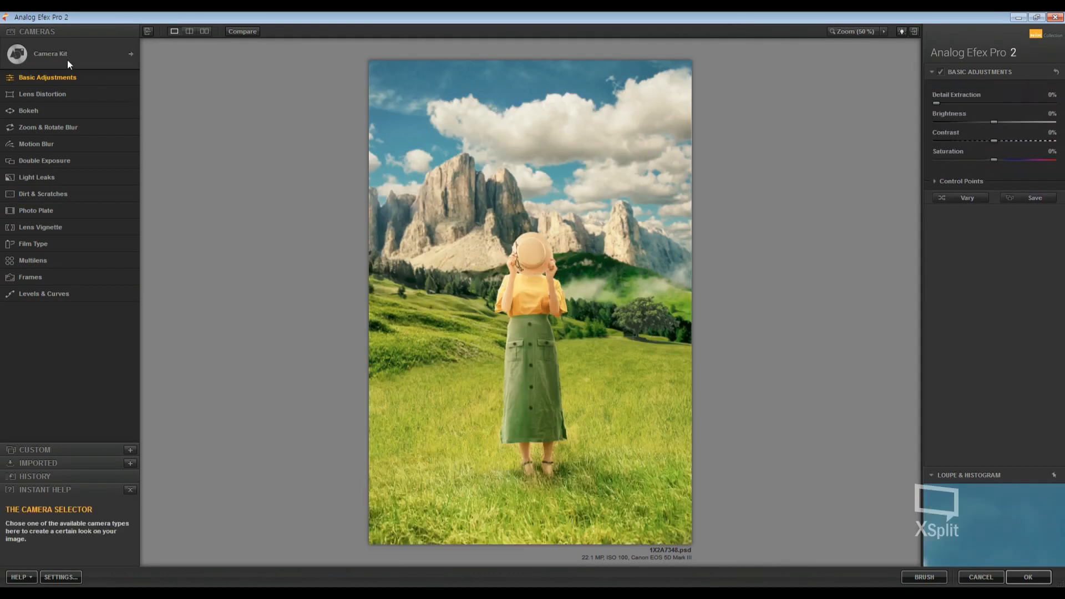
click(45, 228)
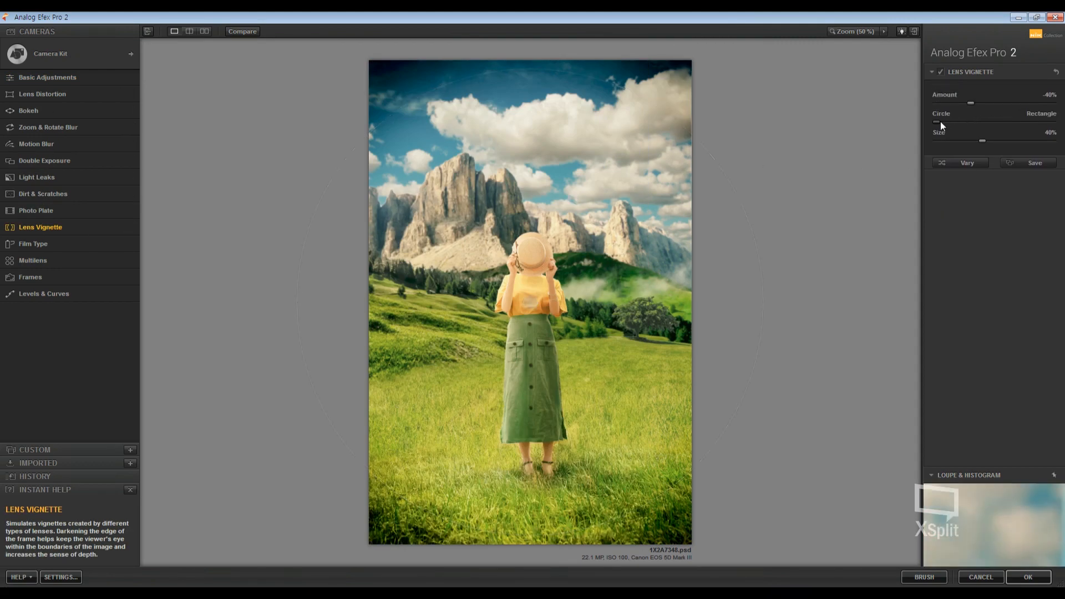
drag(941, 122, 1052, 121)
drag(973, 105, 988, 105)
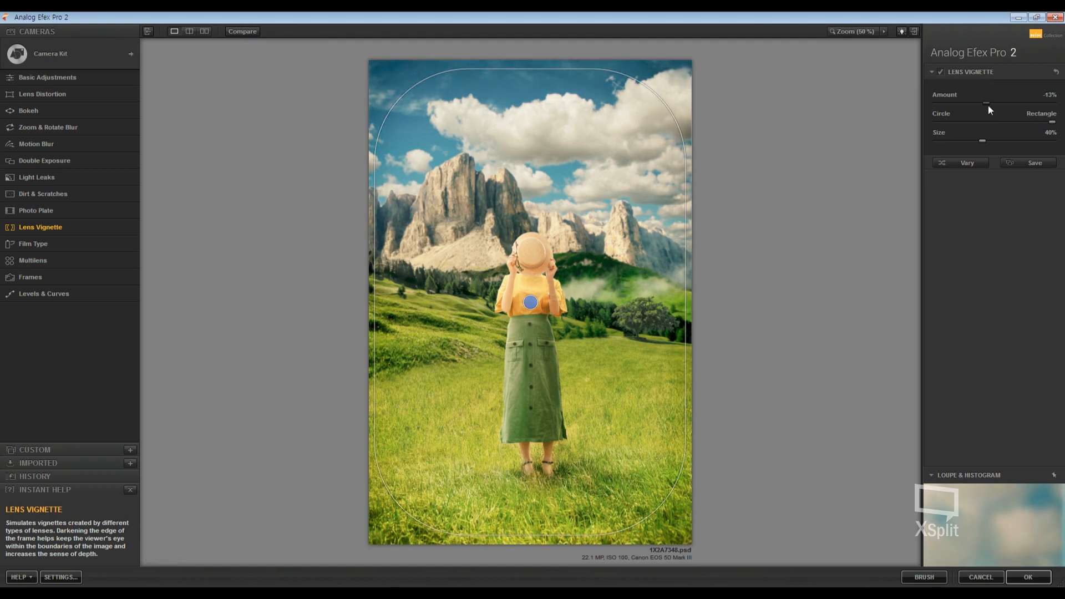
click(1033, 583)
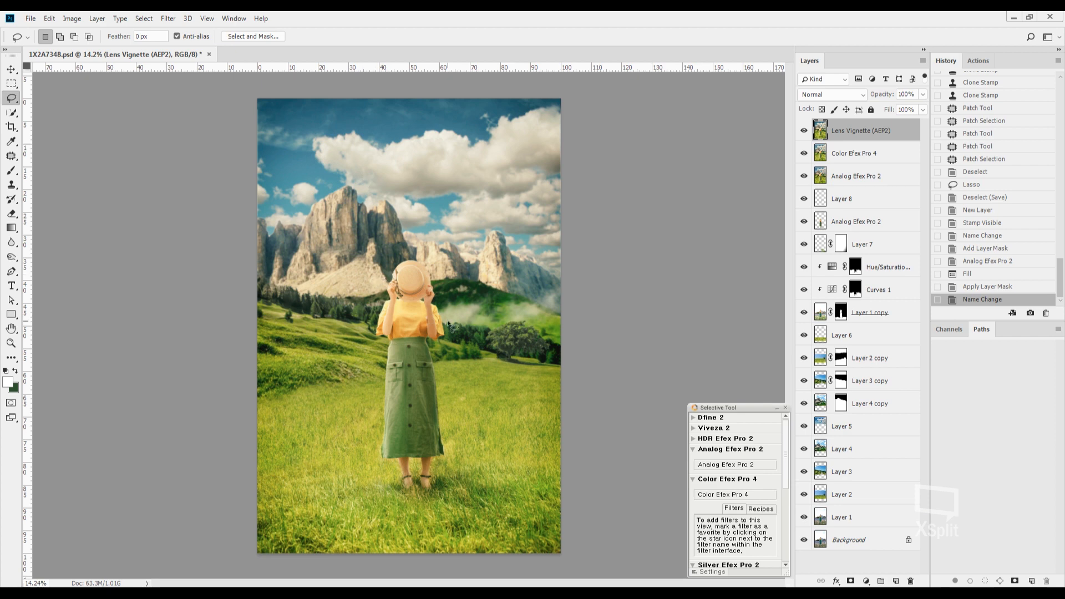
Step: Brush over the tree at the meadow's edge with the Camera Raw Adjustment Brush and set its Contrast to +62
scroll(451, 326, up, 2)
scroll(451, 327, down, 2)
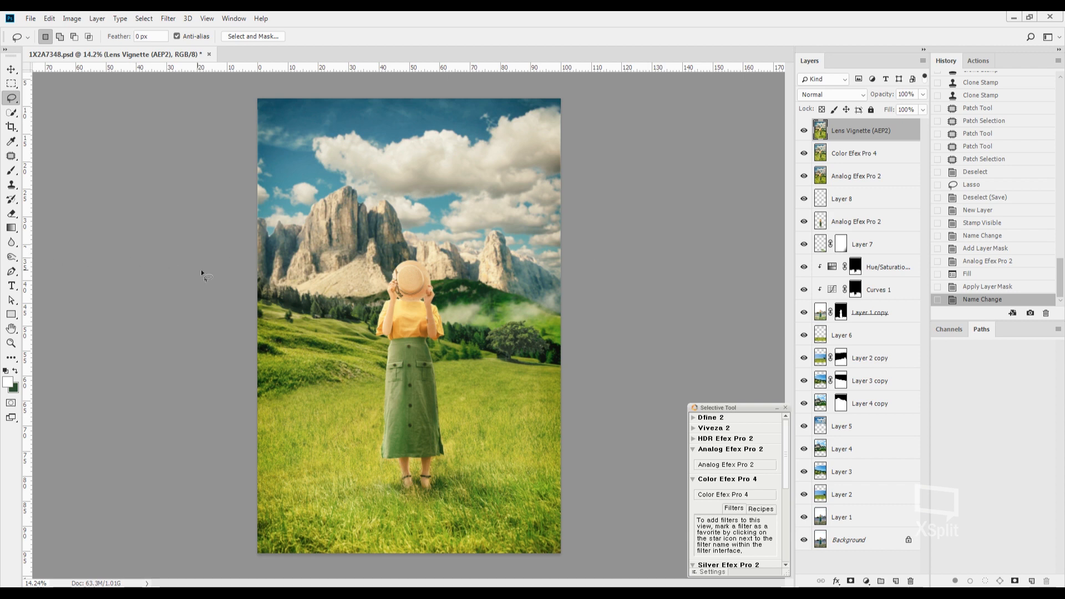
scroll(532, 343, up, 2)
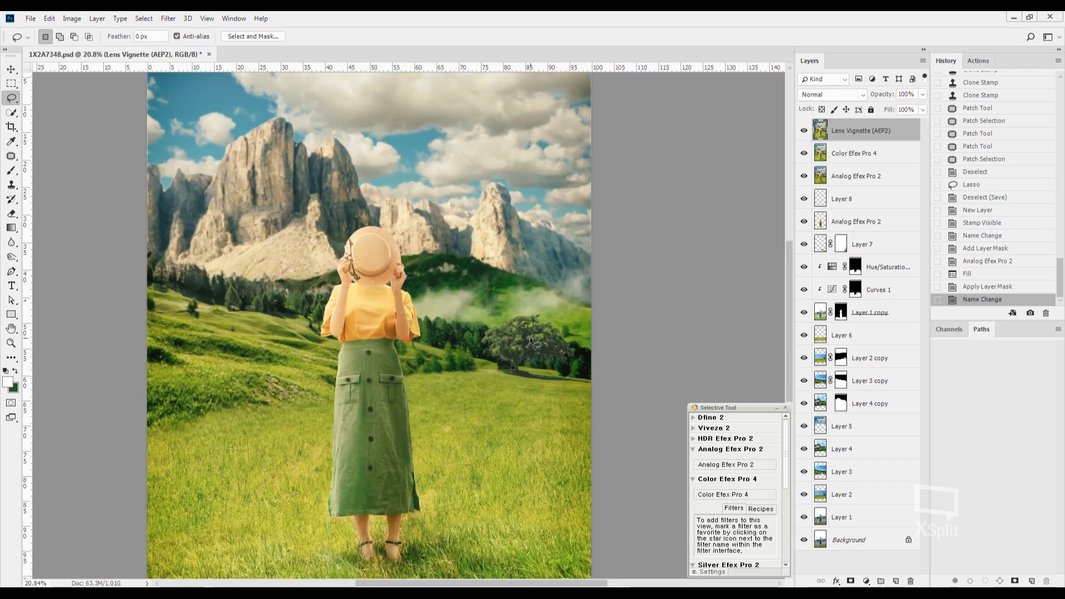
scroll(531, 342, up, 2)
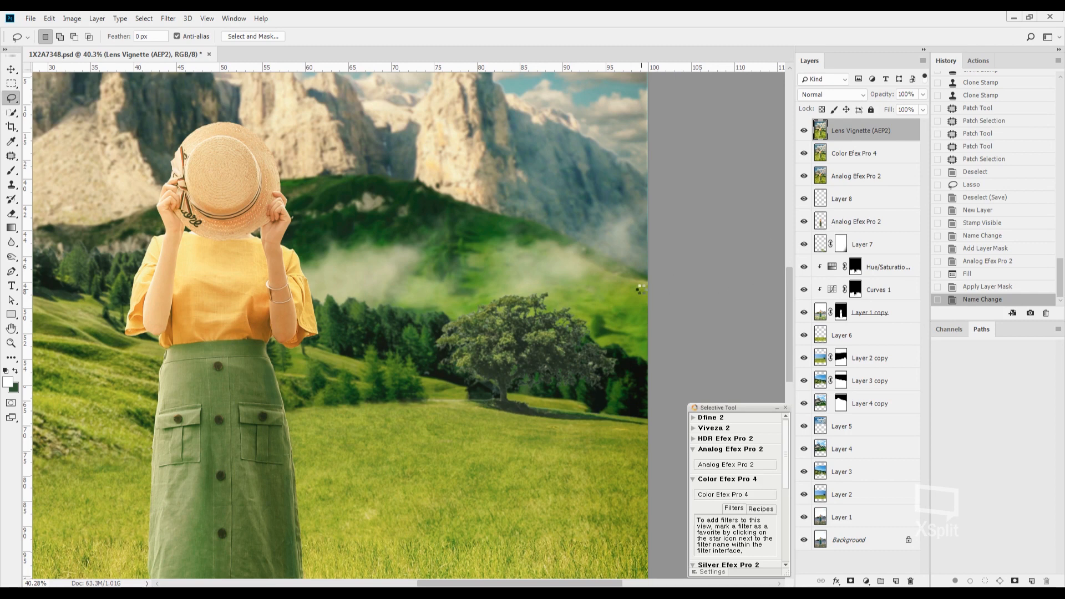
key(ctrl+shift+a)
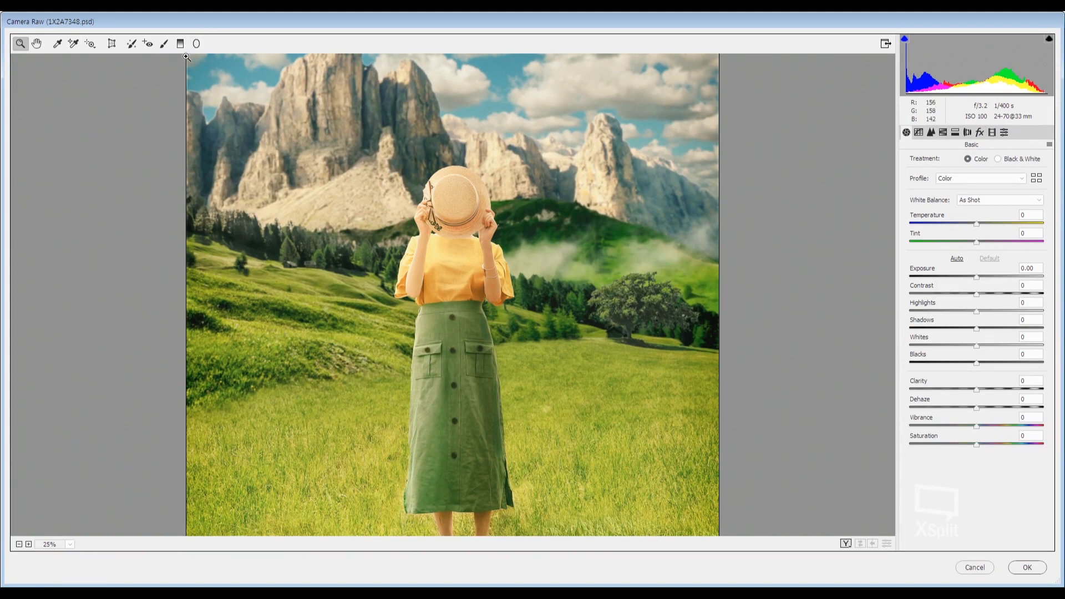
click(165, 44)
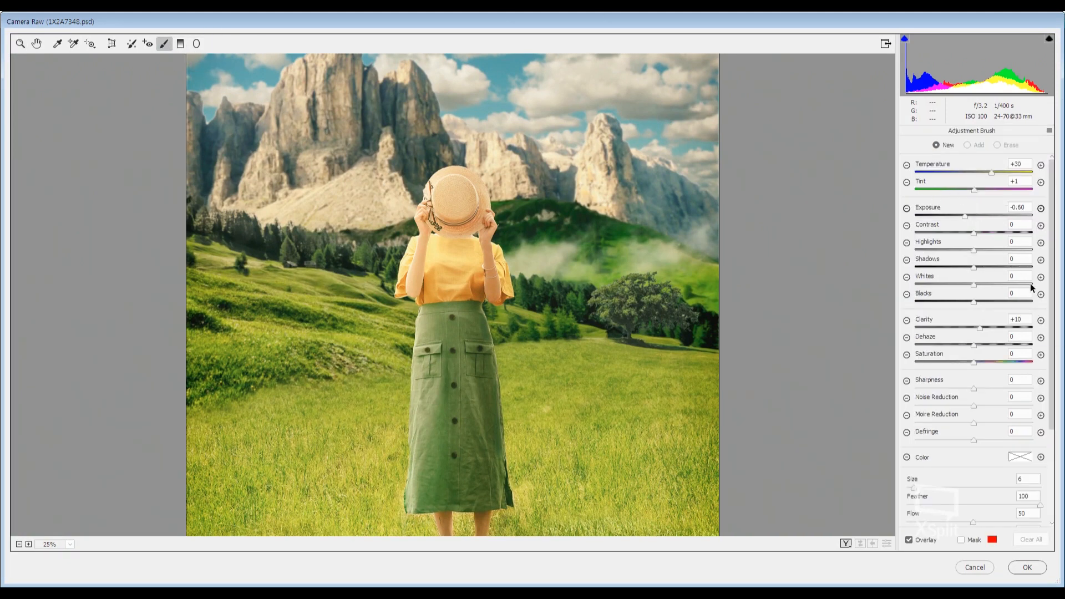
click(1041, 225)
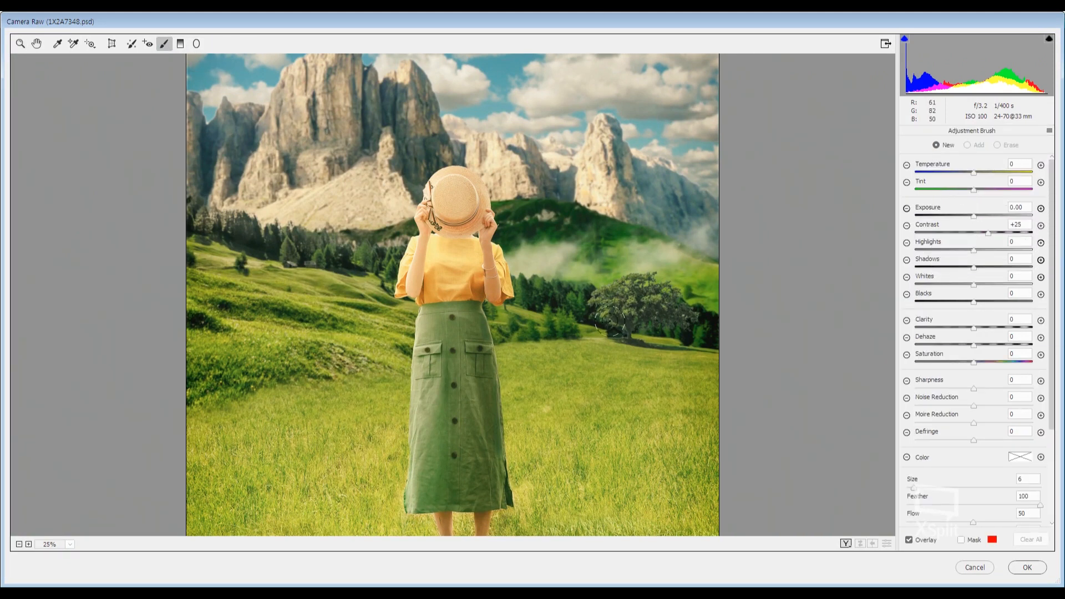
mouse_move(606, 308)
mouse_down()
mouse_move(655, 307)
mouse_move(634, 316)
mouse_move(683, 315)
mouse_move(610, 304)
mouse_up()
drag(992, 233, 1012, 233)
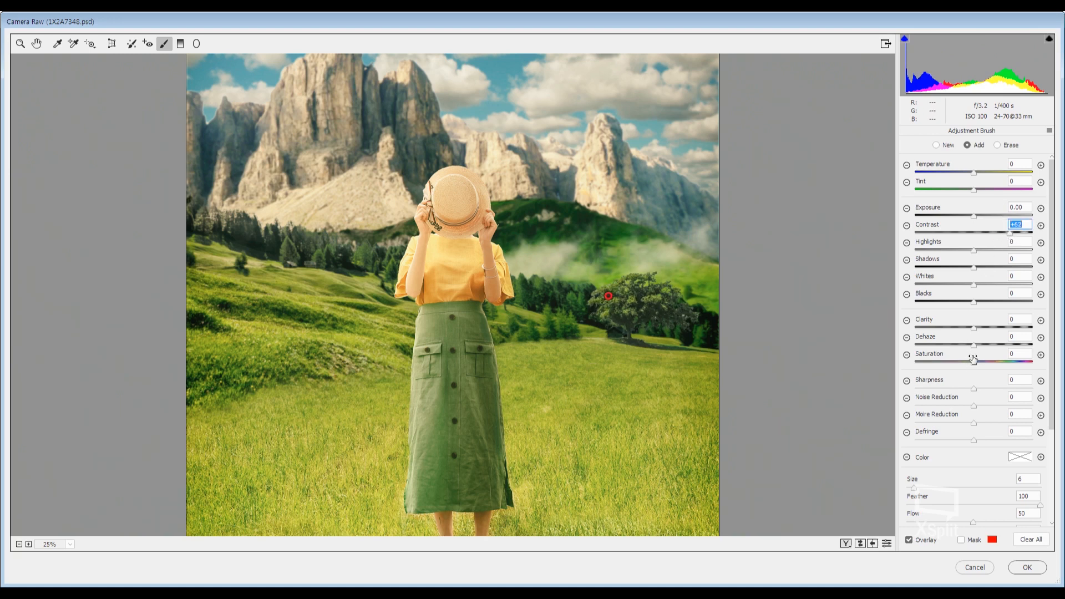
Step: Set the brushed tree's Saturation to -14, raise its Clarity slightly, fine-tune Temperature and Tint, and apply the Camera Raw filter
drag(974, 362, 980, 334)
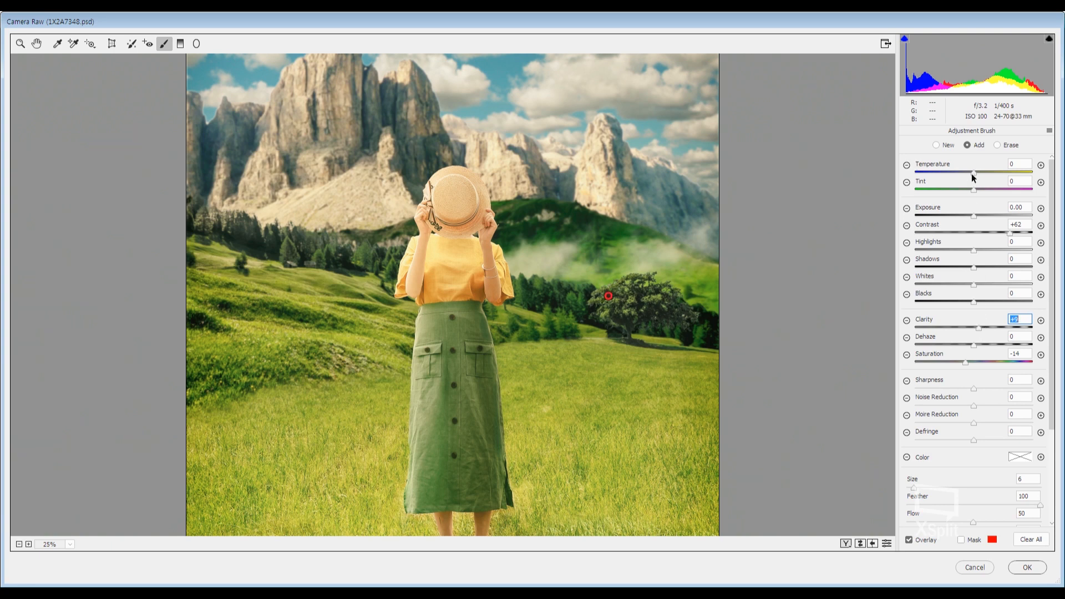
drag(975, 174, 970, 192)
click(1028, 567)
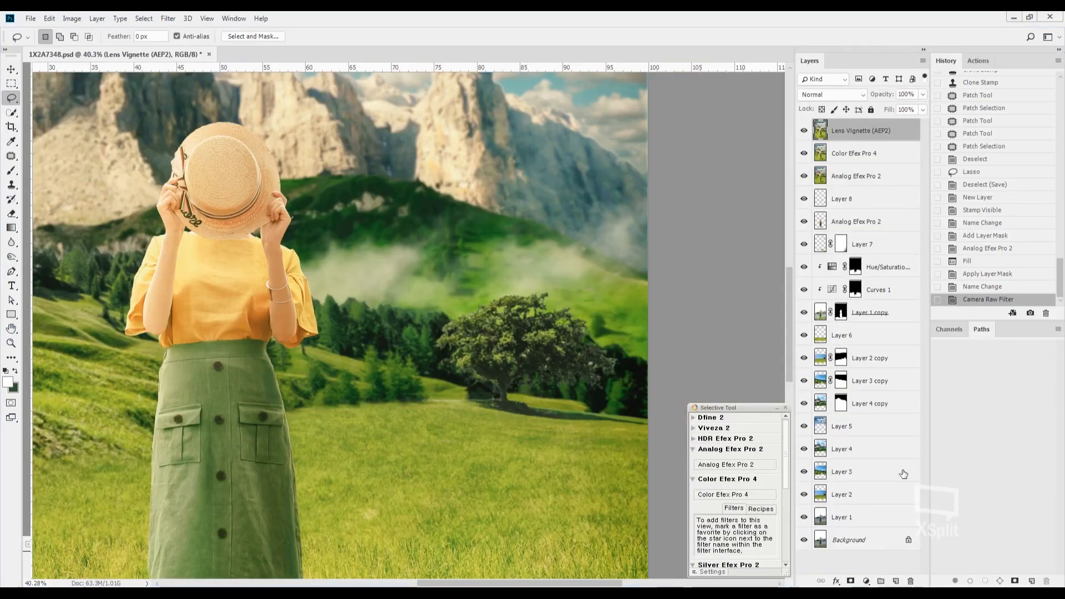
key(ctrl+0)
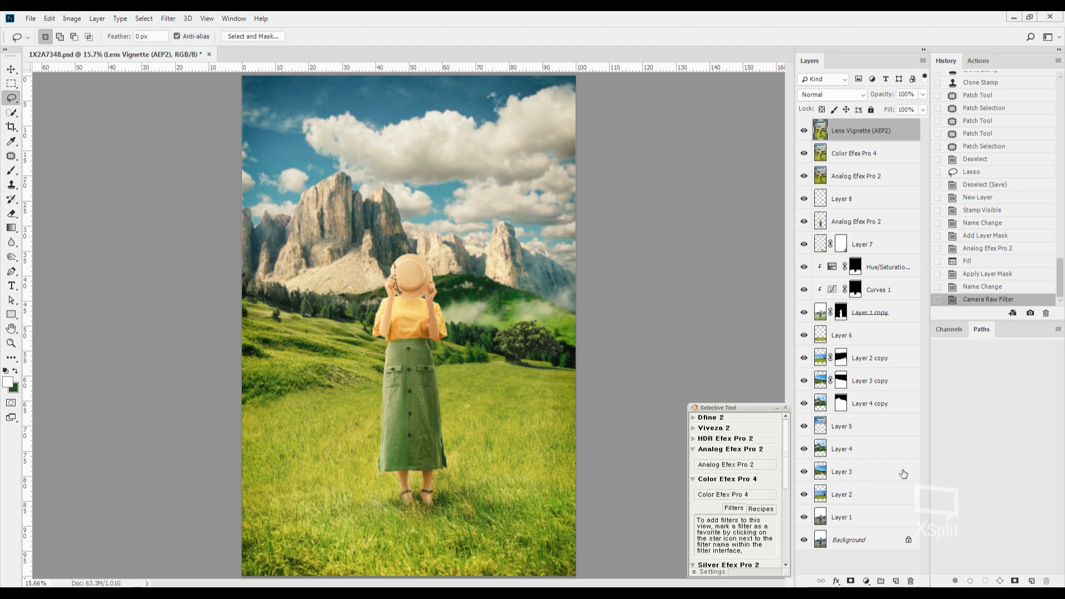
drag(440, 327, 502, 316)
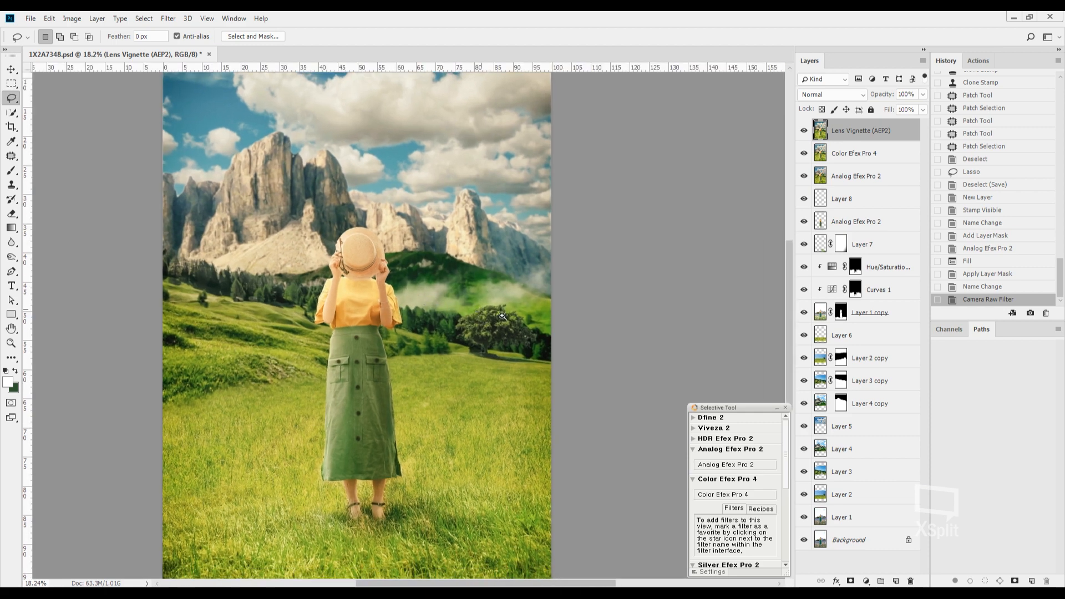
Step: Select the tree at the meadow's edge by painting over it in Quick Mask mode with a soft 300 px brush
key(q)
key(b)
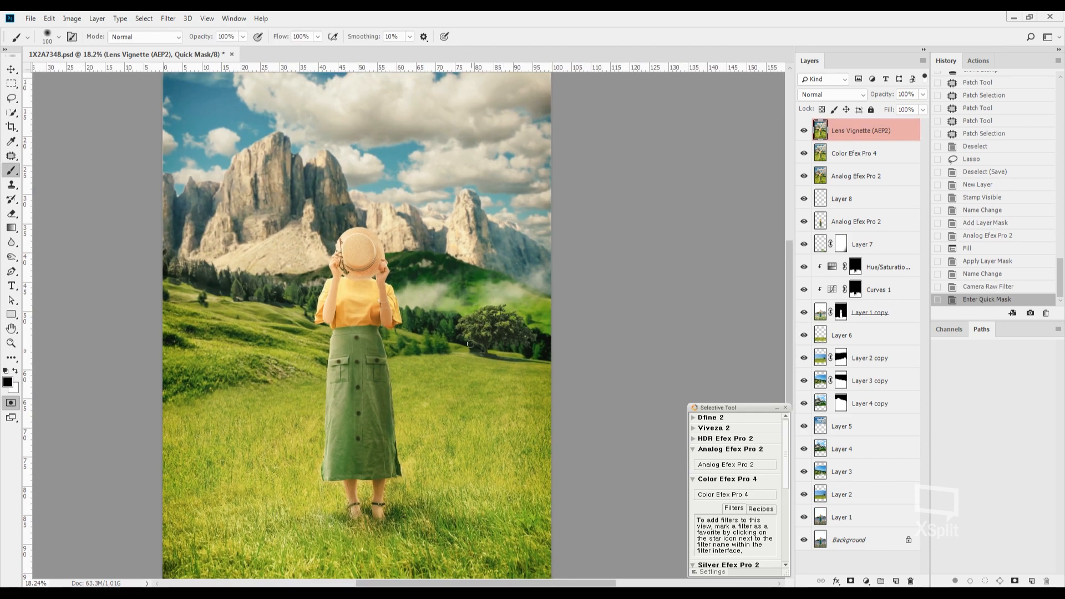
key(bracketright)
key(bracketright)
key(bracketright)
key(bracketright)
key(bracketright)
key(bracketright)
mouse_move(461, 328)
mouse_down()
mouse_move(521, 321)
mouse_move(503, 347)
mouse_move(477, 313)
mouse_move(530, 333)
mouse_move(467, 334)
mouse_move(498, 320)
mouse_move(507, 342)
mouse_move(478, 322)
mouse_up()
key(q)
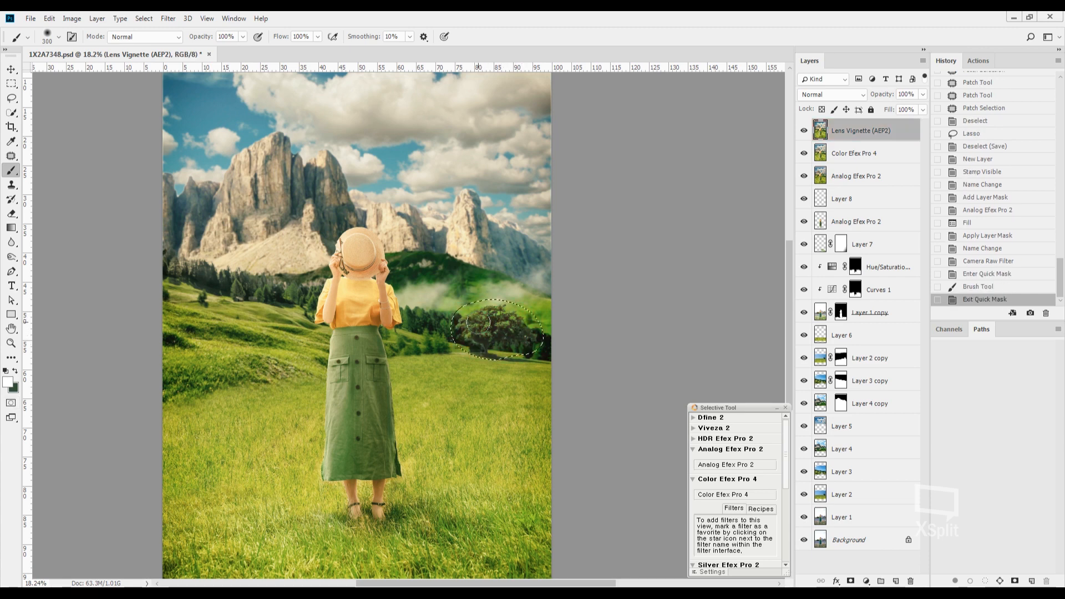
Step: Apply a slight Gaussian Blur to the selected tree, clear the selection, and fit the whole image in view
click(169, 19)
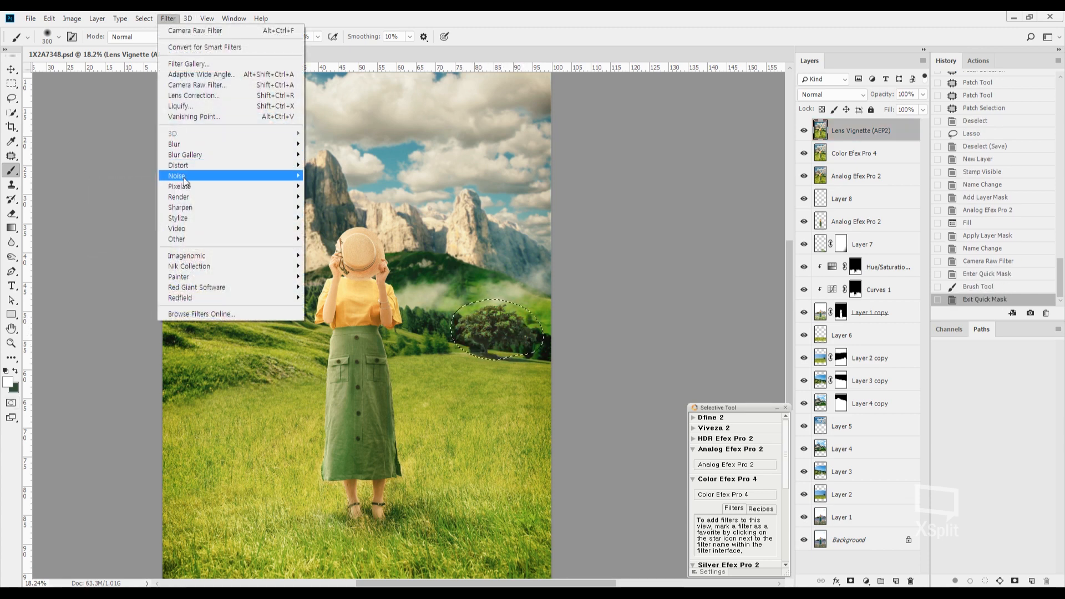
mouse_move(175, 145)
click(119, 183)
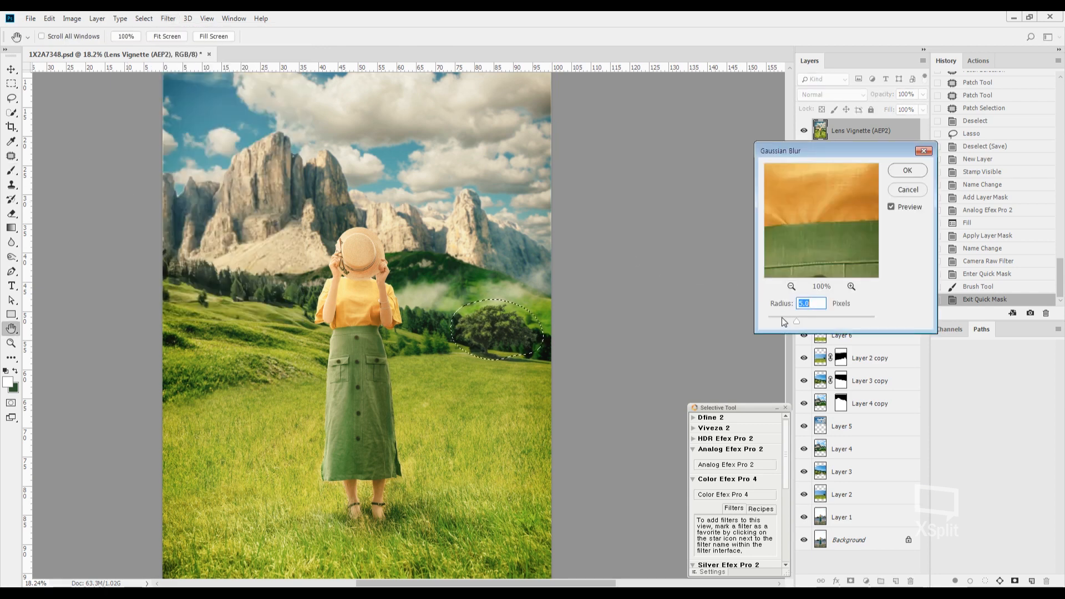
drag(782, 317, 783, 318)
click(908, 170)
key(ctrl+d)
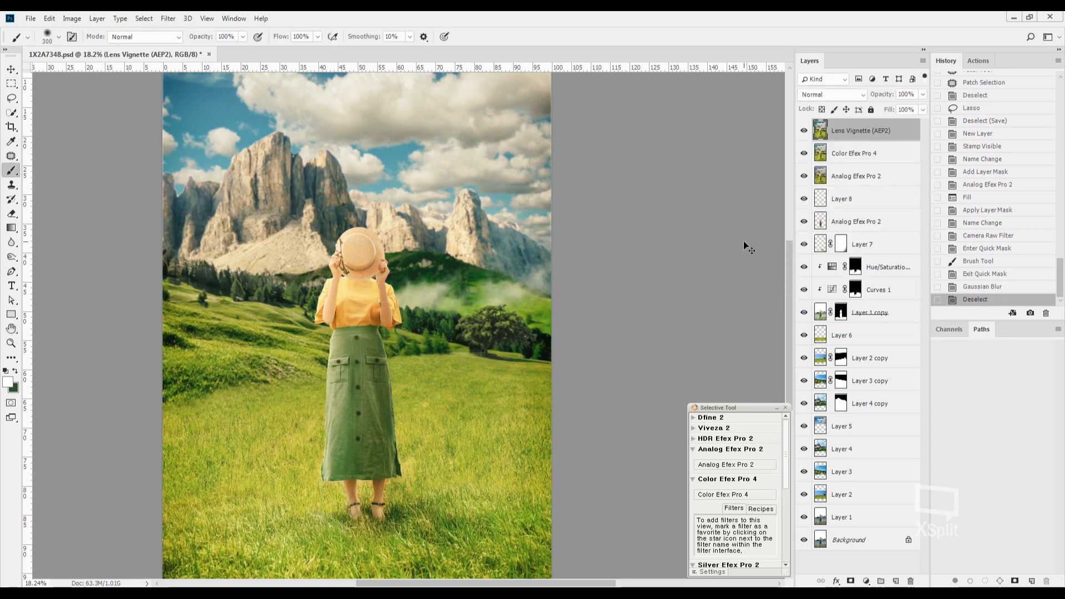
key(ctrl+0)
key(l)
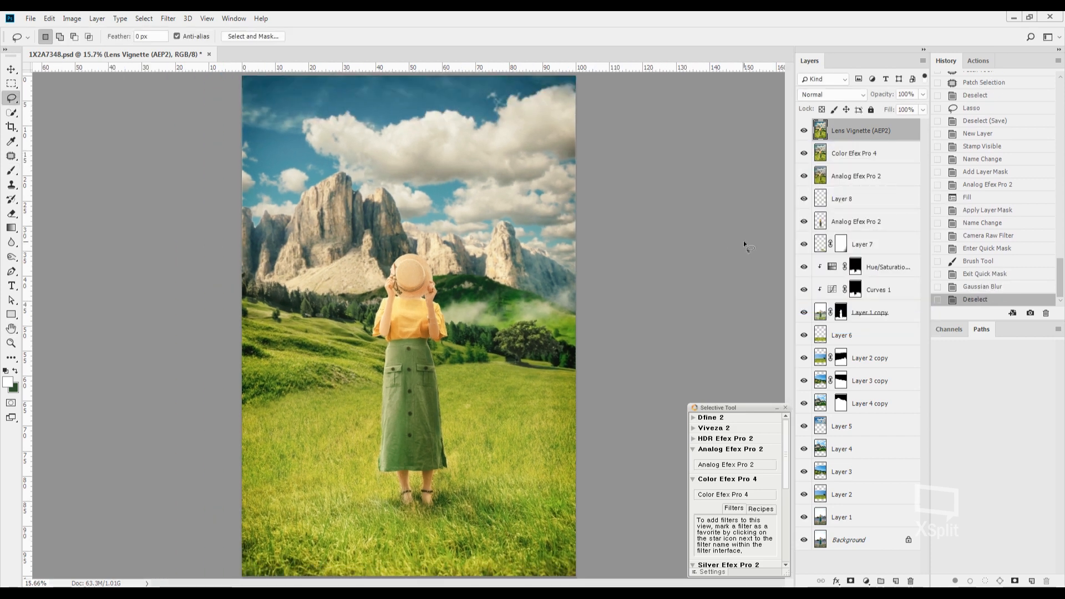